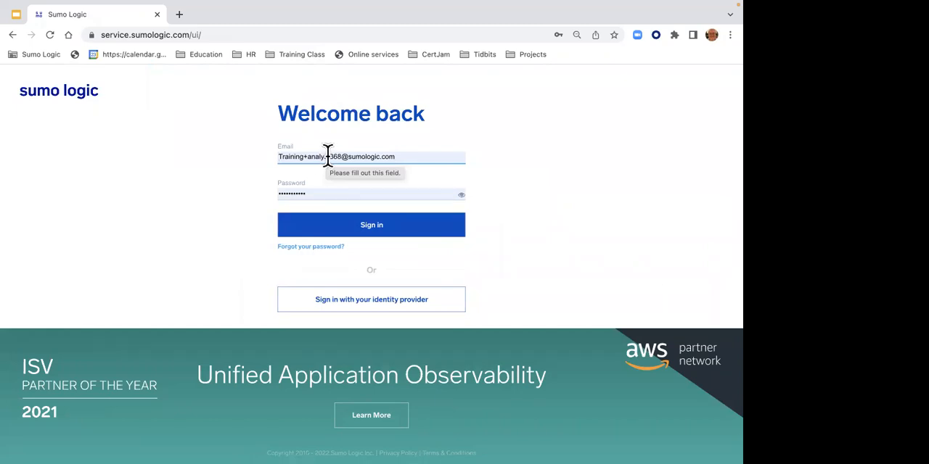
- Fill the sign-in form's email and password with the first saved training analyst login
left_click(327, 156)
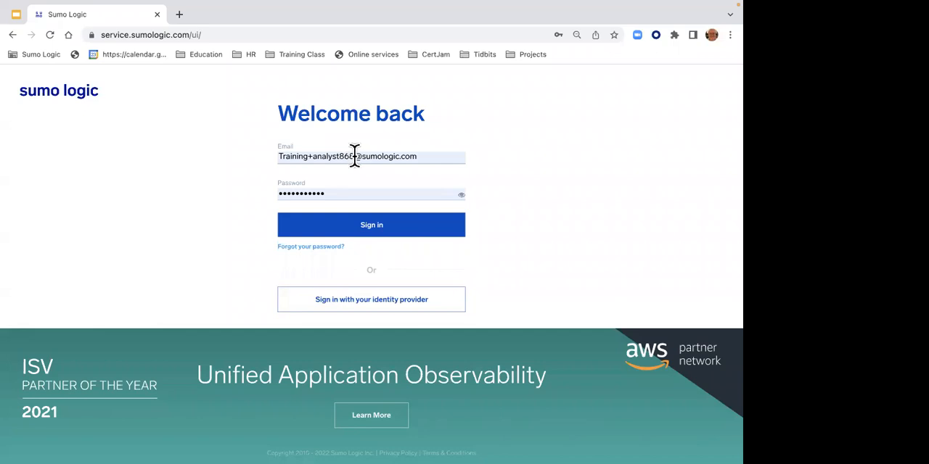
left_click(354, 156)
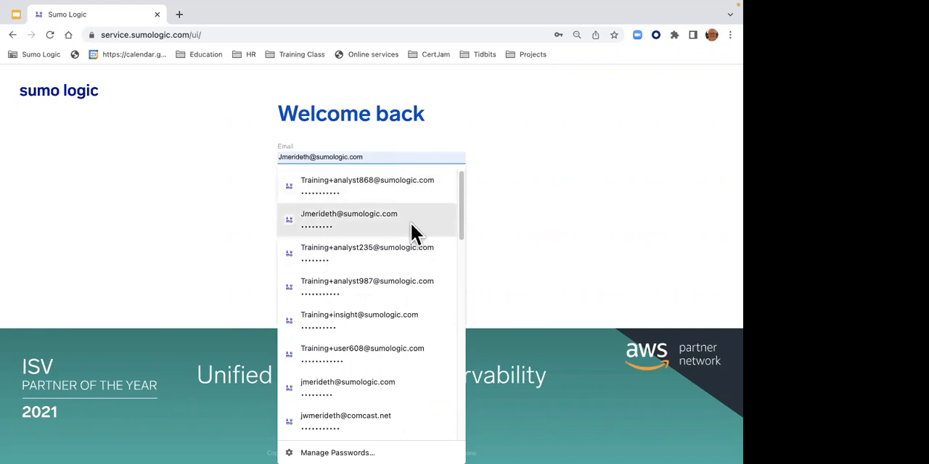
left_click(306, 185)
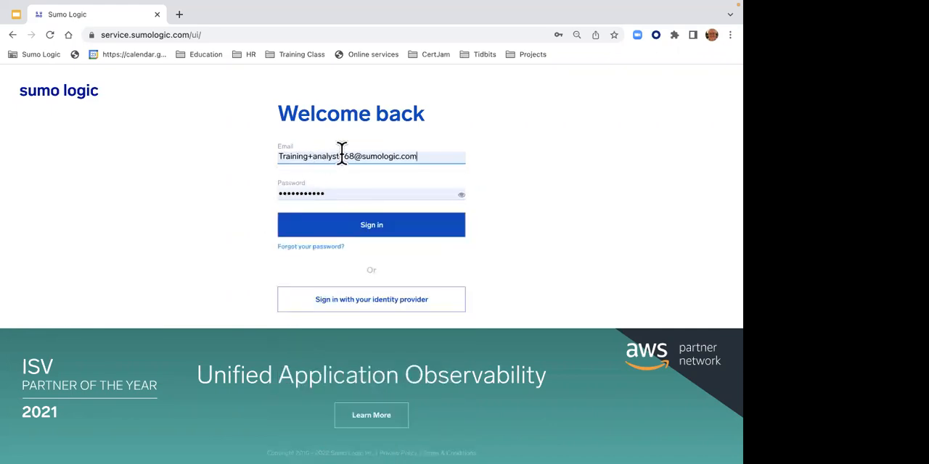
- Replace the analyst number in the email field with the number of the training account to use
left_click(342, 155)
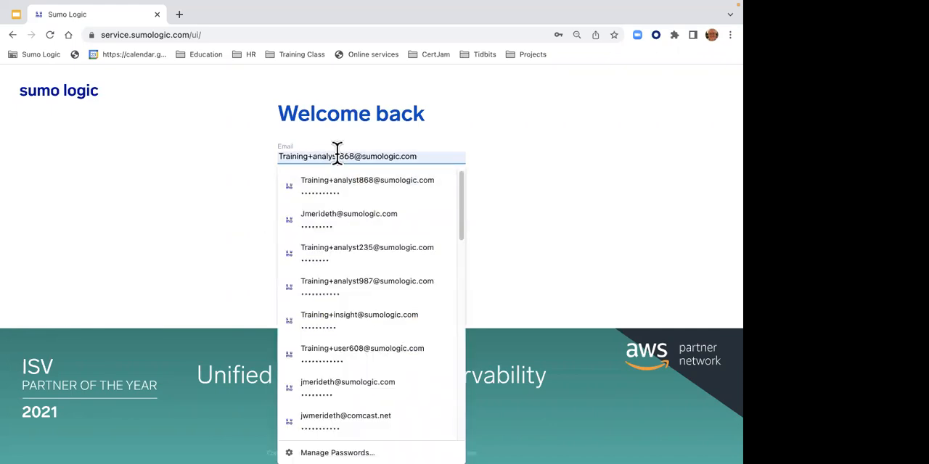
key("Right")
key("Right")
key("BackSpace")
key("BackSpace")
key("Delete")
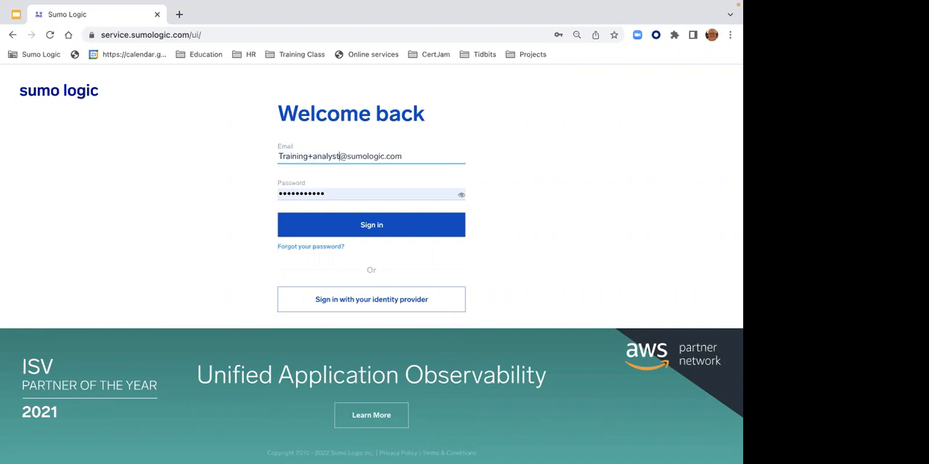
type("603")
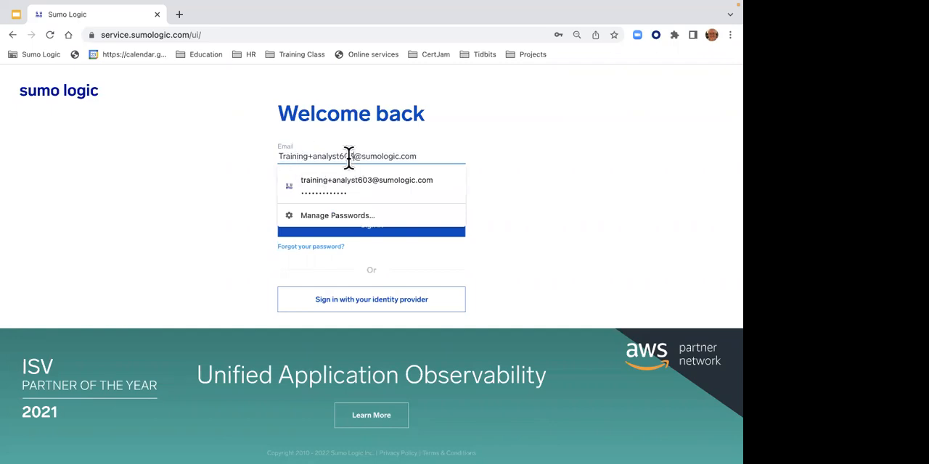
- Reveal the password field's content and sign in to the training analyst account
left_click(455, 151)
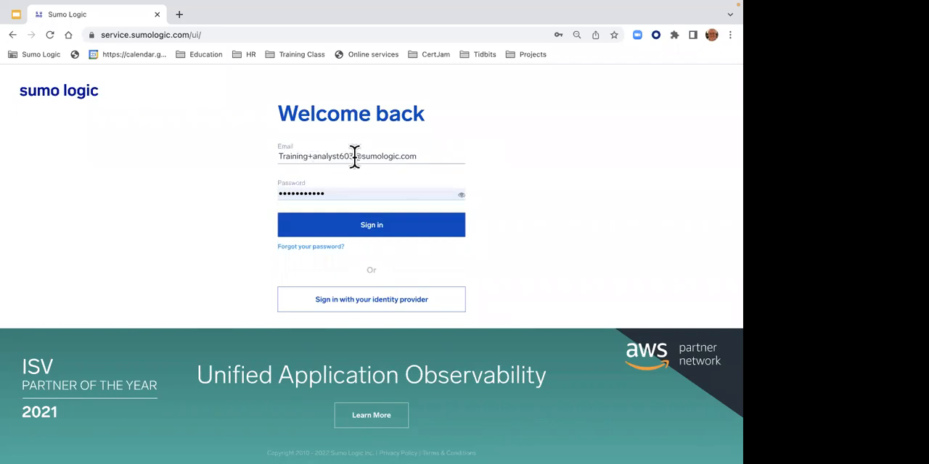
left_click(461, 196)
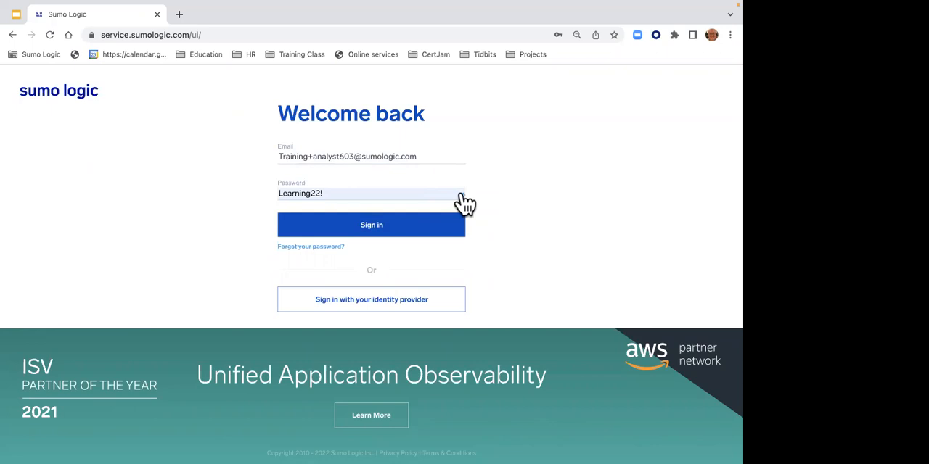
left_click(355, 230)
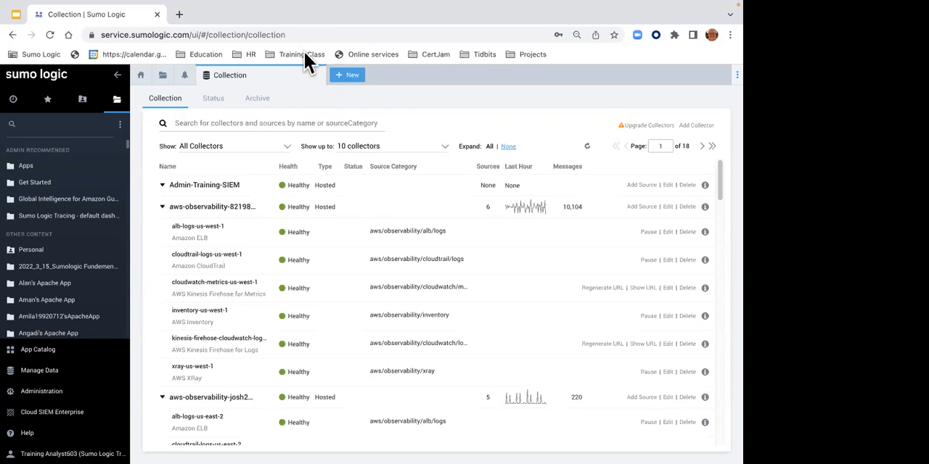
left_click(317, 120)
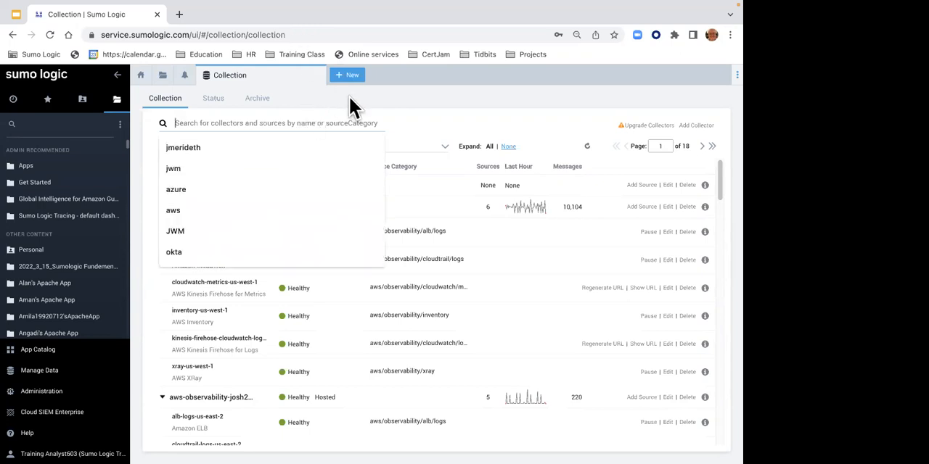
left_click(385, 100)
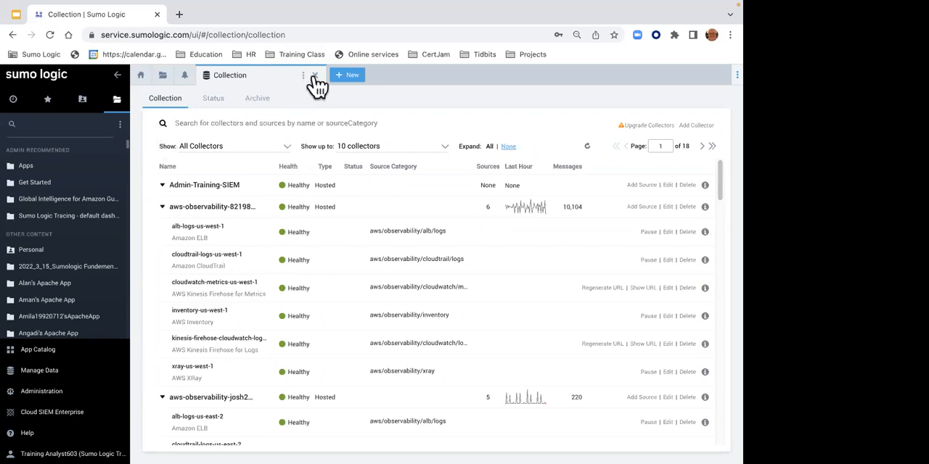
- Close the Collection page and open the training portal from the home page's Certification section
left_click(314, 76)
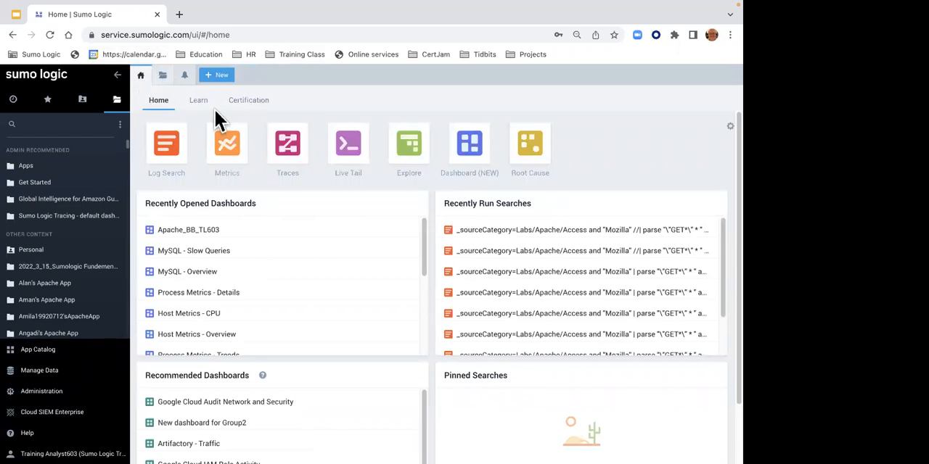
left_click(247, 106)
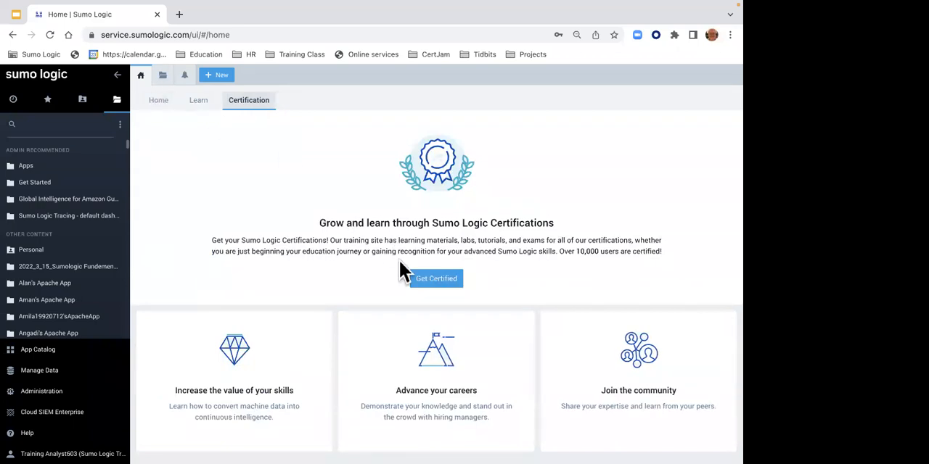
left_click(427, 276)
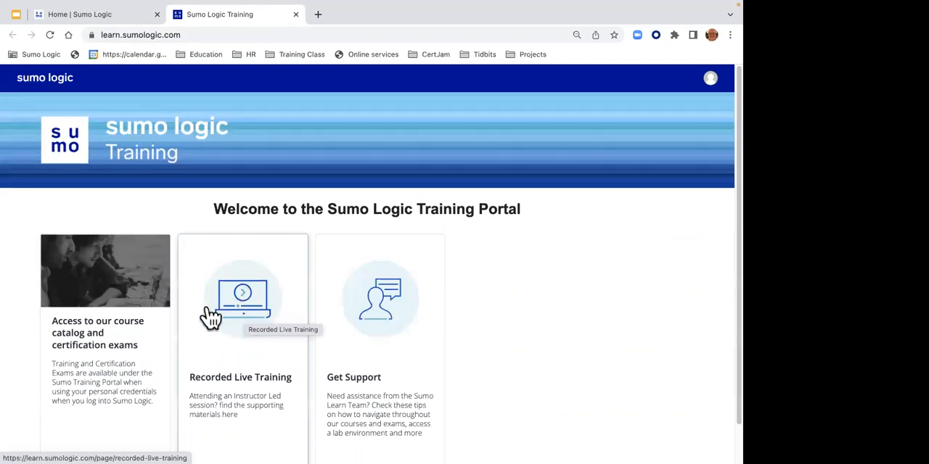
- Register for the Search Mastery Cert Jam under Recorded Live Training and pause its video
left_click(245, 330)
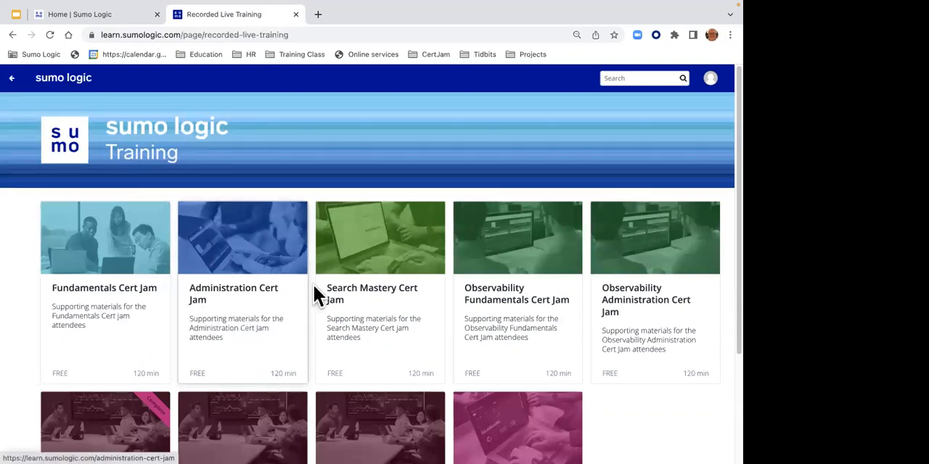
left_click(380, 271)
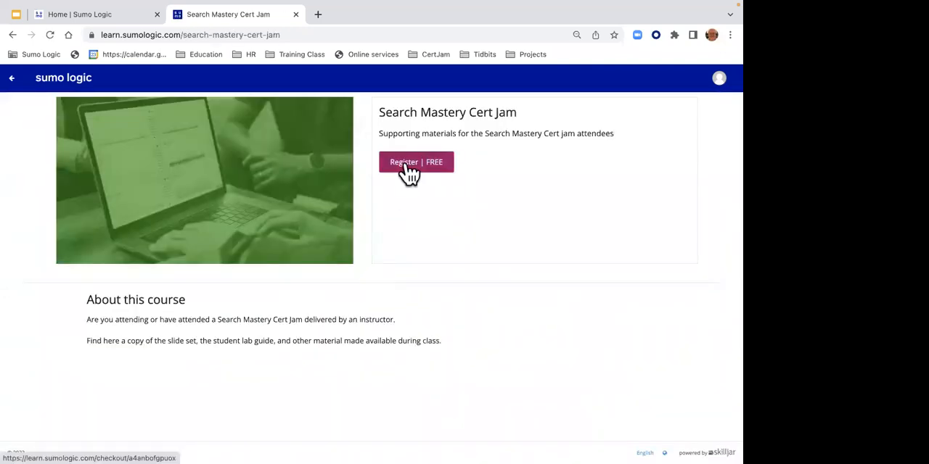
left_click(410, 172)
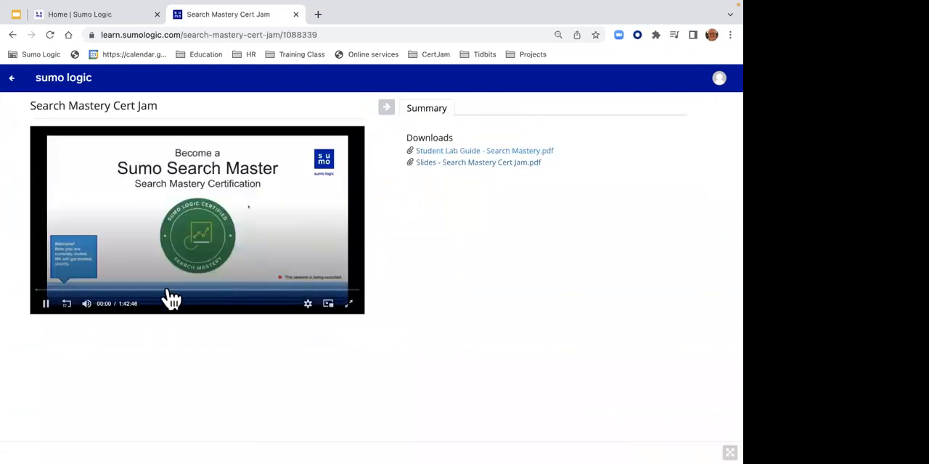
left_click(46, 304)
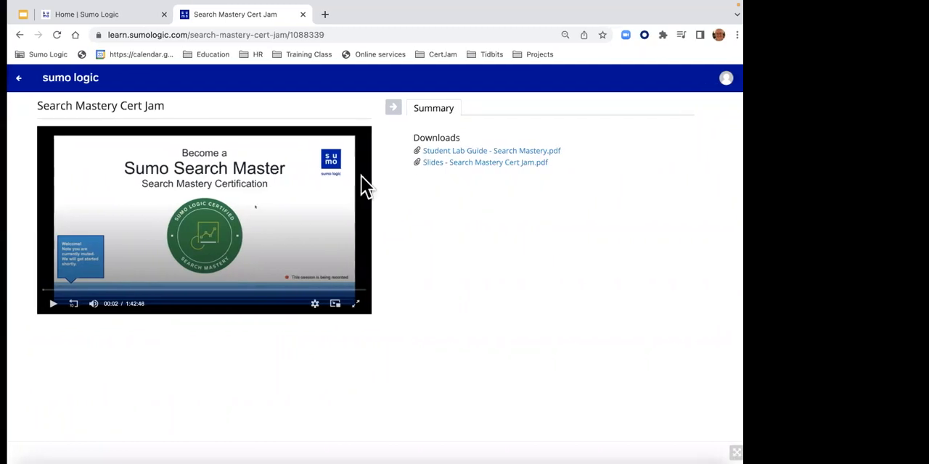
- Register for the Administration Cert Jam from the recorded trainings, pause its video, and close the training portal
left_click(15, 37)
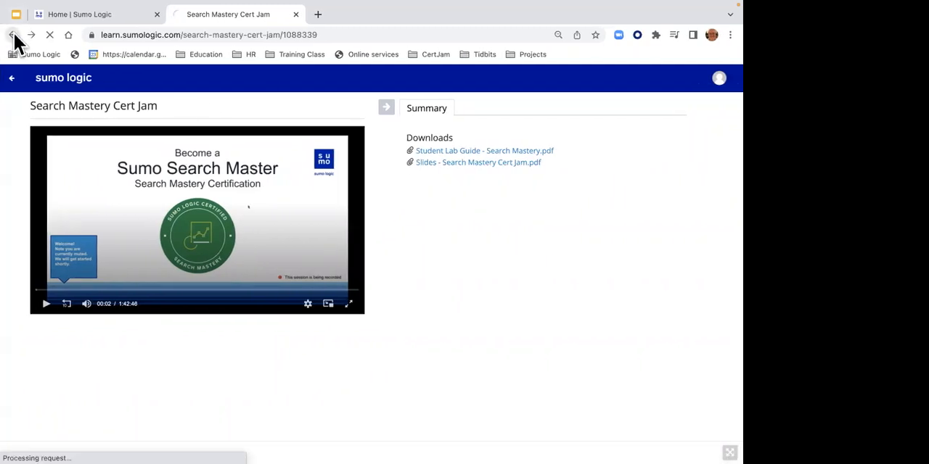
left_click(13, 36)
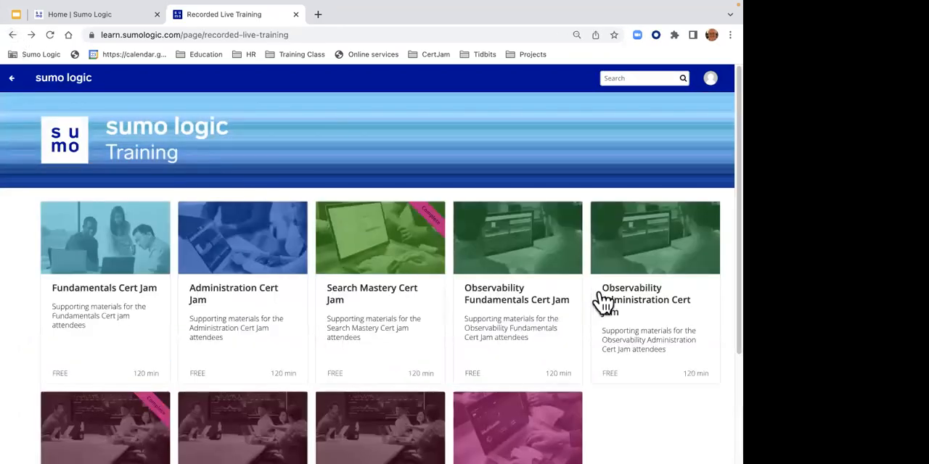
scroll(724, 250, "down", 2)
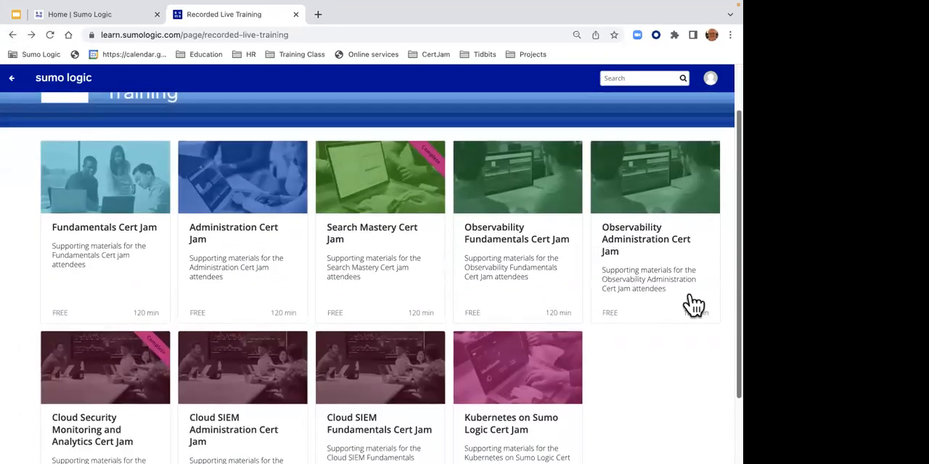
left_click(218, 241)
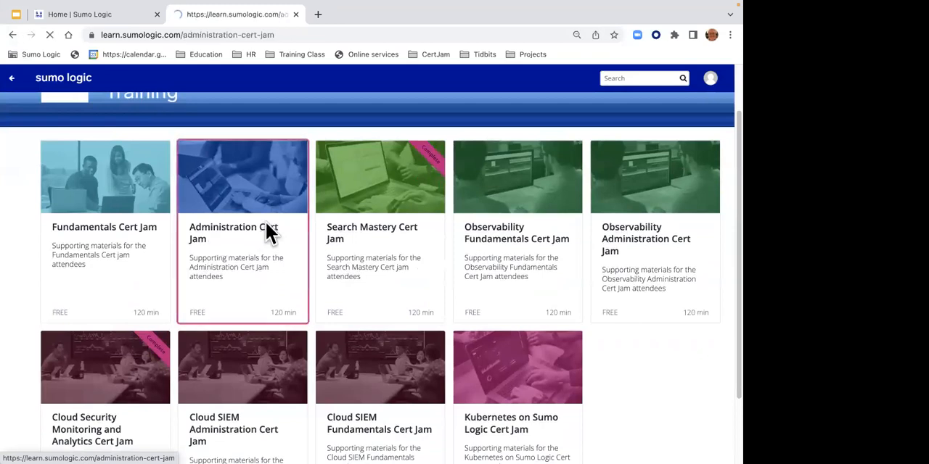
left_click(399, 175)
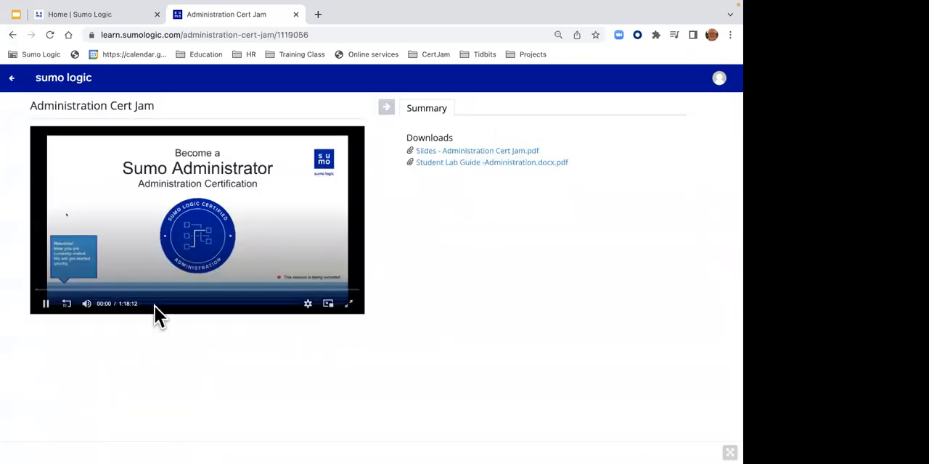
left_click(46, 305)
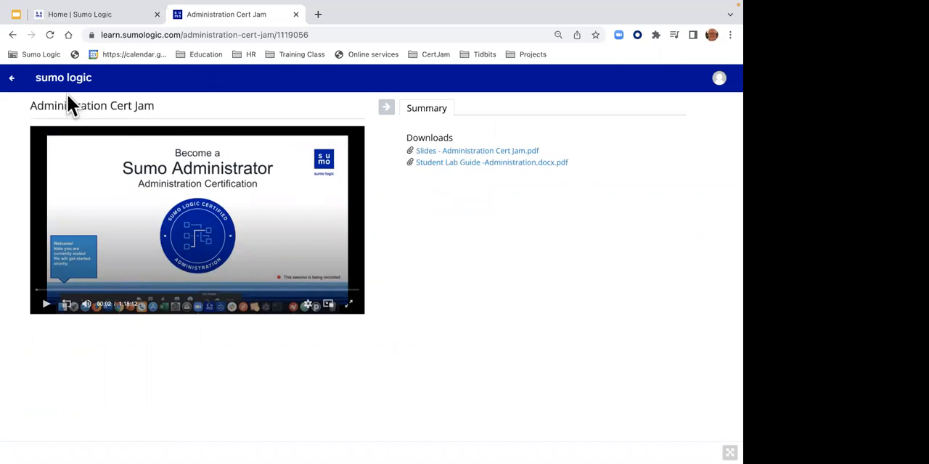
left_click(296, 14)
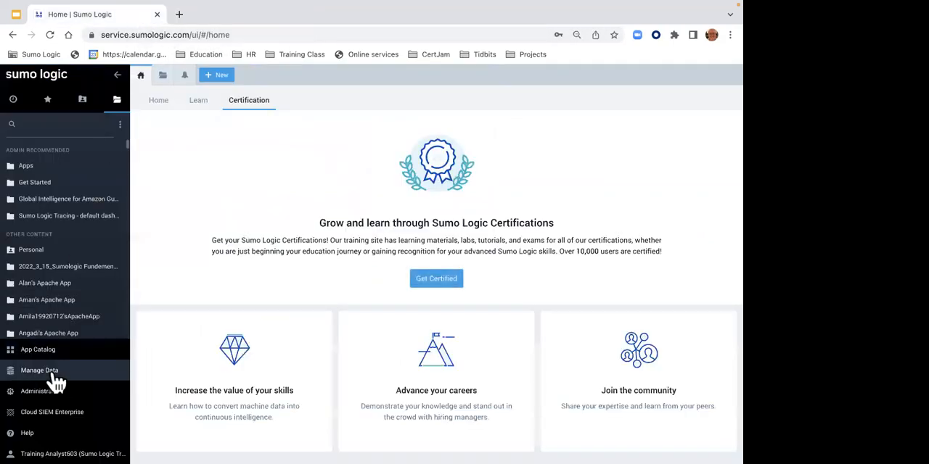
- Collapse the navigation sidebar and expand it again
mouse_move(34, 444)
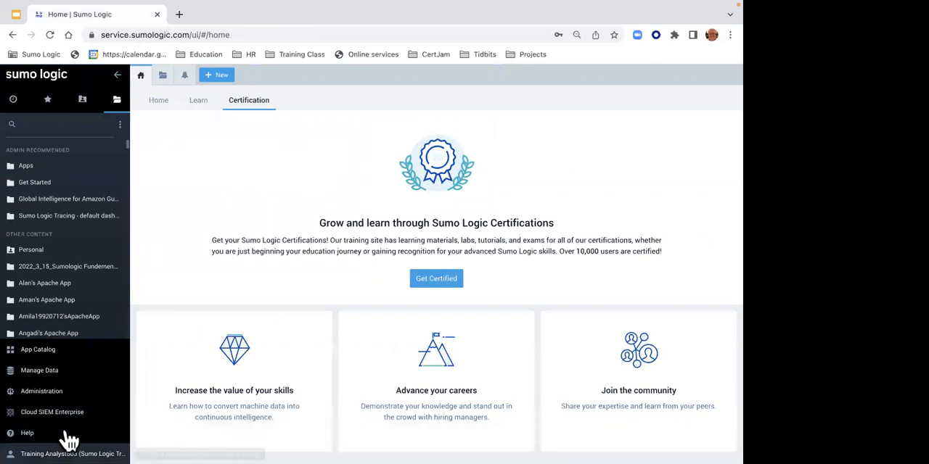
left_click(68, 440)
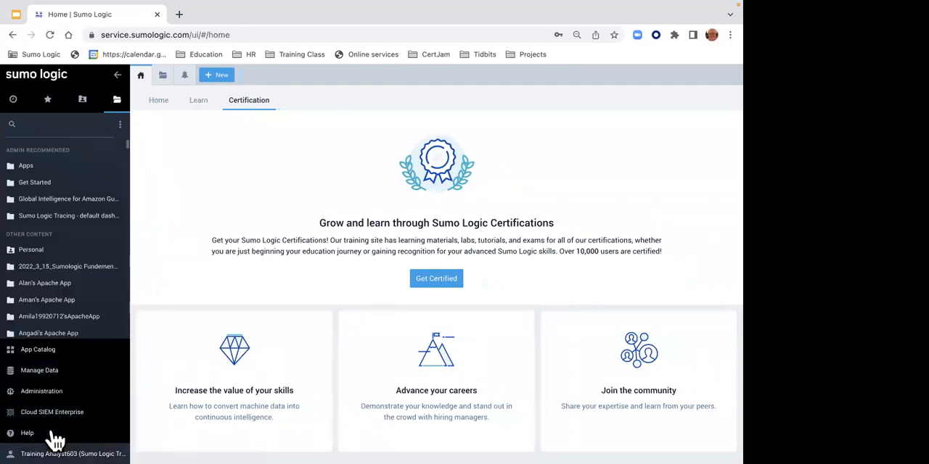
left_click(117, 76)
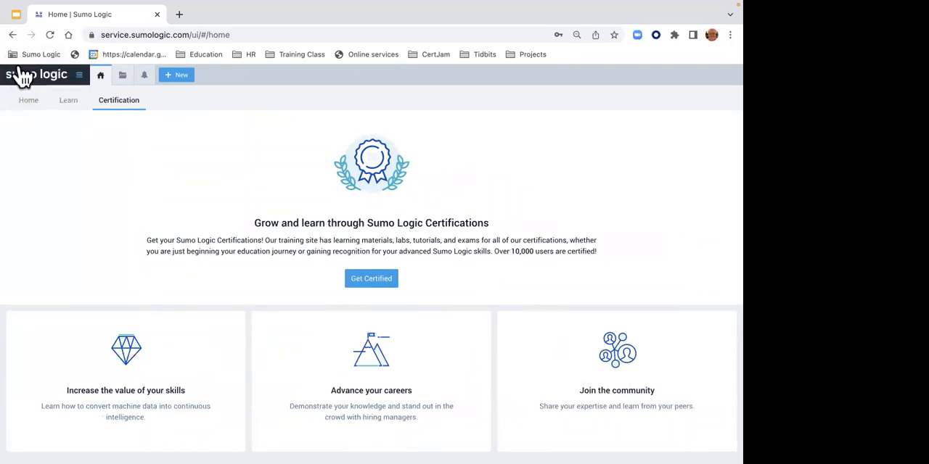
left_click(68, 74)
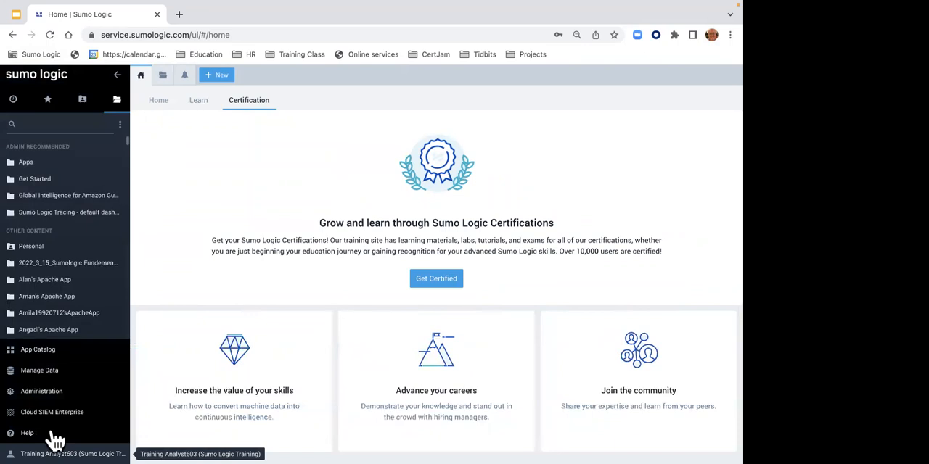
- Sign out of the training account and sign back in with the saved email and password of the personal company login
left_click(55, 437)
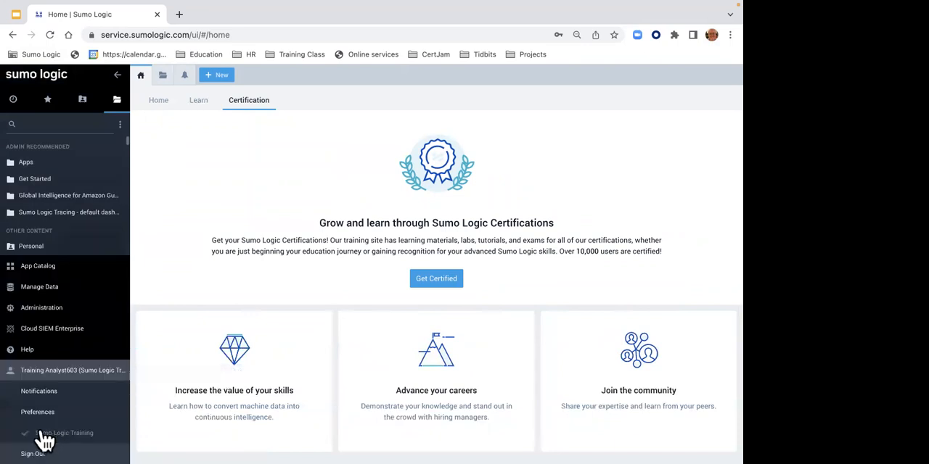
left_click(40, 451)
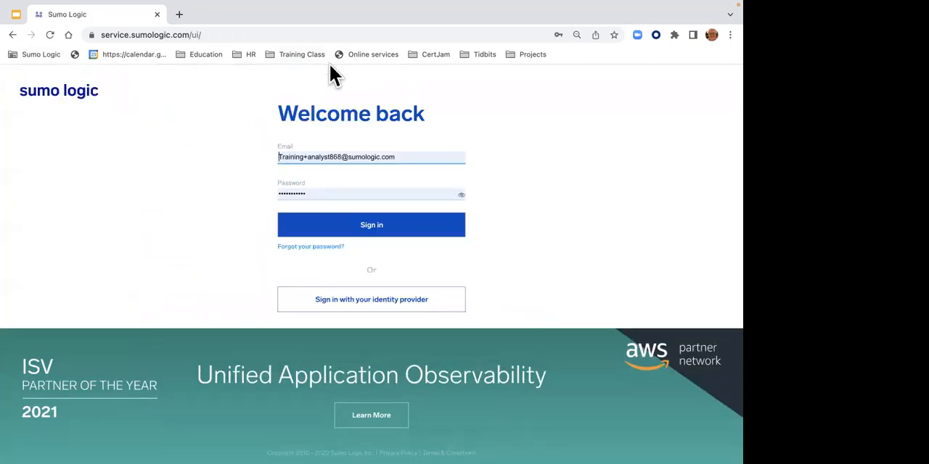
left_click(393, 155)
left_click(414, 158)
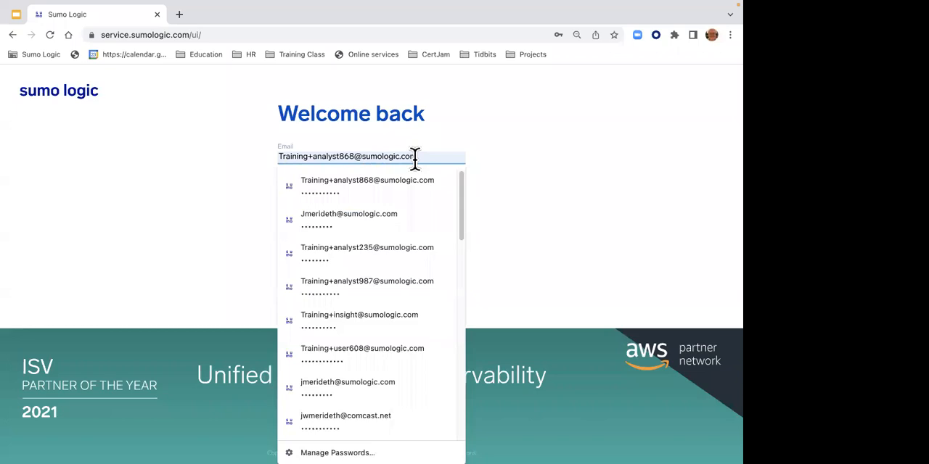
left_click(374, 205)
left_click(362, 225)
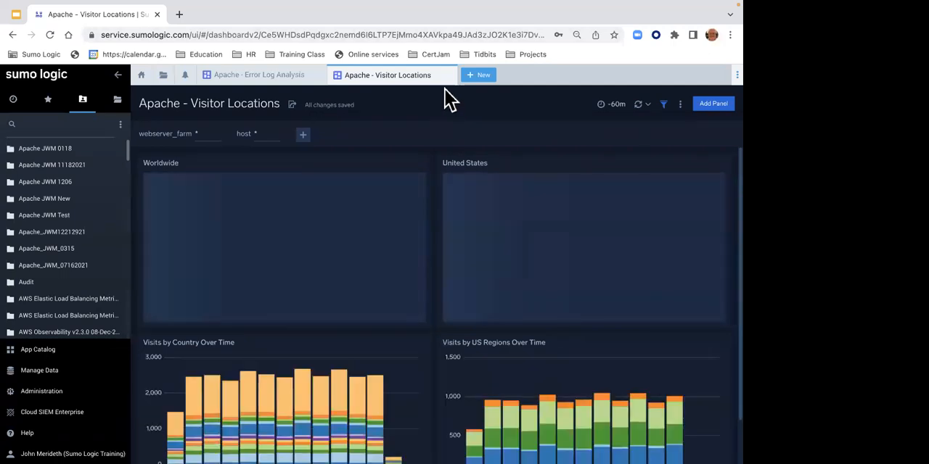
- Close both open Apache dashboards and show the home page's Certification section
left_click(444, 75)
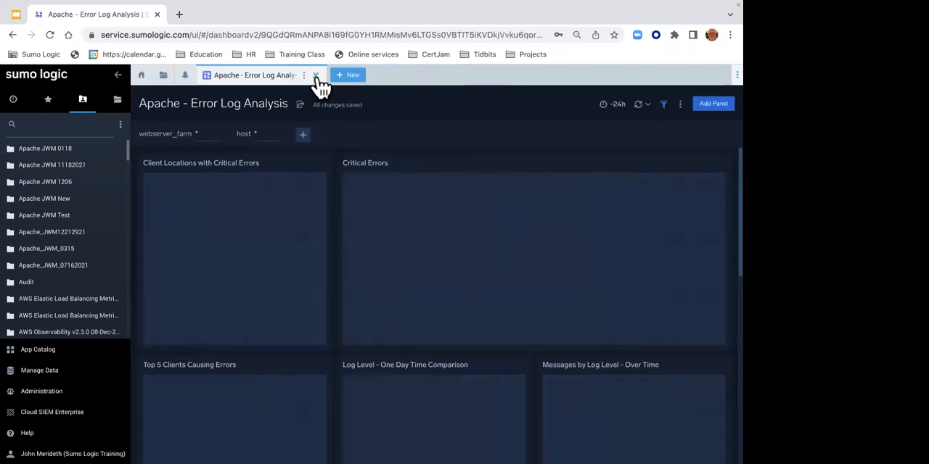
left_click(316, 76)
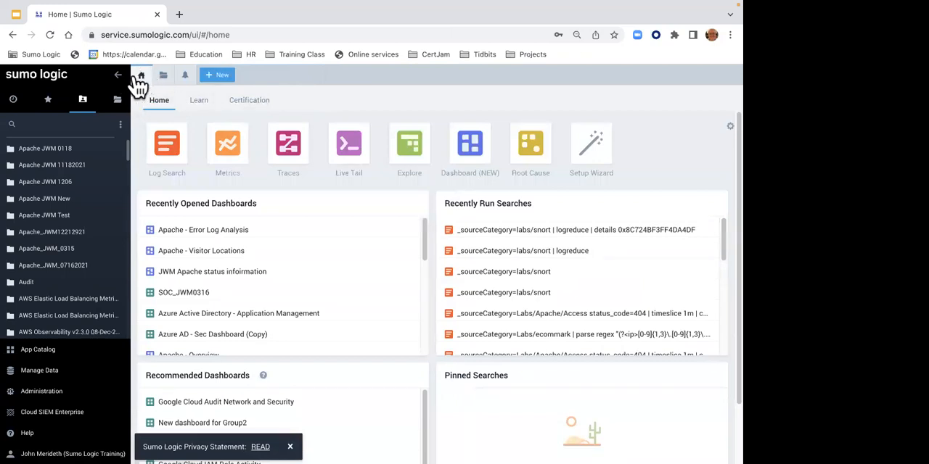
left_click(241, 105)
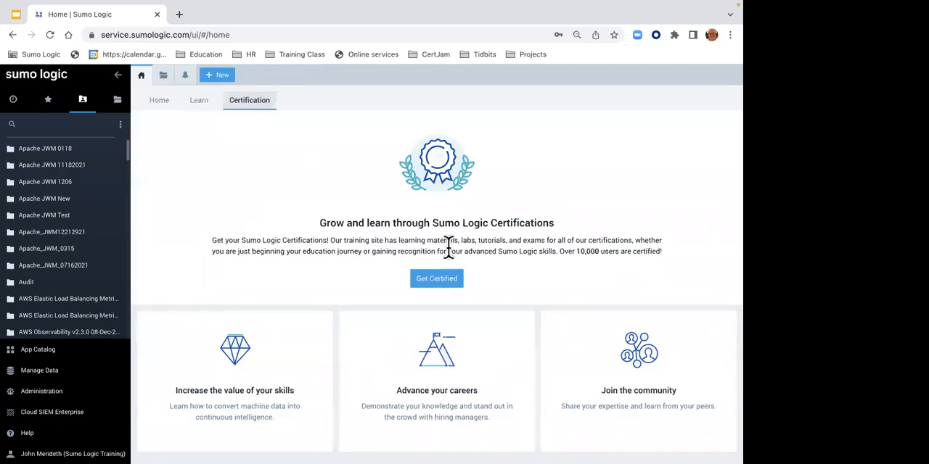
- Open the training portal from the Certification section and show the General courses under Become a Sumo Logic Expert
left_click(446, 279)
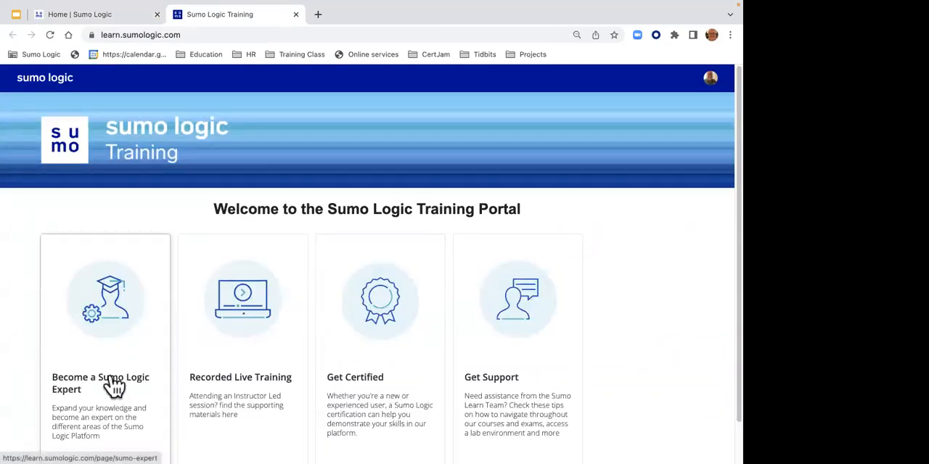
left_click(97, 332)
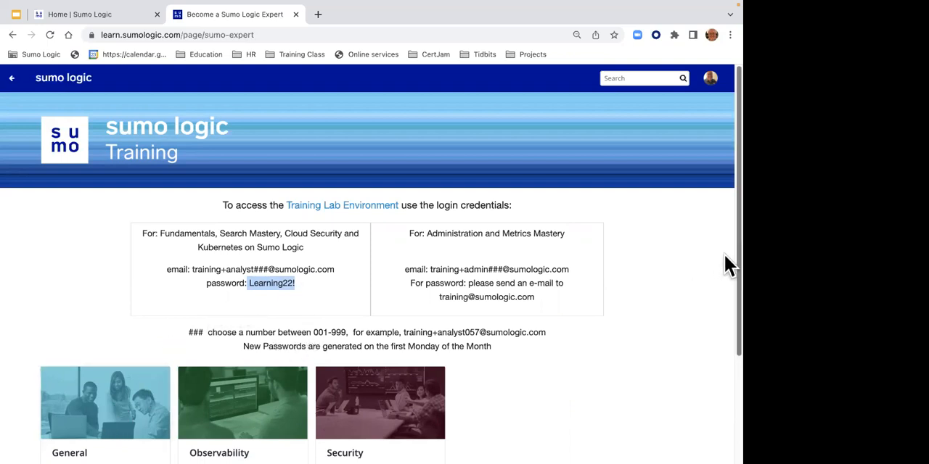
scroll(724, 290, "down", 3)
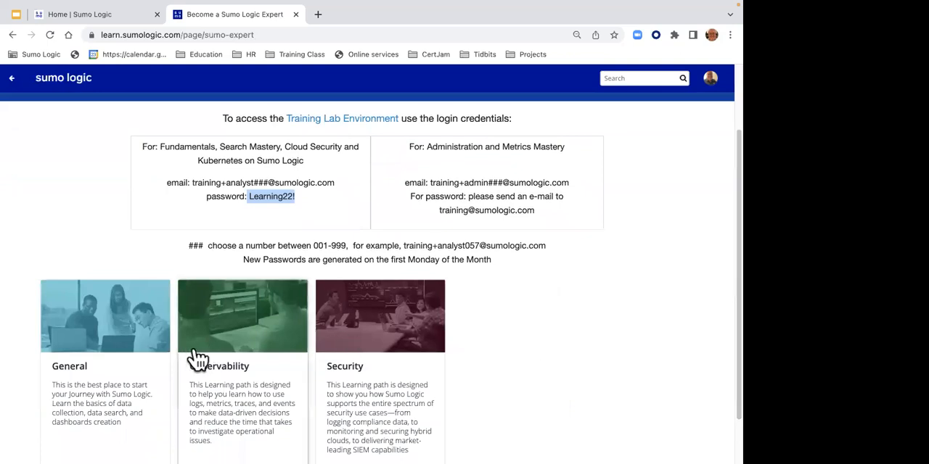
left_click(129, 357)
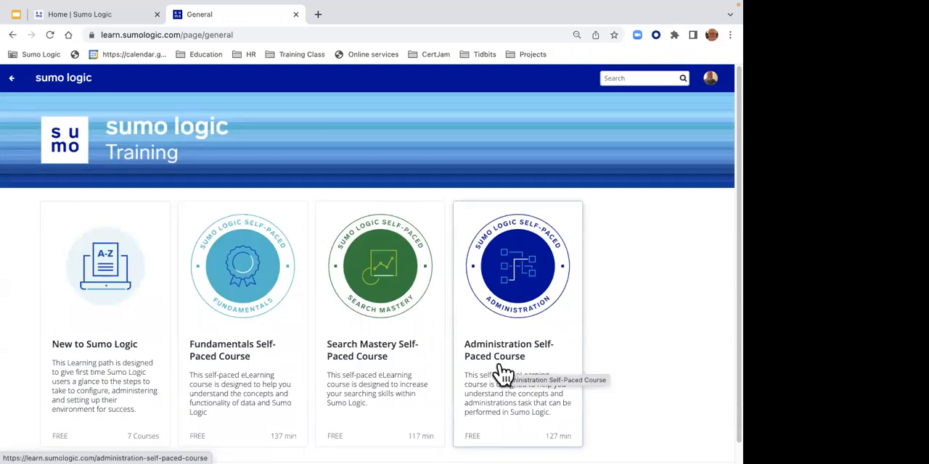
- Go back to the training portal's welcome page and close the portal
left_click(14, 78)
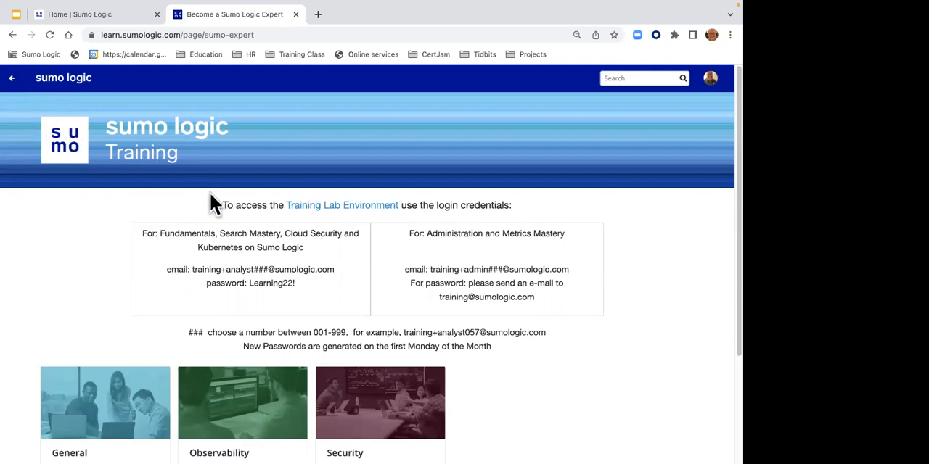
left_click(16, 80)
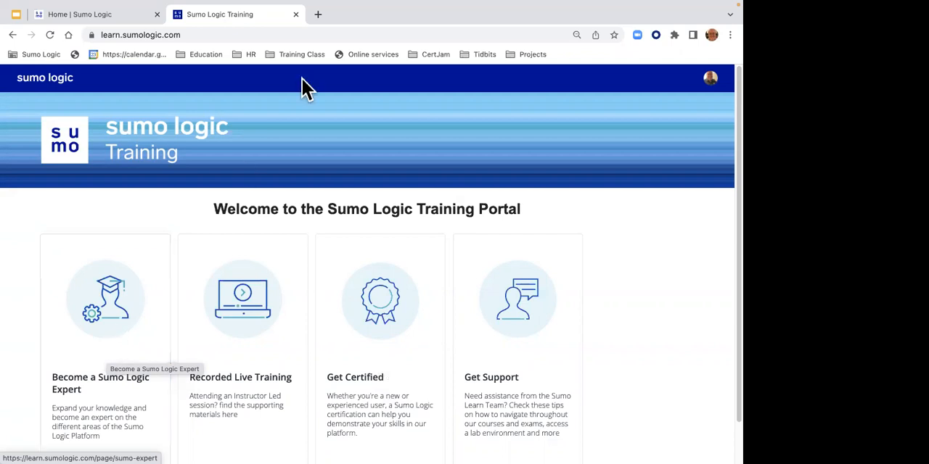
left_click(295, 14)
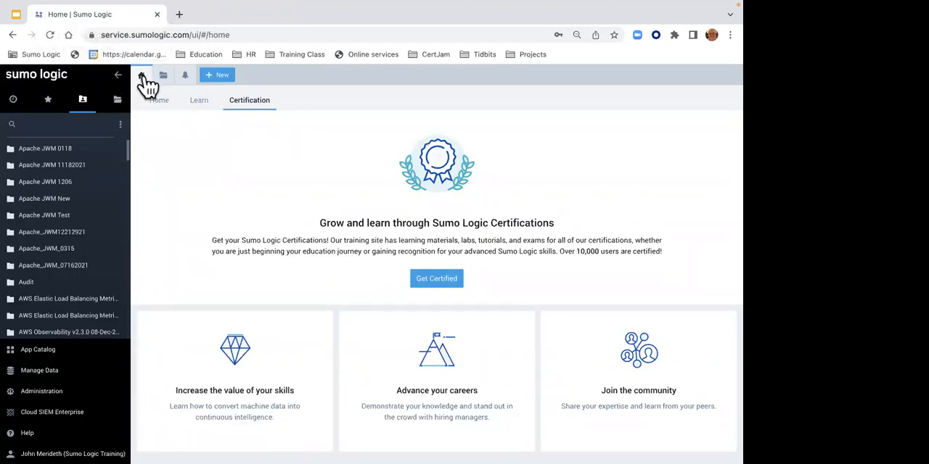
- Show the hands-on labs in the home page's Learn section, and collapse and re-expand the navigation sidebar
left_click(200, 105)
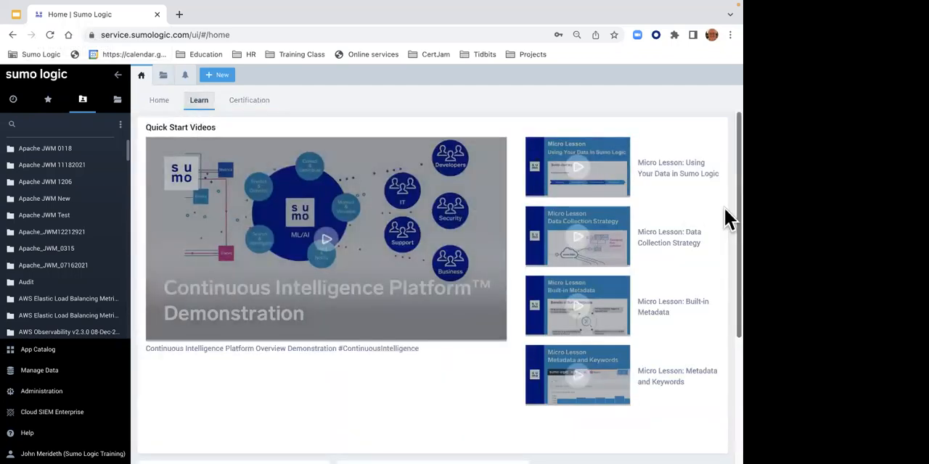
scroll(727, 218, "down", 3)
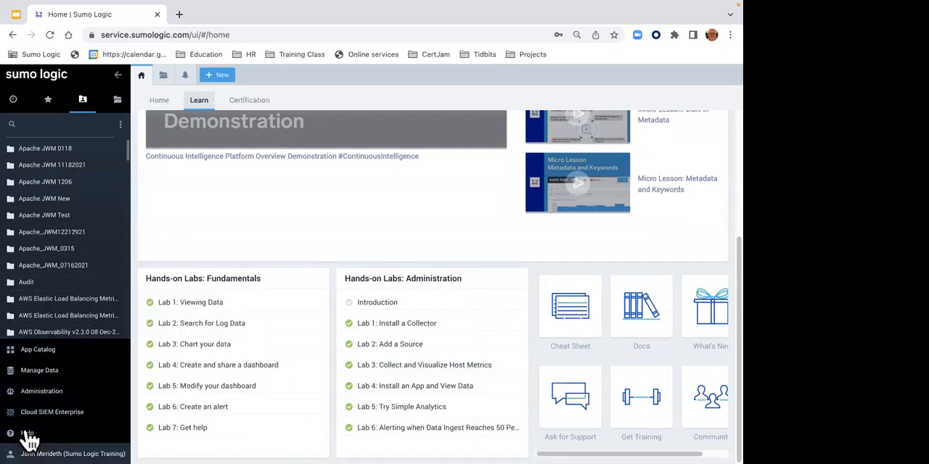
left_click(120, 77)
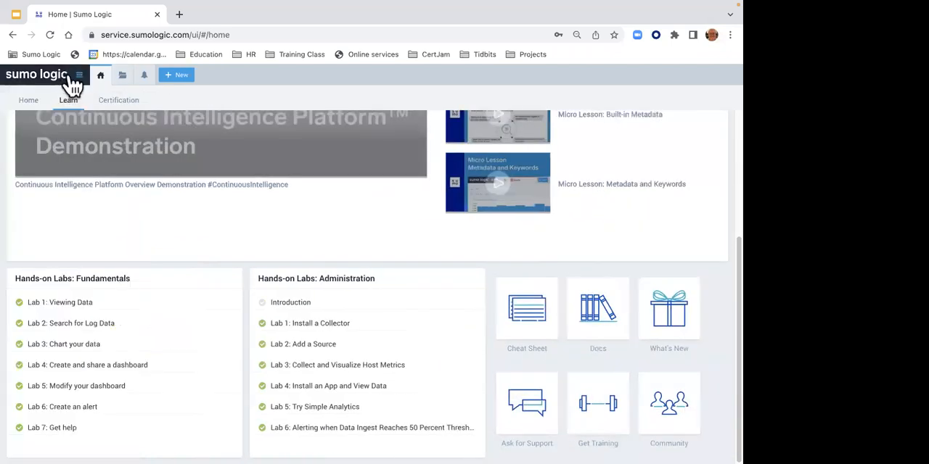
left_click(75, 77)
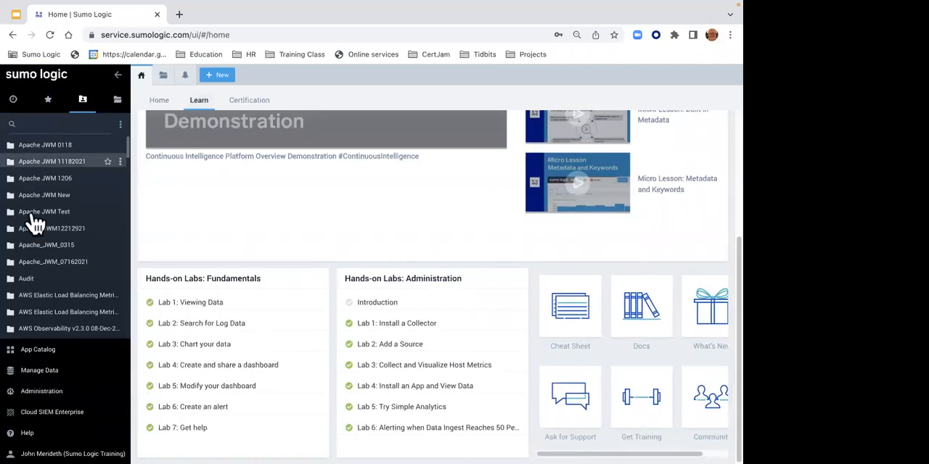
- Open the Documentation from Help and look over the Doc Hub's topic cards and search suggestions
left_click(27, 434)
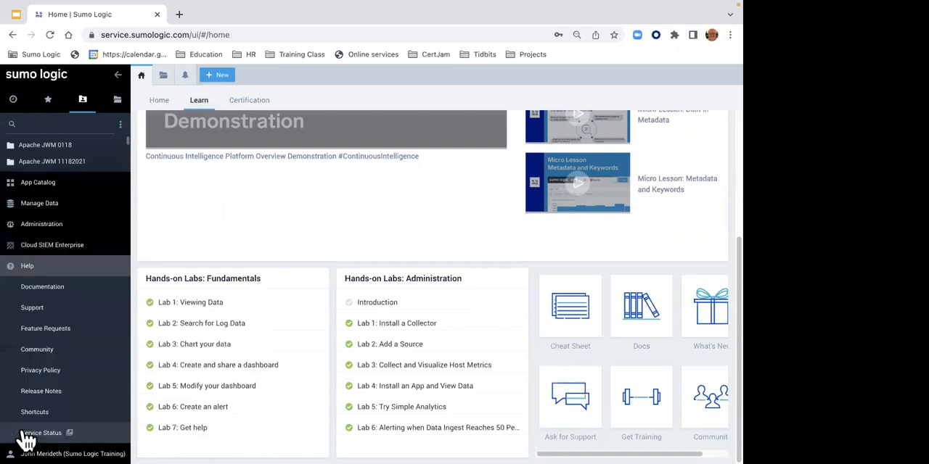
left_click(42, 287)
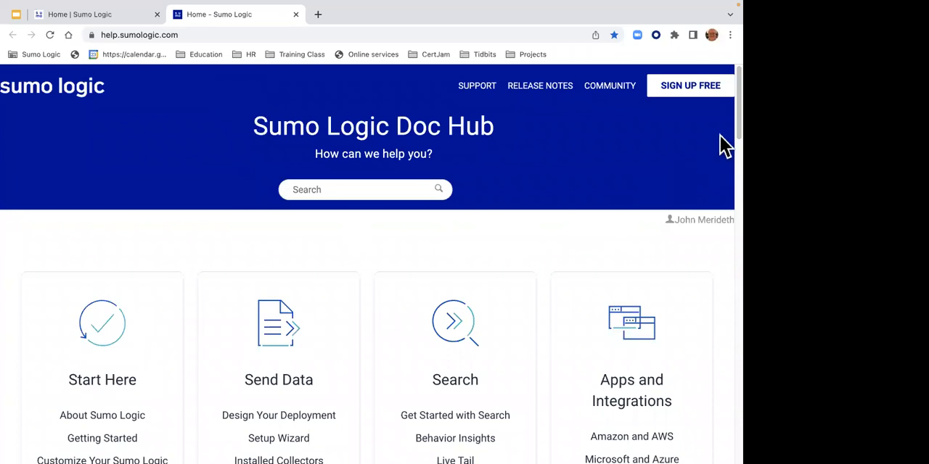
scroll(728, 139, "down", 3)
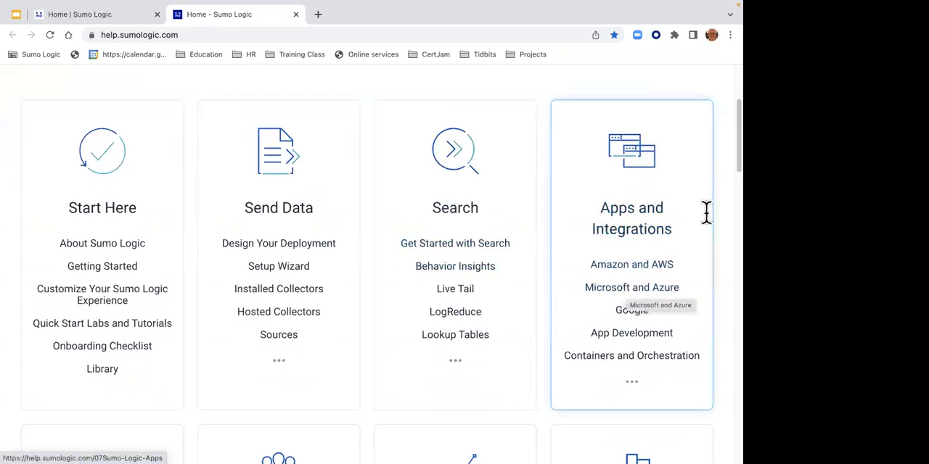
scroll(725, 159, "up", 3)
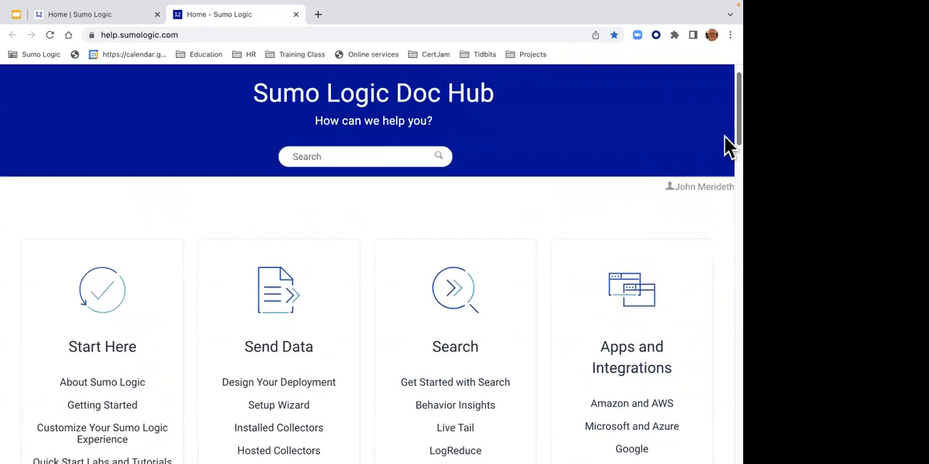
left_click(373, 155)
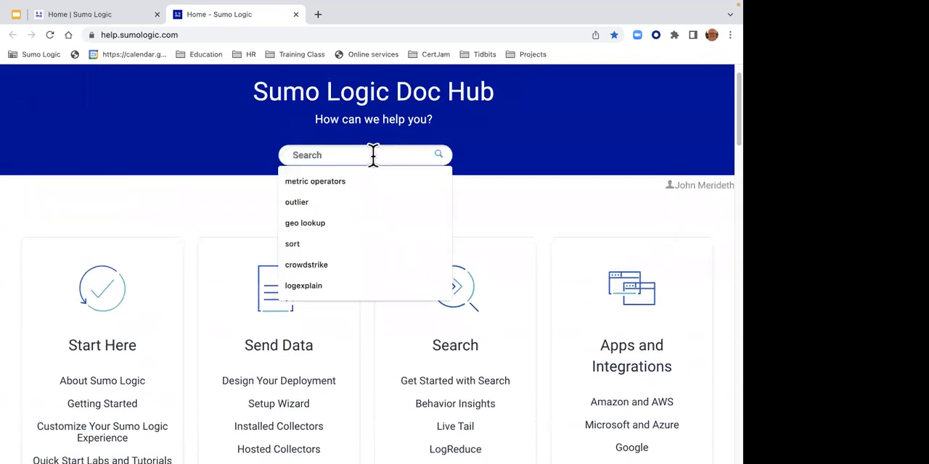
left_click(497, 186)
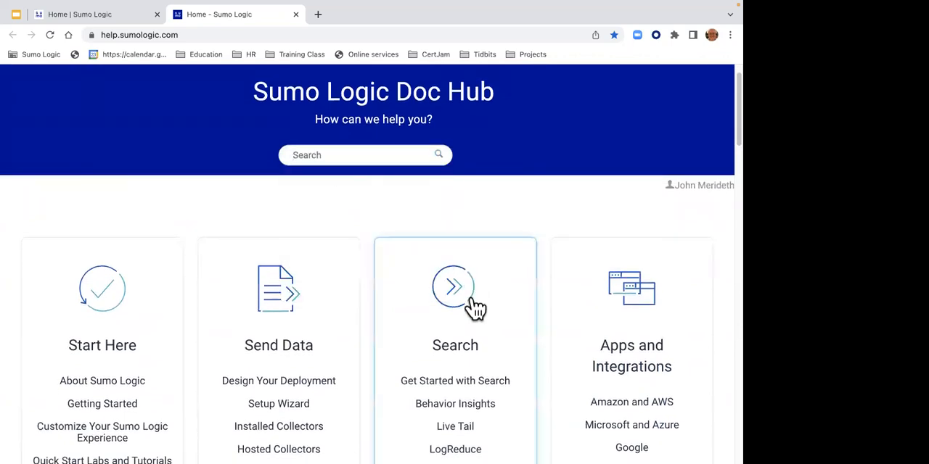
- Open the Log Operators Cheat Sheet through the Search topic's Search Cheat Sheets and copy its web address
scroll(725, 152, "down", 3)
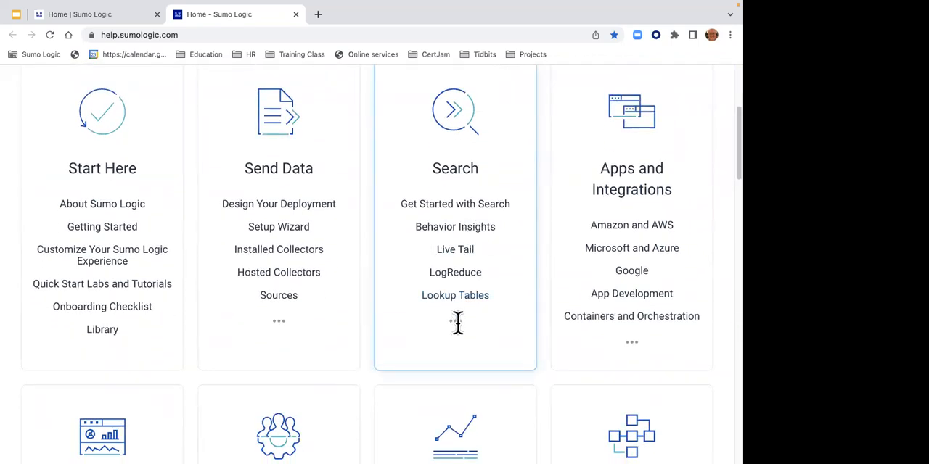
left_click(453, 322)
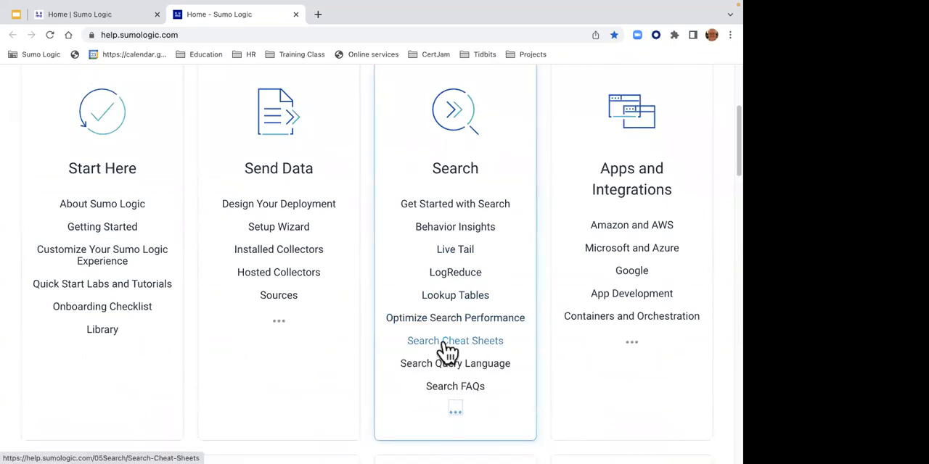
left_click(447, 347)
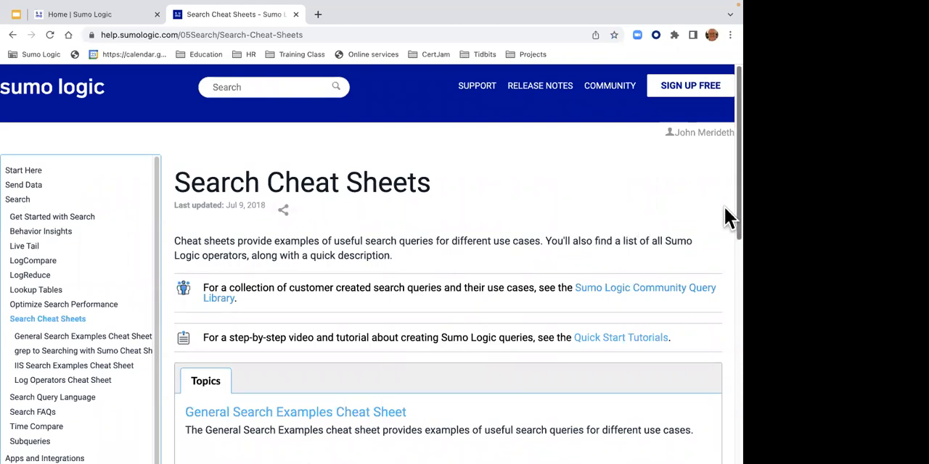
left_click_drag(724, 208, 723, 319)
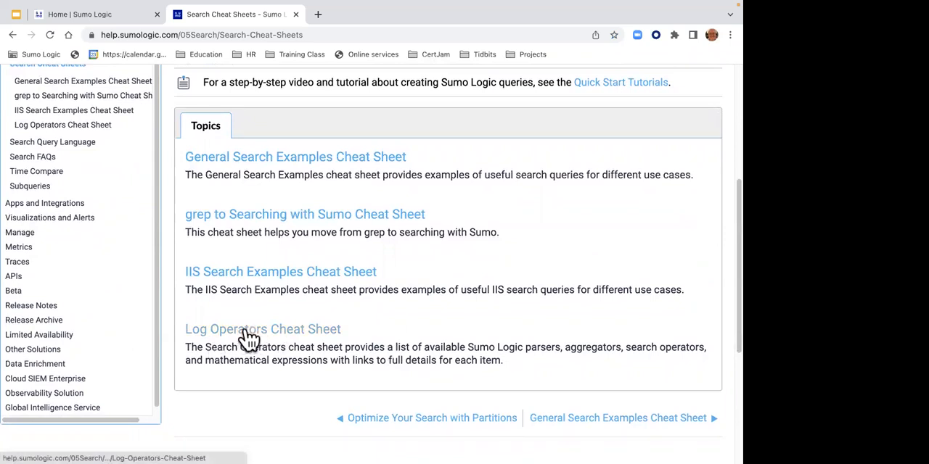
left_click(295, 332)
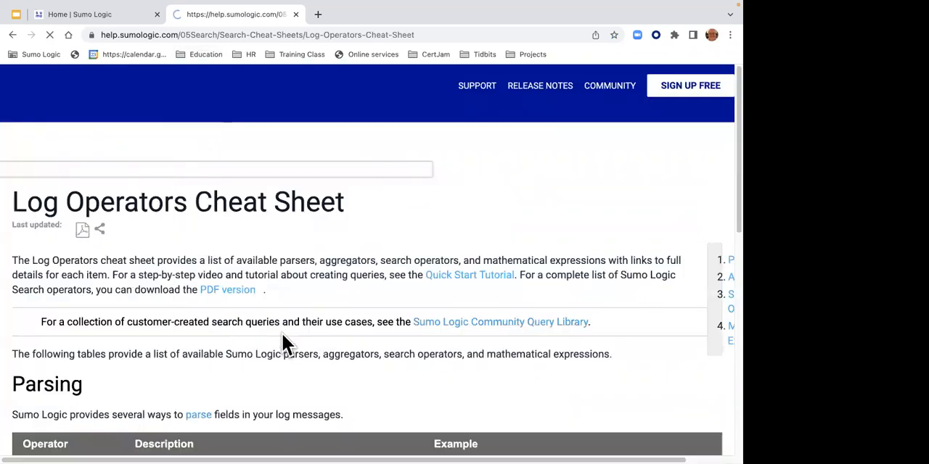
right_click(256, 32)
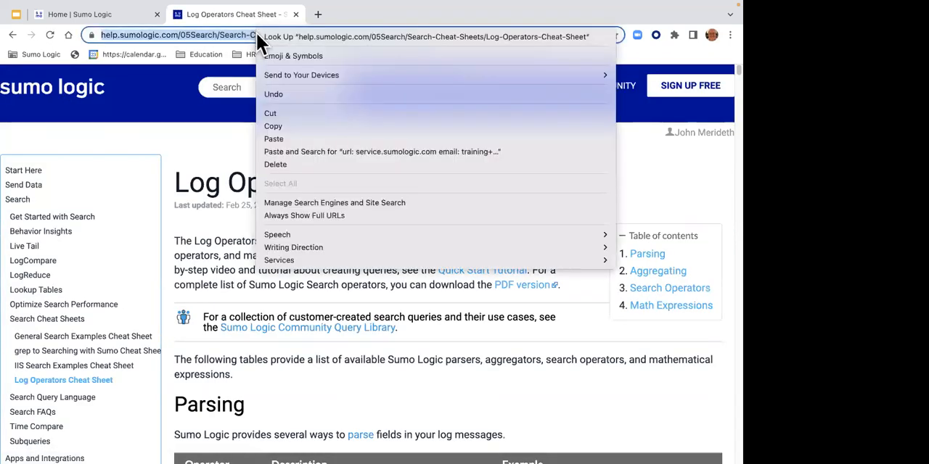
left_click(277, 126)
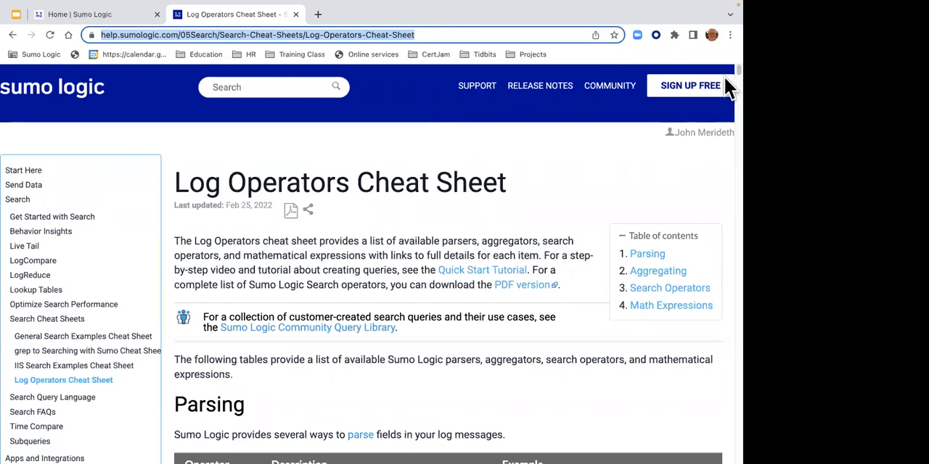
- Look through the Log Operators Cheat Sheet's parsing, aggregating, search operator and math expression tables, and return to its beginning
scroll(724, 74, "down", 3)
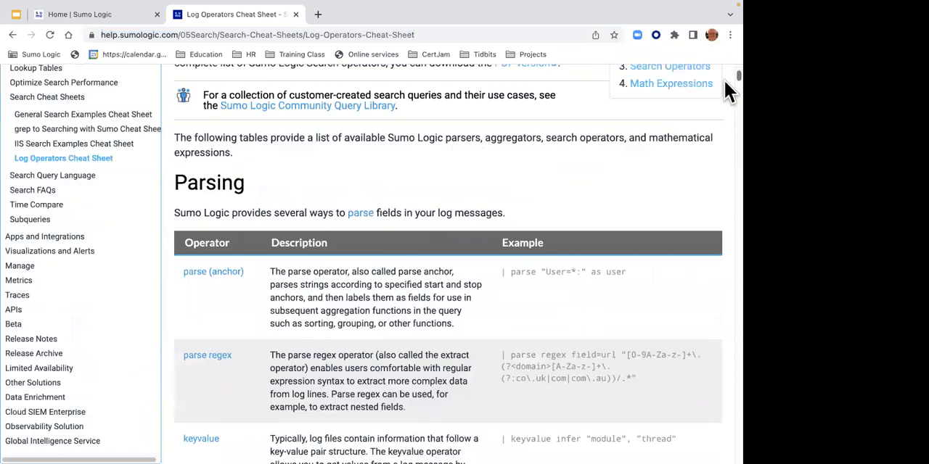
scroll(725, 81, "down", 10)
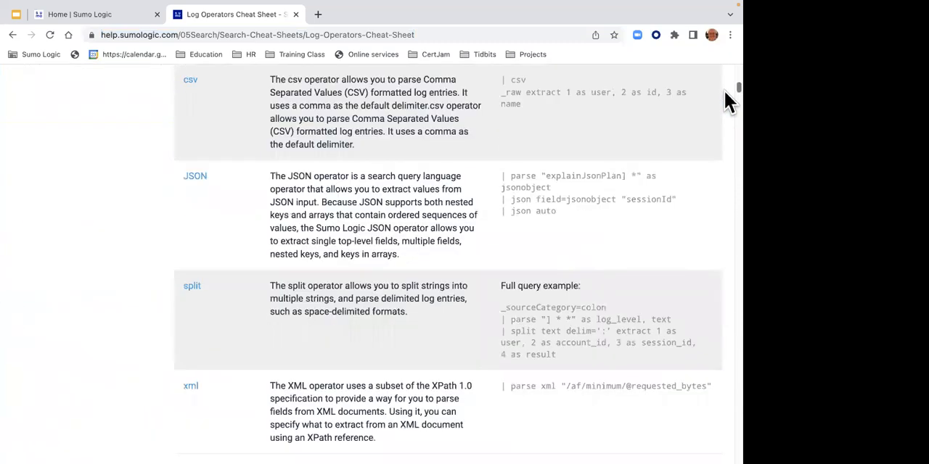
scroll(725, 95, "down", 15)
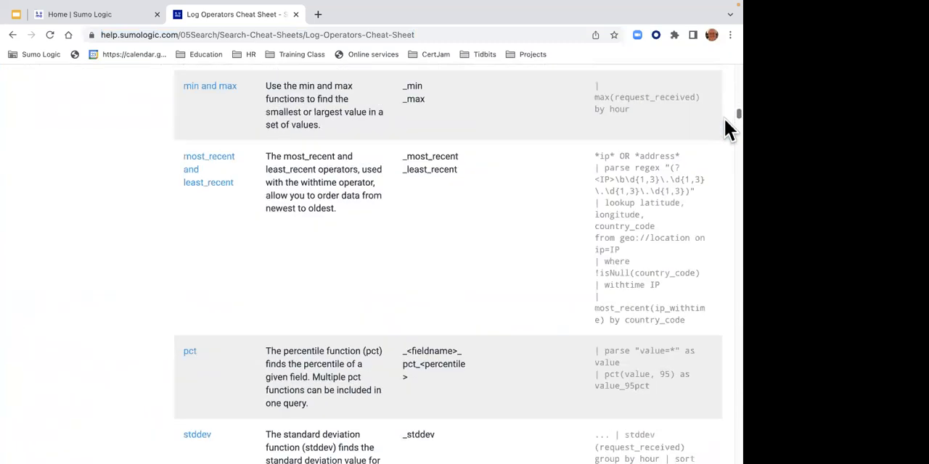
scroll(727, 130, "down", 5)
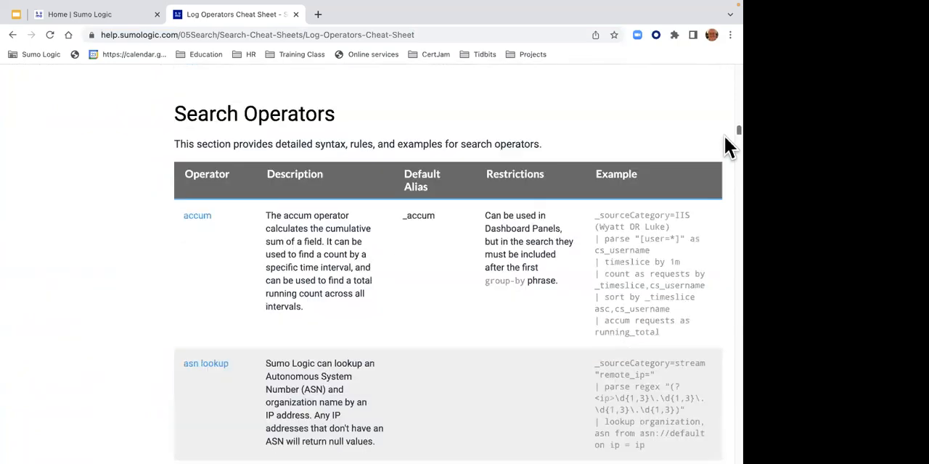
scroll(726, 141, "up", 3)
scroll(726, 145, "down", 9)
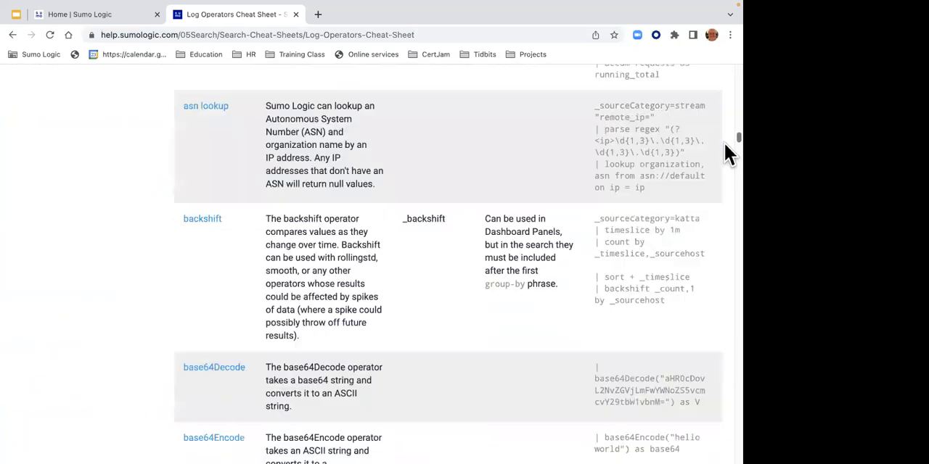
scroll(726, 160, "down", 15)
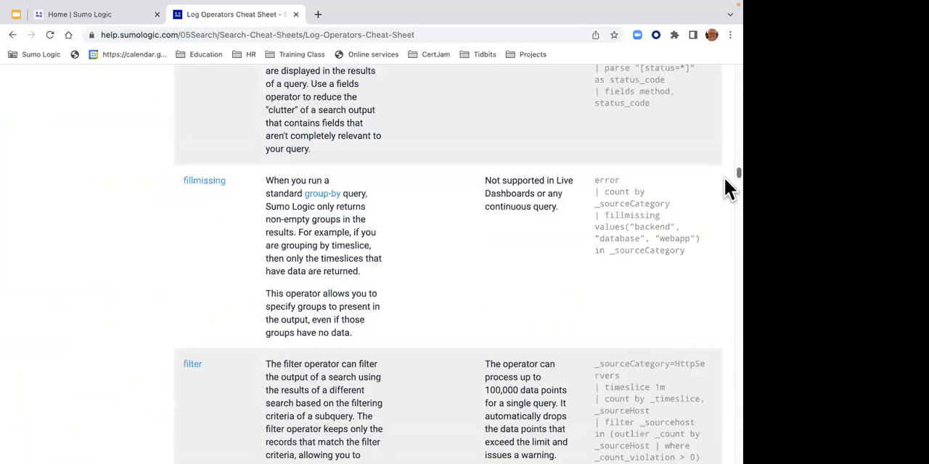
scroll(726, 196, "down", 15)
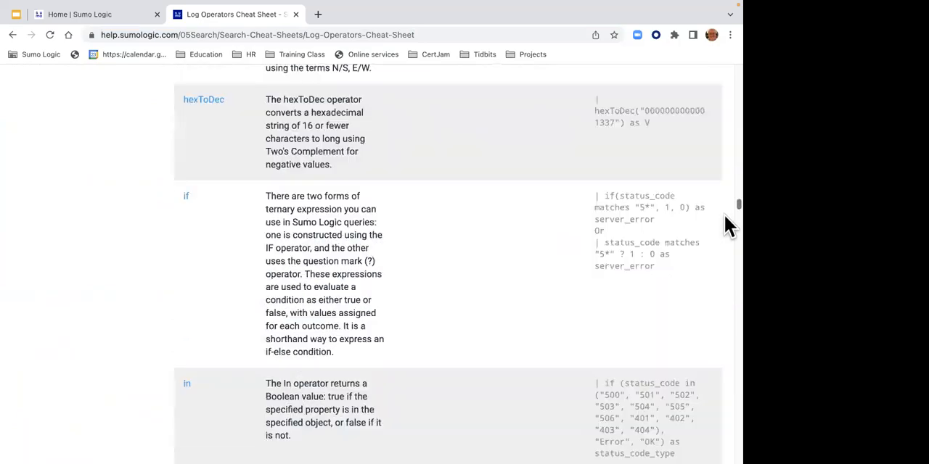
scroll(724, 239, "down", 20)
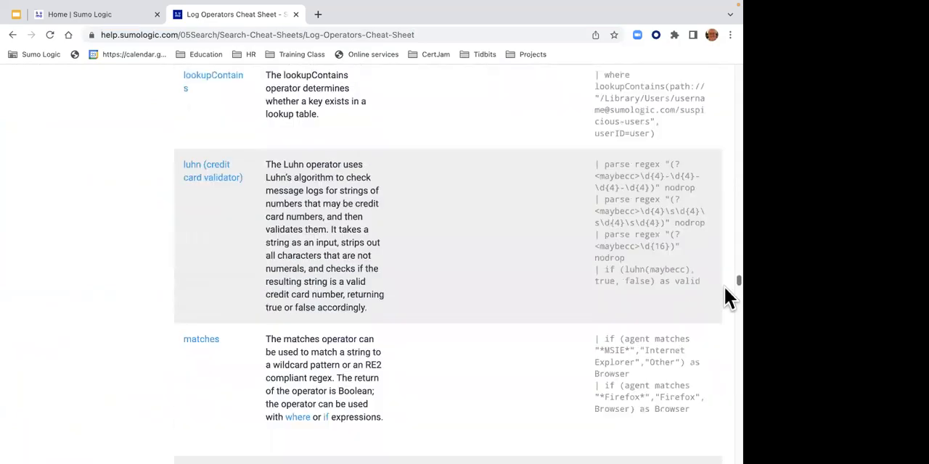
scroll(726, 320, "down", 20)
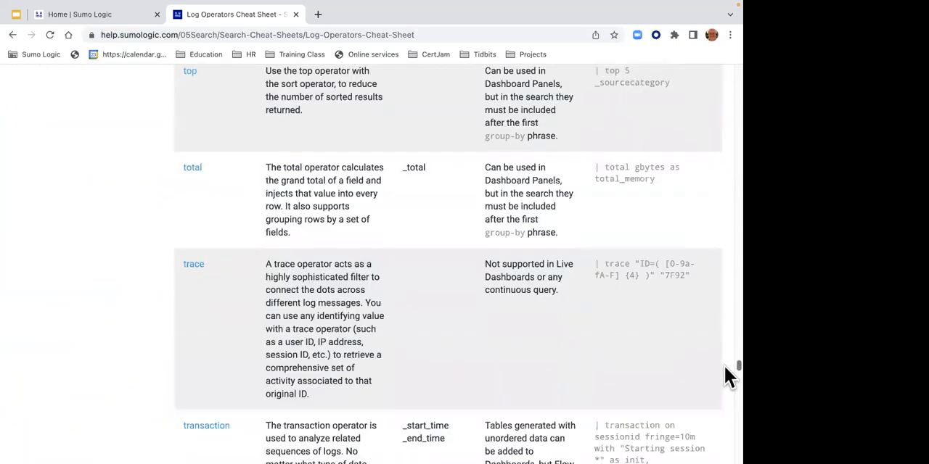
left_click_drag(729, 376, 729, 446)
scroll(729, 446, "down", 5)
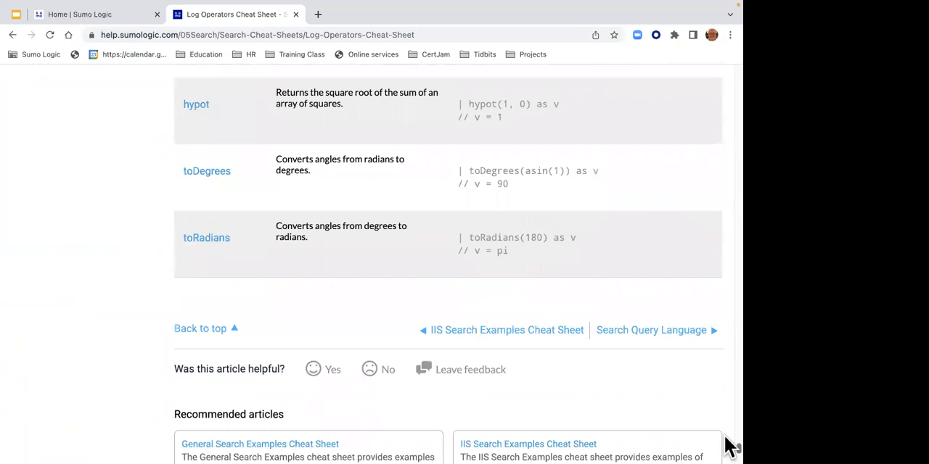
left_click_drag(729, 446, 725, 68)
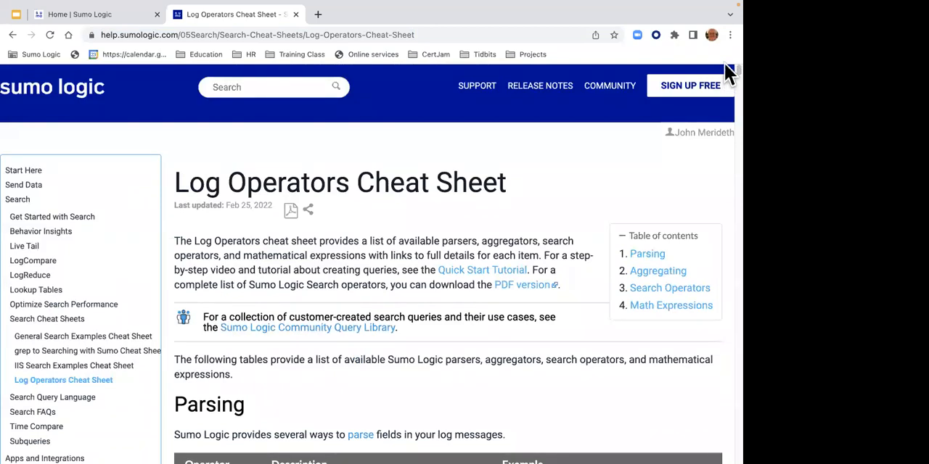
- View the PDF version of the Log Operators Cheat Sheet and return to the help page
left_click(516, 290)
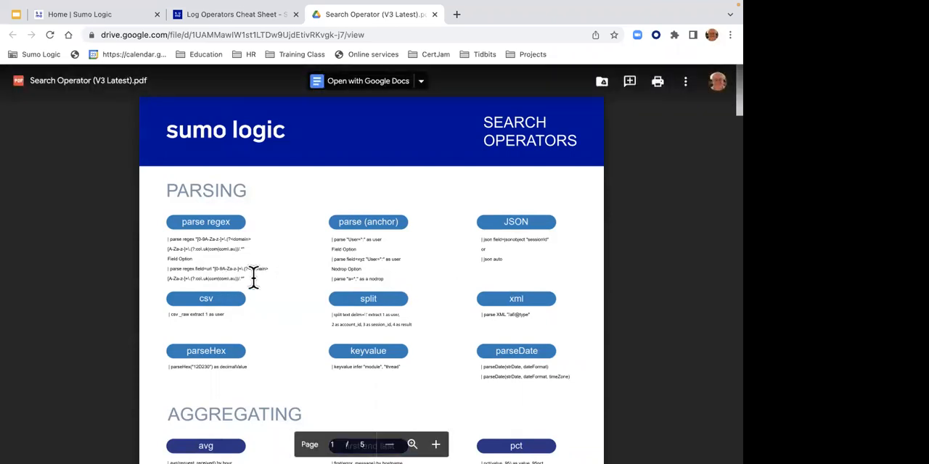
left_click(434, 15)
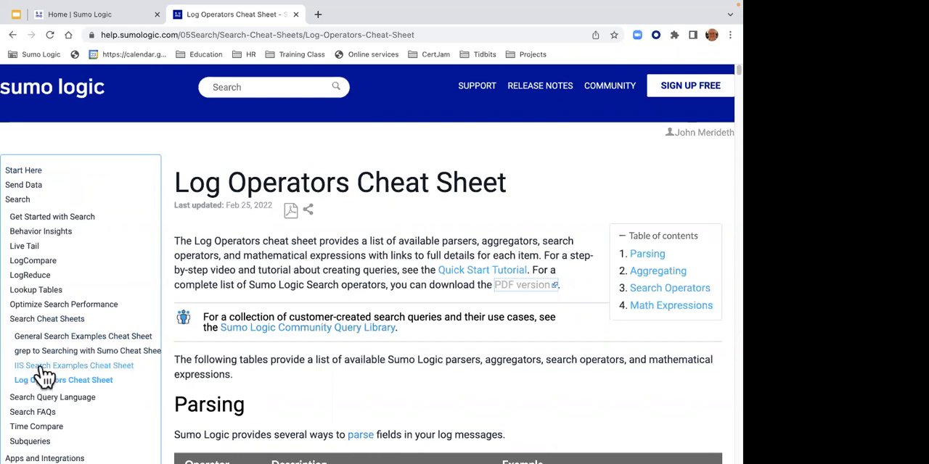
- Open Hands-on Labs: Search Mastery through Start Here's Quick Start Labs and Tutorials and copy its web address
left_click(24, 172)
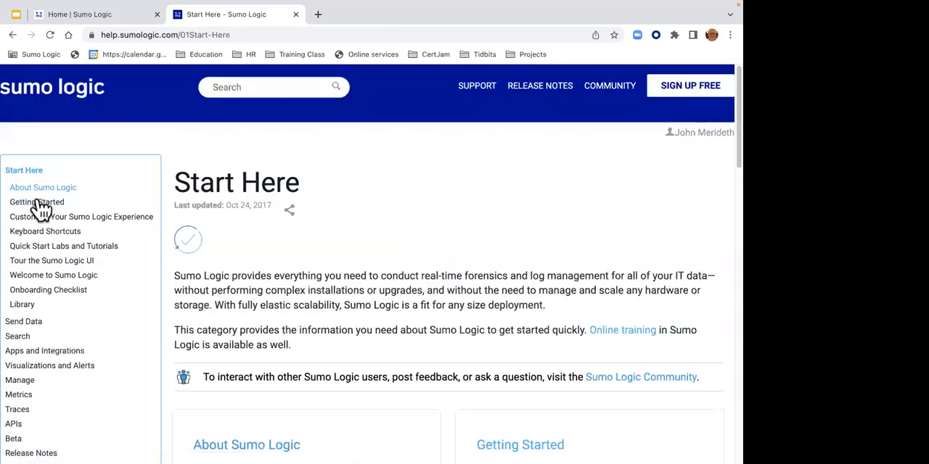
left_click(58, 248)
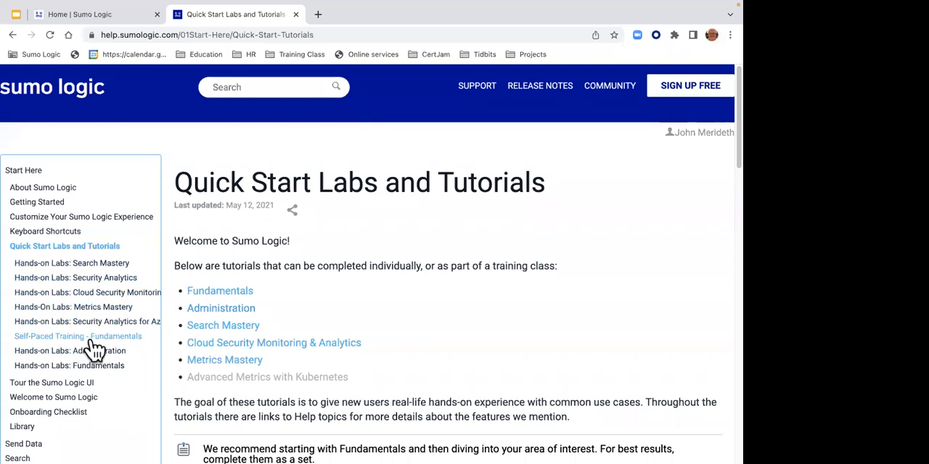
left_click(86, 267)
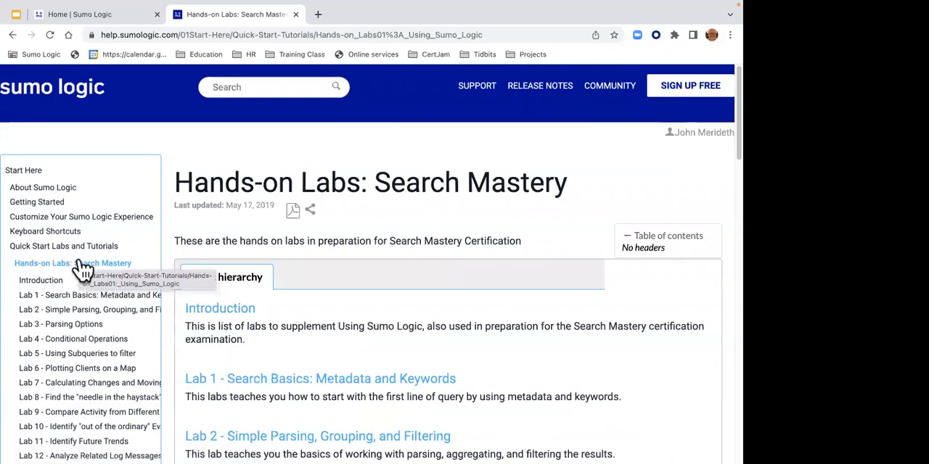
left_click(181, 35)
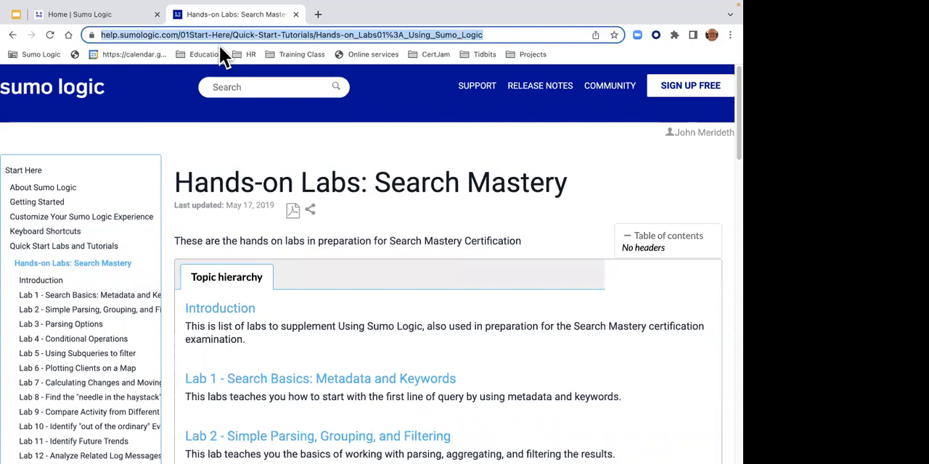
right_click(213, 34)
left_click(227, 131)
- Read the Search Mastery labs' Introduction on accessing the training environment, and continue to Lab 1 - Search Basics: Metadata and Keywords
mouse_move(301, 10)
left_click(230, 314)
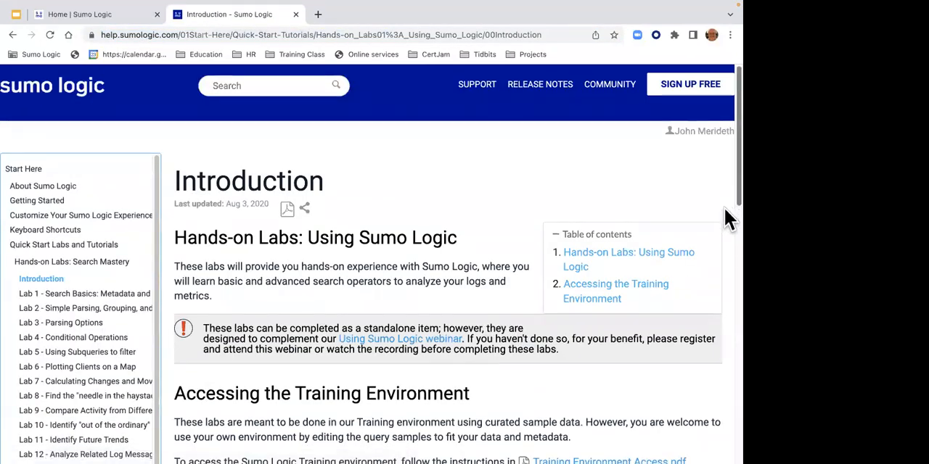
scroll(727, 240, "down", 3)
scroll(728, 266, "down", 1)
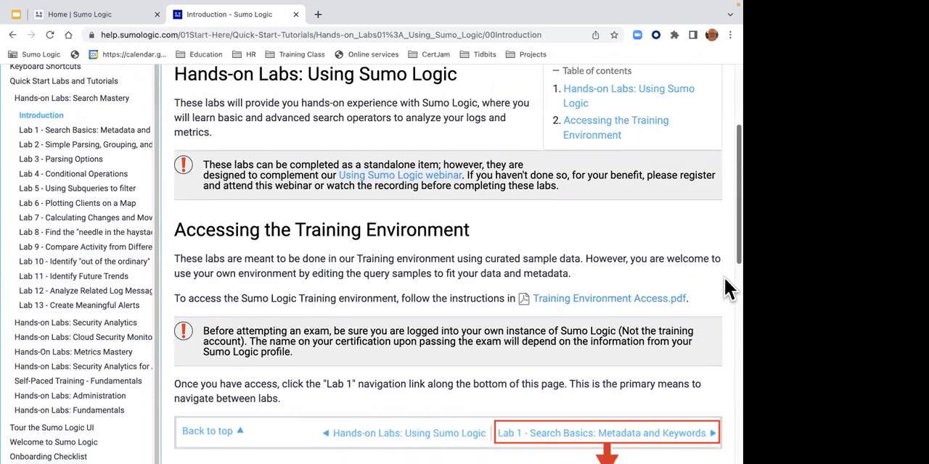
scroll(726, 283, "down", 3)
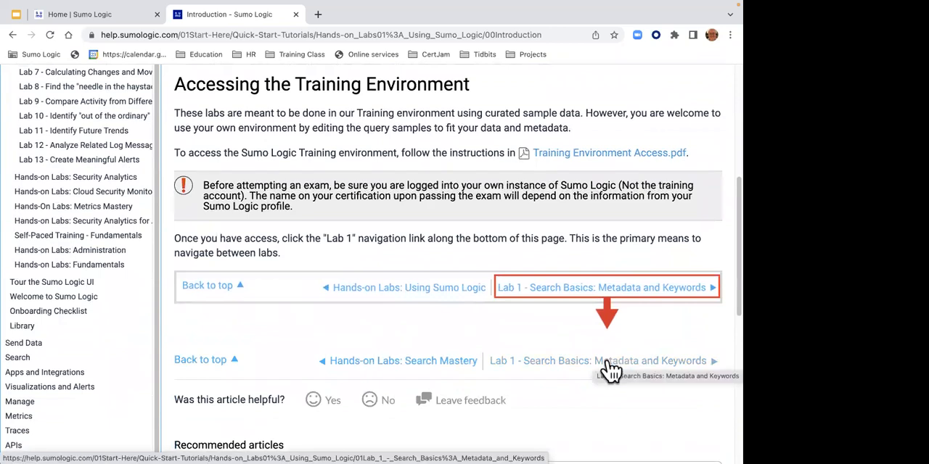
left_click(610, 370)
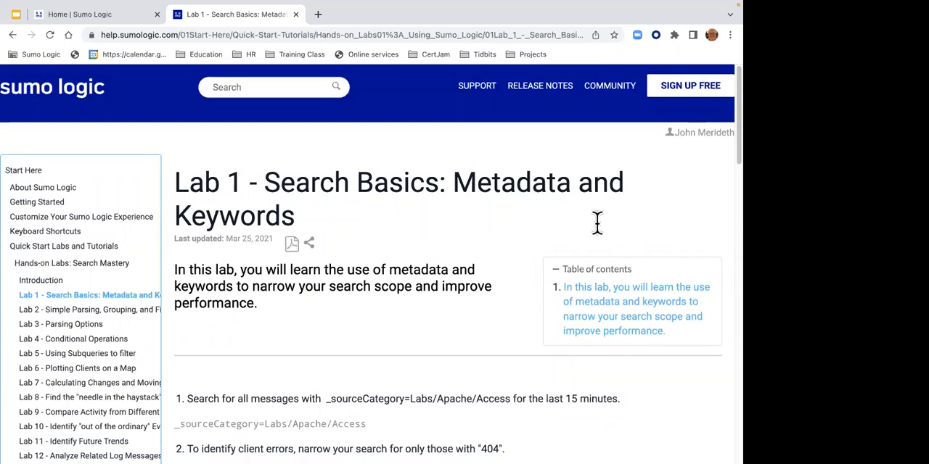
- Show the Search Operator (V3 Latest) PDF once more, close it, and copy the Lab 1 page's web address
left_click(544, 253)
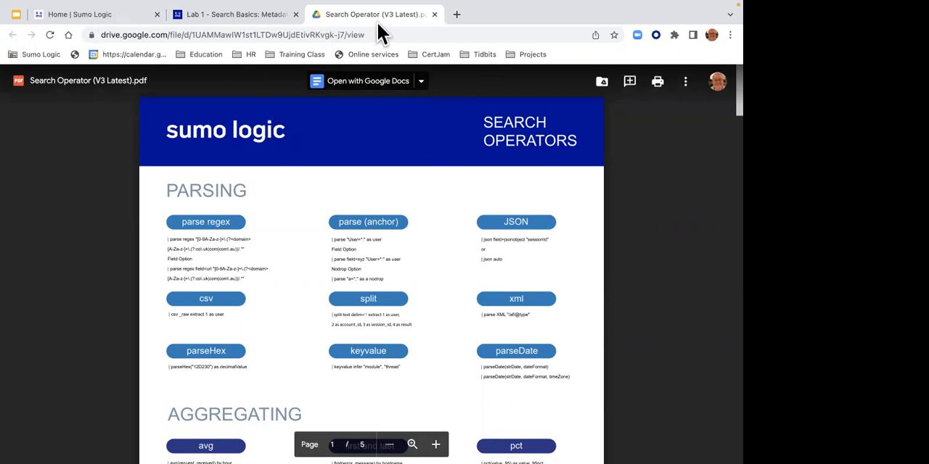
left_click(435, 15)
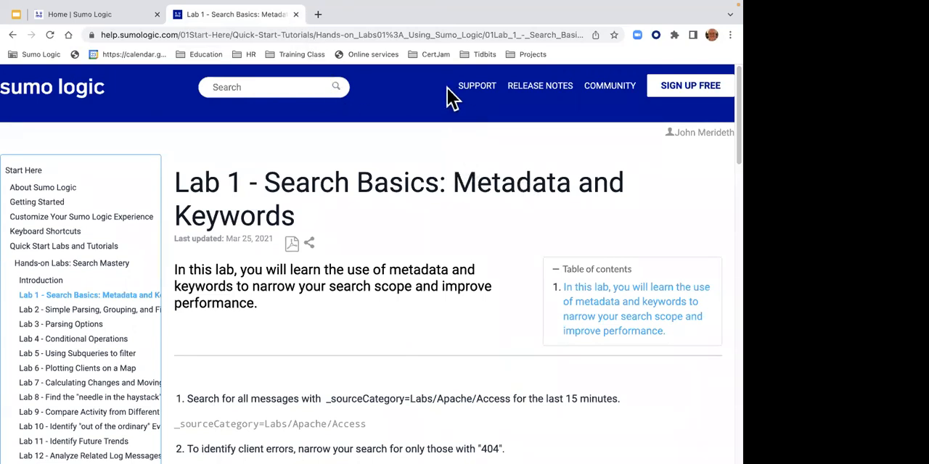
right_click(215, 34)
left_click(248, 131)
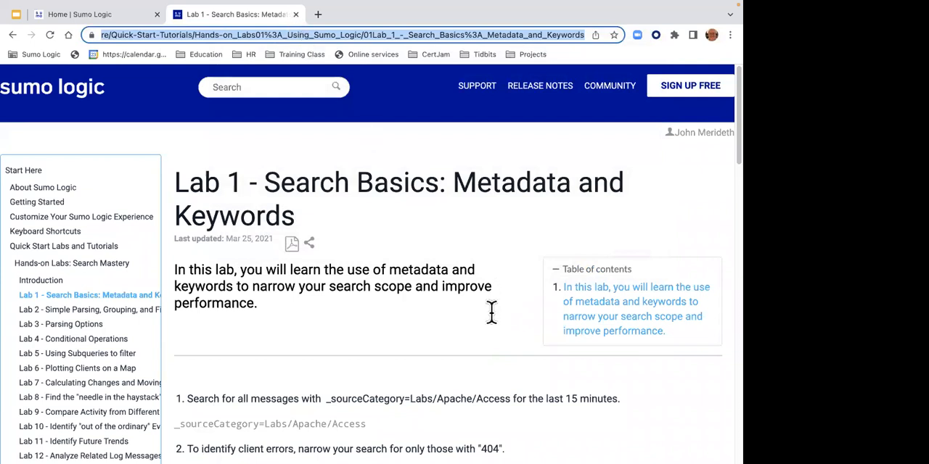
key("super+l")
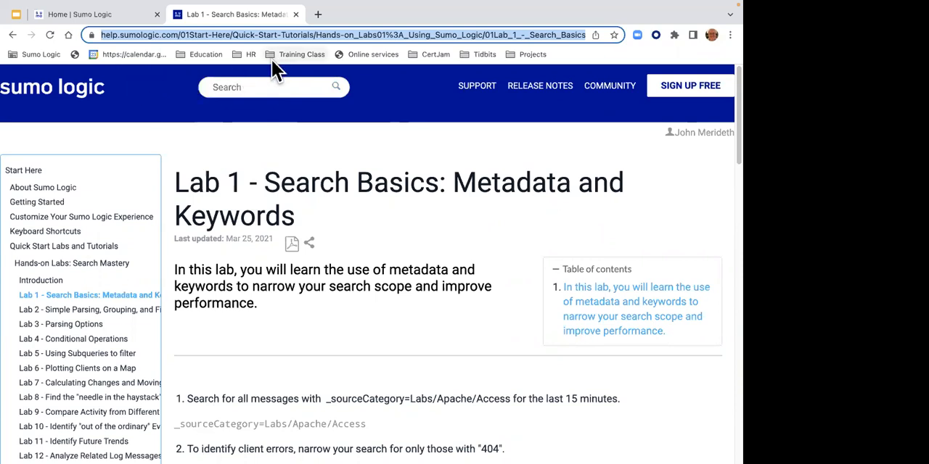
- Return to the Sumo Logic home page and run a new log search for * over the last 15 minutes
left_click(102, 14)
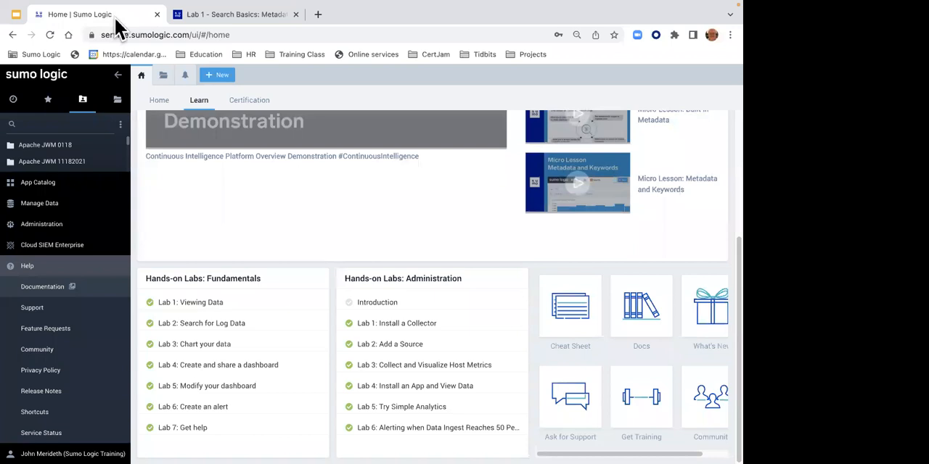
left_click(221, 77)
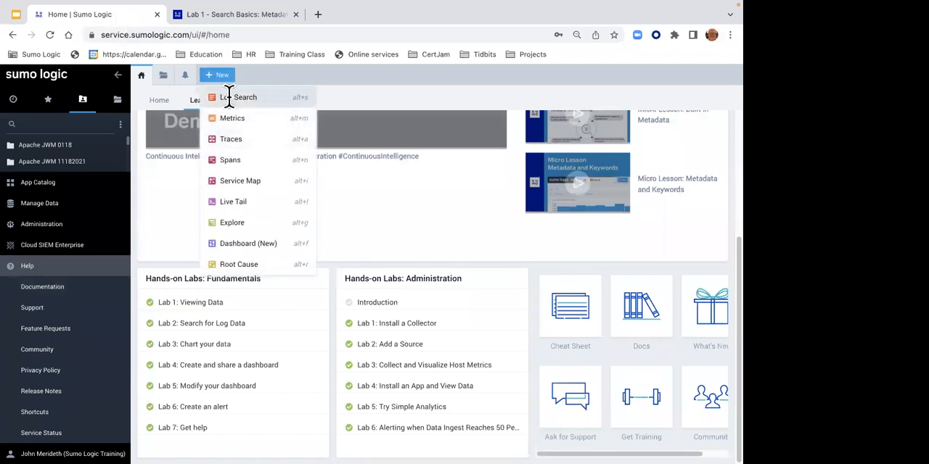
left_click(229, 97)
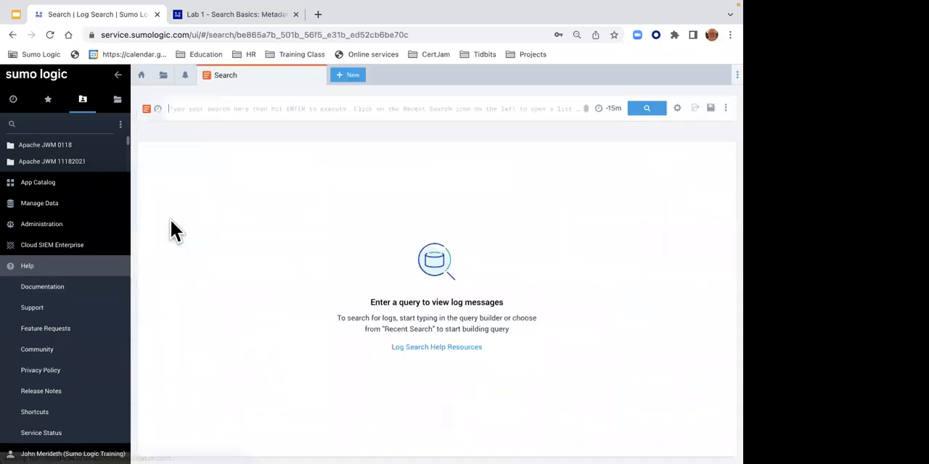
left_click(197, 108)
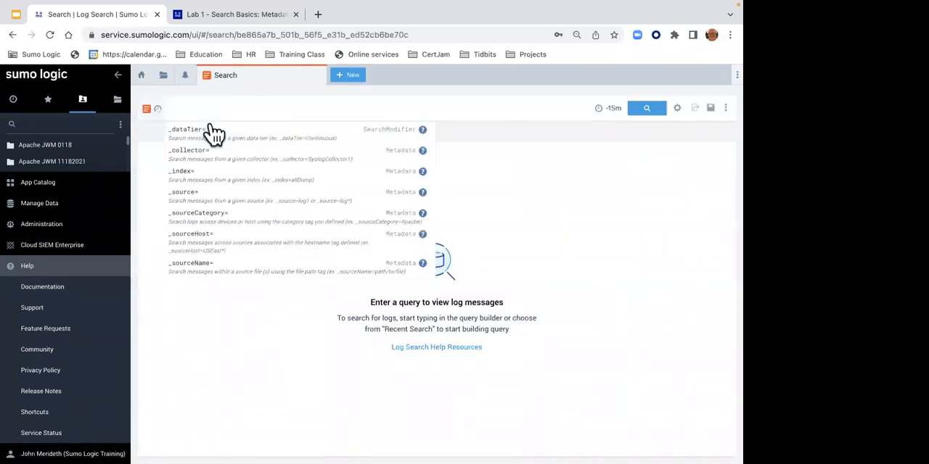
type("*")
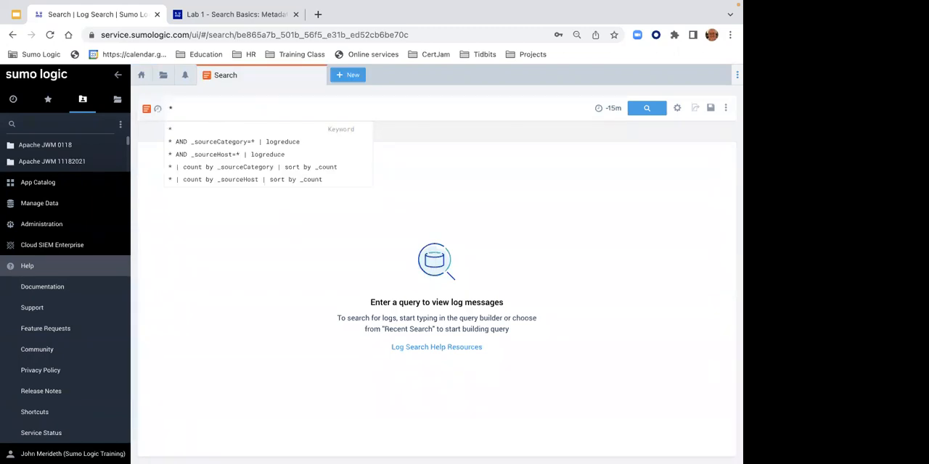
key("Return")
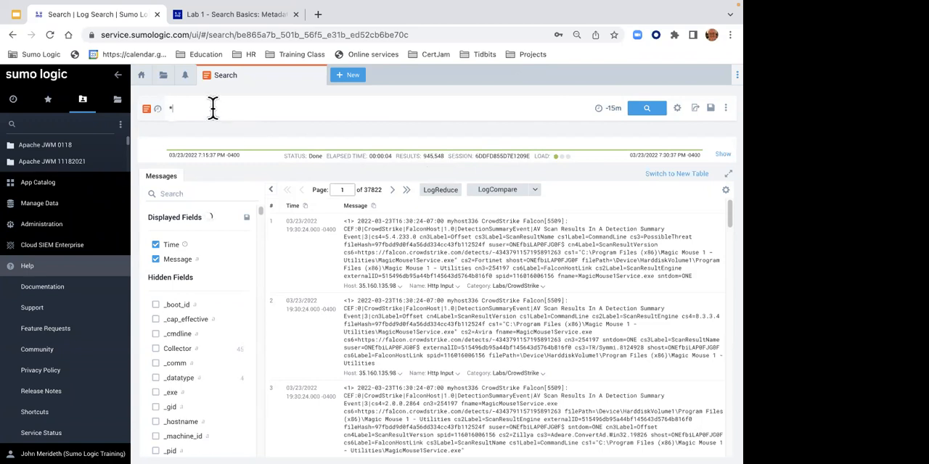
- Extend the query to * | count by _sourceCategory and run it
type("| ")
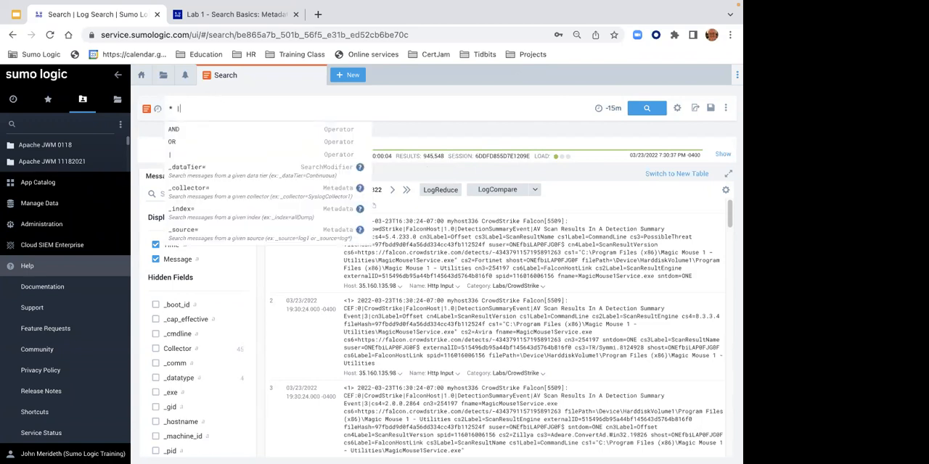
type("coun")
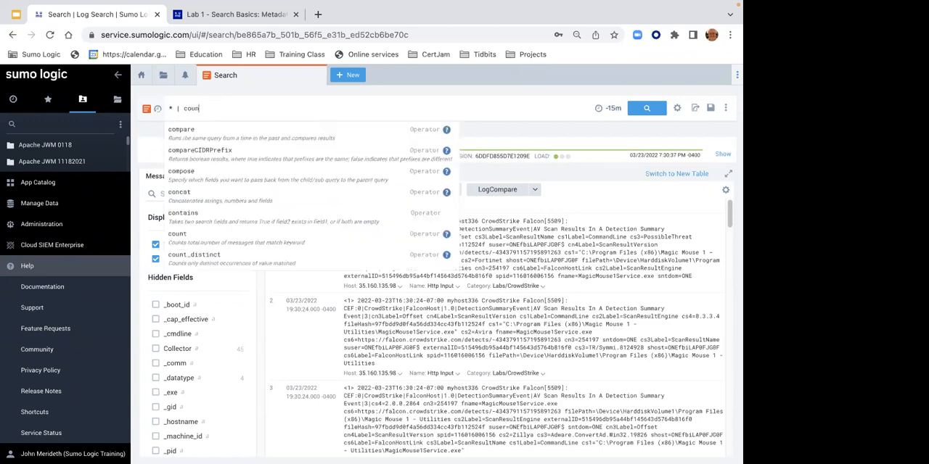
type("t by _sou")
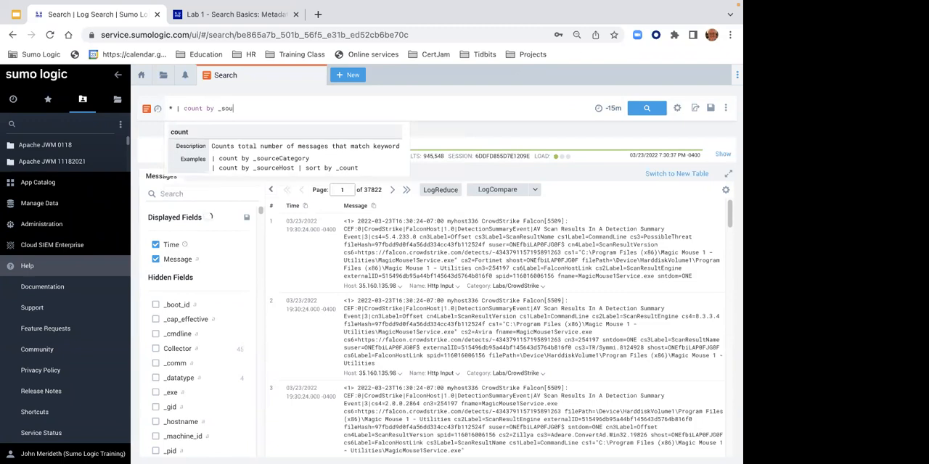
type("rceCategory")
key("Return")
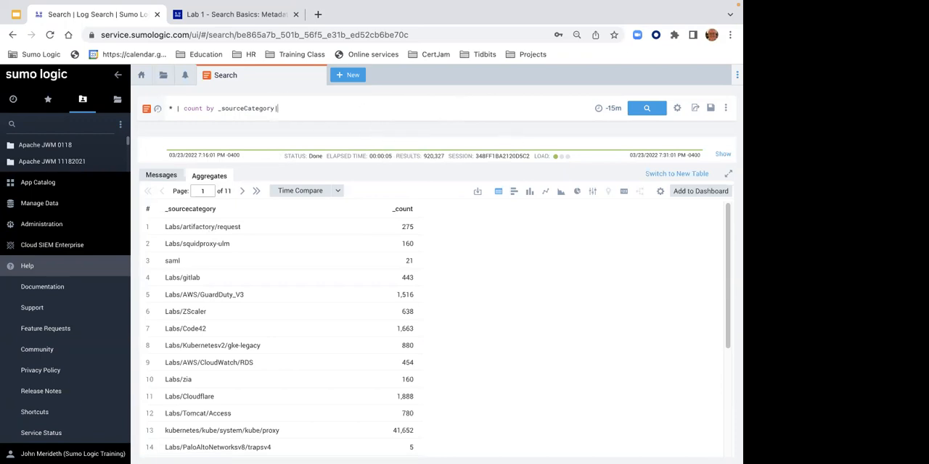
- Append | sort by _count to the source category query and run it again
type("| ")
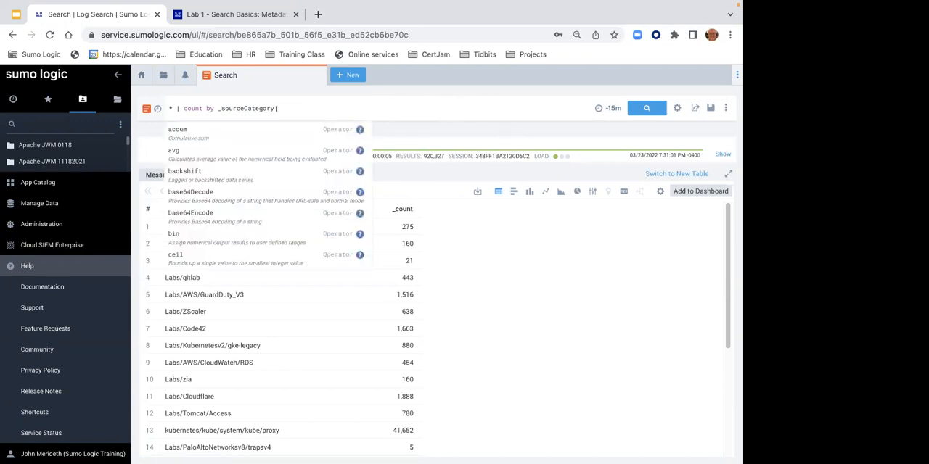
type("sort by")
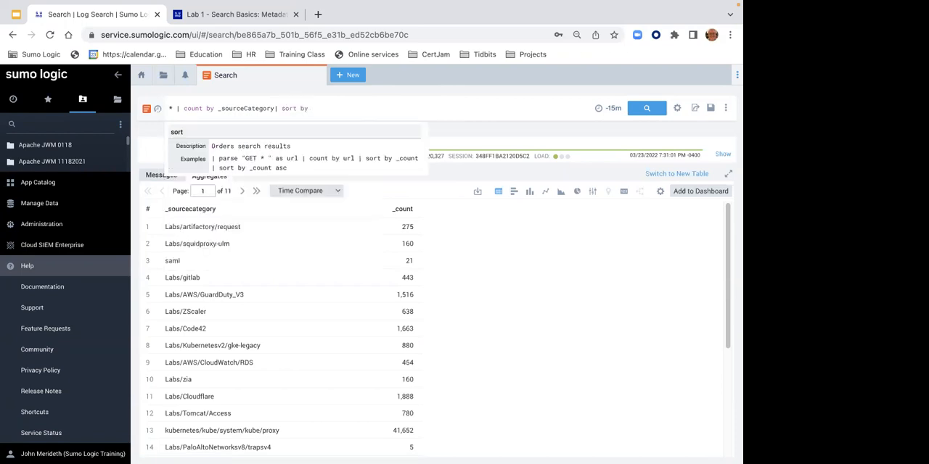
type(" _count")
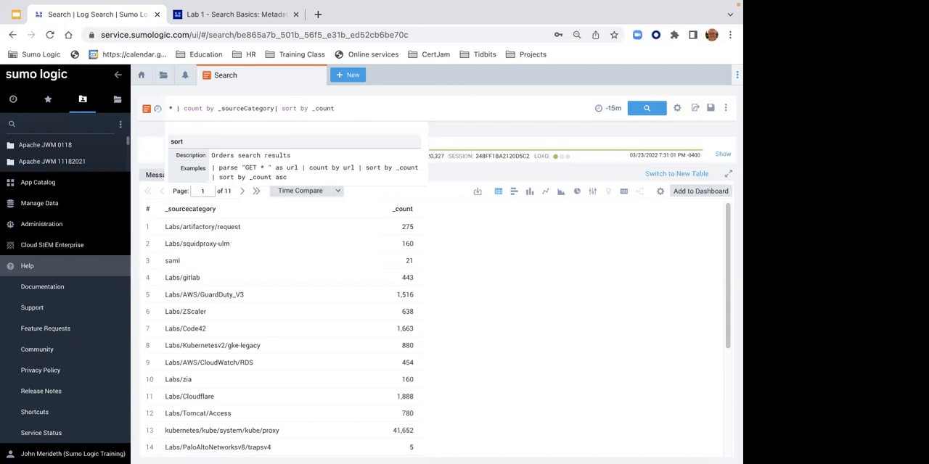
double_click(330, 109)
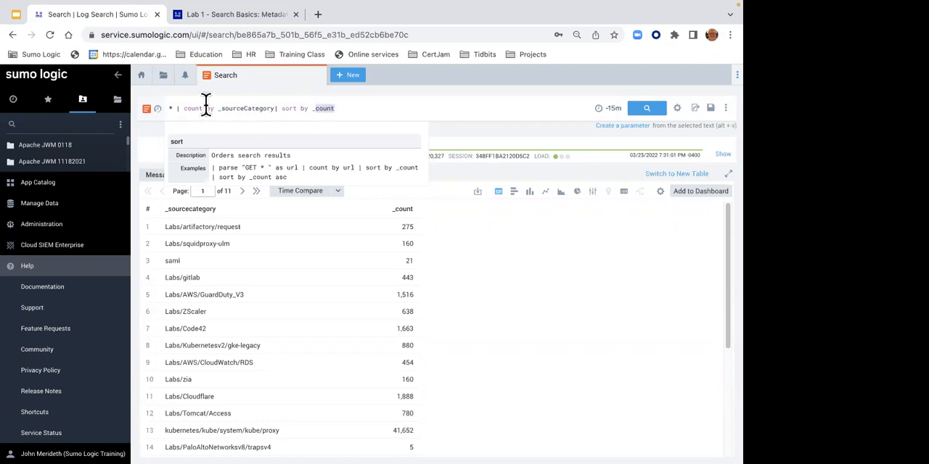
left_click_drag(204, 105, 169, 106)
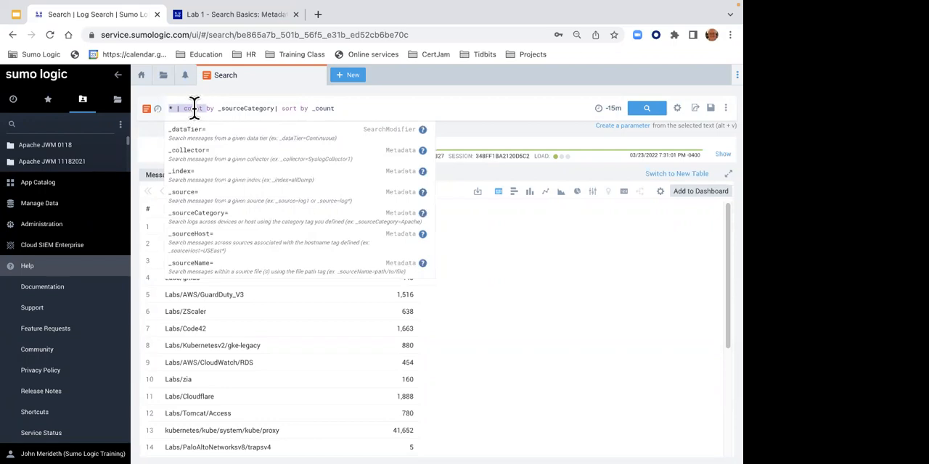
left_click(561, 292)
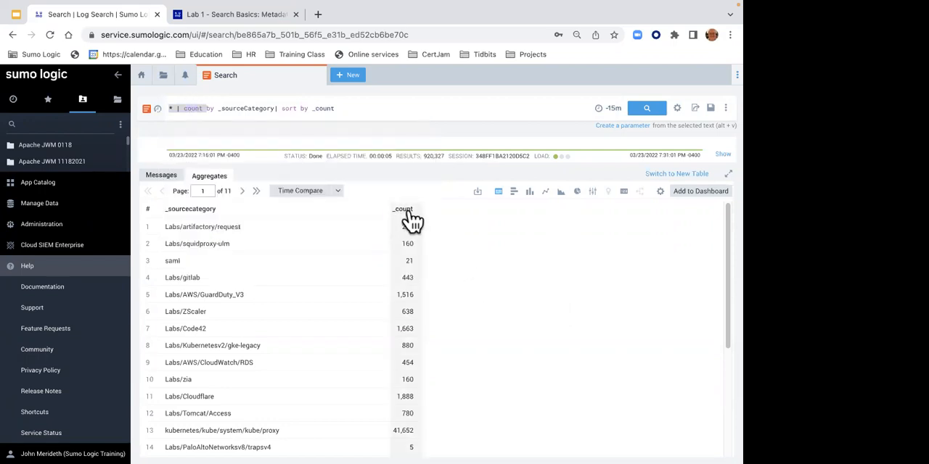
left_click(344, 109)
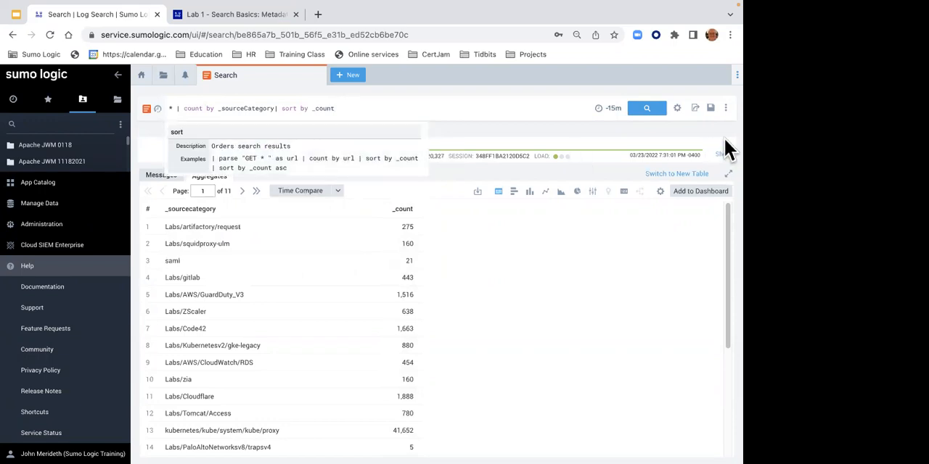
left_click(650, 113)
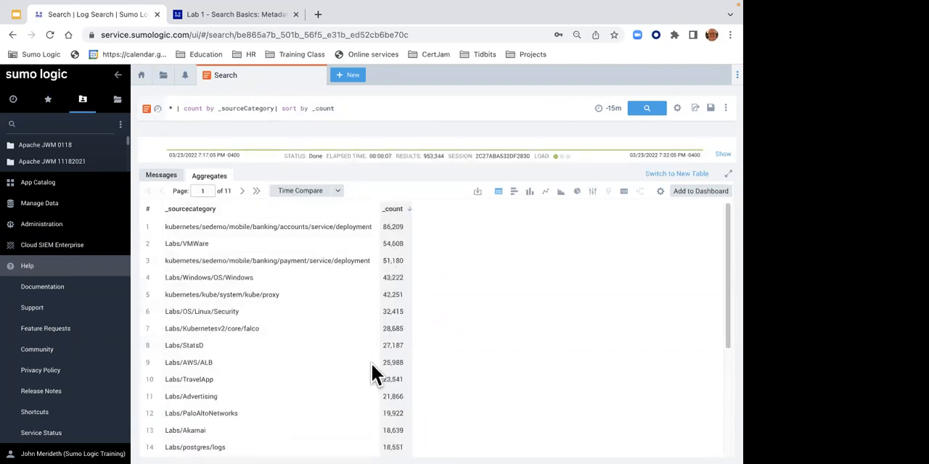
- Try the asc and desc options after sort by _count, and remove them again without running the query
left_click(356, 105)
type("|asc")
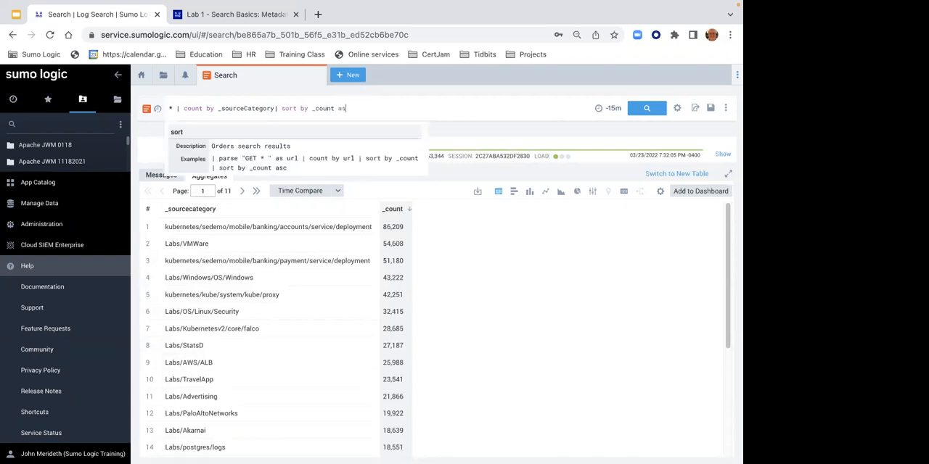
key("BackSpace")
key("BackSpace")
key("BackSpace")
type("desc")
key("BackSpace")
key("BackSpace")
key("BackSpace")
key("BackSpace")
key("BackSpace")
left_click(507, 112)
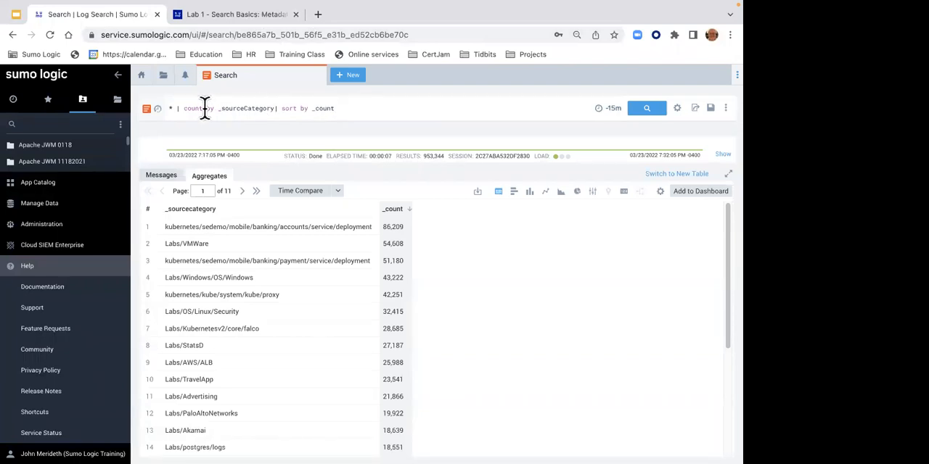
- Split the query so that *, | count by _sourceCategory and | sort by _count each have their own line, and copy the whole query
left_click_drag(185, 108, 400, 108)
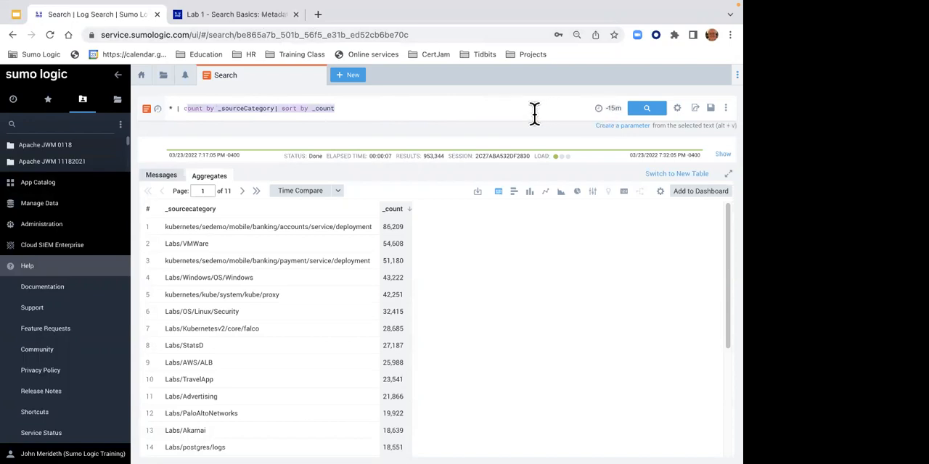
left_click(279, 109)
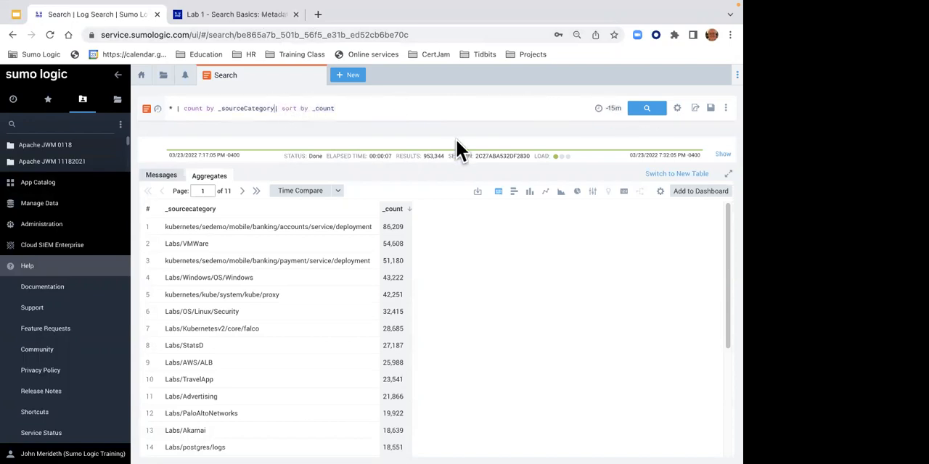
key("shift+Return")
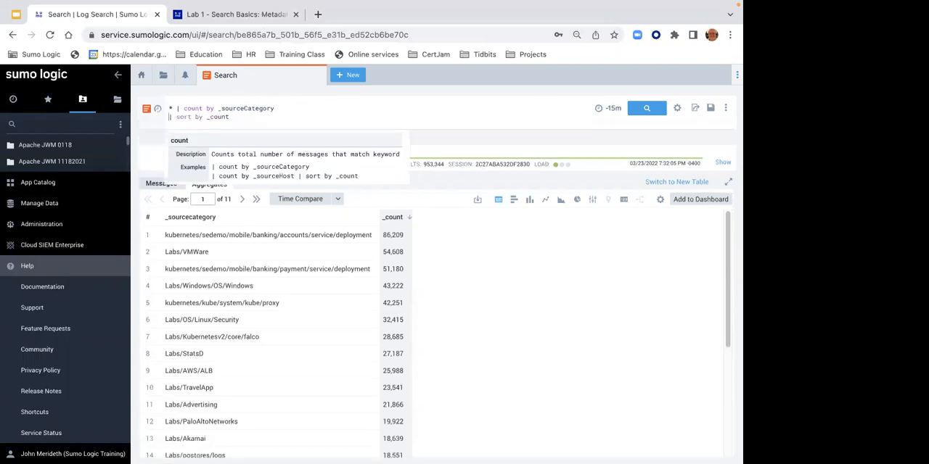
left_click(177, 109)
key("shift+Return")
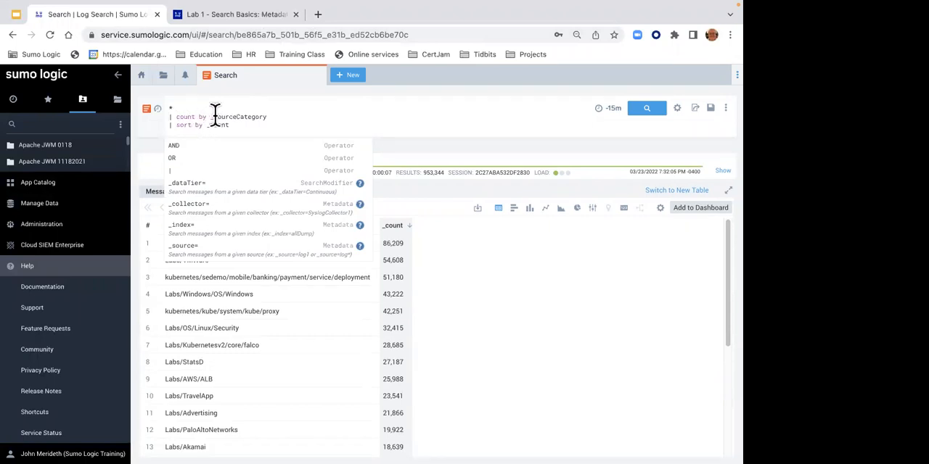
left_click(191, 105)
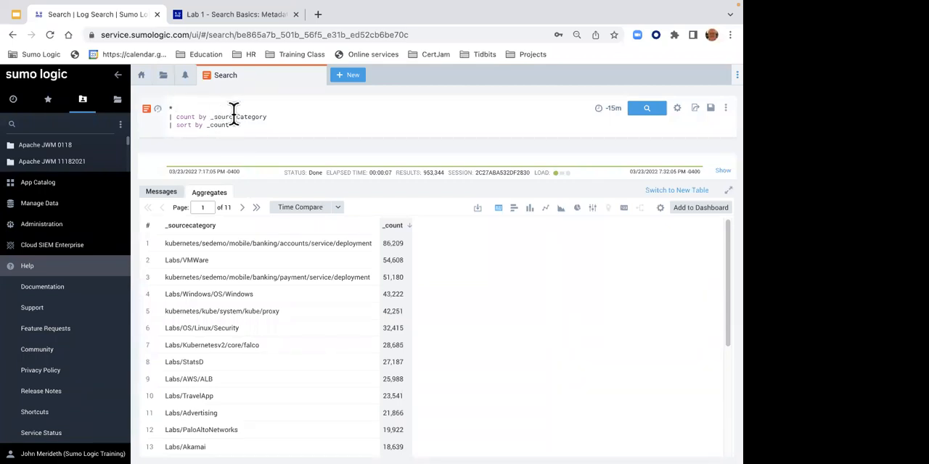
key("ctrl+a")
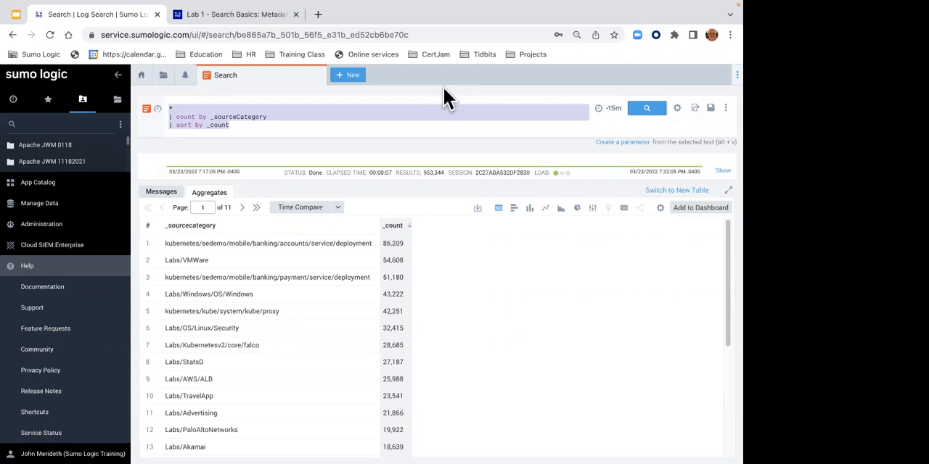
- Go to the Lab 1 - Search Basics help page and copy its web address
left_click(196, 16)
right_click(208, 34)
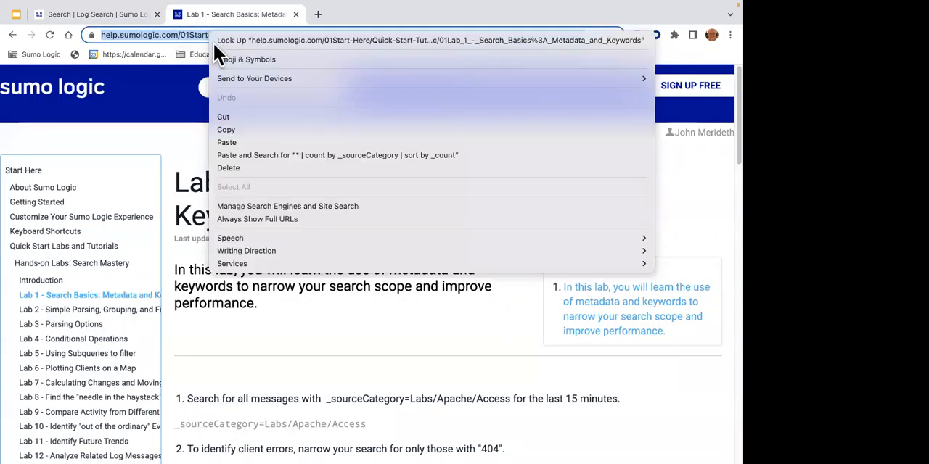
left_click(231, 132)
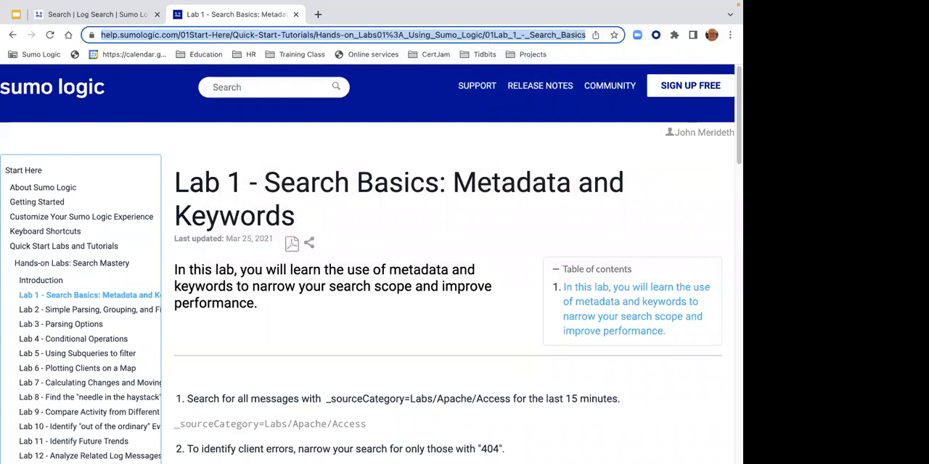
- Pin both the Lab 1 help page and the log search page in the browser
right_click(201, 21)
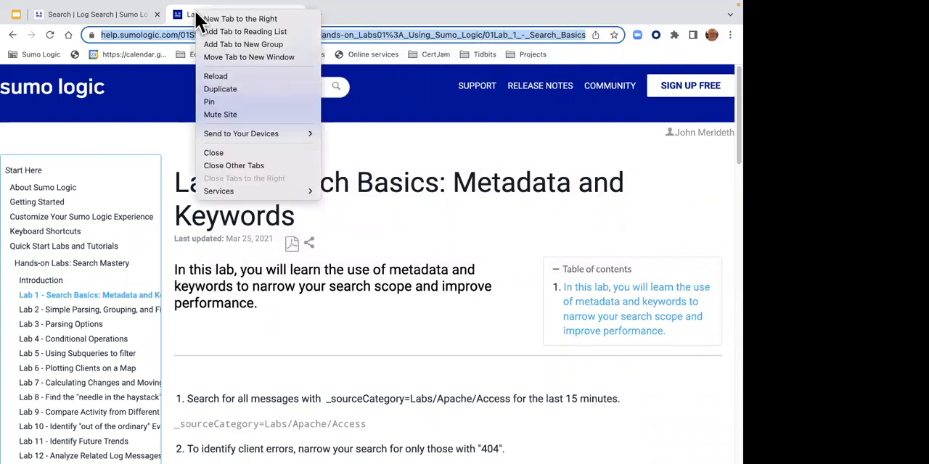
left_click(211, 106)
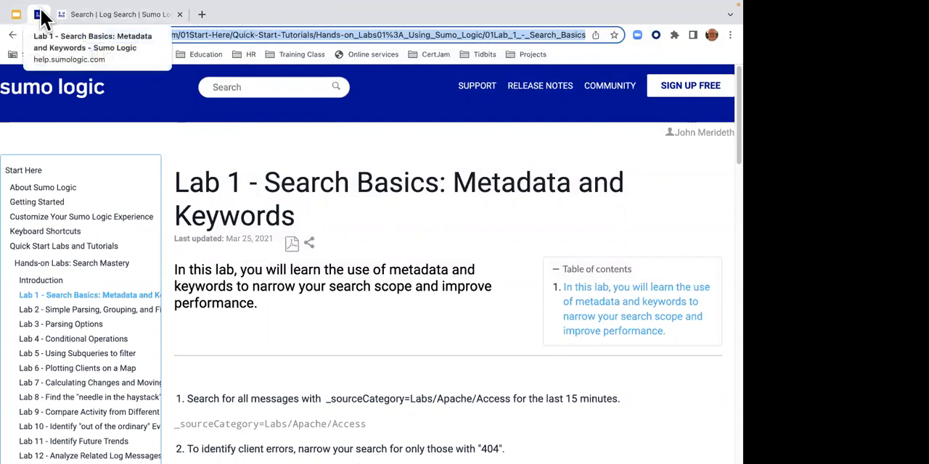
right_click(77, 13)
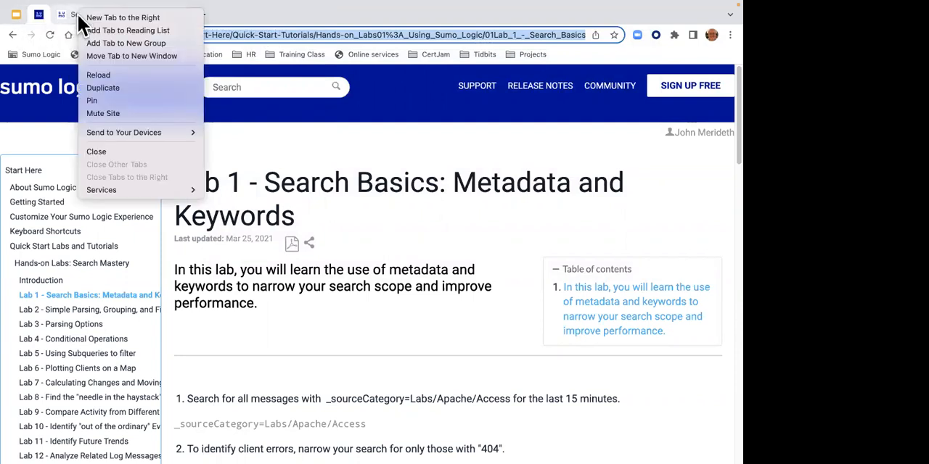
left_click(90, 90)
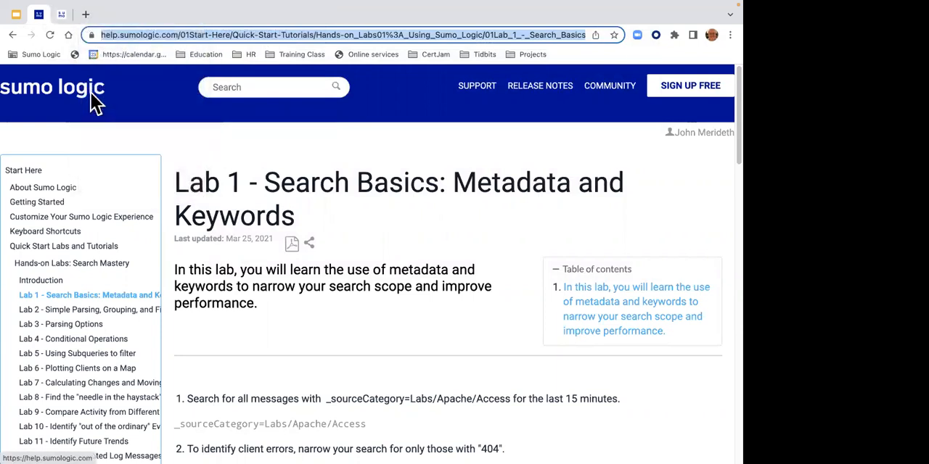
- Alternate between the pinned log search page and the pinned Lab 1 page, ending on the Lab 1 instructions
left_click(62, 16)
left_click(40, 14)
left_click(59, 18)
left_click(39, 15)
left_click(60, 16)
left_click(42, 16)
left_click(59, 16)
left_click(39, 16)
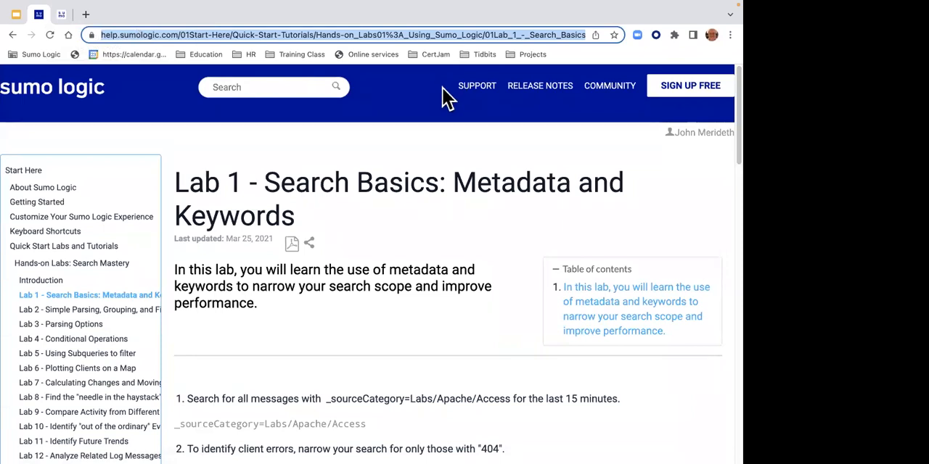
- Review the Lab 1 search steps, highlighting the Labs/Apache/Access source category in the first query
left_click(330, 128)
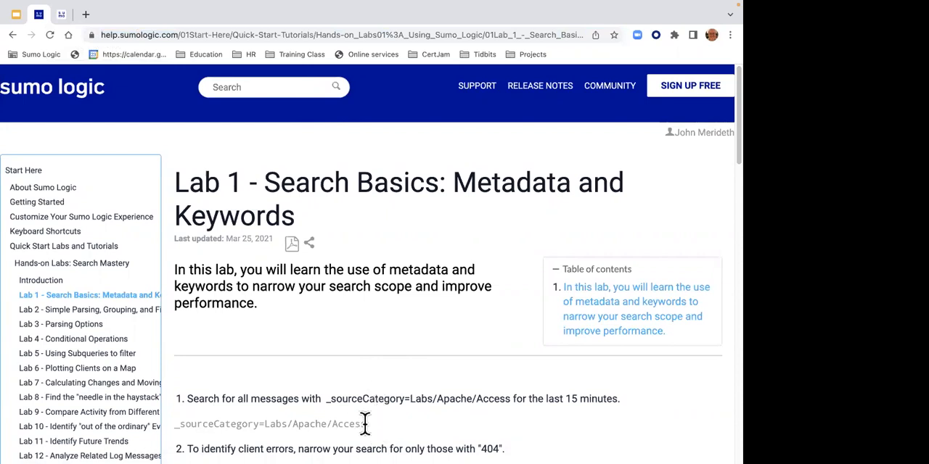
left_click_drag(364, 424, 269, 425)
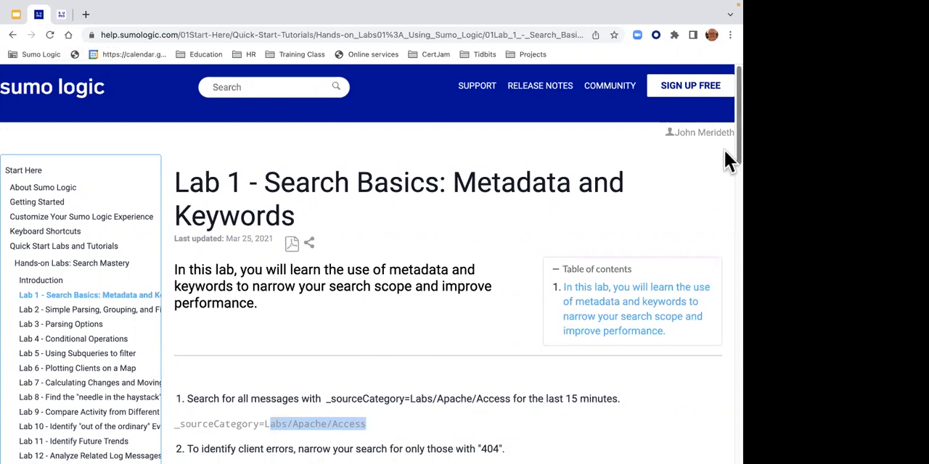
scroll(724, 152, "down", 4)
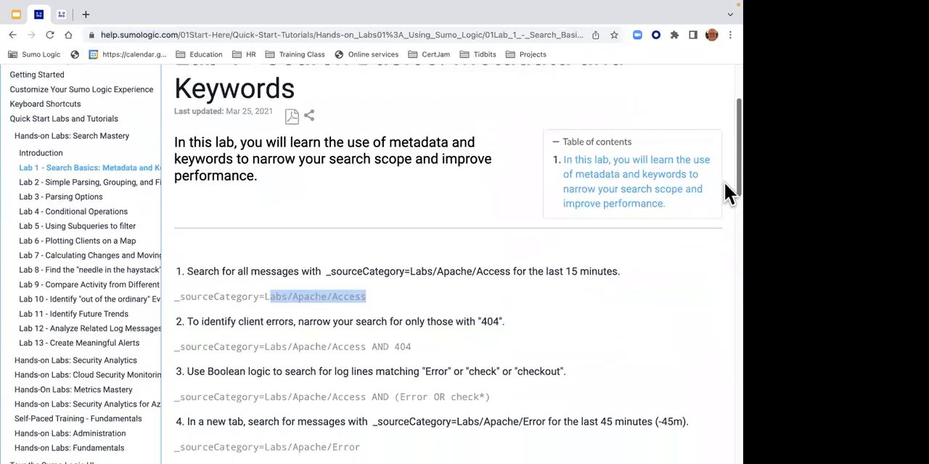
- Return to the pinned log search page and open a new, empty log search
left_click(62, 16)
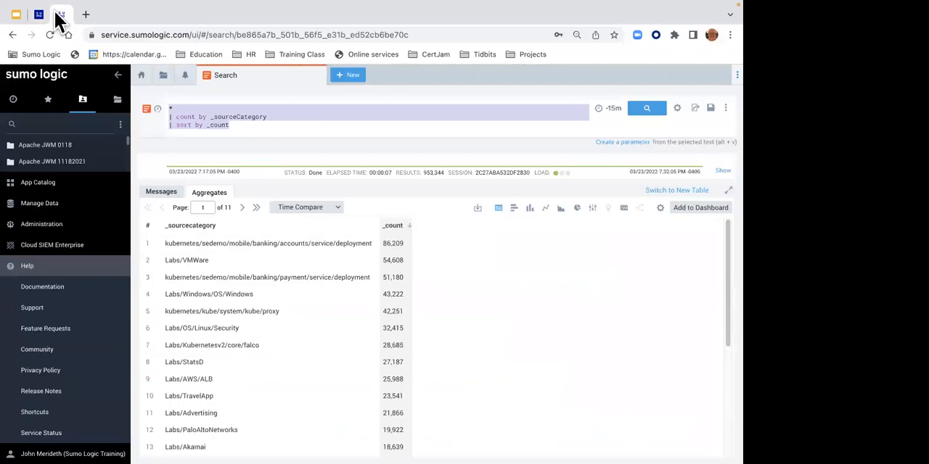
left_click(352, 76)
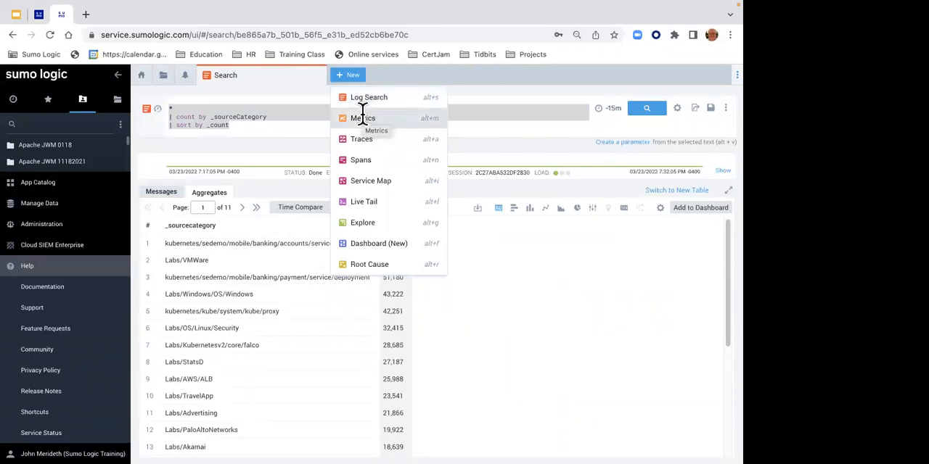
left_click(361, 97)
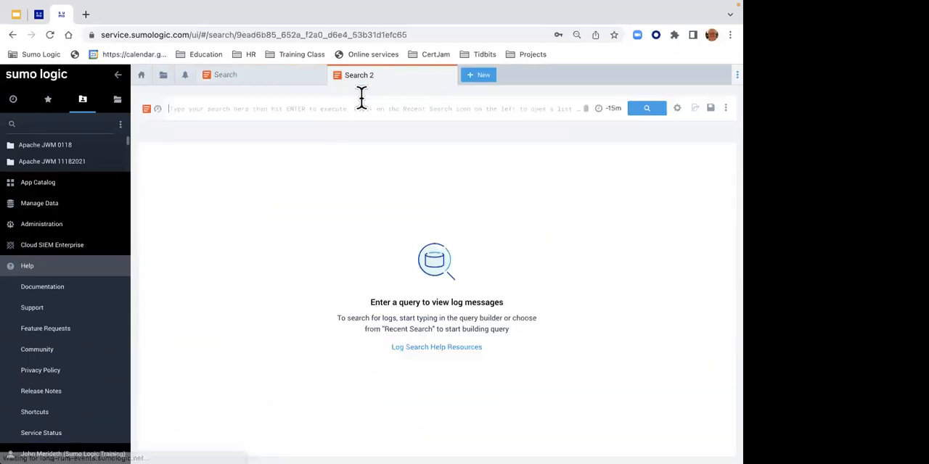
left_click(346, 107)
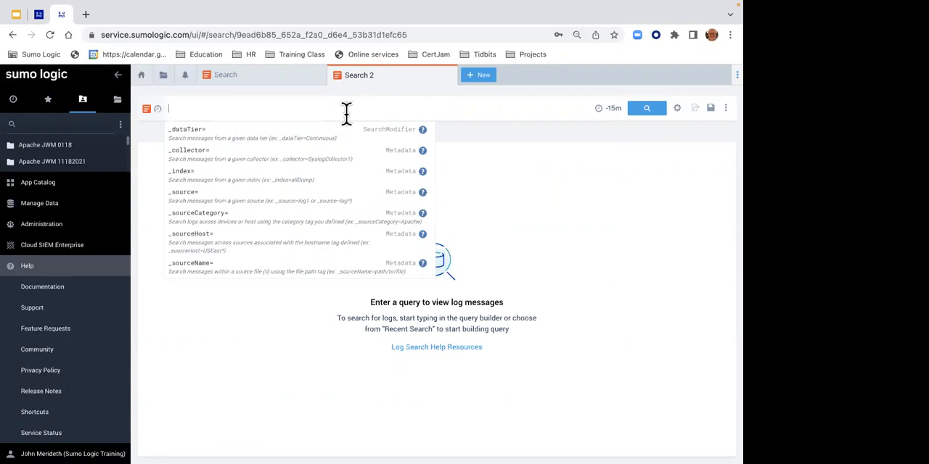
- Enter the query _sourceCategory=Labs/Apache/Access using the suggested source category, and run it over the last 15 minutes
type("_source")
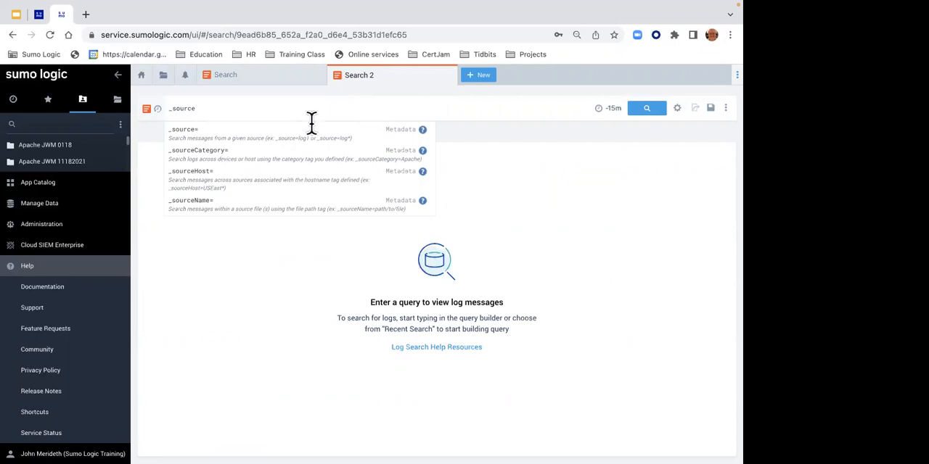
left_click(251, 168)
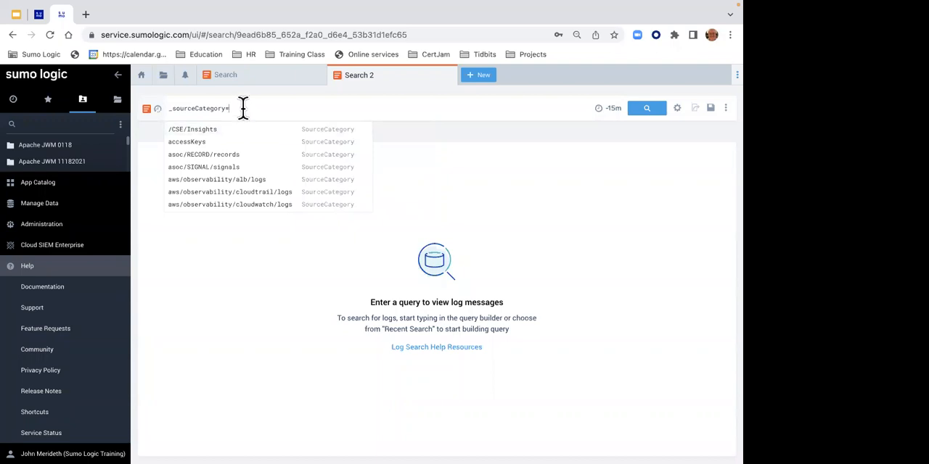
left_click(243, 108)
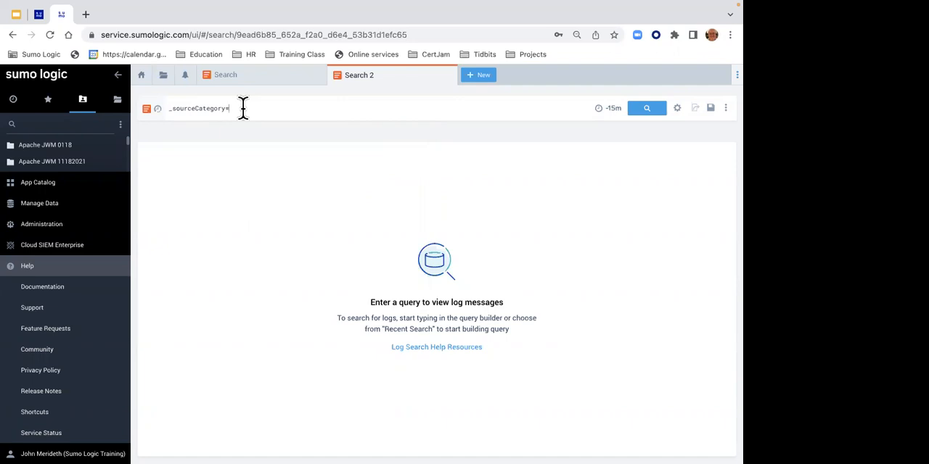
type("labs")
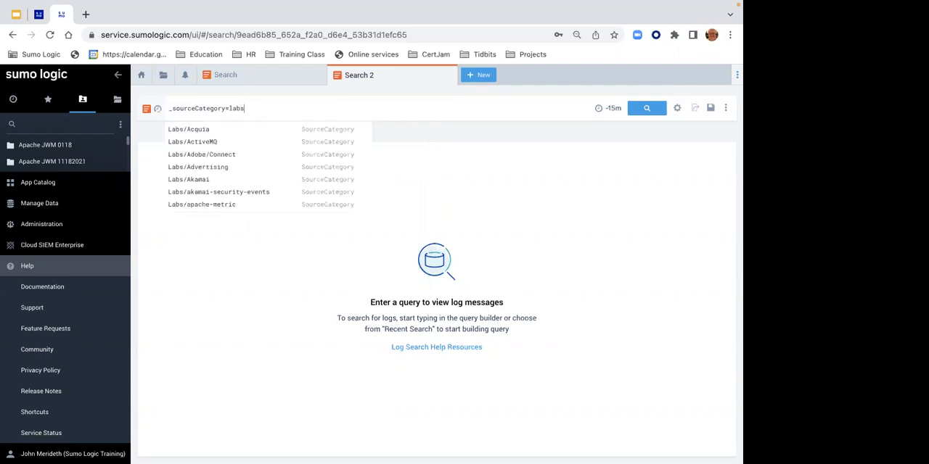
type("/apache.")
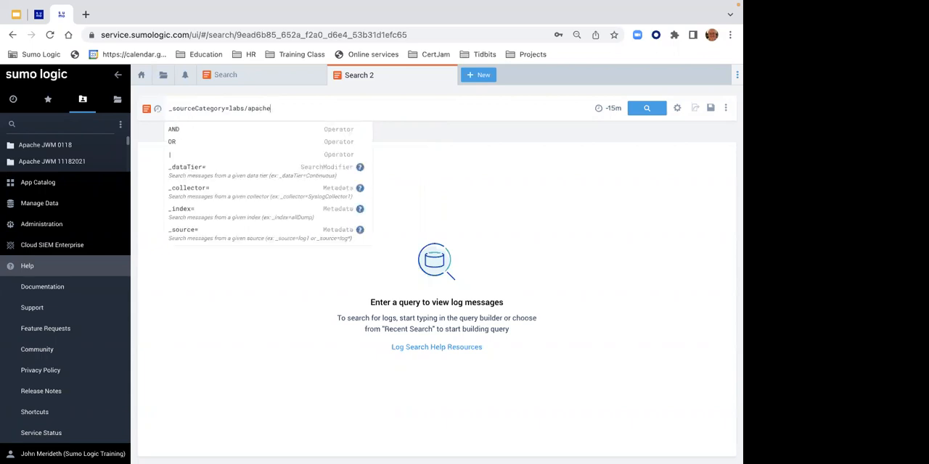
type("/access")
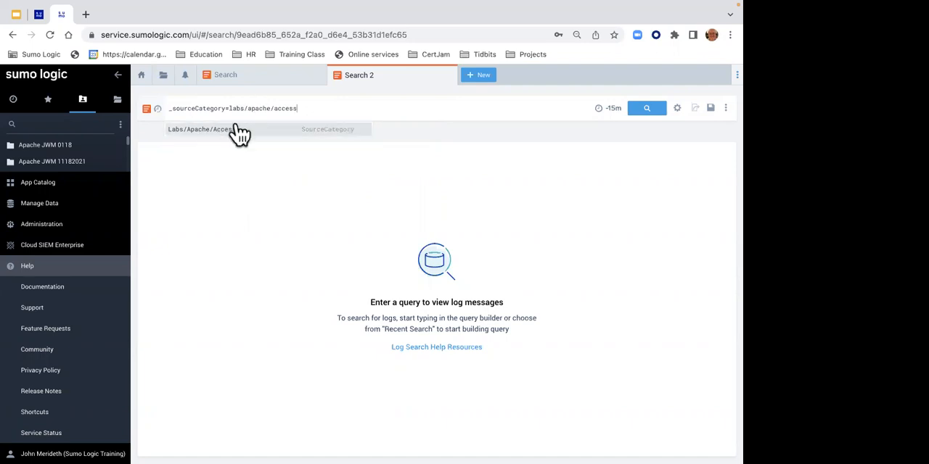
left_click(216, 141)
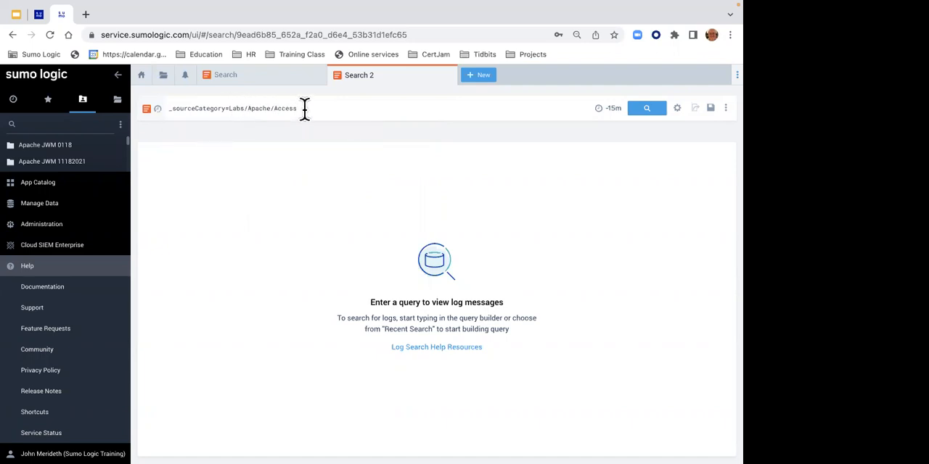
left_click_drag(304, 109, 227, 110)
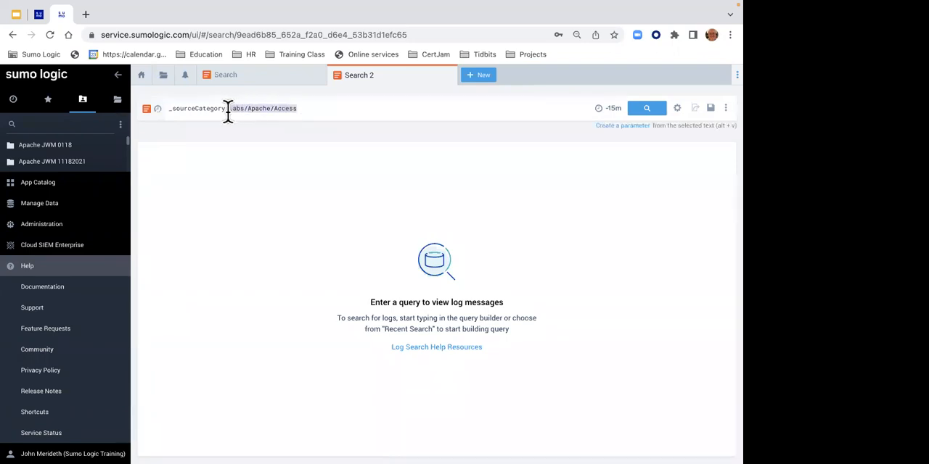
left_click(652, 116)
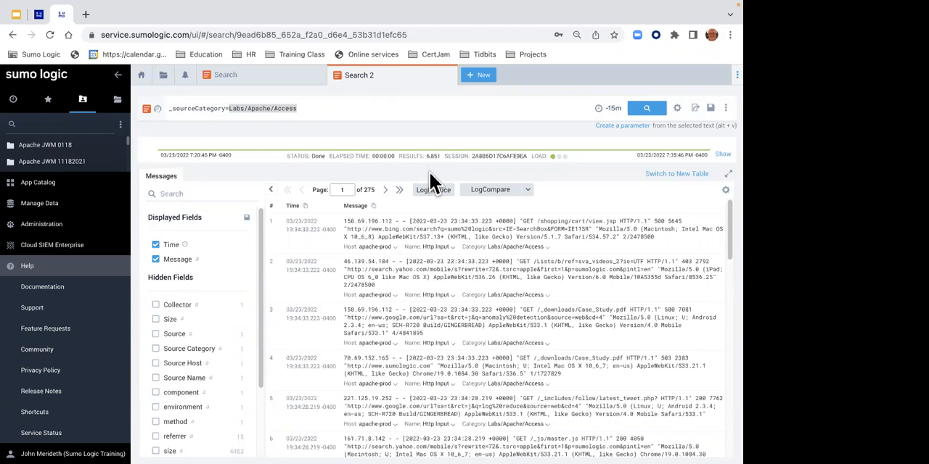
- Enlarge the page to 125% and collapse the navigation sidebar to make room for the search results
key("ctrl+plus")
key("ctrl+plus")
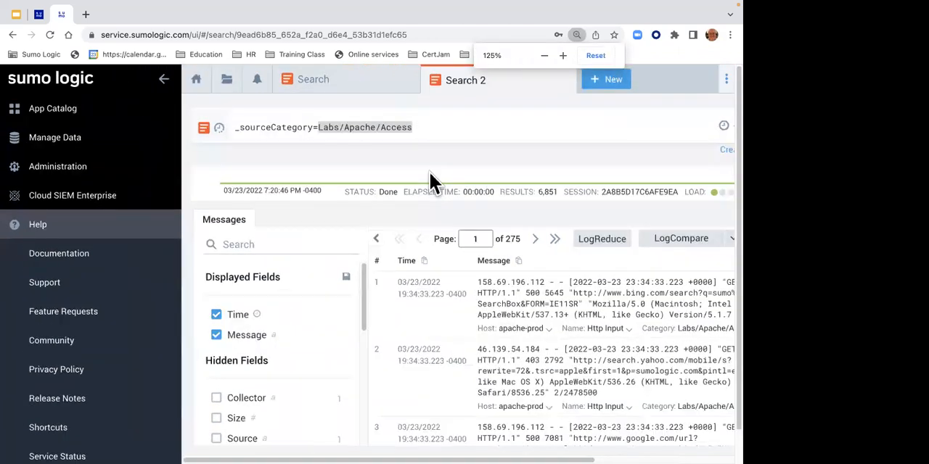
left_click(164, 80)
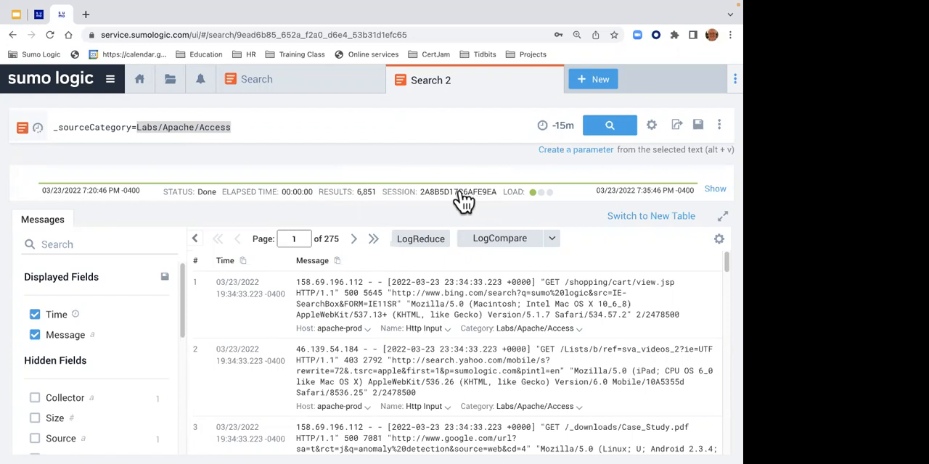
- Expand the message histogram, rerun the Labs/Apache/Access search over the last 60 minutes, and collapse the histogram again
left_click(714, 186)
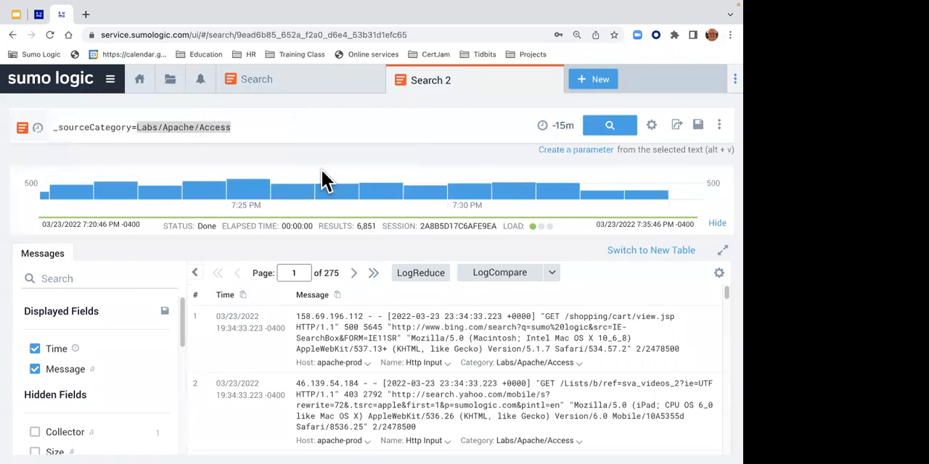
left_click(564, 128)
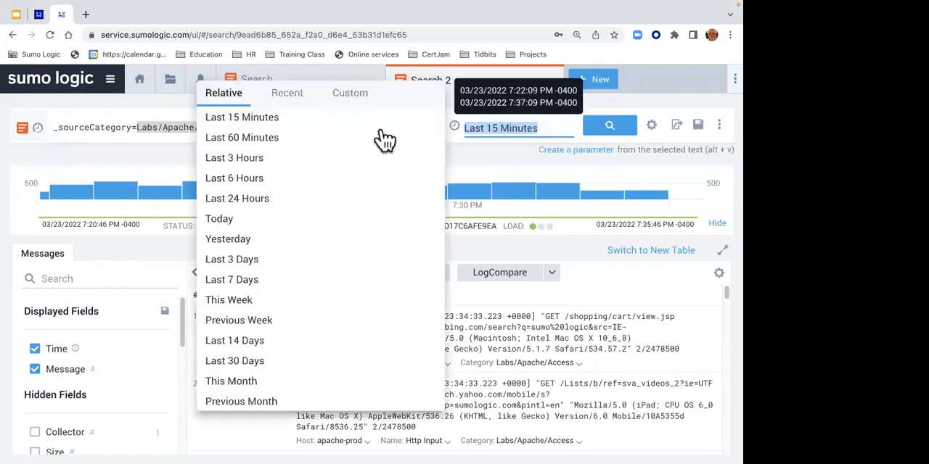
left_click(294, 142)
left_click(602, 134)
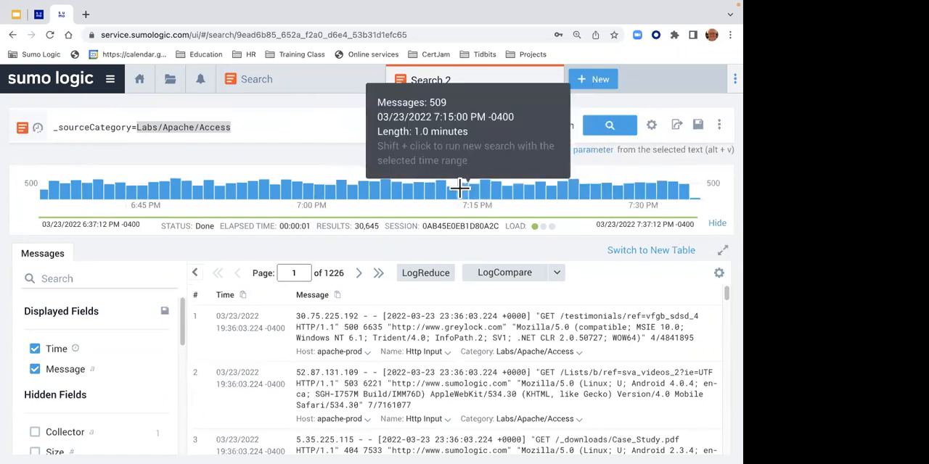
left_click(717, 224)
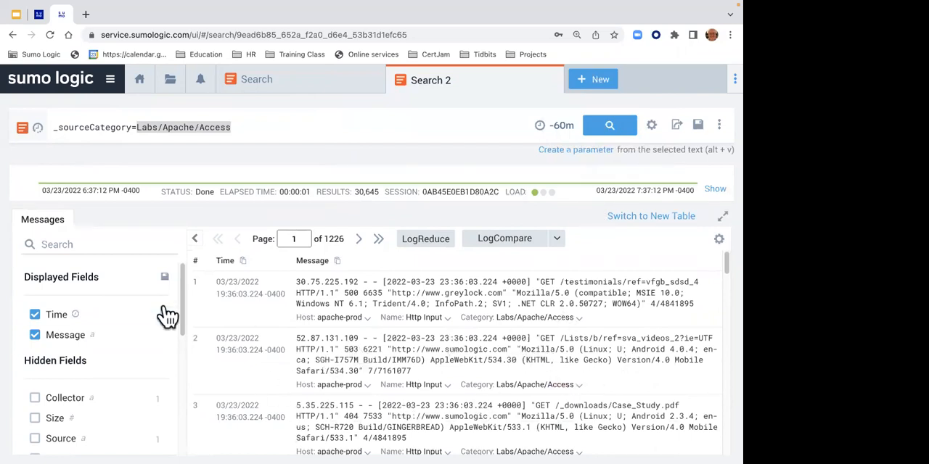
- Look through the field list of the message results and rerun the Labs/Apache/Access search over the last 60 minutes
left_click_drag(182, 317, 128, 394)
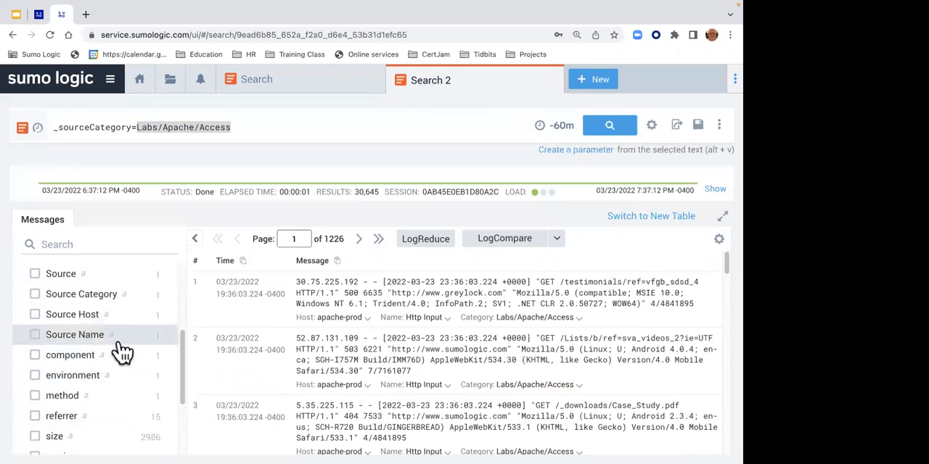
left_click_drag(181, 349, 184, 290)
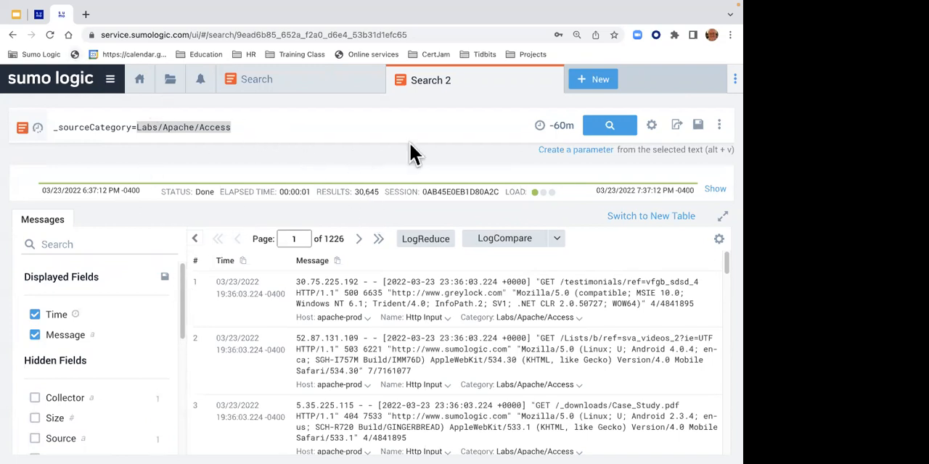
left_click(613, 131)
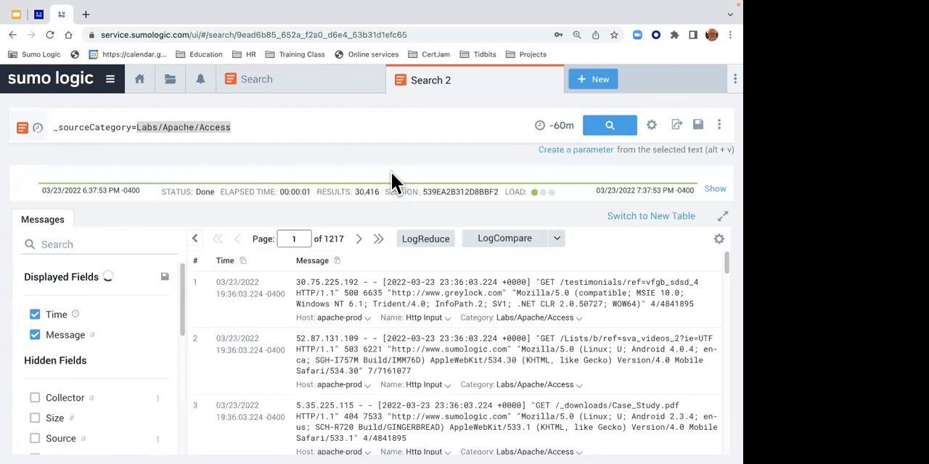
- Extend the query to _sourceCategory=Labs/Apache/Access and 304, run it, and look through the matching messages
left_click(298, 125)
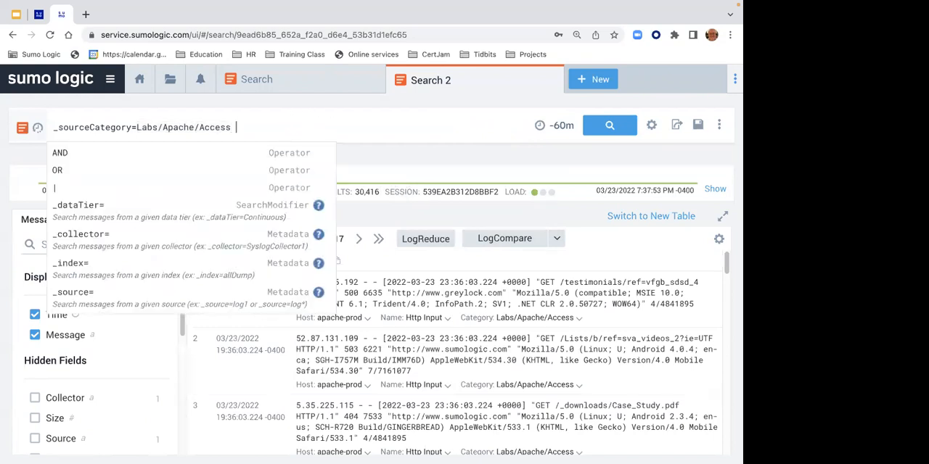
type("and")
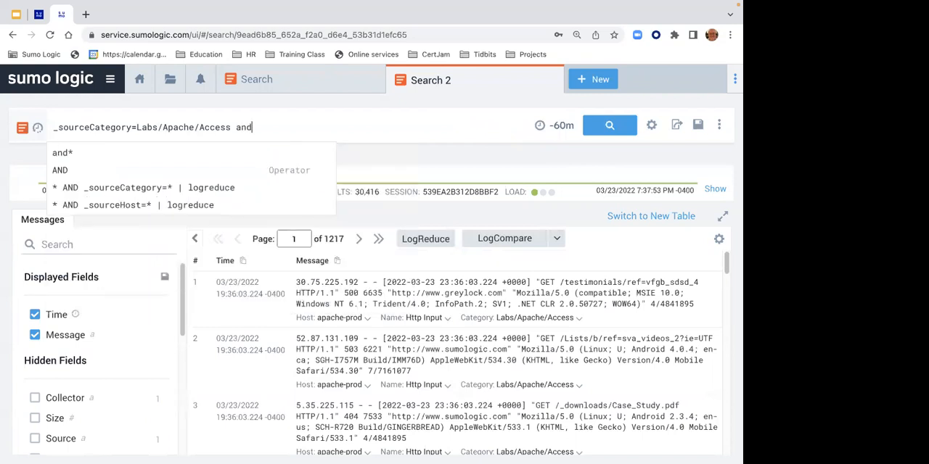
type(" 304")
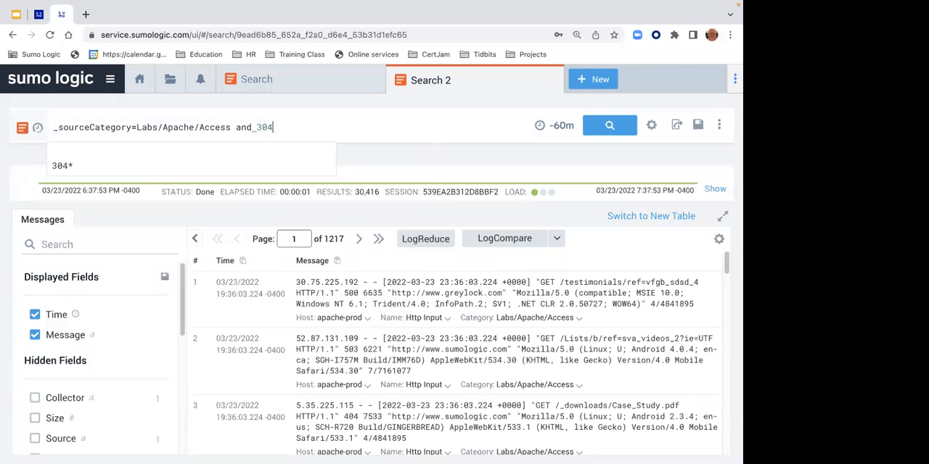
key("Return")
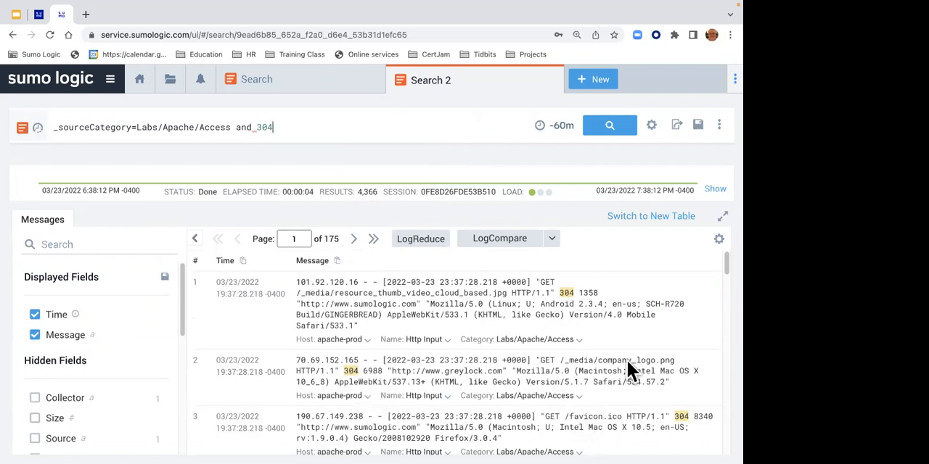
left_click_drag(723, 269, 723, 333)
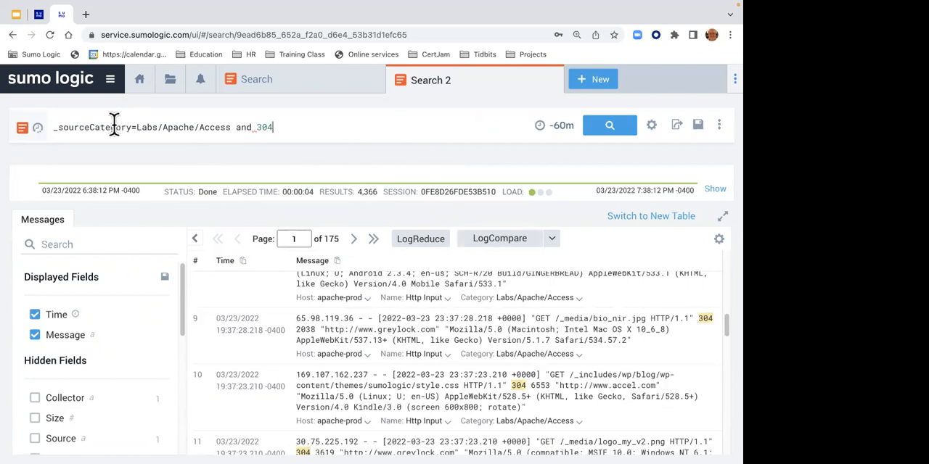
- Append the alternative keyword 403 to the end of the query with the or operator
left_click_drag(56, 127, 231, 128)
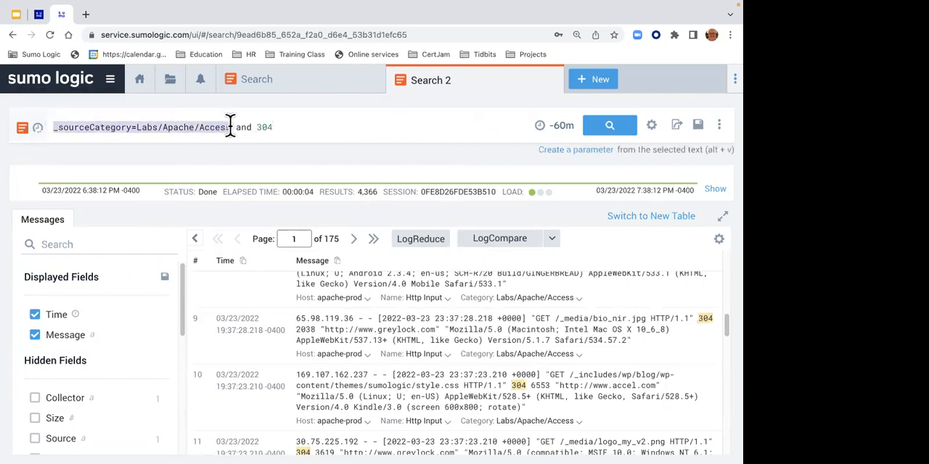
left_click(269, 127)
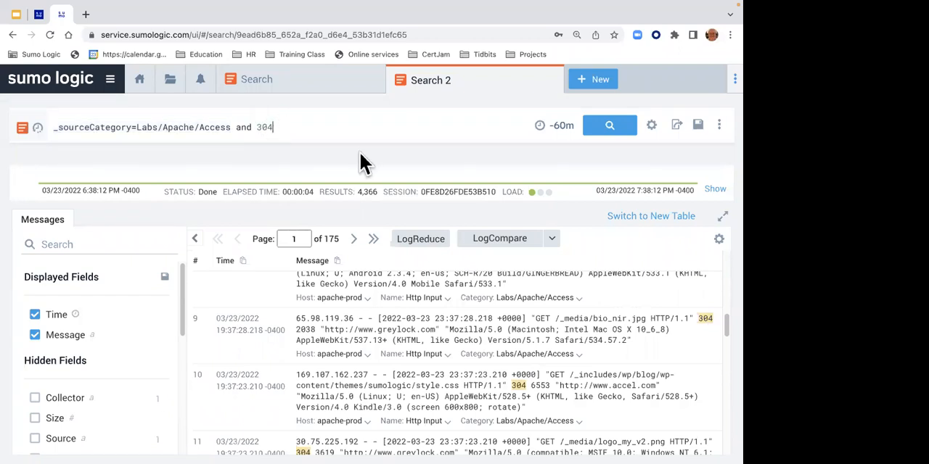
type("or ")
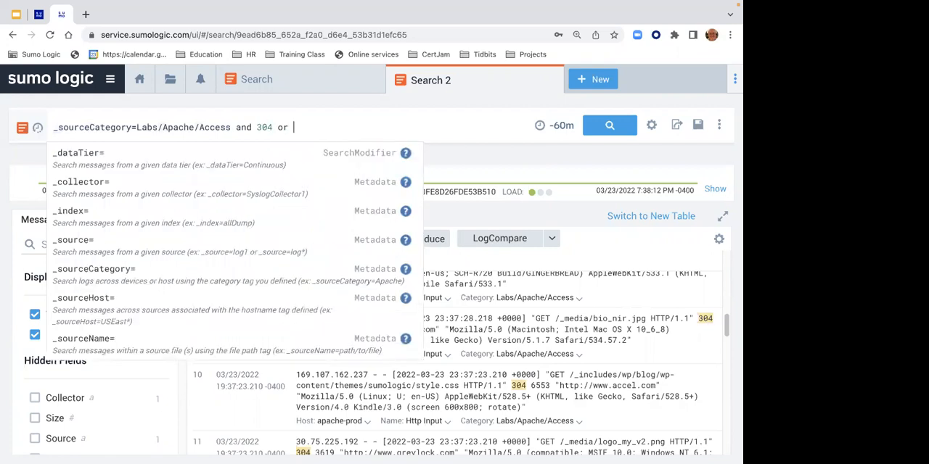
type("403")
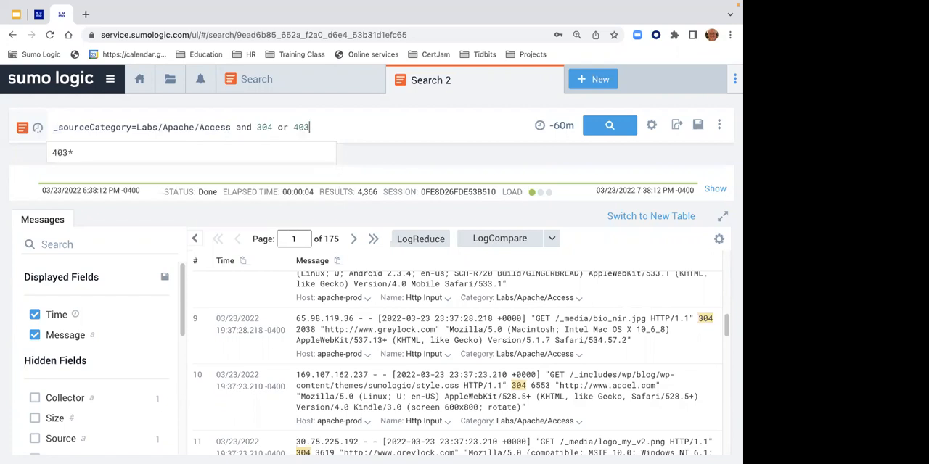
- Enclose the two status-code keywords in parentheses as (304 or 403) and run the search
left_click(257, 128)
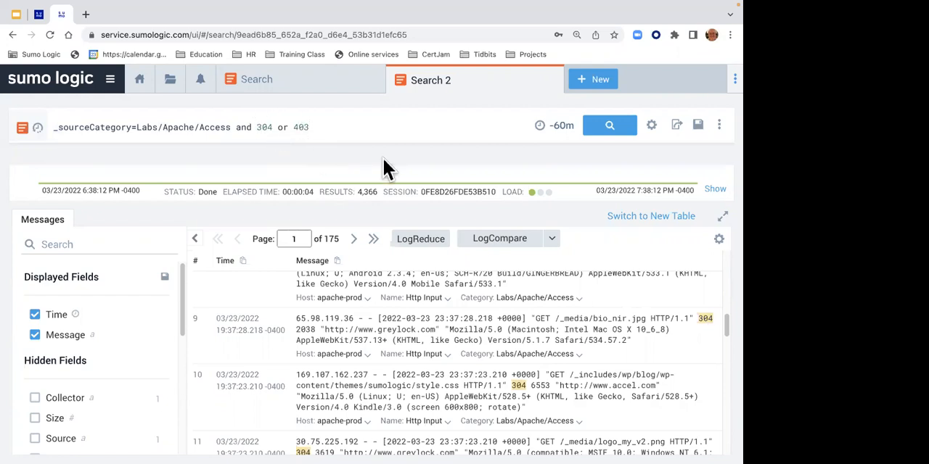
type("*")
key("BackSpace")
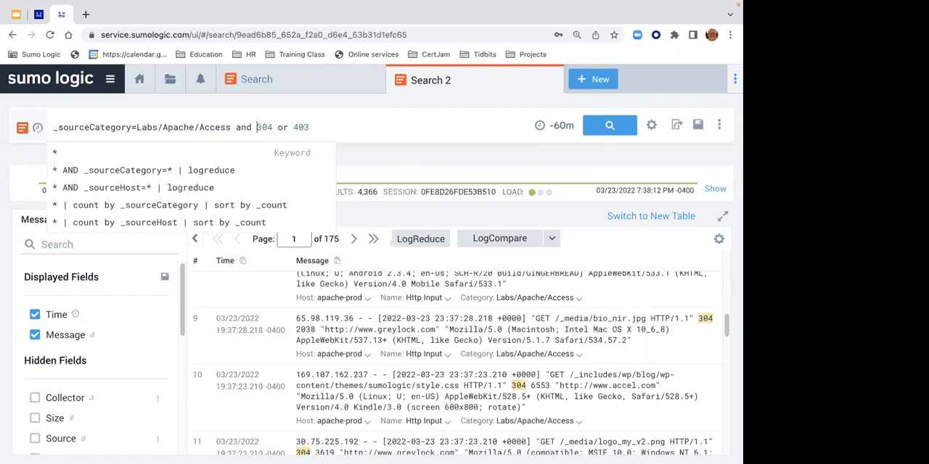
type("(")
key("Right")
key("Right")
key("Right")
key("Right")
key("Right")
key("Right")
key("Right")
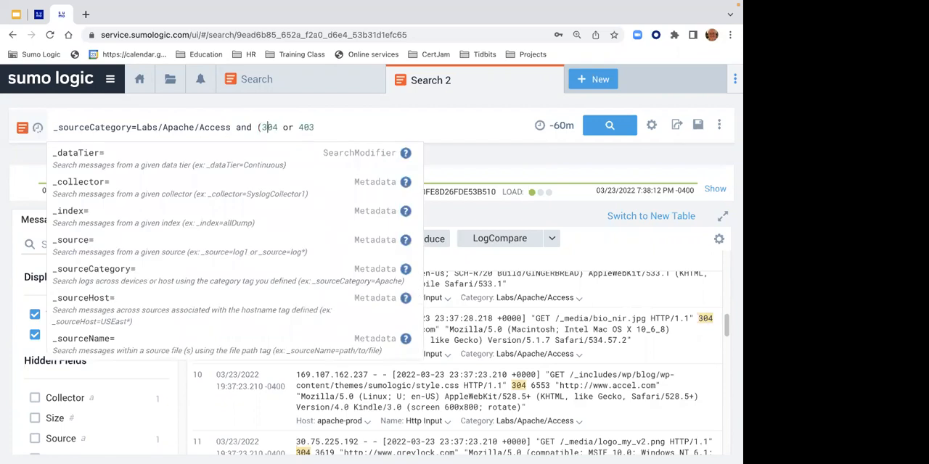
key("Right")
key("Right")
key("Right")
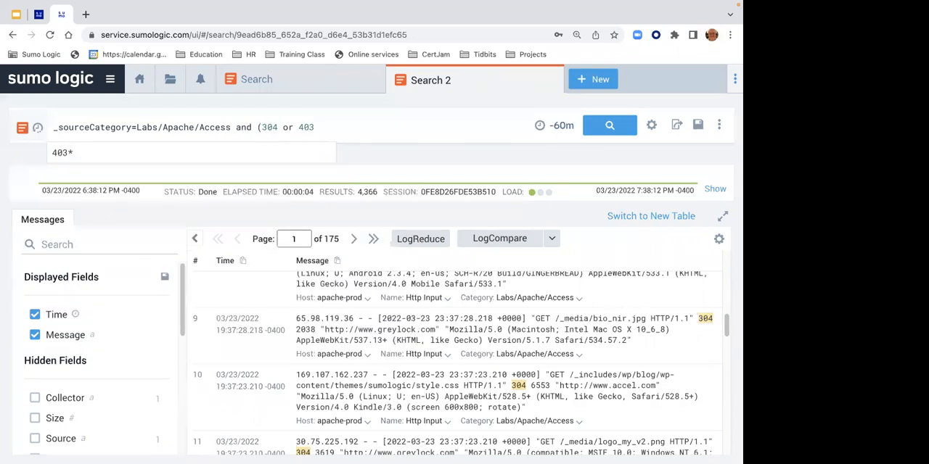
type(")")
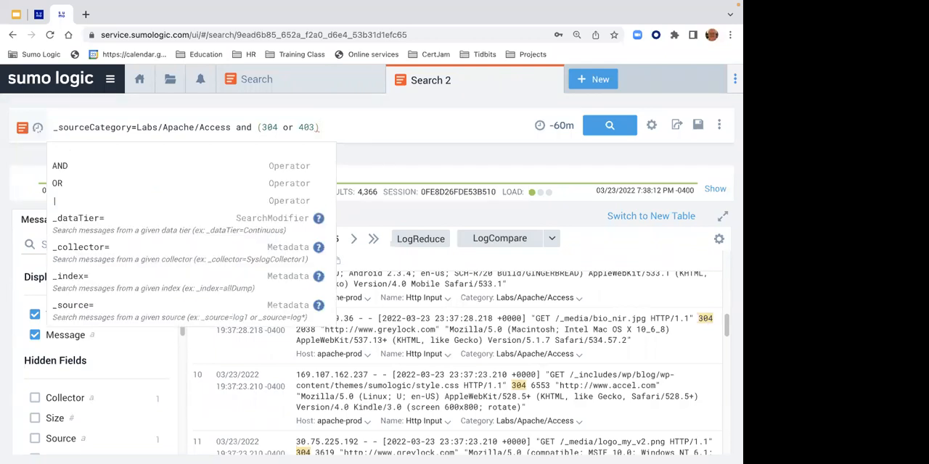
key("Return")
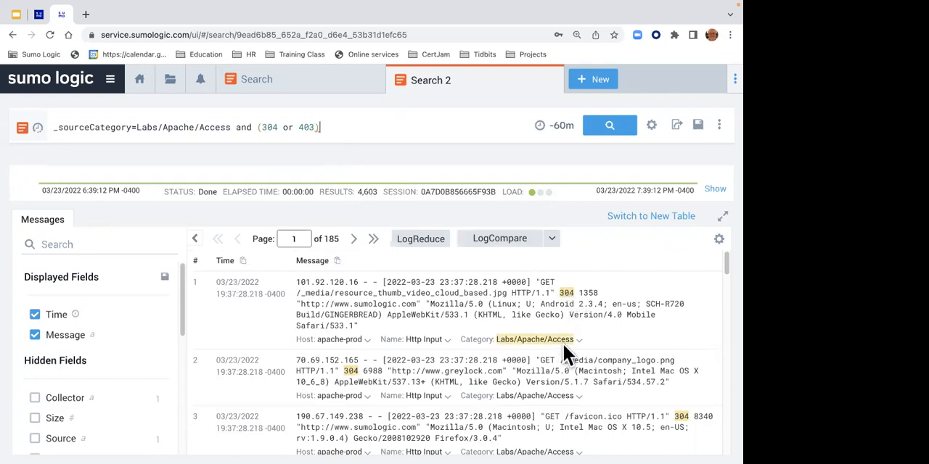
left_click_drag(724, 269, 713, 249)
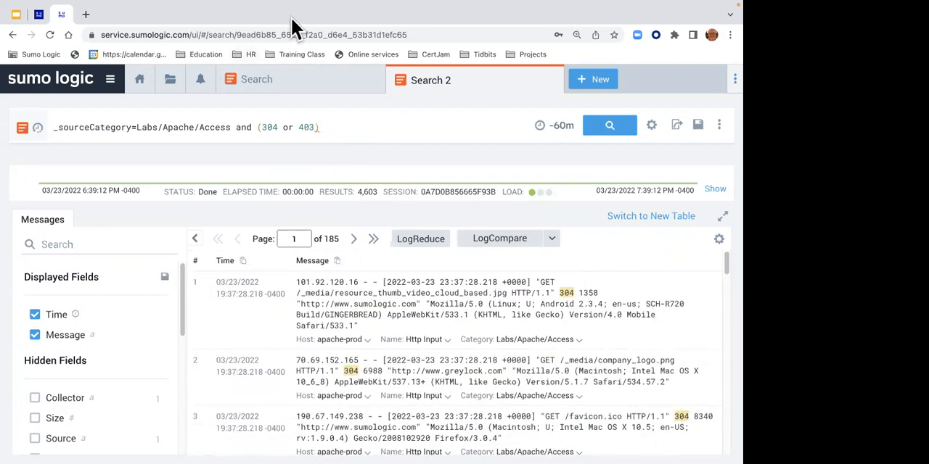
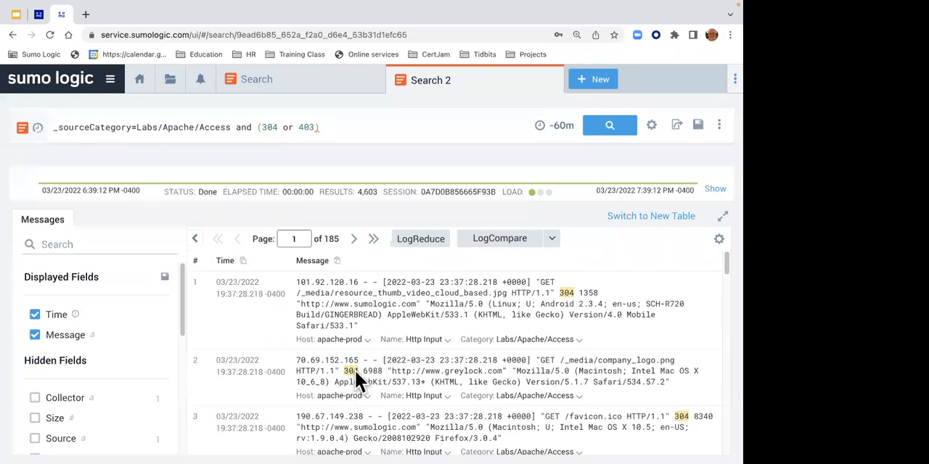
- Replace the 304 keyword in the query with 192, giving (192 or 403), and run the search
left_click(279, 128)
key("BackSpace")
key("BackSpace")
key("BackSpace")
type("122")
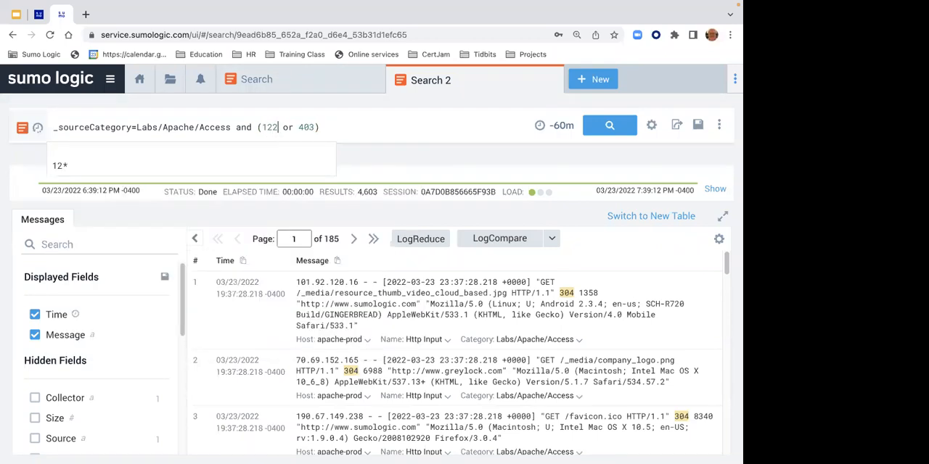
key("BackSpace")
key("BackSpace")
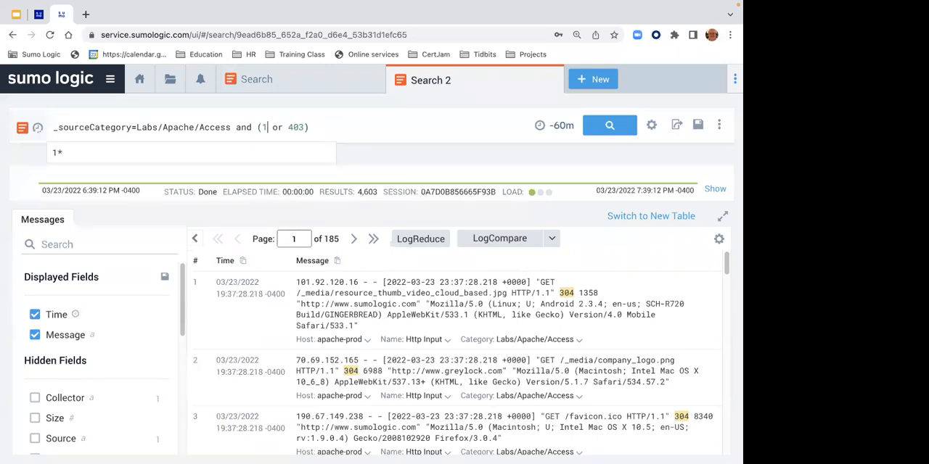
type("92")
key("Return")
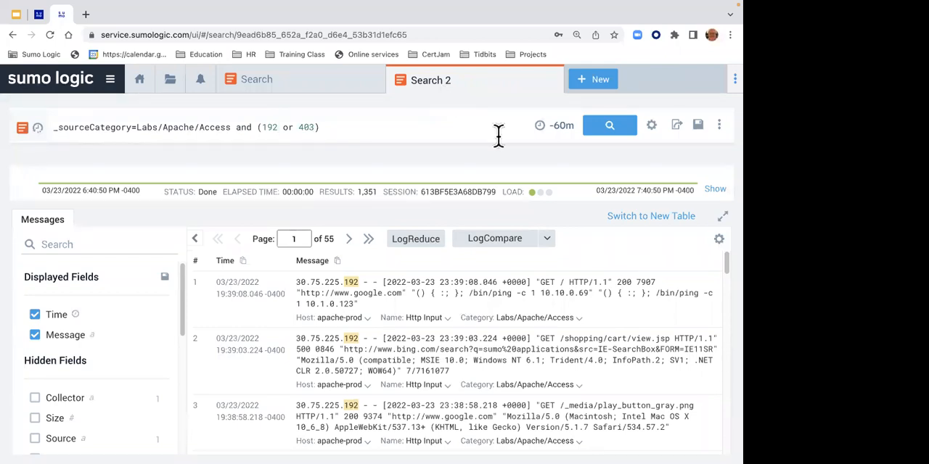
- Try negating the 192 keyword by placing an exclamation mark in front of it
left_click(354, 129)
key("Left")
key("Left")
key("Left")
key("Left")
key("Left")
key("Left")
key("Left")
key("Left")
key("Left")
key("Left")
key("Left")
type("!")
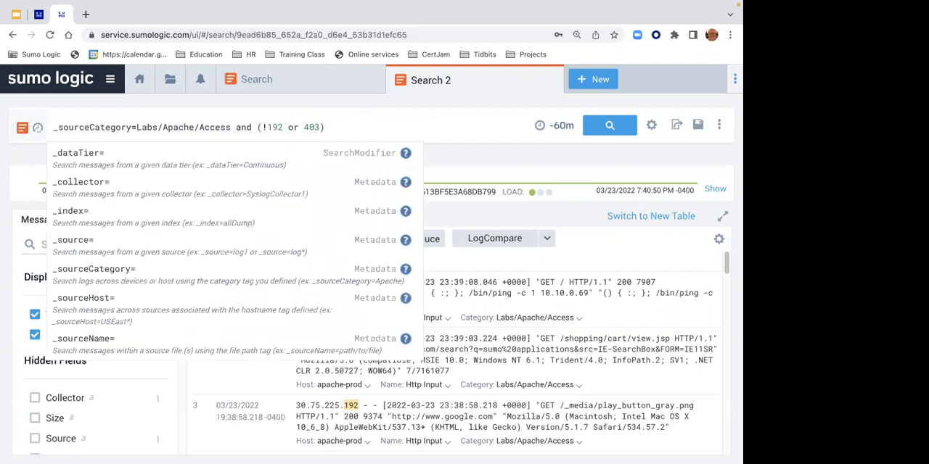
key("BackSpace")
type("!")
key("BackSpace")
- Try adding a period after the 192 keyword and in front of it to narrow the match
left_click(277, 127)
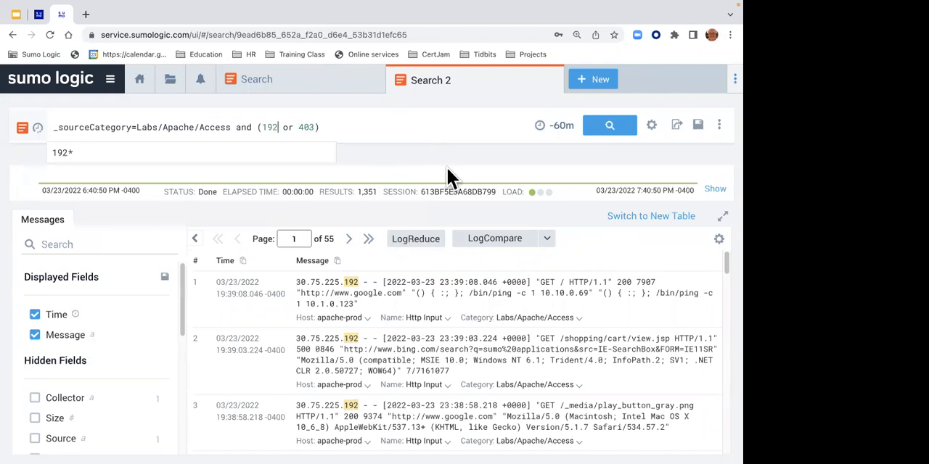
type(".")
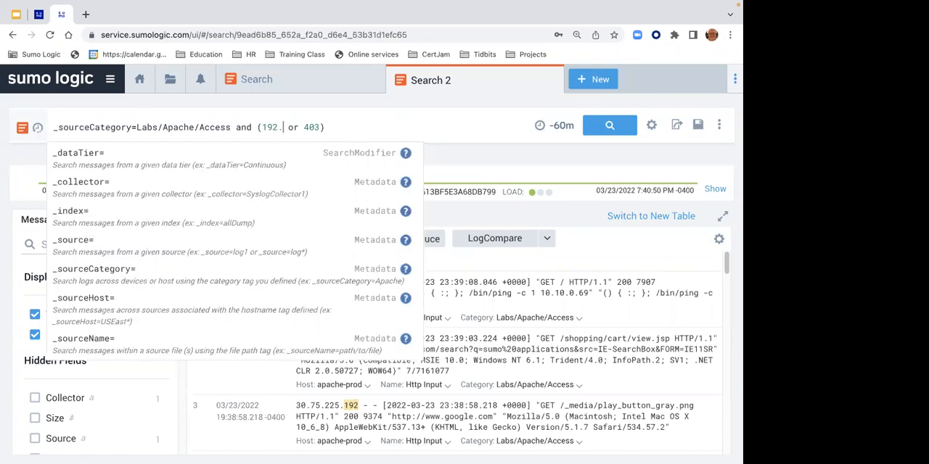
key("BackSpace")
key("Left")
key("Left")
key("Left")
type(".")
key("Right")
key("Right")
key("Right")
key("Right")
key("BackSpace")
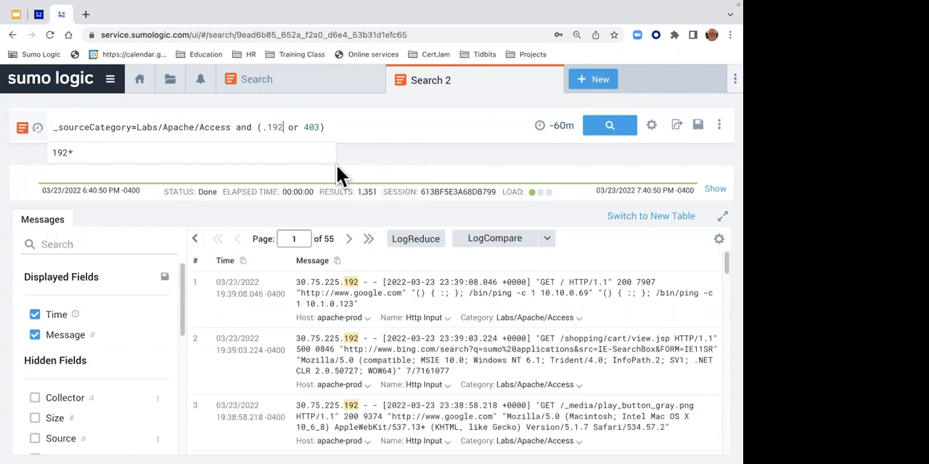
- Change the first keyword in the parentheses back to 304, giving (304 or 403)
key("BackSpace")
key("BackSpace")
key("BackSpace")
key("BackSpace")
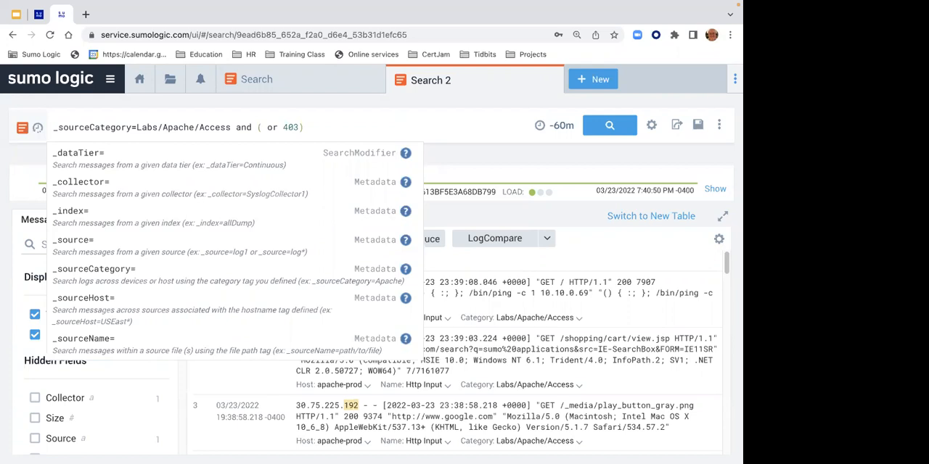
key("Left")
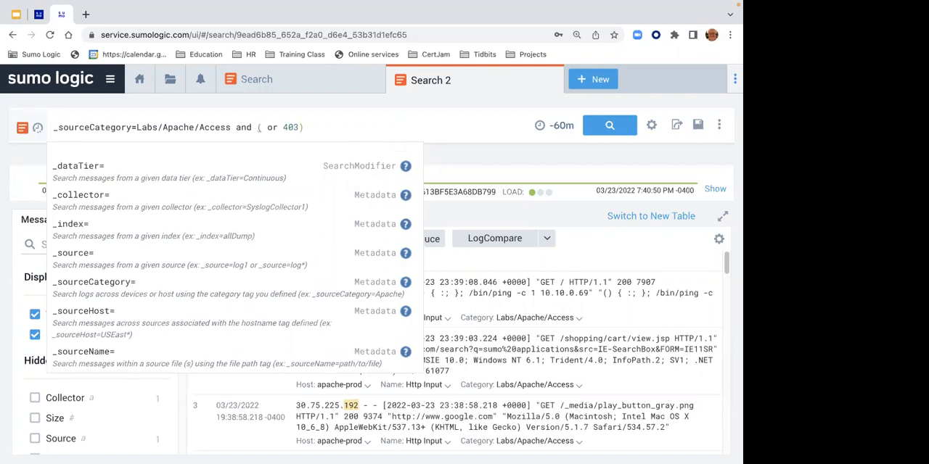
key("Right")
type("304")
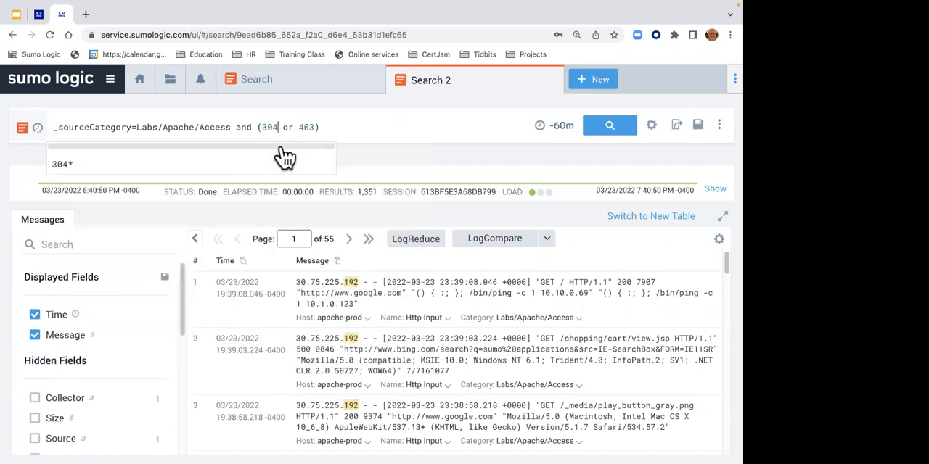
- Remove the and operator between the source category and the parenthesized keywords
left_click(253, 128)
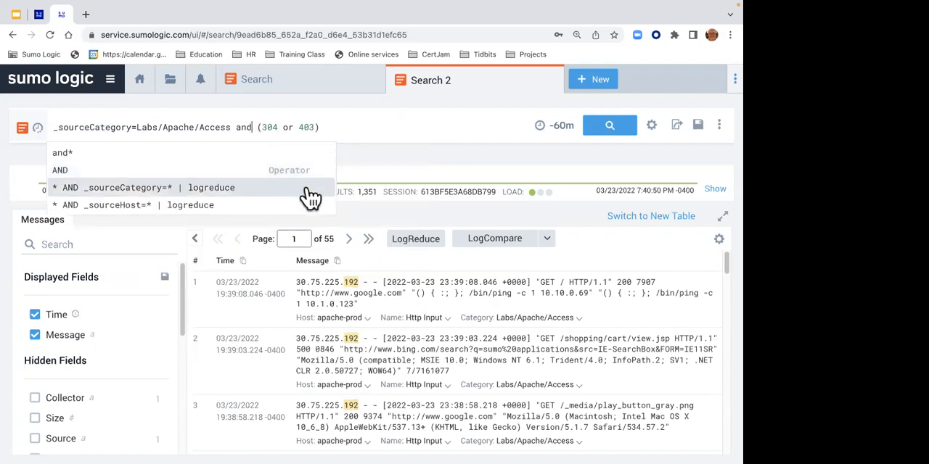
left_click(255, 127)
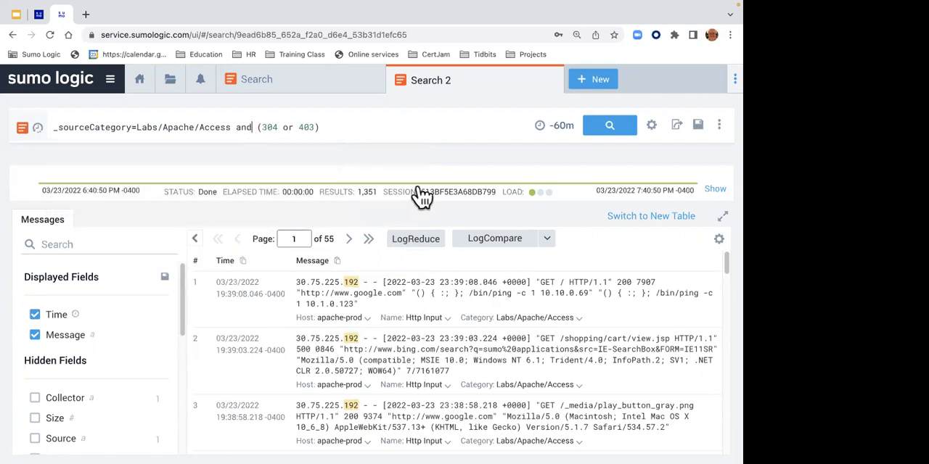
key("BackSpace")
key("BackSpace")
key("BackSpace")
key("BackSpace")
key("Right")
key("Right")
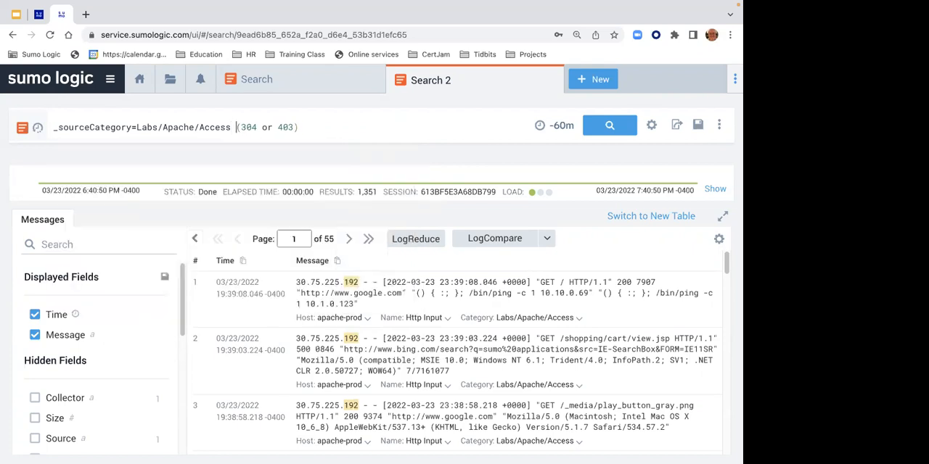
- Replace the keywords inside the parentheses with Mozilla and run the search
key("Right")
key("Right")
key("Right")
key("Right")
key("Right")
key("Right")
key("Right")
key("Right")
key("Right")
key("Right")
key("BackSpace")
key("BackSpace")
key("BackSpace")
key("BackSpace")
key("BackSpace")
key("BackSpace")
key("BackSpace")
key("BackSpace")
key("BackSpace")
key("BackSpace")
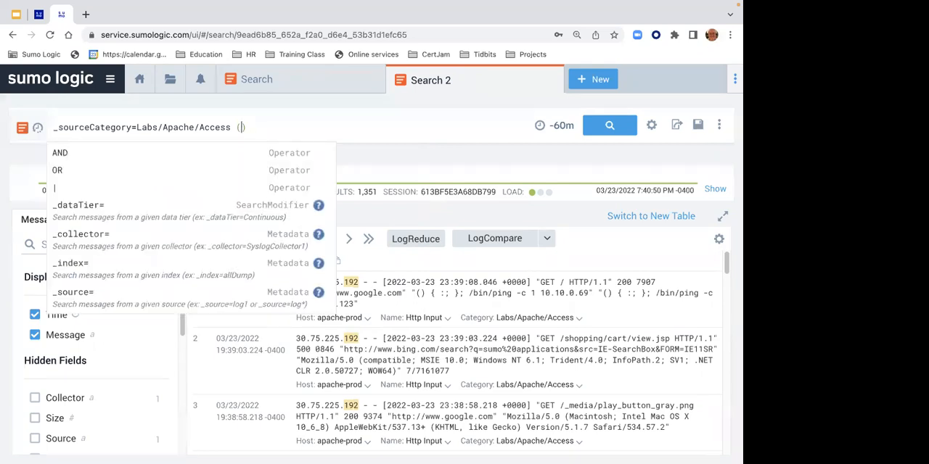
type("Mozzil")
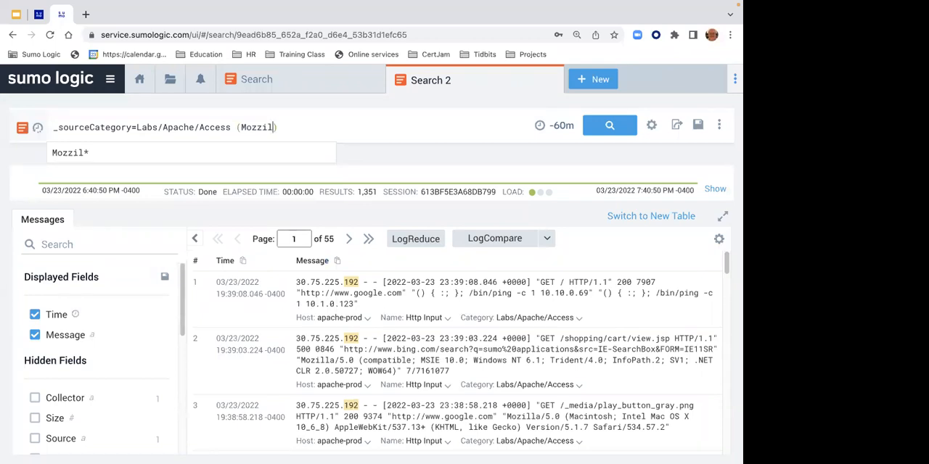
type("la")
key("Left")
key("Left")
key("Left")
key("Left")
key("BackSpace")
key("Return")
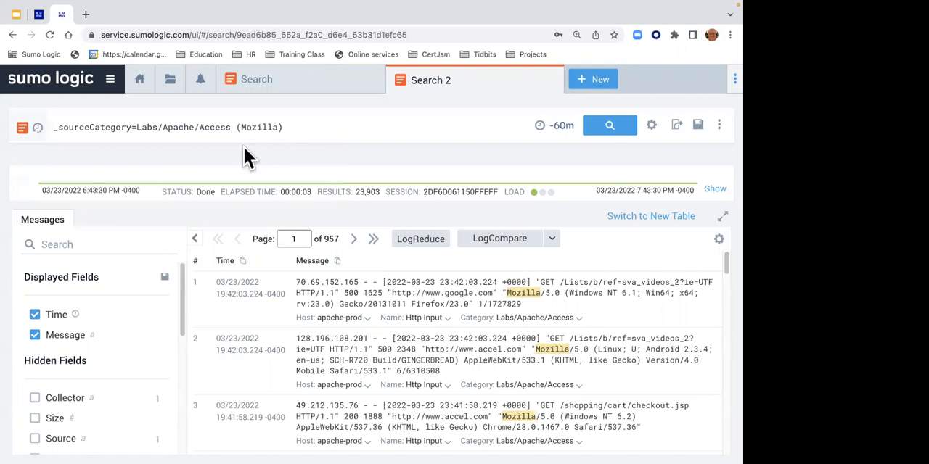
- Put the and operator back before Mozilla, enclose the keyword in double quotation marks instead of parentheses, and run the search
type("d")
key("Return")
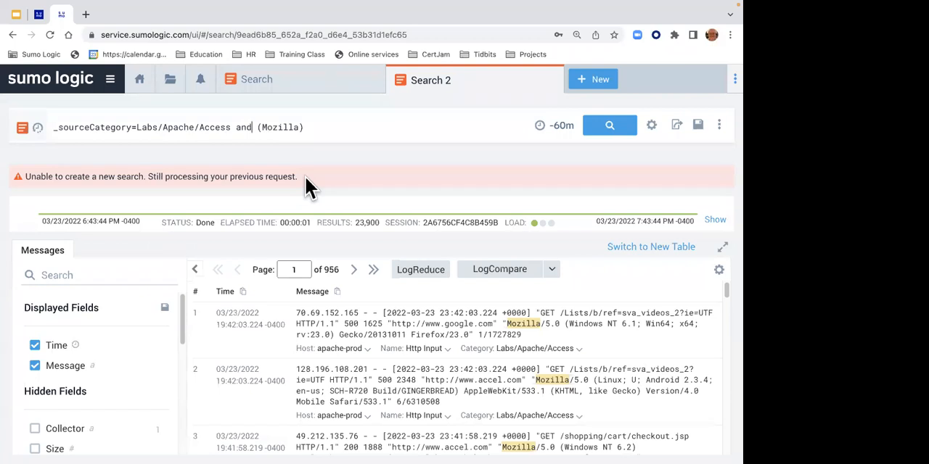
left_click(307, 129)
key("BackSpace")
type("\"")
key("Left")
key("Left")
key("Left")
key("Left")
key("Left")
key("Left")
key("Left")
key("Left")
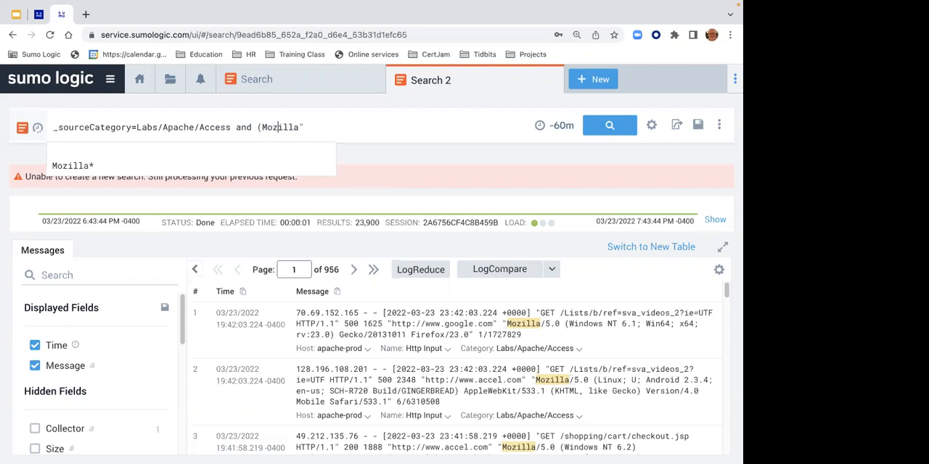
key("BackSpace")
type("\"")
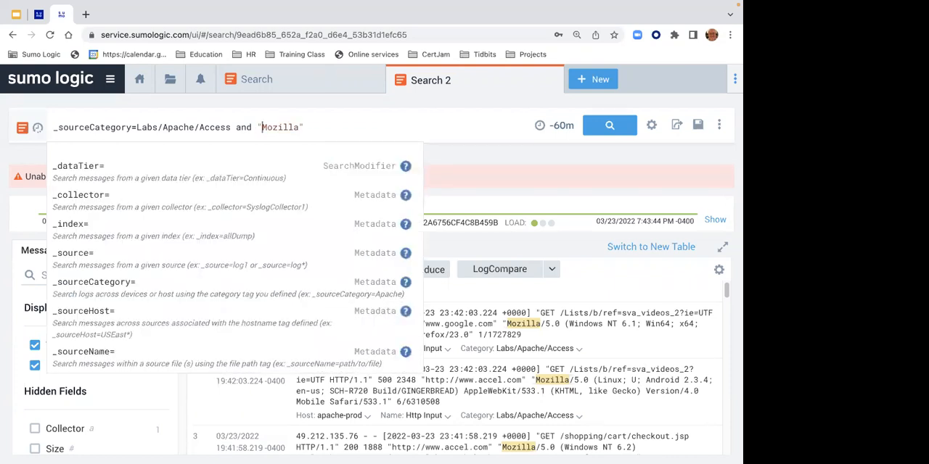
key("Return")
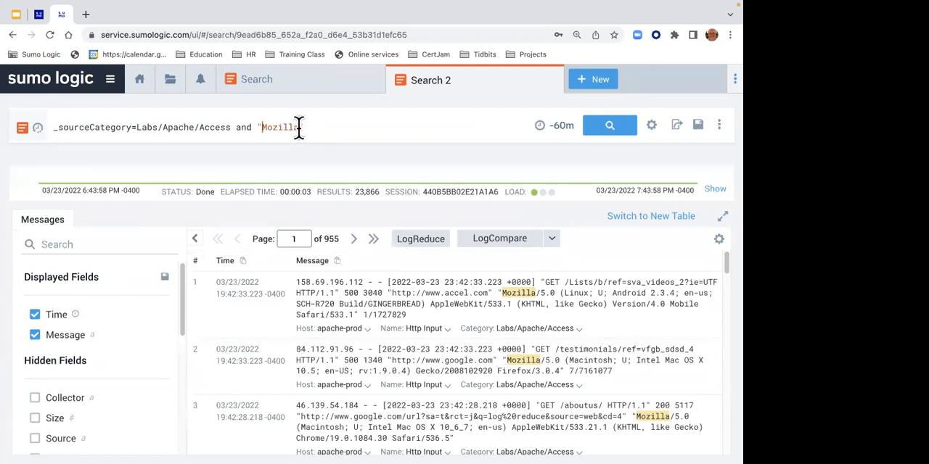
- Change the operator before "Mozilla" to or, run the search, and look through the returned messages
left_click(298, 127)
left_click(253, 127)
key("BackSpace")
key("BackSpace")
key("BackSpace")
type("or")
key("Return")
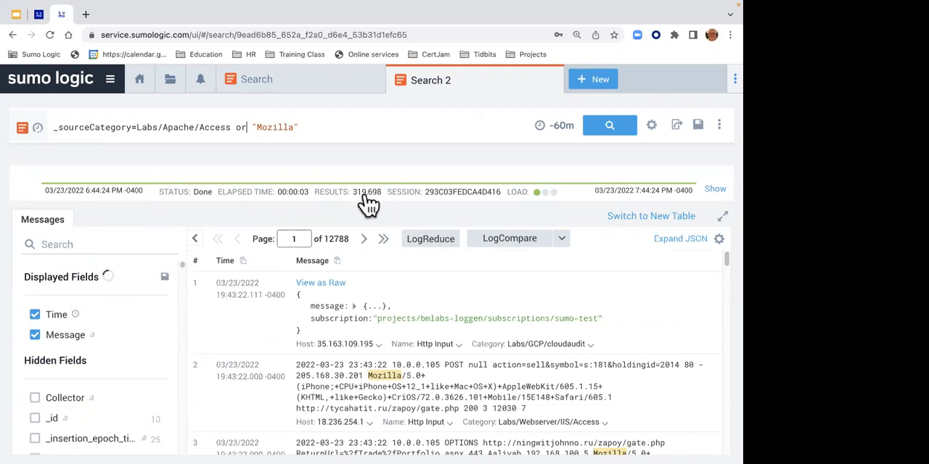
left_click_drag(724, 264, 724, 269)
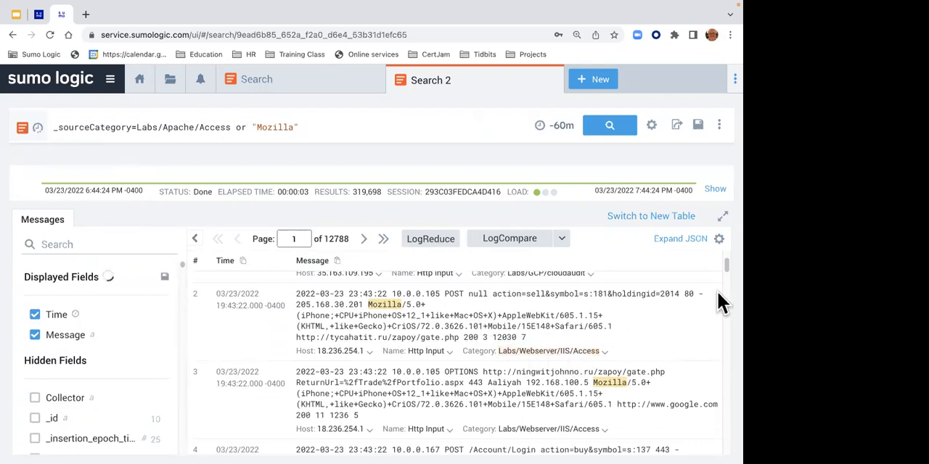
left_click_drag(723, 263, 723, 274)
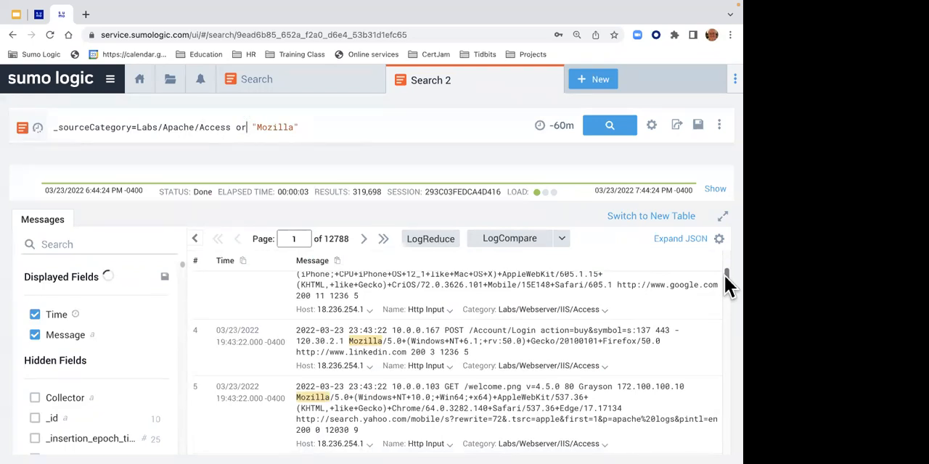
- Remove the or operator so only a space separates the source category from "Mozilla", and run the search
left_click(245, 127)
key("BackSpace")
key("BackSpace")
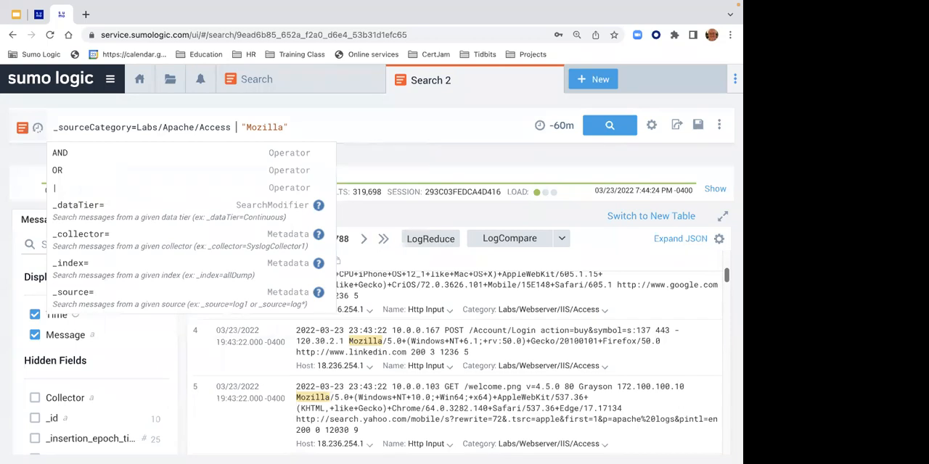
key("BackSpace")
key("Return")
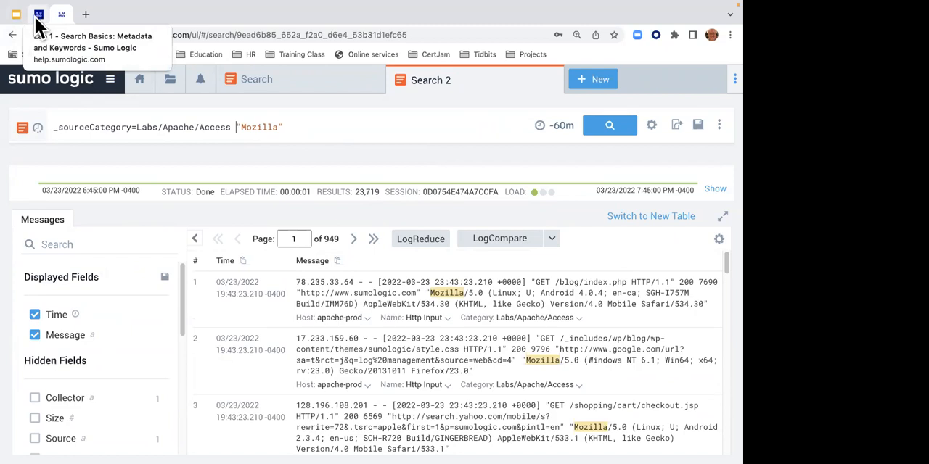
- Check step 3 of the Lab 1 instructions and highlight the AND operator in its query
left_click(38, 16)
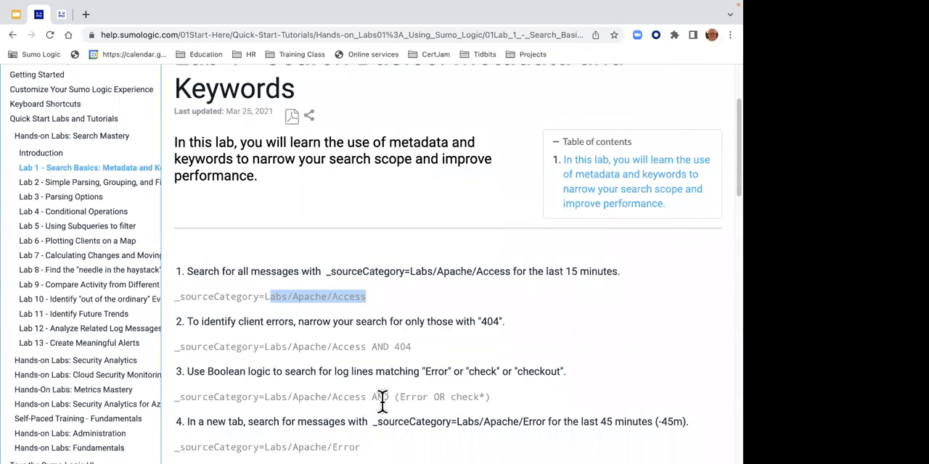
left_click_drag(372, 397, 386, 395)
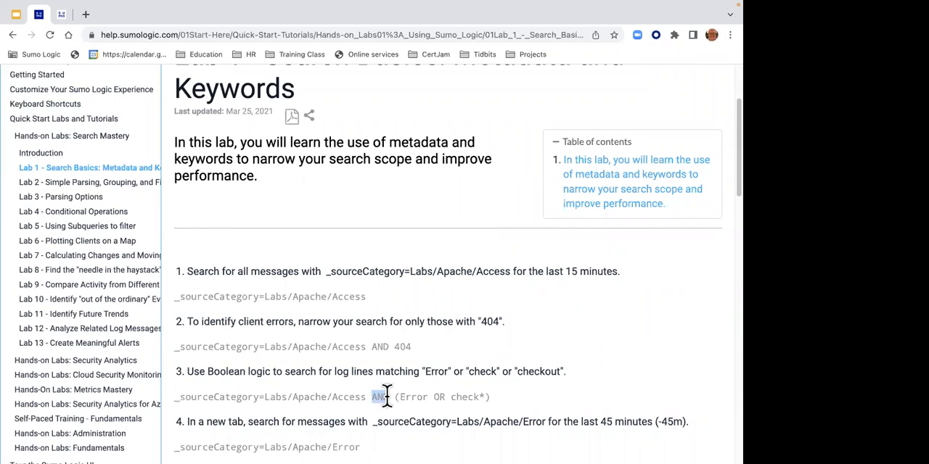
left_click_drag(386, 396, 391, 395)
- Return to the log search, replace "Mozilla" in the query with (error or check*), and run the search
left_click(60, 16)
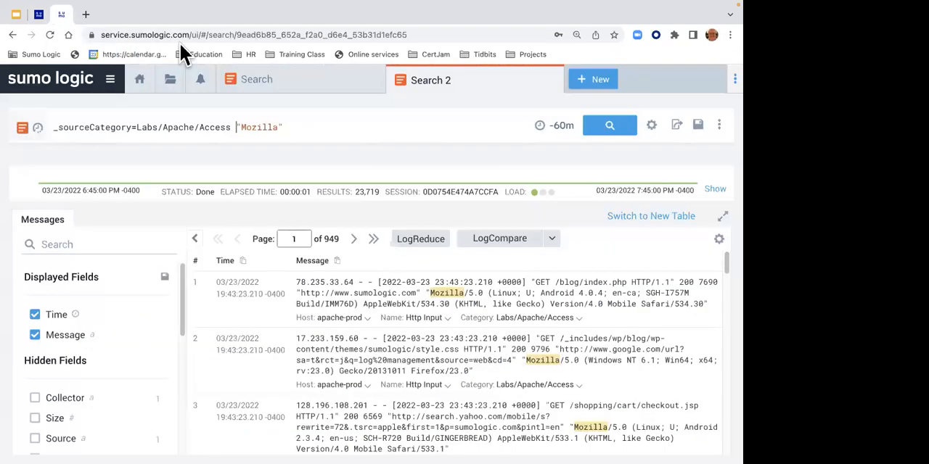
key("BackSpace")
key("BackSpace")
key("BackSpace")
key("BackSpace")
key("BackSpace")
key("BackSpace")
key("BackSpace")
key("BackSpace")
key("BackSpace")
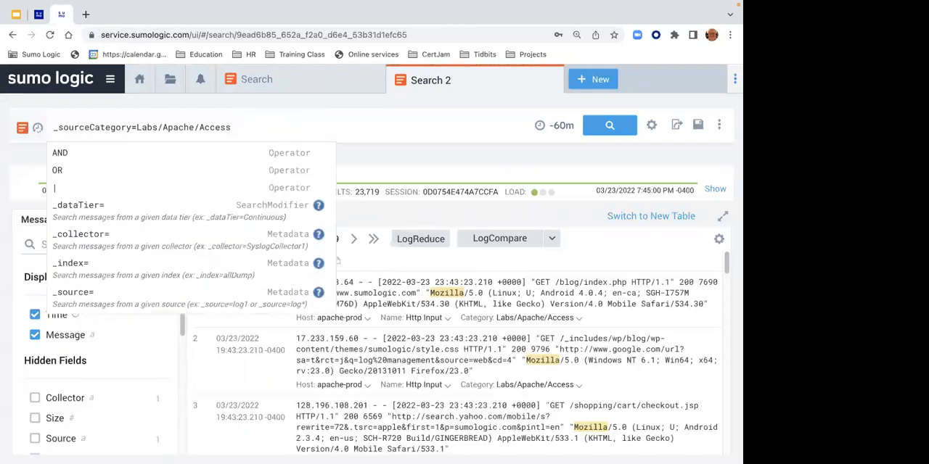
type("()")
key("Left")
type("error")
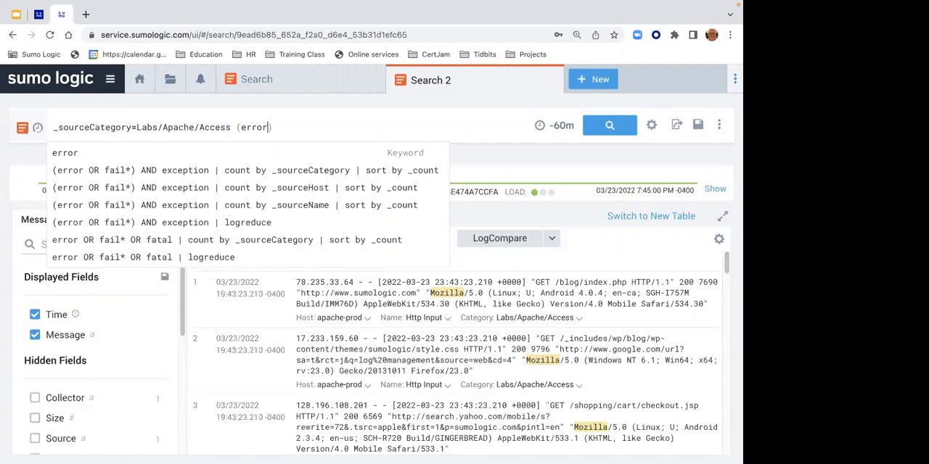
type(" or che")
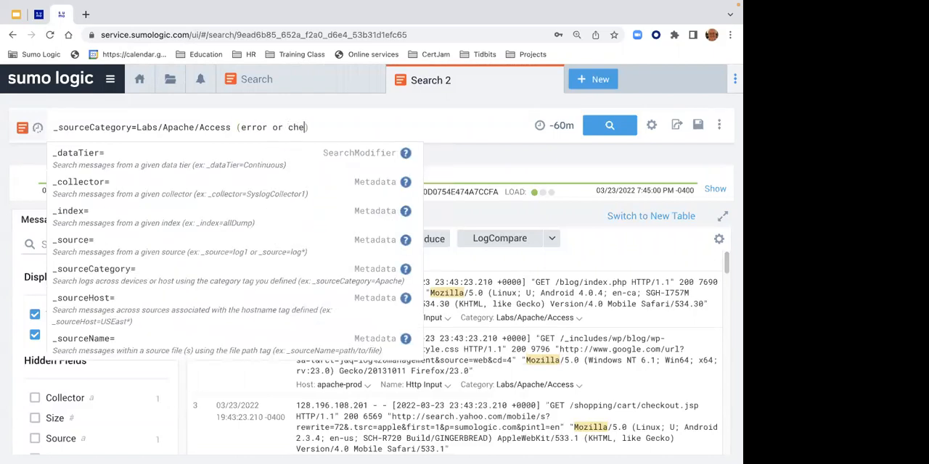
type("ck")
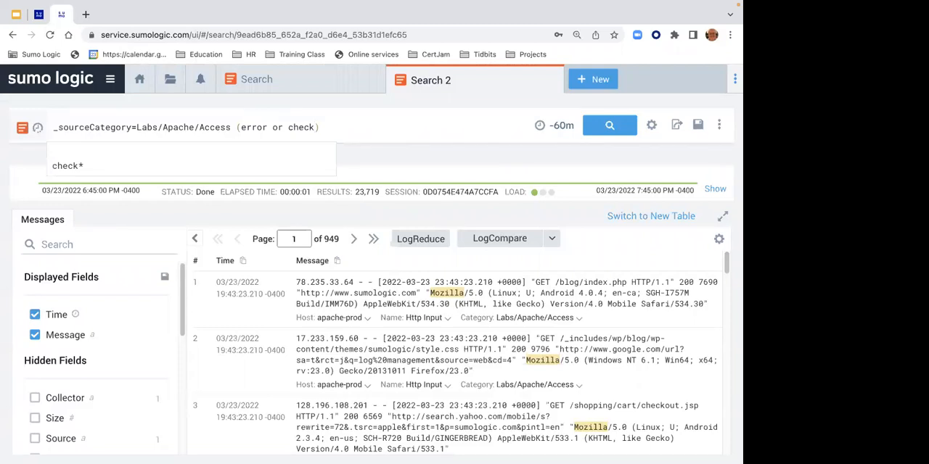
type("*")
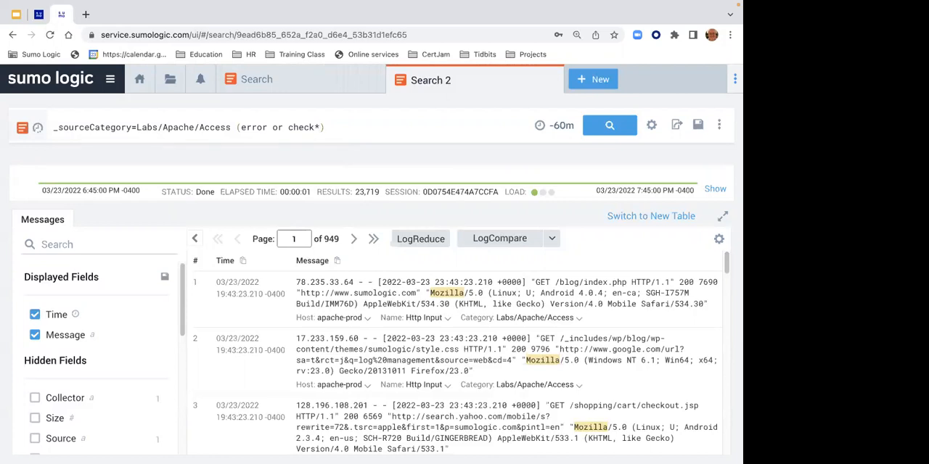
left_click(612, 127)
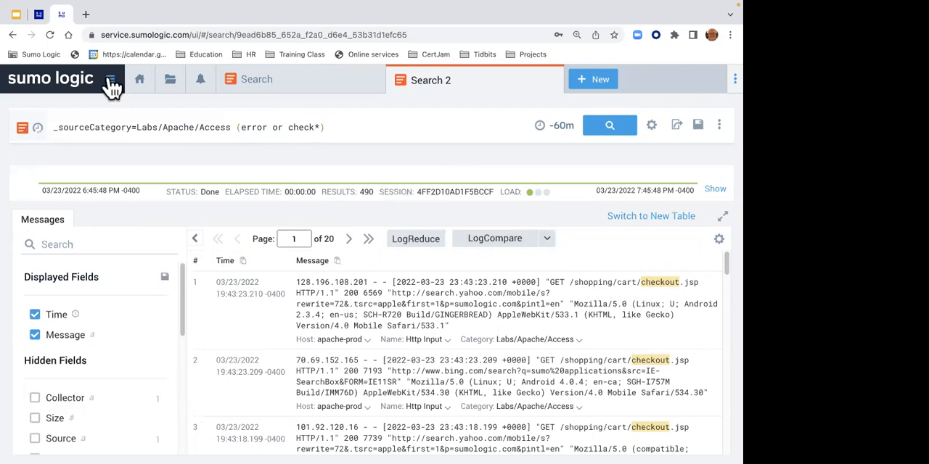
- Review steps 3 and 4 of the Lab 1 instructions, highlighting AND (Error OR check*) and the Error part of the source category
left_click(41, 16)
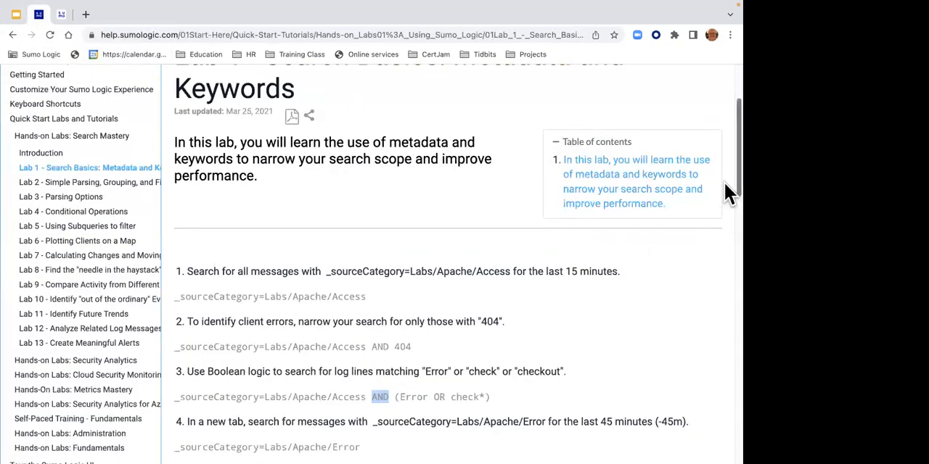
scroll(723, 181, "down", 1)
scroll(724, 193, "down", 5)
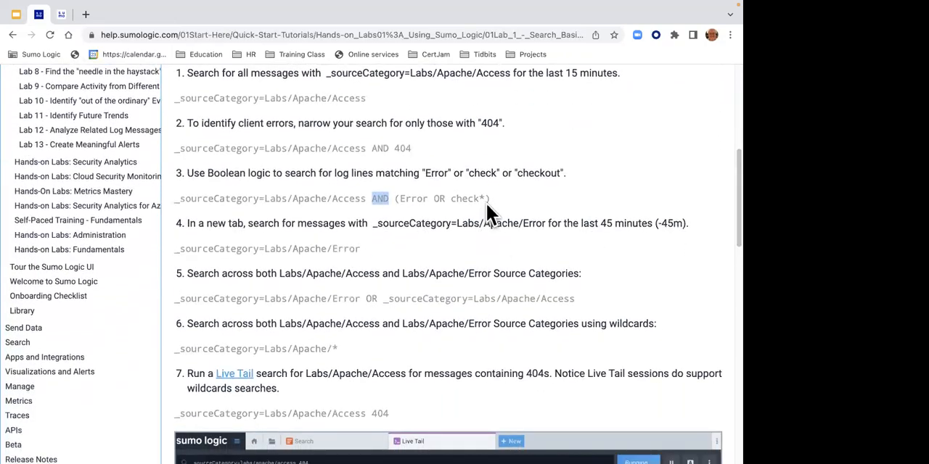
left_click_drag(499, 202, 375, 199)
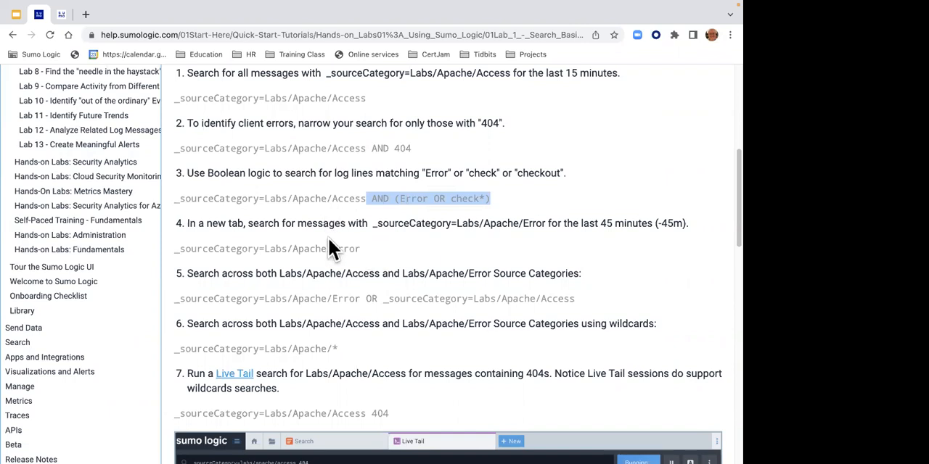
left_click_drag(332, 249, 367, 251)
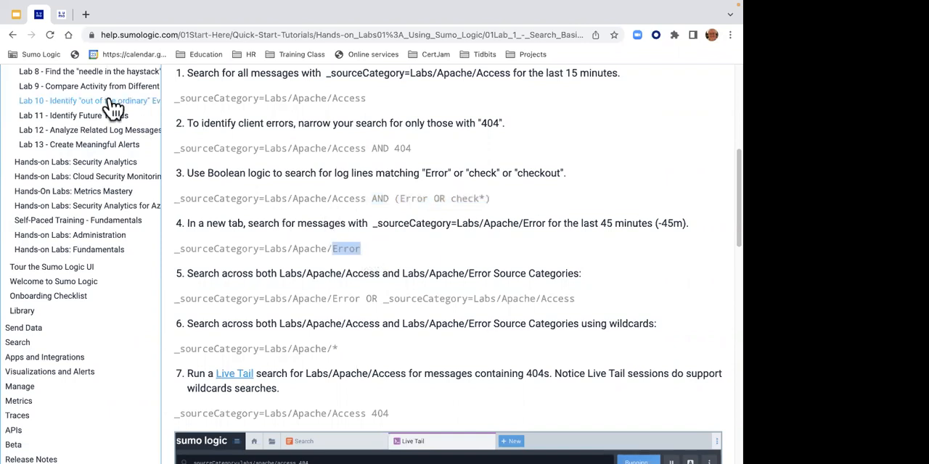
- Return to the log search and highlight Access in the query and the client IP addresses of the first three messages
left_click(62, 16)
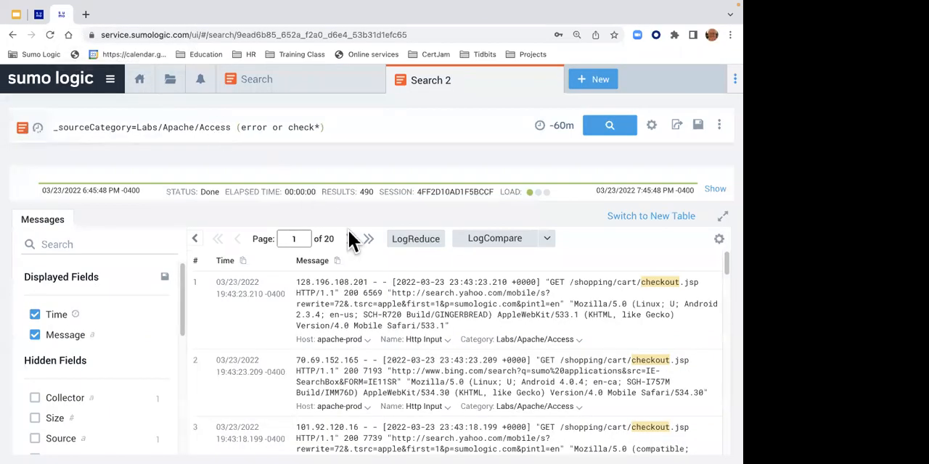
double_click(209, 127)
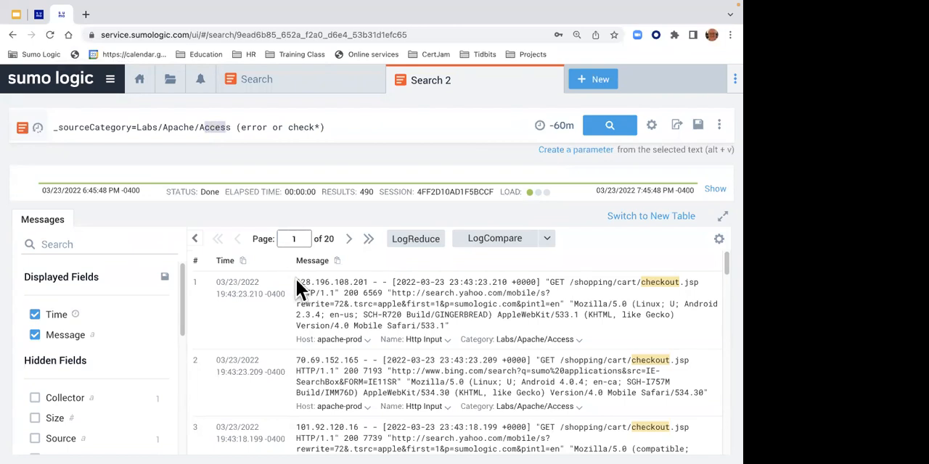
left_click_drag(296, 288, 347, 291)
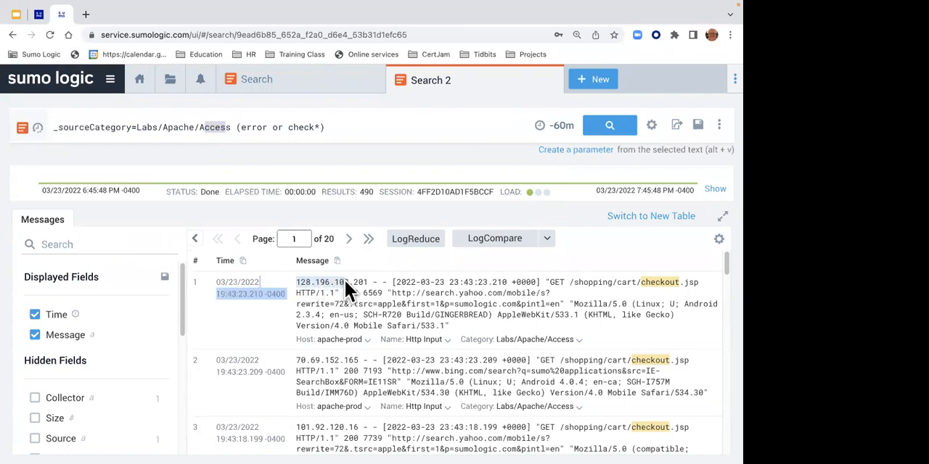
left_click(298, 359)
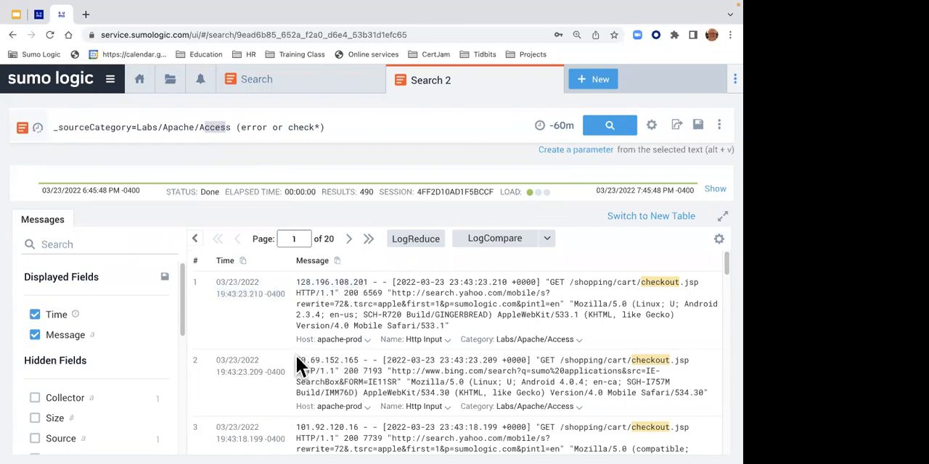
left_click_drag(297, 359, 358, 359)
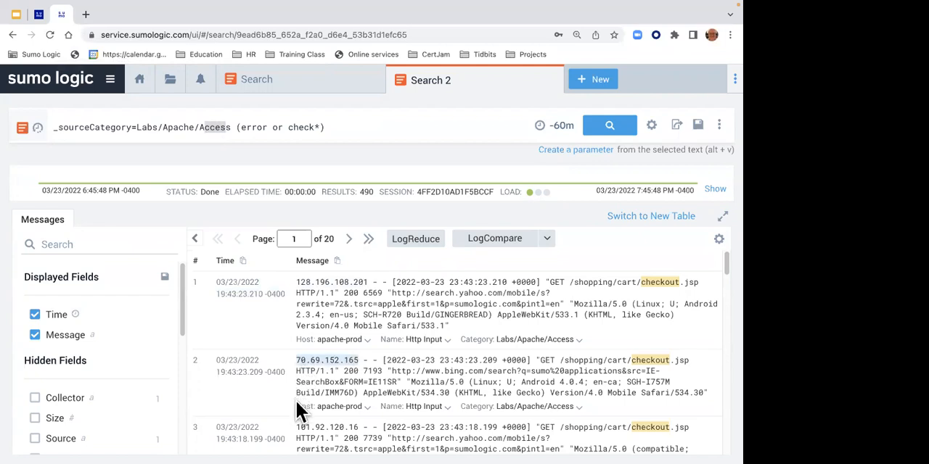
left_click_drag(299, 428, 359, 433)
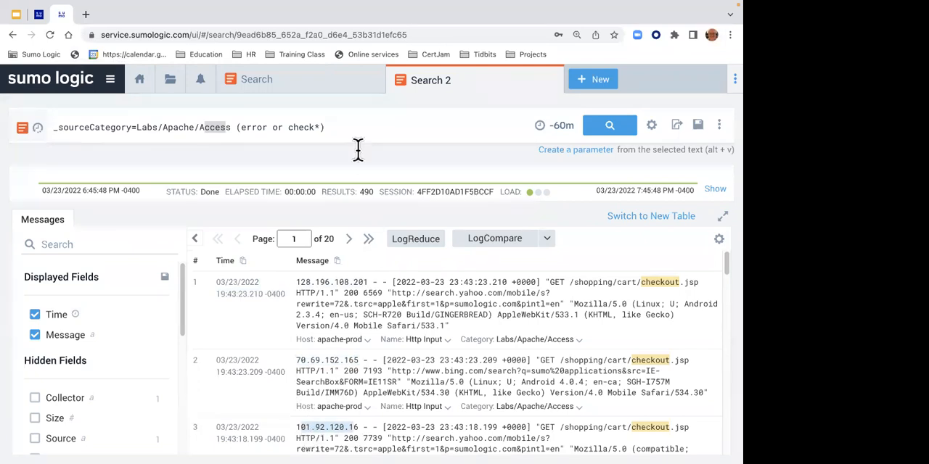
- Change the query to _sourceCategory=Labs/Apache/Error without the keyword condition, and run the search
left_click(332, 128)
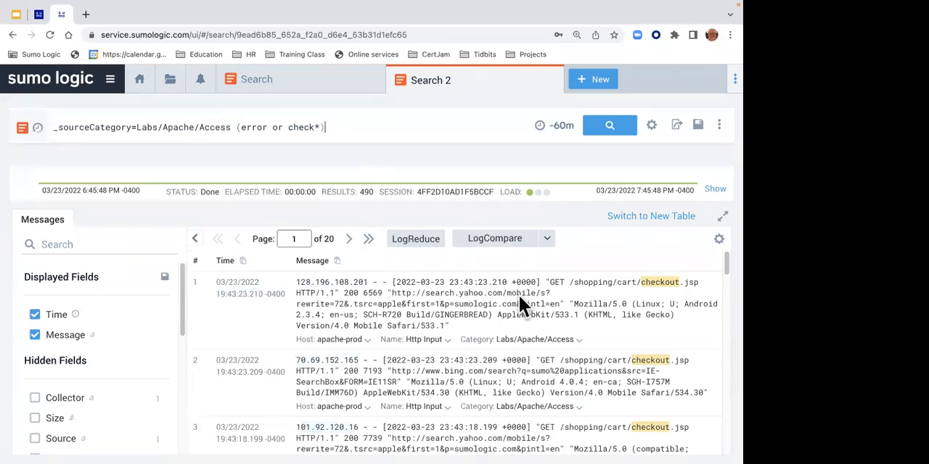
key("BackSpace")
key("BackSpace")
key("BackSpace")
key("BackSpace")
key("BackSpace")
key("BackSpace")
key("BackSpace")
key("BackSpace")
key("BackSpace")
key("BackSpace")
key("BackSpace")
key("BackSpace")
key("BackSpace")
key("BackSpace")
key("BackSpace")
key("BackSpace")
key("BackSpace")
key("BackSpace")
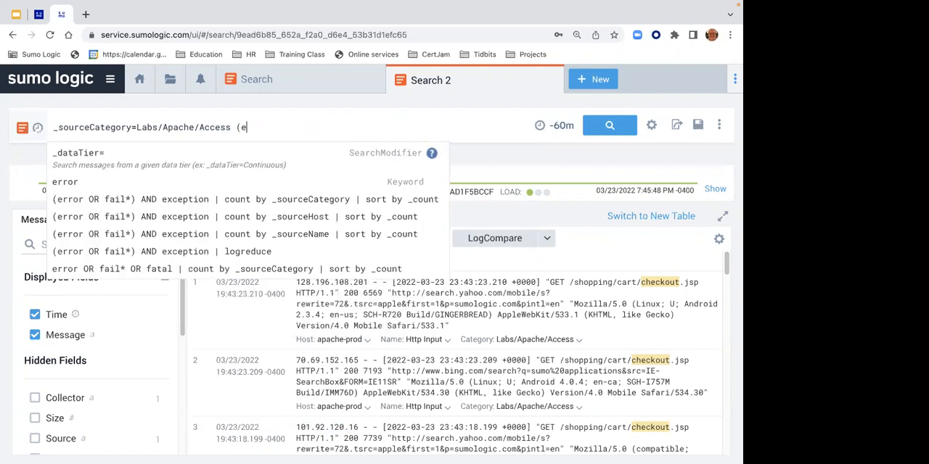
key("BackSpace")
key("BackSpace")
key("BackSpace")
key("BackSpace")
key("BackSpace")
key("BackSpace")
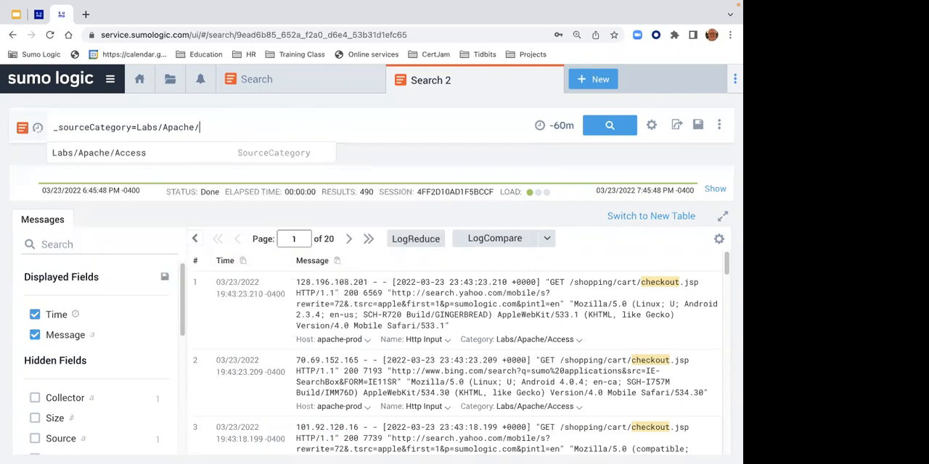
type("Error")
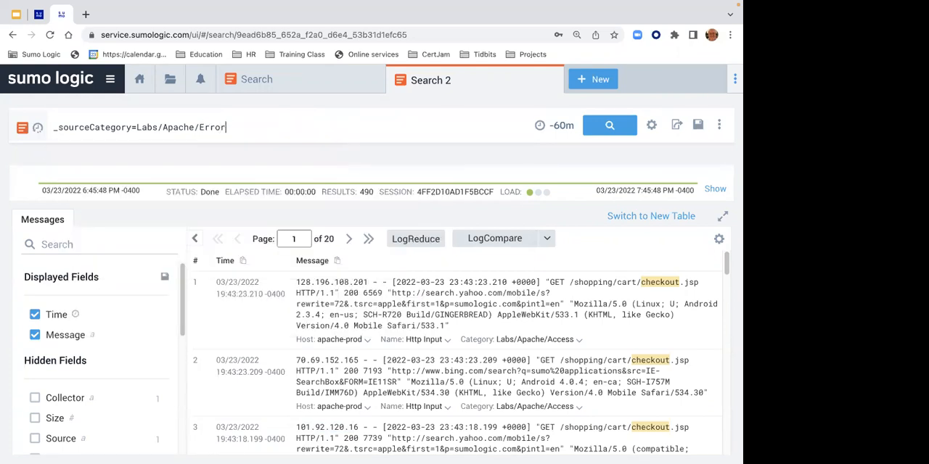
key("Return")
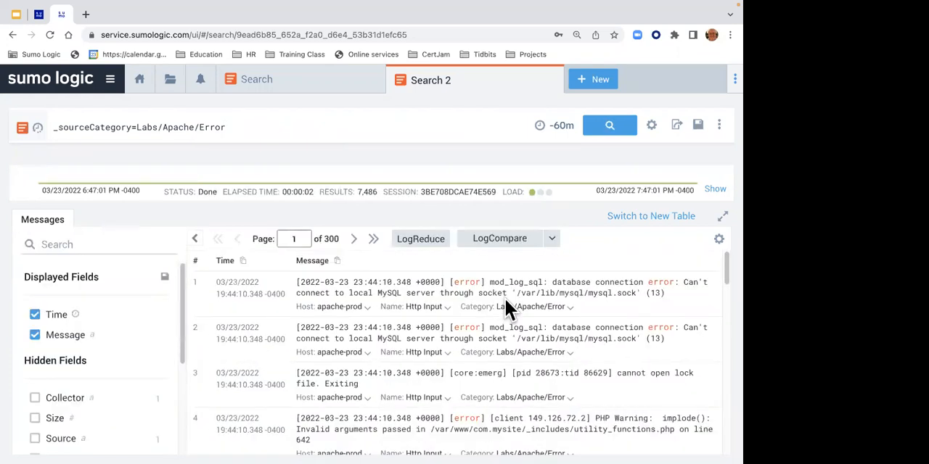
- Set the search's time range to -45m and run the search
left_click(560, 125)
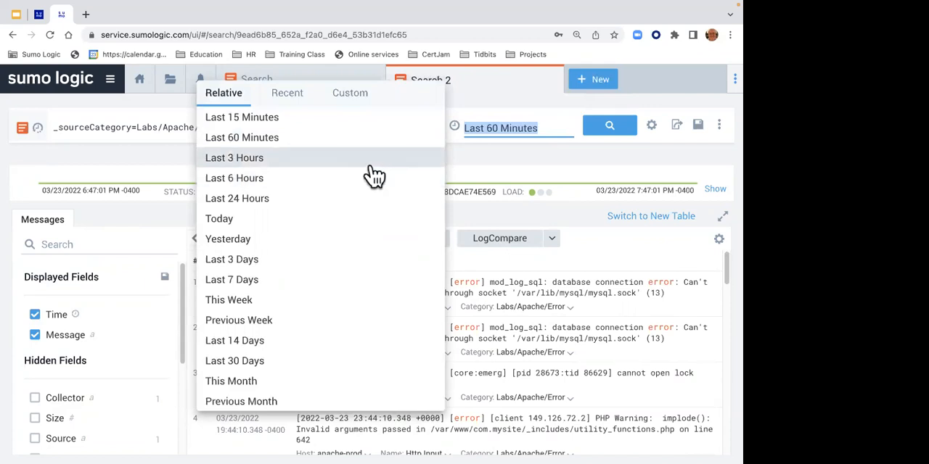
left_click(545, 129)
key("BackSpace")
key("BackSpace")
key("BackSpace")
key("BackSpace")
key("BackSpace")
key("BackSpace")
key("BackSpace")
key("BackSpace")
key("BackSpace")
key("BackSpace")
key("BackSpace")
key("BackSpace")
key("BackSpace")
key("BackSpace")
key("BackSpace")
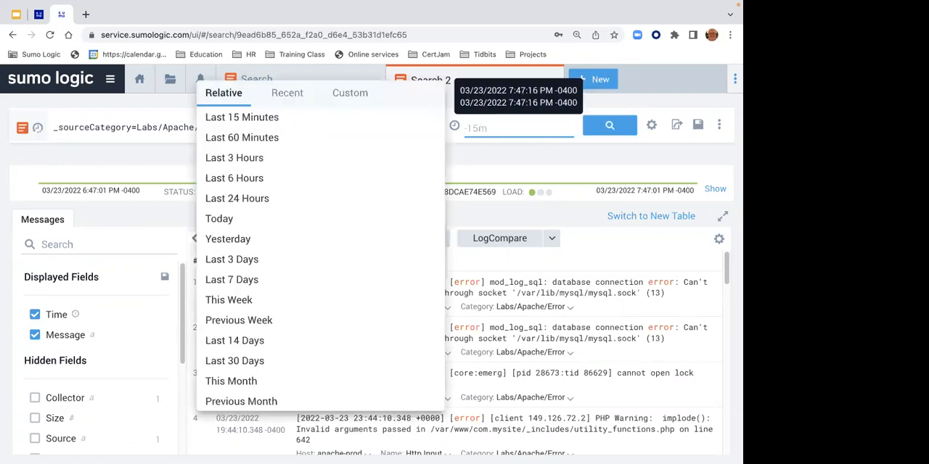
type("-")
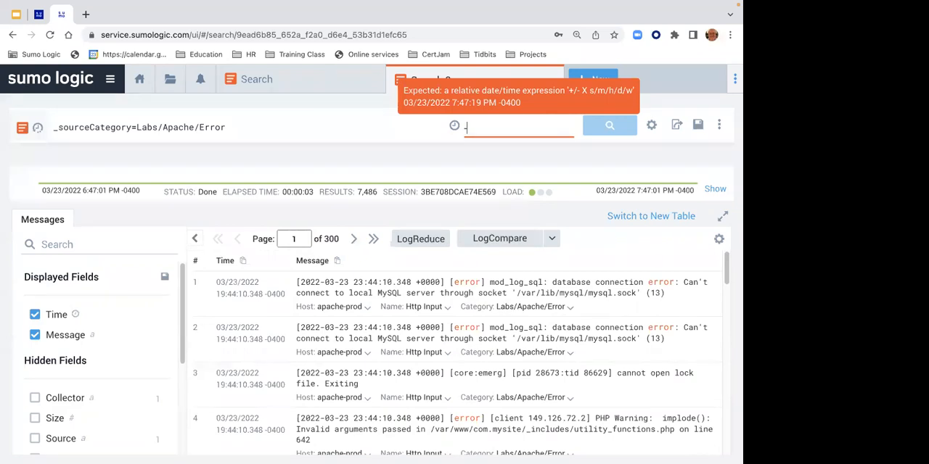
type("45m")
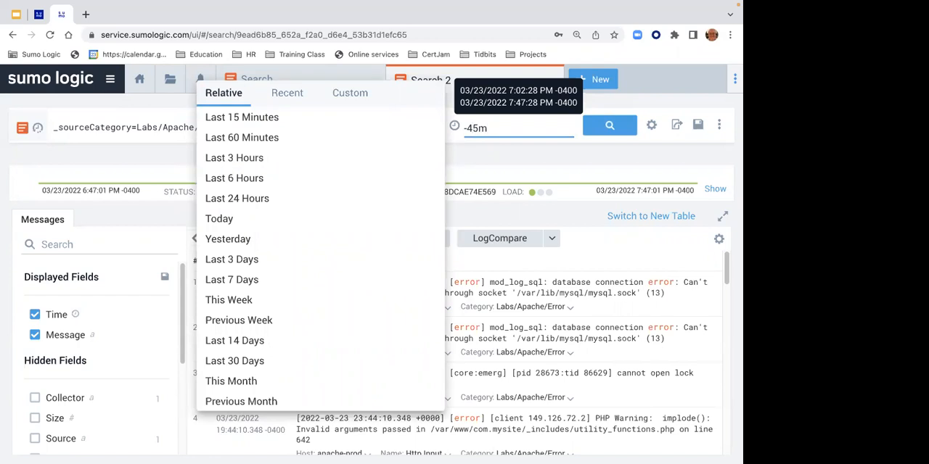
key("Return")
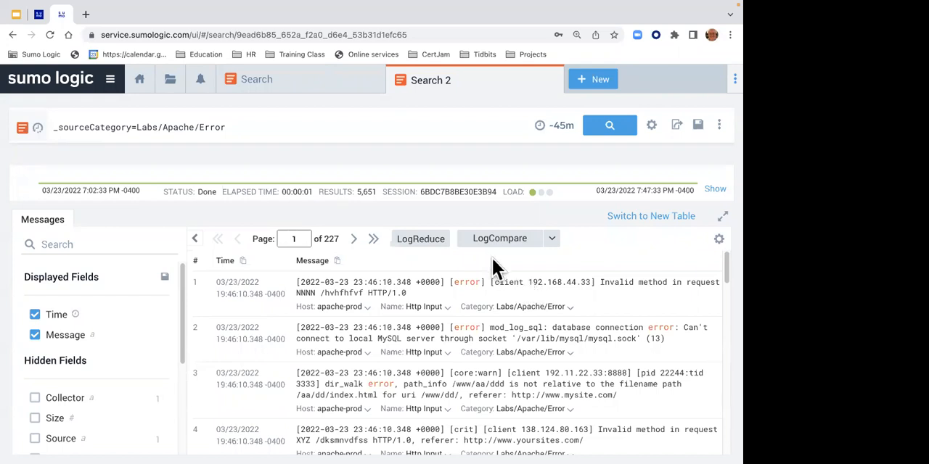
- Set a custom time range from March 1 through March 17, 2022, apply it, and run the search
left_click(564, 126)
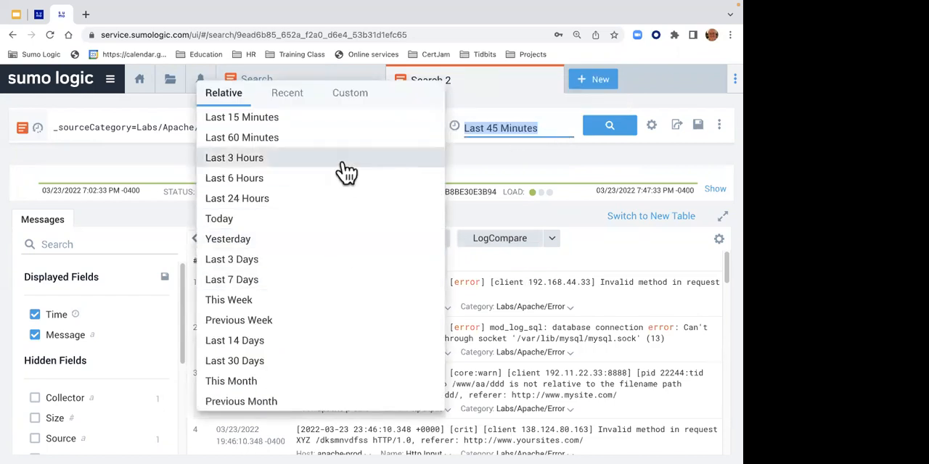
left_click(348, 93)
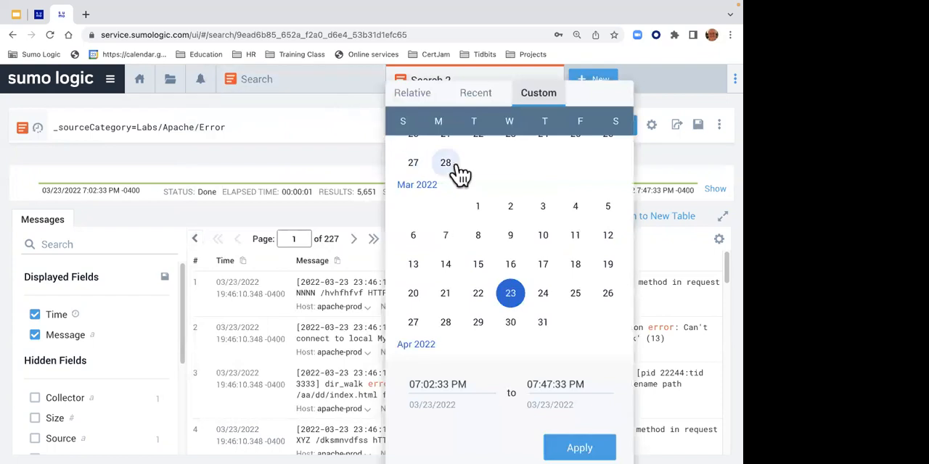
left_click(477, 207)
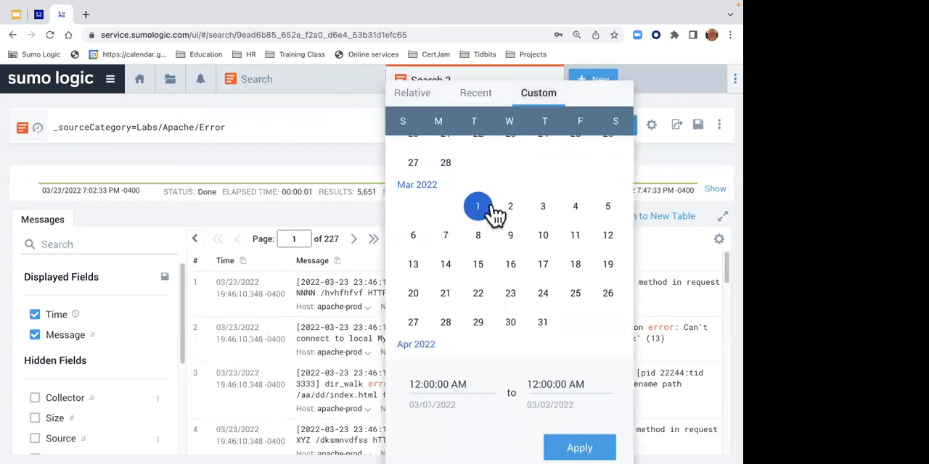
left_click(547, 268)
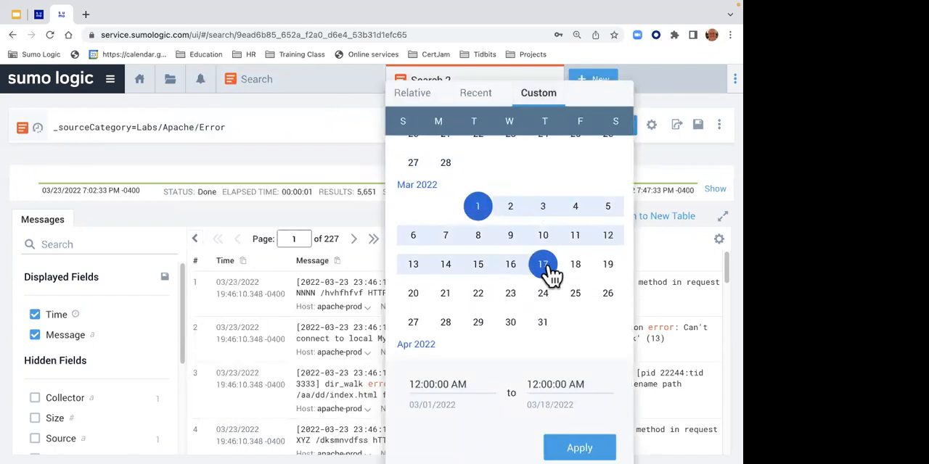
left_click(450, 383)
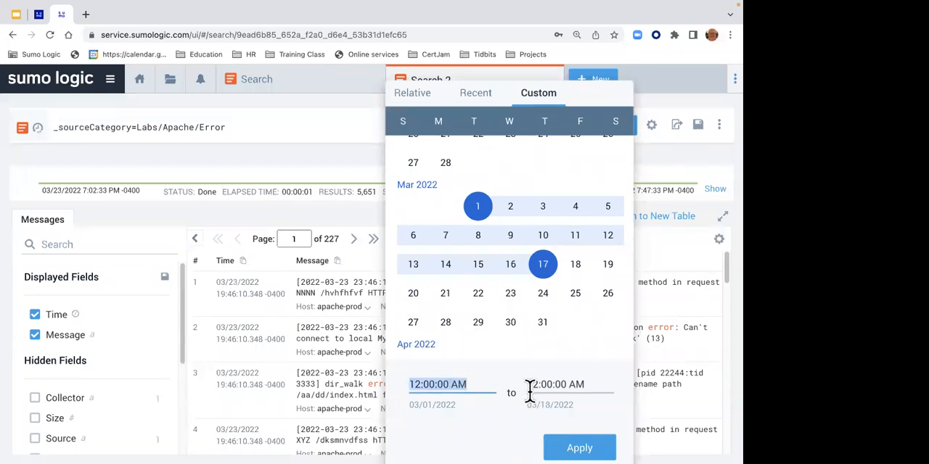
left_click(592, 443)
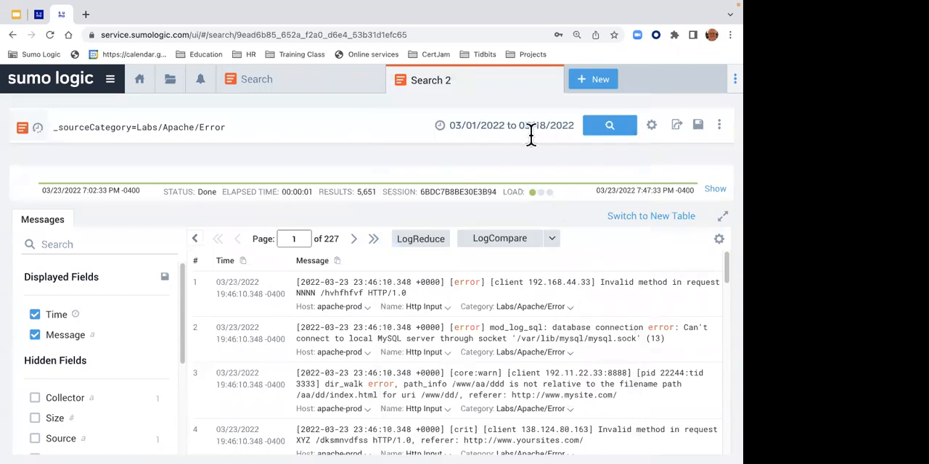
left_click(608, 130)
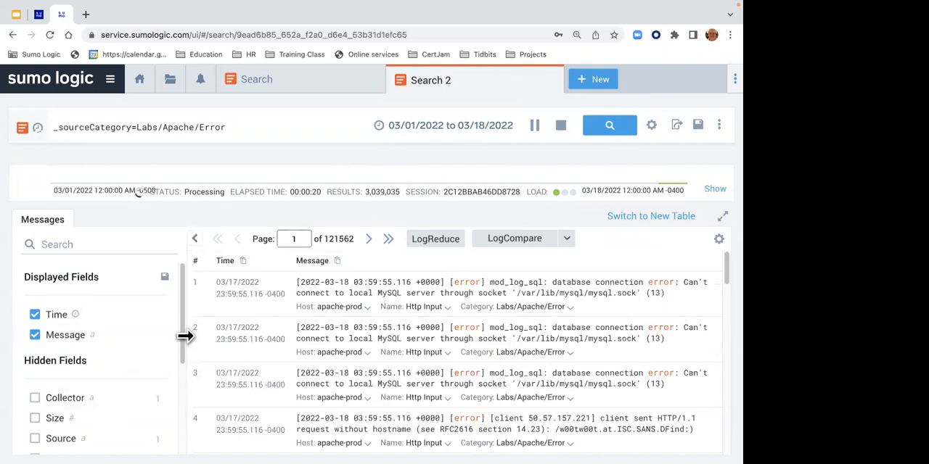
mouse_move(182, 335)
left_mouse_down()
mouse_move(180, 383)
mouse_move(185, 344)
left_mouse_up()
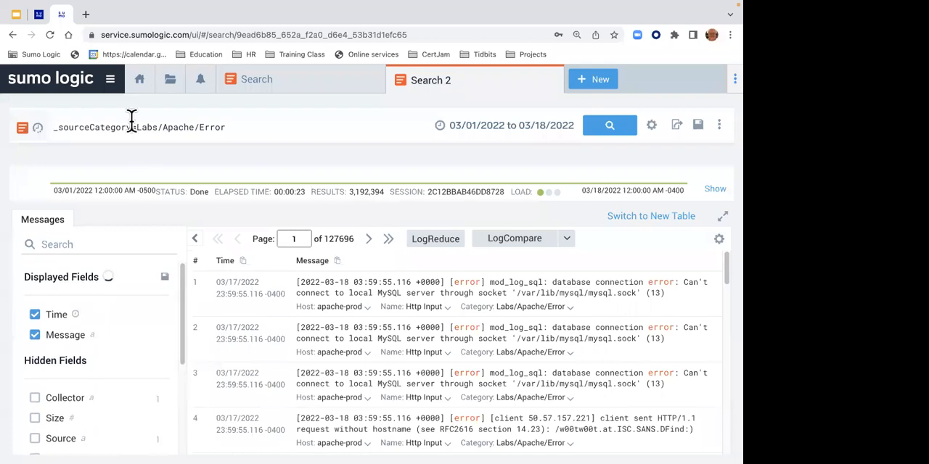
- Open the account preferences and look through the Default Timezone options without changing the setting
left_click(114, 84)
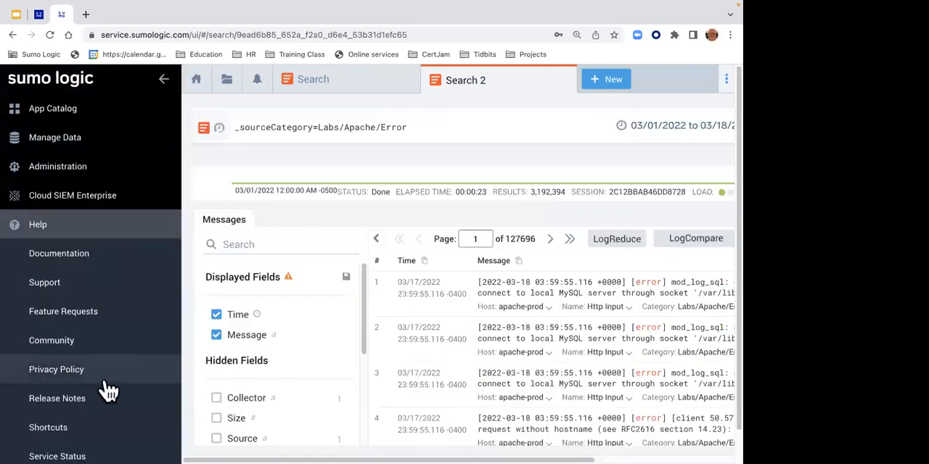
left_click(52, 231)
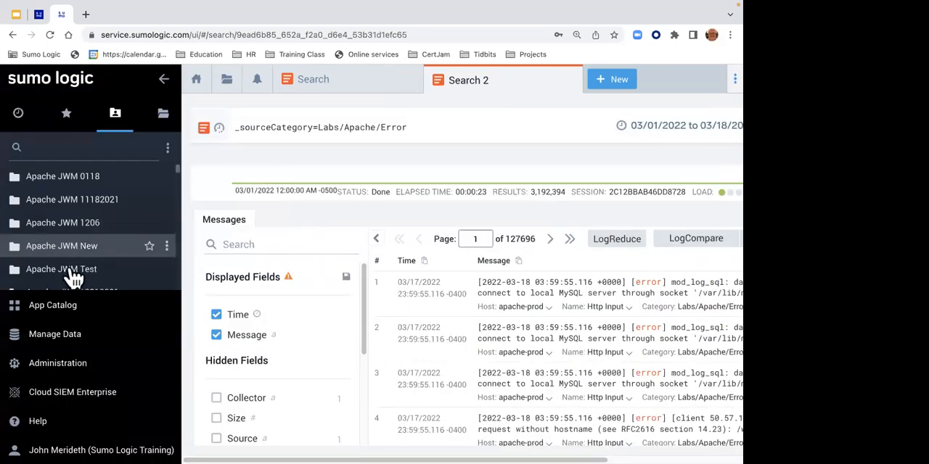
left_click(103, 440)
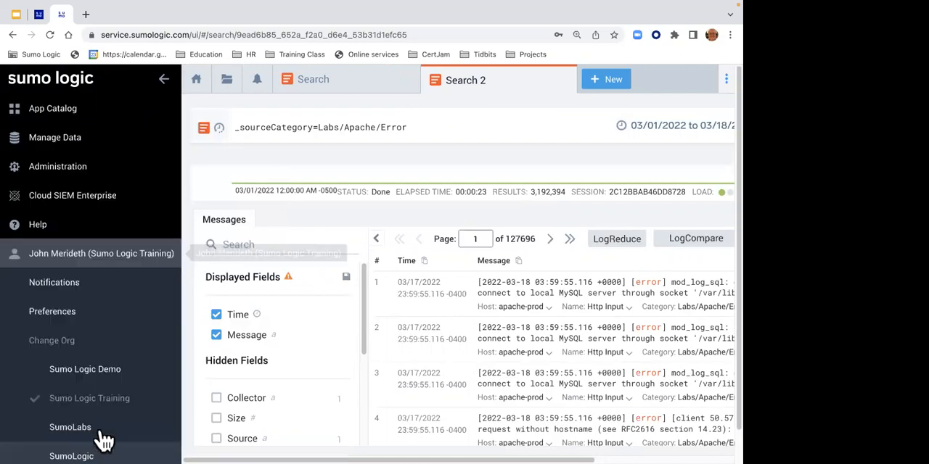
left_click(52, 313)
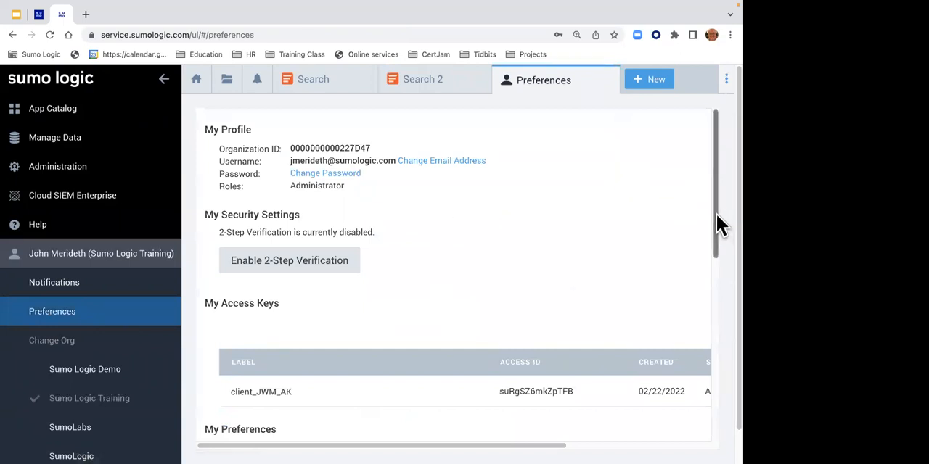
left_click_drag(716, 216, 713, 301)
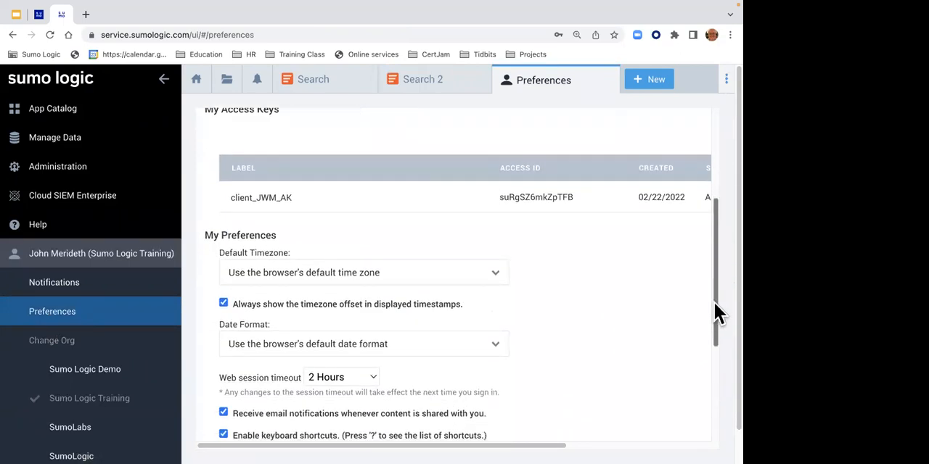
left_click(433, 259)
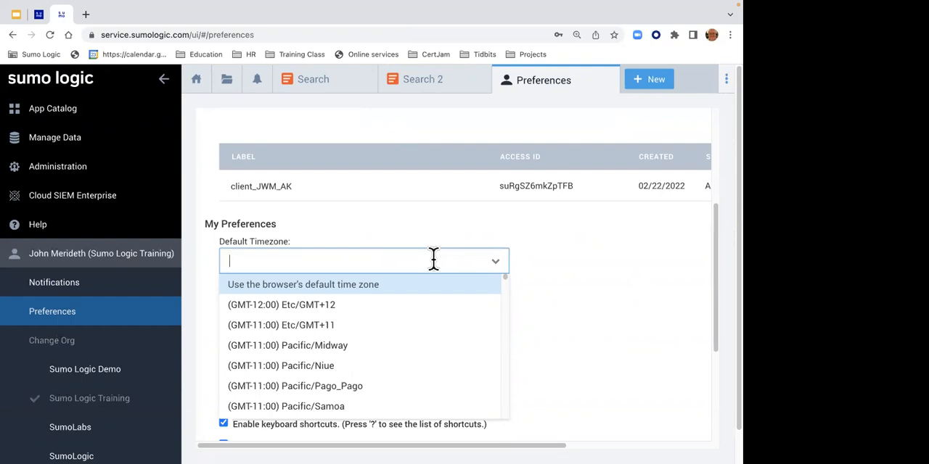
left_click(562, 272)
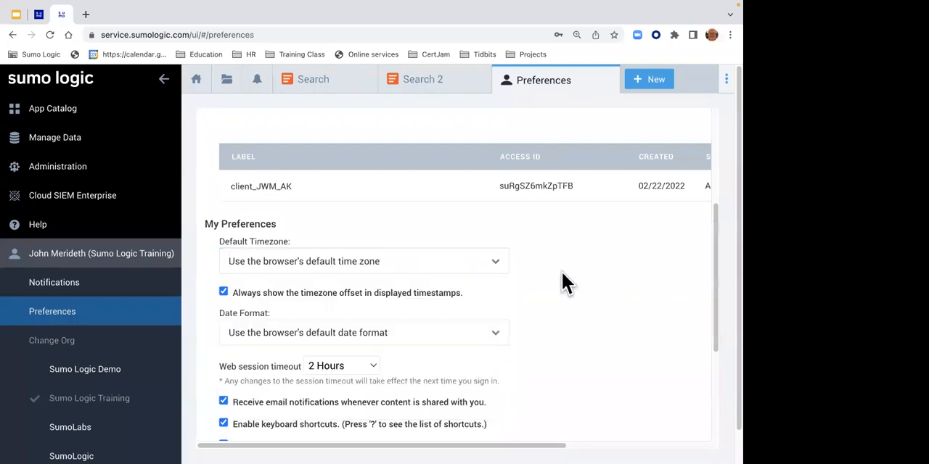
- Look through the Date Format options without changing the setting, and close the preferences
left_click(428, 338)
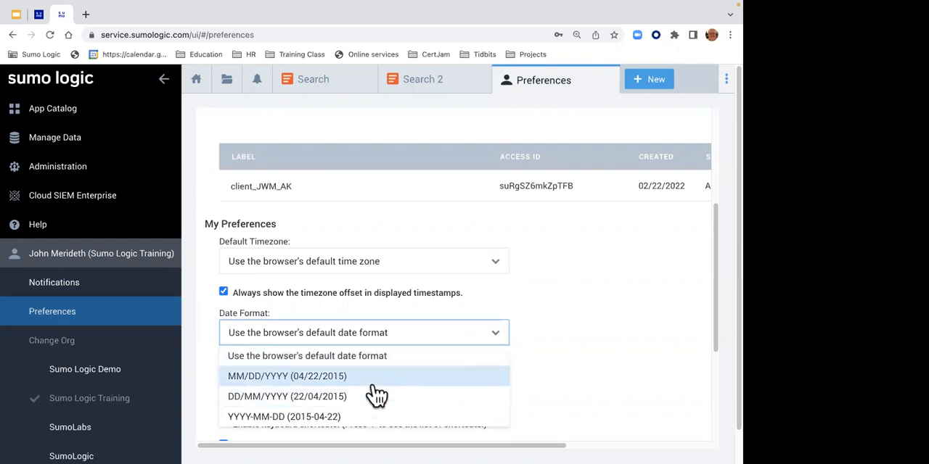
left_click(600, 383)
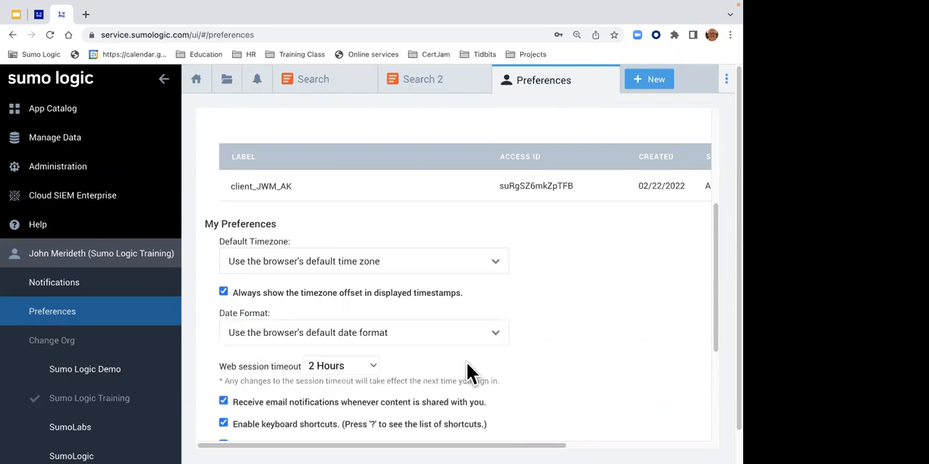
left_click(604, 80)
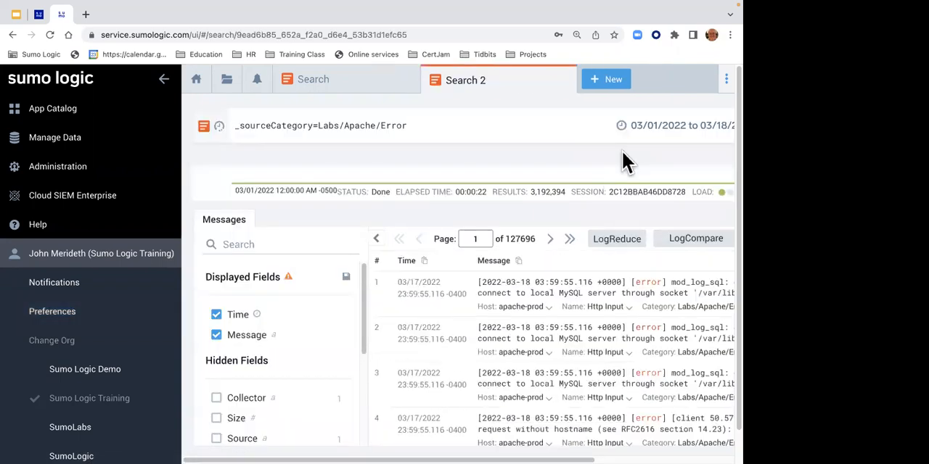
- Collapse the navigation sidebar, and rerun the Labs/Apache/Error search with the time range set to Last 60 Minutes
key("ctrl+minus")
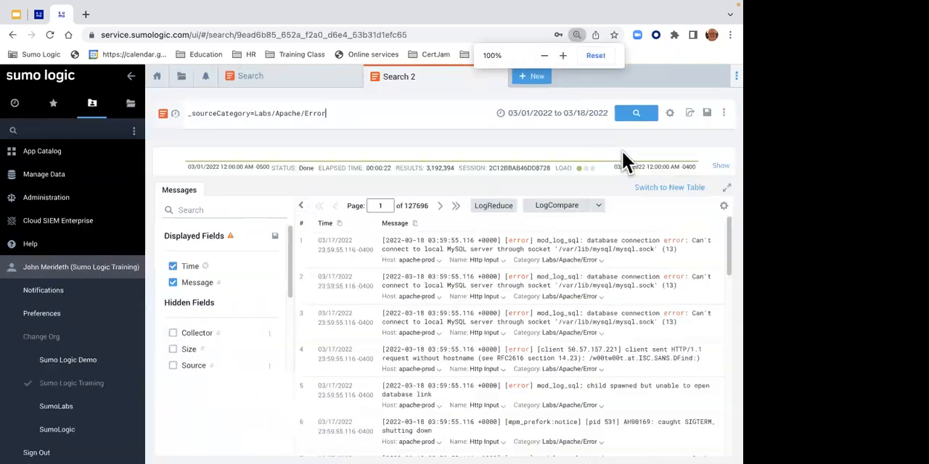
left_click(131, 76)
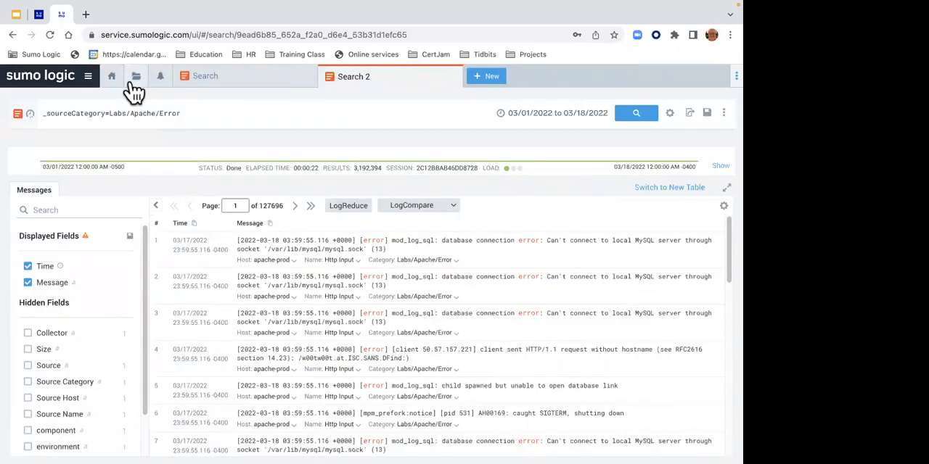
left_click(549, 112)
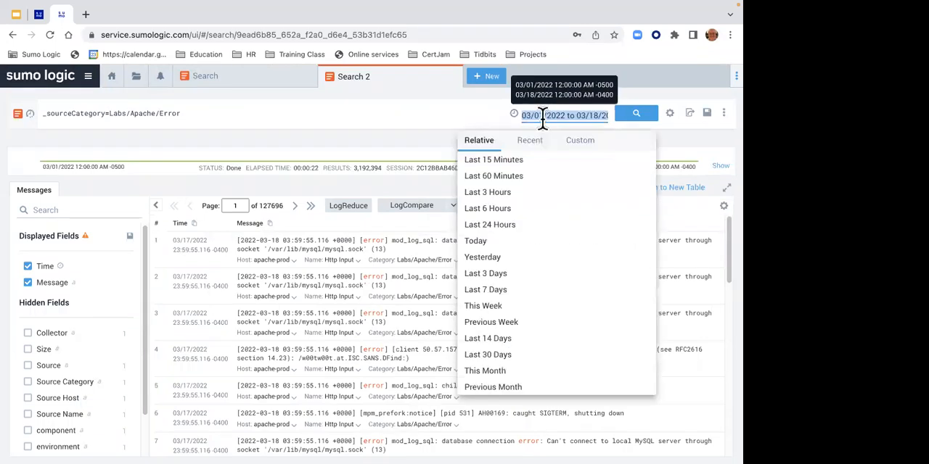
left_click(531, 142)
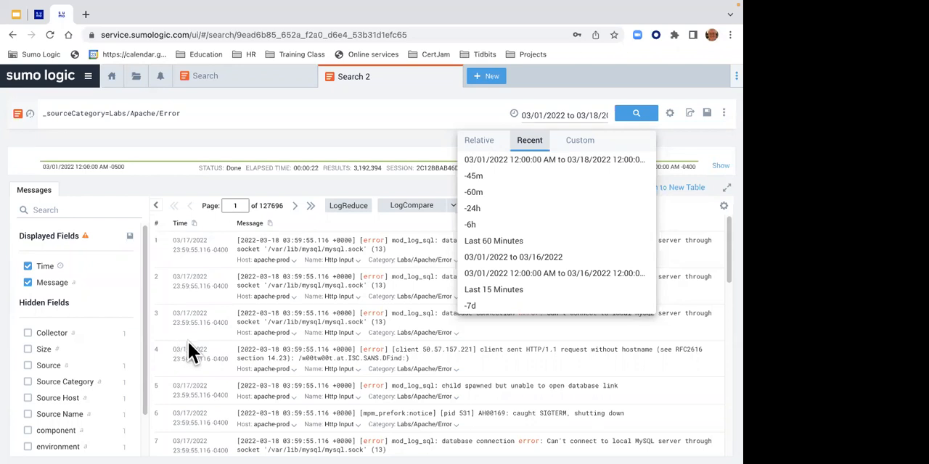
left_click(554, 115)
double_click(554, 115)
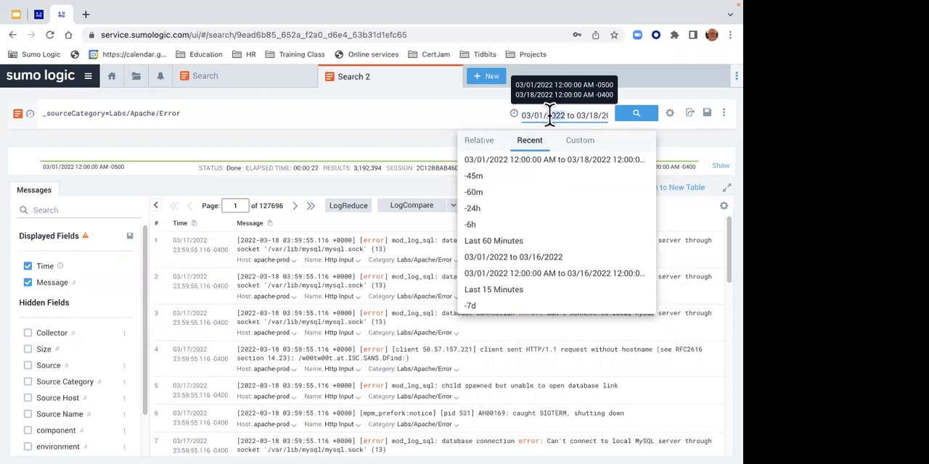
left_click(479, 141)
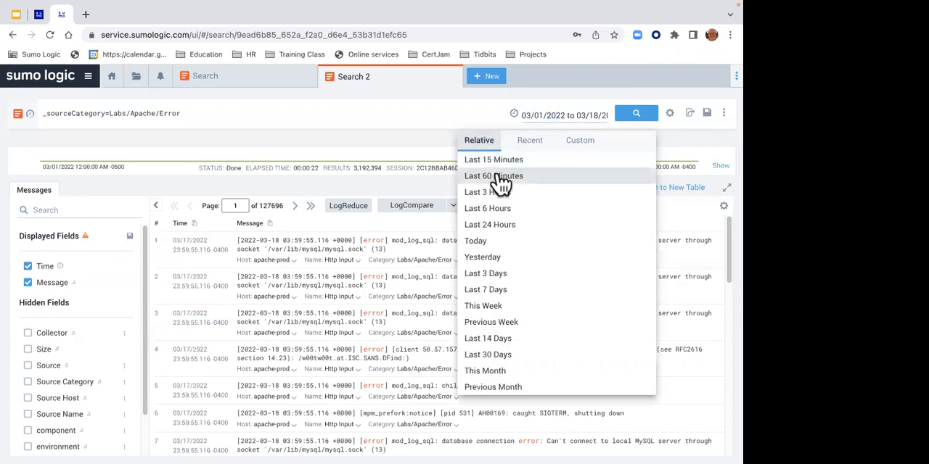
left_click(499, 178)
left_click(645, 117)
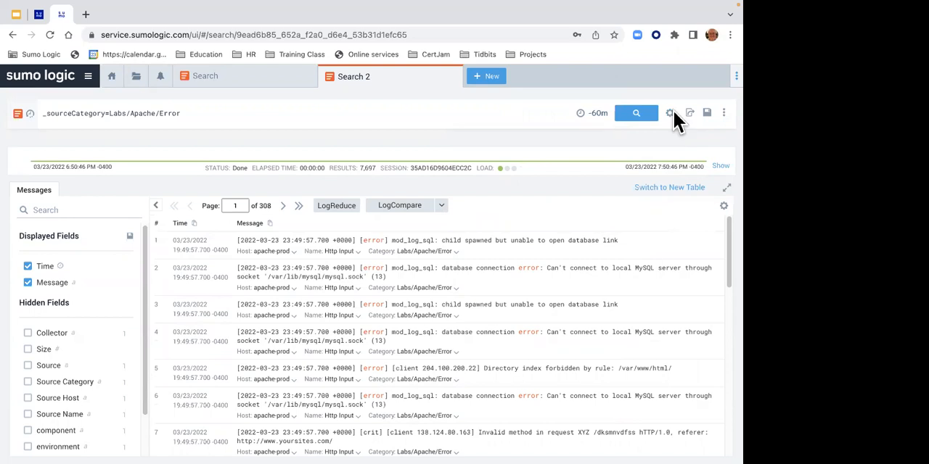
- Enable Use Receipt Time in the search configuration and run the search
left_click(671, 113)
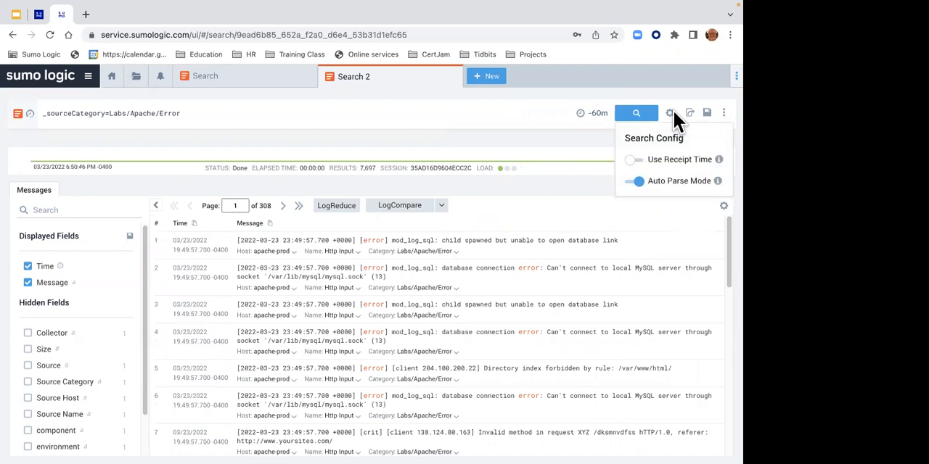
left_click(640, 160)
left_click(639, 115)
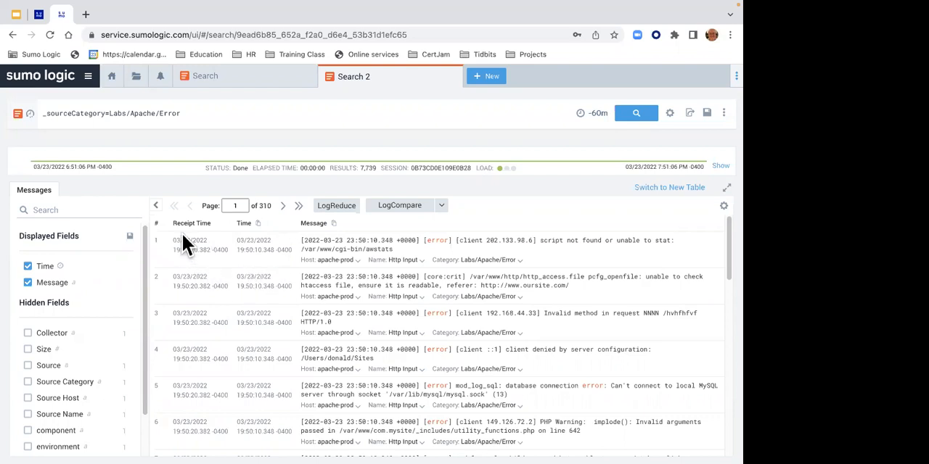
- Turn off Use Receipt Time in the search configuration and close the settings
left_click(669, 113)
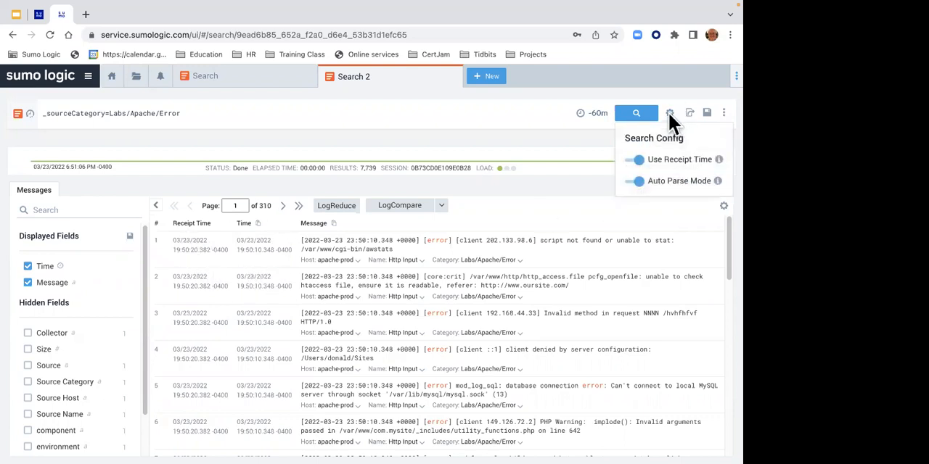
left_click(637, 160)
left_click(563, 139)
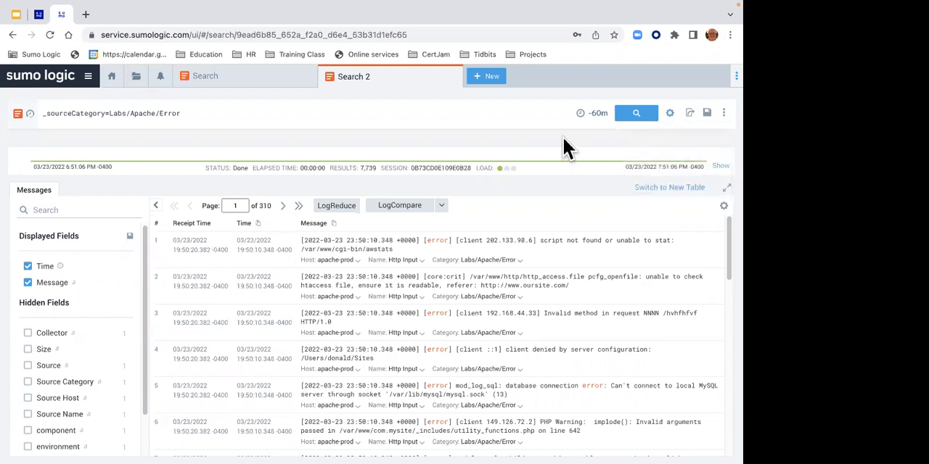
- Glance at the lab instructions, return to the search, and rerun it with Use Receipt Time turned on again
left_click(38, 16)
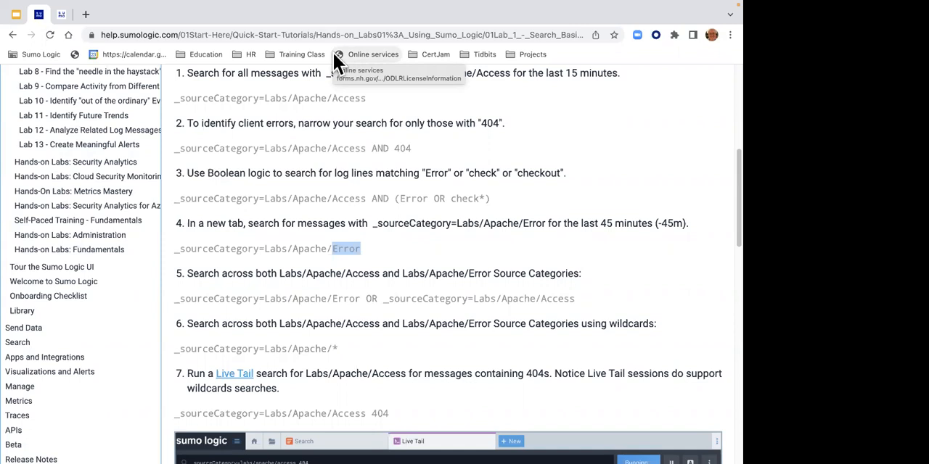
left_click(63, 16)
left_click(668, 114)
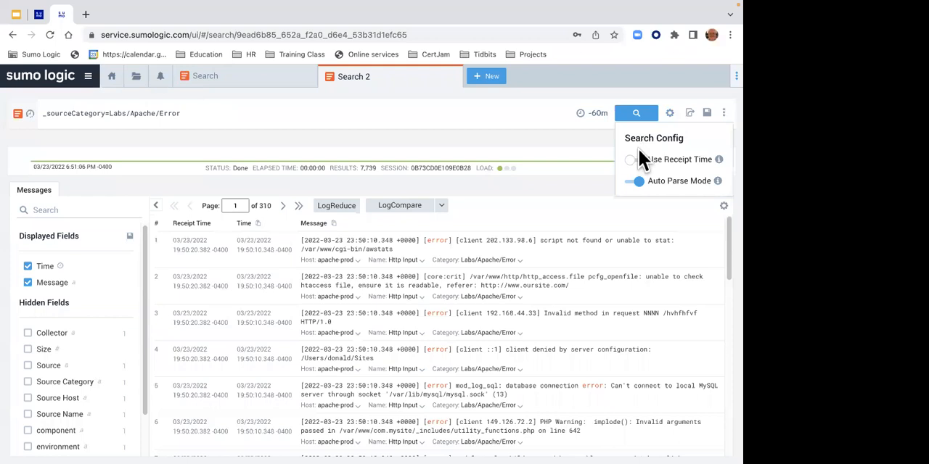
left_click(641, 163)
left_click(636, 115)
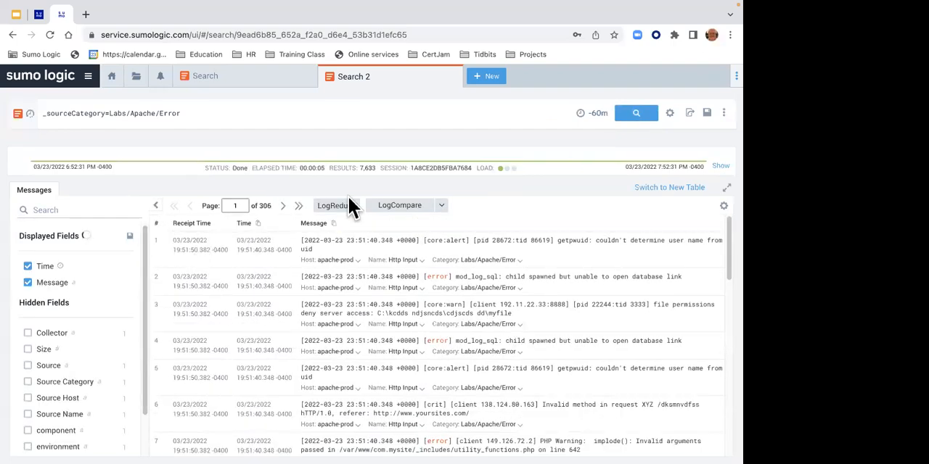
- Switch Use Receipt Time back off and rerun the search by message time
left_click(669, 114)
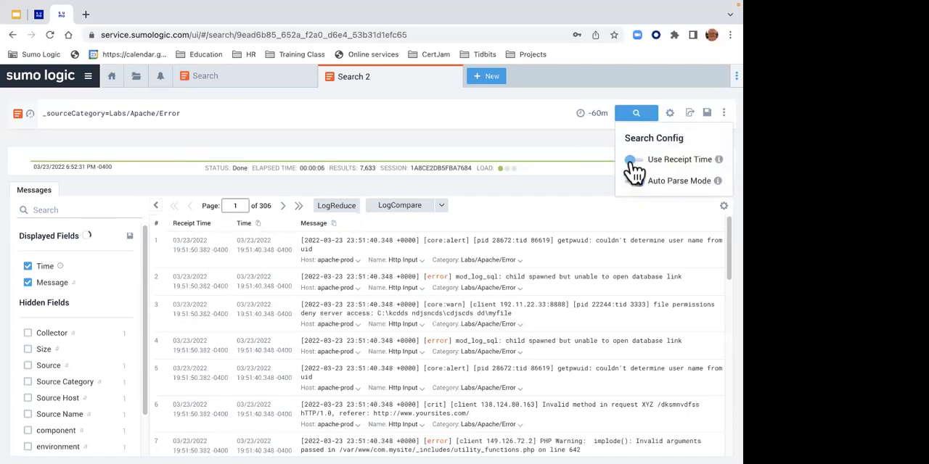
left_click(636, 113)
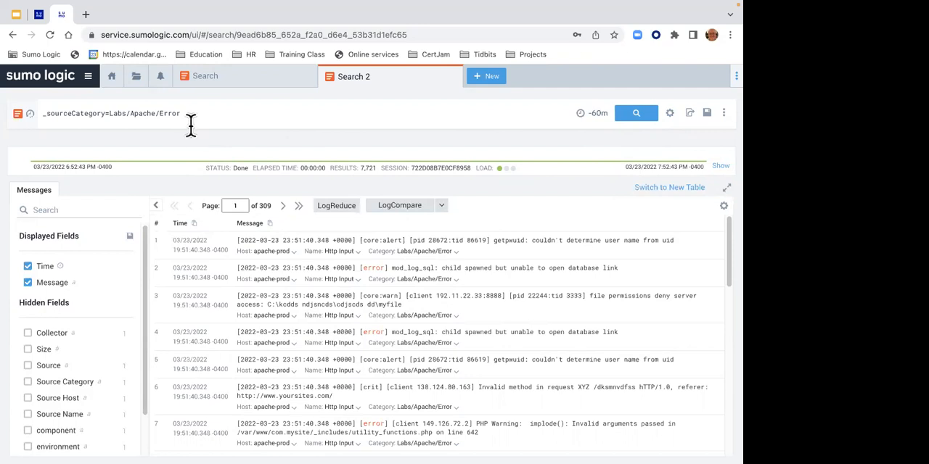
- Check the lab instructions for searching both source categories, and append "or _sourceCategory=" to the Labs/Apache/Error query
left_click(38, 15)
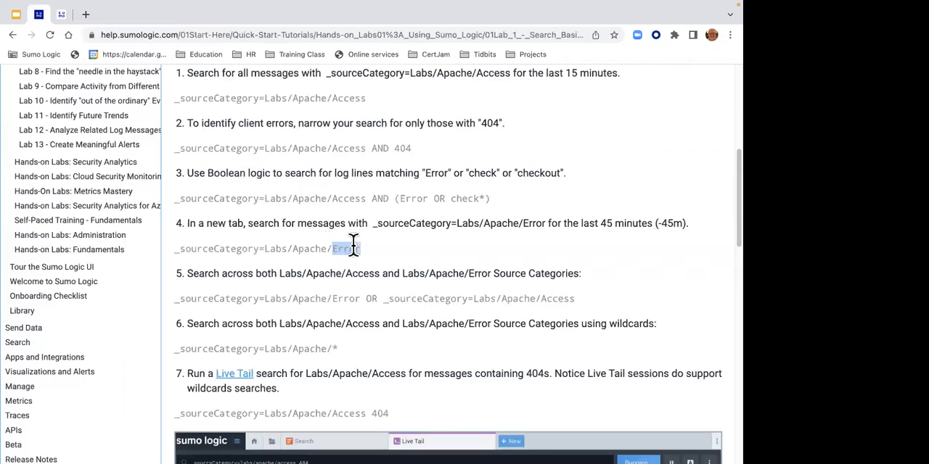
left_click(61, 15)
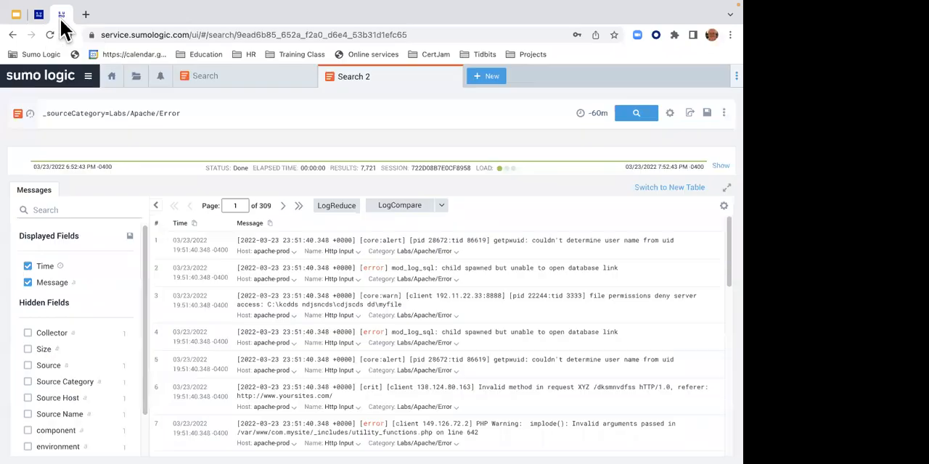
left_click(222, 117)
type("or or")
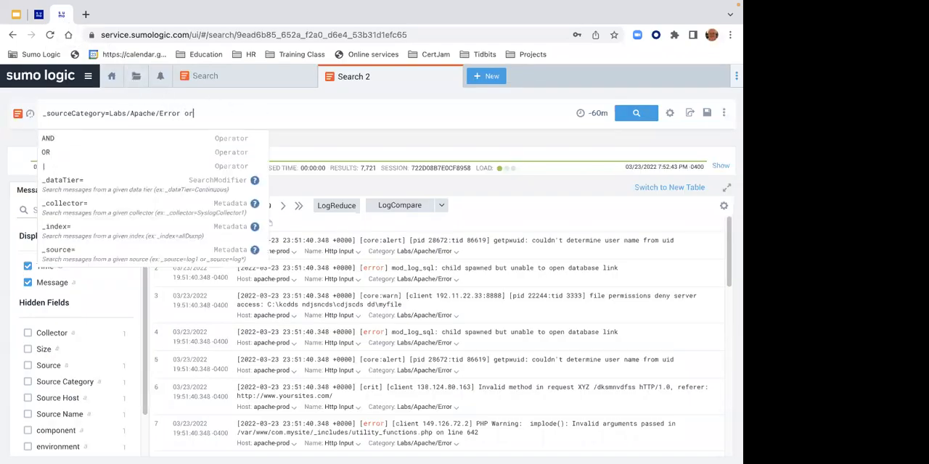
type("_so")
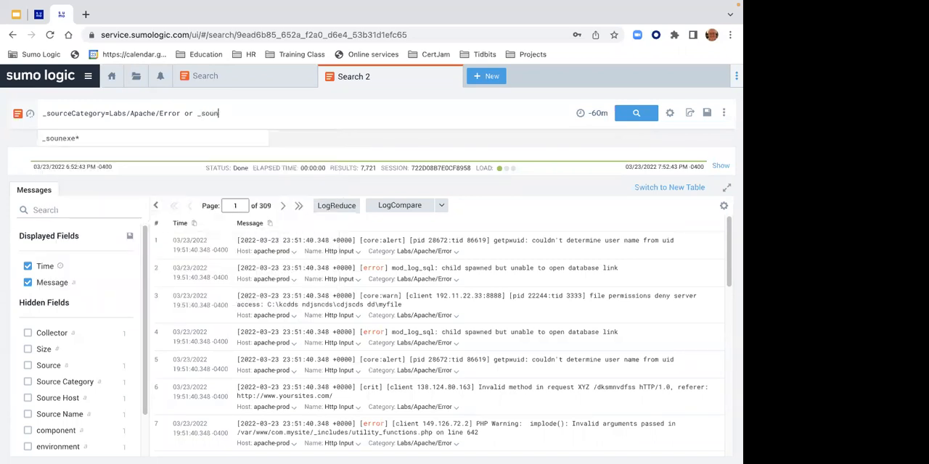
key("Down")
key("Down")
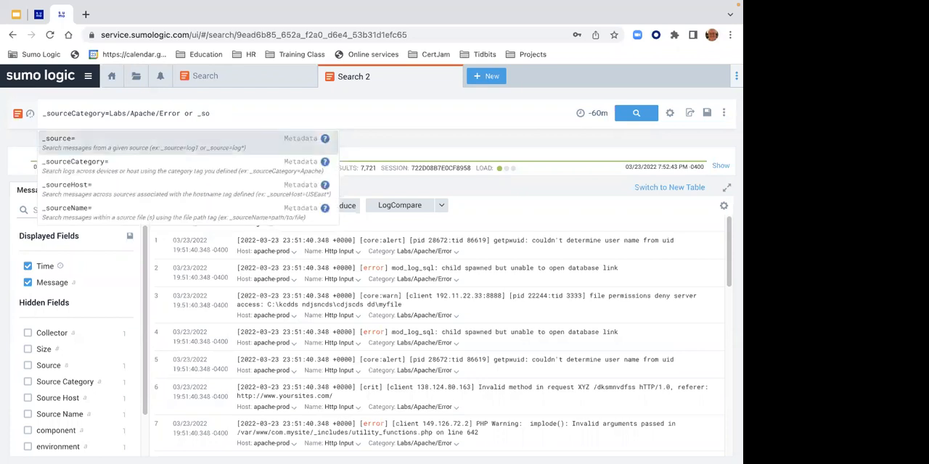
key("Return")
- Complete the added condition with the source category Labs/Apache/Access and run the search
type("labs/")
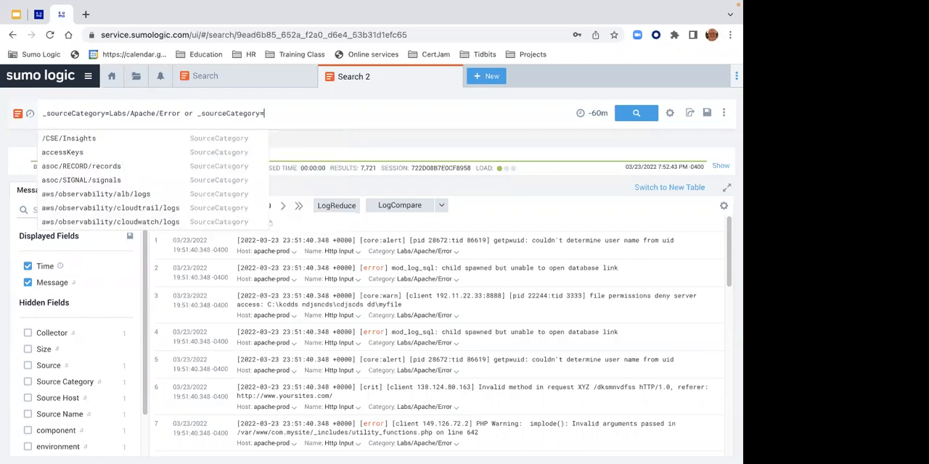
type("apac")
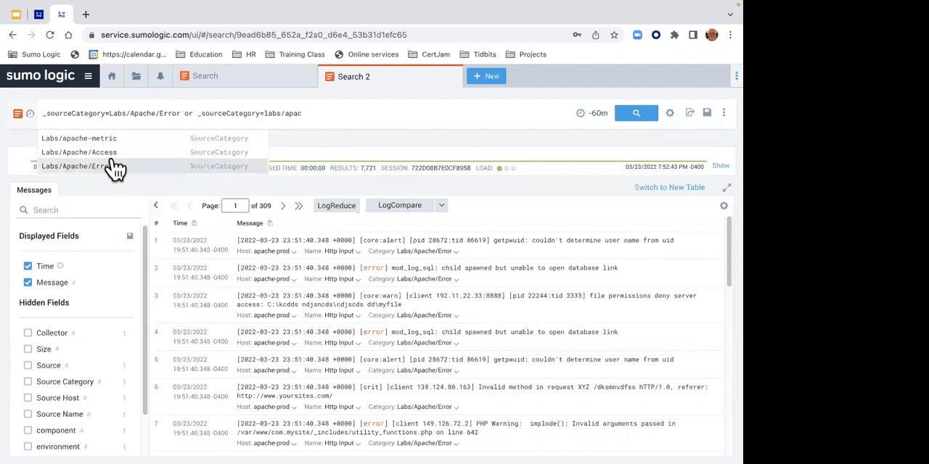
left_click(113, 152)
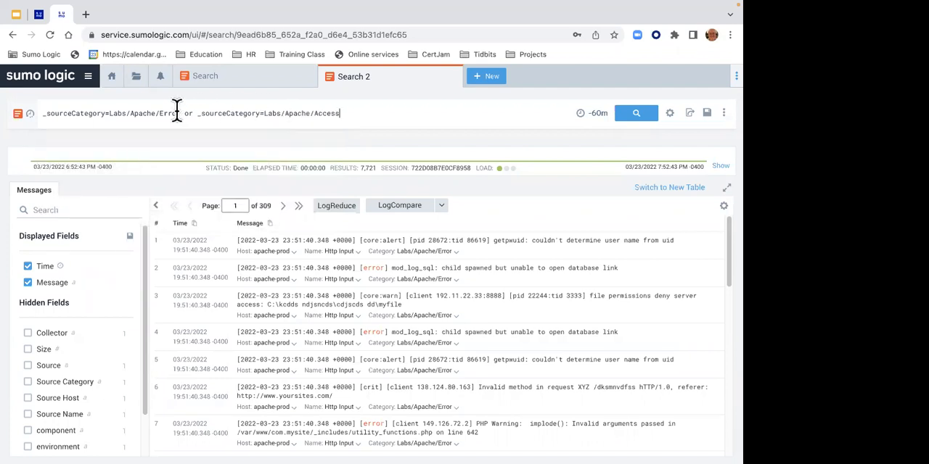
left_click(632, 116)
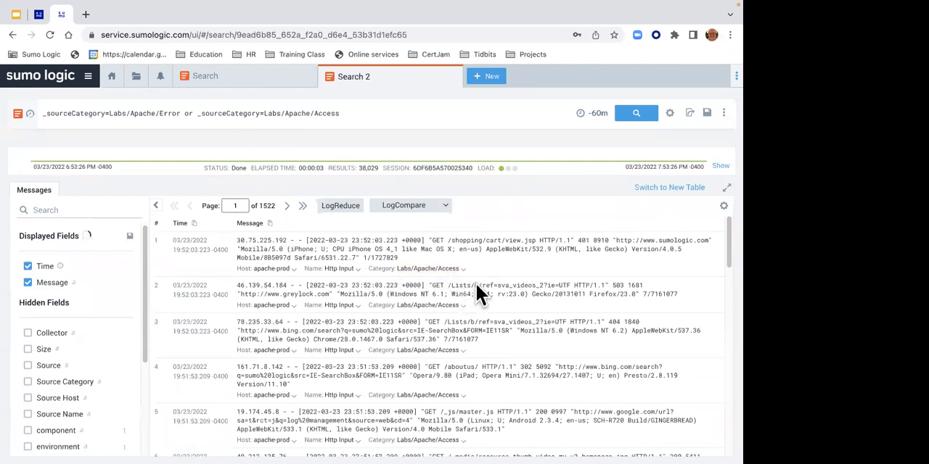
- Browse the last two pages of results, and examine the value breakdowns of the Source, src_ip and status_code fields
left_click(300, 206)
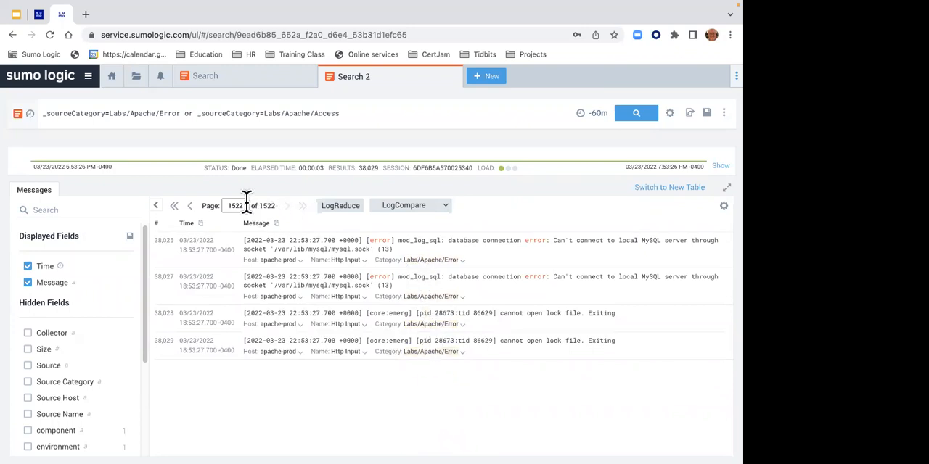
left_click(191, 206)
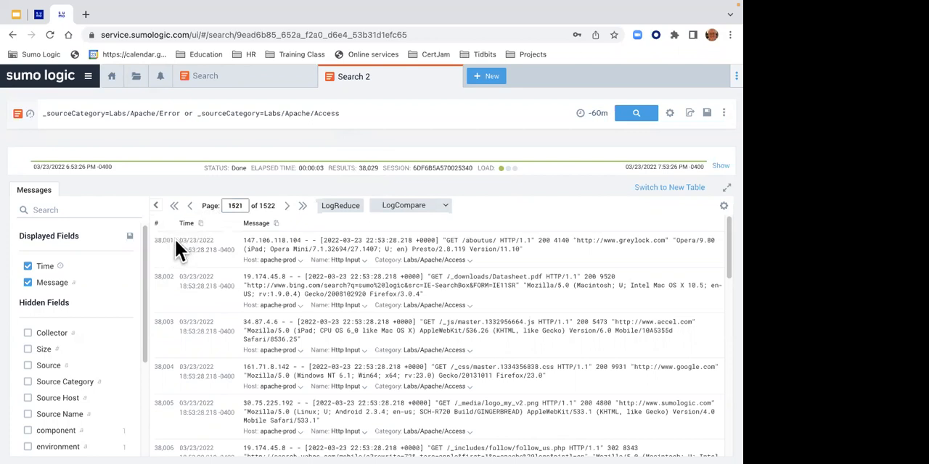
left_click_drag(142, 288, 135, 333)
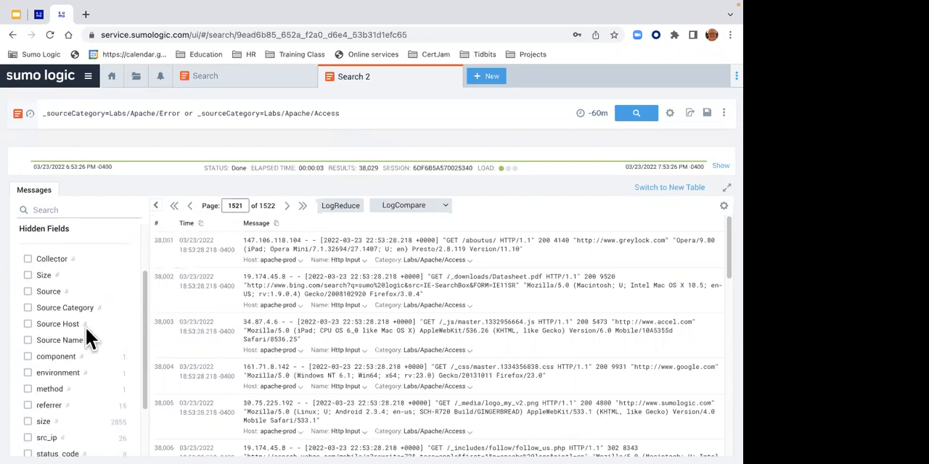
left_click(60, 293)
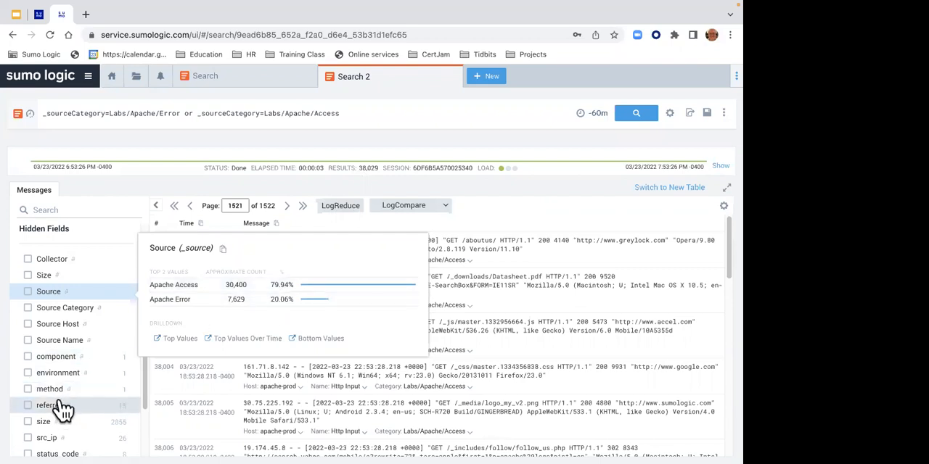
left_click(64, 439)
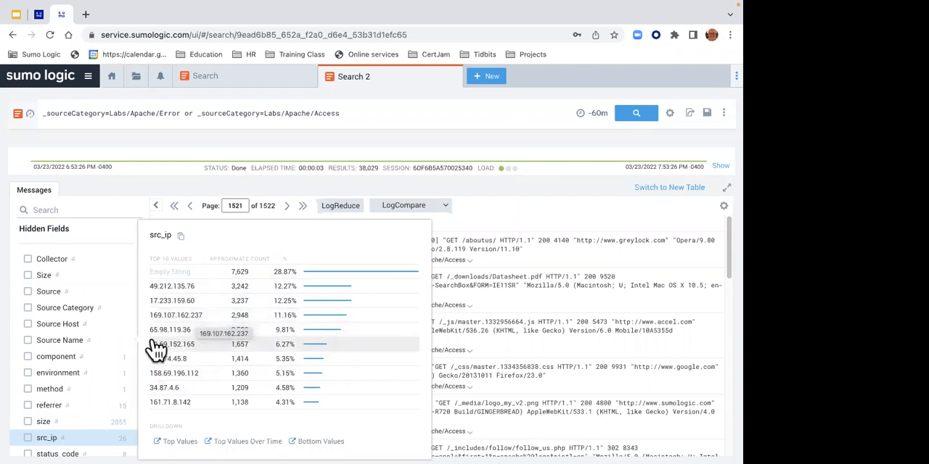
left_click(73, 441)
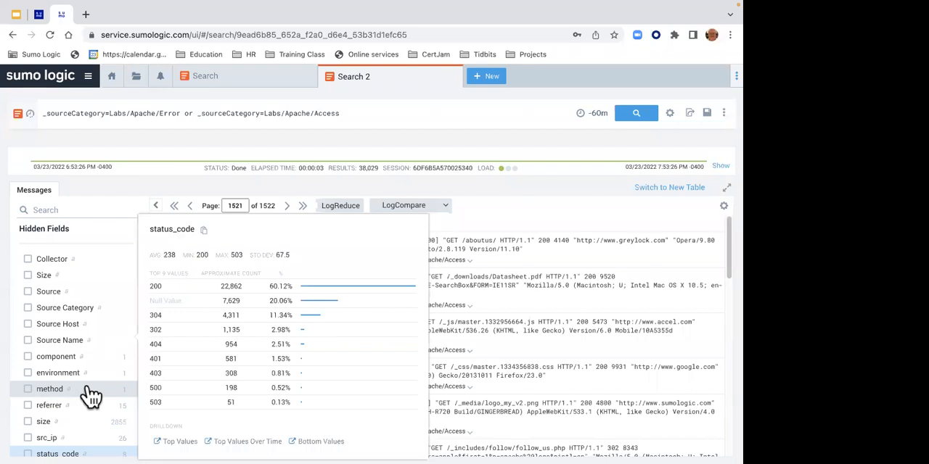
left_click(357, 134)
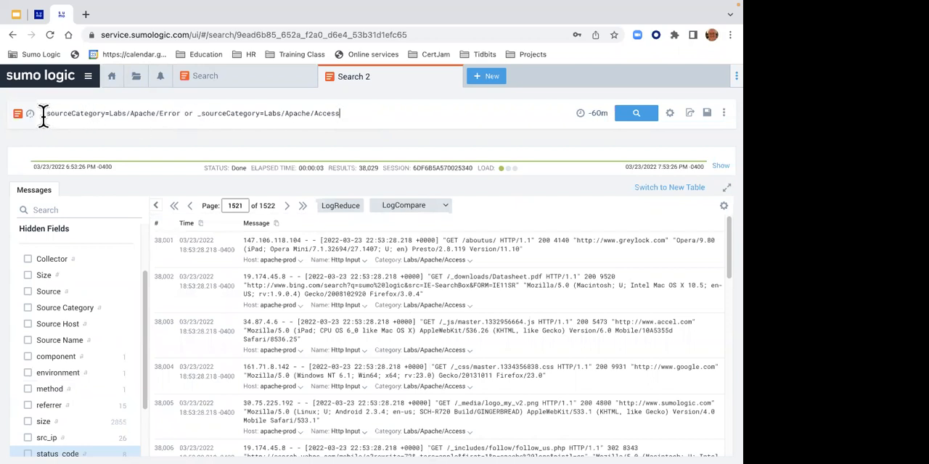
- Search with the wildcard query _sourceCategory=Labs/Apache/*, and examine the results and the value breakdown of the Source field
left_click_drag(42, 115, 450, 148)
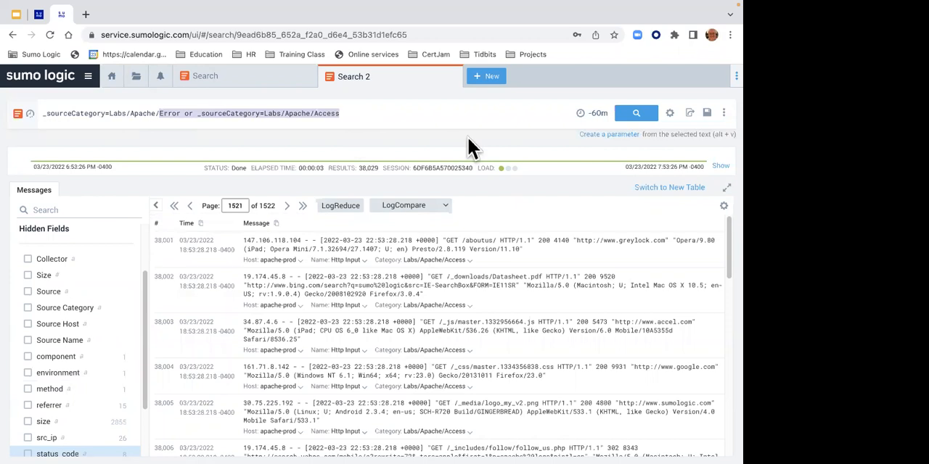
key("BackSpace")
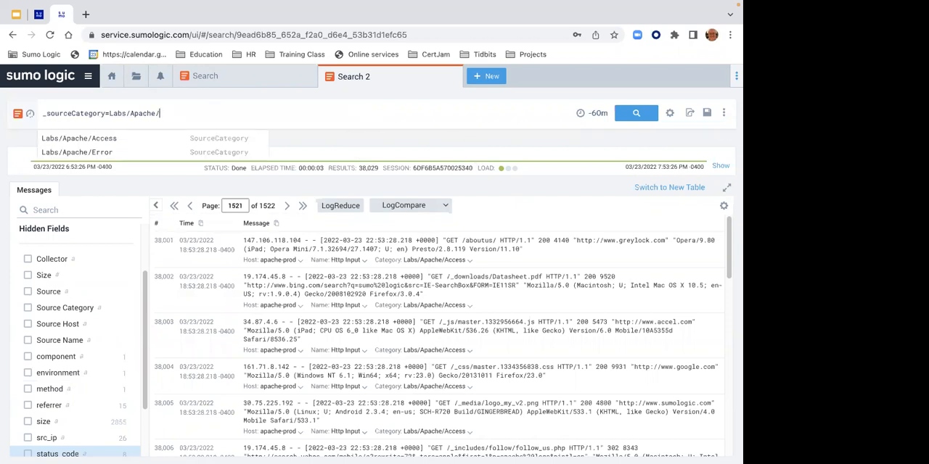
type("*")
key("Return")
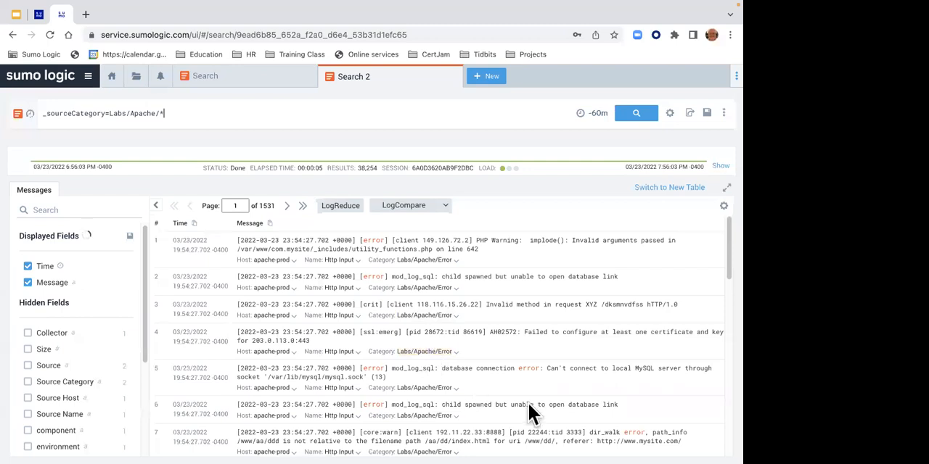
left_click_drag(724, 267, 726, 439)
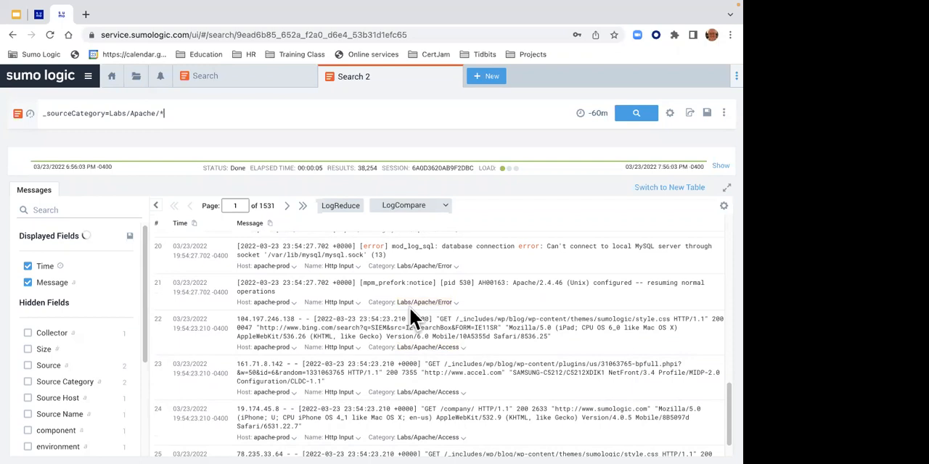
left_click(52, 373)
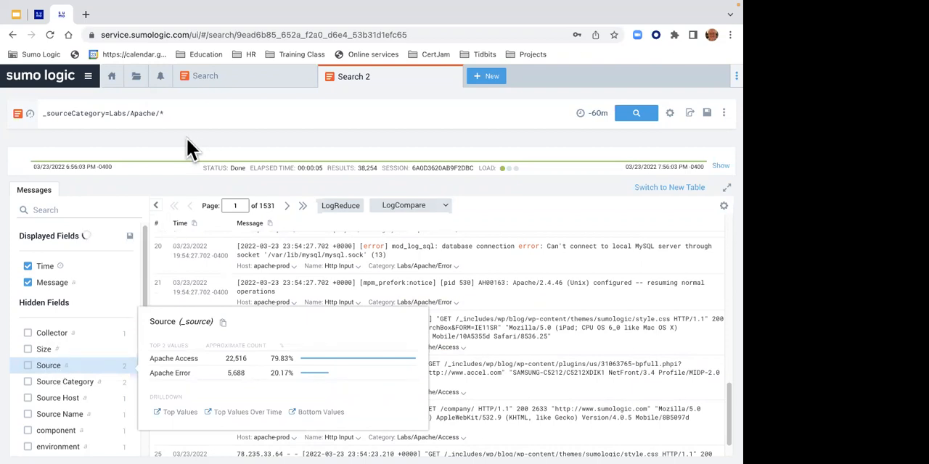
- Check the lab instructions for the Live Tail task, and start a Live Tail session from the _sourceCategory=Labs/Apache/* search
left_click(39, 20)
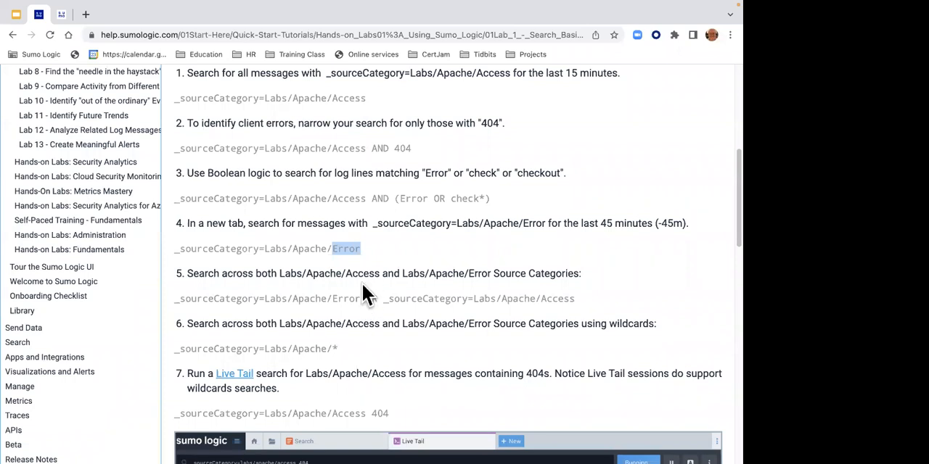
left_click(62, 16)
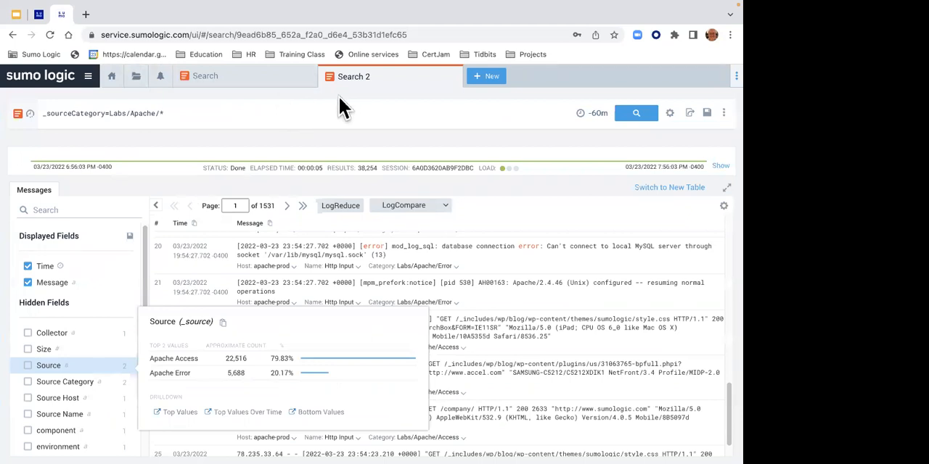
left_click(169, 114)
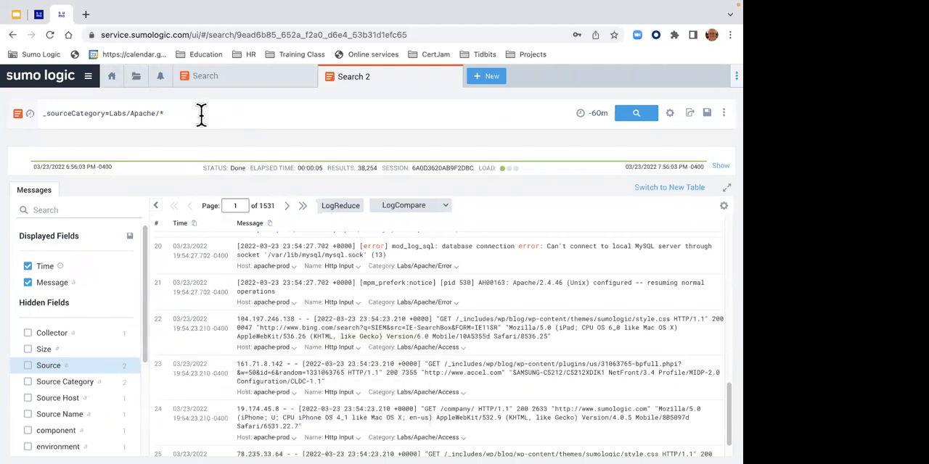
left_click(723, 111)
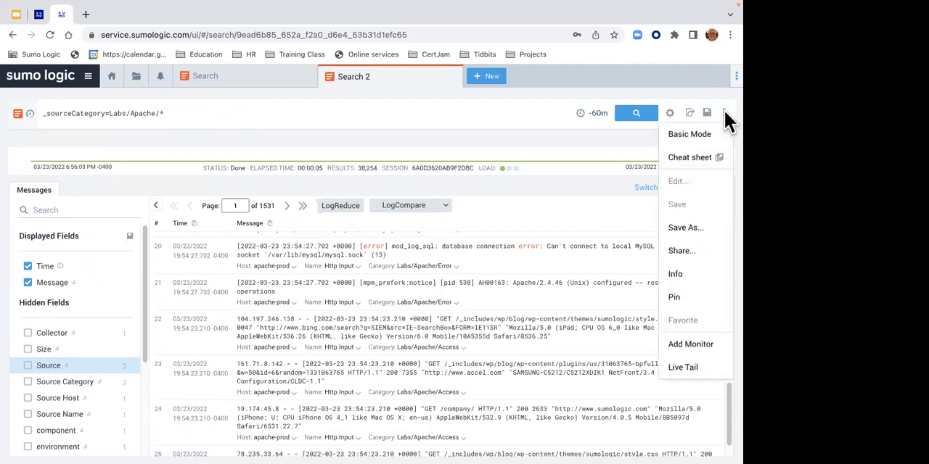
left_click(699, 367)
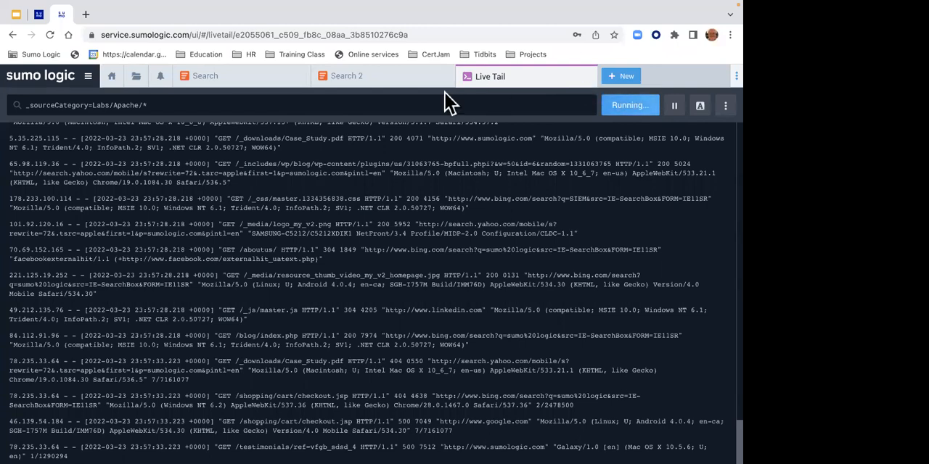
- Highlight the terms http and 403 in the Live Tail messages
left_click_drag(155, 105, 145, 104)
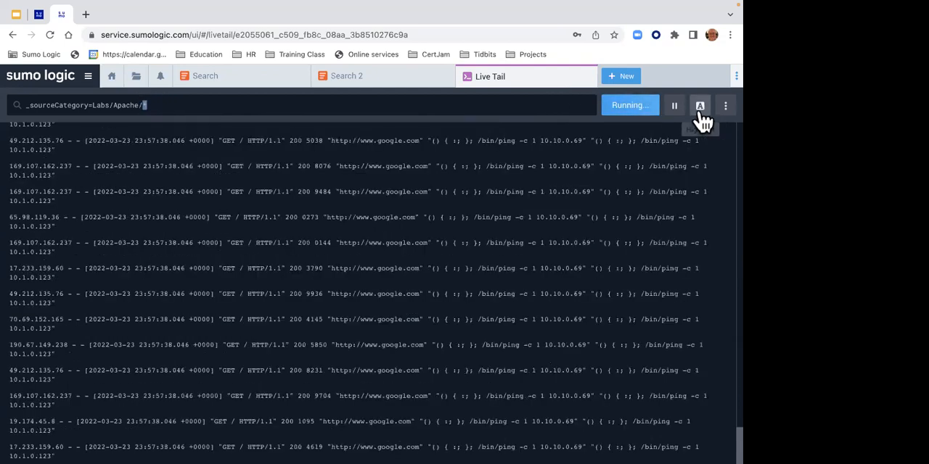
left_click(700, 110)
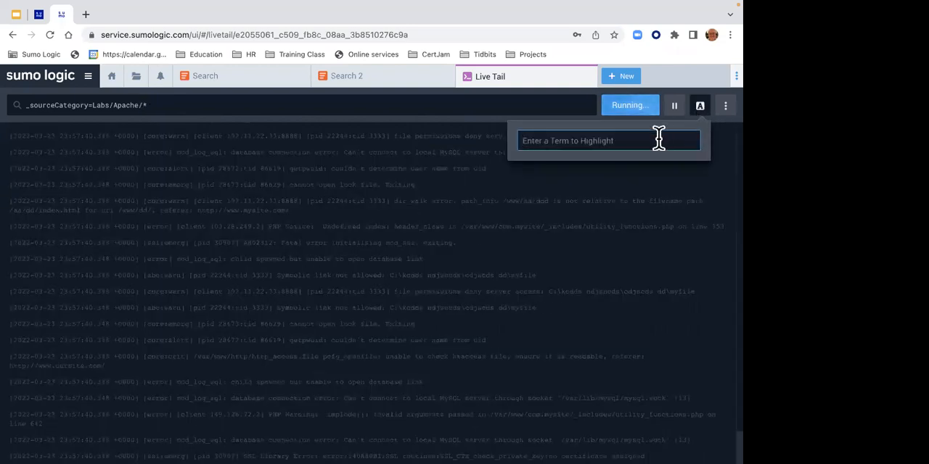
type("http")
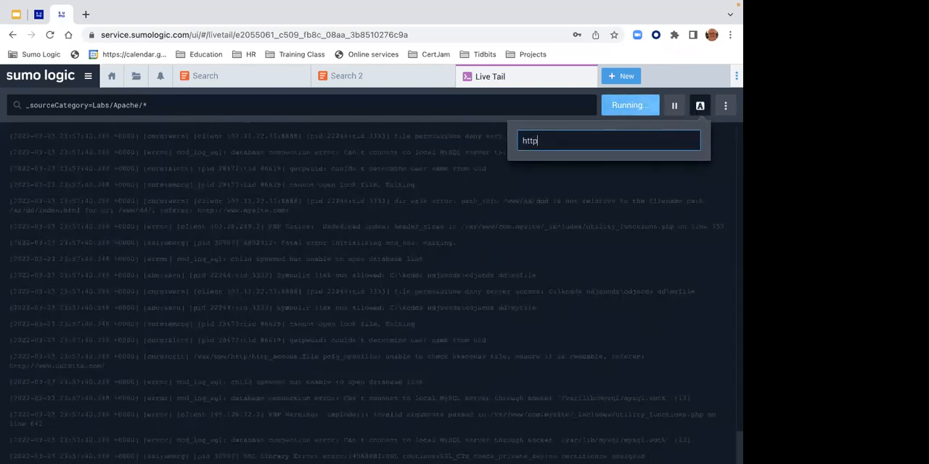
key("Return")
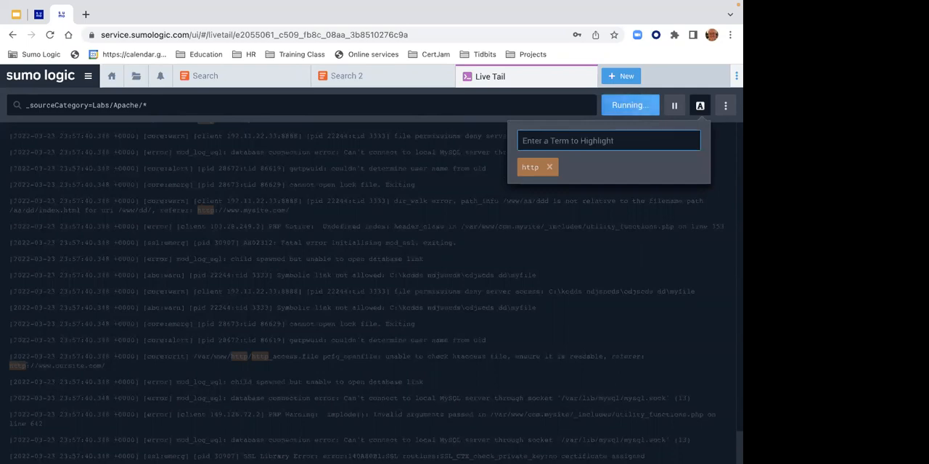
type("403")
key("Return")
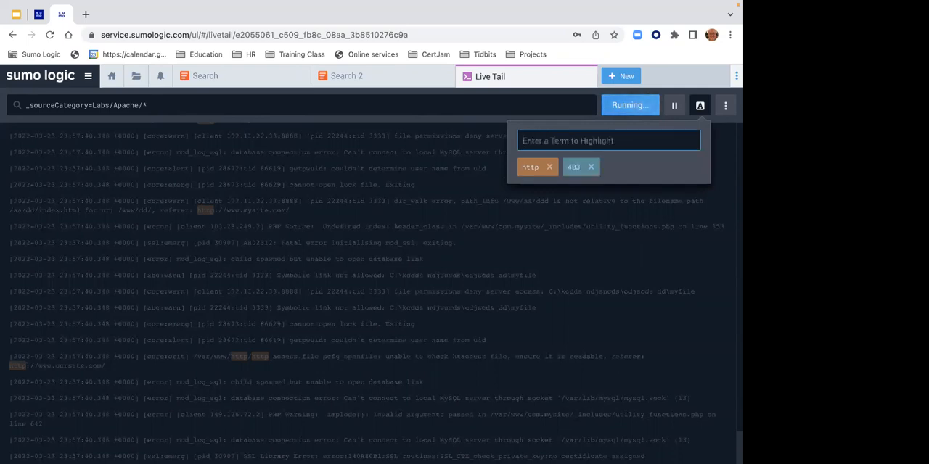
left_click(627, 239)
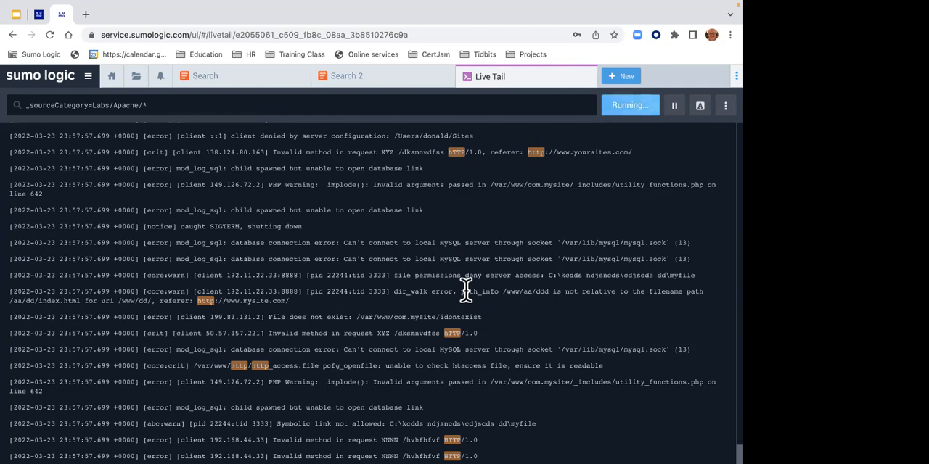
- Add 200 as a highlighted term in the Live Tail messages, and close the Live Tail session
left_click(700, 109)
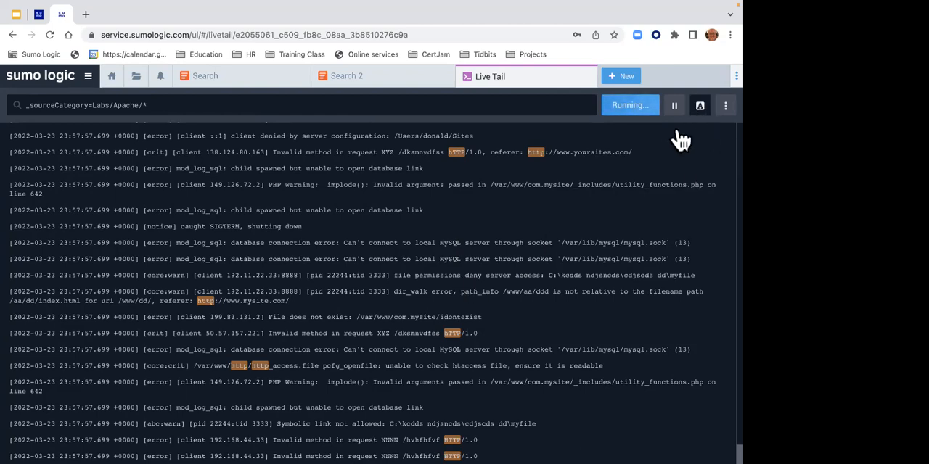
type("200")
key("Return")
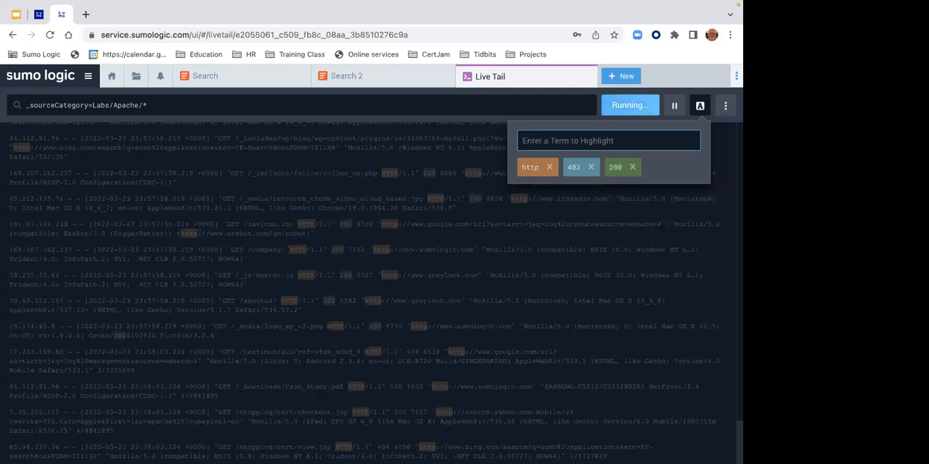
left_click(584, 340)
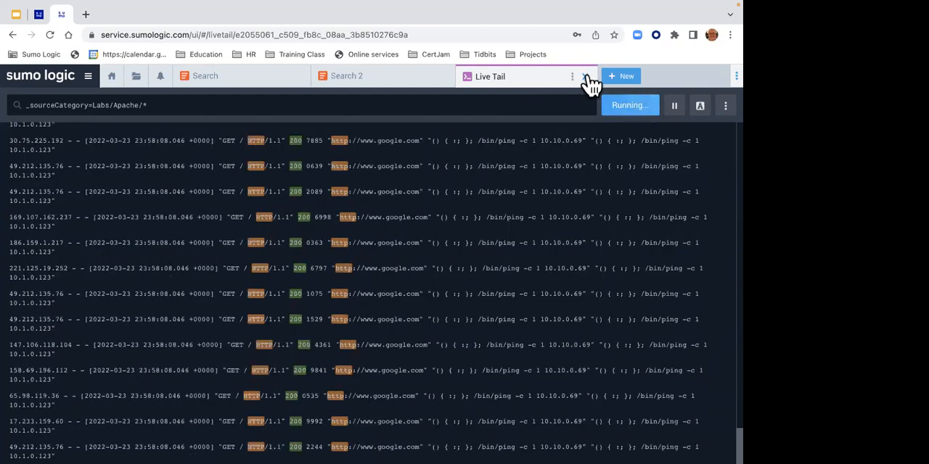
left_click(587, 77)
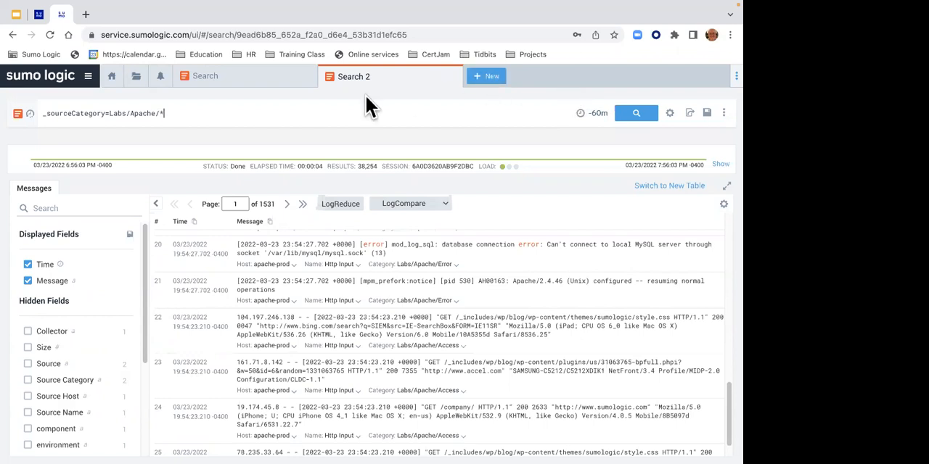
- Open the Lab 2 - Simple Parsing, Grouping, and Filtering instructions and read the first tasks
left_click(38, 14)
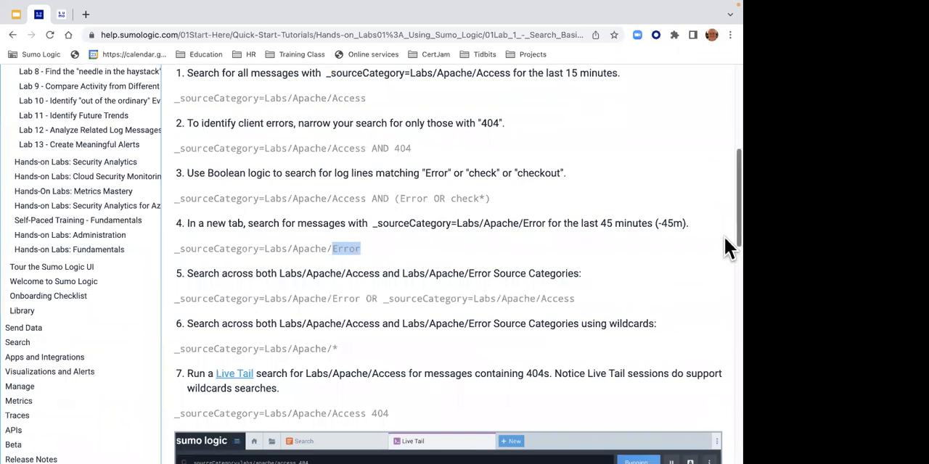
left_click_drag(729, 257, 721, 414)
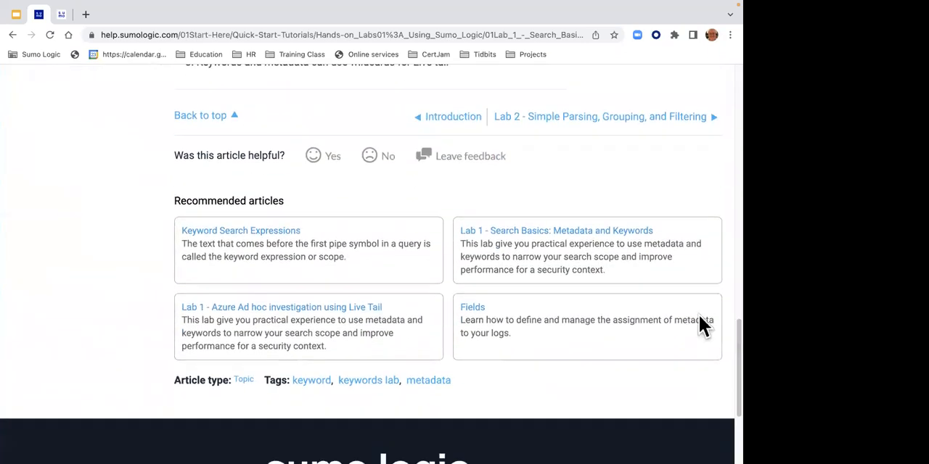
left_click(578, 123)
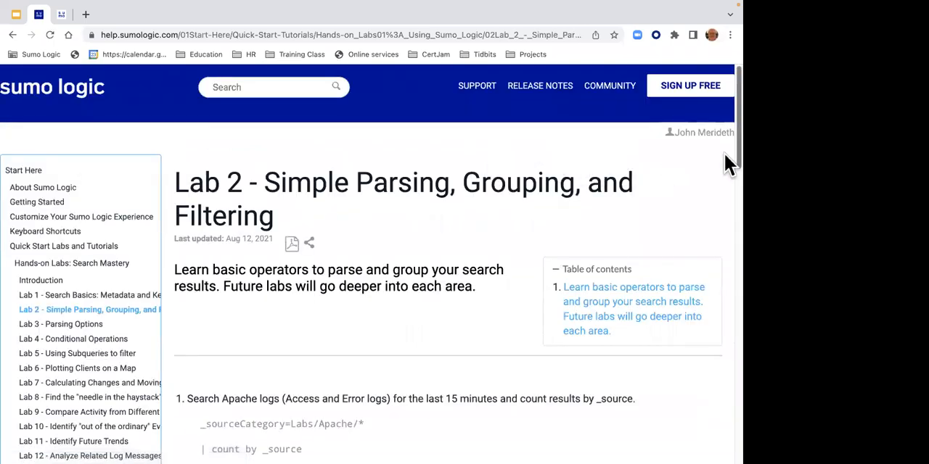
scroll(725, 218, "down", 5)
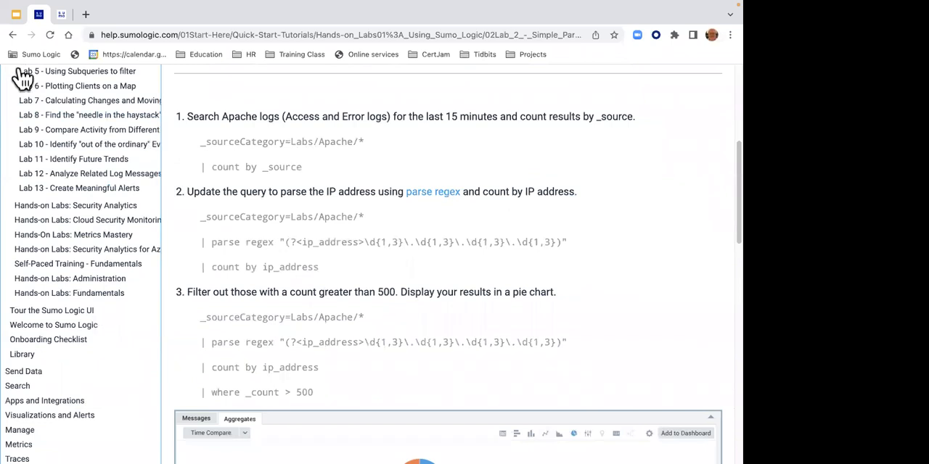
- Return to the Labs/Apache/* search and examine the value breakdown of the Source field
left_click(61, 14)
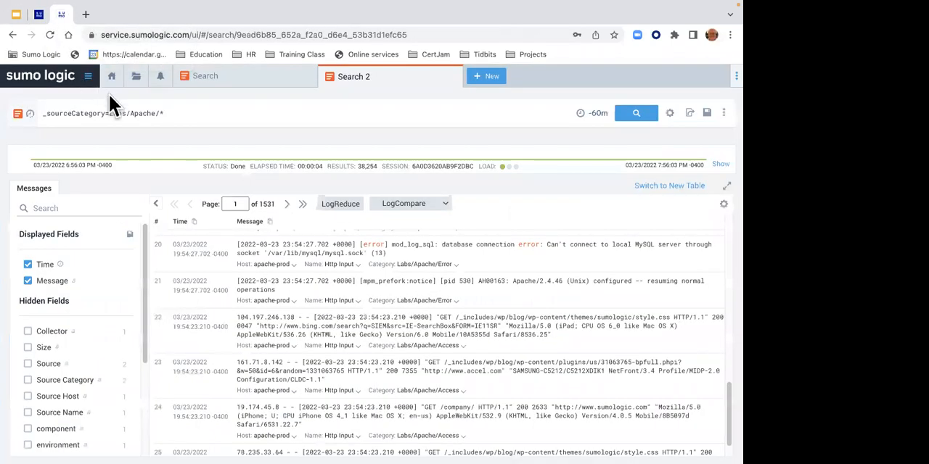
left_click(193, 120)
left_click(70, 370)
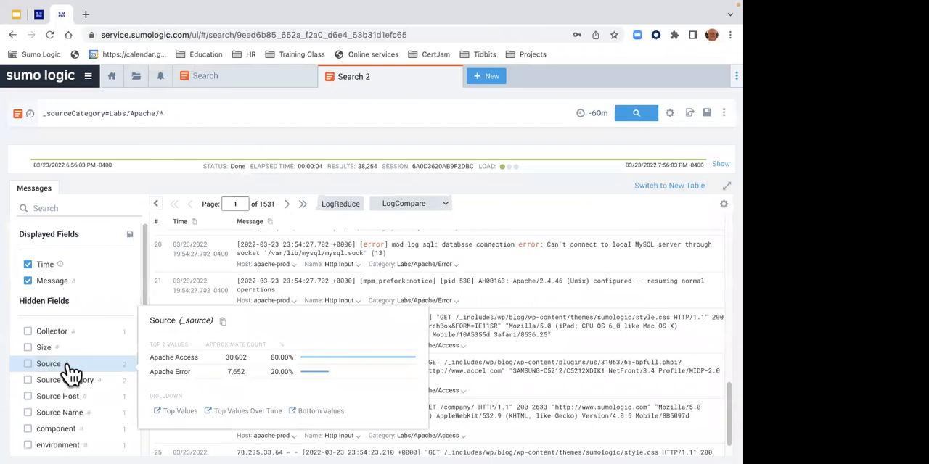
- Add the line "| count by _source" to the _sourceCategory=Labs/Apache/* query and run it
left_click(176, 118)
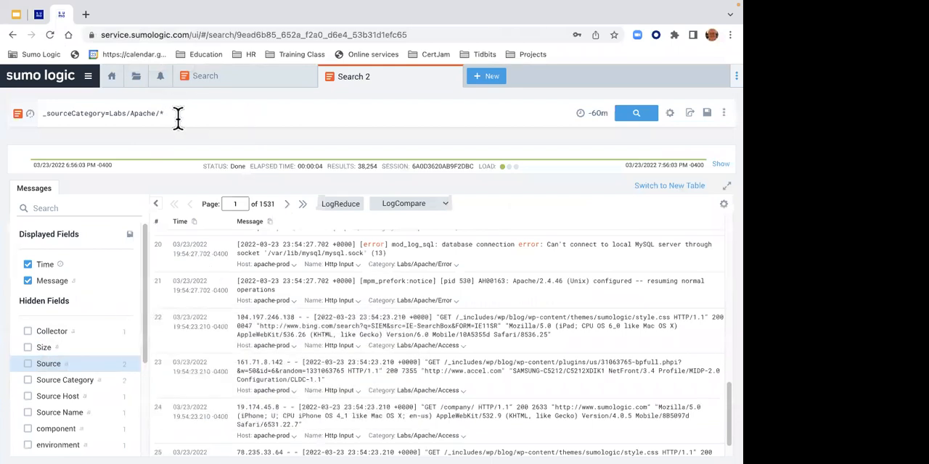
key("shift+Return")
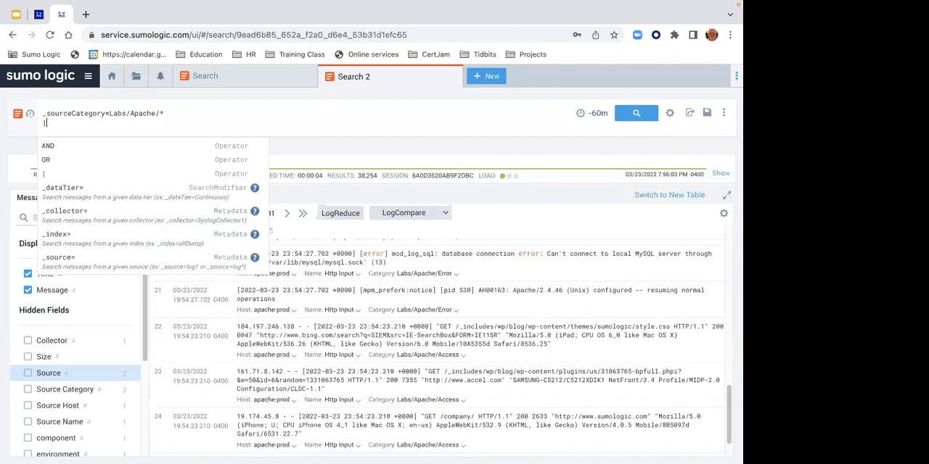
type("|")
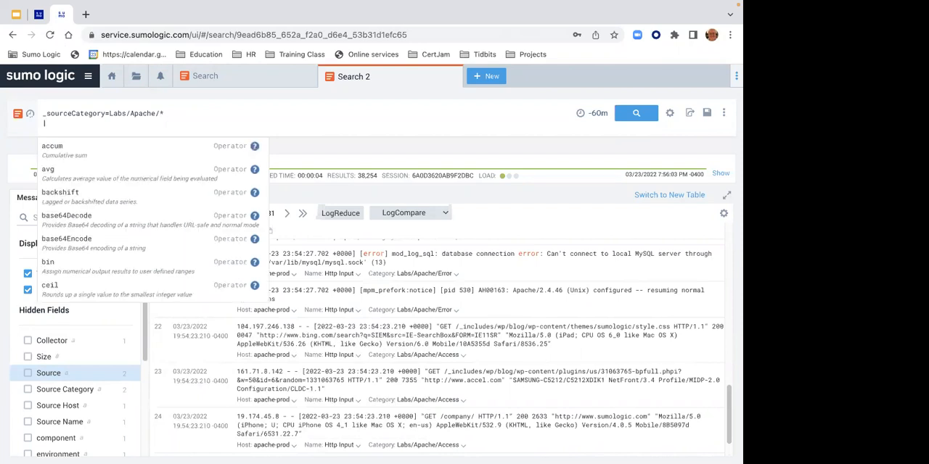
type(" count by ")
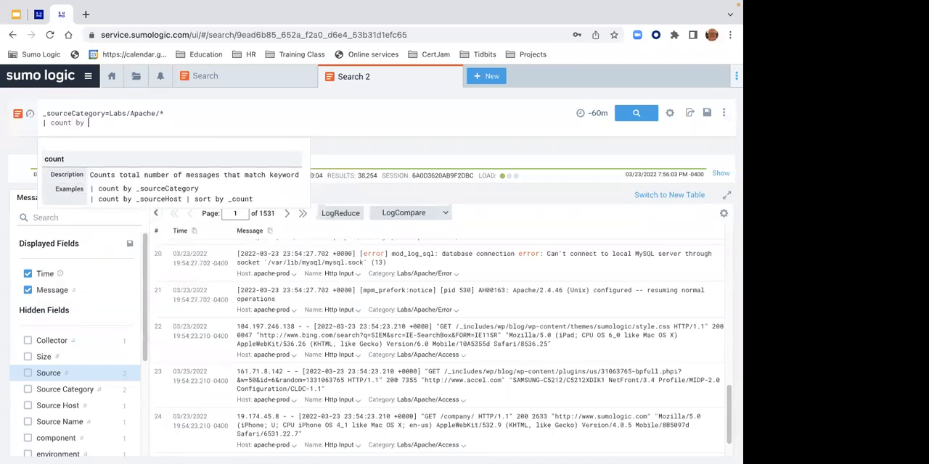
type("_source")
key("Return")
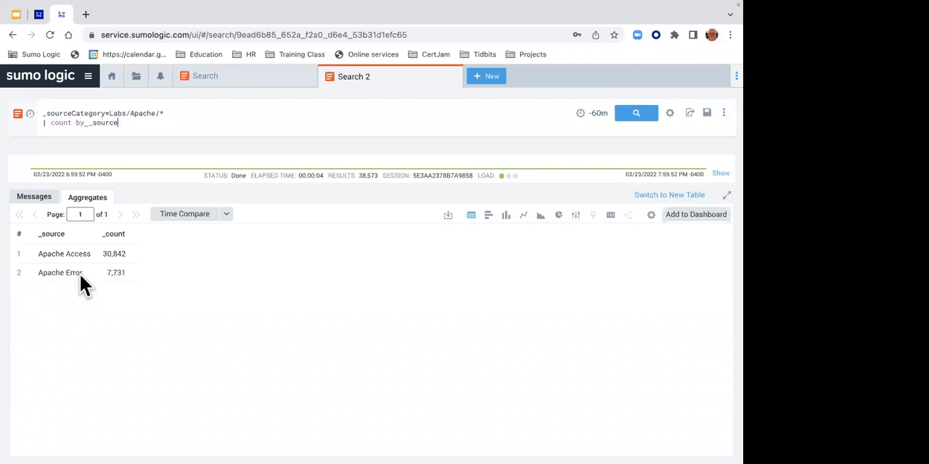
- Check the Lab 2 instructions for the parse regex task, and view the raw messages behind the count by _source search
left_click(41, 20)
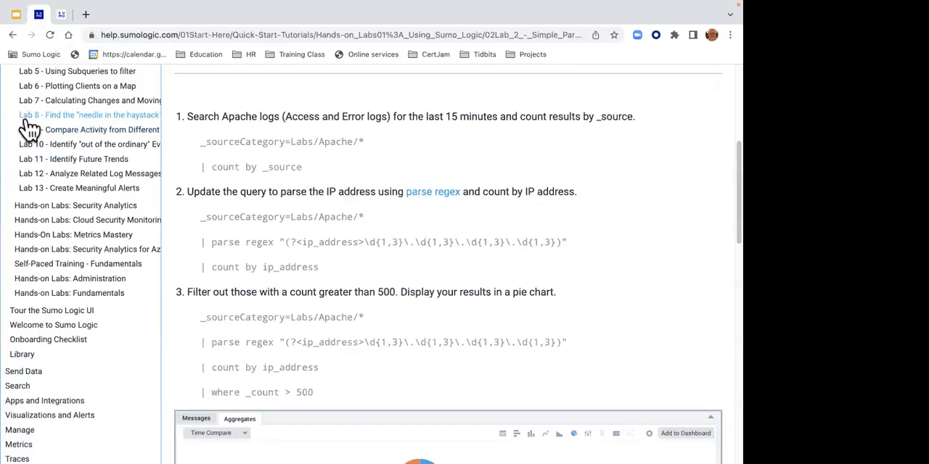
left_click(62, 15)
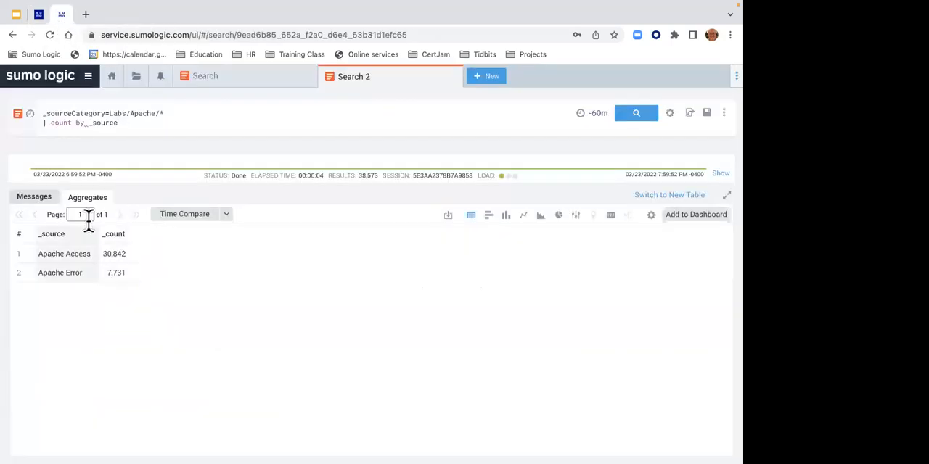
left_click(41, 200)
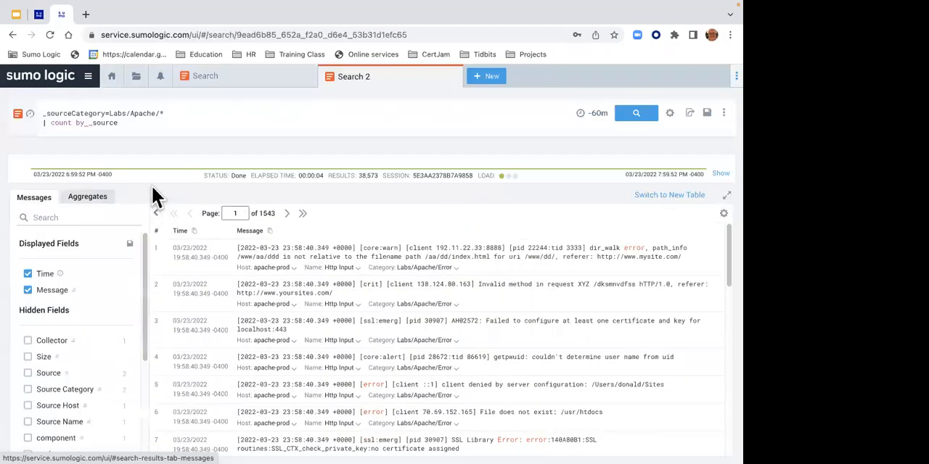
left_click(42, 129)
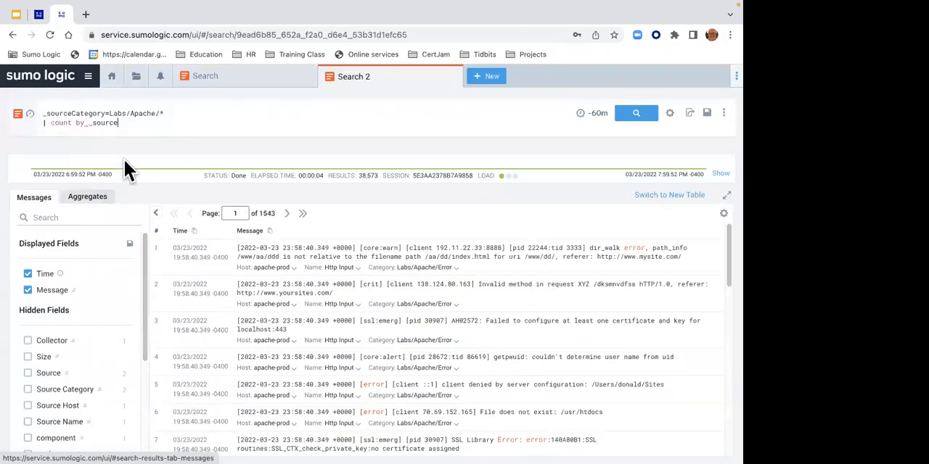
- Comment out the "| count by _source" line with //, rerun the query, and find a client IP address in the Labs/Apache/Access messages
left_click(42, 121)
type("//")
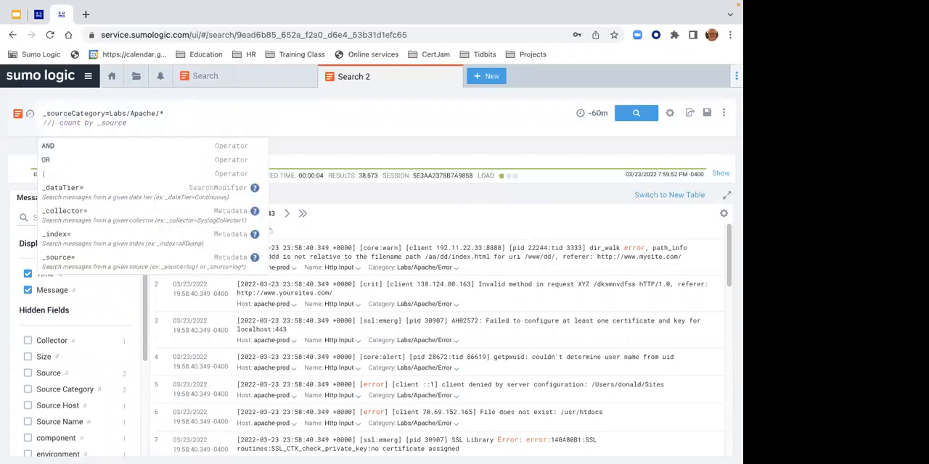
key("Return")
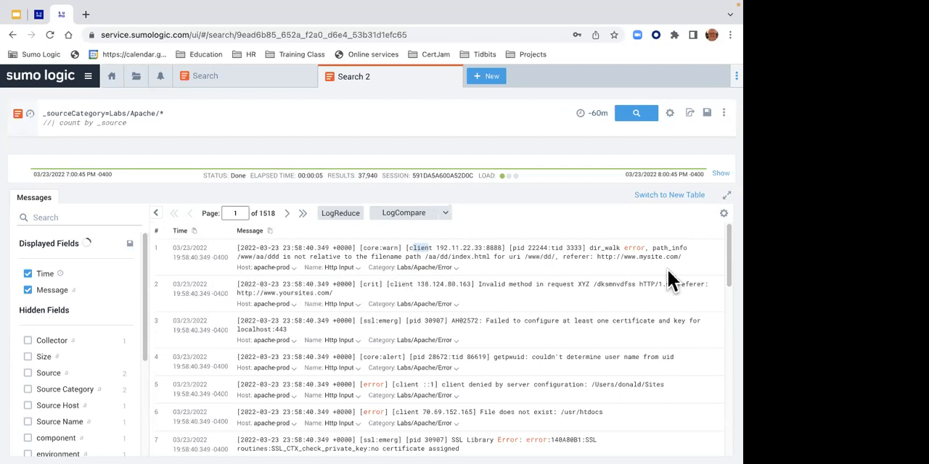
left_click_drag(725, 270, 719, 446)
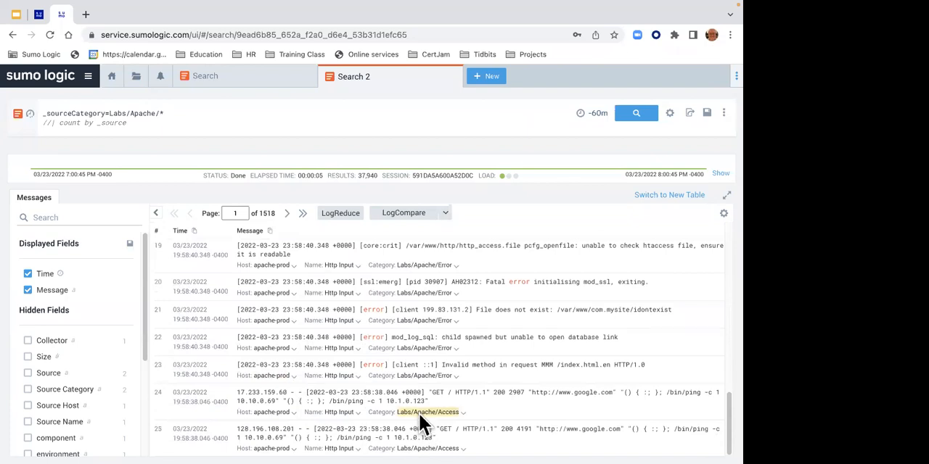
left_click_drag(234, 398, 288, 399)
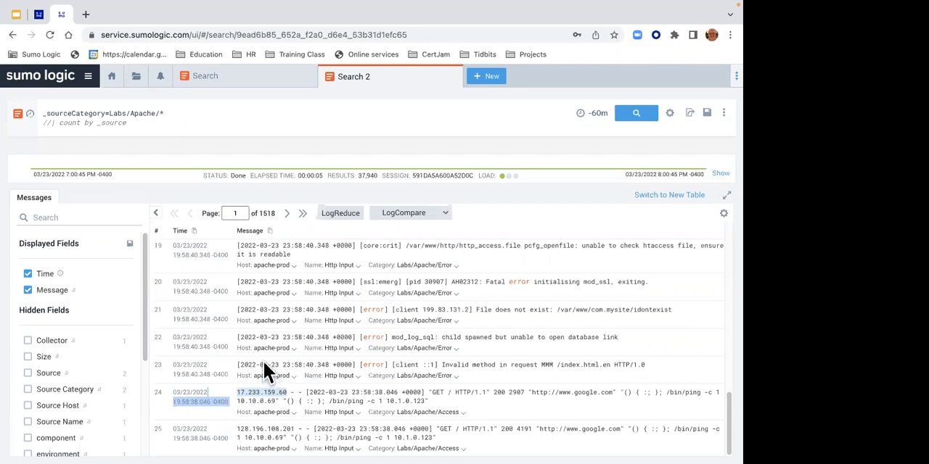
- Search Google for "regular expression syntax" in a new browser tab
left_click(86, 14)
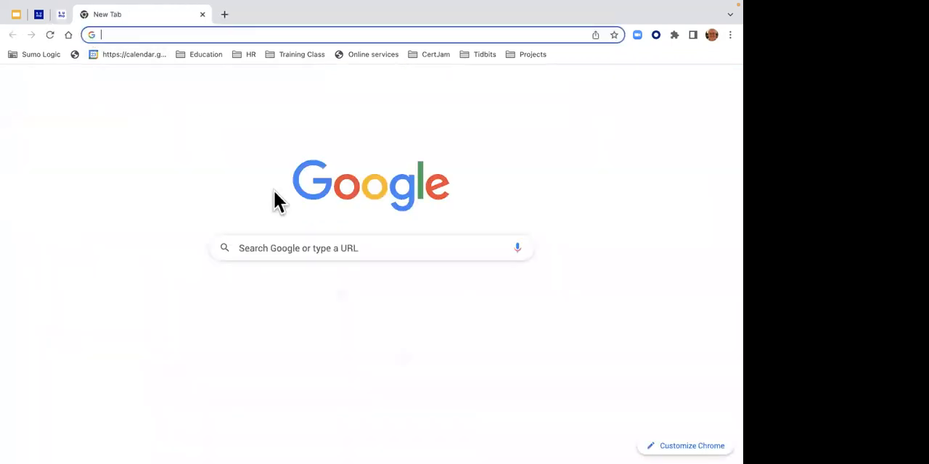
type("regulat")
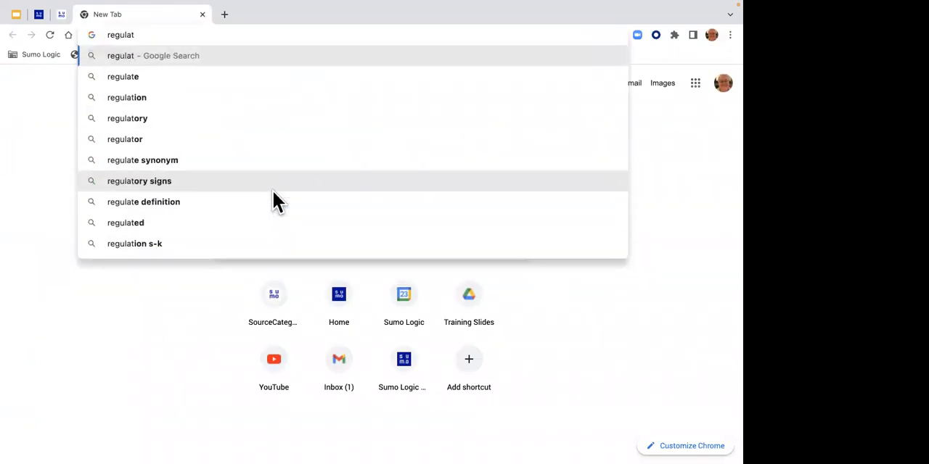
key("BackSpace")
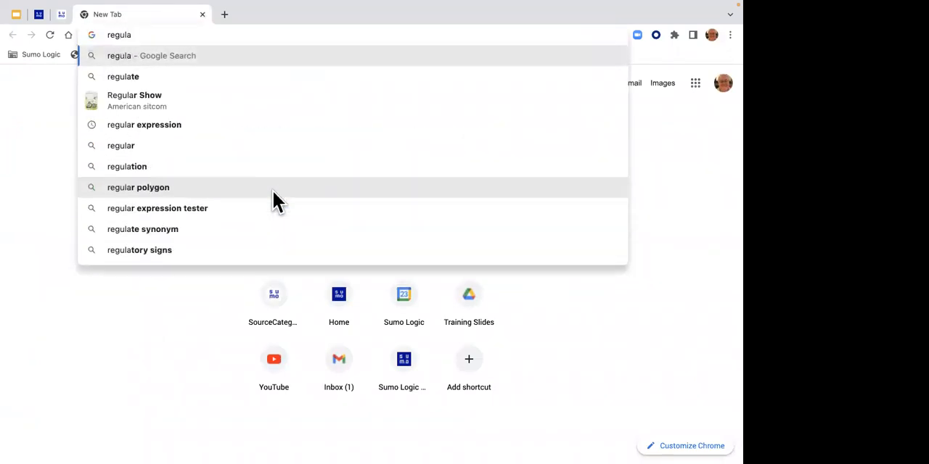
type("r expres")
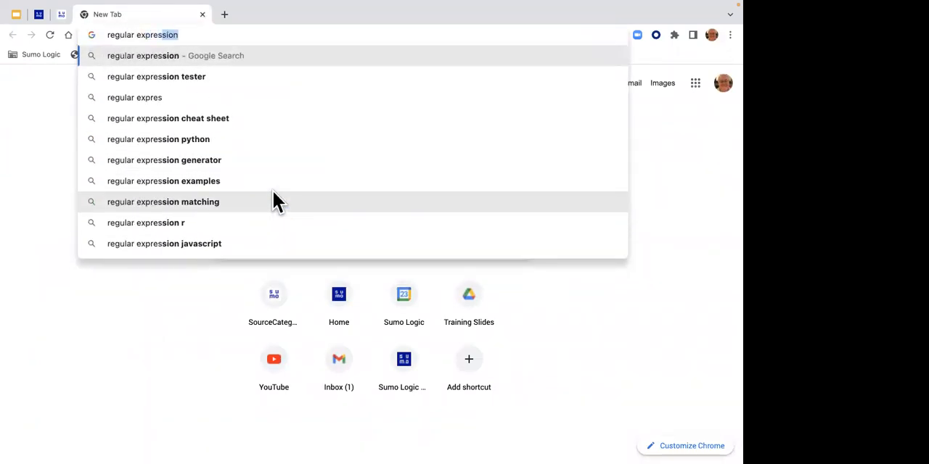
type("sion s")
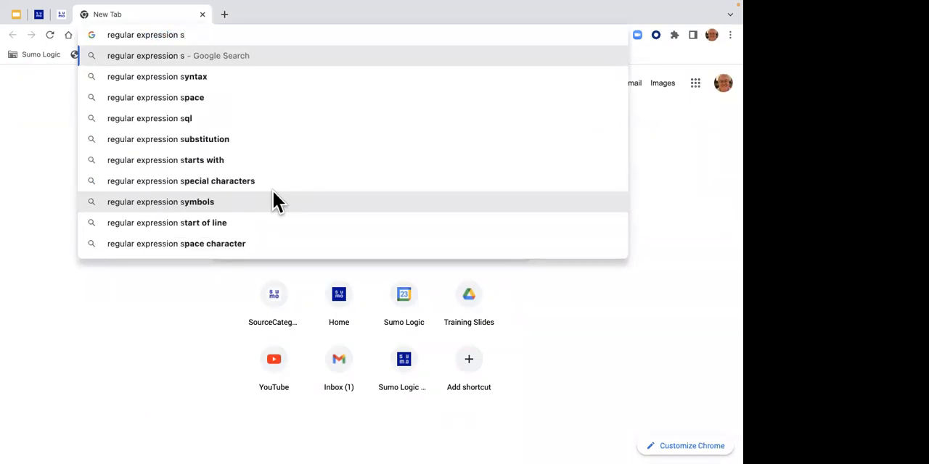
key("Down")
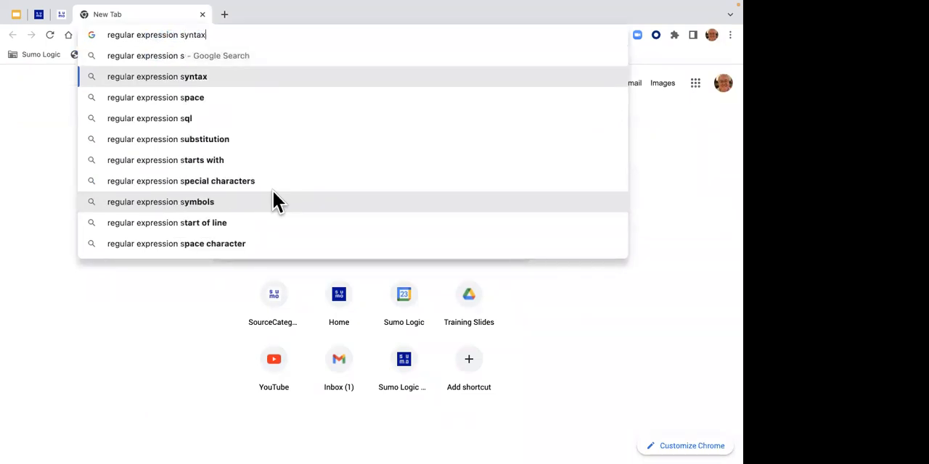
key("Return")
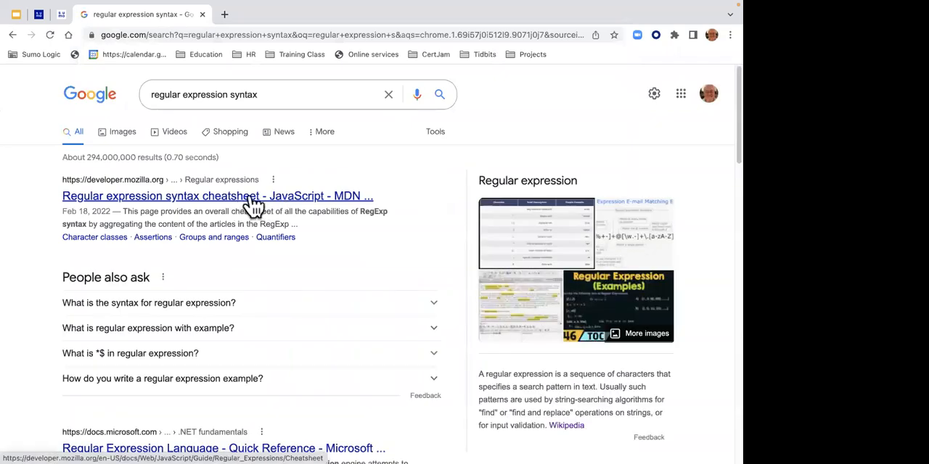
- Open the MDN Regular expression syntax cheatsheet, skim its character classes and assertions, and close the page
left_click(249, 198)
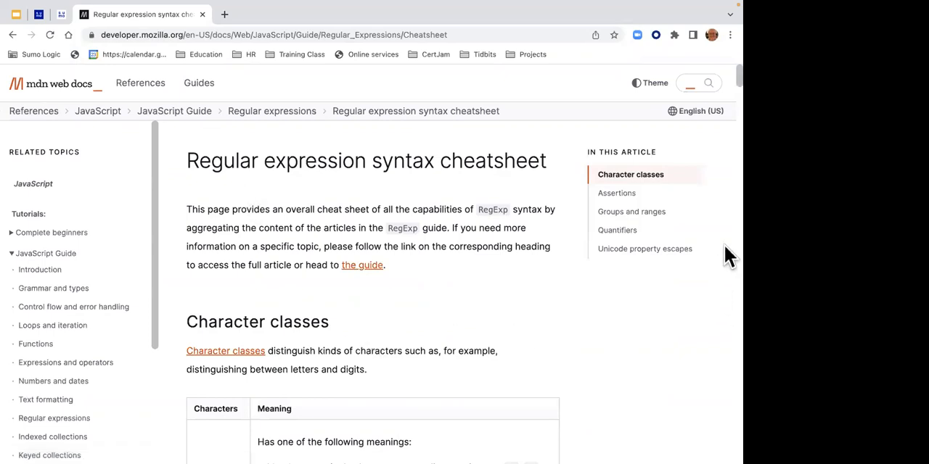
scroll(724, 81, "down", 10)
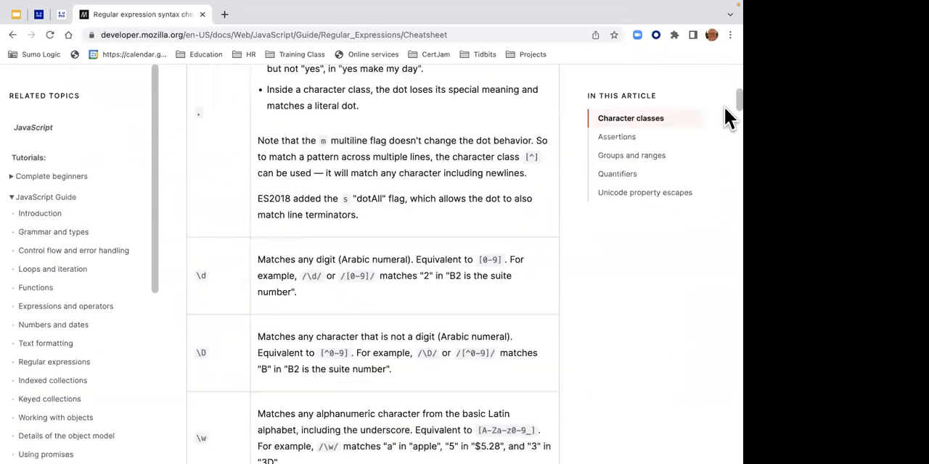
scroll(727, 128, "down", 15)
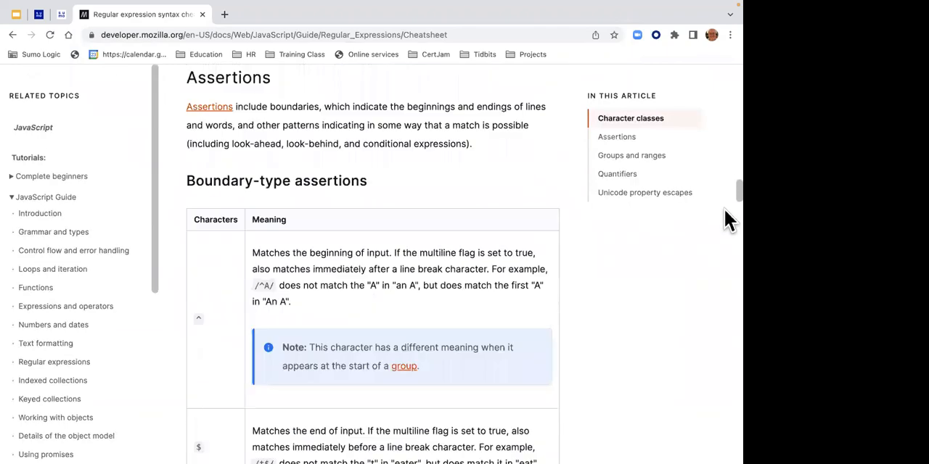
scroll(727, 249, "down", 6)
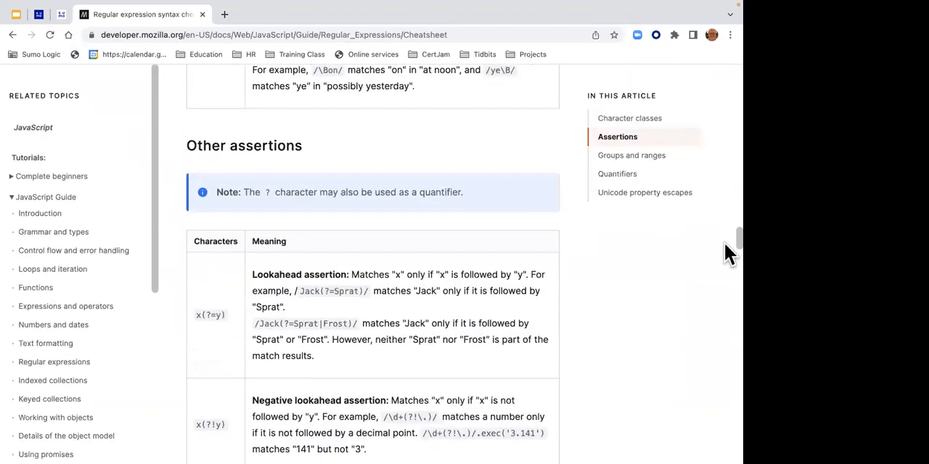
scroll(724, 243, "up", 20)
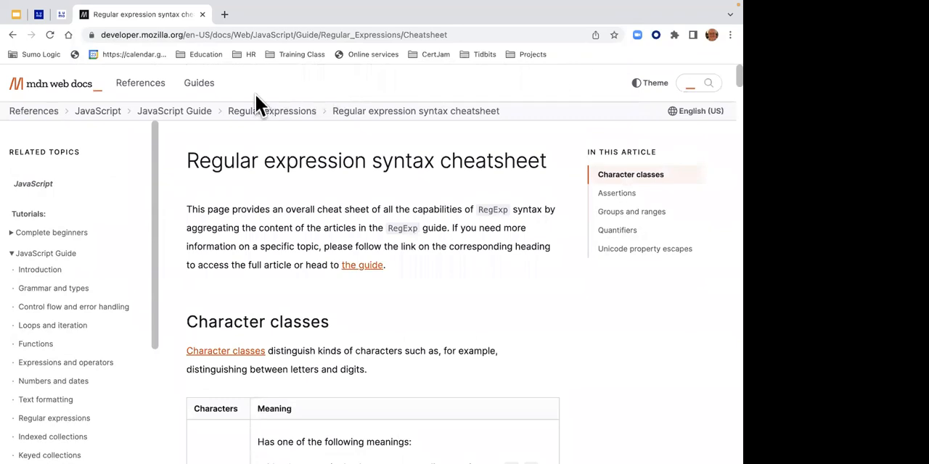
left_click(202, 15)
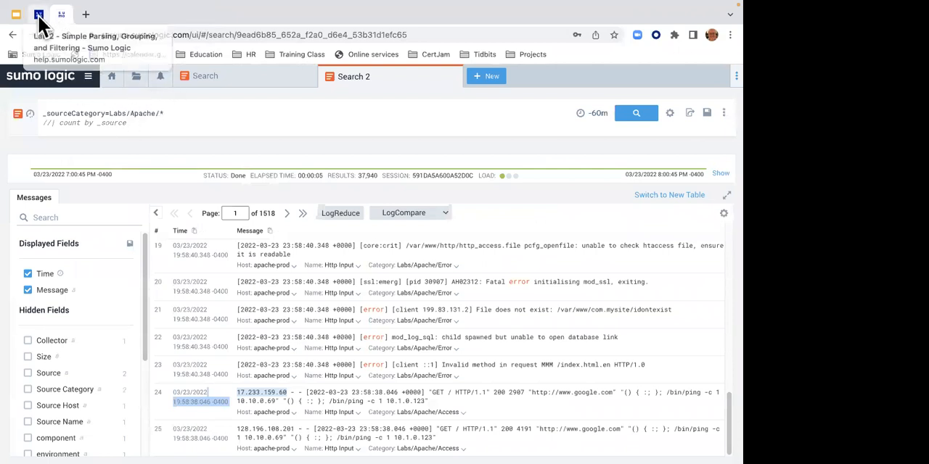
- Return to the Lab 2 instructions and examine the digit pattern and ip_address field name in the parse regex line
left_click(40, 16)
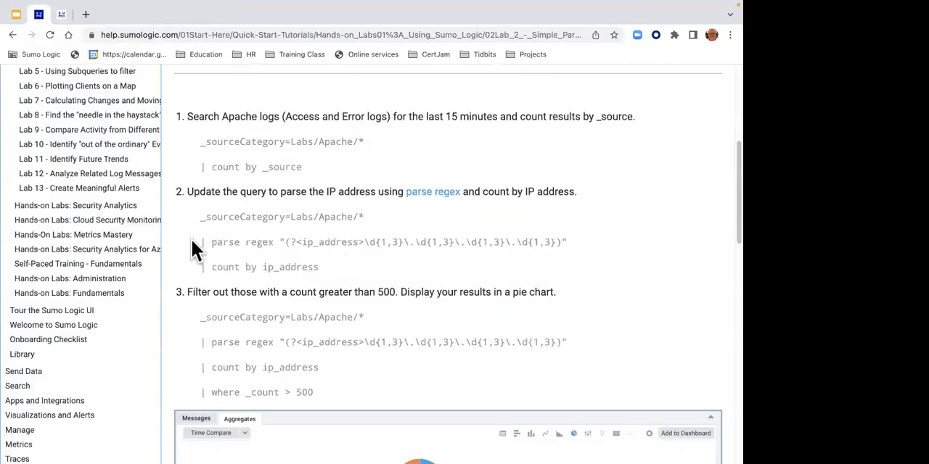
left_click_drag(193, 243, 568, 247)
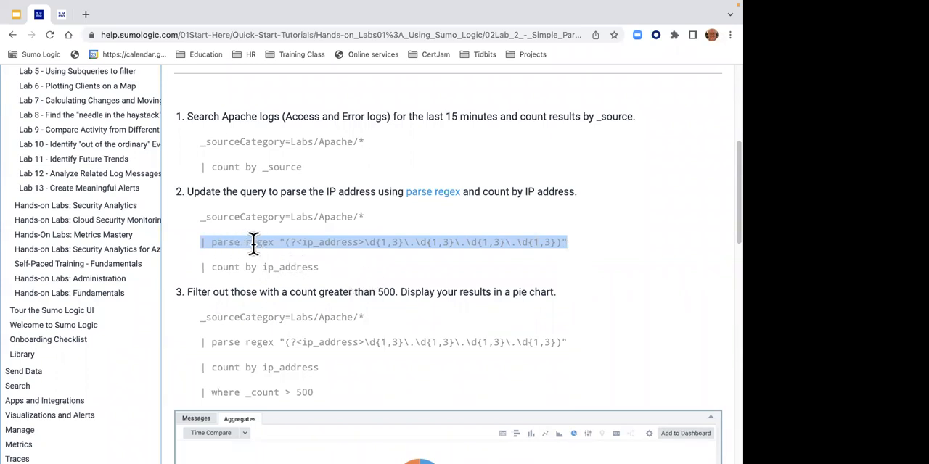
left_click(374, 244)
left_click_drag(370, 243, 557, 242)
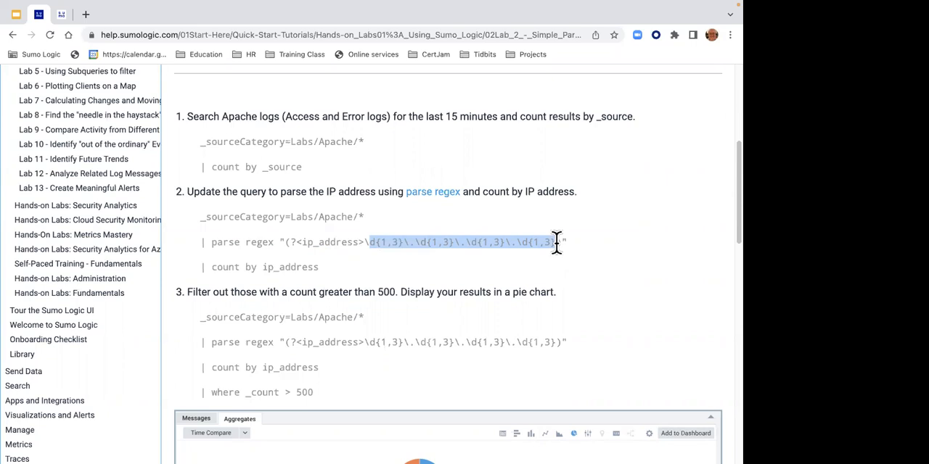
left_click(300, 243)
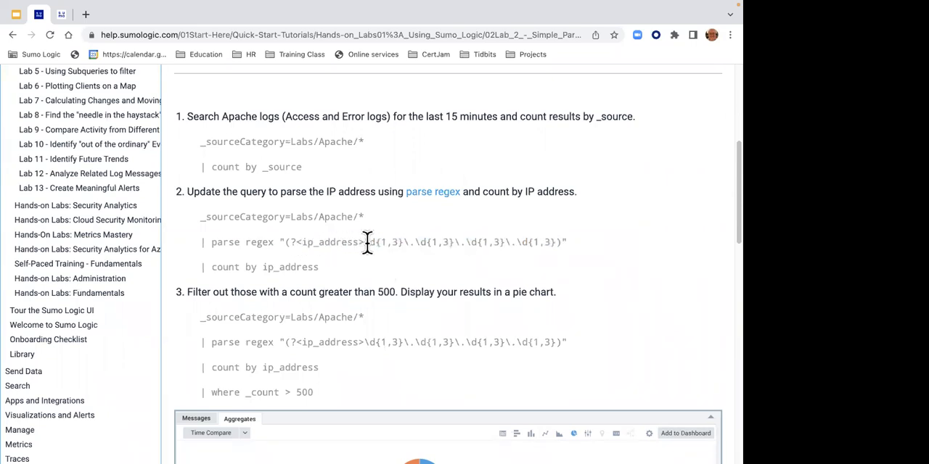
- Copy the line | parse regex "(?<ip_address>\d{1,3}\.\d{1,3}\.\d{1,3}\.\d{1,3})" from Lab 2 into the Apache query below the commented line and run it
left_click_drag(202, 241, 574, 251)
key("super+c")
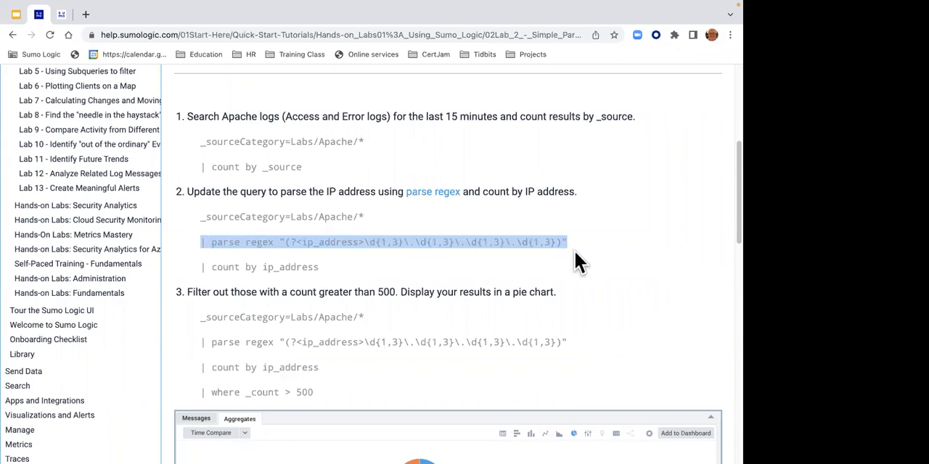
right_click(505, 244)
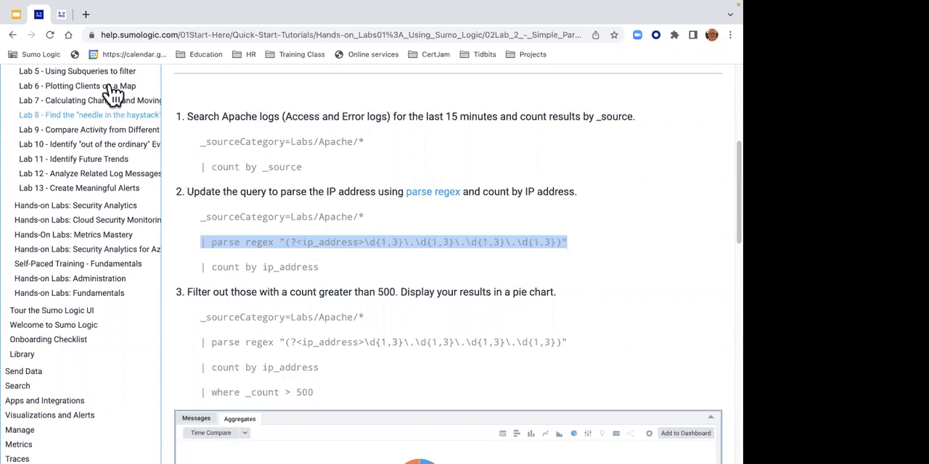
left_click(61, 14)
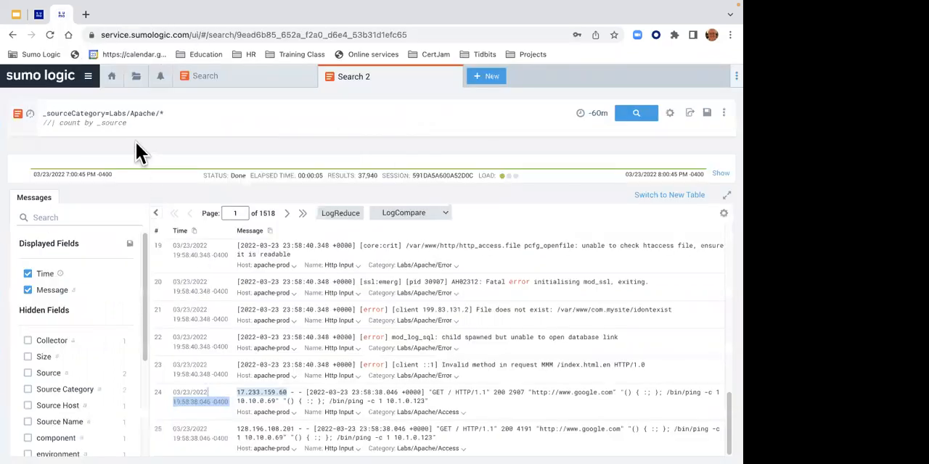
left_click(146, 129)
key("Return")
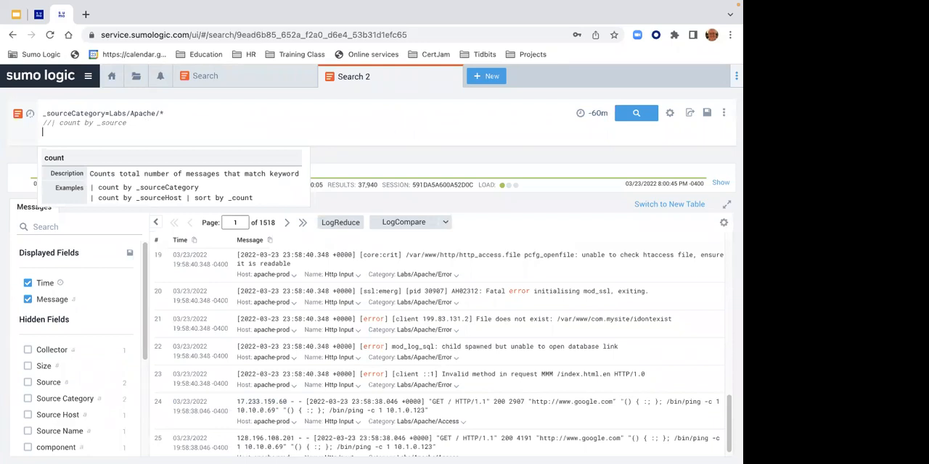
key("super+v")
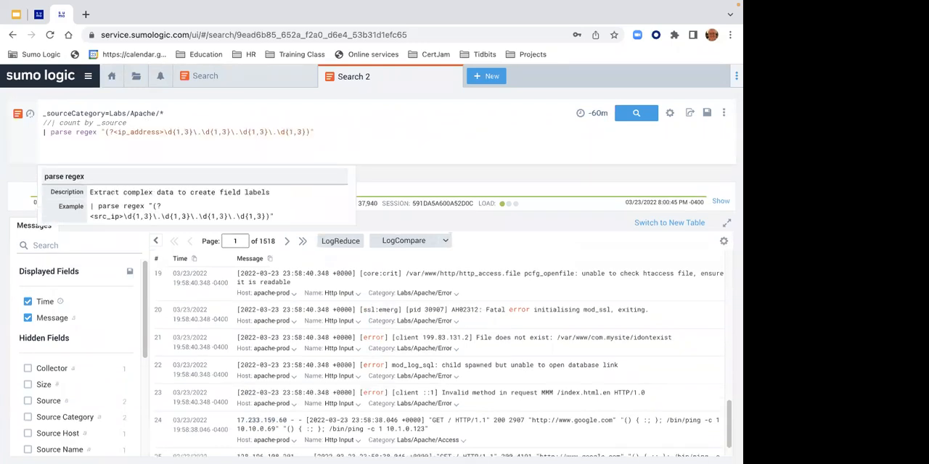
key("Return")
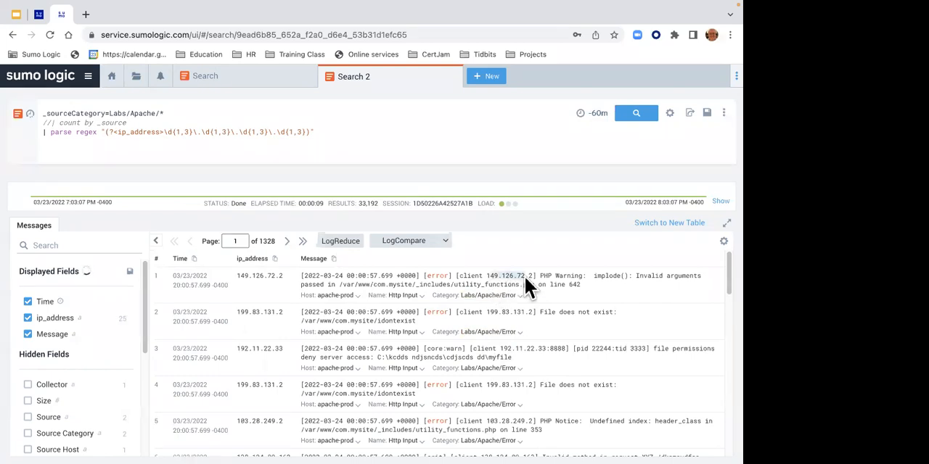
- Compare the parsed ip_address values with the addresses in the Error and Access messages on the first two result pages
left_click_drag(237, 276, 284, 276)
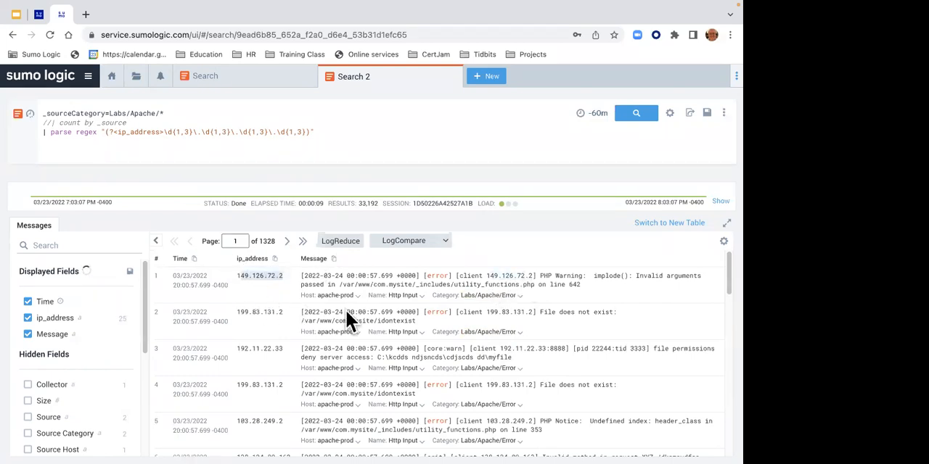
double_click(491, 312)
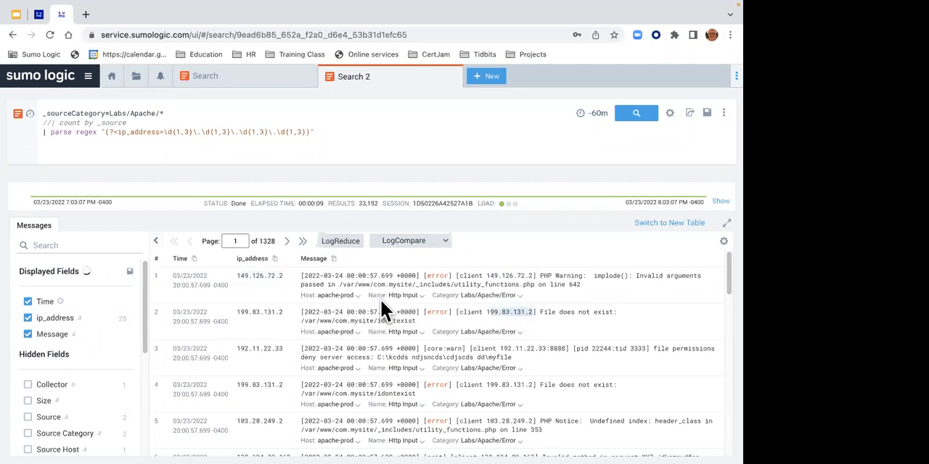
left_click_drag(239, 313, 283, 312)
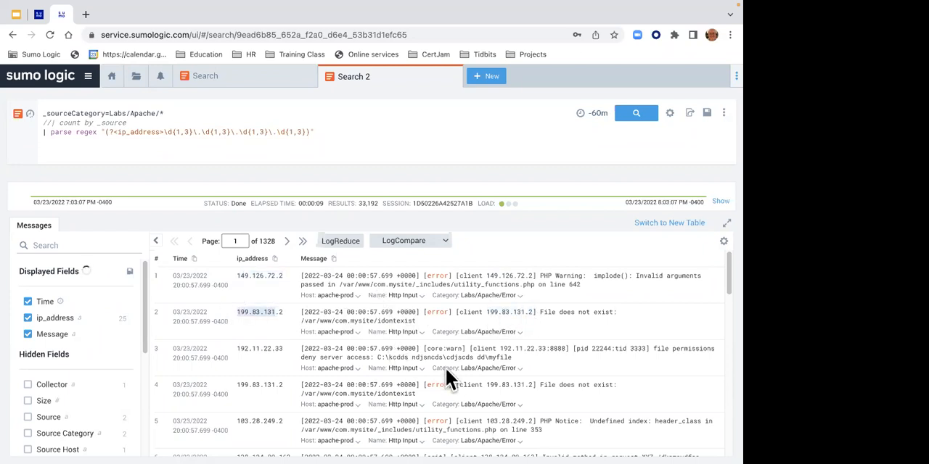
left_click_drag(725, 288, 728, 450)
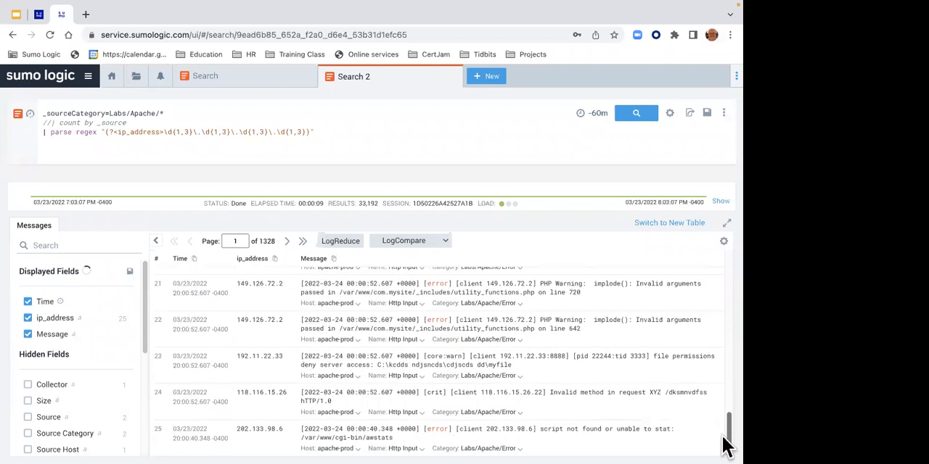
left_click(290, 242)
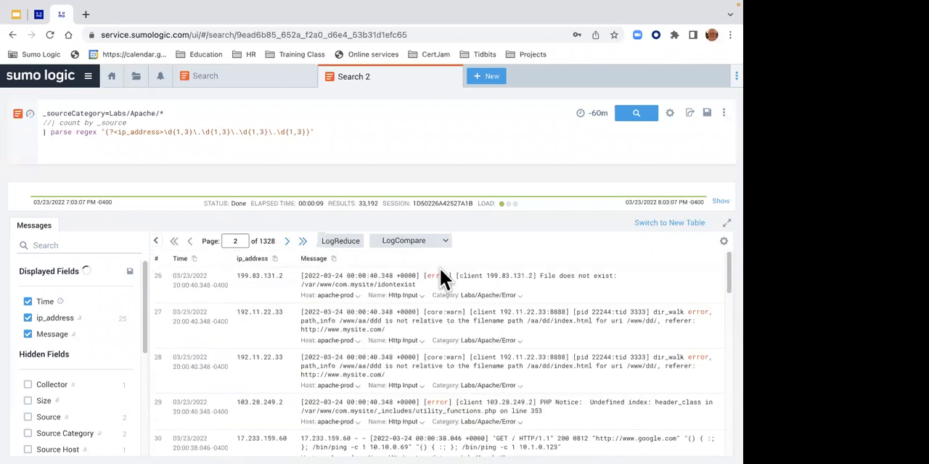
left_click_drag(724, 280, 727, 369)
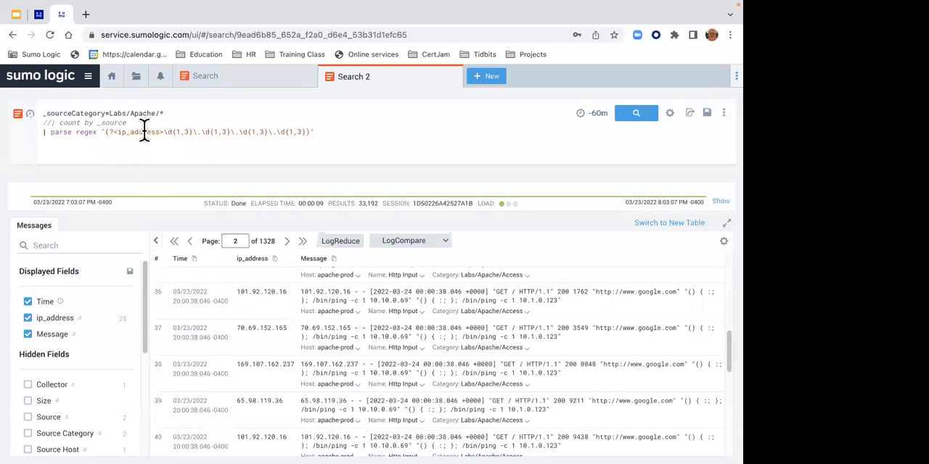
- Add the line | count by ip_address below the parse regex line of the Apache query and run the search
left_click(325, 132)
key("shift+Return")
type("| oun")
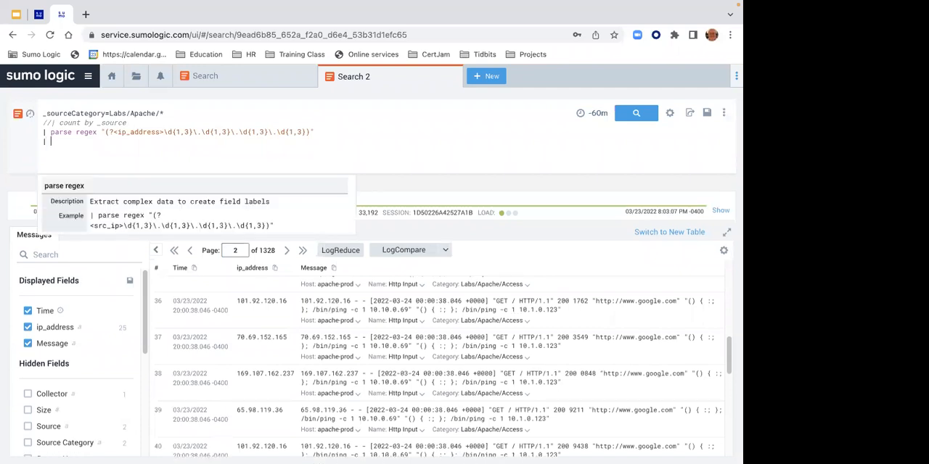
key("BackSpace")
key("BackSpace")
key("BackSpace")
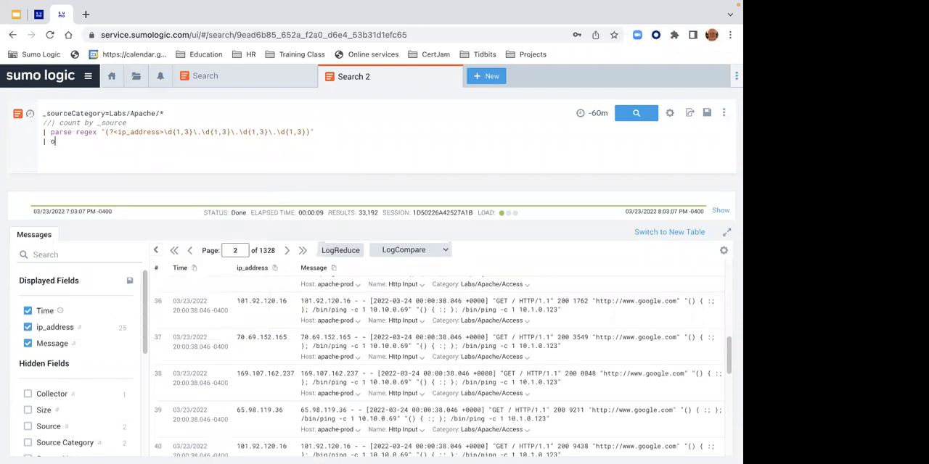
type("count by ")
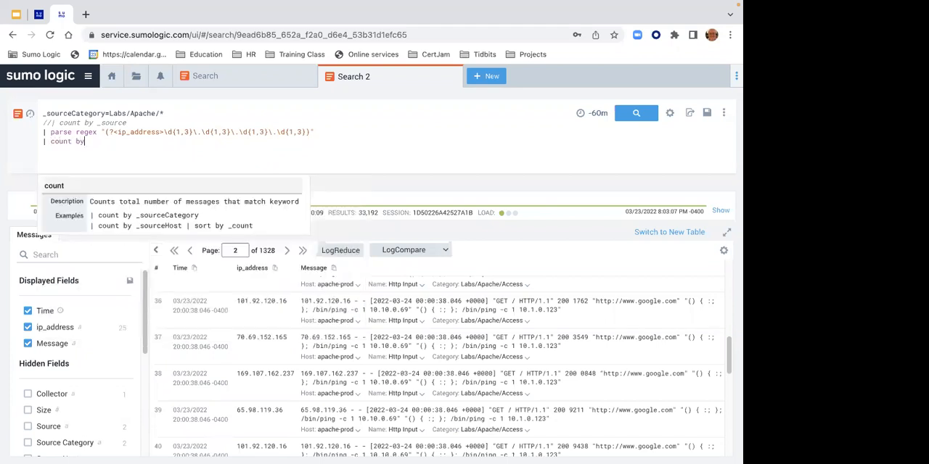
type("ip_address")
key("Return")
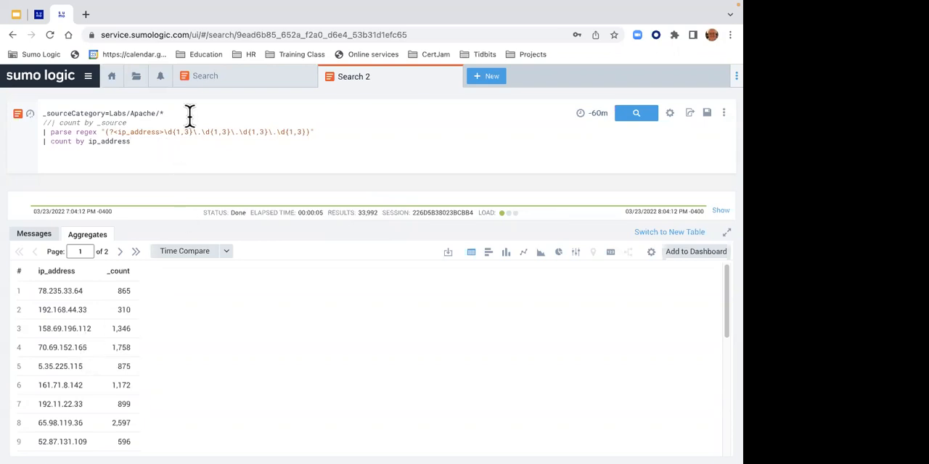
- Sort the aggregated IP addresses by _count in descending order
left_click(120, 273)
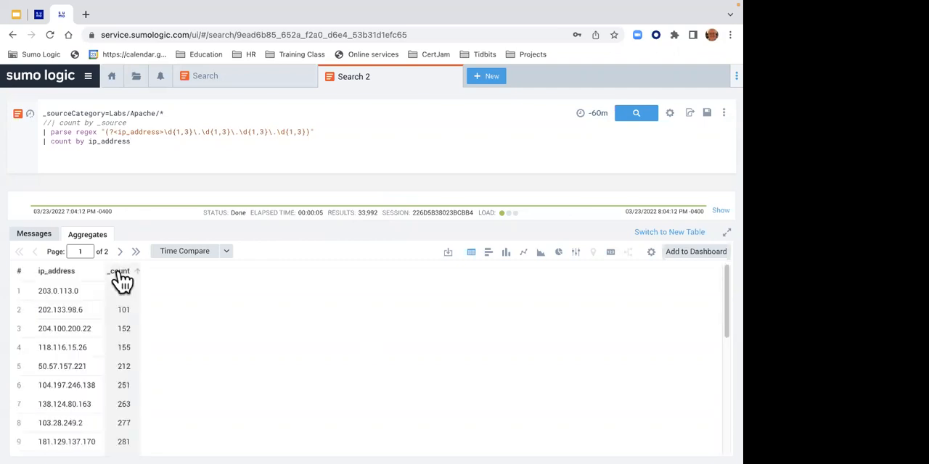
left_click(118, 273)
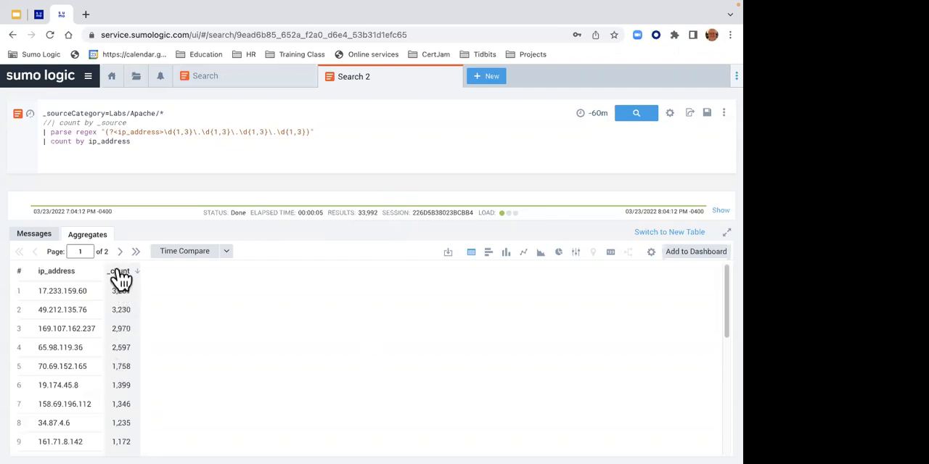
left_click(118, 274)
left_click(118, 276)
- Check Lab 2's step 3, then append the filter line | where _count > 1000 to the Apache query and run it
left_click(38, 14)
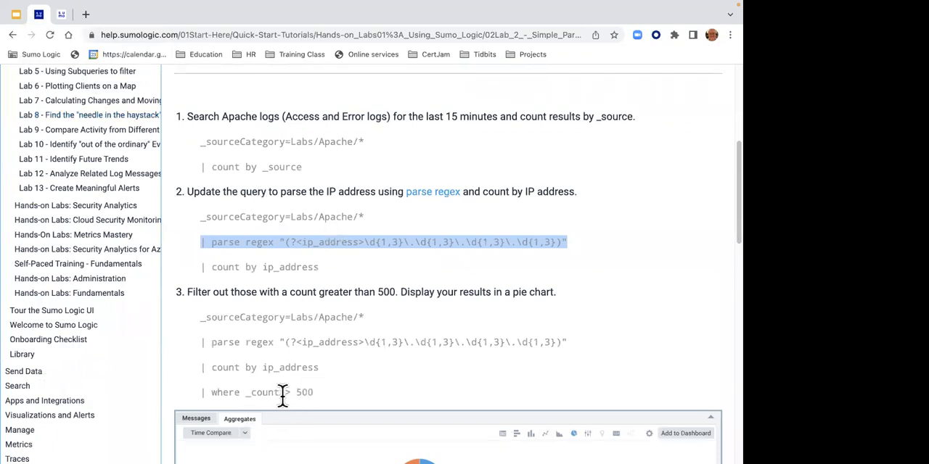
left_click(61, 14)
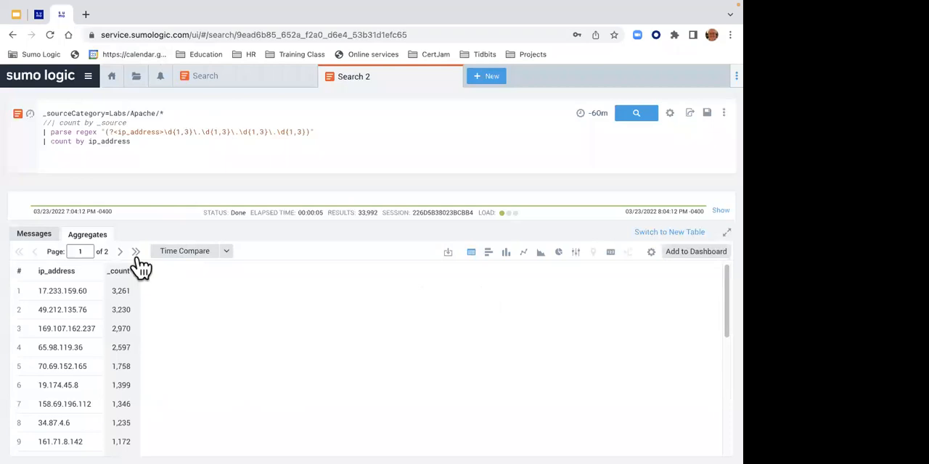
left_click(149, 143)
key("Return")
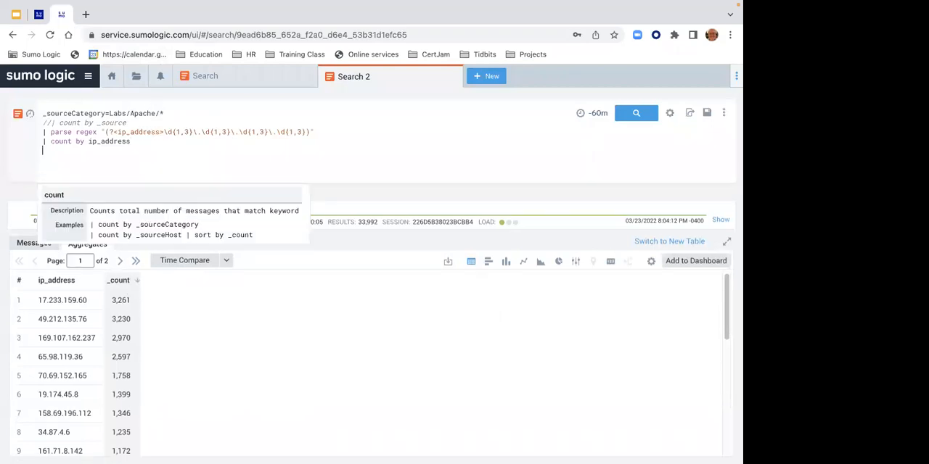
type("| ")
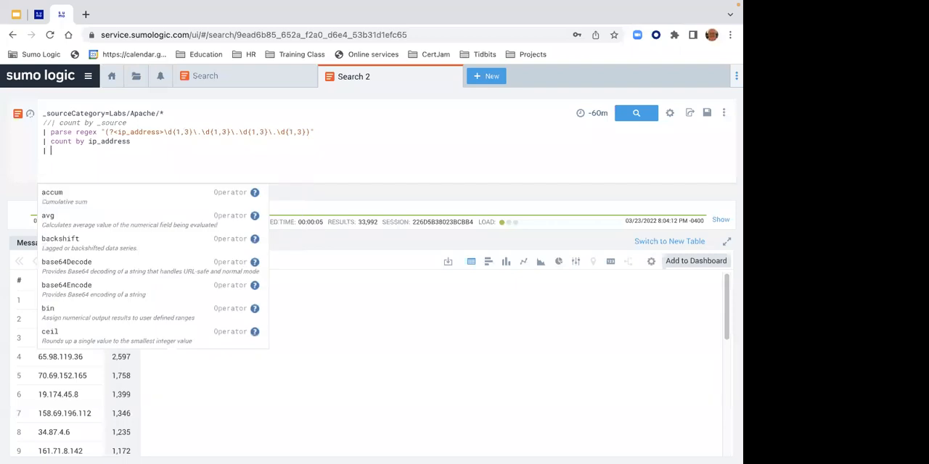
type("where _count")
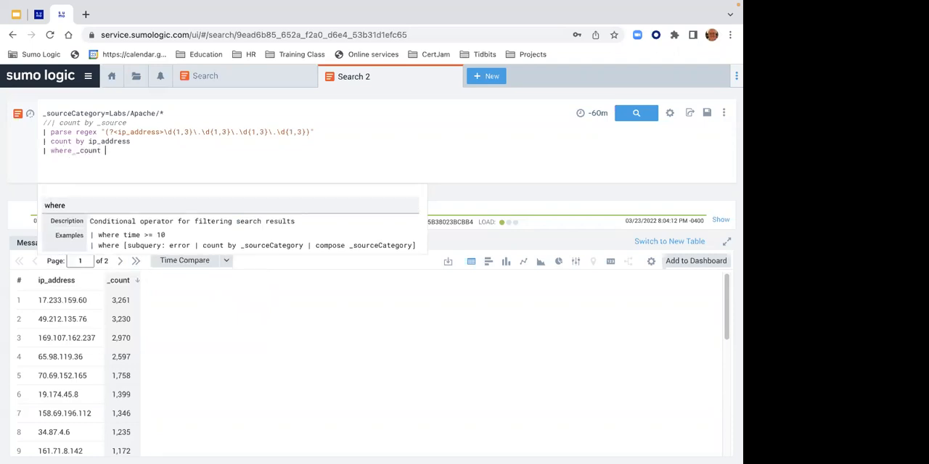
type(" > 199")
key("BackSpace")
key("BackSpace")
type("00")
key("BackSpace")
key("BackSpace")
type("000")
key("Return")
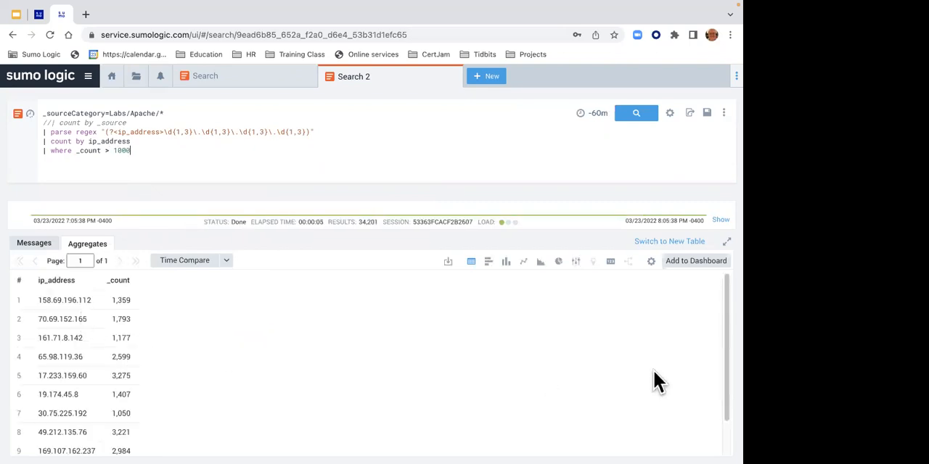
- Set the _count threshold in the where line to 2000 and rerun the search
left_click_drag(724, 358, 704, 326)
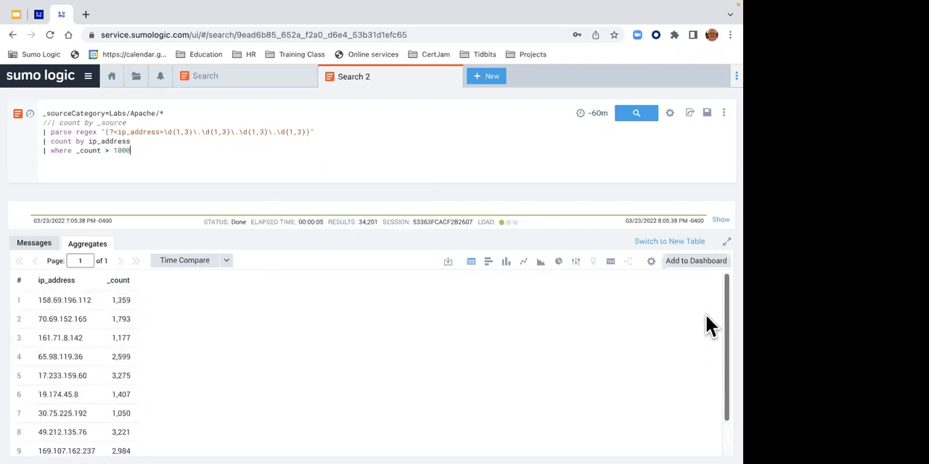
left_click(117, 151)
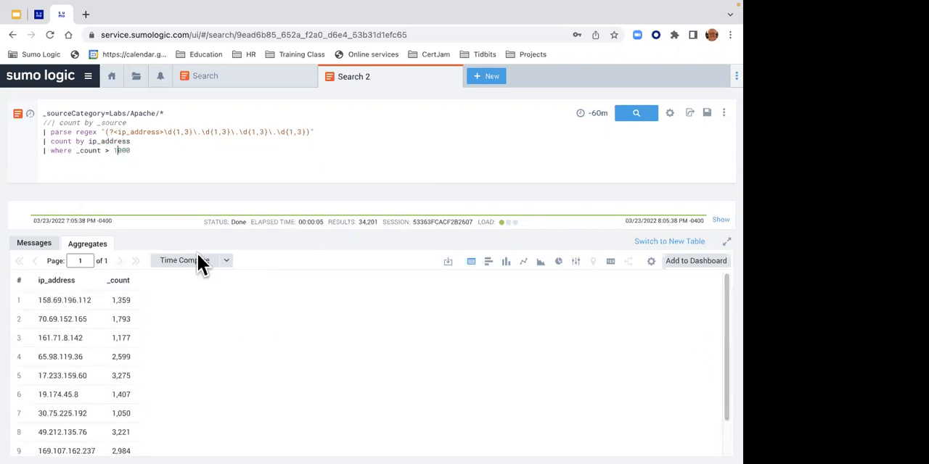
key("BackSpace")
type("2")
key("Return")
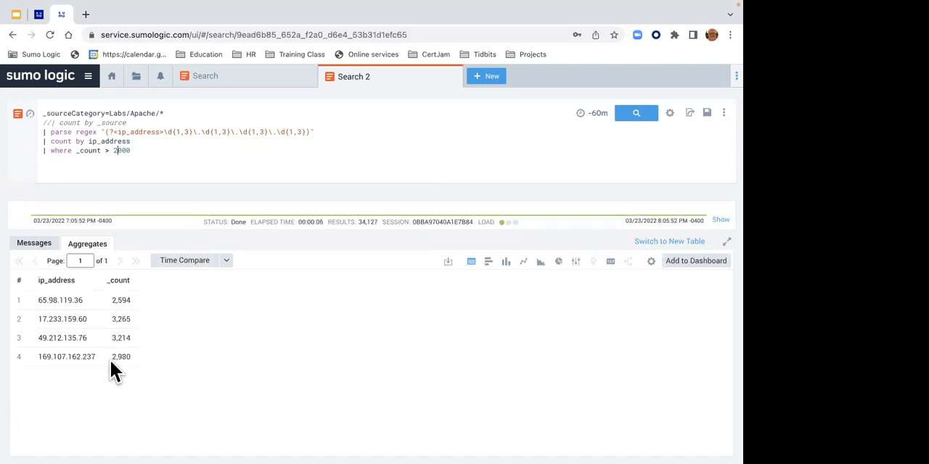
- View the filtered IP address counts as a pie chart and return to the table view
left_click(558, 262)
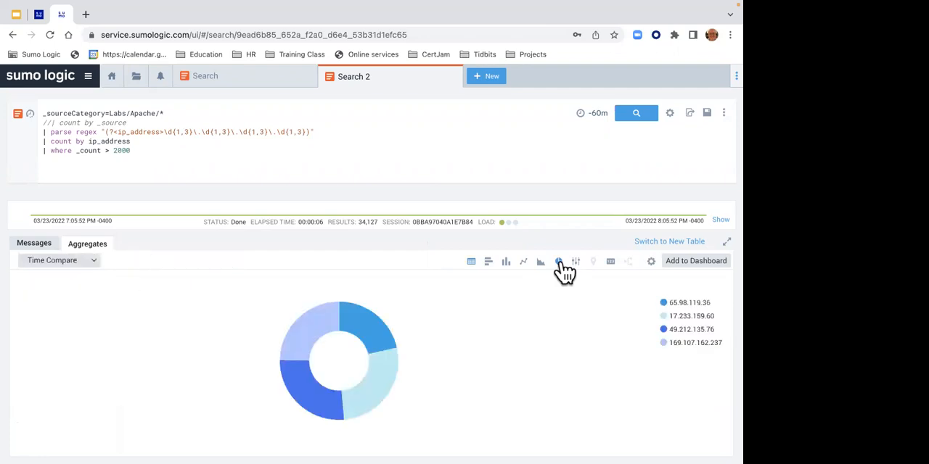
left_click(470, 261)
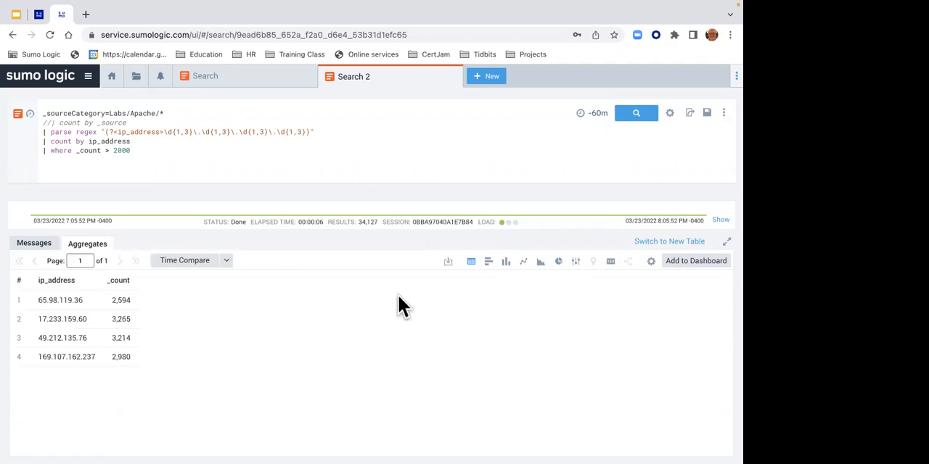
- Examine Lab 2's step 4 query for the top 10 source IP addresses by bandwidth usage and open Lab 3 - Parsing Options
left_click(38, 14)
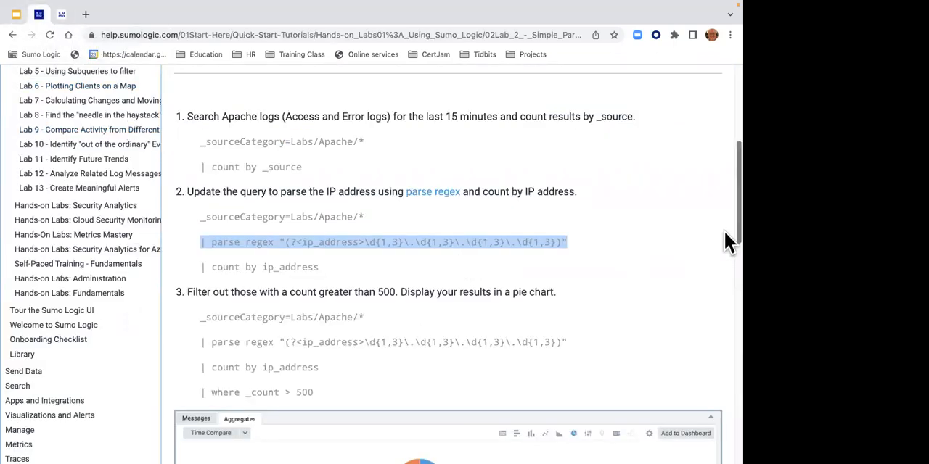
left_click_drag(726, 254, 724, 335)
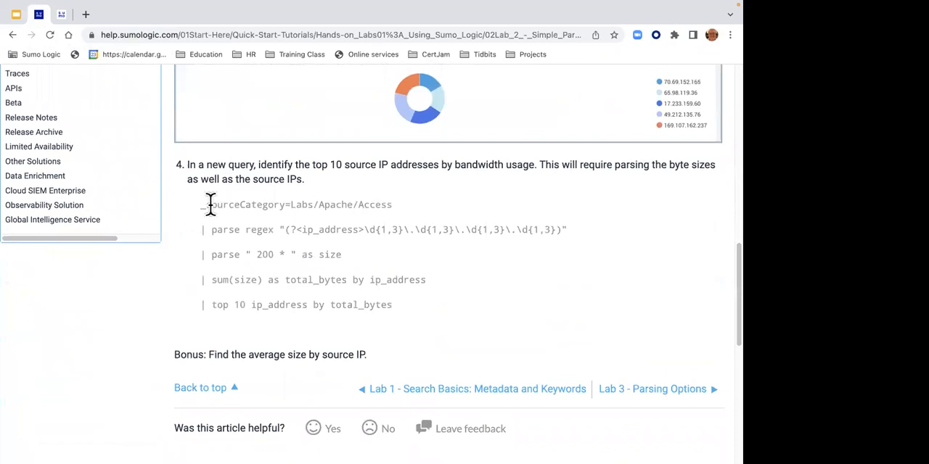
left_click_drag(196, 205, 338, 274)
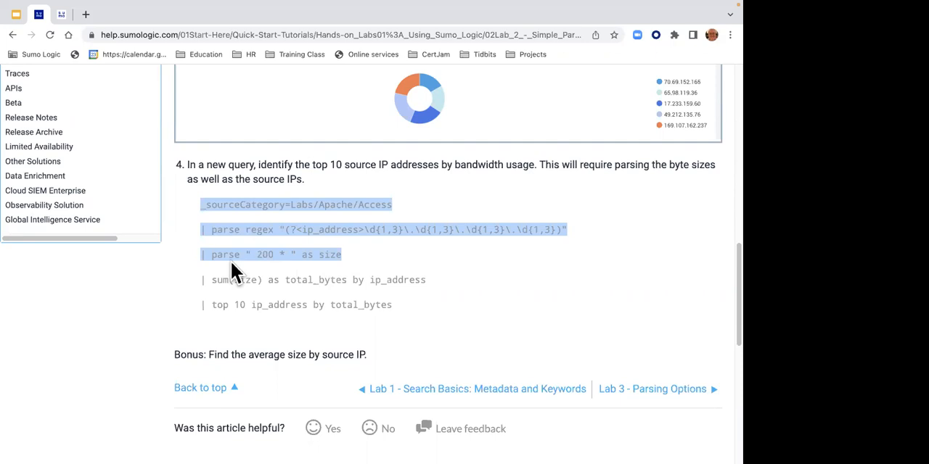
left_click(353, 276)
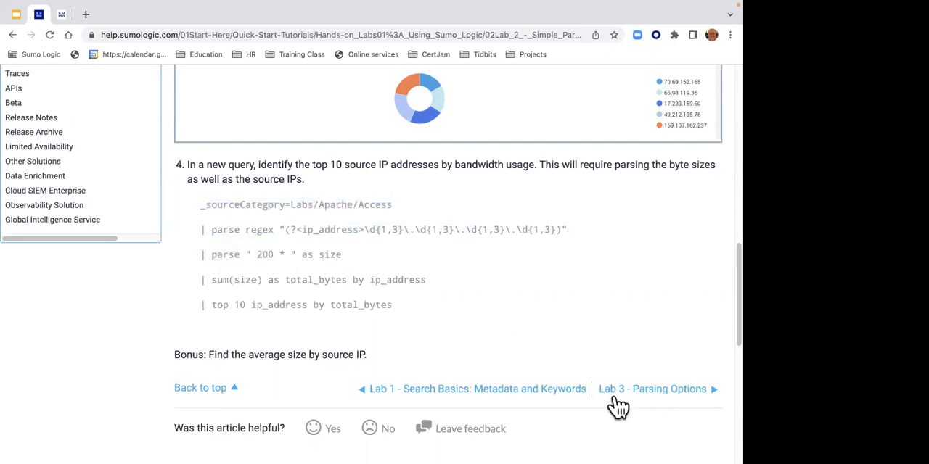
left_click(617, 392)
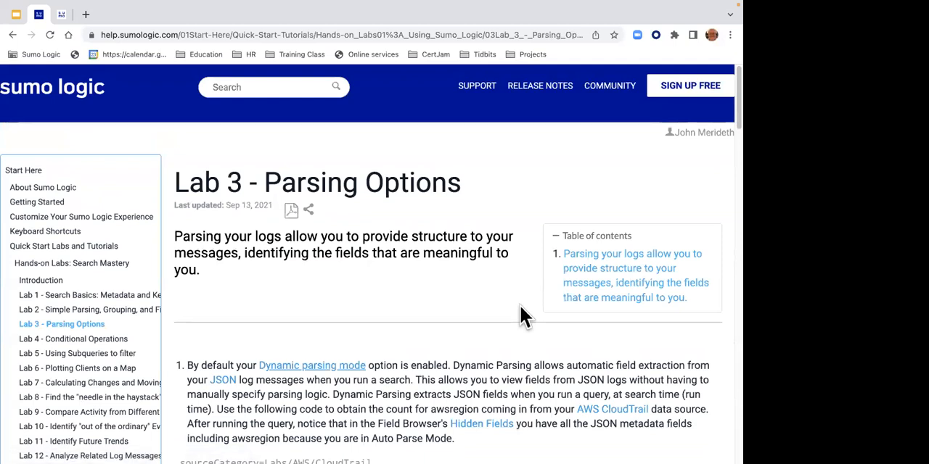
- Open the bookmarked 5 Minute Timer YouTube video from the Training Class folder in a new browser tab
left_click(85, 16)
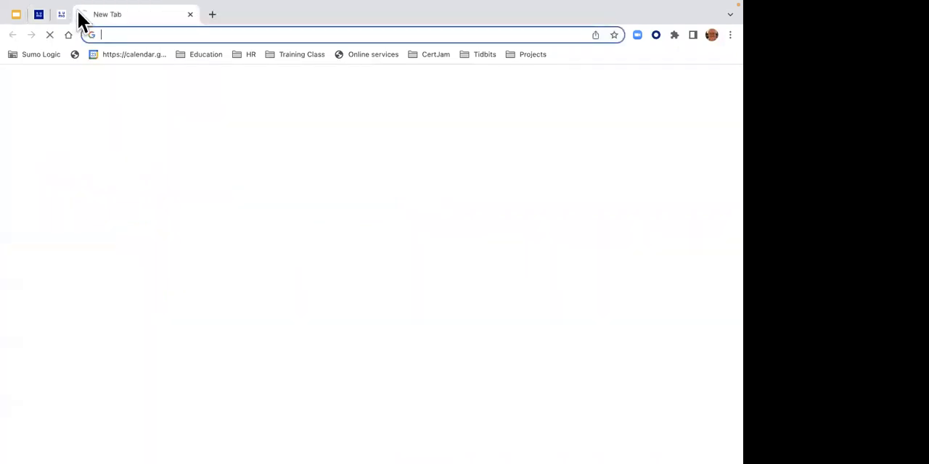
left_click(304, 53)
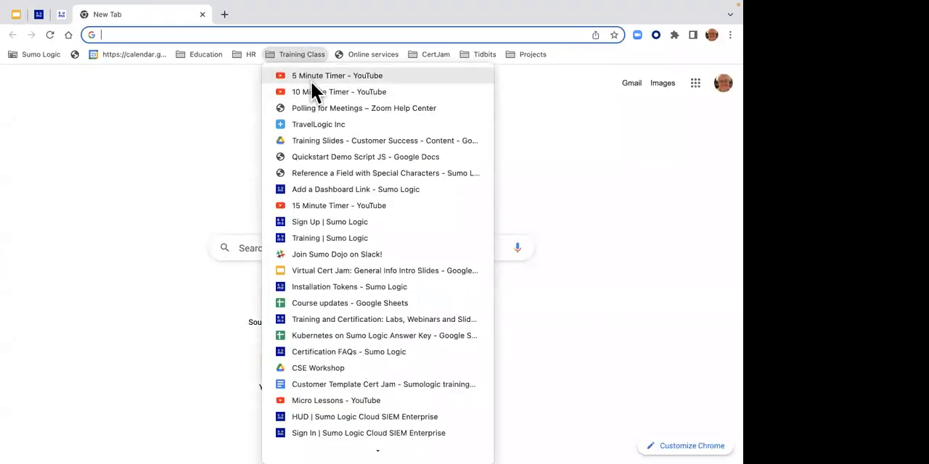
left_click(310, 77)
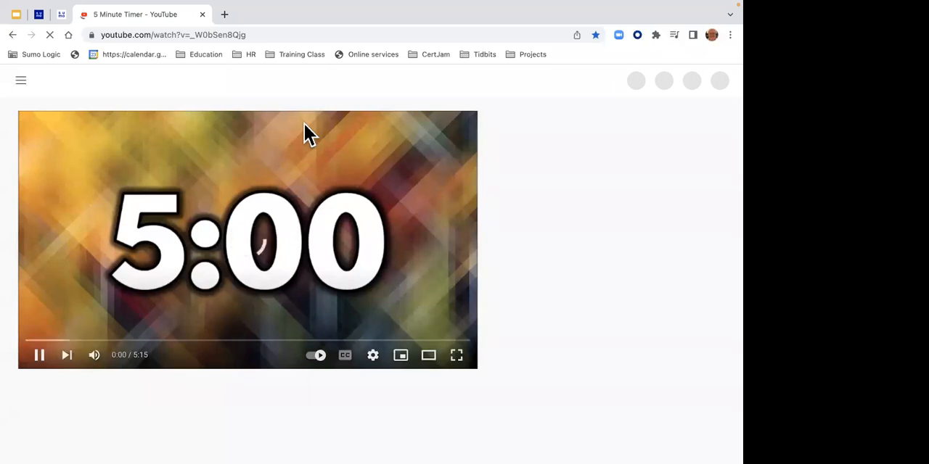
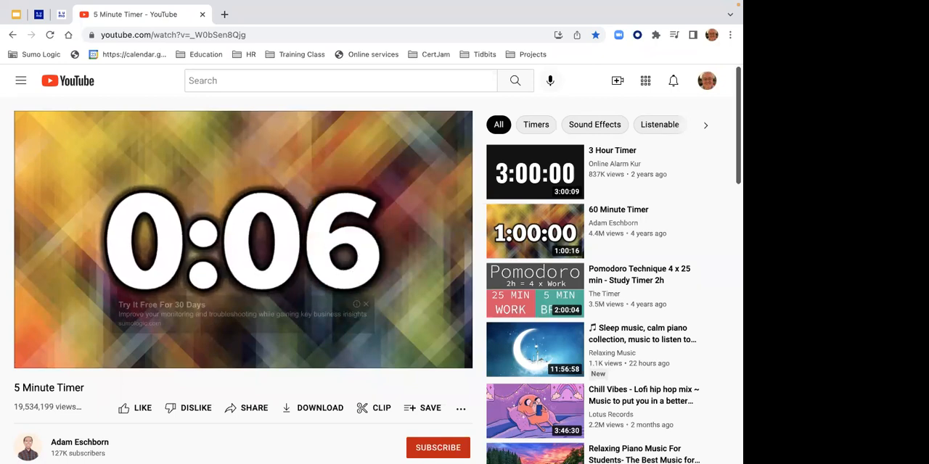
- Pause the 5 Minute Timer video, close its browser tab and switch to the Sumo Logic search page
left_click(317, 185)
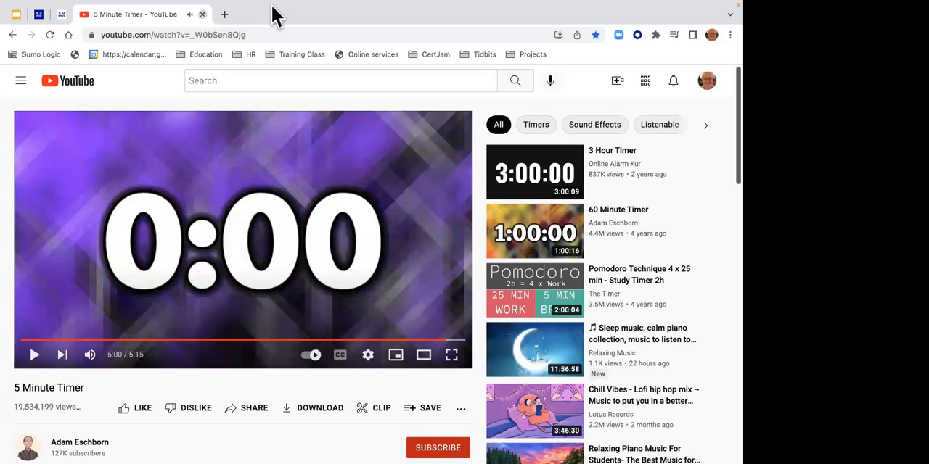
key("super+w")
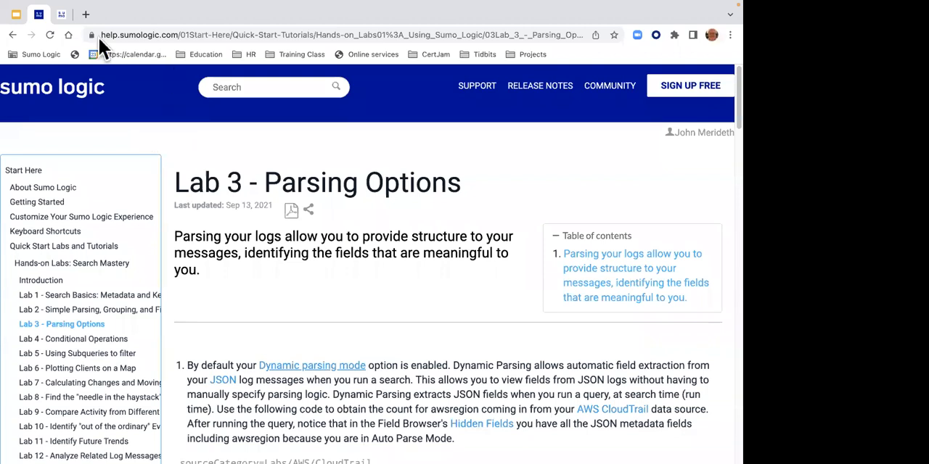
left_click(62, 15)
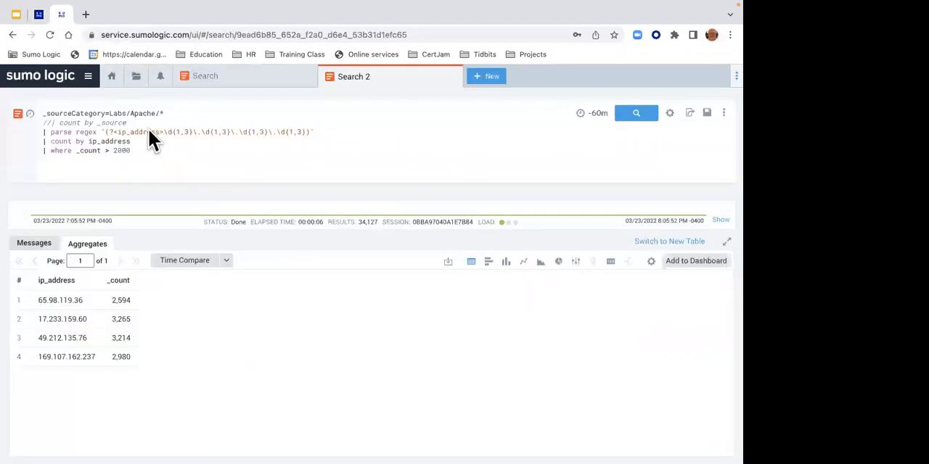
- Open the account's Preferences page and review its access keys and My Preferences settings
left_click(58, 83)
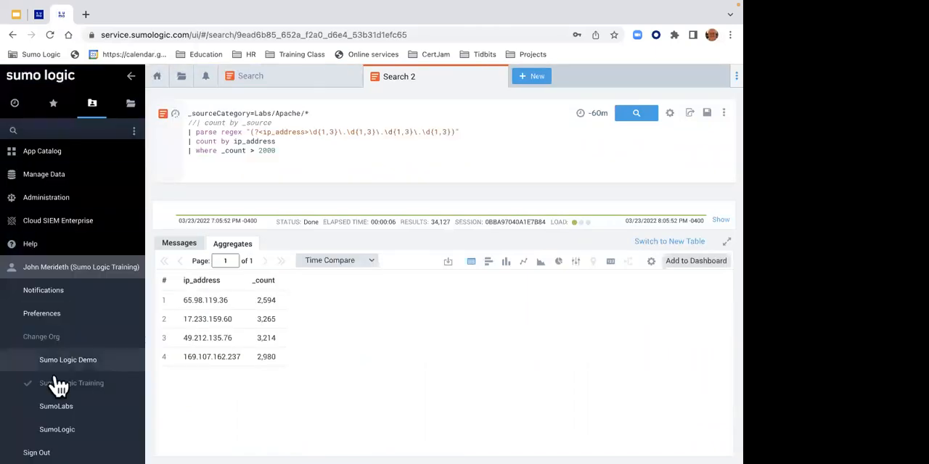
left_click(56, 269)
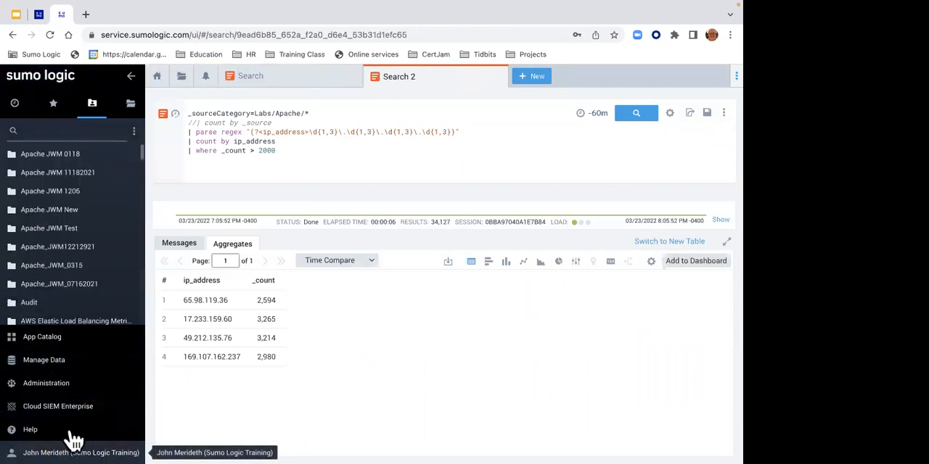
left_click(52, 447)
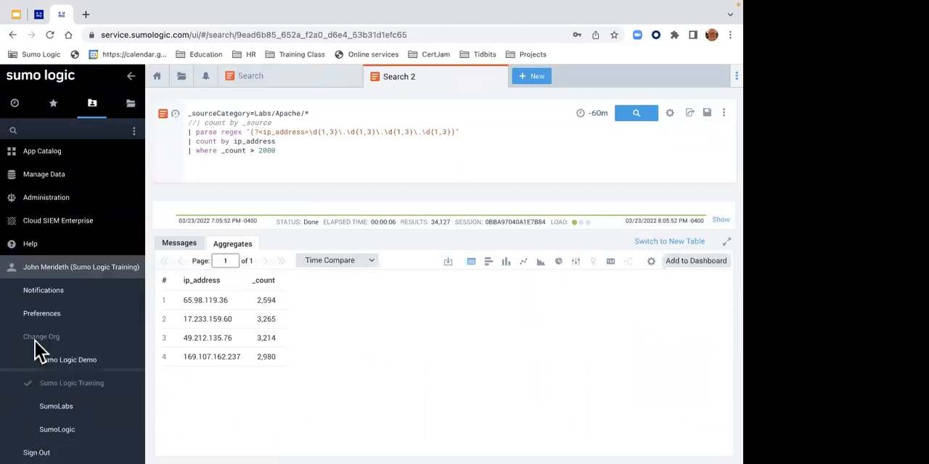
left_click(37, 316)
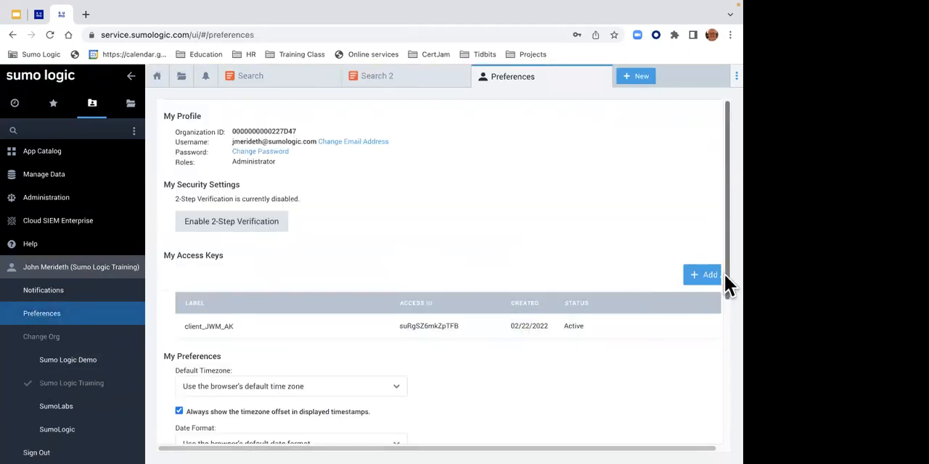
left_click_drag(726, 271, 727, 349)
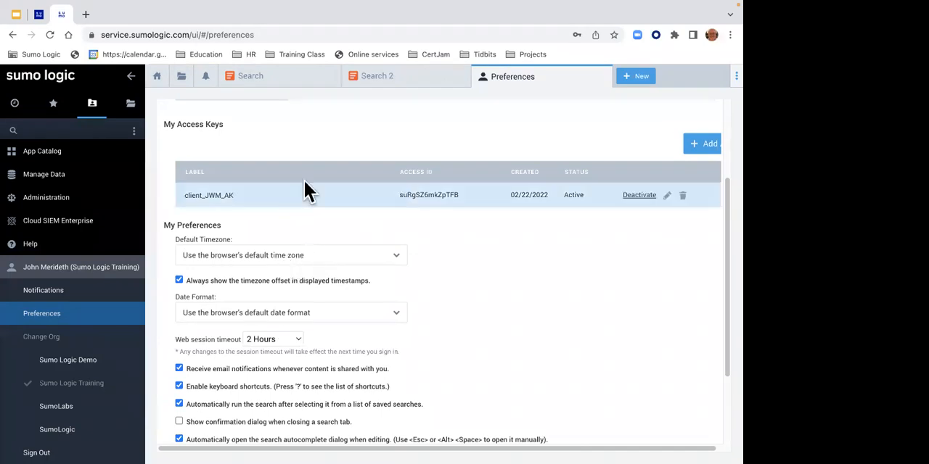
- Review the relative time range choices and the Search Config options of the Search 2 query
left_click(375, 78)
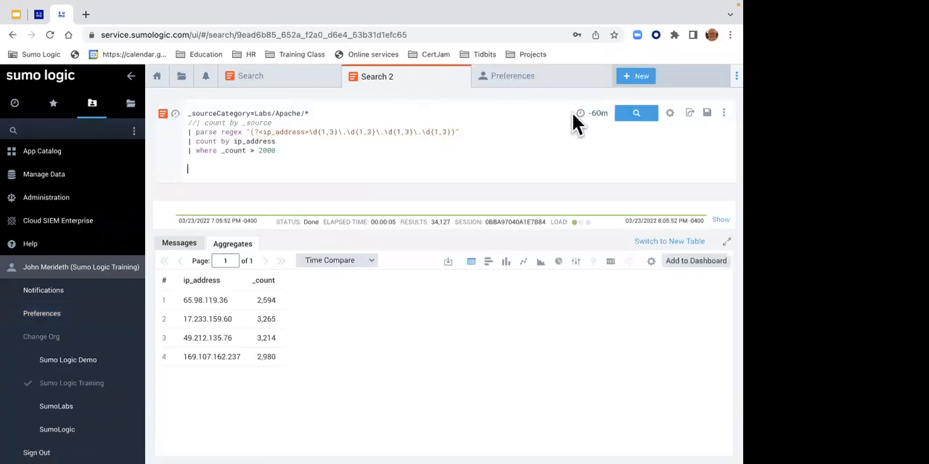
left_click(597, 113)
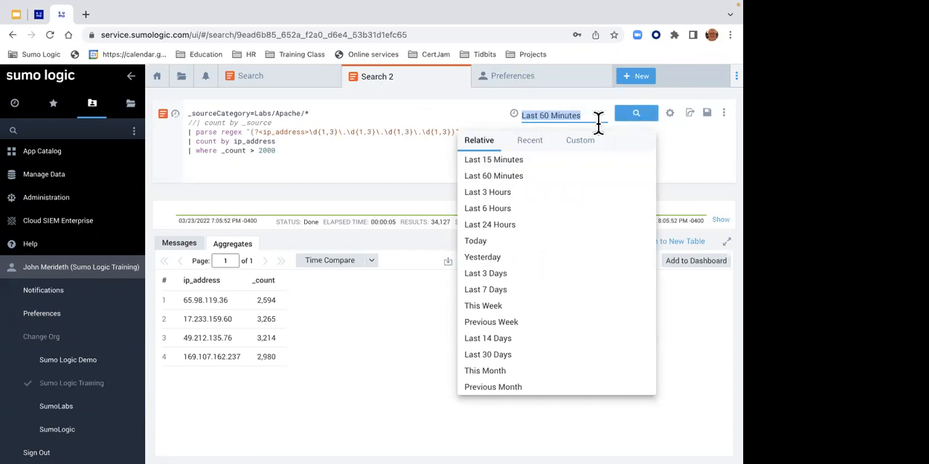
left_click(670, 113)
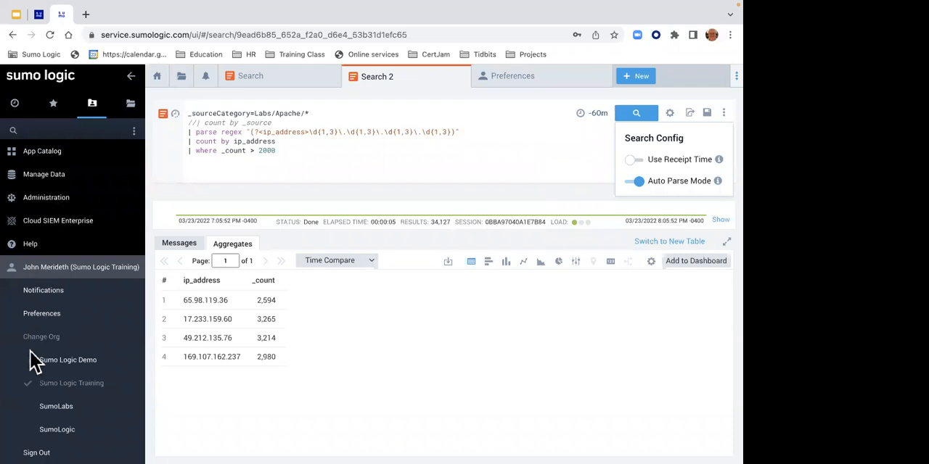
- Review the Default Timezone choices, session timeout and query editing options in the account preferences, and close the Preferences page
left_click(33, 318)
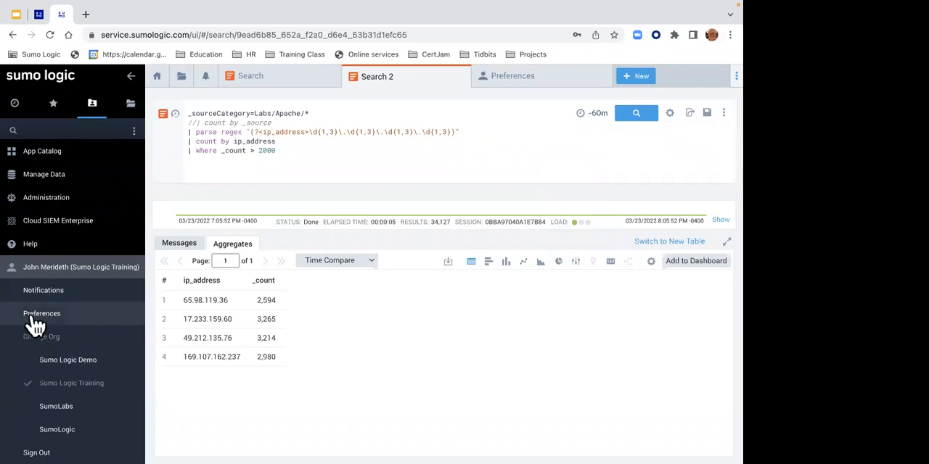
left_click(248, 392)
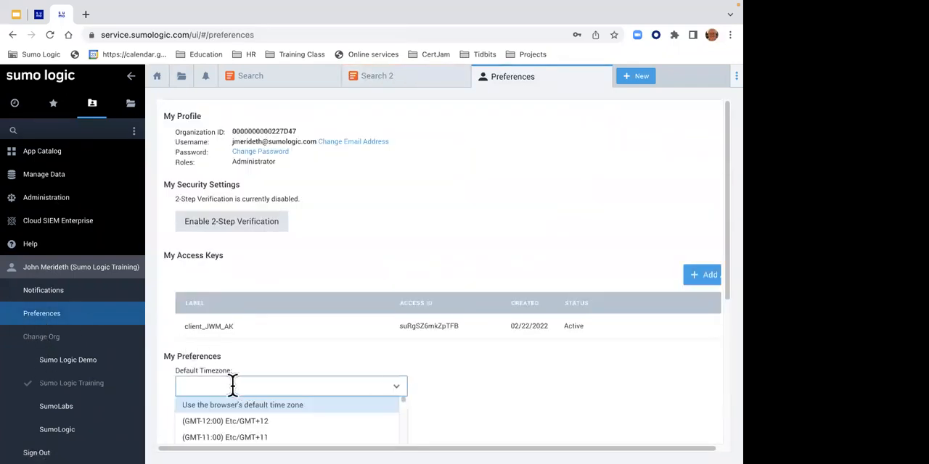
left_click_drag(723, 283, 728, 371)
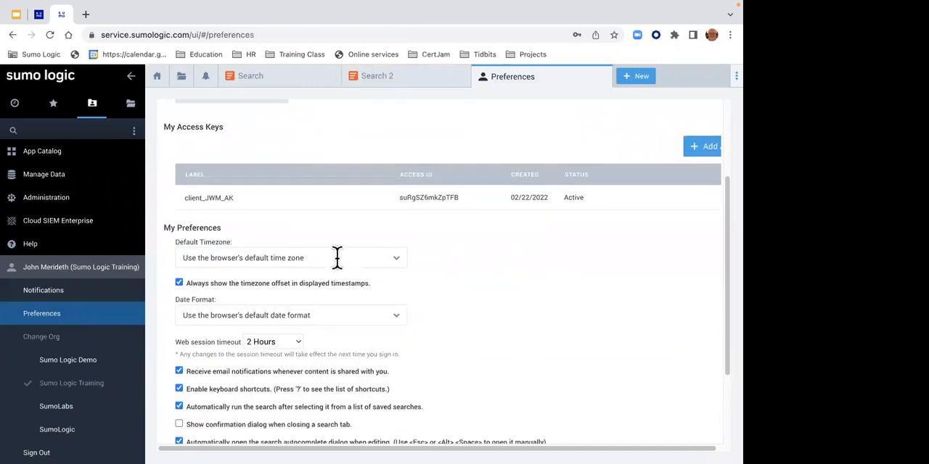
left_click(336, 259)
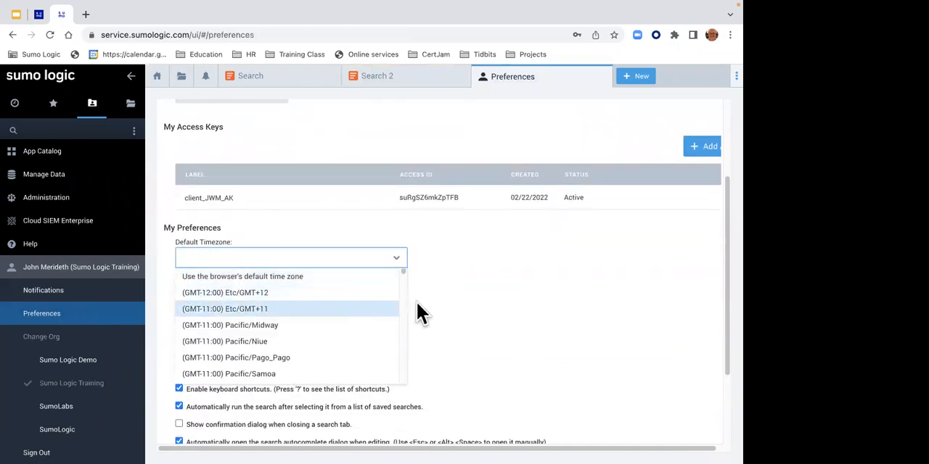
left_click(370, 277)
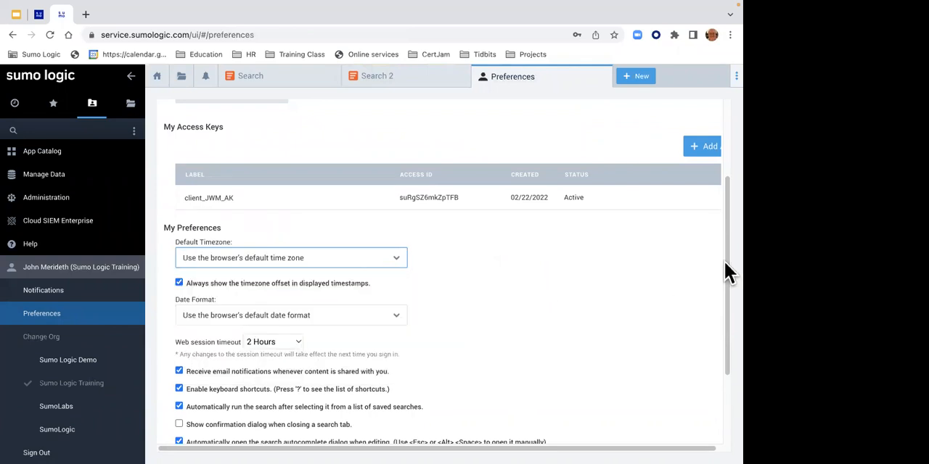
left_click_drag(723, 264, 723, 312)
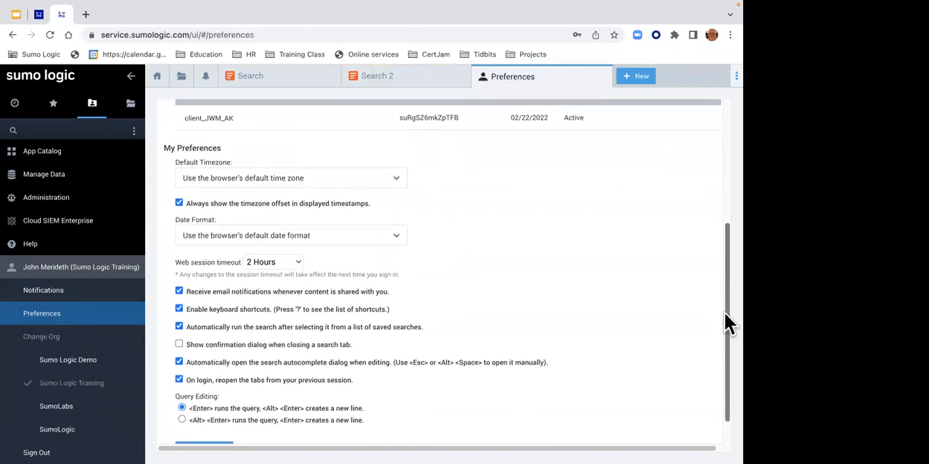
left_click_drag(724, 312, 580, 252)
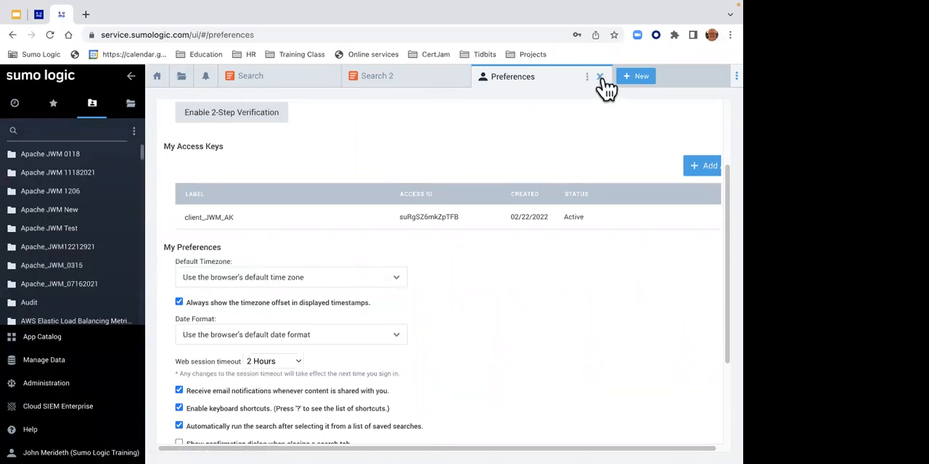
left_click(600, 77)
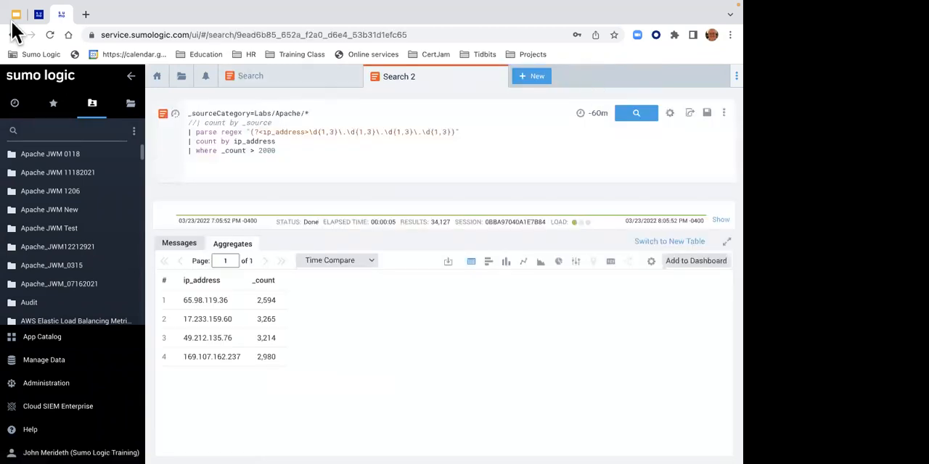
- Create a new log search and run the query _sourceCategory=labs/snort
left_click(40, 16)
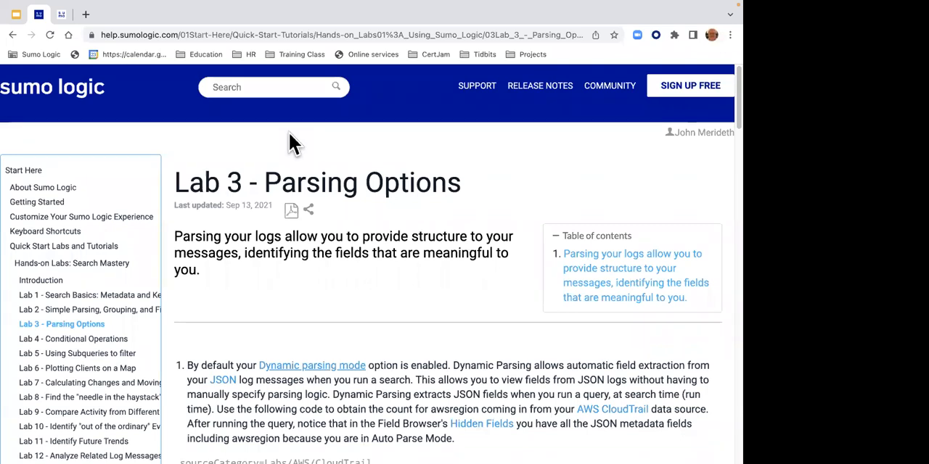
left_click(61, 14)
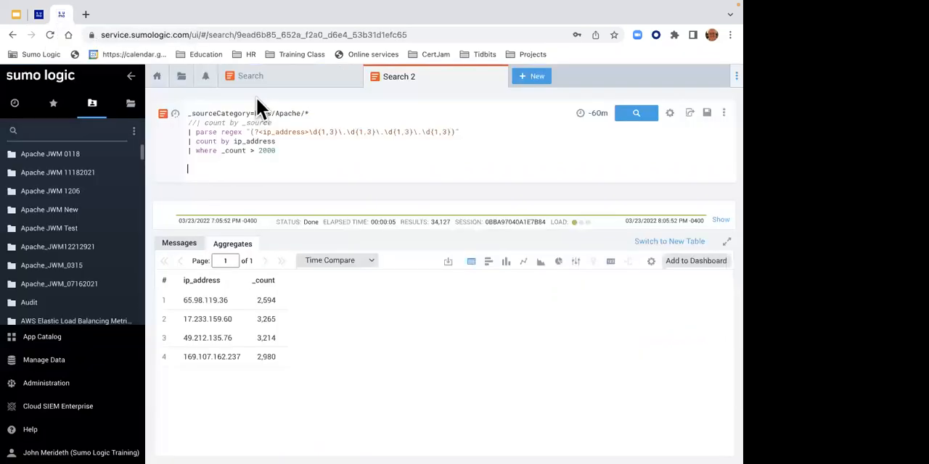
left_click(544, 77)
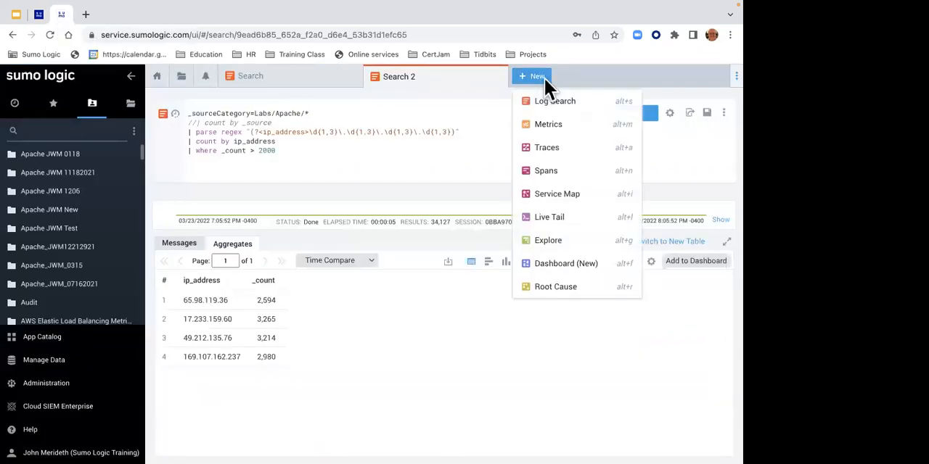
left_click(545, 100)
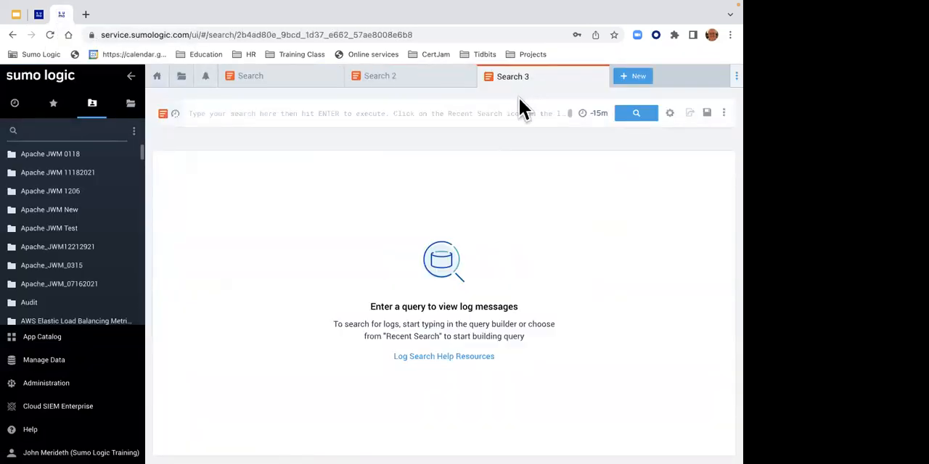
left_click(513, 114)
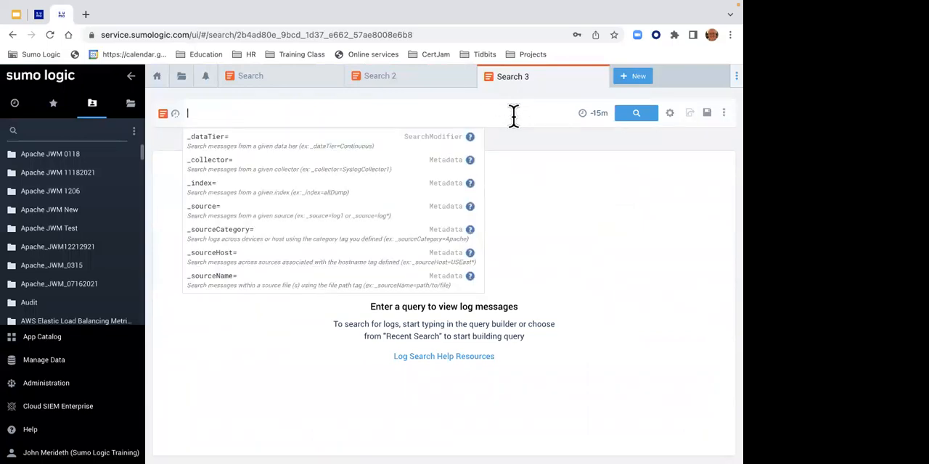
type("_sourc")
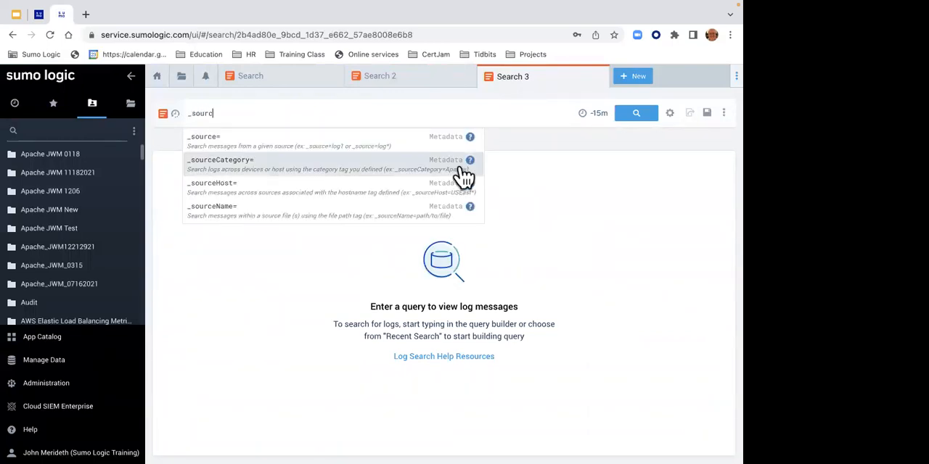
left_click(460, 166)
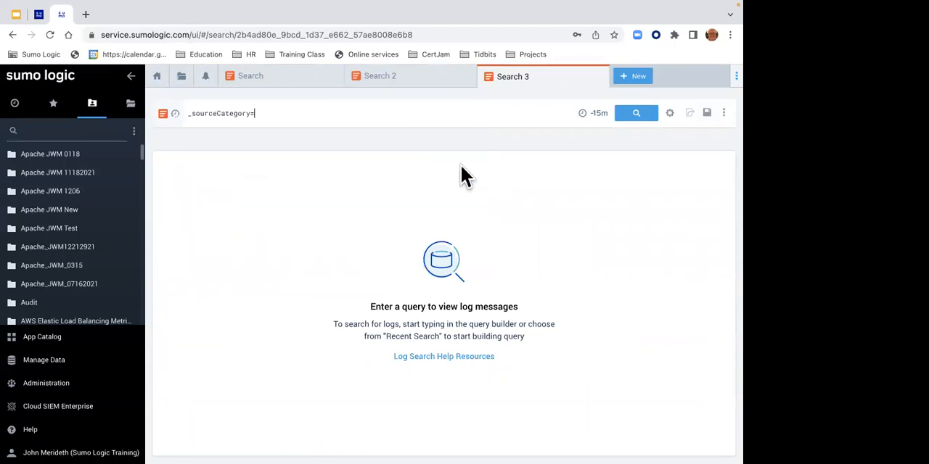
type("lab")
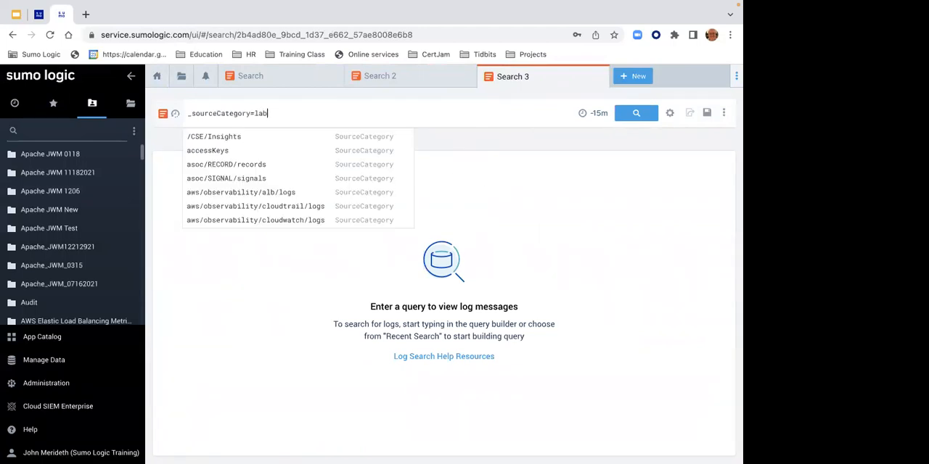
type("s/snort")
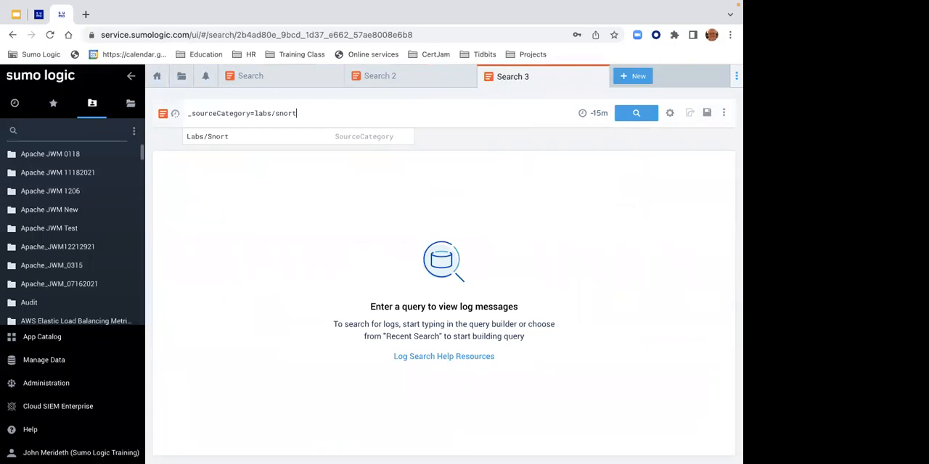
key("Return")
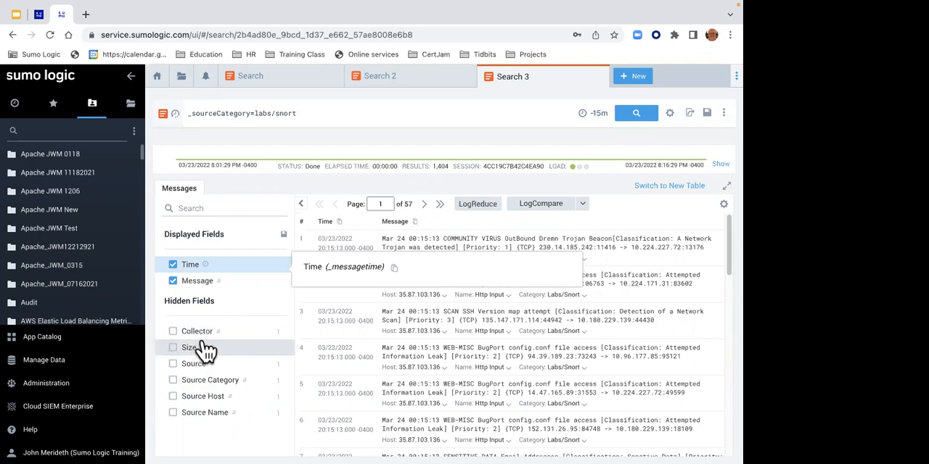
- Examine the messages and the hidden fields in the field browser for the count by _sourceCategory search
left_click(258, 81)
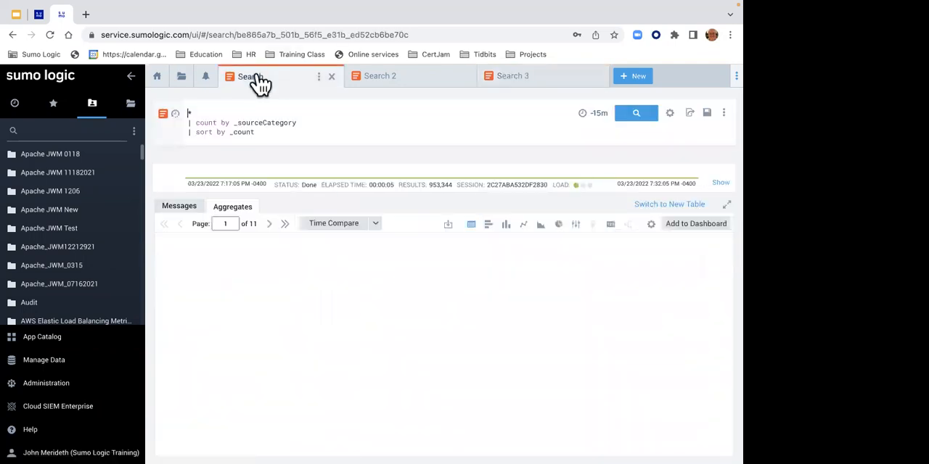
left_click(179, 207)
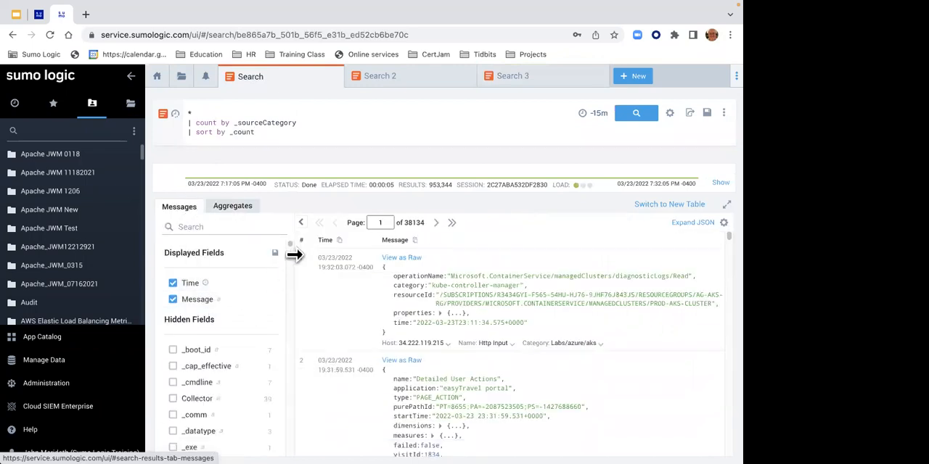
scroll(288, 246, "down", 15)
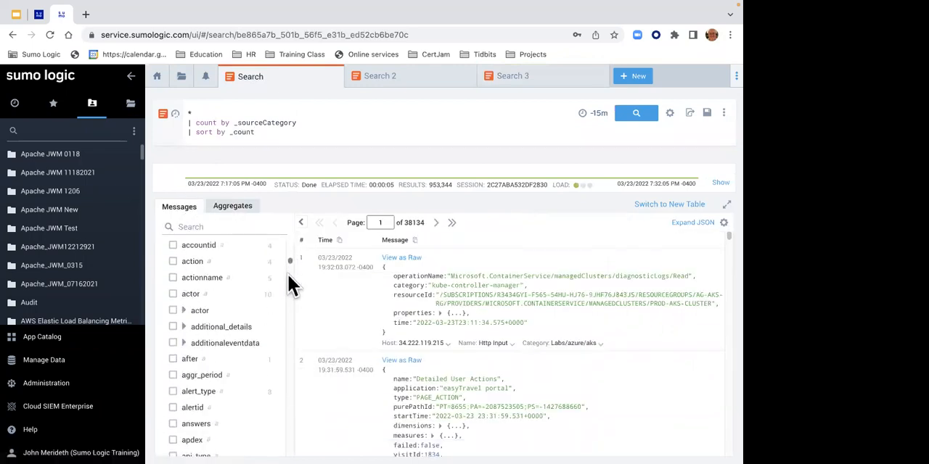
scroll(283, 379, "down", 2)
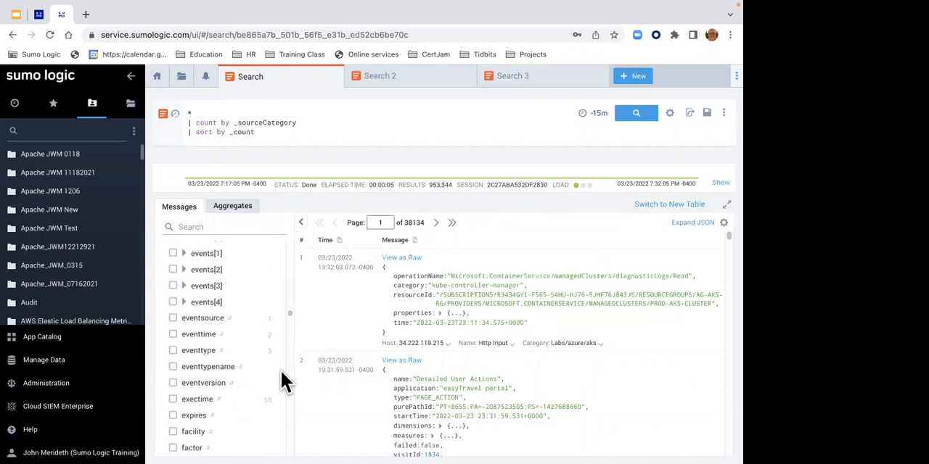
scroll(282, 356, "up", 5)
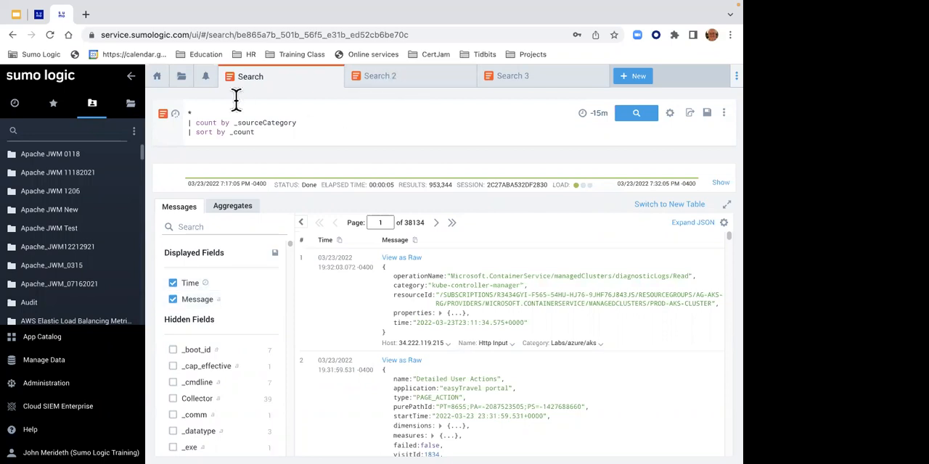
mouse_move(22, 221)
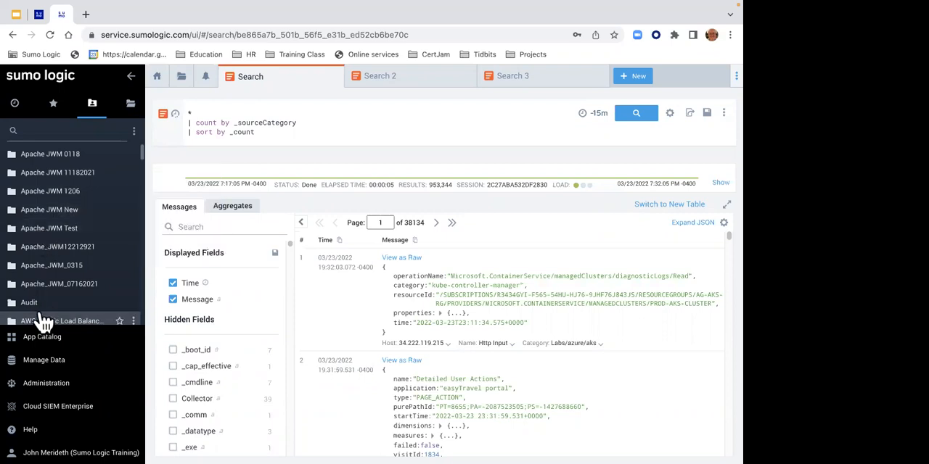
- Open the FER Demo field extraction rule from the log data management settings for editing
left_click(49, 369)
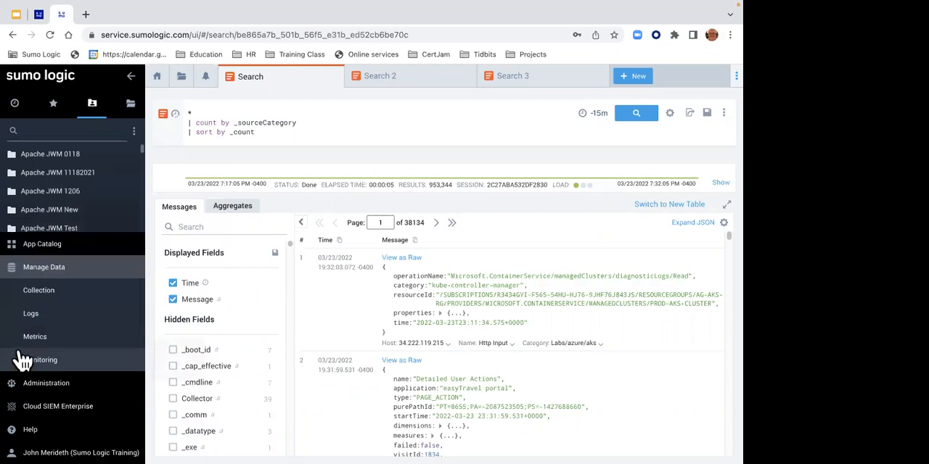
left_click(31, 317)
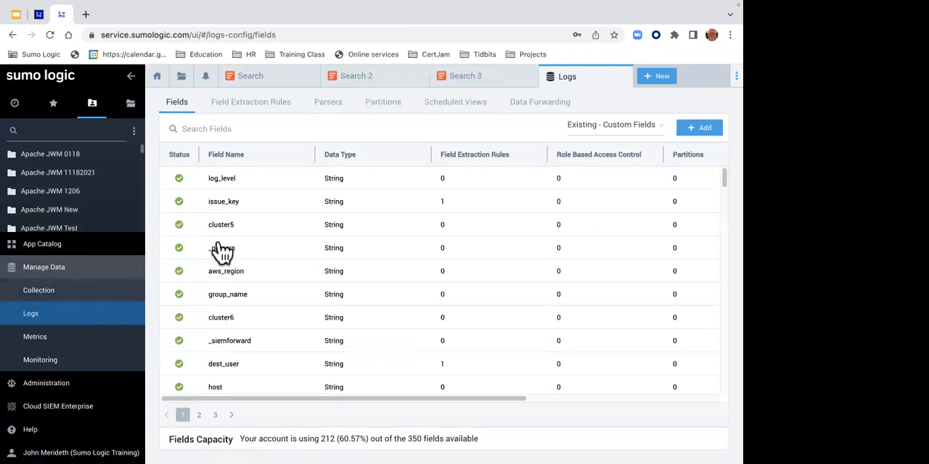
left_click(254, 109)
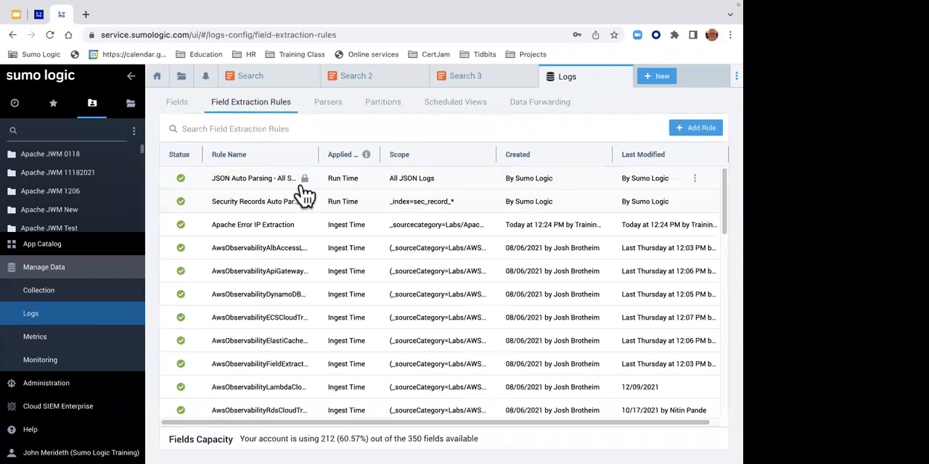
left_click_drag(722, 200, 714, 305)
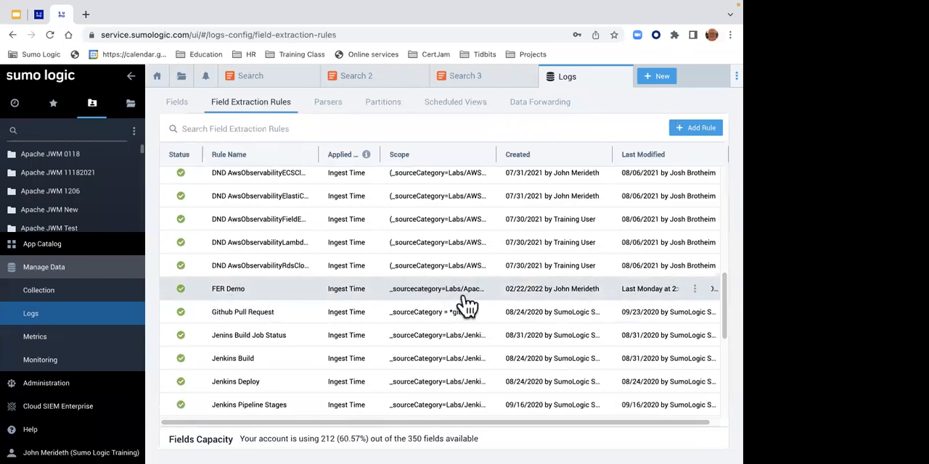
left_click(695, 290)
left_click(698, 312)
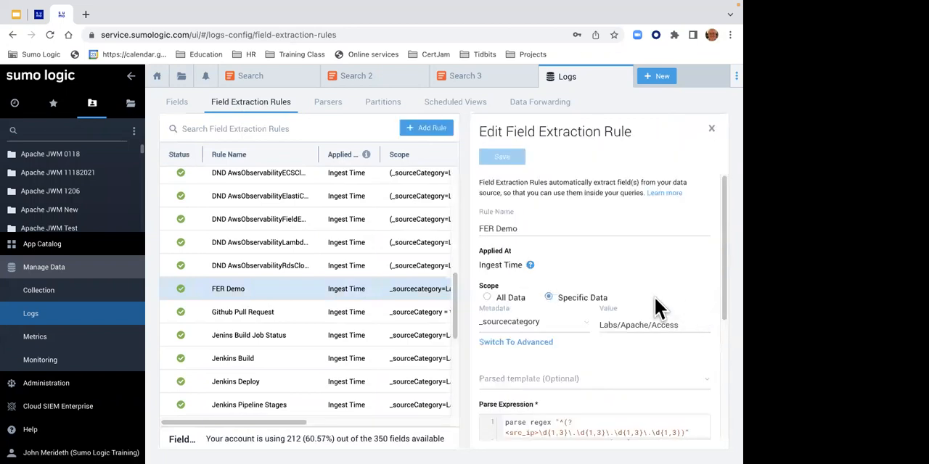
- Examine the FER Demo rule's name, ingest time setting, Labs/Apache/Access scope, parse expression and list of extracted fields
left_click_drag(530, 229, 480, 228)
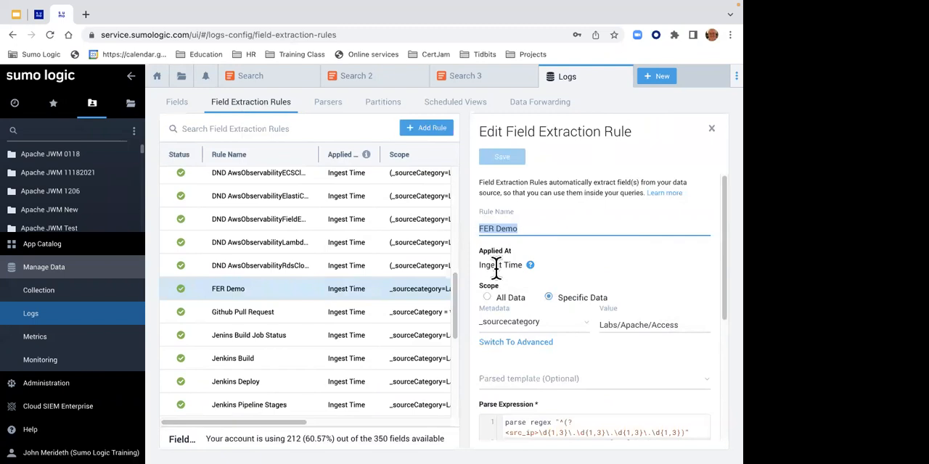
left_click_drag(496, 264, 522, 264)
left_click_drag(600, 325, 669, 325)
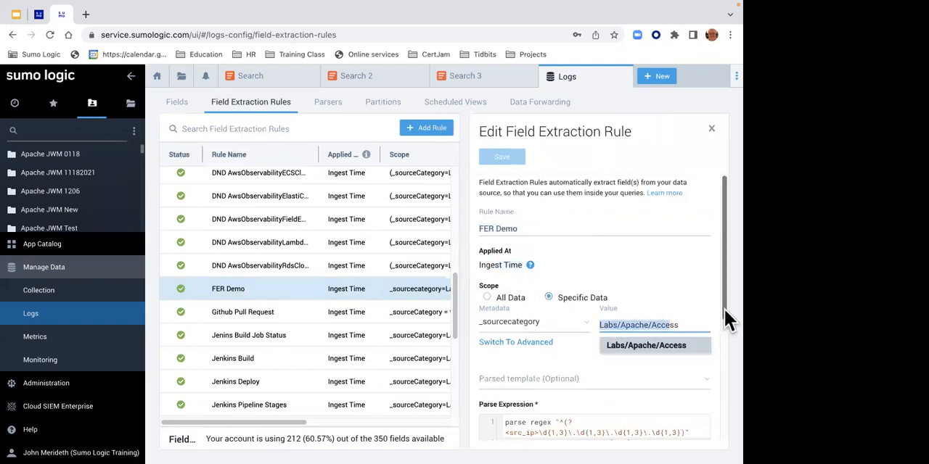
left_click_drag(724, 312, 725, 397)
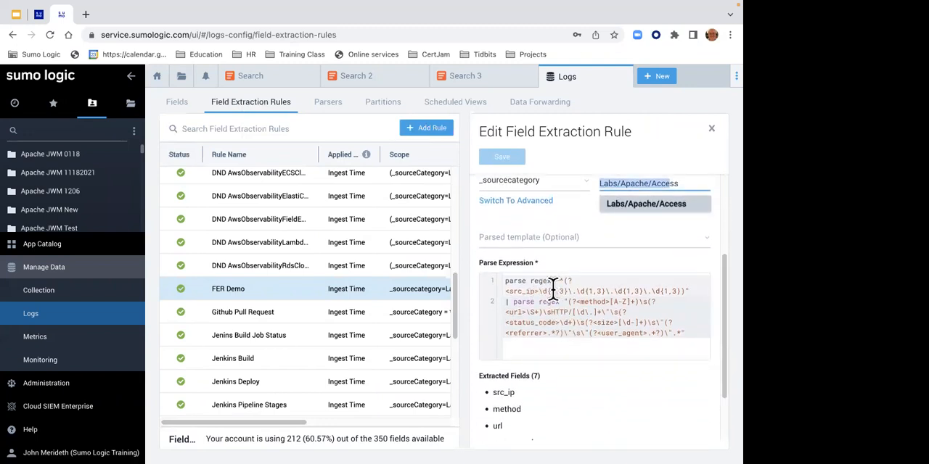
left_click(511, 290)
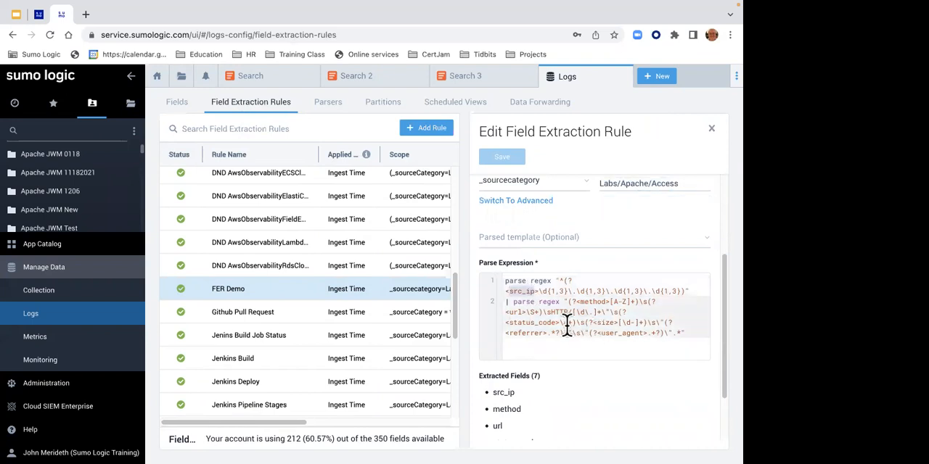
double_click(523, 290)
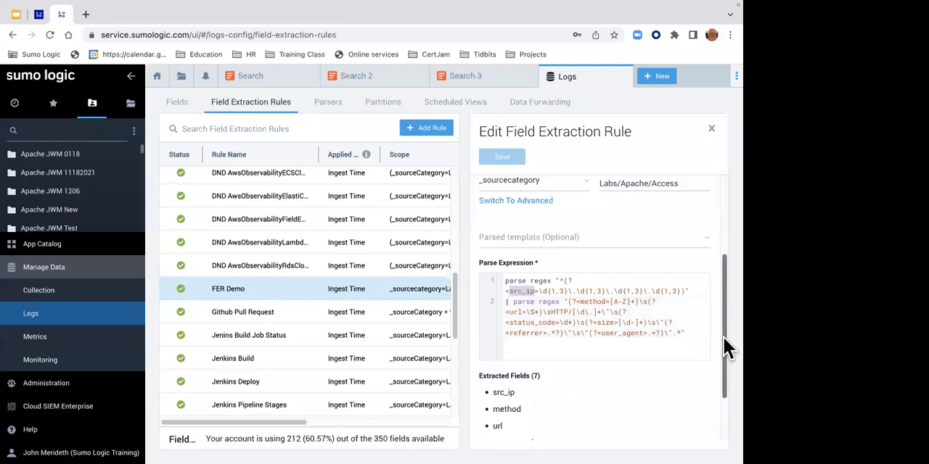
left_click_drag(724, 338, 723, 421)
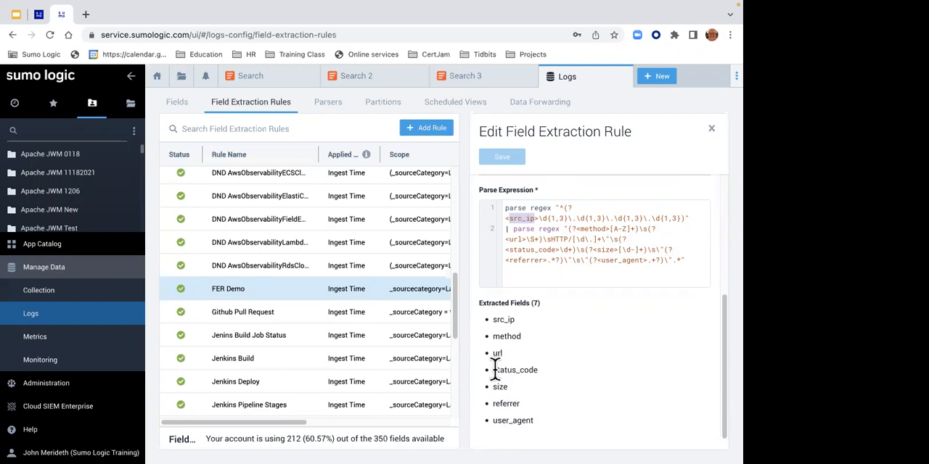
left_click_drag(493, 370, 539, 372)
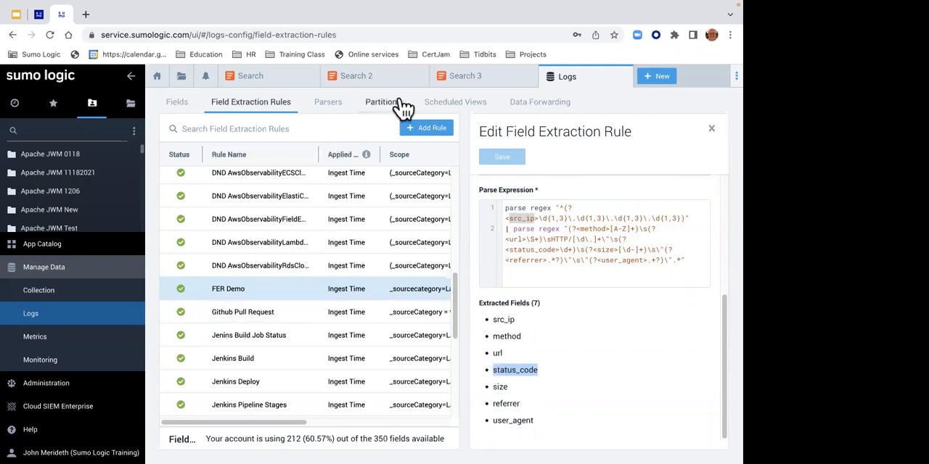
- Create a new log search and run the query _sourceCategory=Labs/Apache/Access
left_click(651, 78)
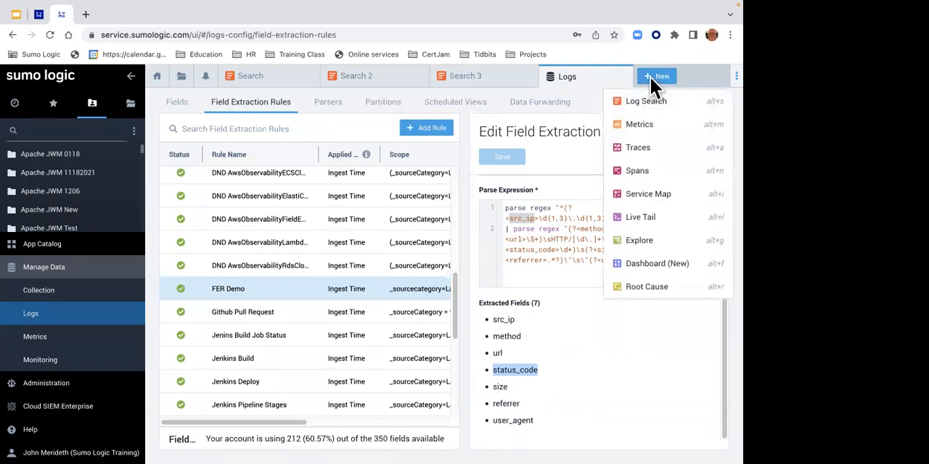
left_click(631, 99)
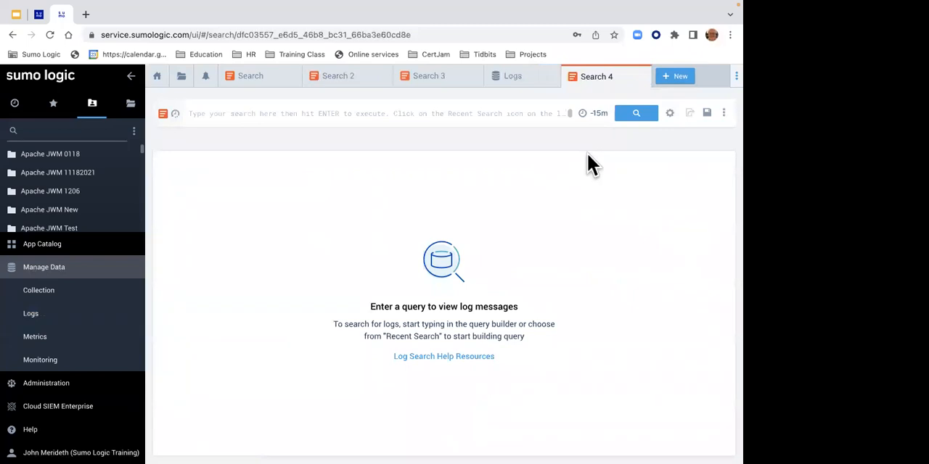
left_click(332, 114)
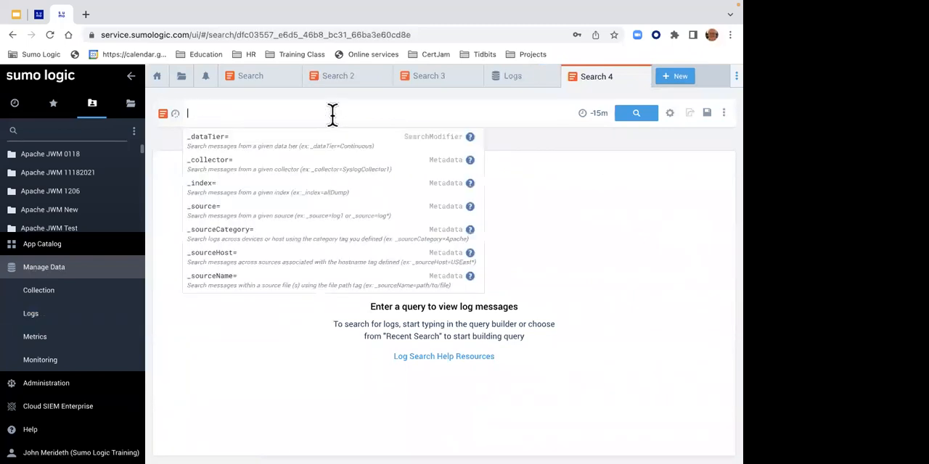
type("_source")
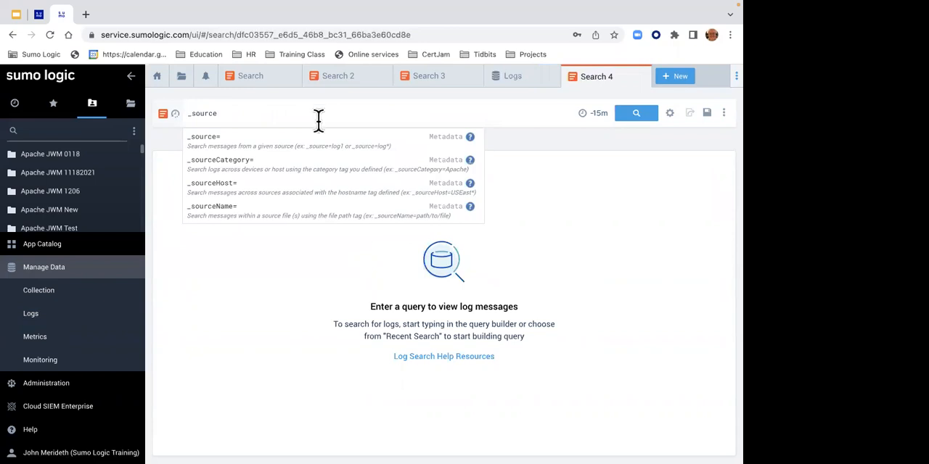
left_click(306, 167)
type("labs")
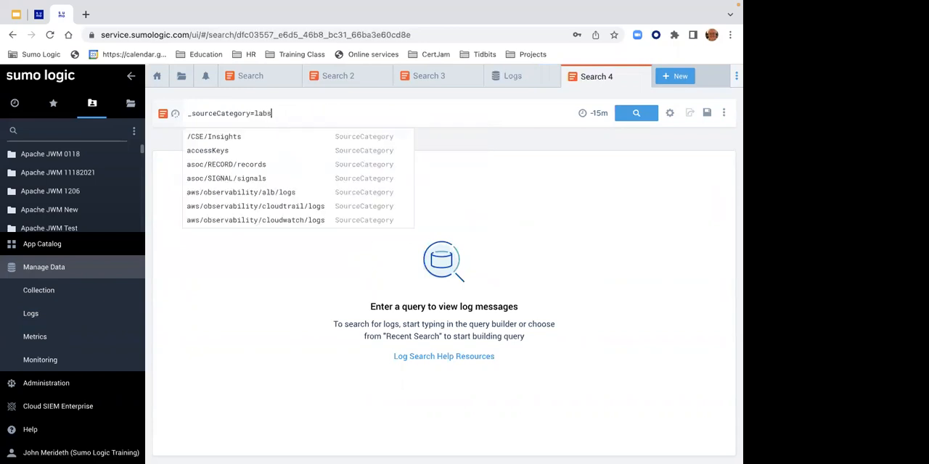
type("/apa")
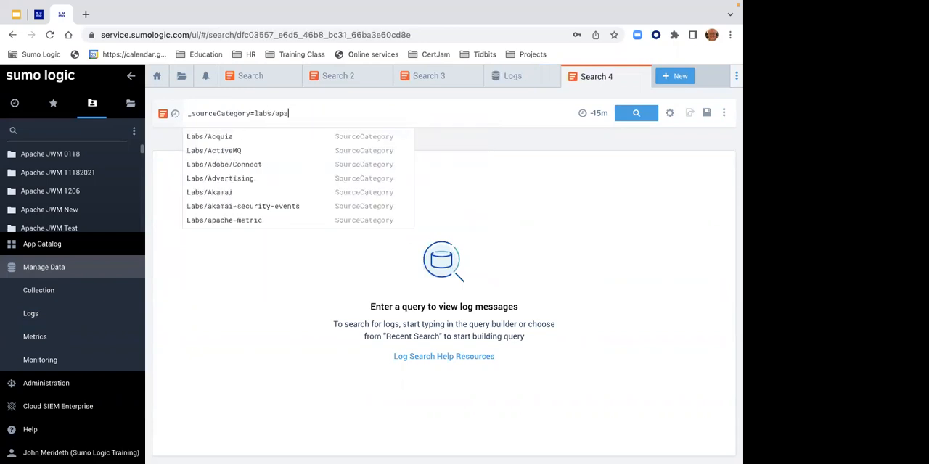
left_click(255, 155)
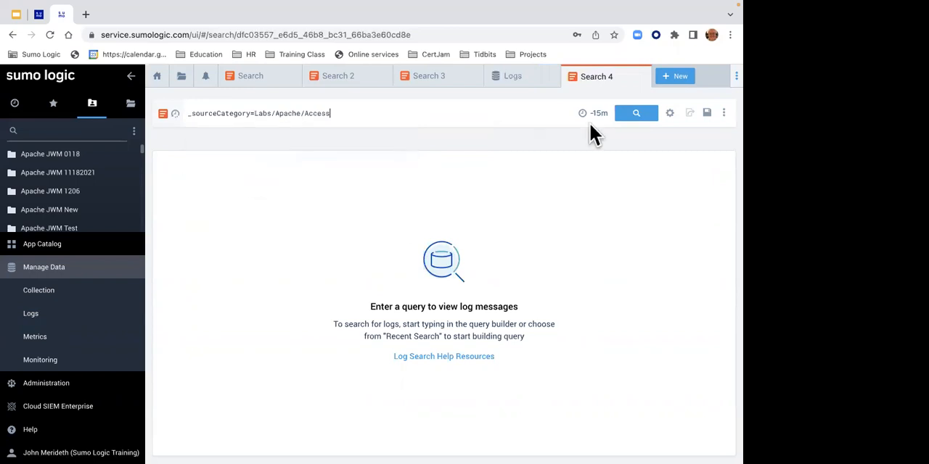
left_click(632, 121)
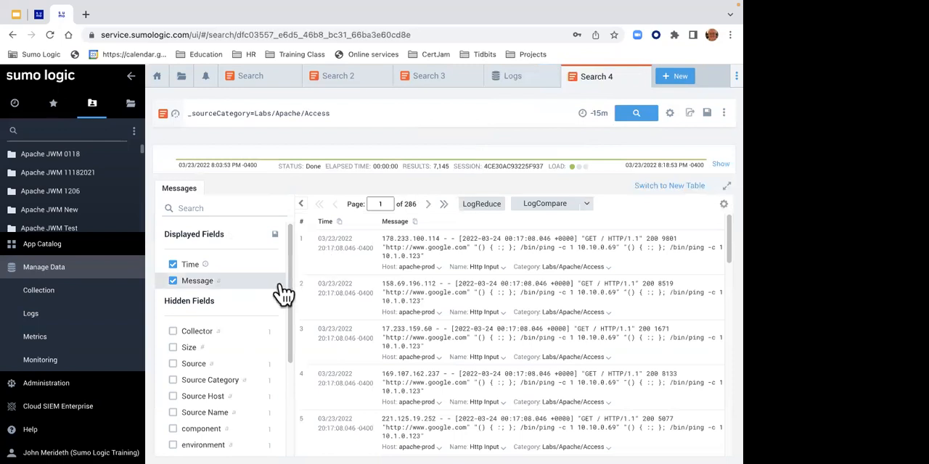
- Inspect the value breakdown of the hidden status_code field and display it as a column, checking it through the last results page
left_click_drag(291, 286, 280, 383)
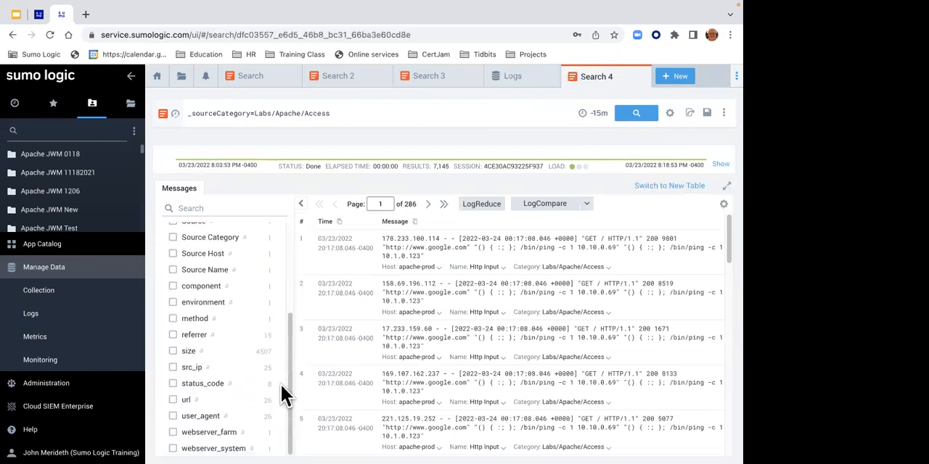
left_click(214, 393)
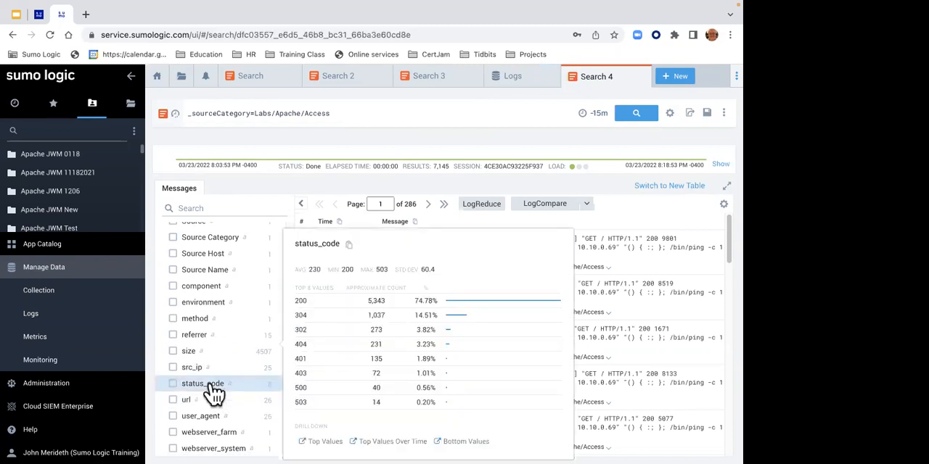
left_click(174, 384)
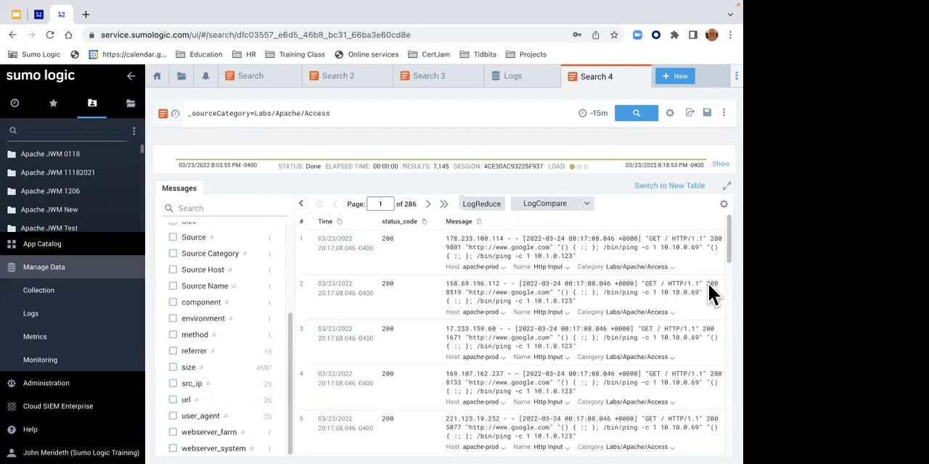
left_click_drag(724, 249, 421, 259)
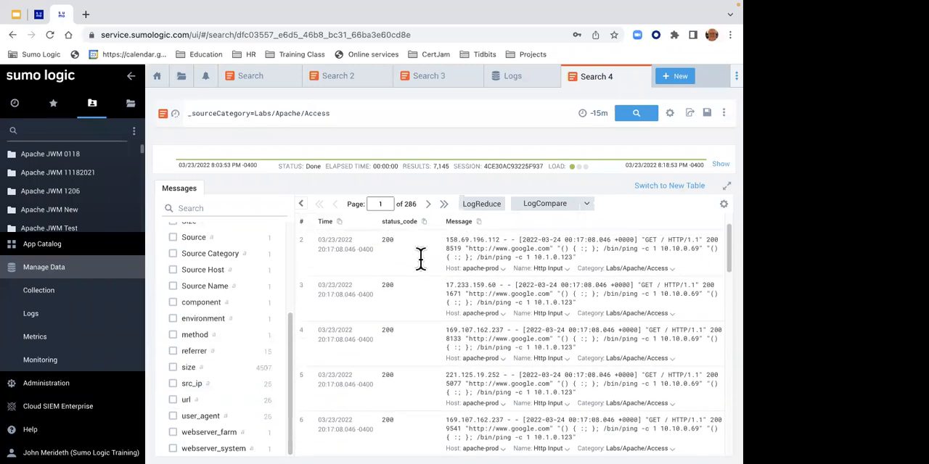
left_click(444, 205)
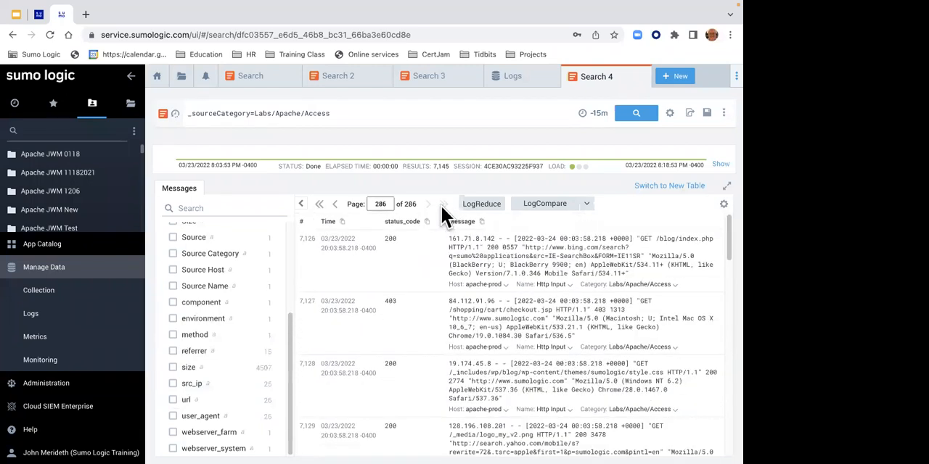
- Add status_code=304 to the Apache access query, run it, and review the remaining fields in the field browser
left_click(348, 111)
type("status_code")
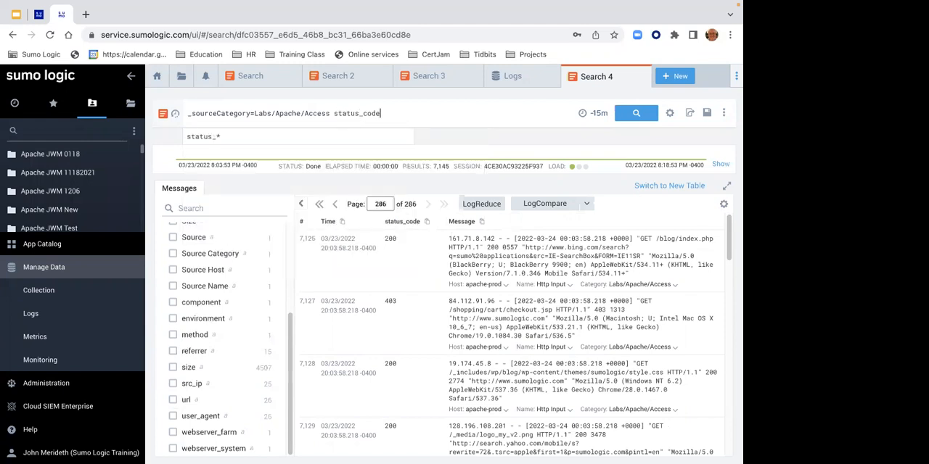
type("=")
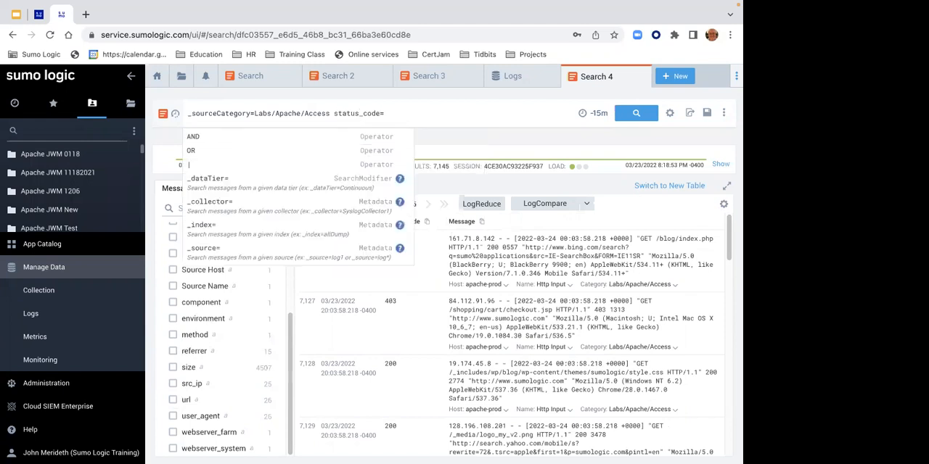
type("304")
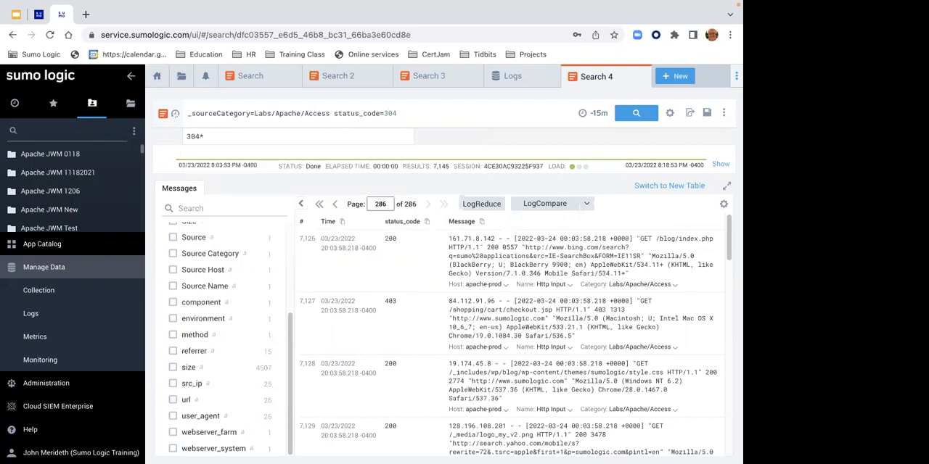
key("Return")
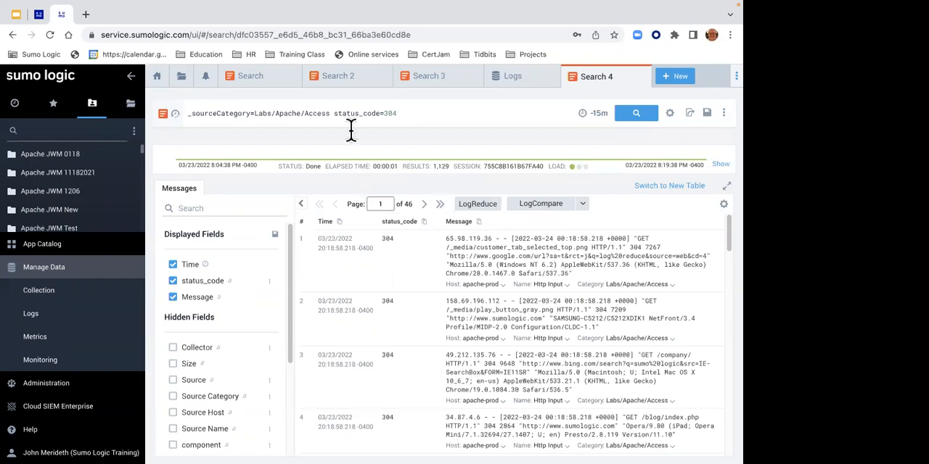
left_click_drag(334, 114, 379, 114)
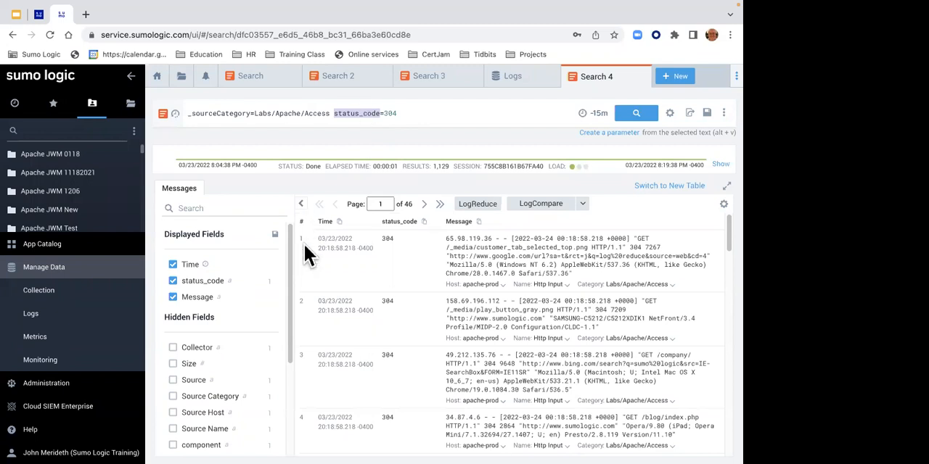
scroll(287, 275, "down", 3)
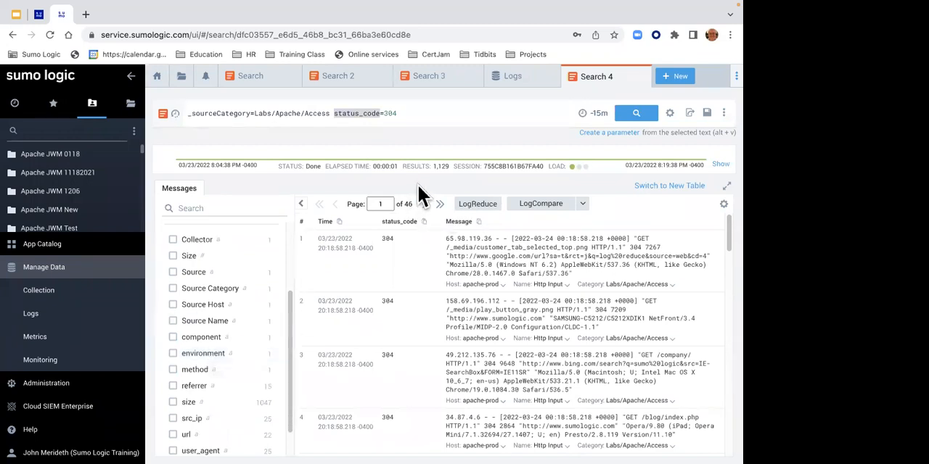
- View the search in Live Tail using the query _sourceCategory=Labs/Apache/Access 304, and close the Live Tail
left_click(723, 113)
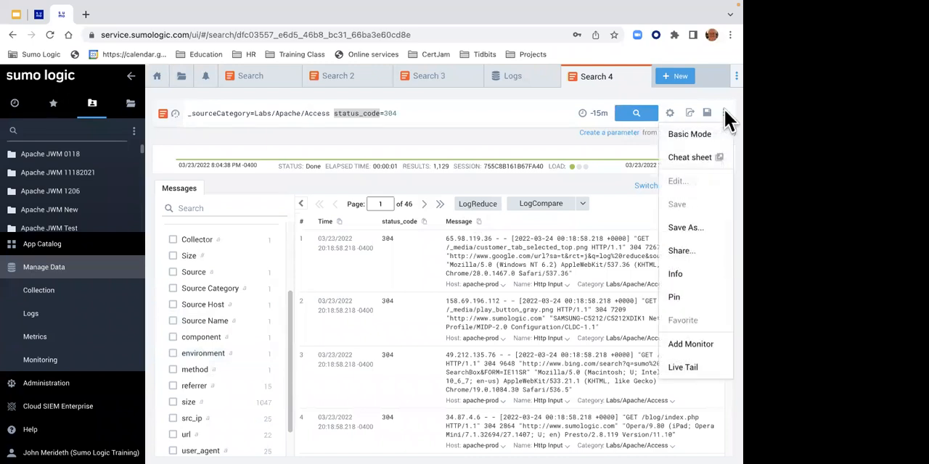
left_click(695, 370)
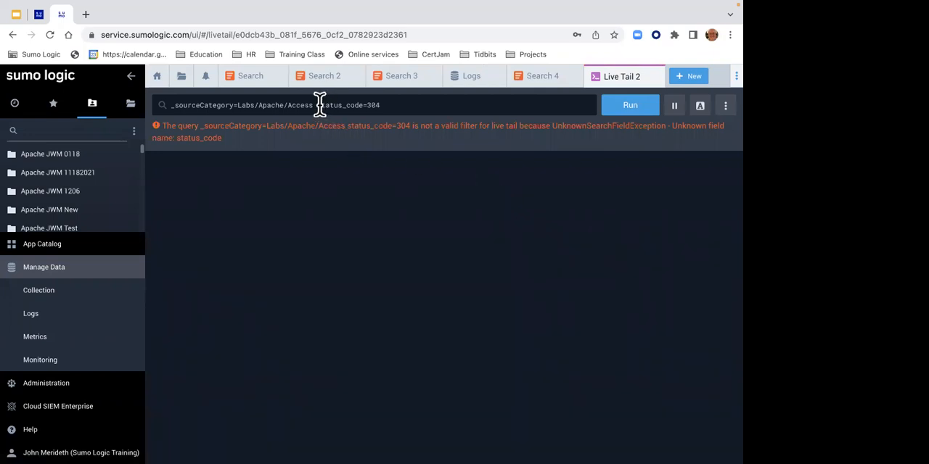
left_click_drag(319, 104, 364, 104)
key("BackSpace")
key("Delete")
key("Return")
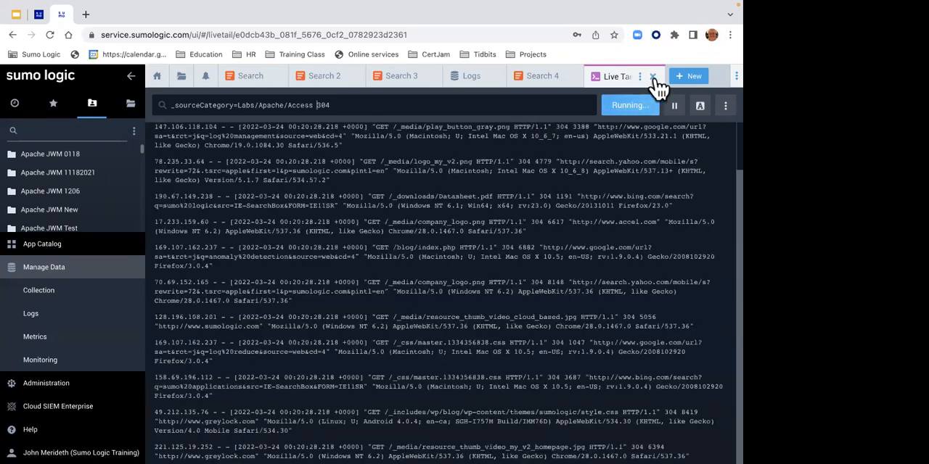
left_click(652, 78)
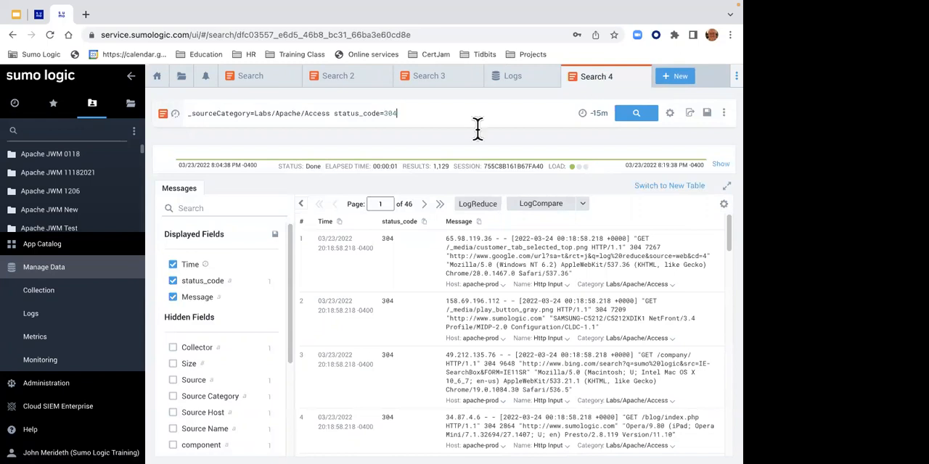
- Create a new log search and run the query _sourceCategory=Labs/AWS/CloudTrail
left_click_drag(290, 314, 270, 372)
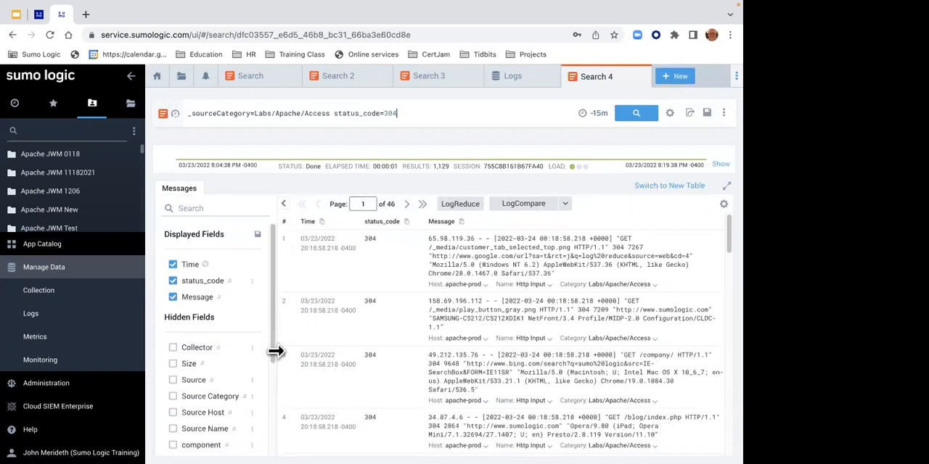
scroll(255, 435, "down", 3)
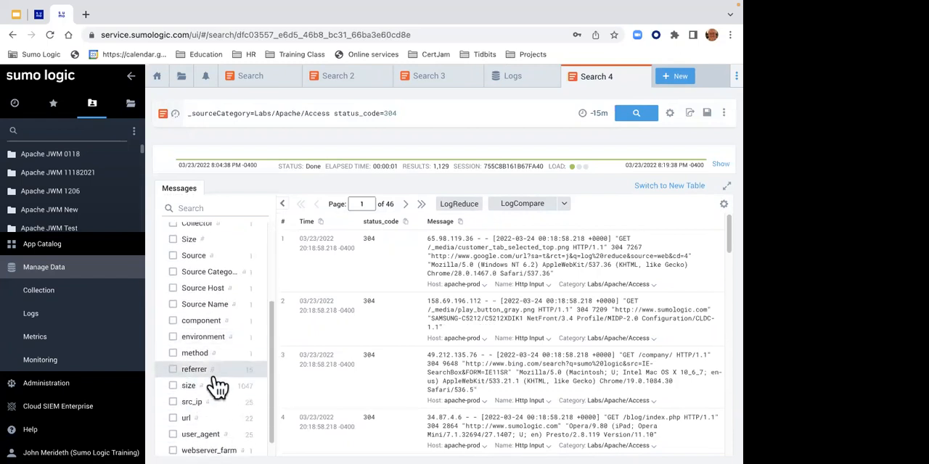
left_click(671, 78)
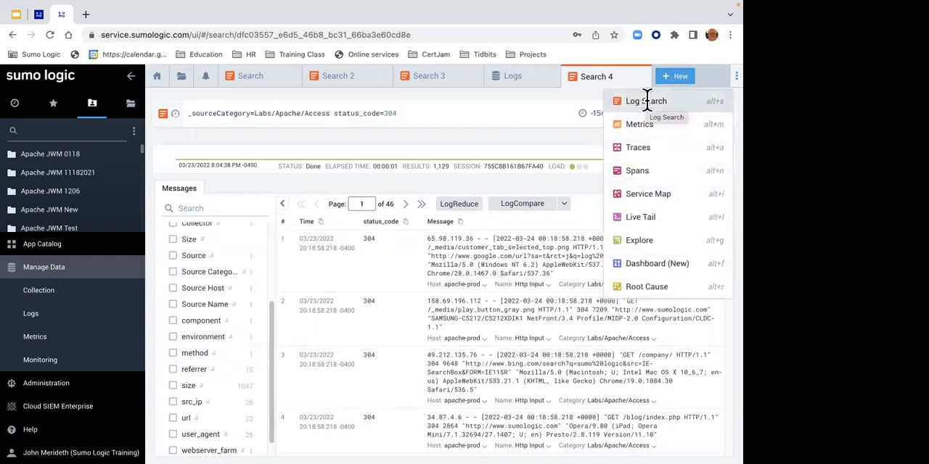
left_click(646, 101)
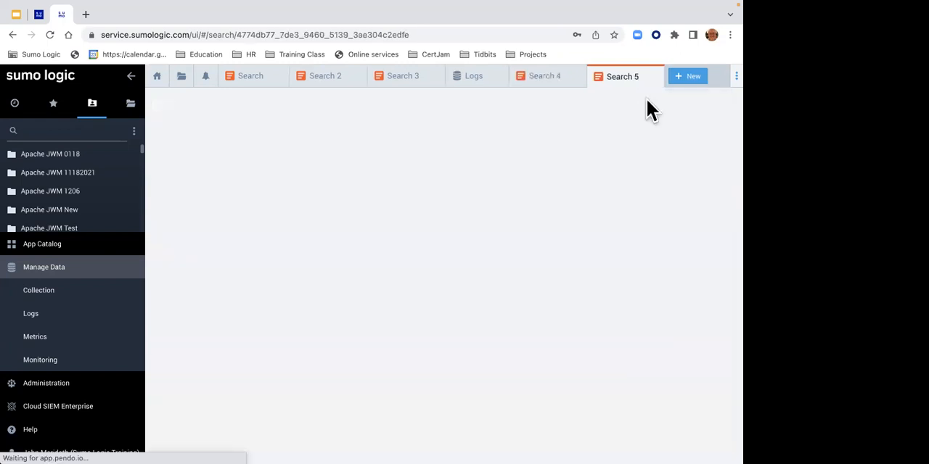
left_click(476, 113)
type("_s")
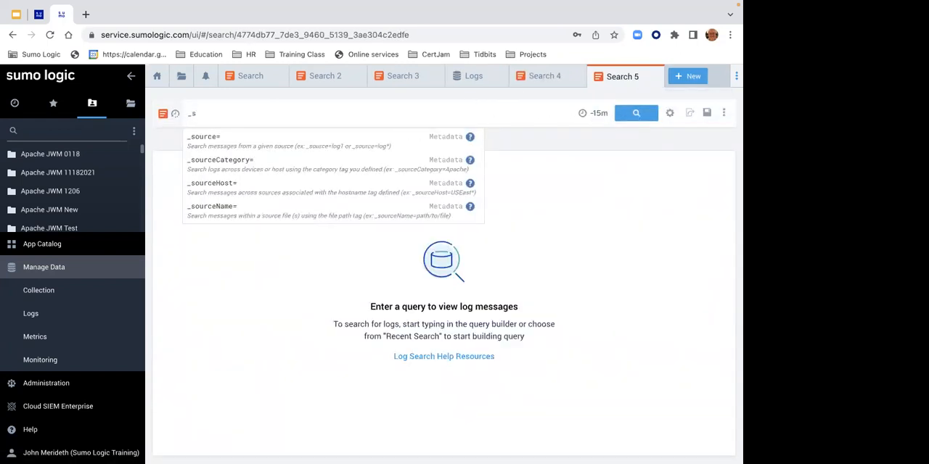
left_click(428, 166)
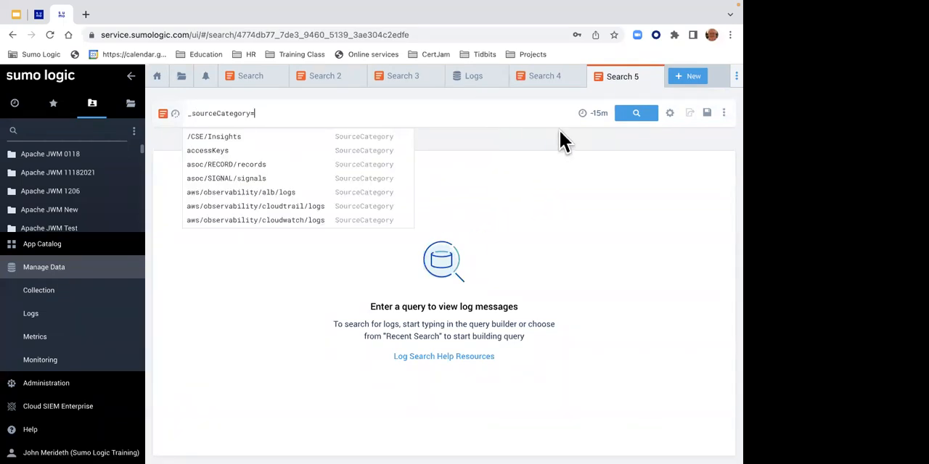
type("labs")
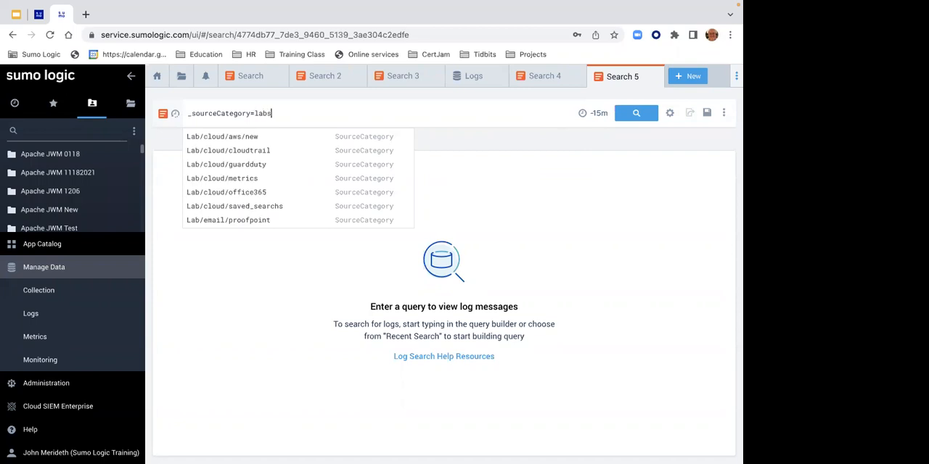
type("/aws/c")
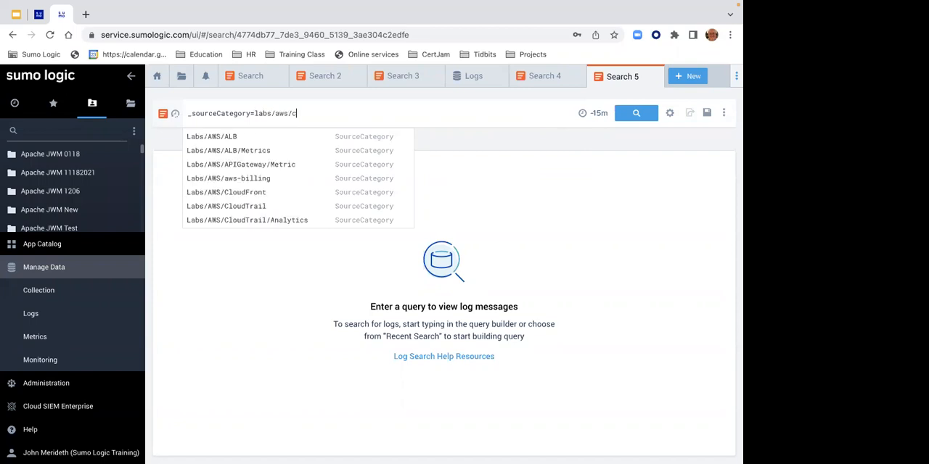
type("loudtra")
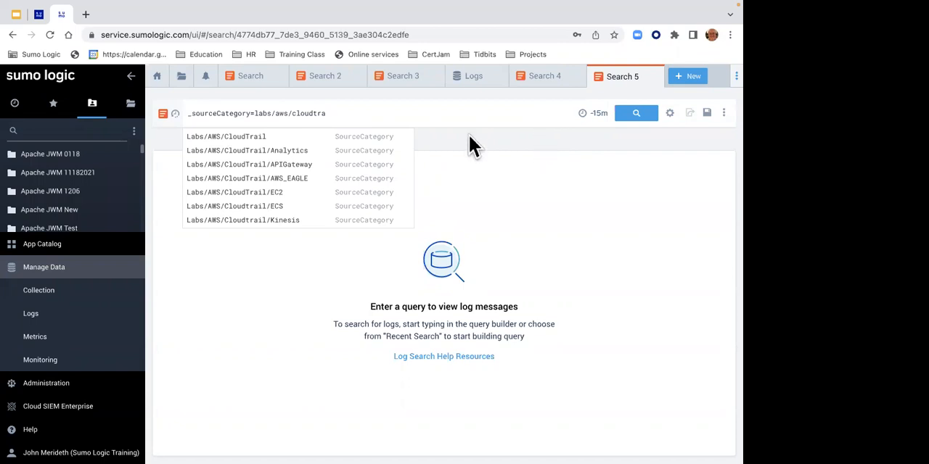
left_click(390, 138)
left_click(648, 115)
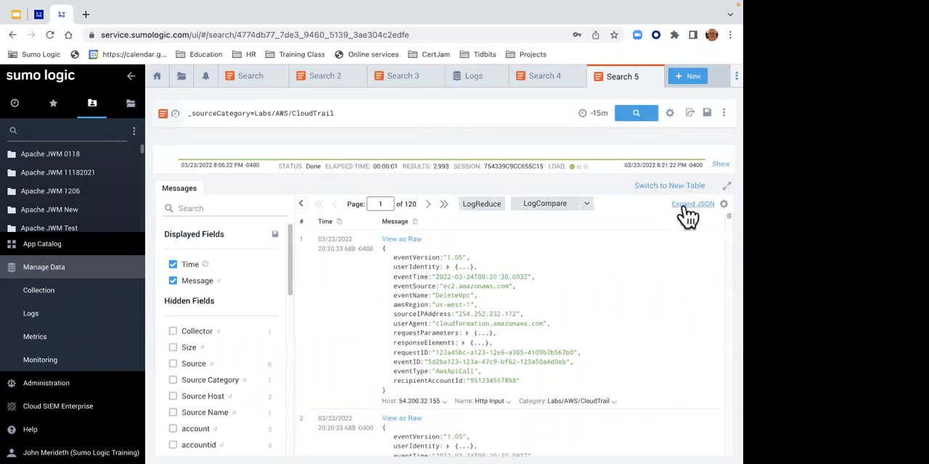
- Expand and collapse the JSON of all CloudTrail messages, and compare the hidden fields with the first message's expanded userIdentity object
left_click(693, 205)
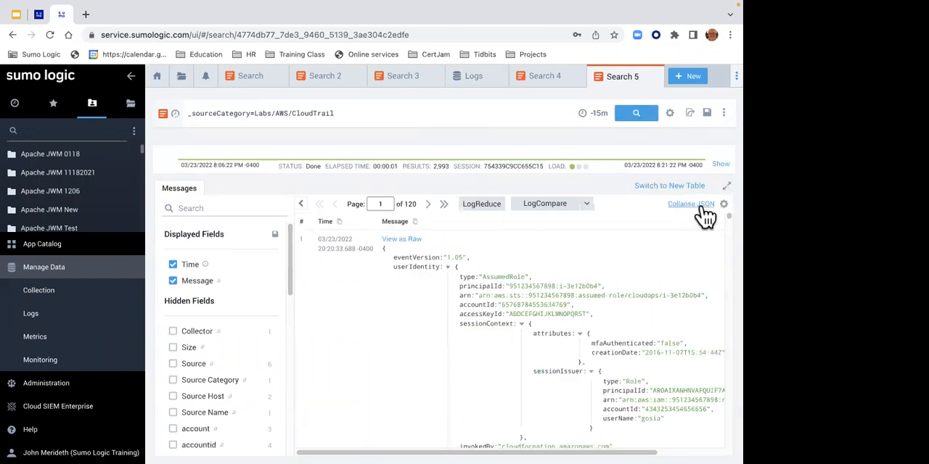
left_click(693, 205)
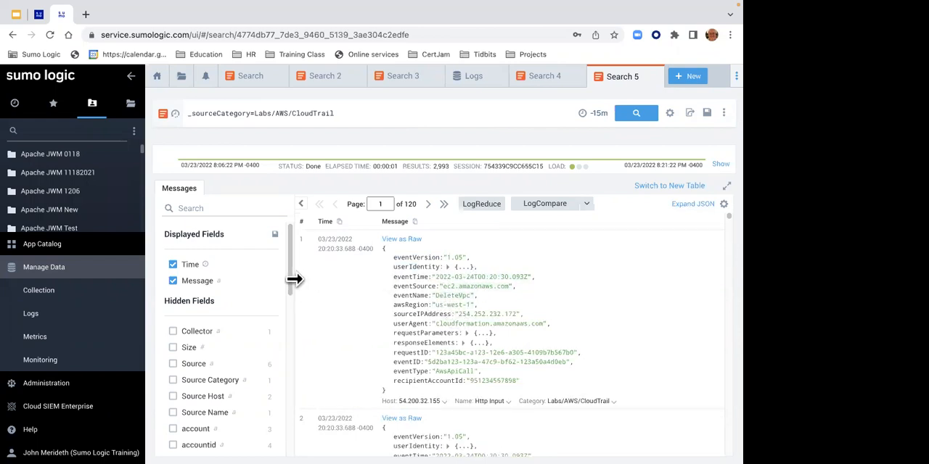
left_click_drag(290, 278, 282, 415)
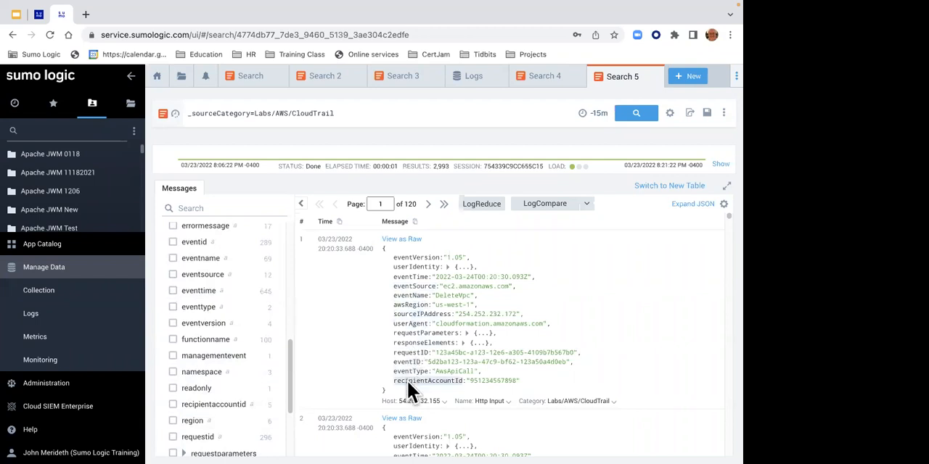
left_click(446, 267)
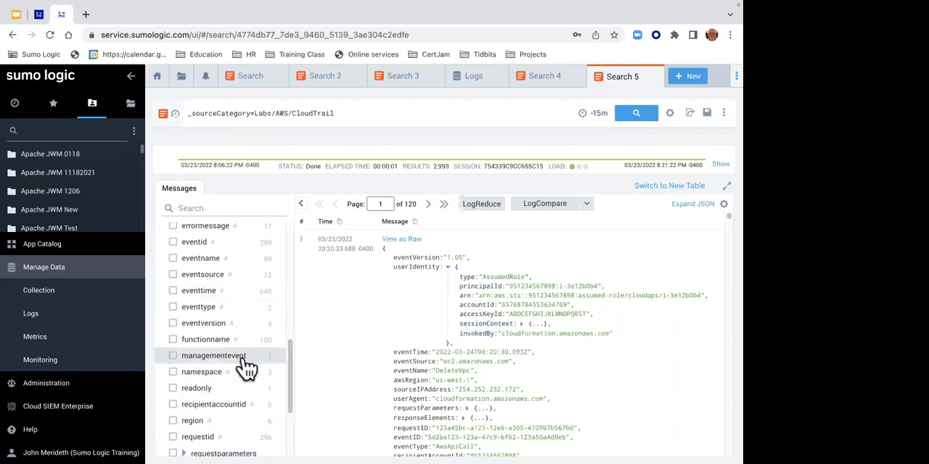
- Turn off Auto Parse Mode for the CloudTrail search, rerun it, and check which hidden fields are listed
left_click(670, 114)
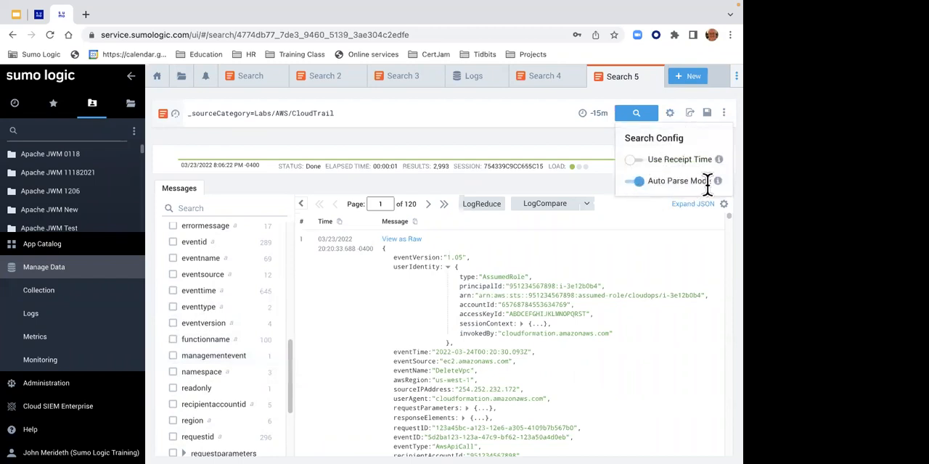
mouse_move(718, 185)
left_click(635, 117)
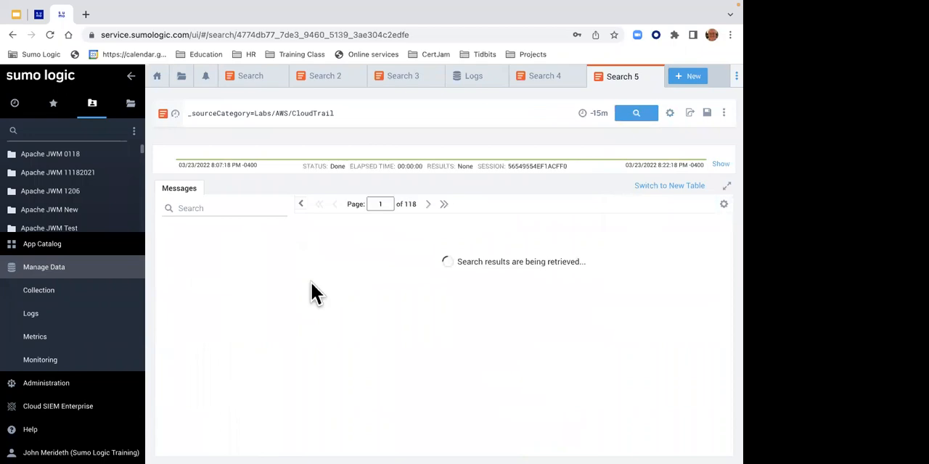
left_click_drag(290, 296, 275, 374)
scroll(276, 374, "down", 1)
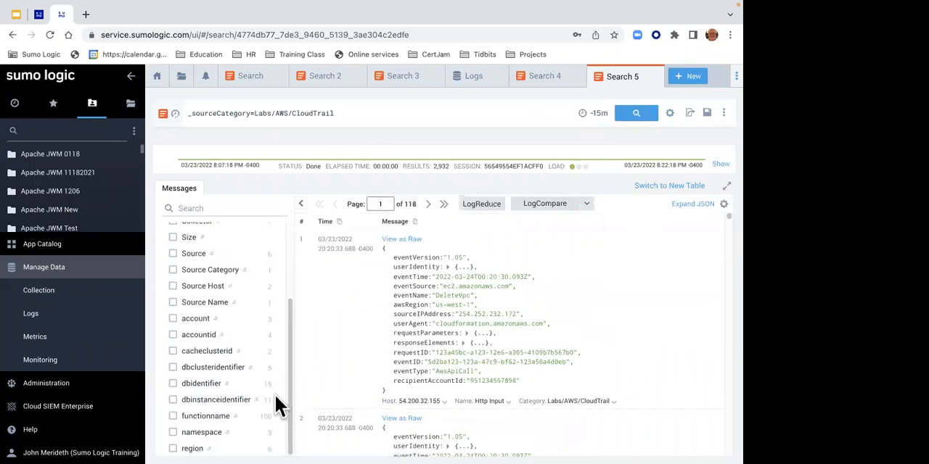
scroll(280, 343, "up", 5)
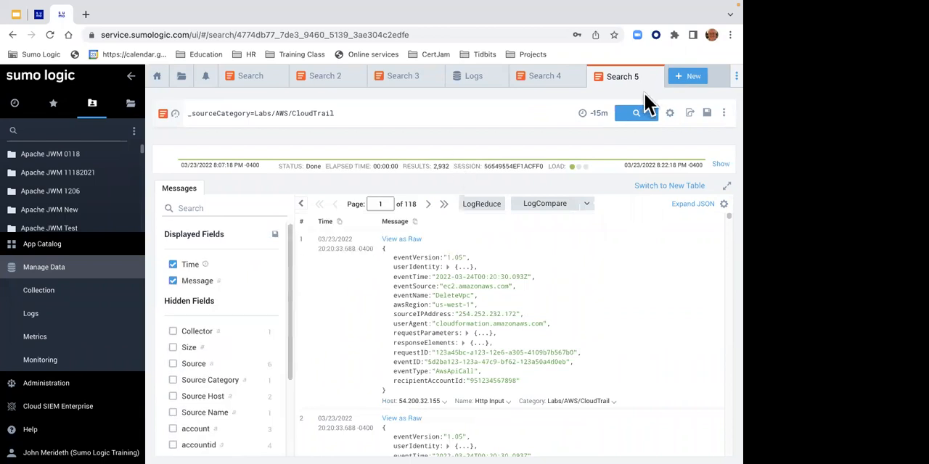
- Turn Auto Parse Mode back on and rerun the CloudTrail search
left_click(670, 113)
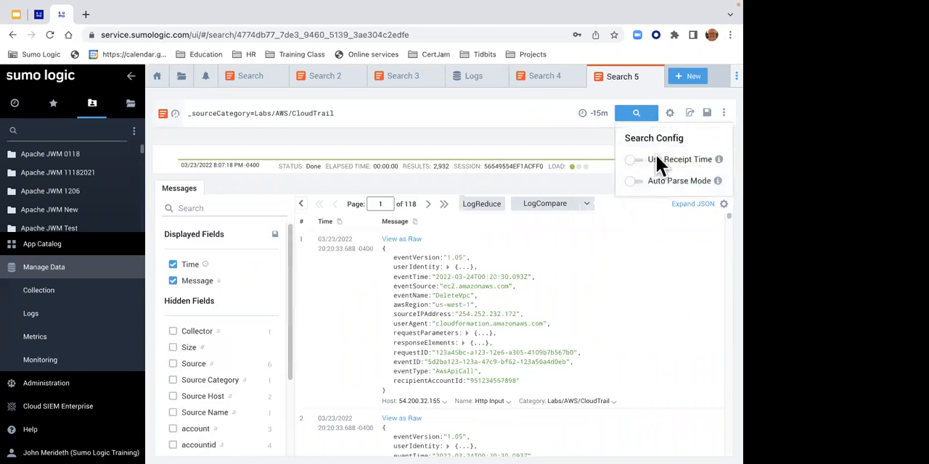
left_click(636, 182)
left_click(636, 116)
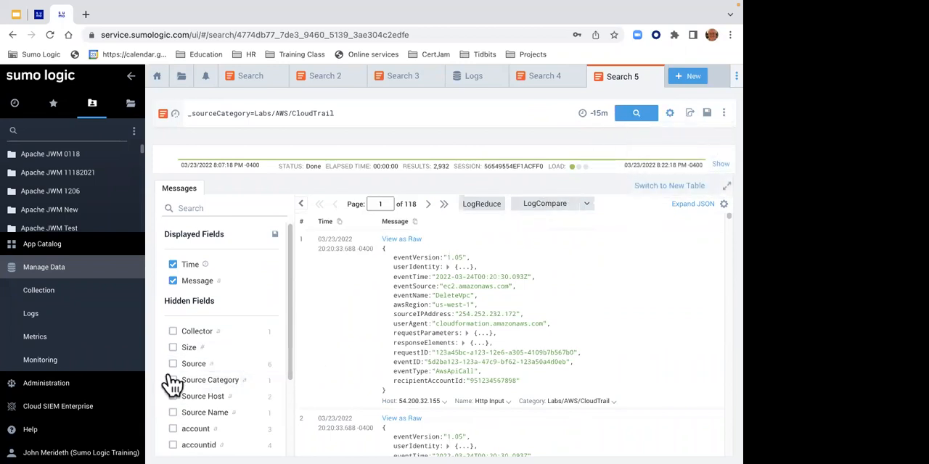
left_click(639, 115)
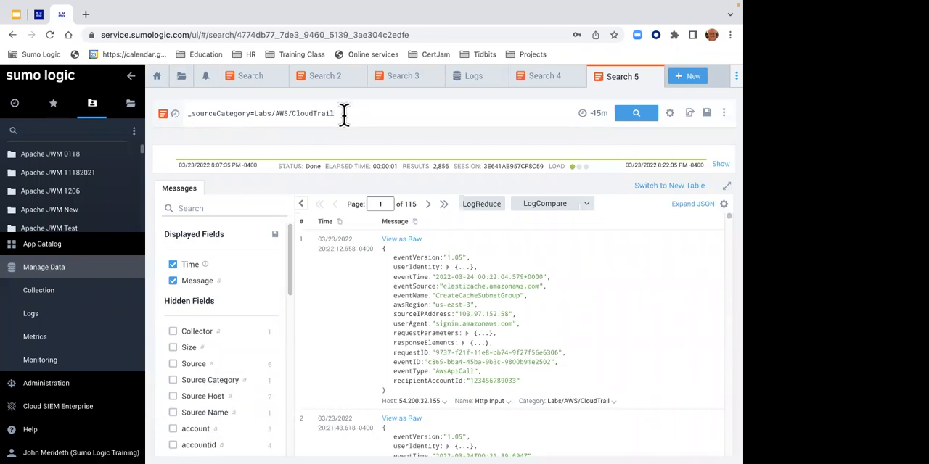
- Parse the awsRegion key from a CloudTrail message into the query, alias it as AWS_MY_Region, and run the search
double_click(429, 380)
left_click(407, 303)
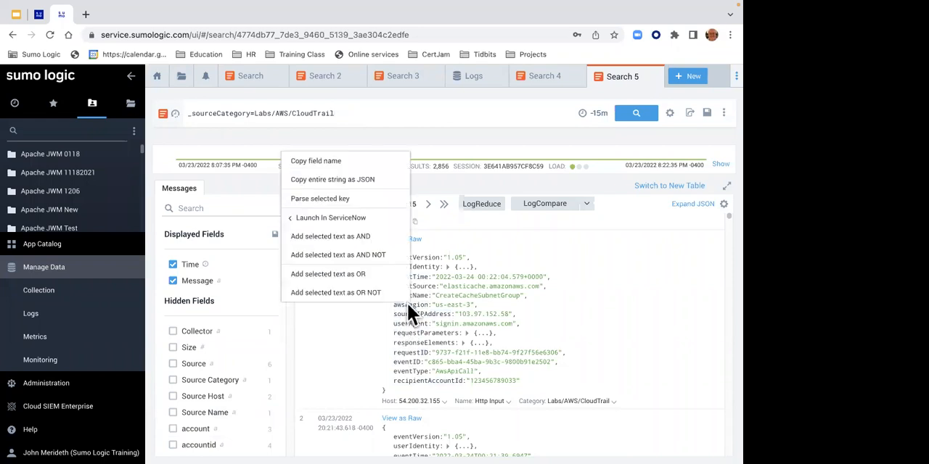
left_click(348, 199)
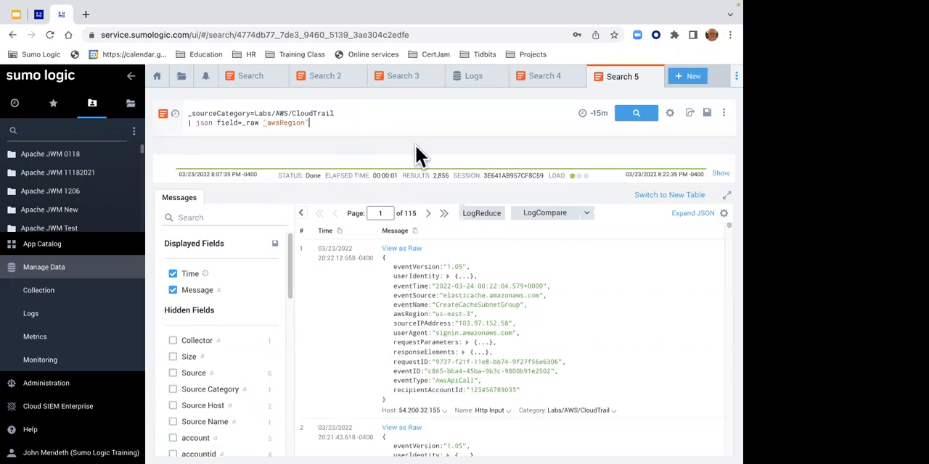
type("as AWS")
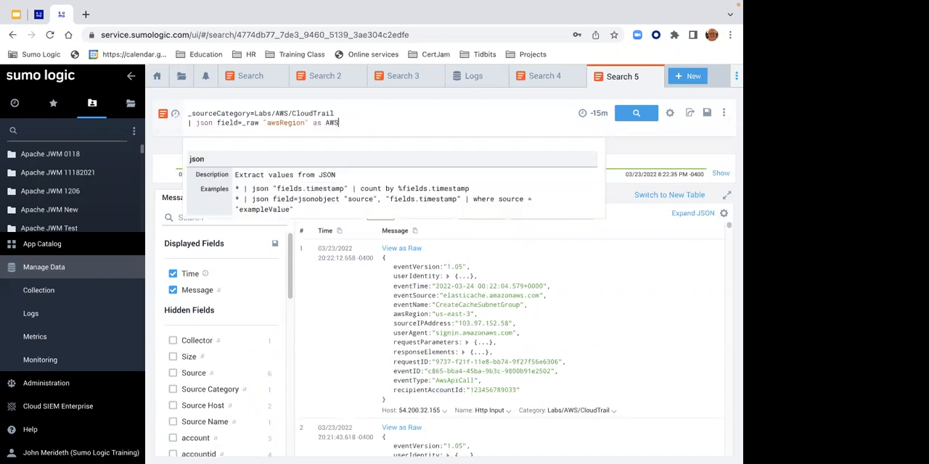
type("_MY_Region")
key("Return")
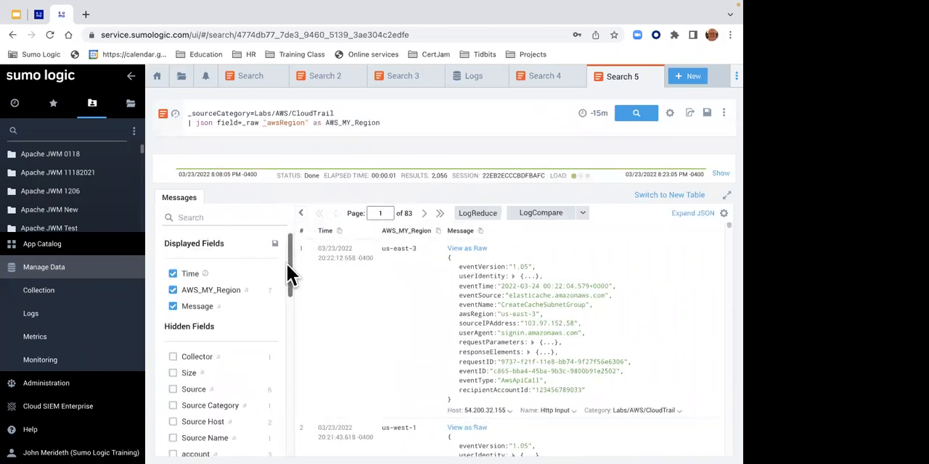
- Hide the AWS_MY_Region column, locate the field among the hidden fields, and display it again
mouse_move(289, 263)
left_mouse_down()
mouse_move(284, 443)
mouse_move(297, 250)
left_mouse_up()
left_click(174, 291)
left_click_drag(290, 286, 288, 341)
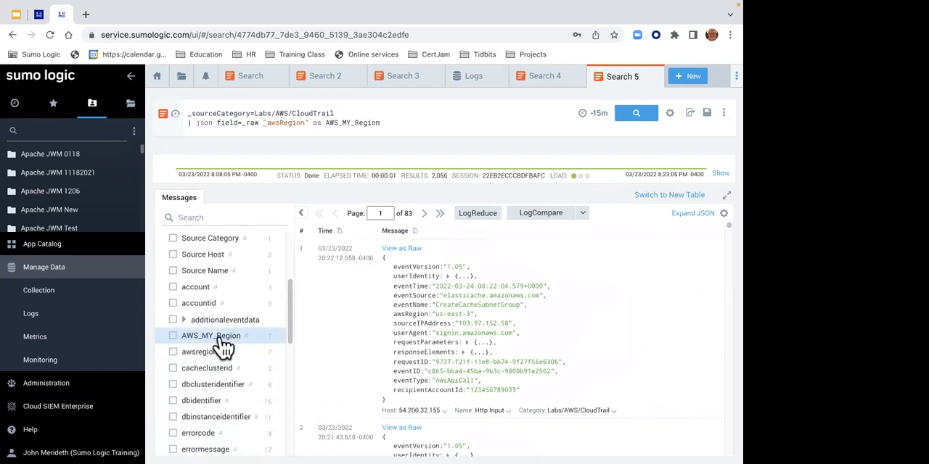
left_click(173, 336)
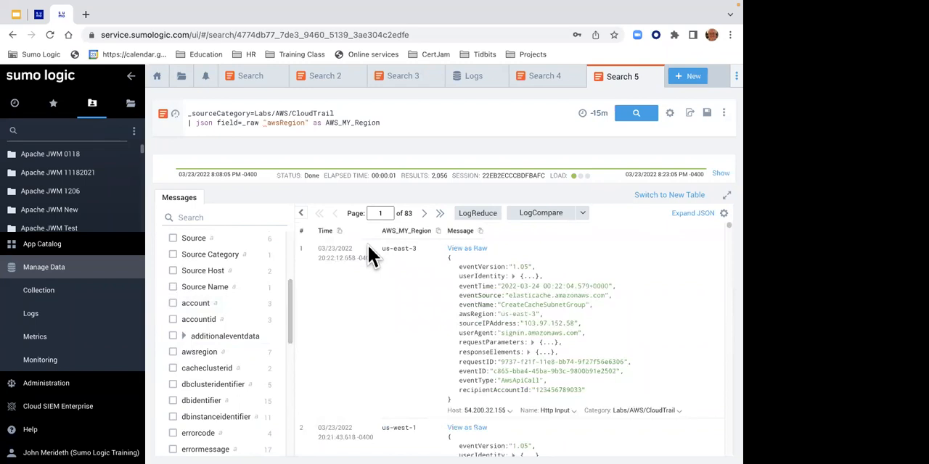
- Close the CloudTrail search
left_click_drag(409, 120, 286, 124)
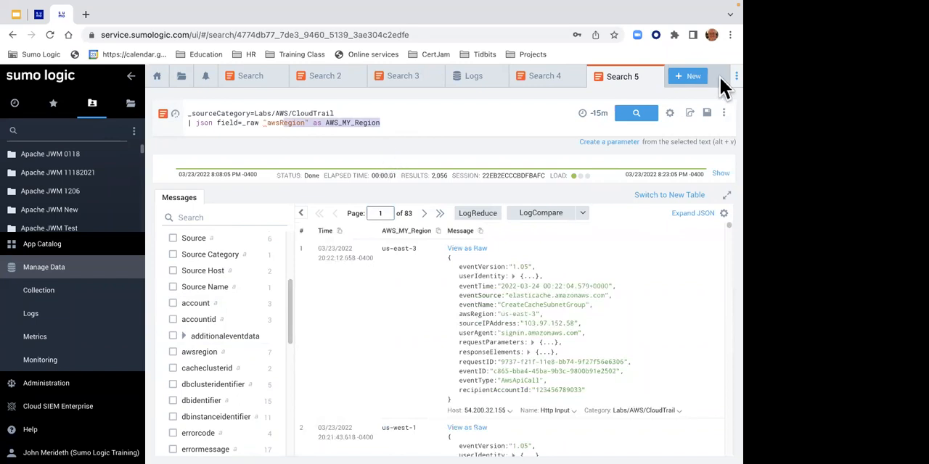
left_click(647, 77)
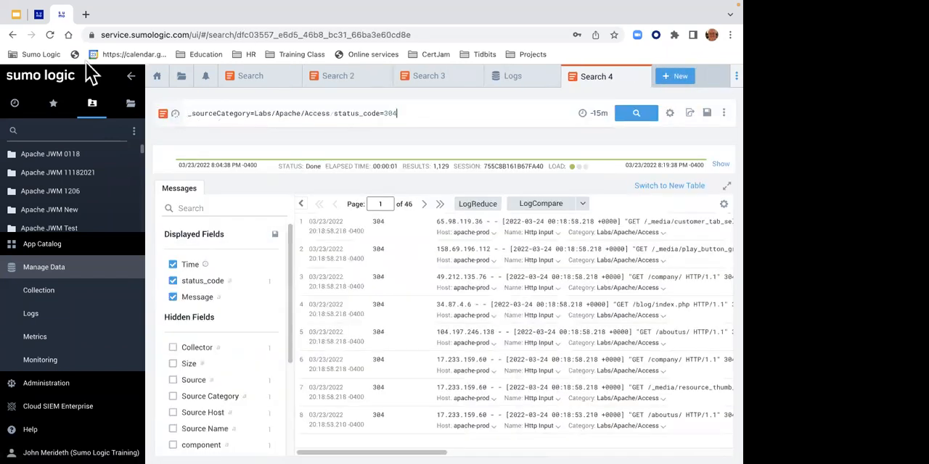
- Read the dynamic parsing and nodrop instructions on the Lab 3 - Parsing Options page, and return to the Sumo Logic search
left_click(40, 16)
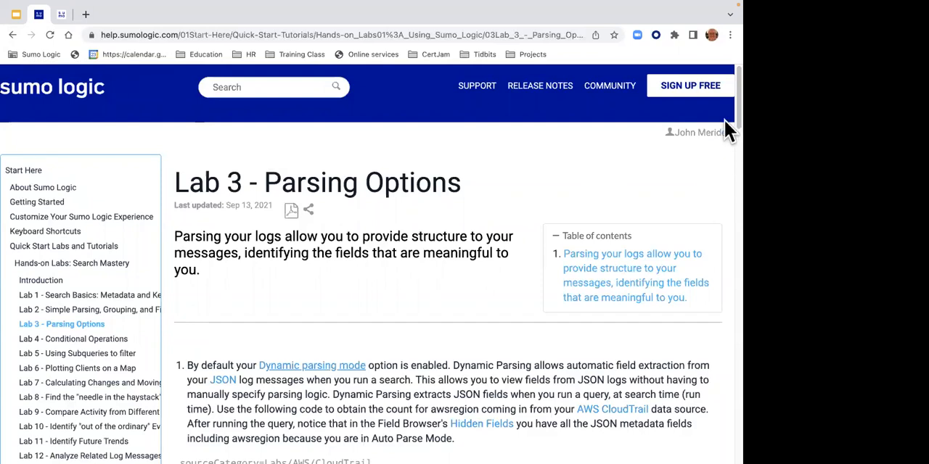
scroll(728, 149, "down", 3)
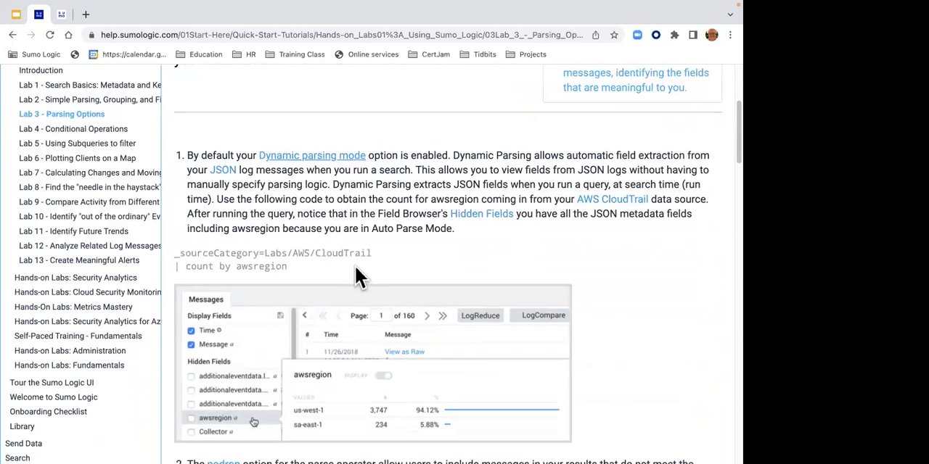
scroll(726, 172, "down", 3)
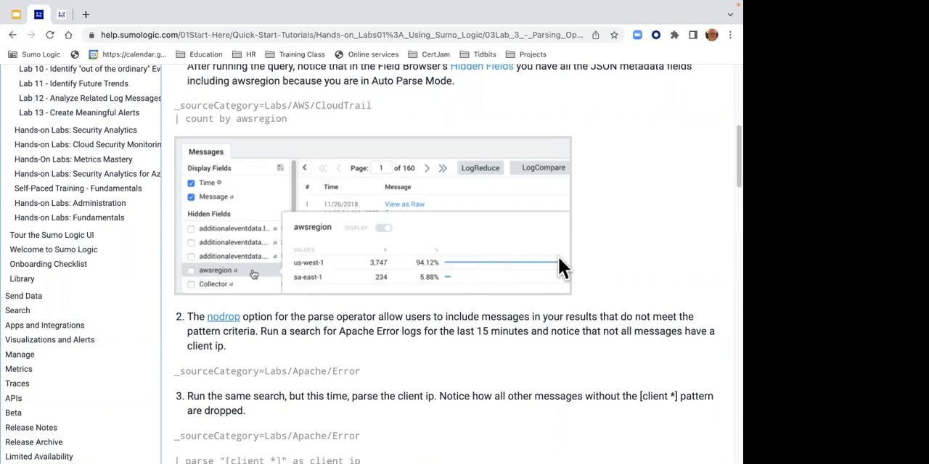
mouse_move(724, 177)
left_mouse_down()
mouse_move(724, 188)
mouse_move(724, 168)
left_mouse_up()
scroll(724, 169, "down", 1)
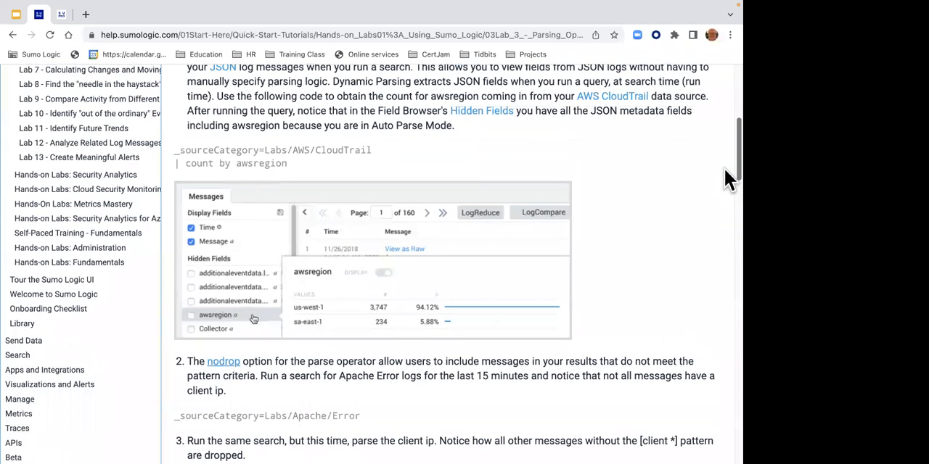
left_click(726, 104)
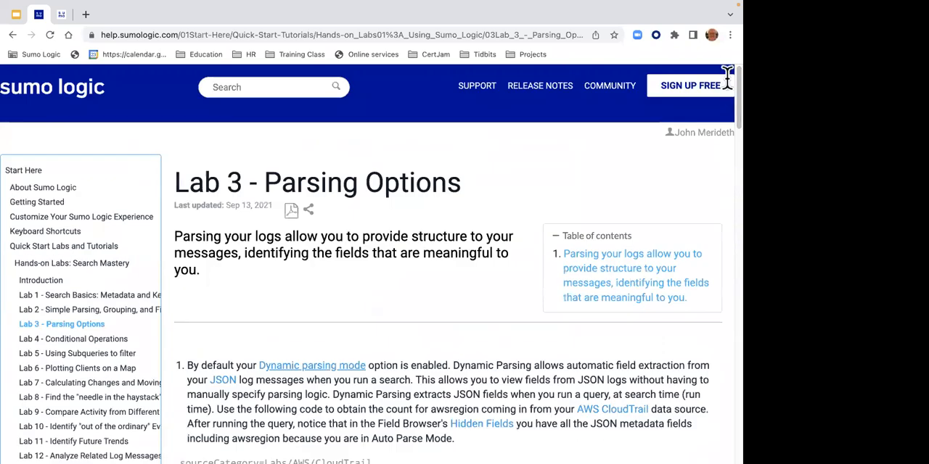
left_click(62, 18)
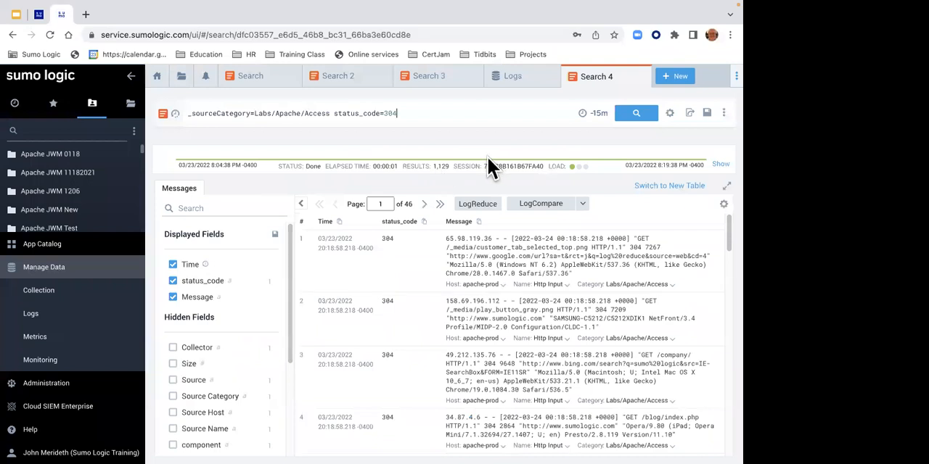
- Change the query to _sourceCategory=Labs/Apache/Error without the status_code filter, and run the search
left_click(399, 114)
key("BackSpace")
key("BackSpace")
key("BackSpace")
key("BackSpace")
key("BackSpace")
key("BackSpace")
key("BackSpace")
key("BackSpace")
key("BackSpace")
key("BackSpace")
key("BackSpace")
key("BackSpace")
key("BackSpace")
key("BackSpace")
key("BackSpace")
key("BackSpace")
key("BackSpace")
key("BackSpace")
key("BackSpace")
key("BackSpace")
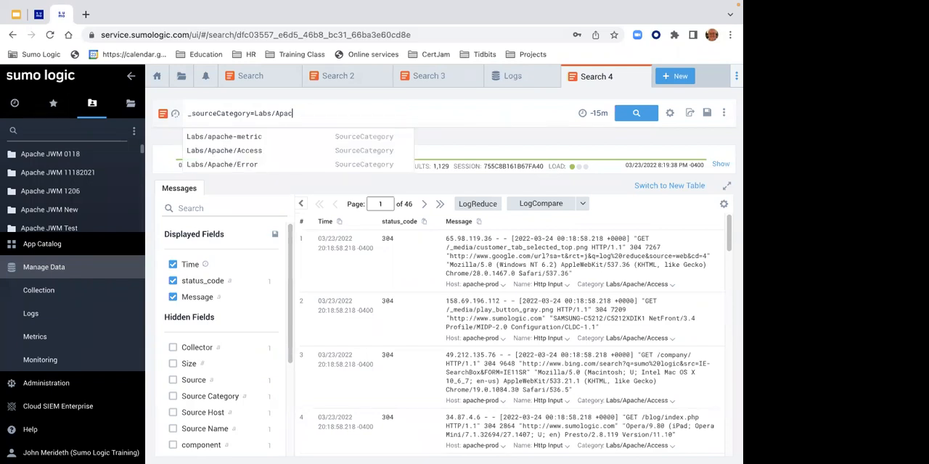
left_click(240, 165)
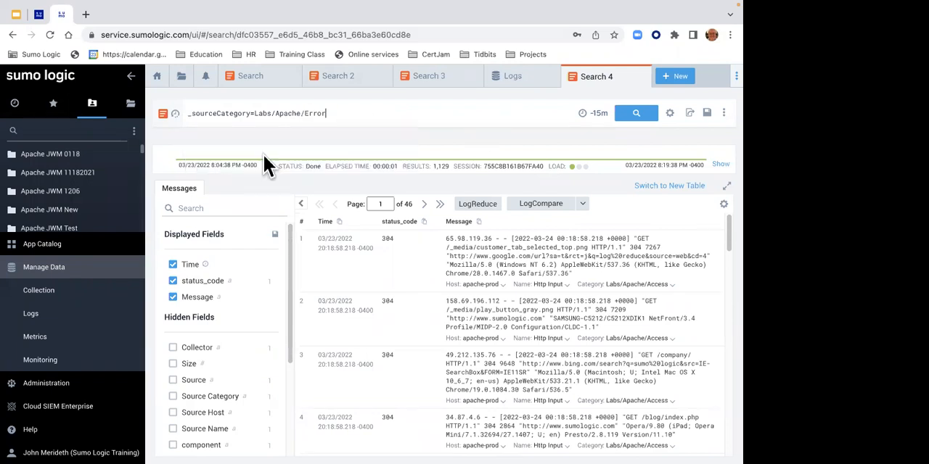
left_click(633, 117)
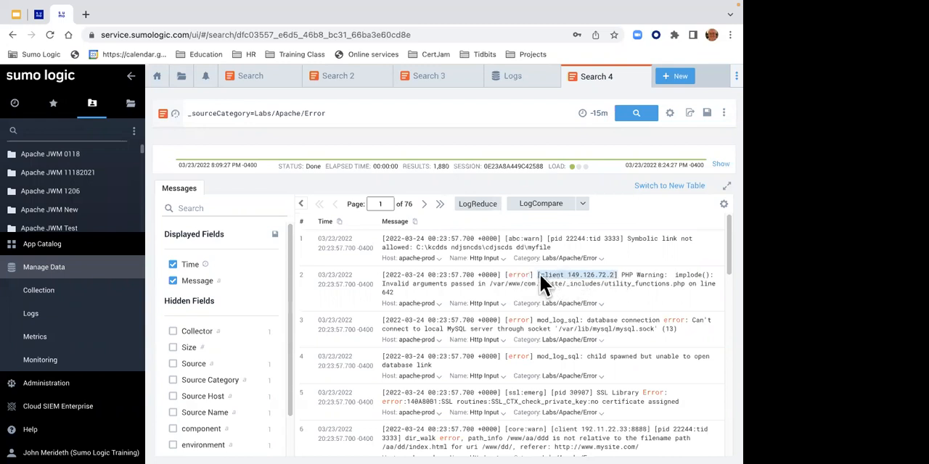
- Parse the client IP from an Apache error message with the pattern [client *] as ip_address, and run the search
right_click(588, 274)
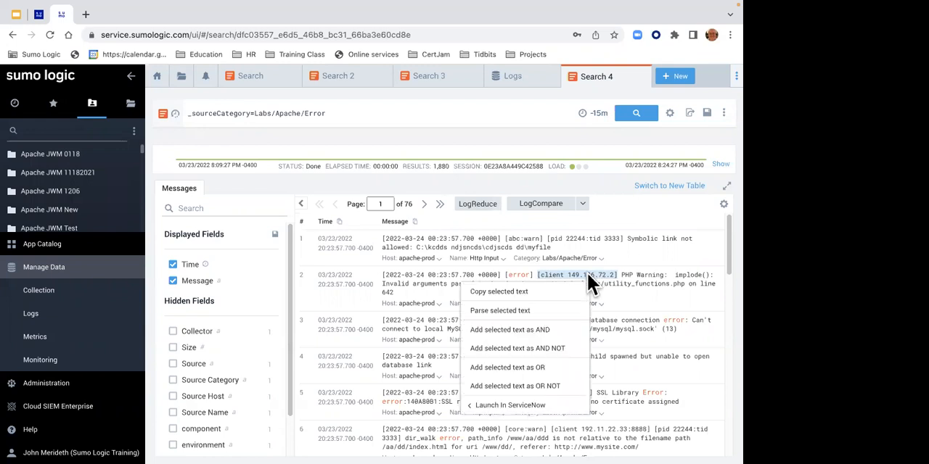
left_click(543, 313)
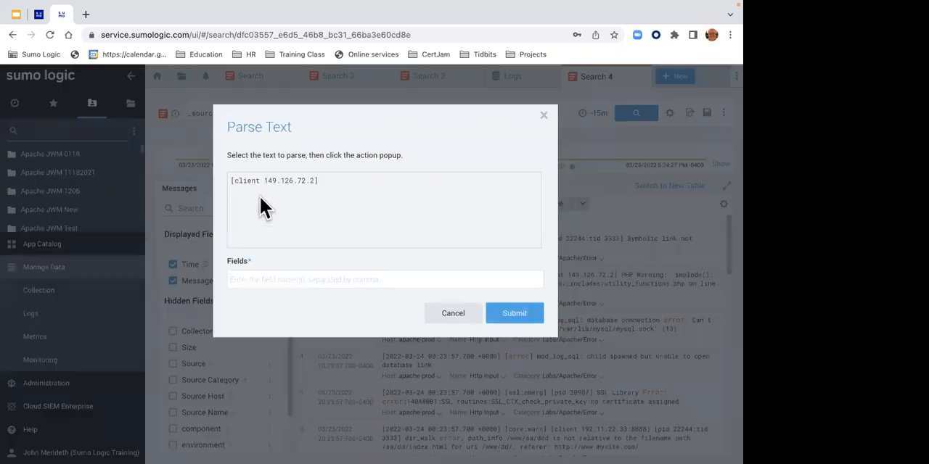
left_click_drag(263, 180, 314, 183)
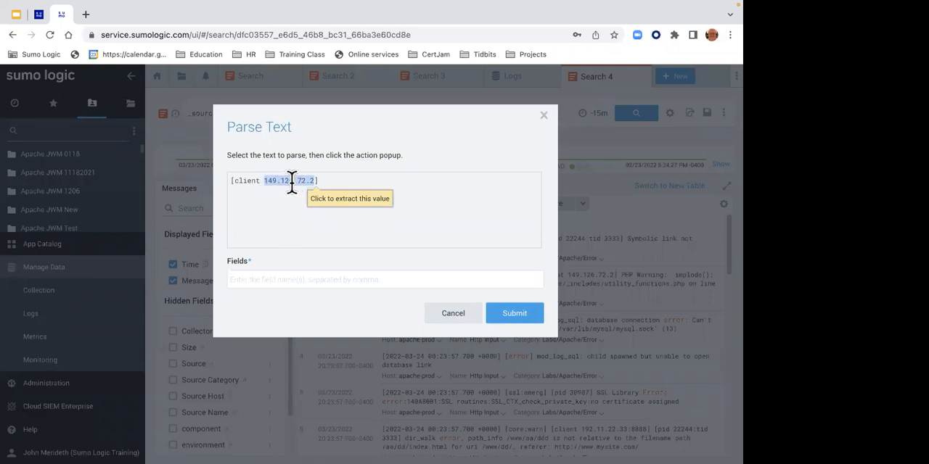
left_click(346, 208)
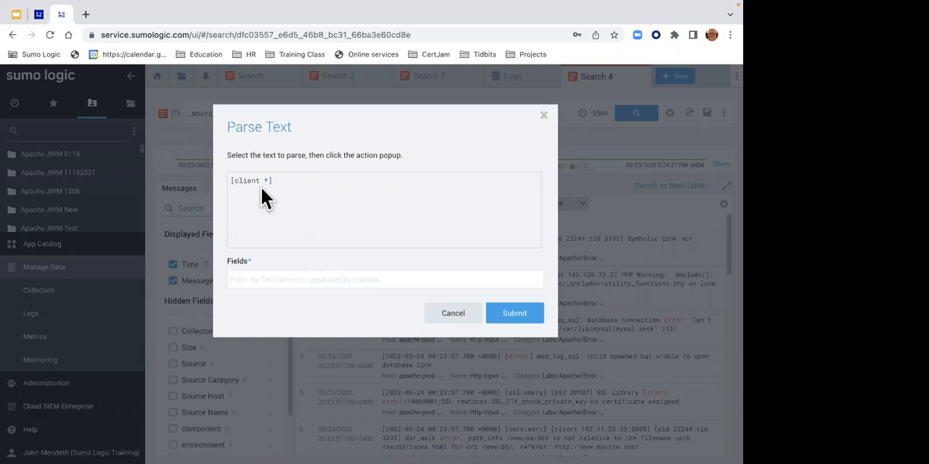
left_click(254, 268)
type("i")
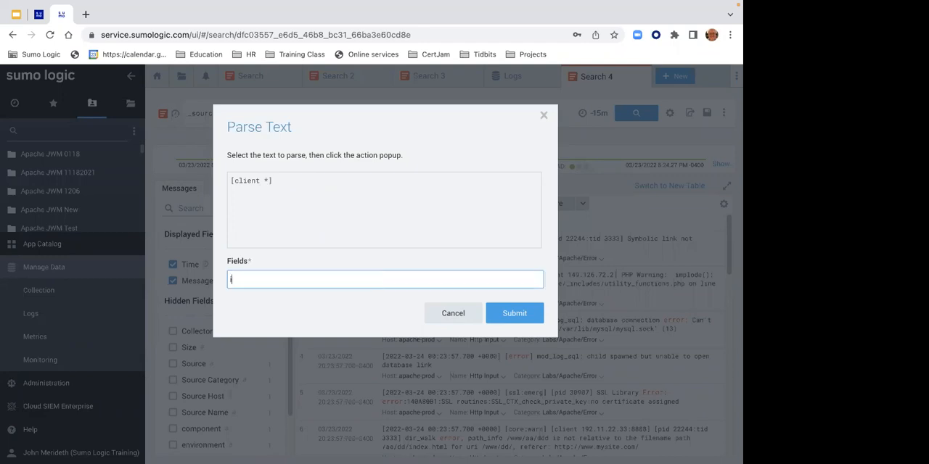
type("p_address")
left_click(514, 323)
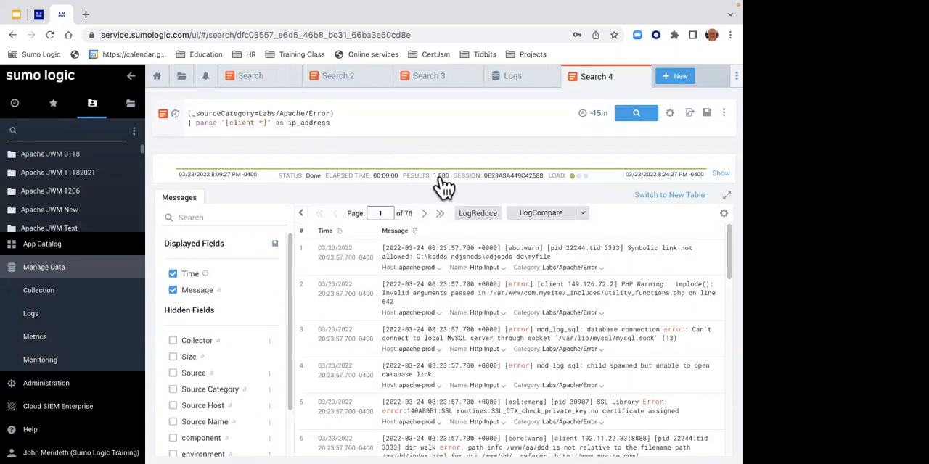
left_click(635, 114)
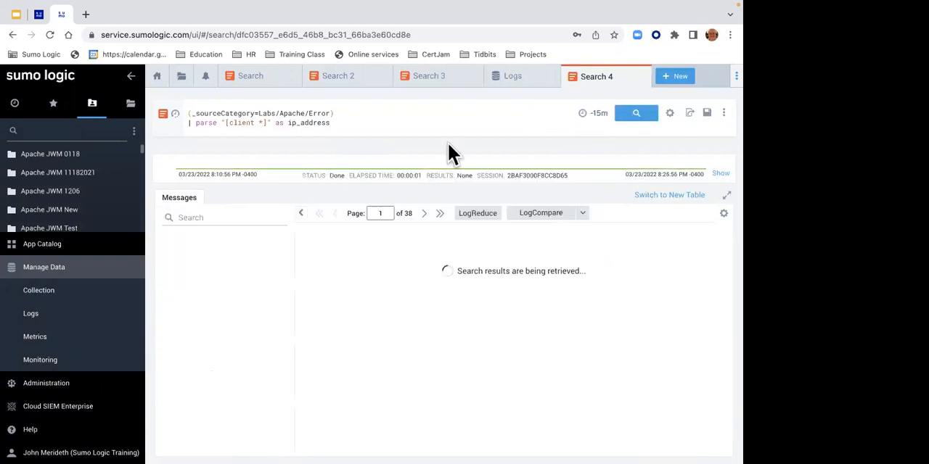
- Check the parsed ip_address values and the result count, and view the Search Details before closing them
left_click_drag(446, 284, 420, 285)
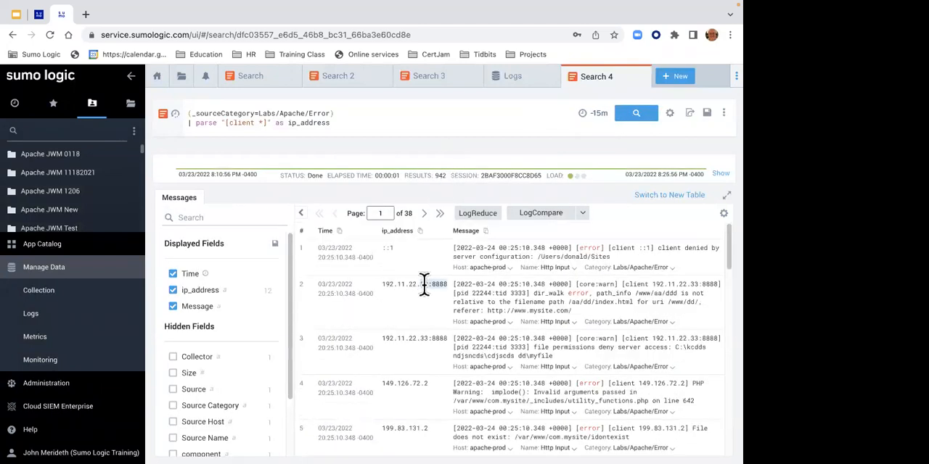
left_click_drag(379, 332, 410, 334)
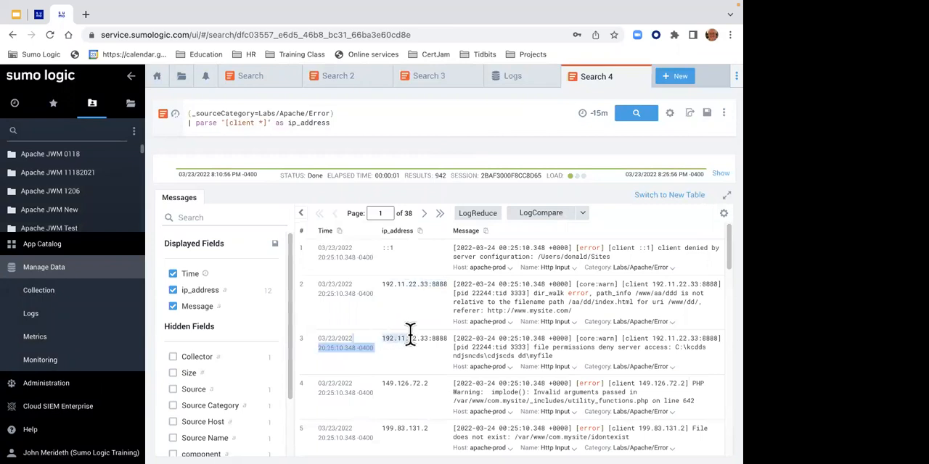
left_click(442, 181)
double_click(440, 176)
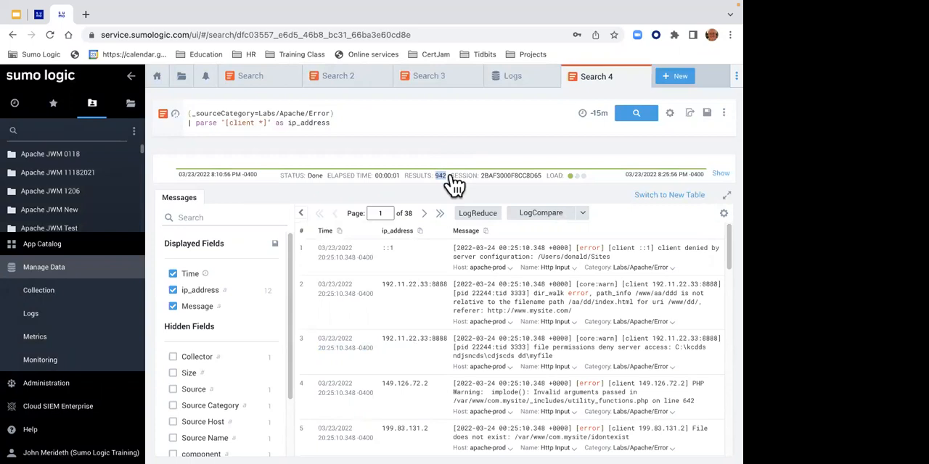
left_click(450, 176)
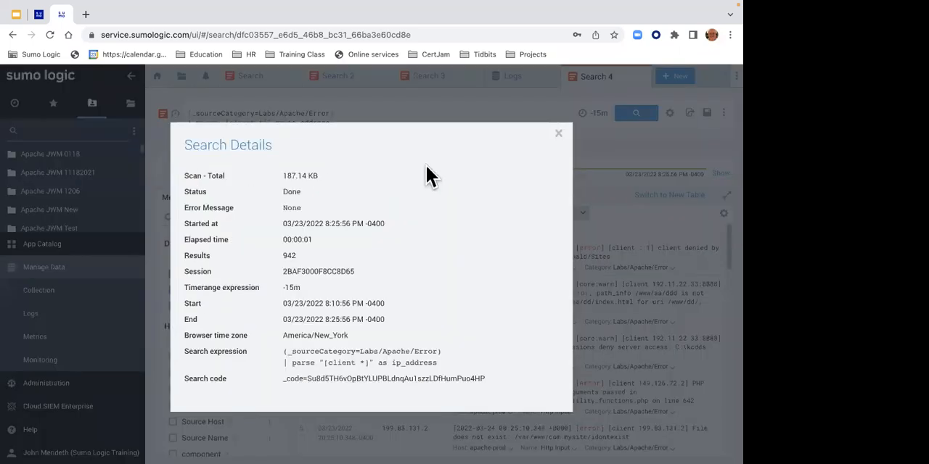
left_click(562, 141)
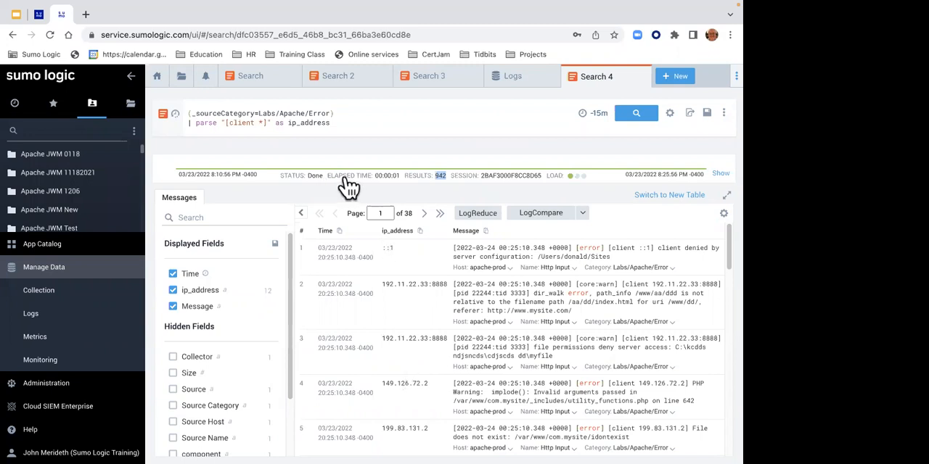
- Add the nodrop option to the end of the client parse statement and rerun the search
left_click_drag(198, 124, 285, 125)
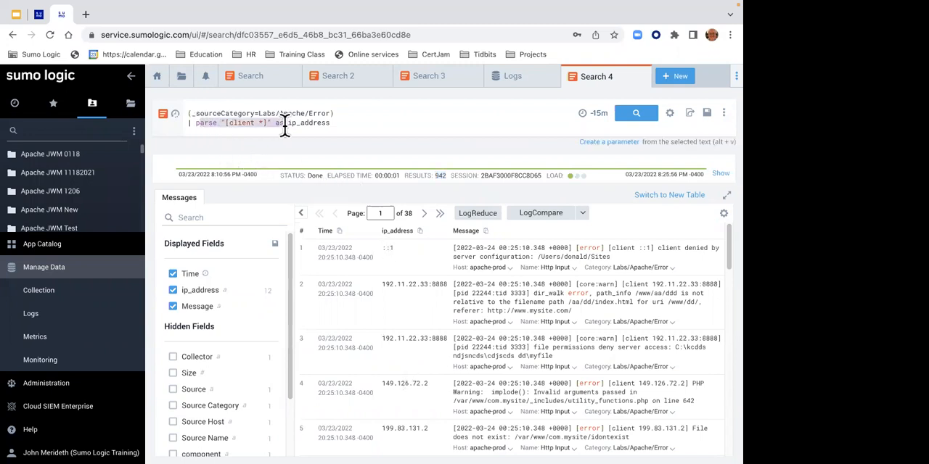
left_click(284, 124)
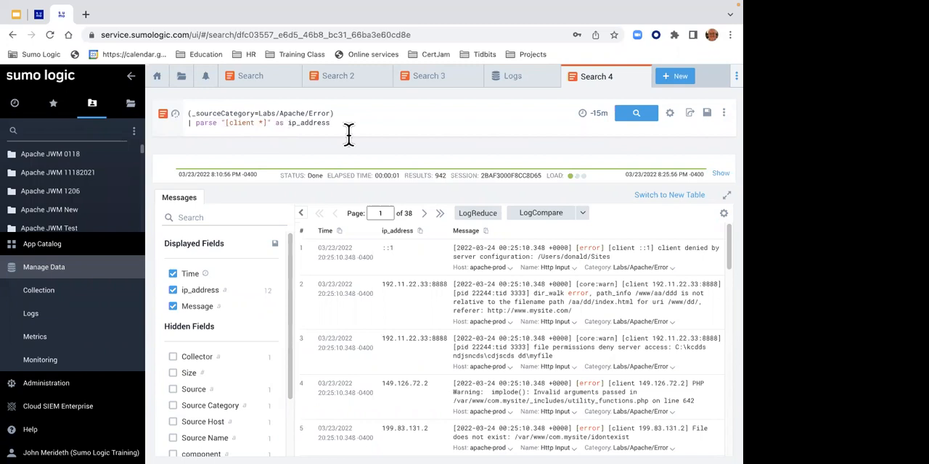
type("nodrop")
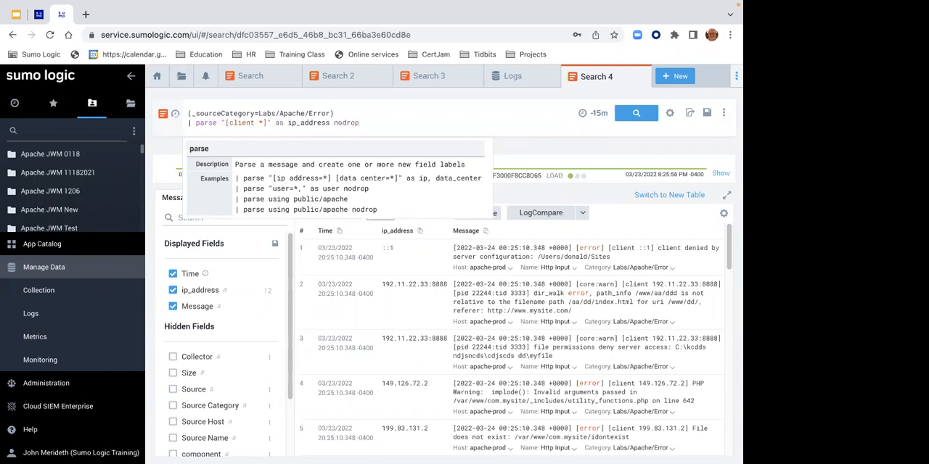
key("Return")
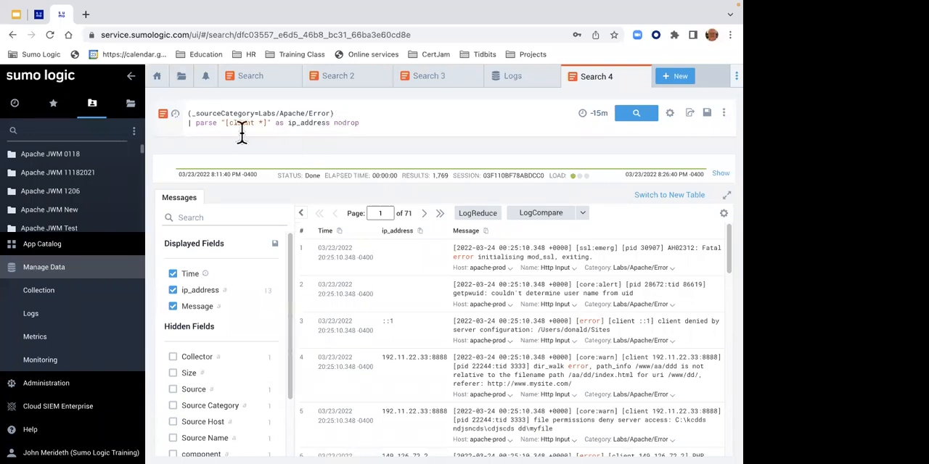
- Review the nodrop and parse field instructions on the Lab 3 page, and copy the GitHub committer query from item 6
left_click(38, 16)
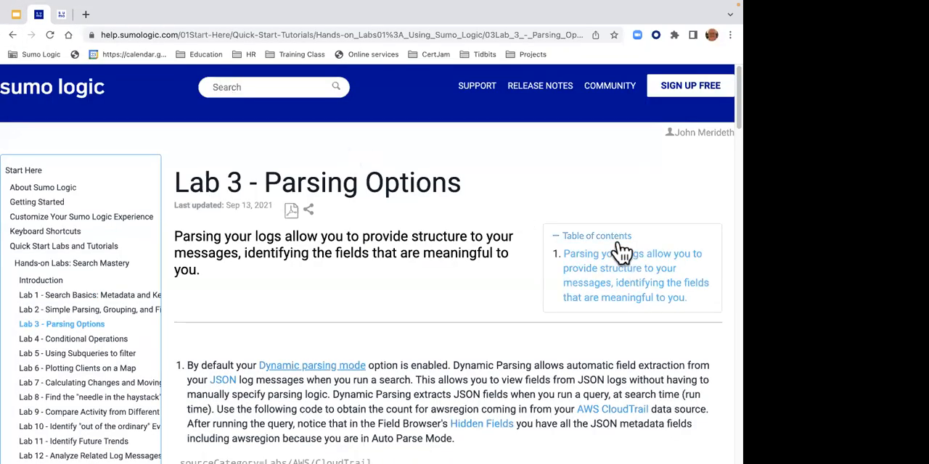
scroll(724, 123, "down", 10)
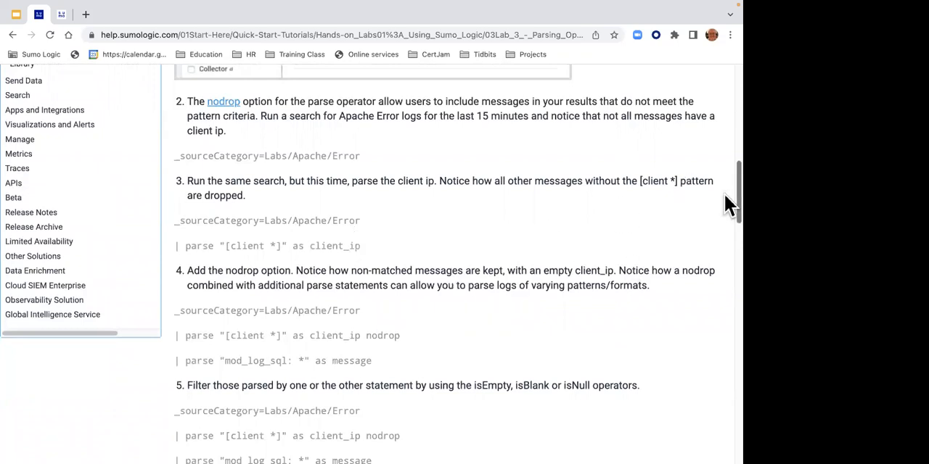
left_click_drag(723, 193, 723, 235)
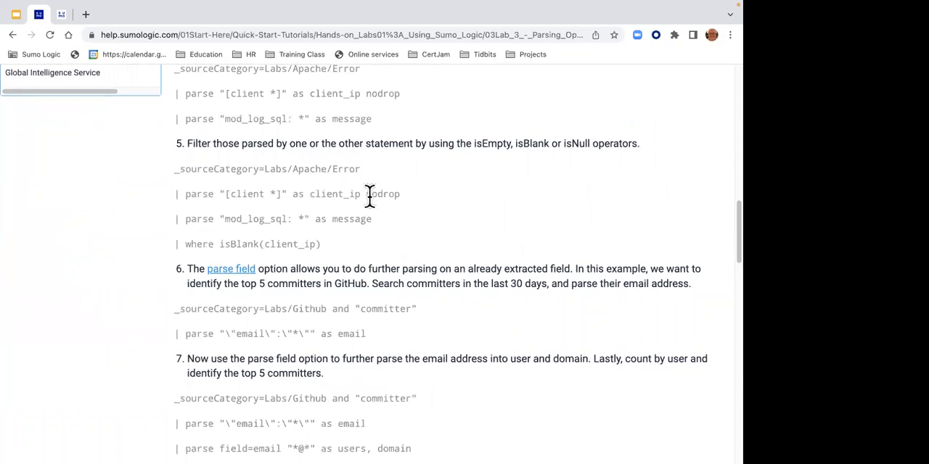
left_click_drag(369, 194, 401, 195)
scroll(724, 254, "down", 1)
scroll(729, 267, "down", 1)
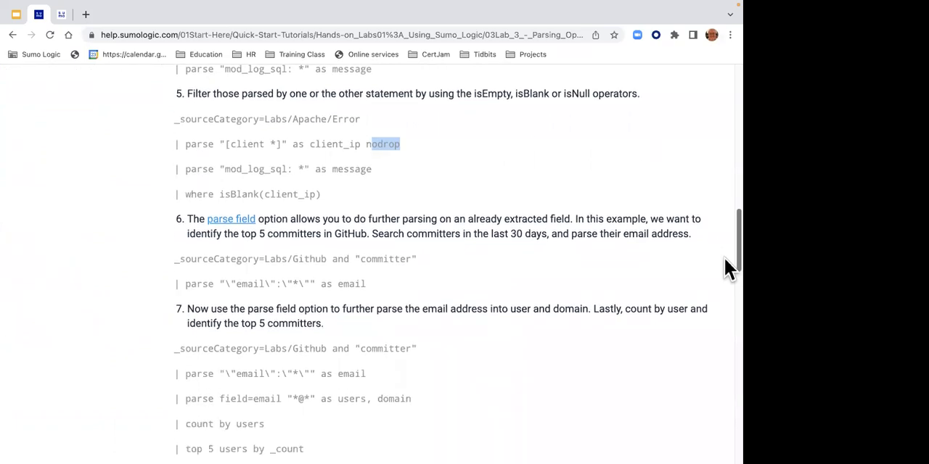
left_click_drag(379, 292, 190, 257)
key("ctrl+c")
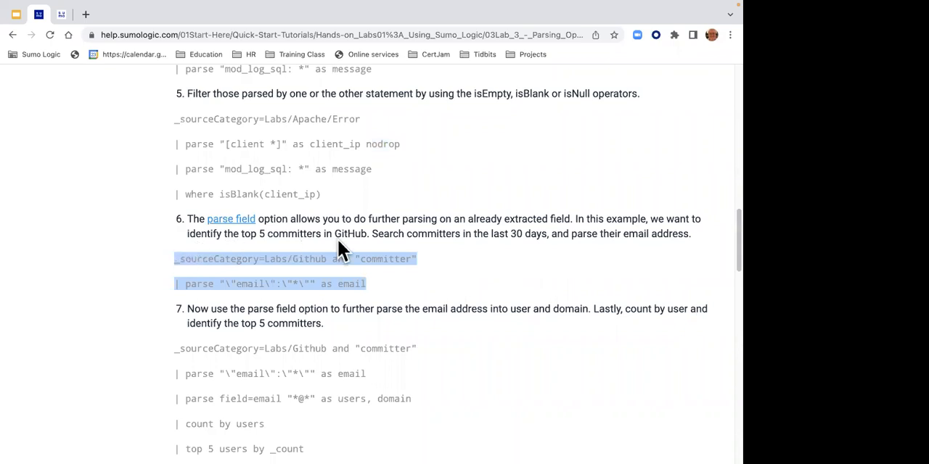
- Open a new log search in Sumo Logic, paste the Labs/Github "committer" query that parses email, and run it over -15m
left_click(61, 16)
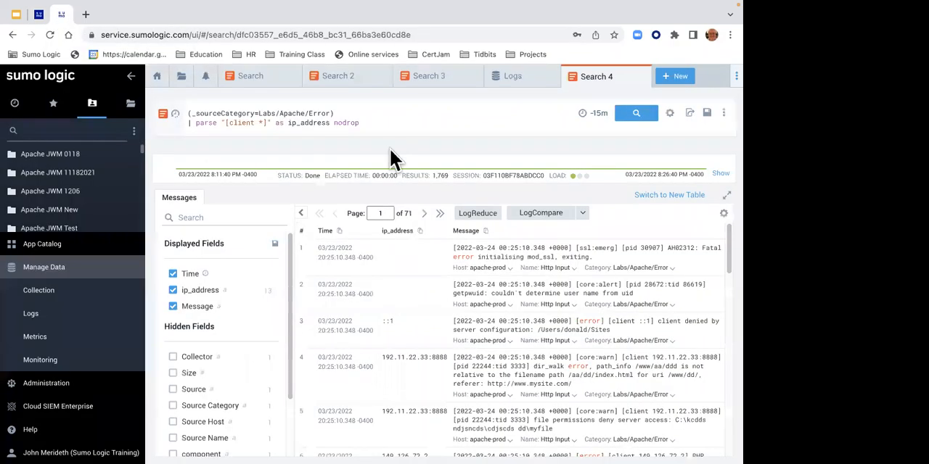
left_click(682, 86)
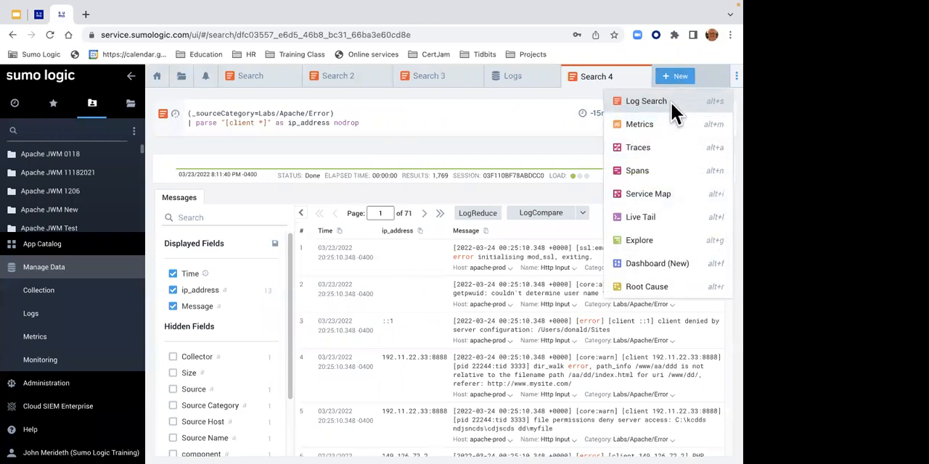
left_click(645, 101)
key("ctrl+v")
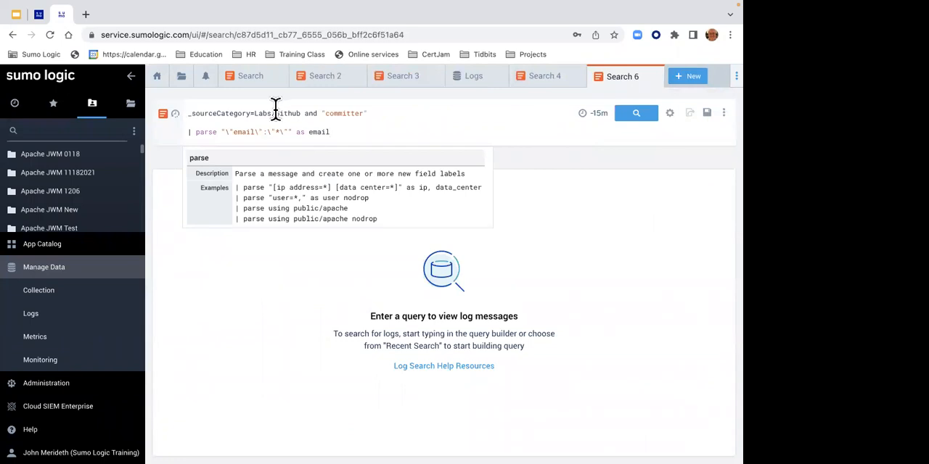
left_click_drag(276, 108, 301, 109)
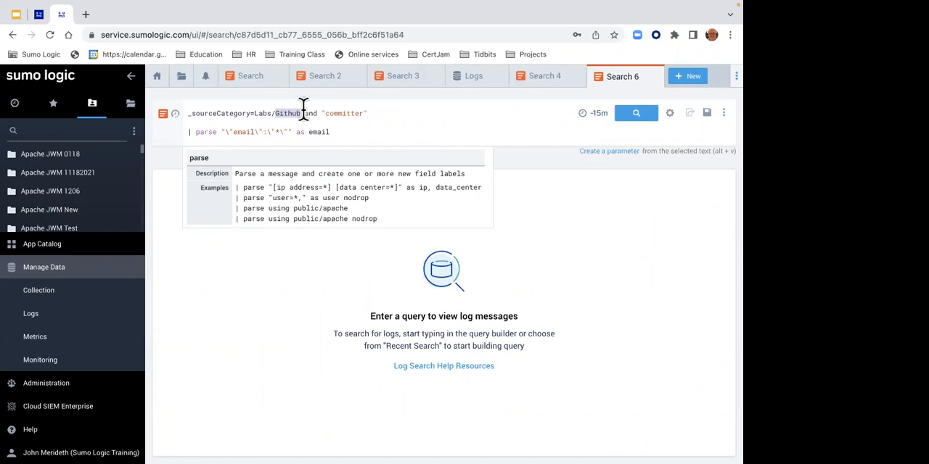
left_click_drag(322, 110, 368, 109)
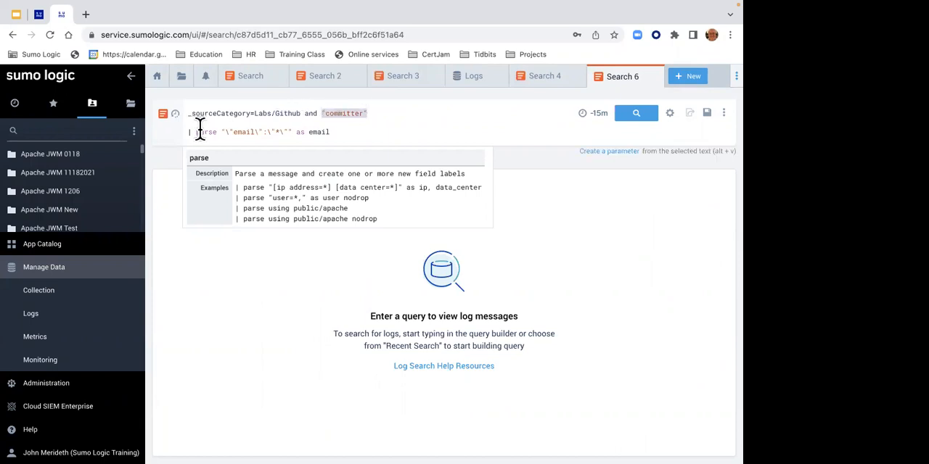
left_click(626, 127)
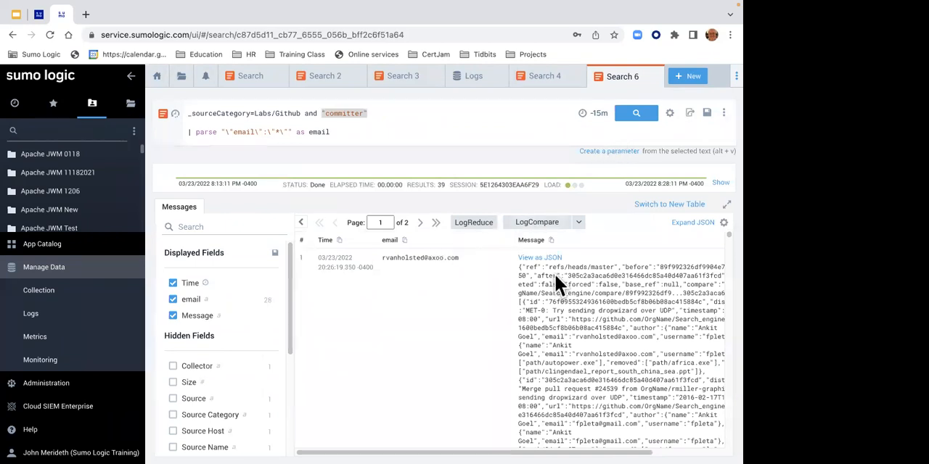
- Look through the GitHub messages and compare their parsed email values with the raw JSON
left_click_drag(723, 234, 723, 245)
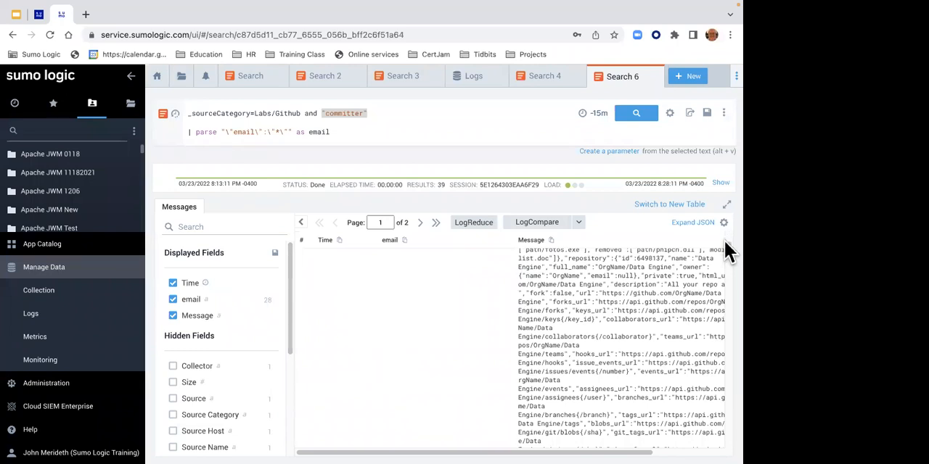
scroll(724, 241, "down", 3)
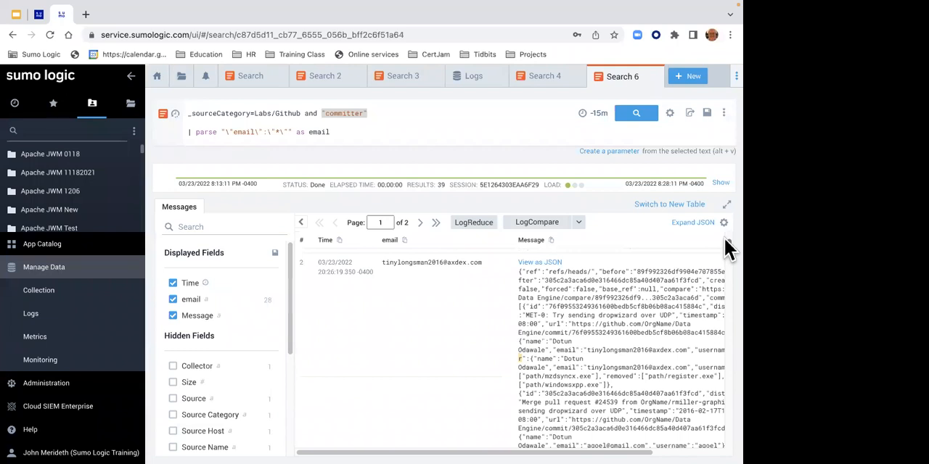
left_click_drag(725, 240, 724, 250)
scroll(724, 250, "down", 2)
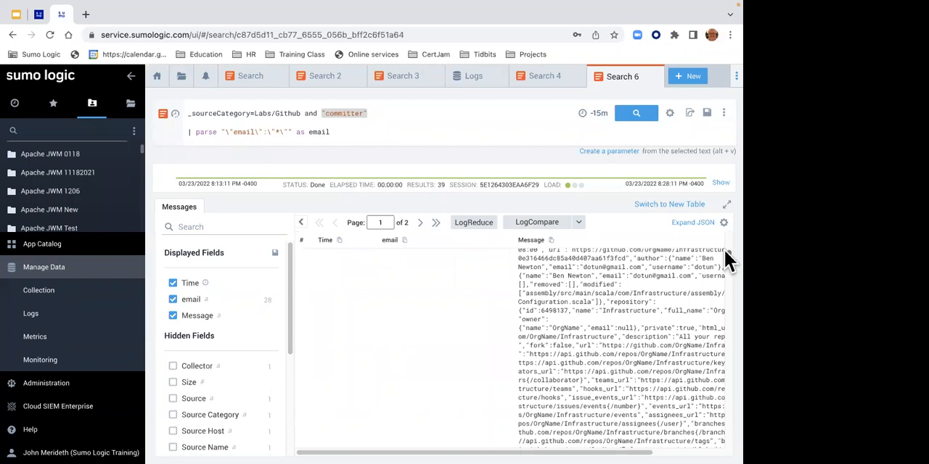
- Add a second parse statement below the first that parses field=email with the pattern "*@*"
left_click(366, 134)
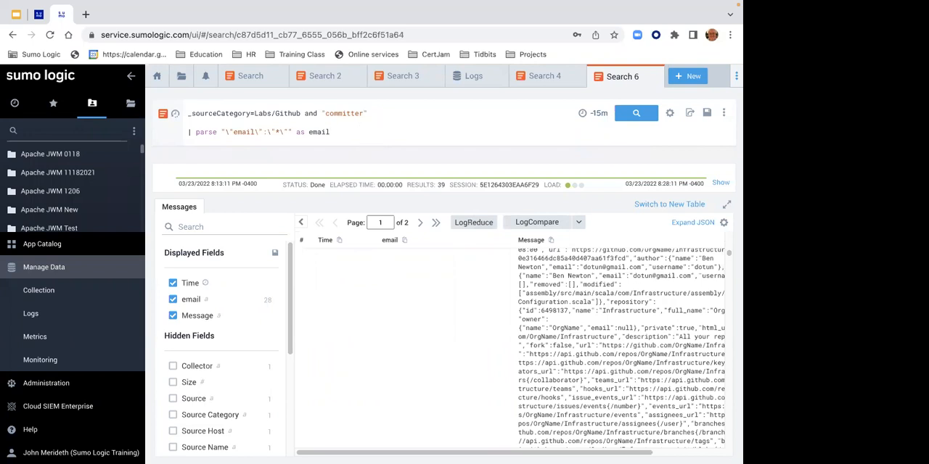
key("shift+Return")
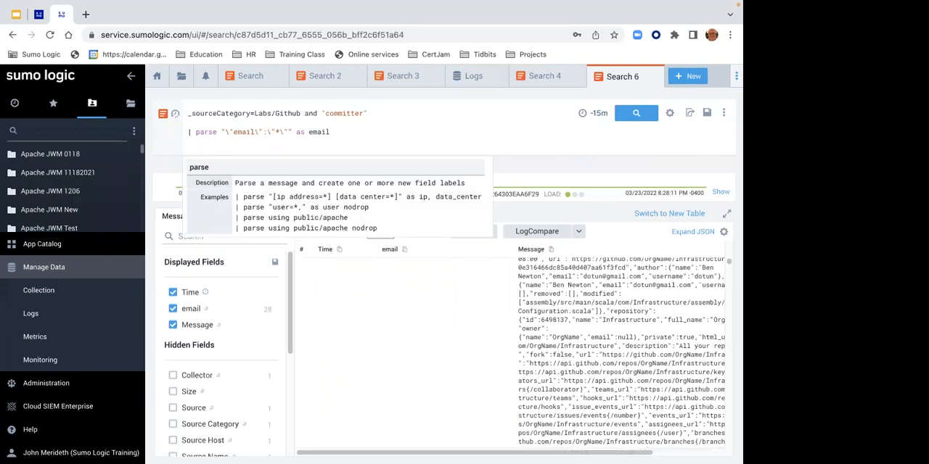
type("| par")
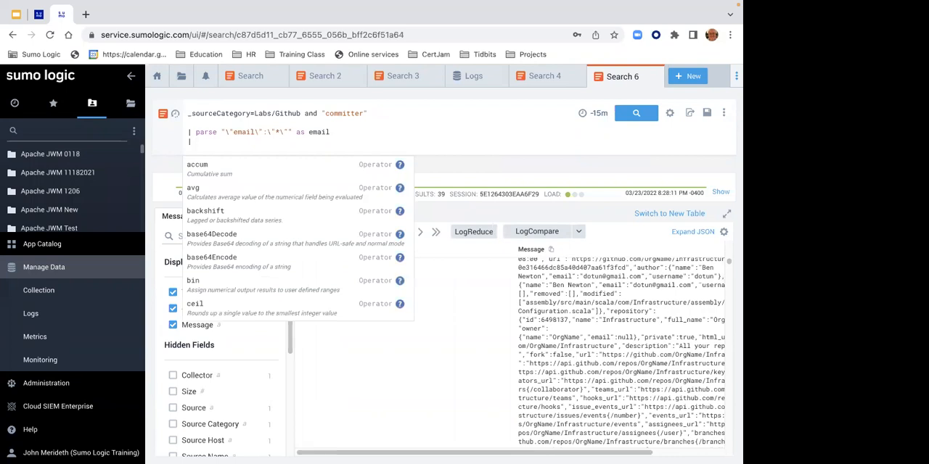
type("se")
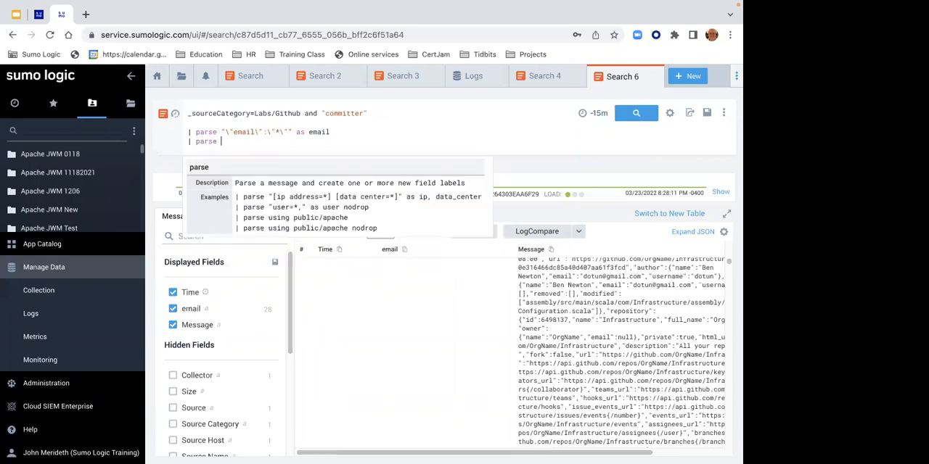
type(" field")
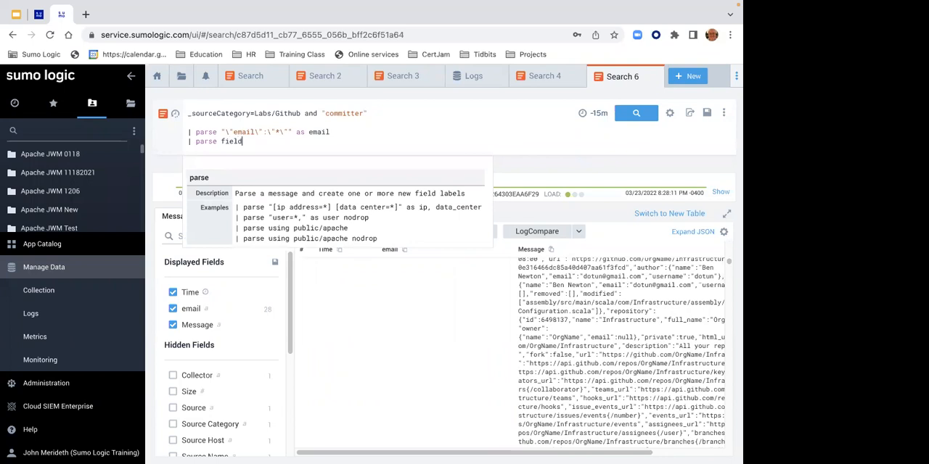
type("=")
type("email")
type("\"")
type("*@*\" as")
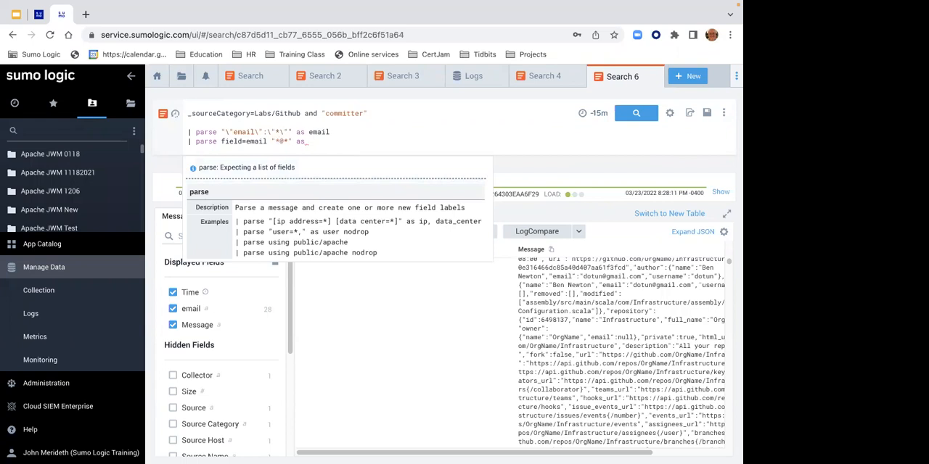
- Name the fields extracted by the second parse statement user and domain, and rerun the search
type("user")
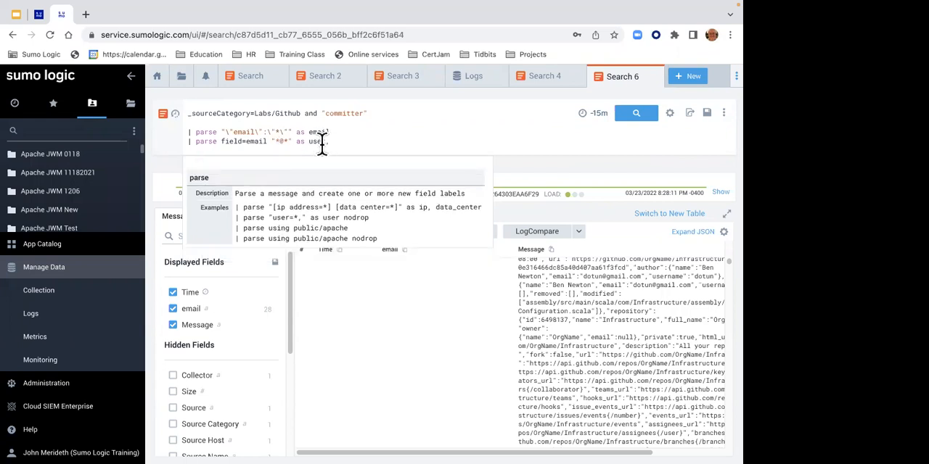
type(", domain")
left_click(393, 303)
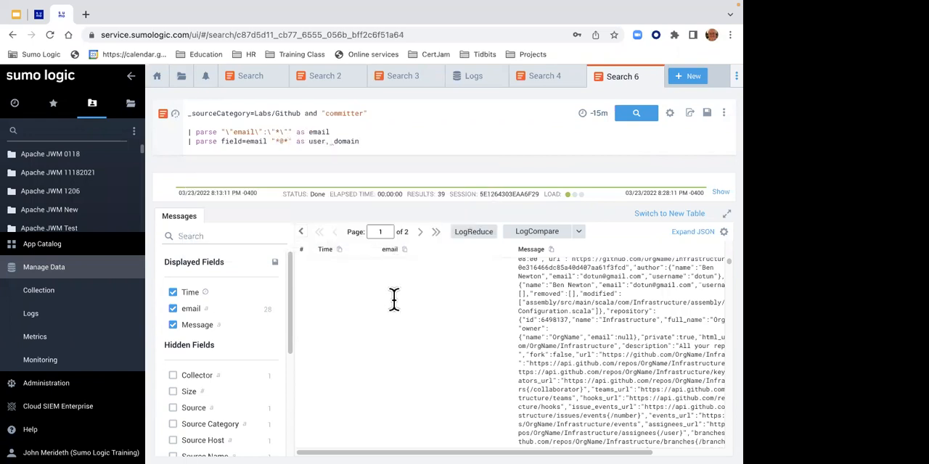
left_click(624, 116)
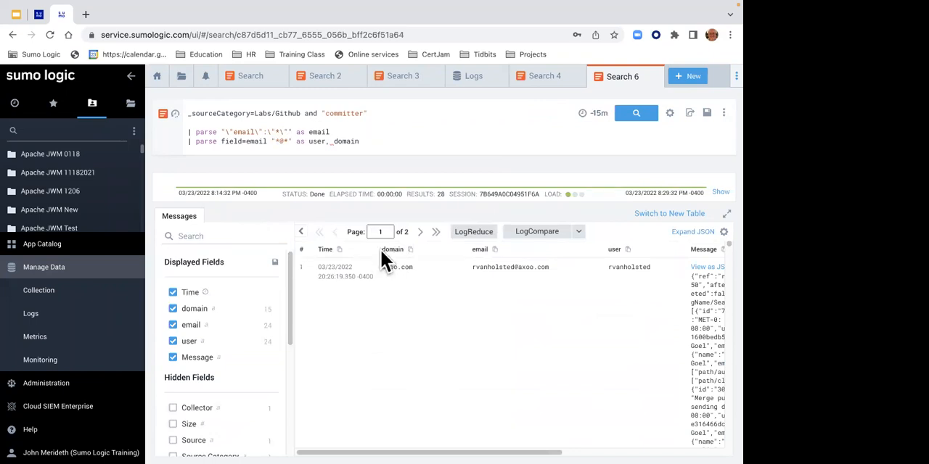
- Compare the first result's parsed email value with its separate user and domain values
triple_click(470, 274)
left_click(513, 272)
left_click_drag(472, 271, 537, 274)
left_click(522, 271)
- Append the line "| fields user, domain, email" to the GitHub query and rerun the search
left_click(366, 143)
key("Return")
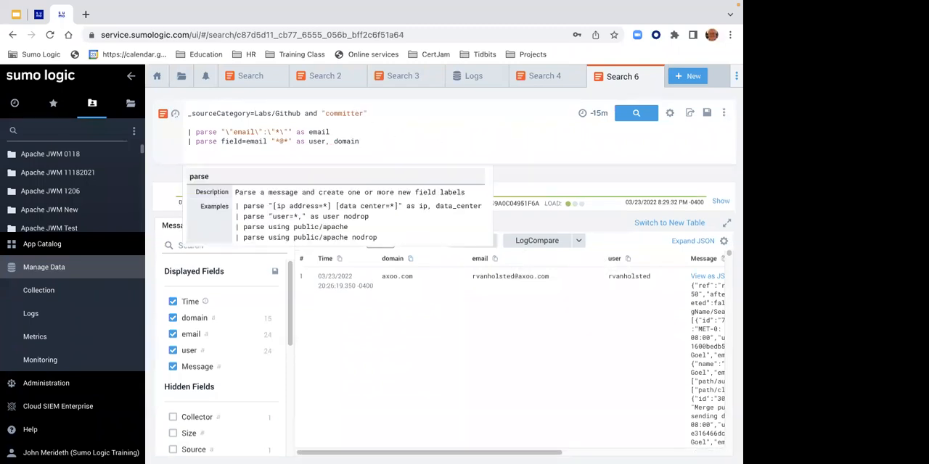
type("| foe;d")
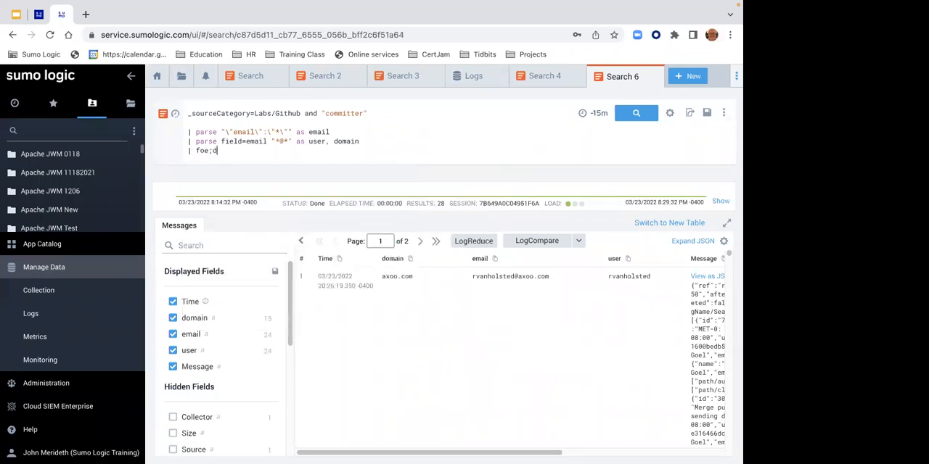
key("BackSpace")
key("BackSpace")
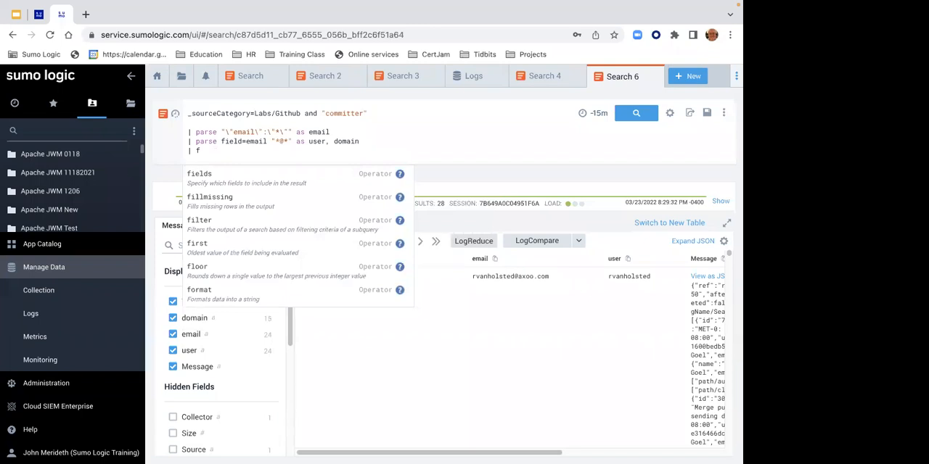
type("ie;ds")
key("BackSpace")
key("BackSpace")
key("BackSpace")
type("lds")
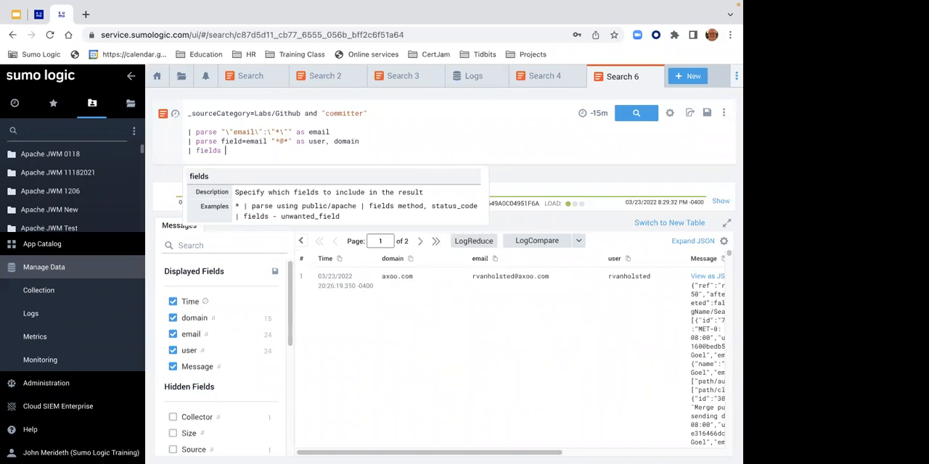
type(" user, domain, email")
key("Return")
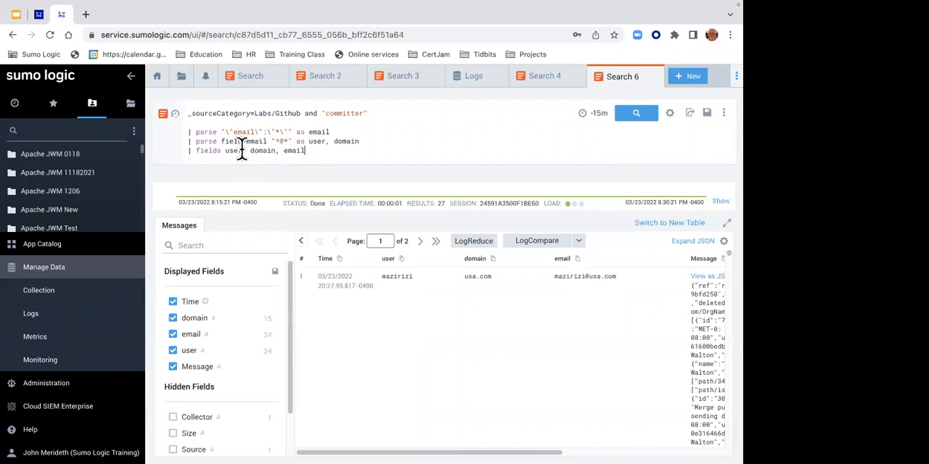
- Review the field=email part of the query and read items 7 and 8 on the Lab 3 page
left_click_drag(220, 140, 269, 141)
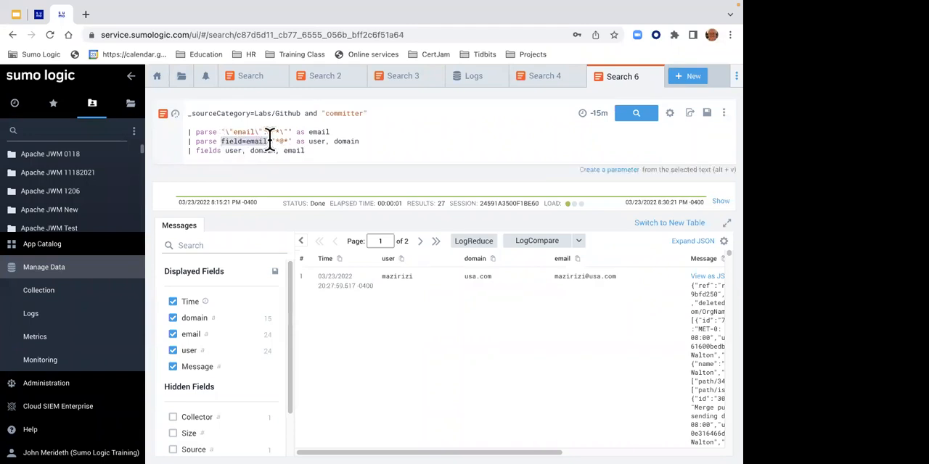
left_click(38, 16)
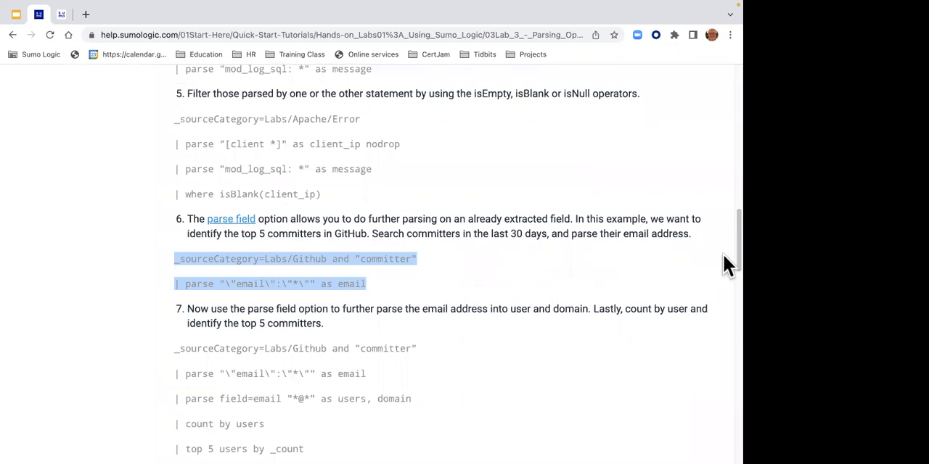
scroll(724, 254, "down", 3)
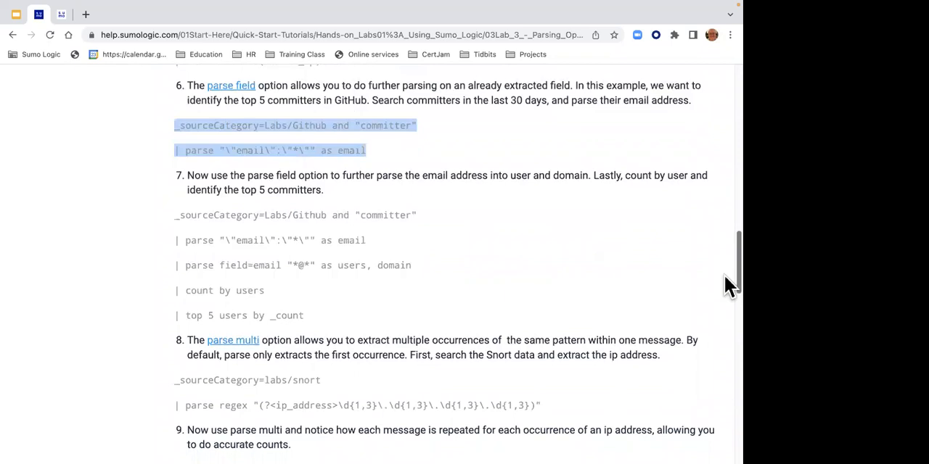
- Open a new log search in Sumo Logic and run _sourceCategory=labs/snort over -15m
left_click(61, 14)
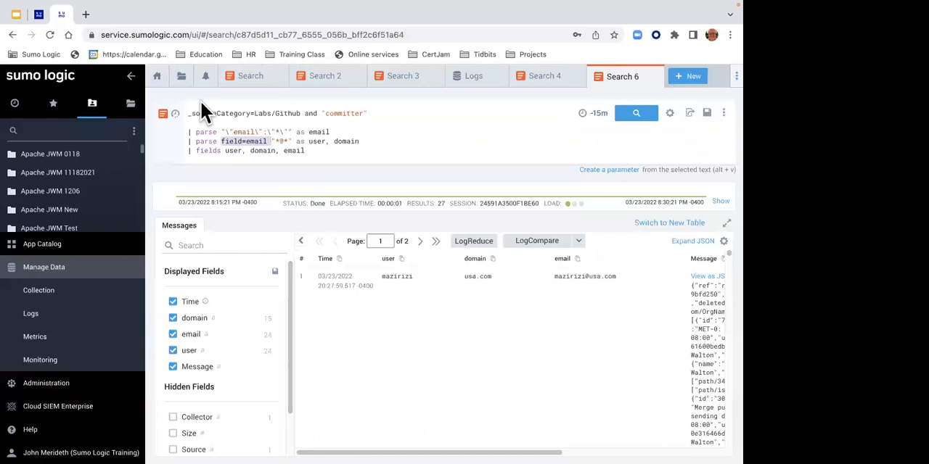
left_click(684, 76)
left_click(633, 102)
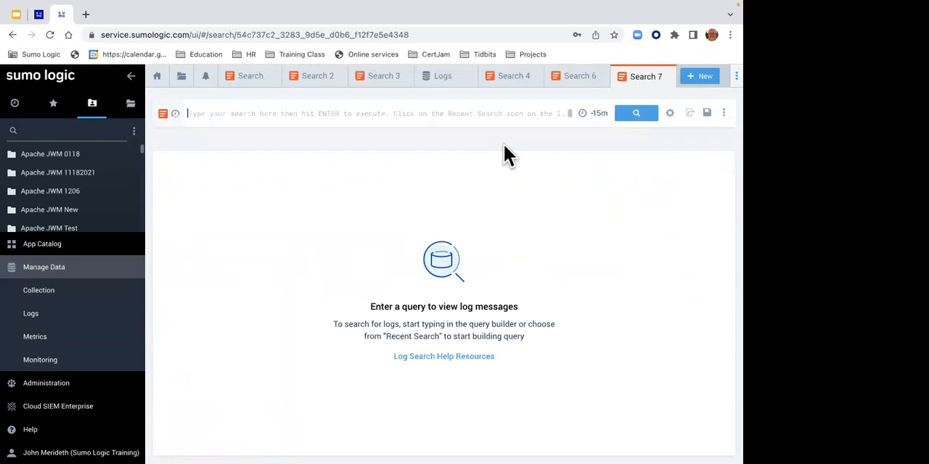
type("_")
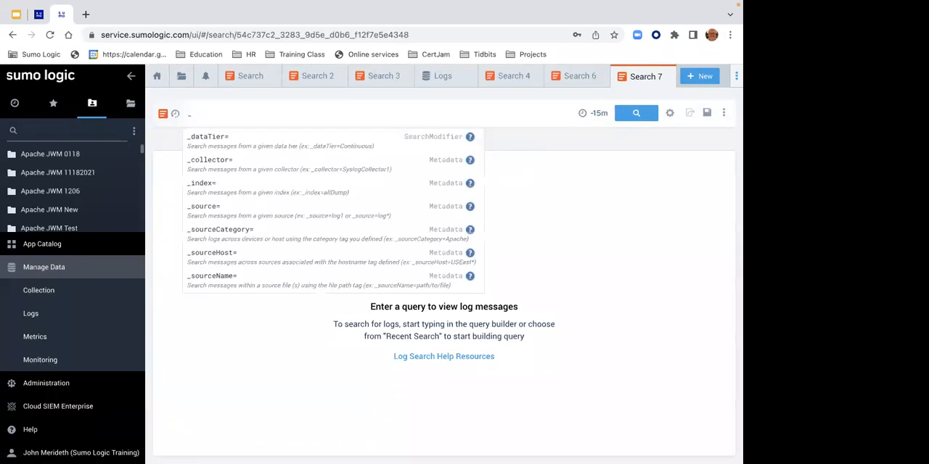
type("source")
key("Down")
key("Down")
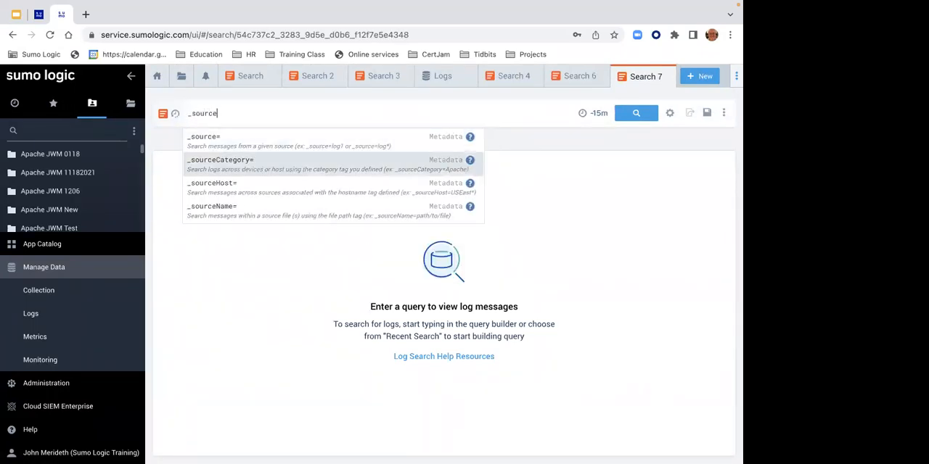
key("Return")
type("lab")
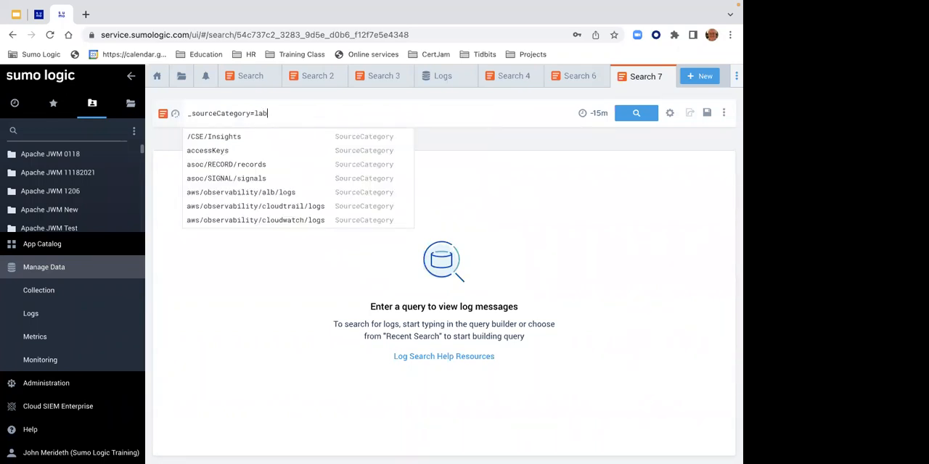
type("s/snort")
key("Return")
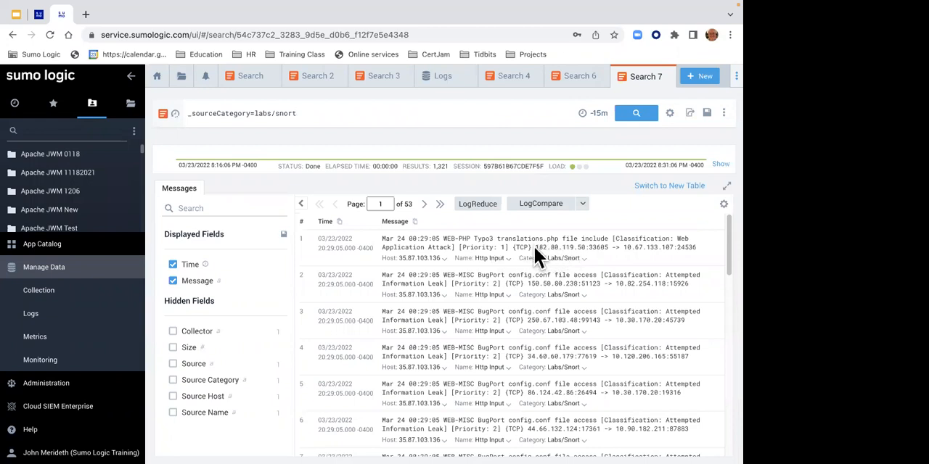
- Check the IP addresses in the first Snort message and copy the parse regex statement from item 8 of the Lab 3 page
left_click(605, 247)
left_click_drag(685, 247, 697, 247)
left_click(38, 15)
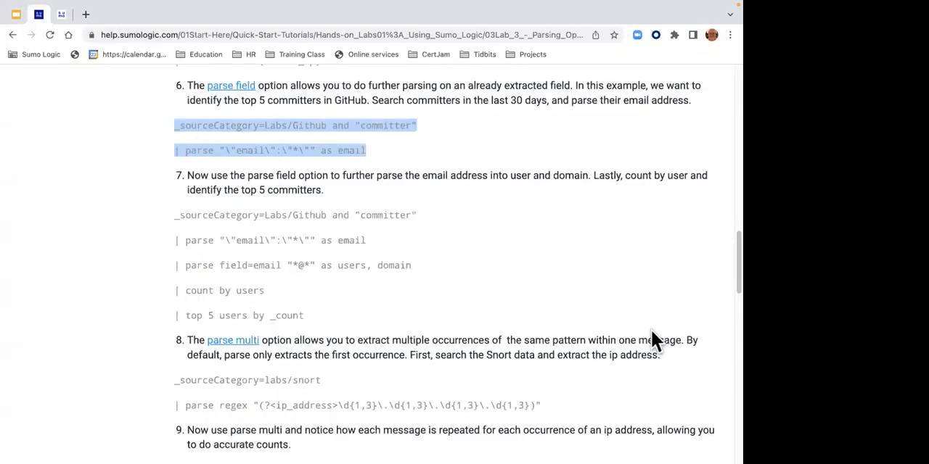
left_click_drag(550, 404, 170, 404)
key("ctrl+c")
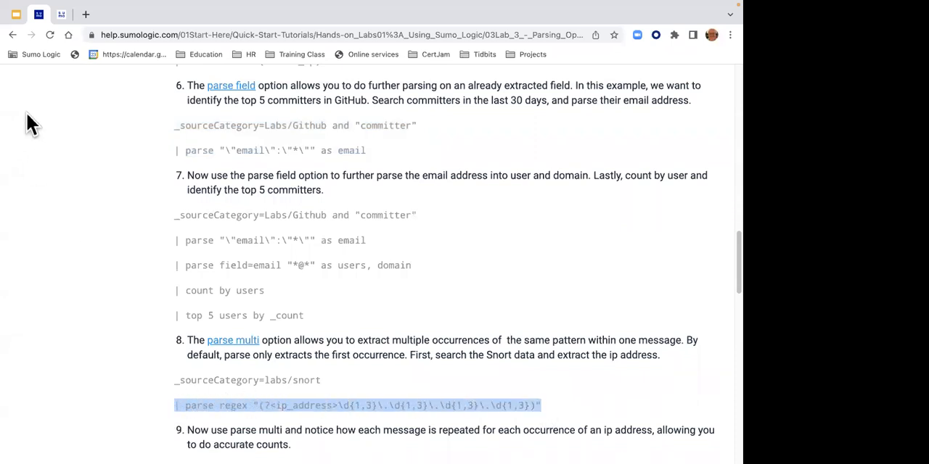
- Paste the ip_address parse regex statement under the labs/snort line in the Sumo Logic search and run it
left_click(64, 15)
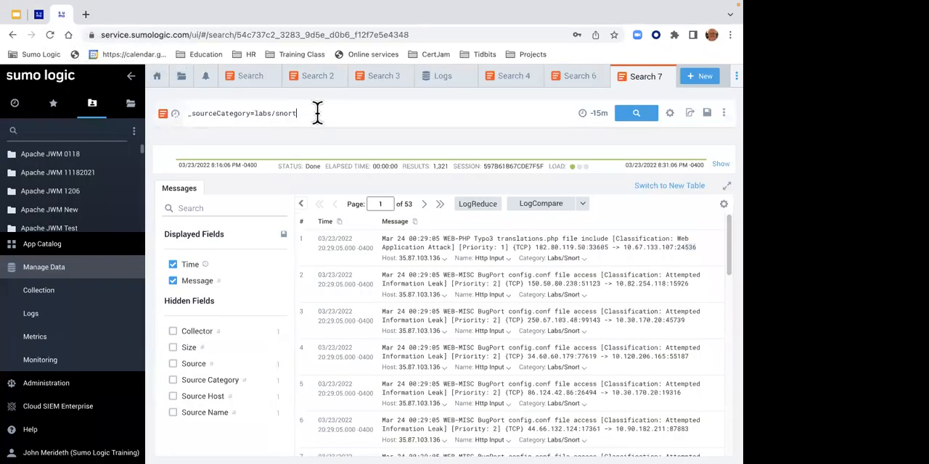
left_click(317, 112)
key("Return")
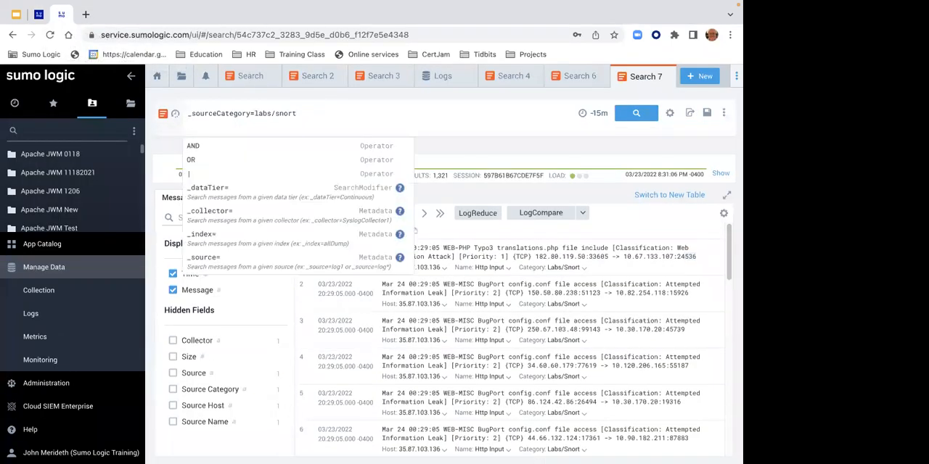
key("ctrl+v")
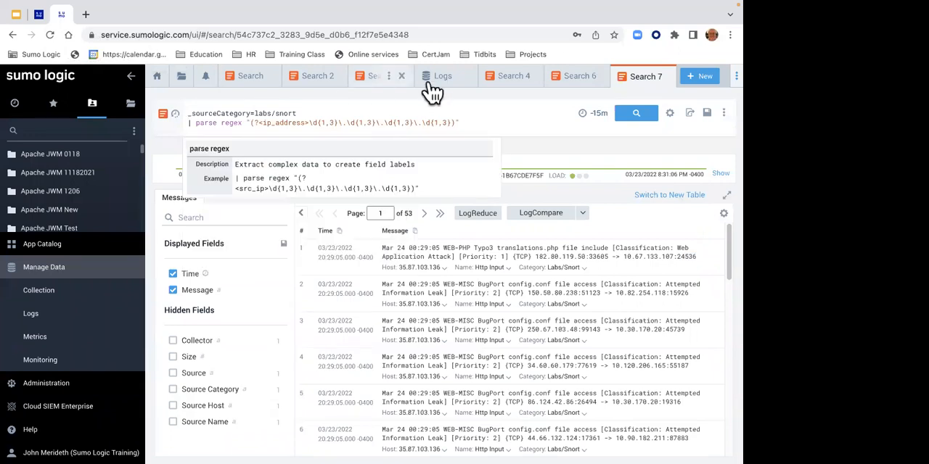
left_click(628, 116)
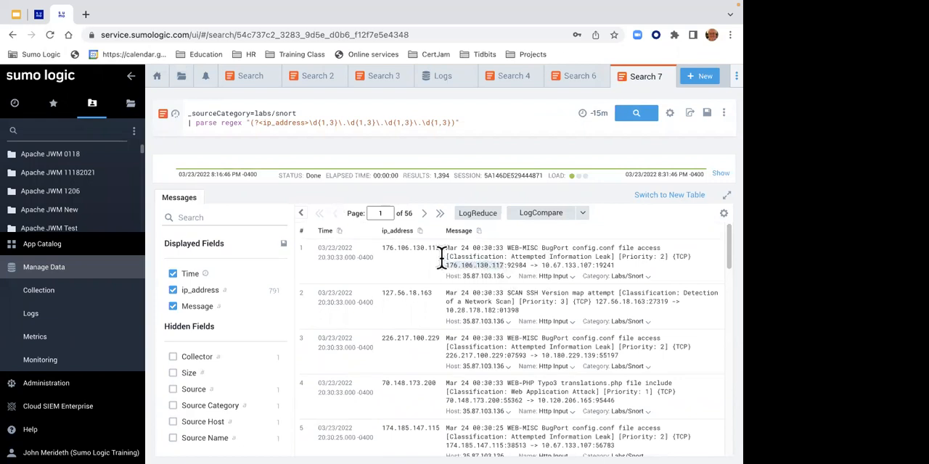
- Compare the first message's IPs with its ip_address value, append the multi option to the parse regex statement, and rerun the search
left_click_drag(395, 248, 429, 251)
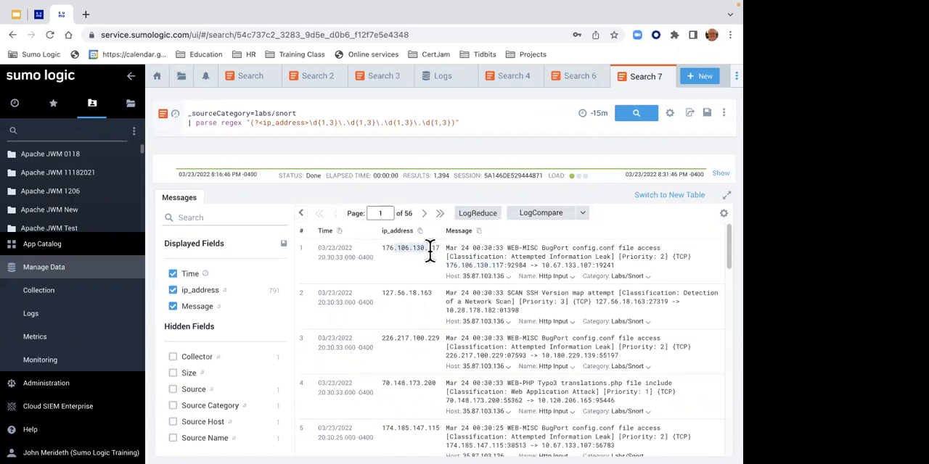
left_click(541, 261)
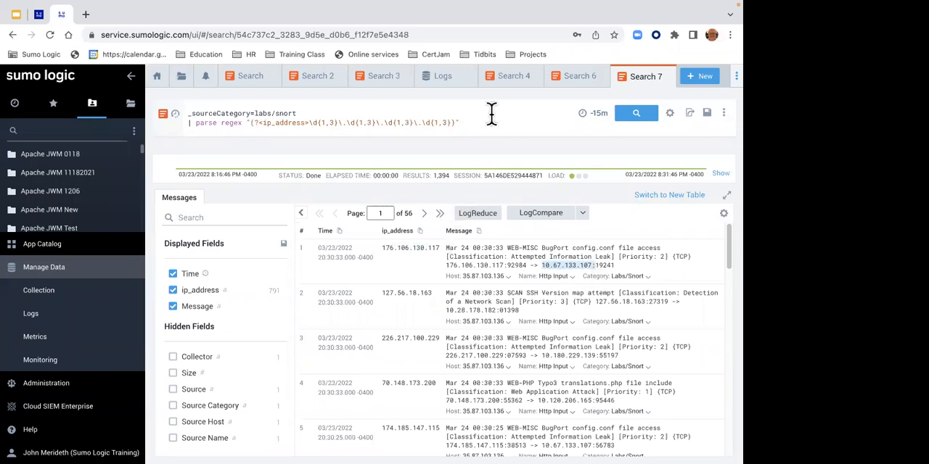
left_click(468, 124)
type("m")
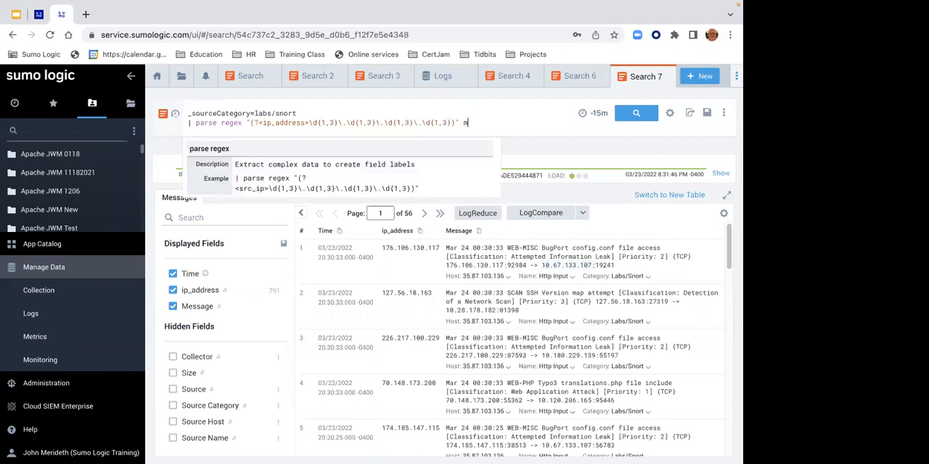
type("ulti")
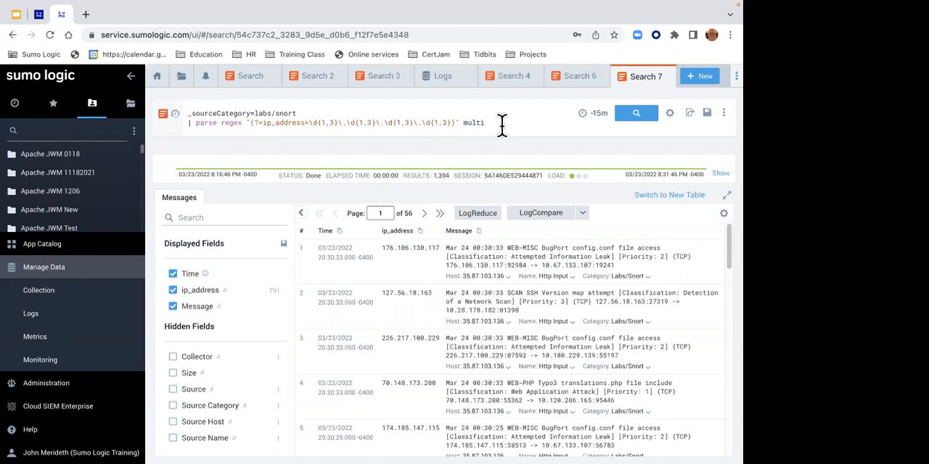
left_click(628, 125)
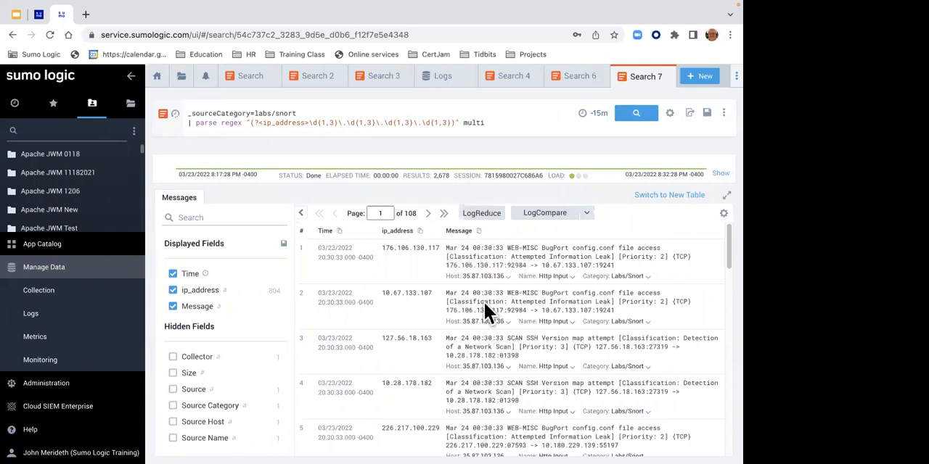
- Compare the IPs in the first two Snort messages with their ip_address values and check the multi option in the query
left_click_drag(444, 263, 460, 263)
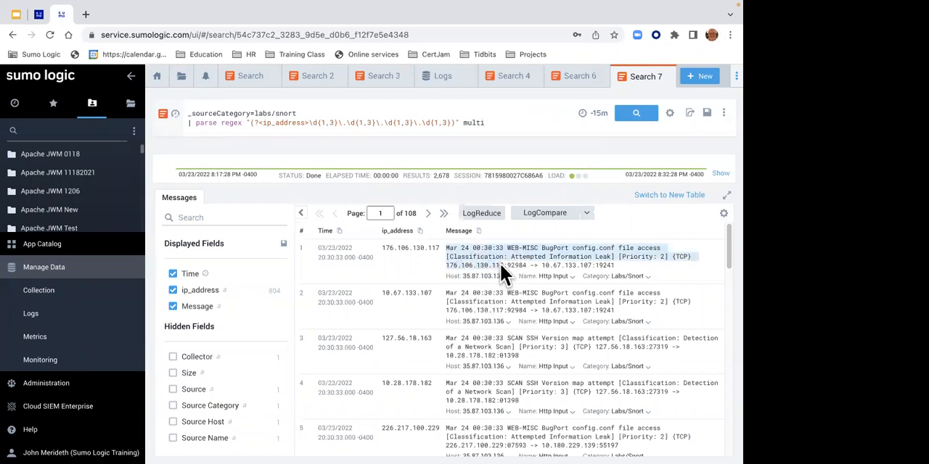
left_click_drag(382, 248, 420, 247)
left_click_drag(544, 308, 575, 309)
left_click_drag(384, 294, 435, 293)
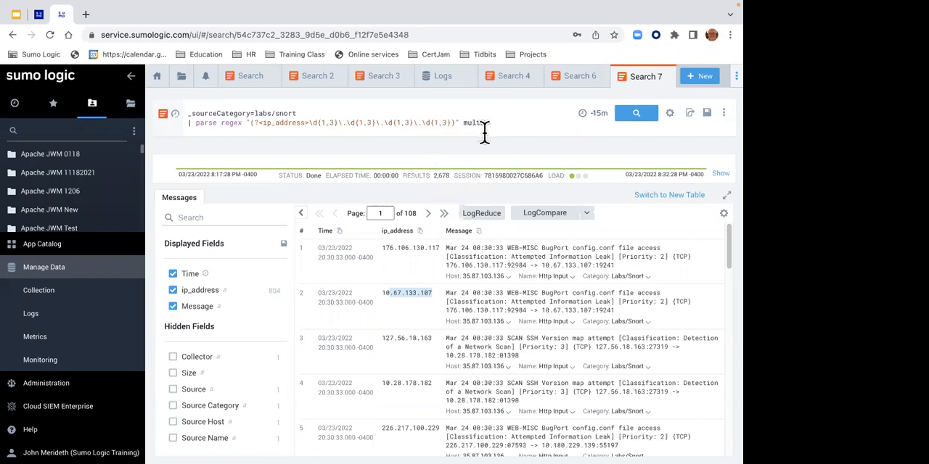
left_click_drag(465, 124, 499, 123)
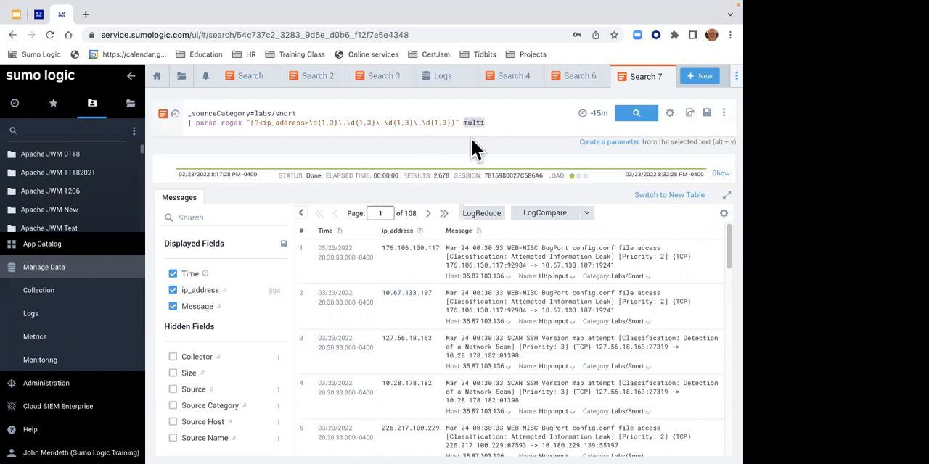
- Review the status_code=404 search in item 10 of the Lab 3 page and open Lab 4 - Conditional Operations
left_click(38, 14)
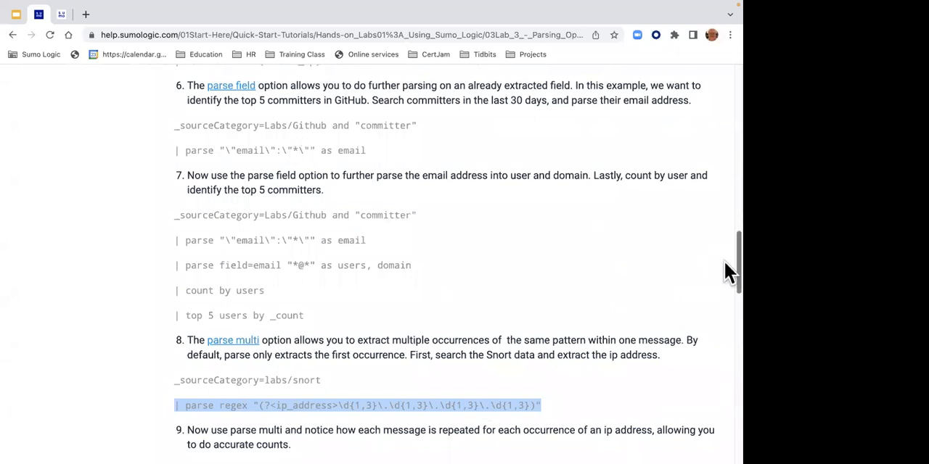
scroll(724, 264, "down", 4)
scroll(725, 317, "down", 2)
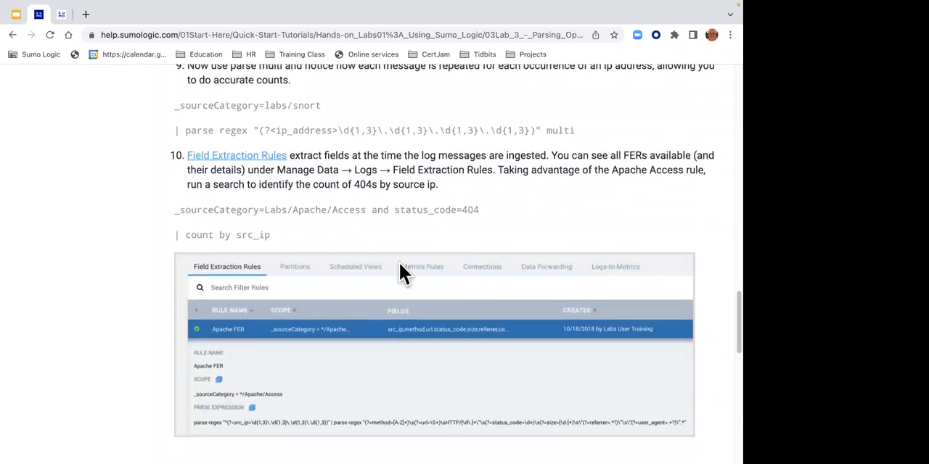
left_click_drag(396, 208, 479, 206)
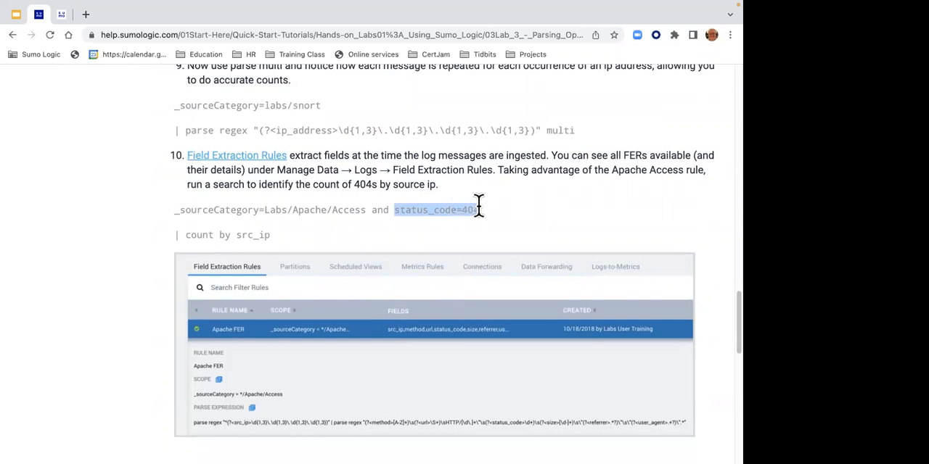
left_click_drag(479, 207, 457, 208)
scroll(724, 319, "down", 5)
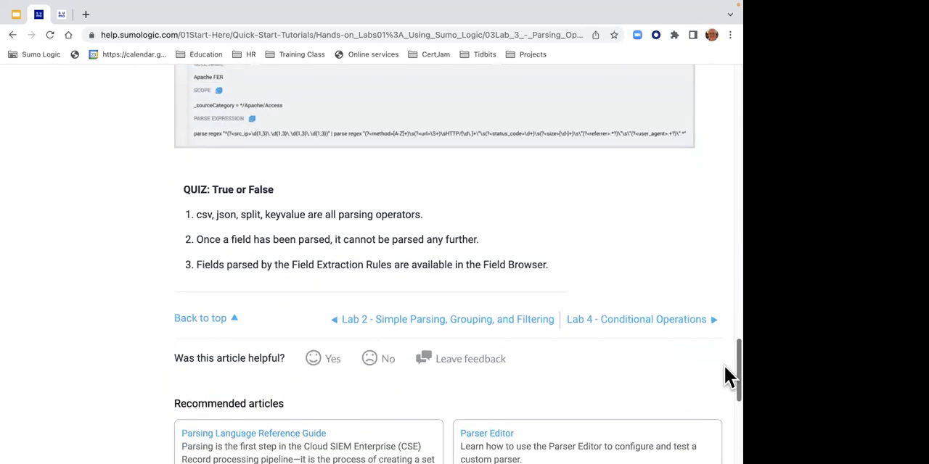
left_click(637, 328)
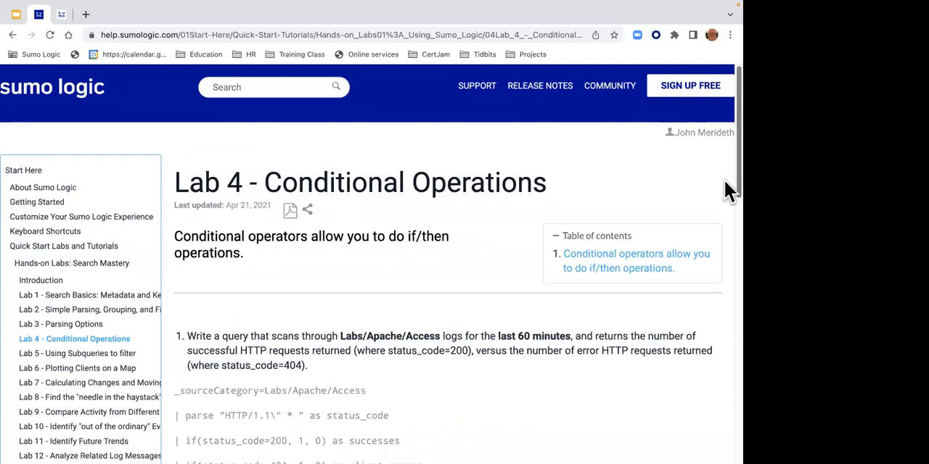
- Copy the full Labs/Apache/Access query under item 1 of the Lab 4 page, from _sourceCategory through the sum line
left_click_drag(724, 180, 724, 253)
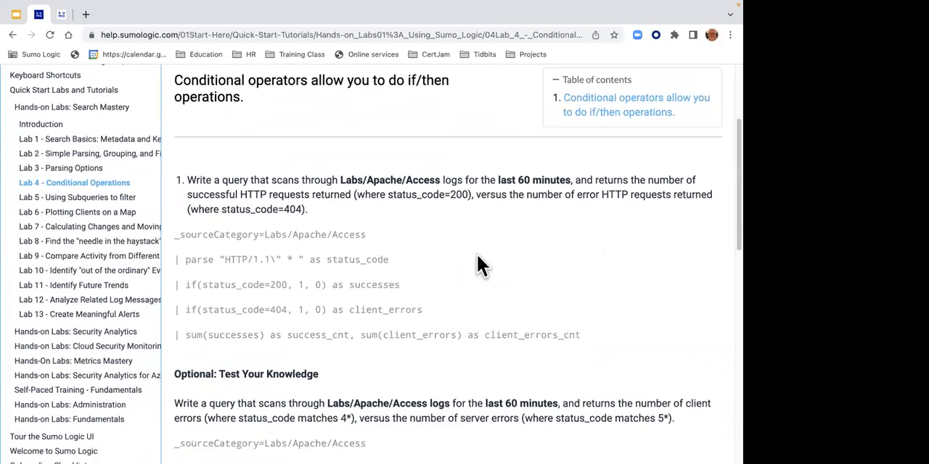
left_click_drag(172, 231, 491, 357)
key("ctrl+c")
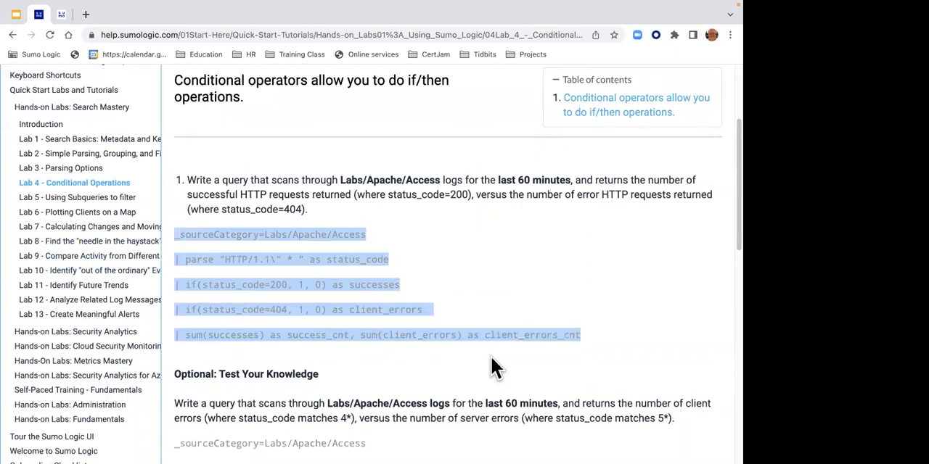
right_click(311, 230)
left_click(330, 257)
- Open a new log search in Sumo Logic and paste the copied Labs/Apache/Access query into it
left_click(70, 20)
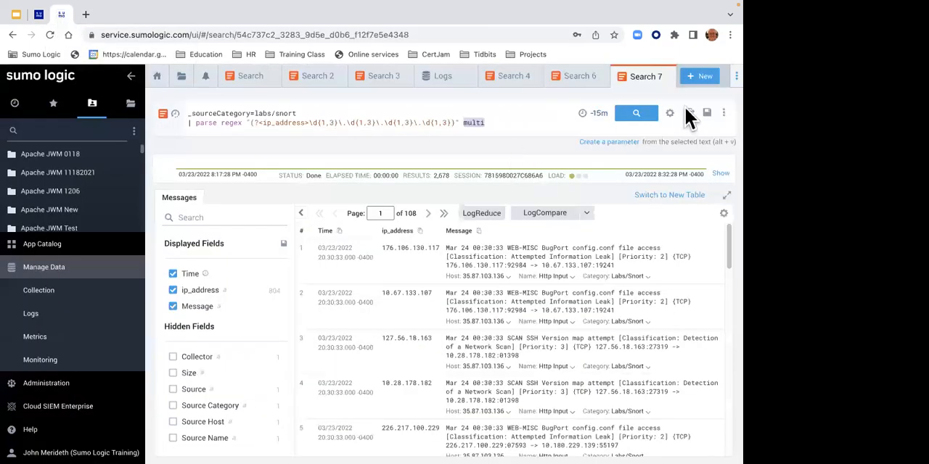
left_click(708, 83)
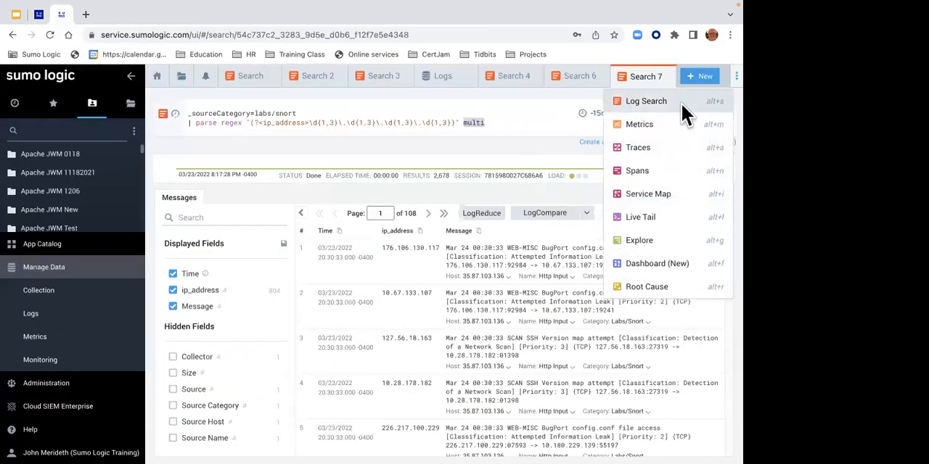
left_click(680, 102)
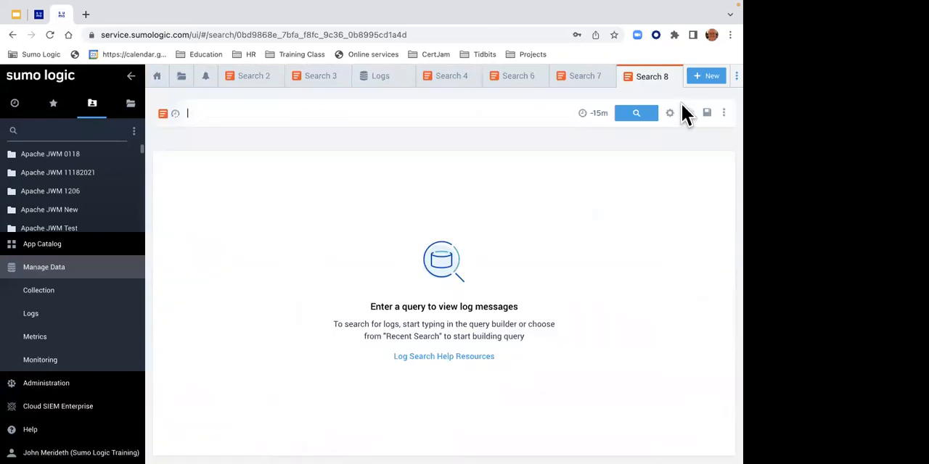
key("ctrl+v")
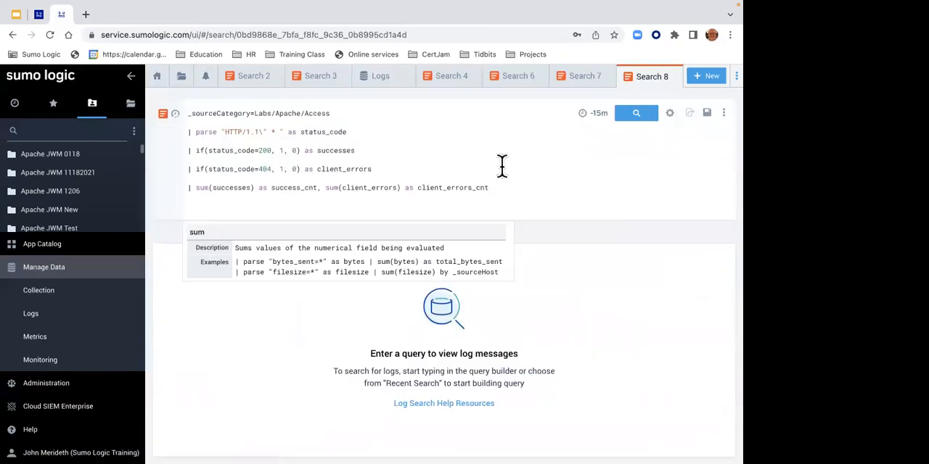
left_click(186, 190)
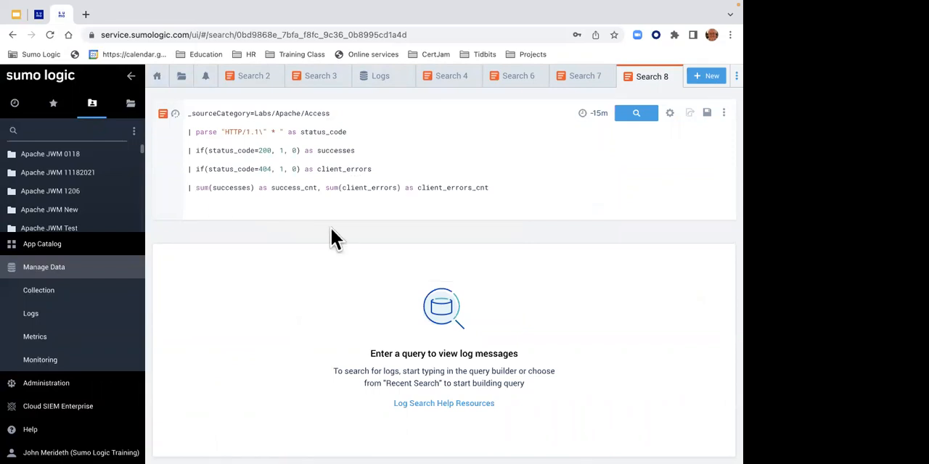
type("//")
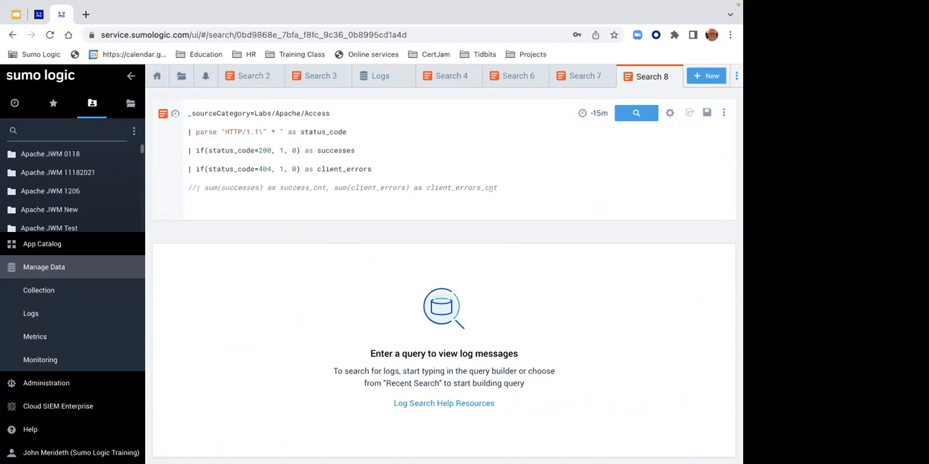
key("Left")
type("//")
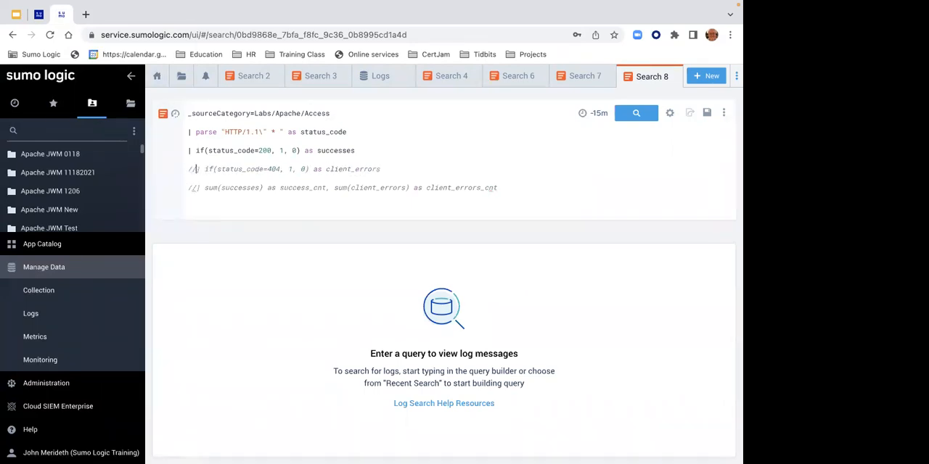
key("BackSpace")
key("BackSpace")
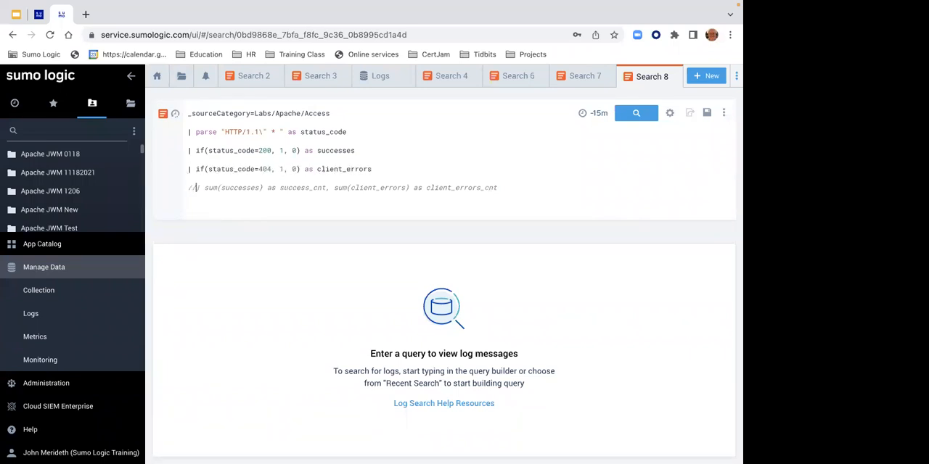
key("BackSpace")
key("BackSpace")
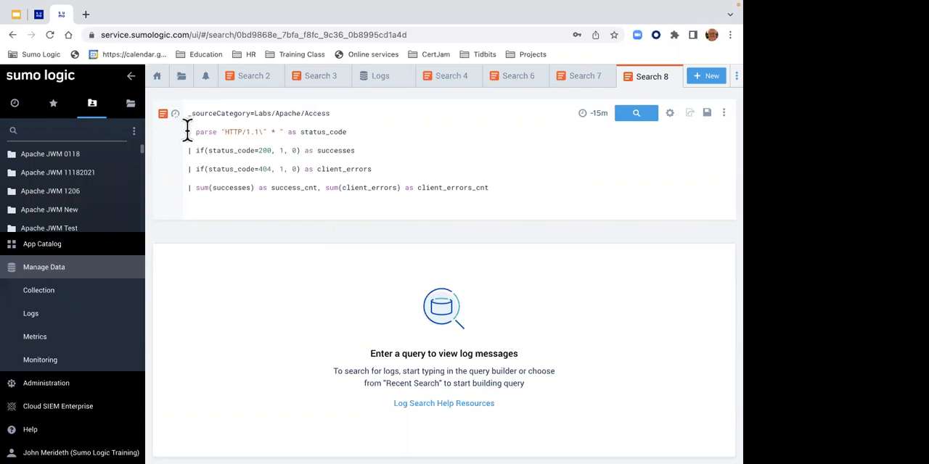
- Comment out every line below _sourceCategory=Labs/Apache/Access with // and run the search over -15m
left_click(185, 190)
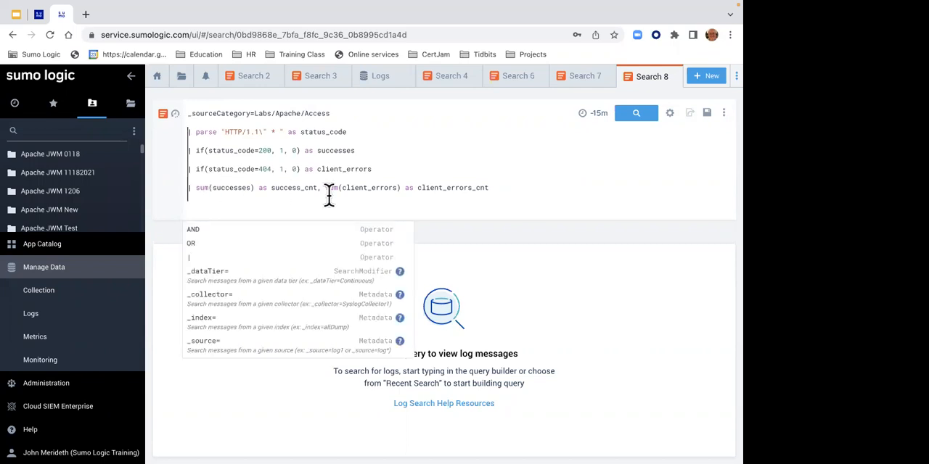
type("dfldlfkklald")
key("BackSpace")
key("BackSpace")
key("BackSpace")
key("BackSpace")
key("BackSpace")
key("BackSpace")
key("BackSpace")
key("BackSpace")
key("BackSpace")
key("BackSpace")
key("BackSpace")
key("BackSpace")
type("//")
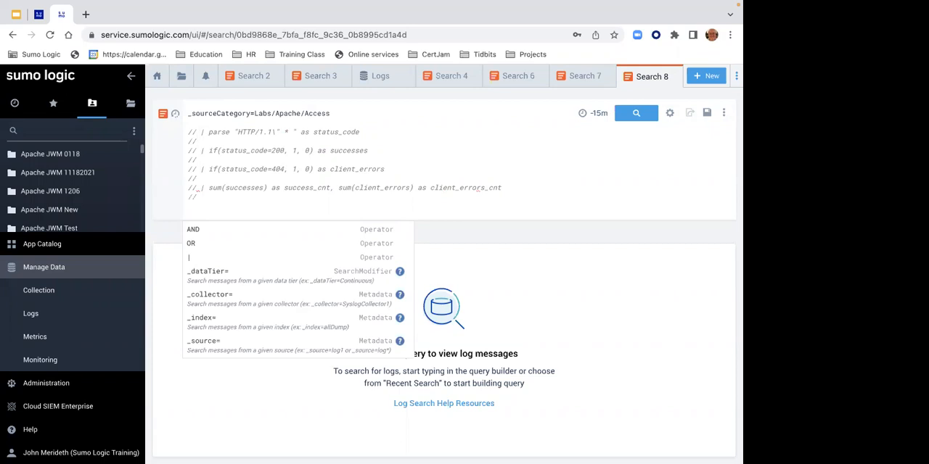
left_click(390, 187)
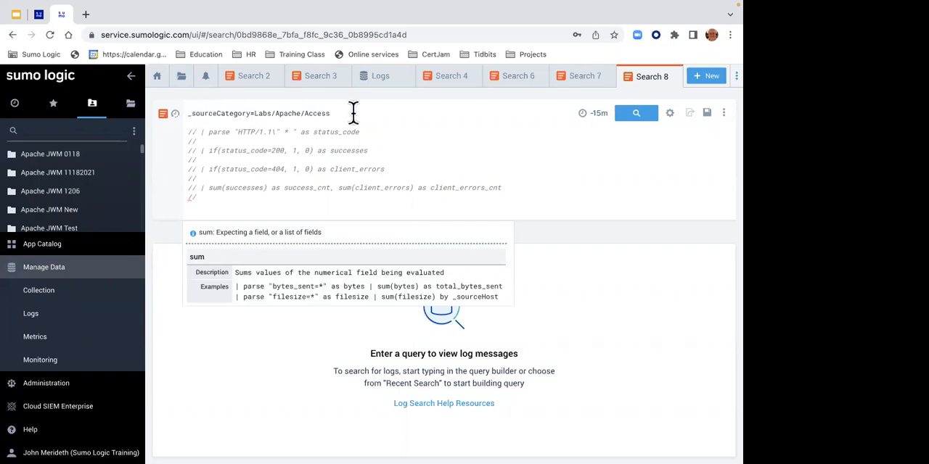
left_click(639, 116)
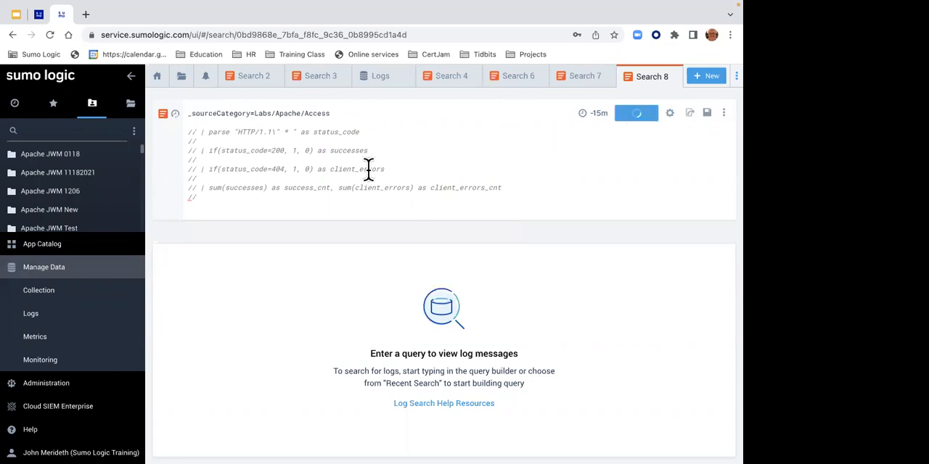
- Uncomment the parse "HTTP/1.1\" * " as status_code line and rerun the search
left_click(197, 133)
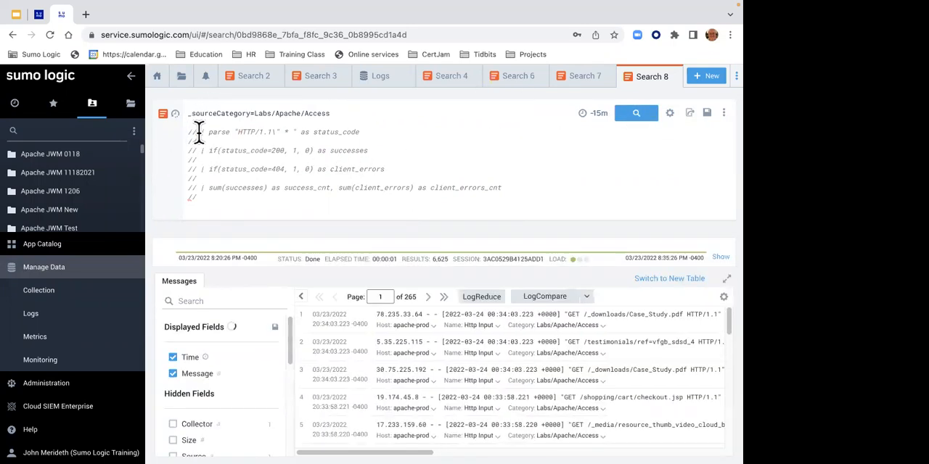
key("BackSpace")
key("BackSpace")
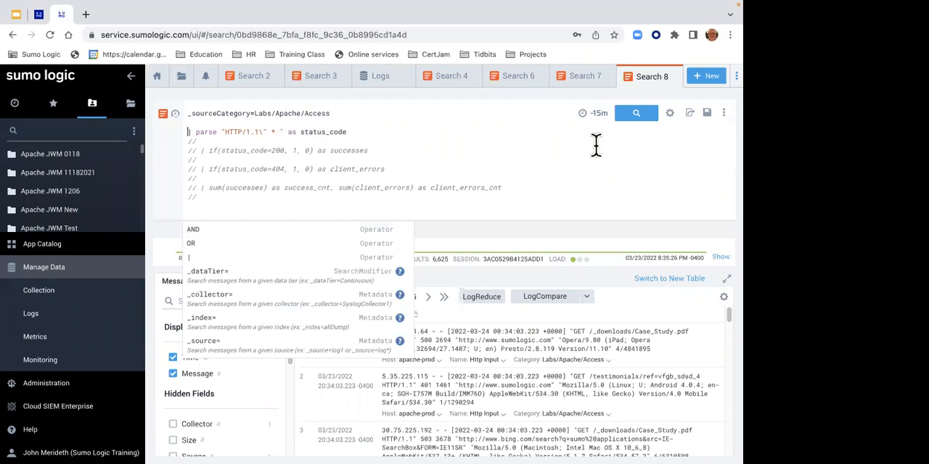
left_click(634, 125)
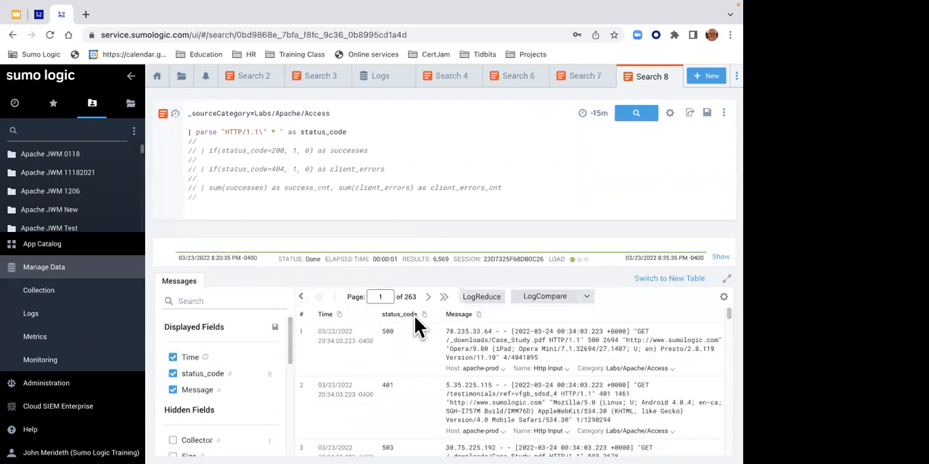
- Look through the hidden fields available for the Apache access messages
key("ctrl+Left")
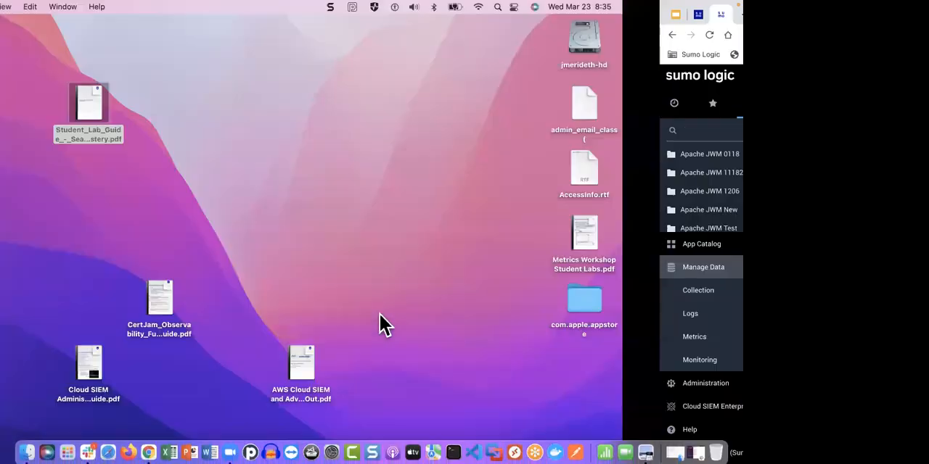
key("ctrl+Right")
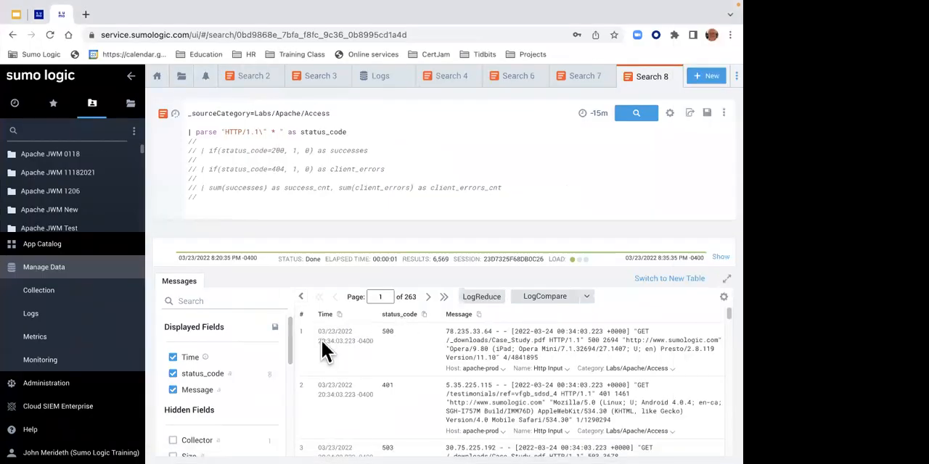
left_click_drag(289, 357, 280, 436)
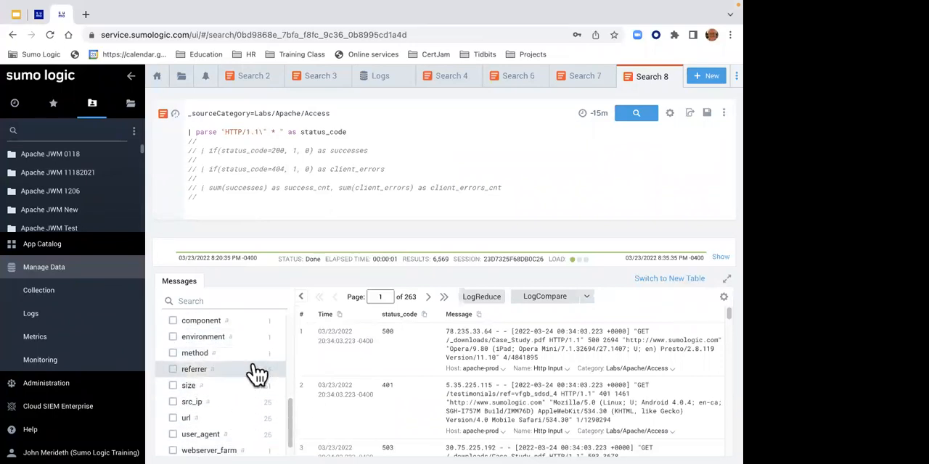
left_click_drag(288, 428, 283, 402)
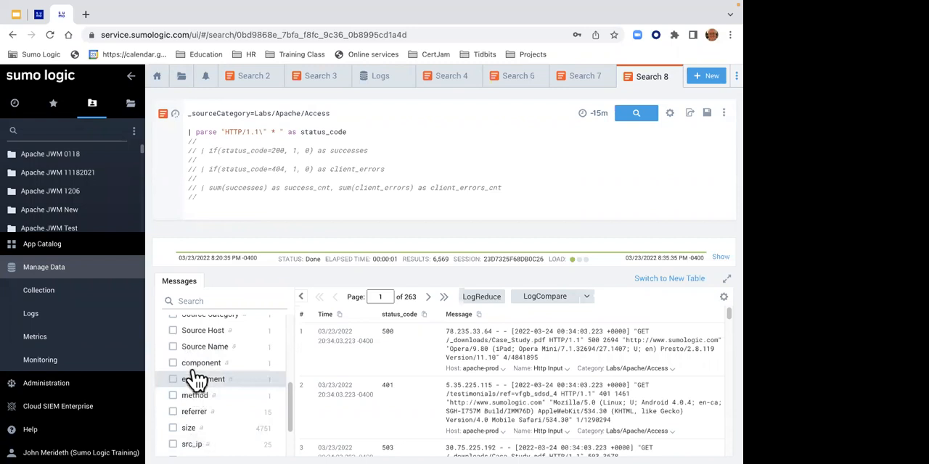
- Uncomment the if(status_code=200, 1, 0) as successes line and check its condition, its 1 and 0 values and its field name
left_click(194, 151)
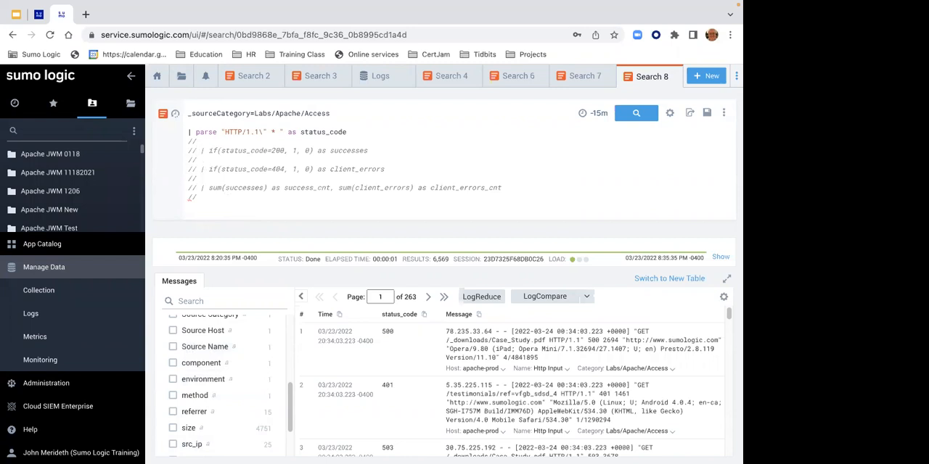
key("BackSpace")
key("BackSpace")
key("BackSpace")
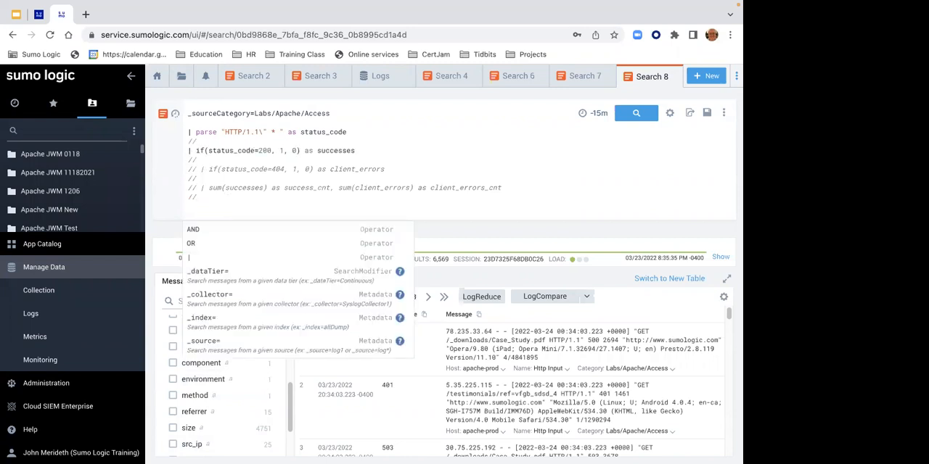
left_click_drag(317, 150, 353, 150)
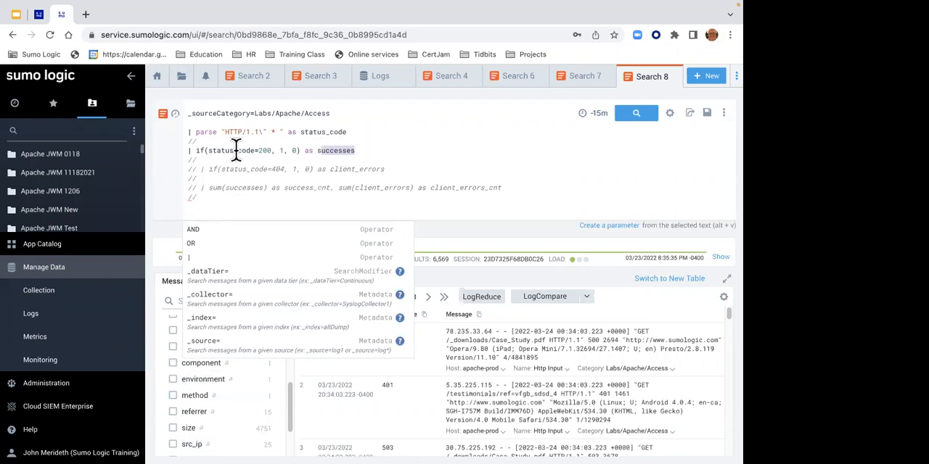
left_click_drag(209, 150, 266, 151)
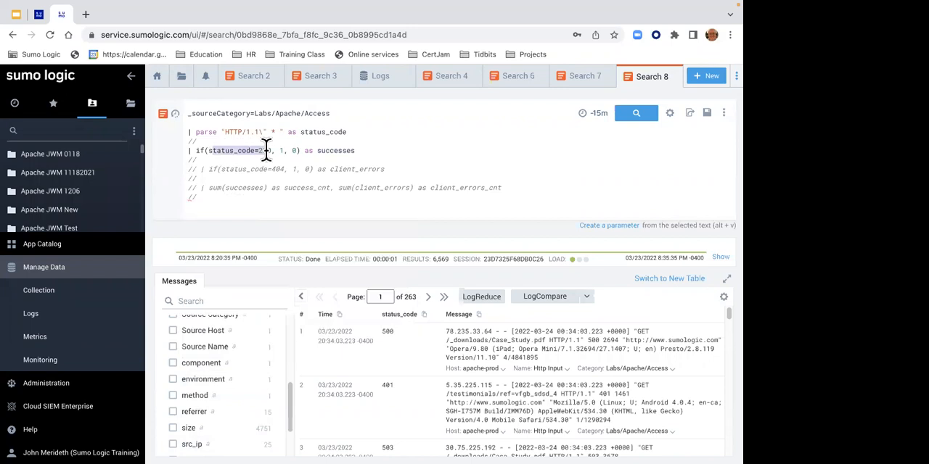
left_click_drag(280, 151, 296, 150)
left_click_drag(318, 150, 364, 157)
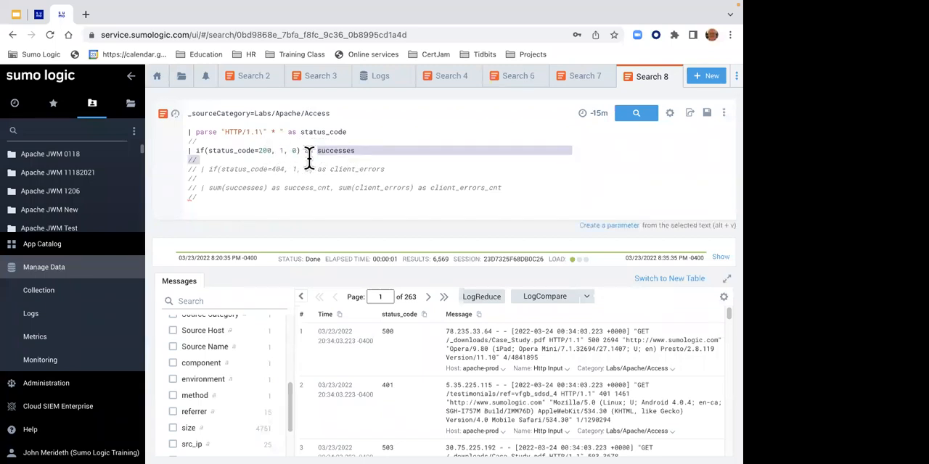
- Rerun the search with the successes line active and compare status_code with successes on the last two result pages
left_click(646, 124)
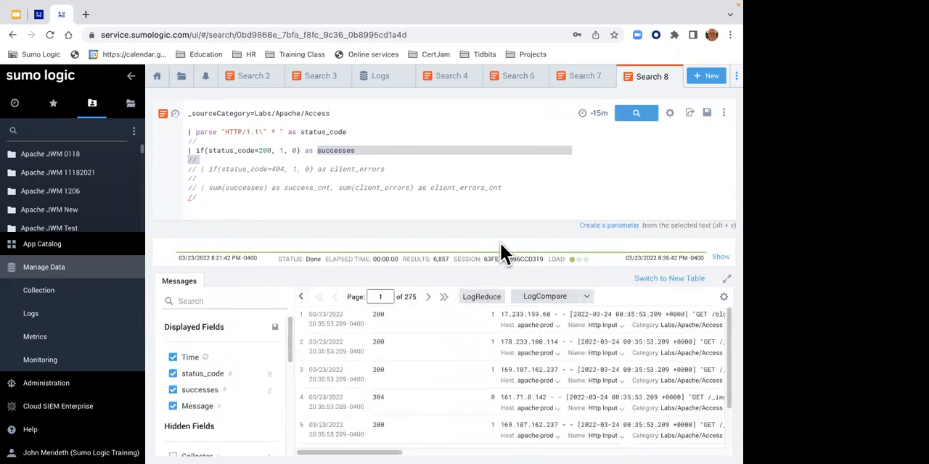
left_click(443, 297)
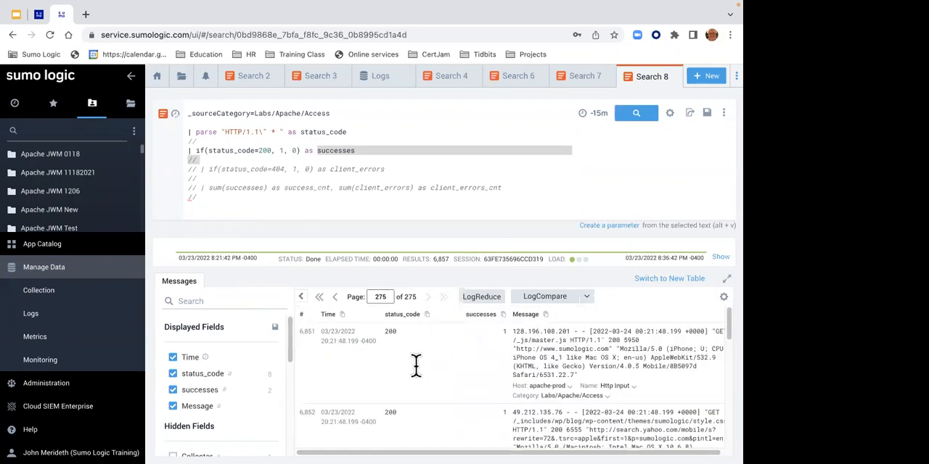
left_click(335, 297)
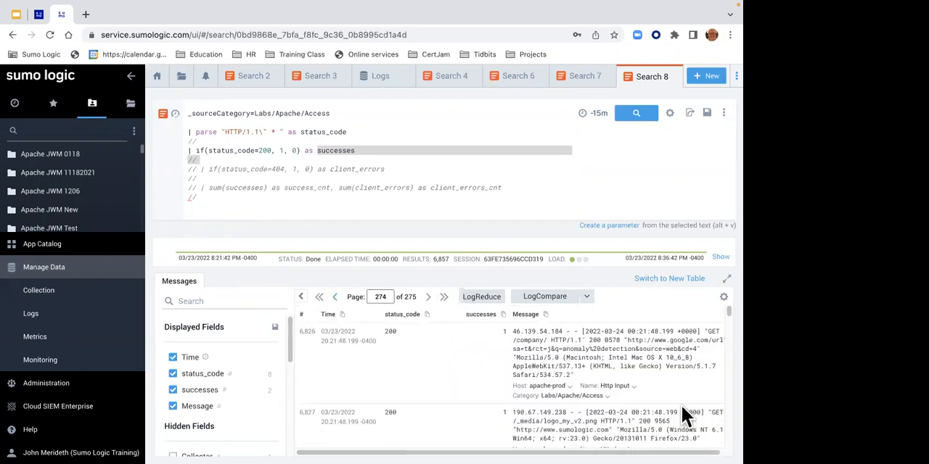
scroll(725, 312, "down", 3)
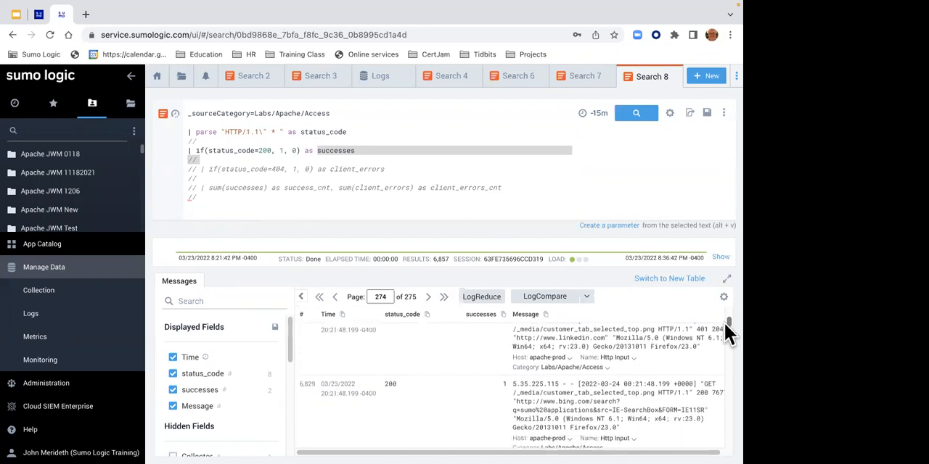
left_click_drag(725, 320, 724, 319)
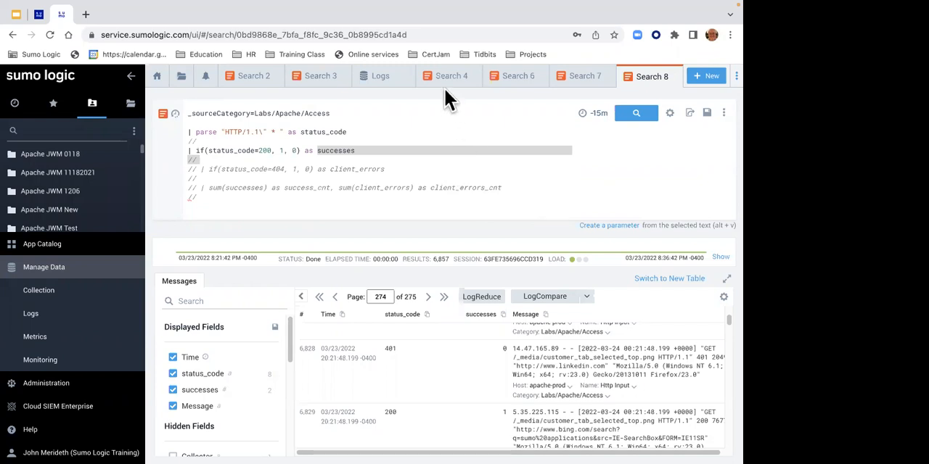
- Uncomment the if(status_code=404, 1, 0) as client_errors line, rerun the search and check the client_errors values in the messages
left_click(200, 169)
key("BackSpace")
key("BackSpace")
key("BackSpace")
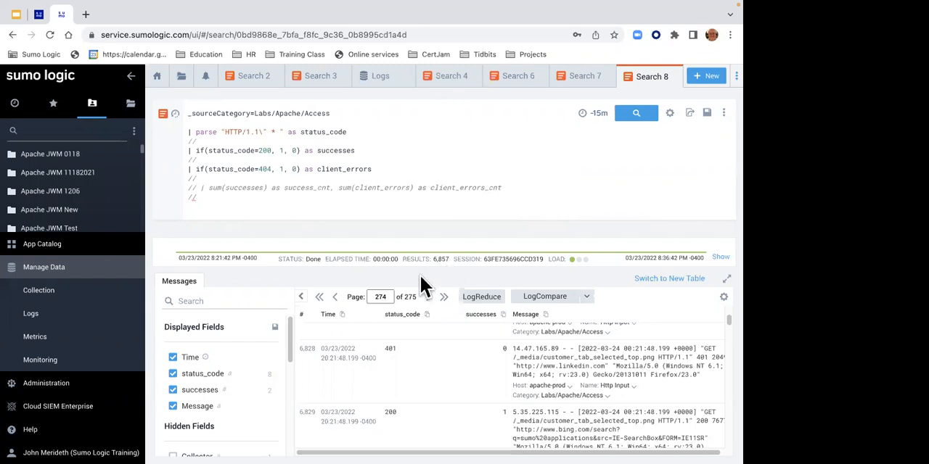
double_click(280, 169)
double_click(281, 170)
left_click(628, 118)
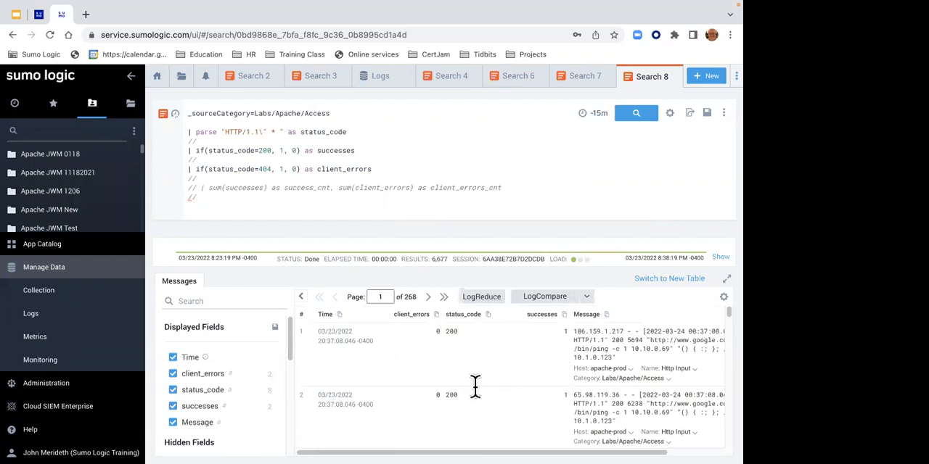
left_click_drag(724, 308, 723, 354)
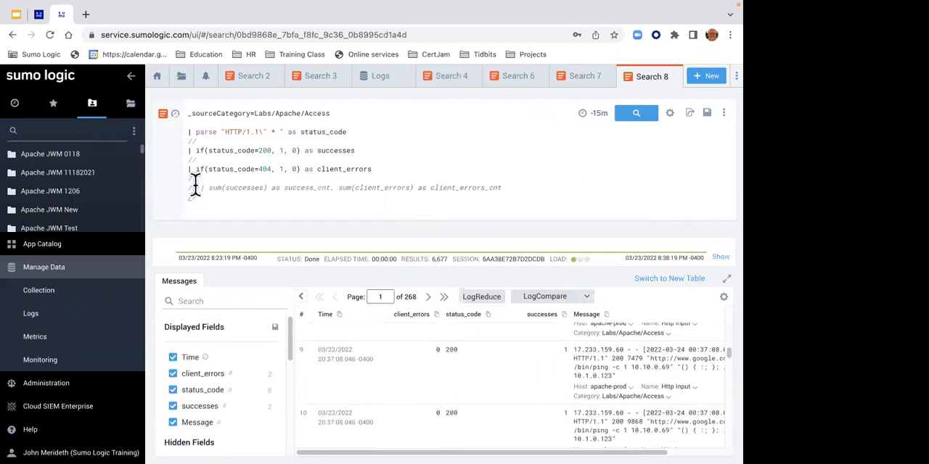
- Uncomment the sum(successes) as success_cnt, sum(client_errors) as client_errors_cnt line, rerun the search and review both sums
key("ctrl+slash")
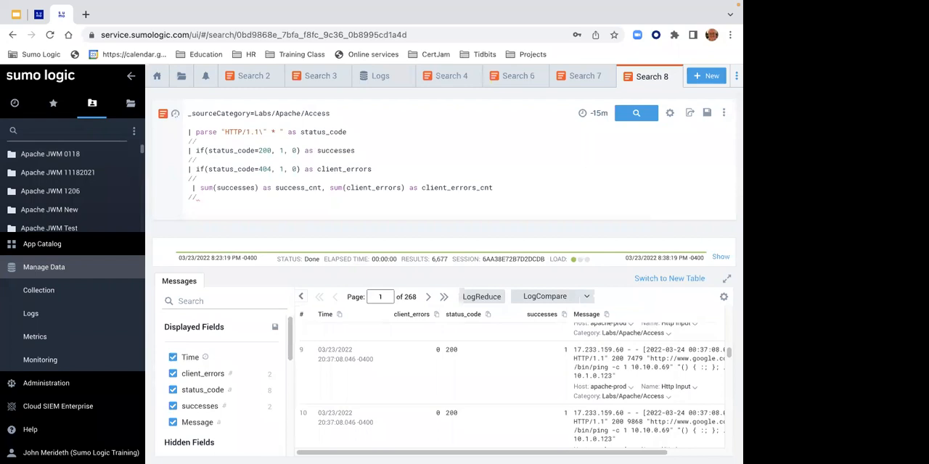
key("Return")
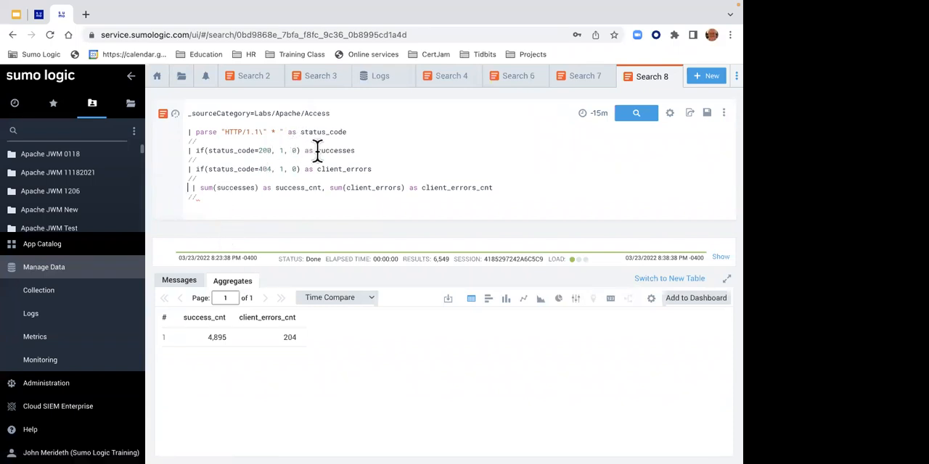
left_click_drag(278, 189, 317, 195)
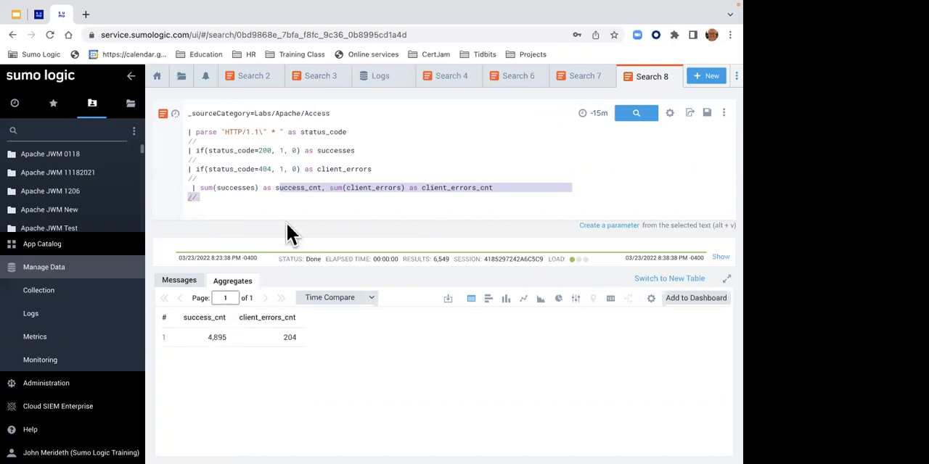
left_click(388, 187)
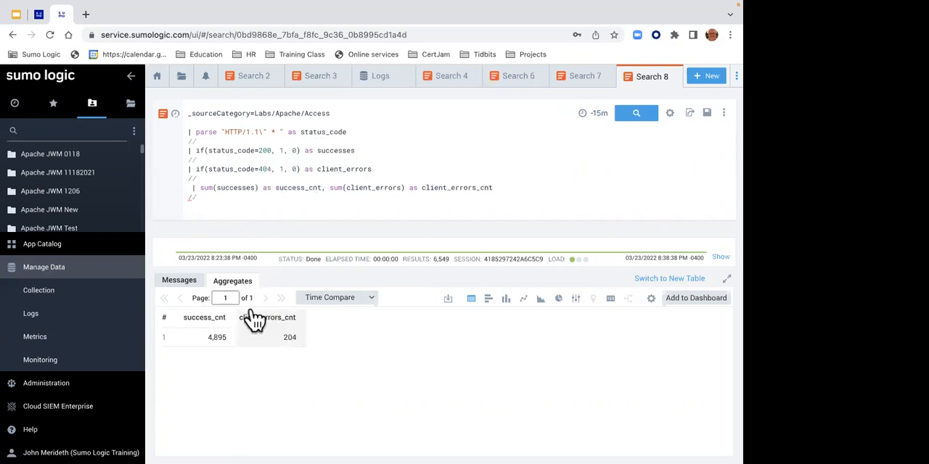
- Examine the matches "4*" and "5*" conditions in Lab 4's optional query on the help site, and open Lab 5 - Using Subqueries to filter
left_click(39, 16)
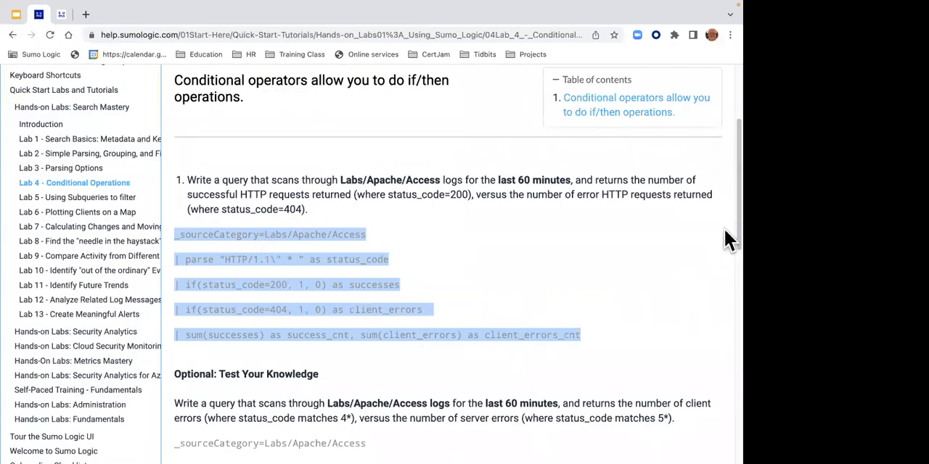
left_click_drag(724, 227, 724, 304)
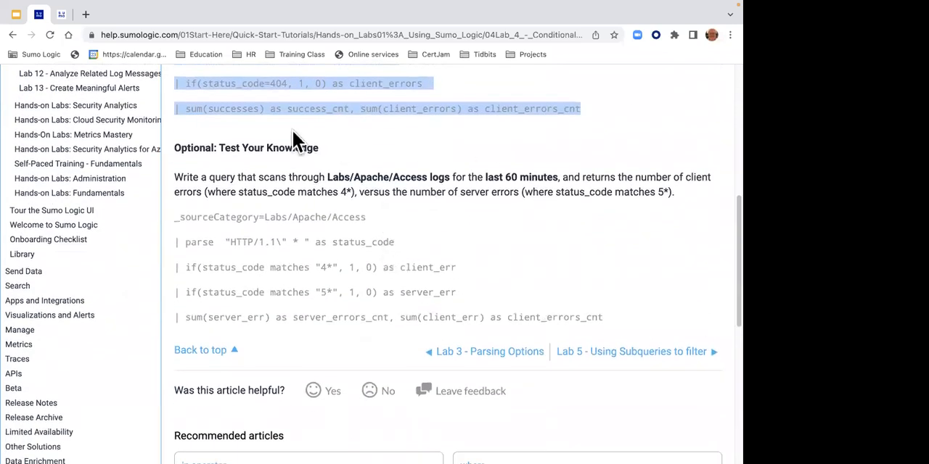
left_click(280, 91)
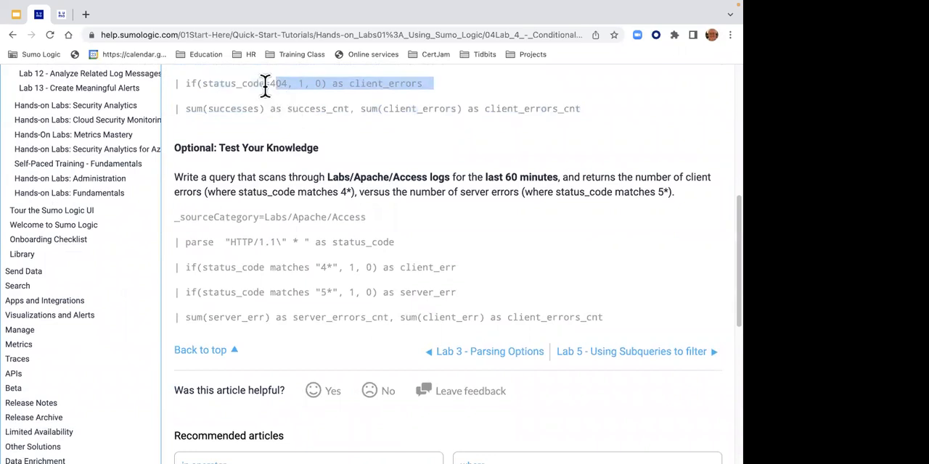
left_click(266, 87)
double_click(268, 85)
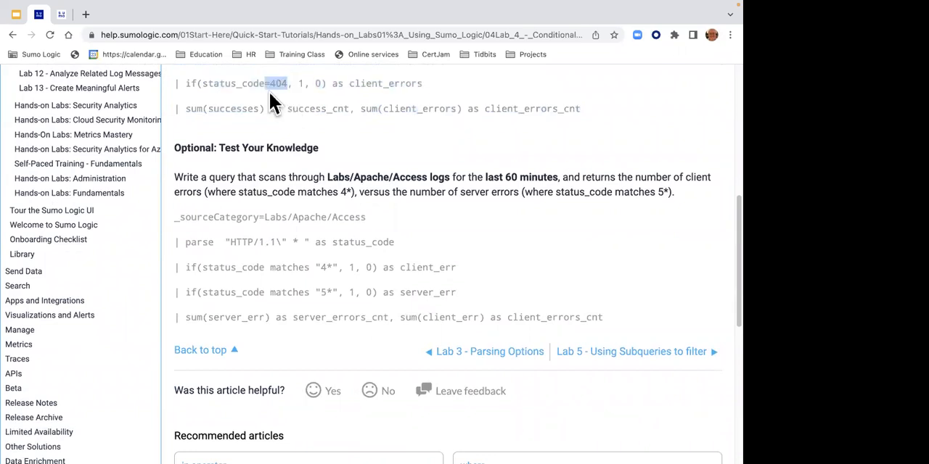
left_click_drag(270, 267, 312, 267)
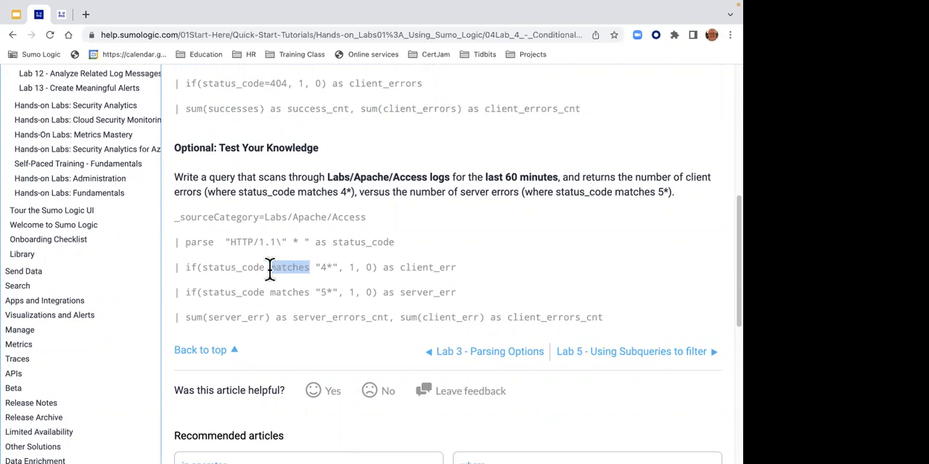
left_click(323, 266)
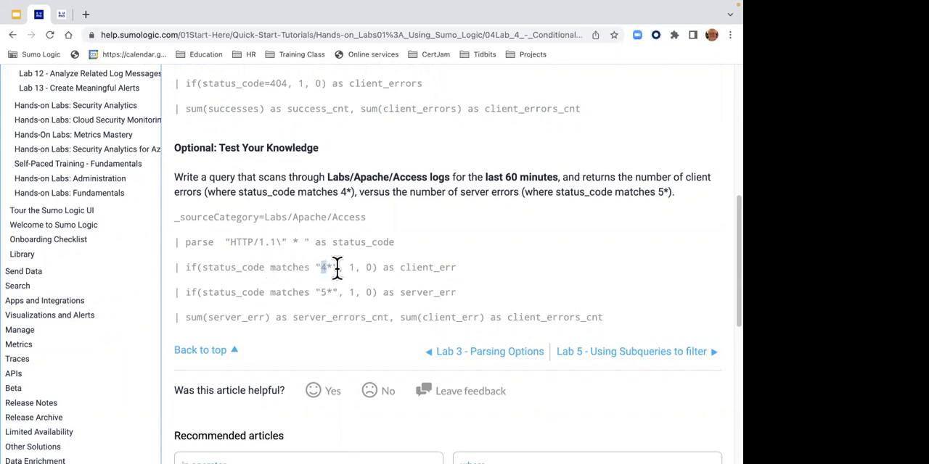
double_click(351, 267)
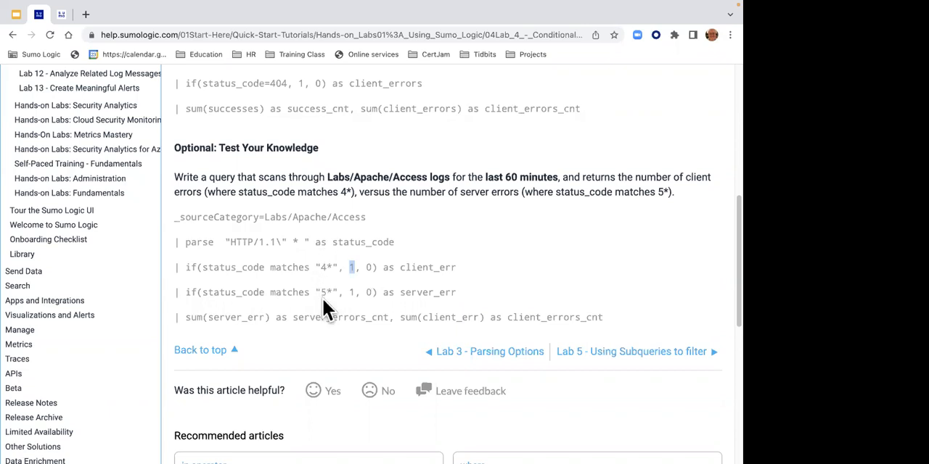
left_click_drag(270, 292, 327, 292)
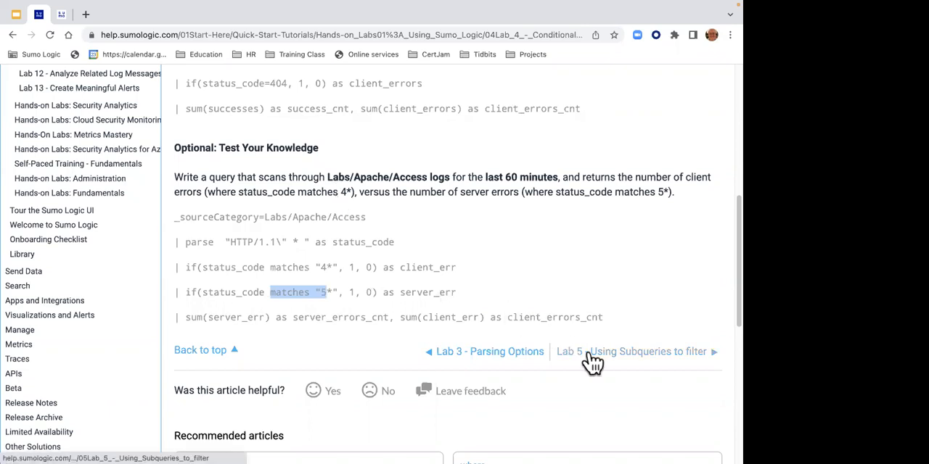
left_click(593, 355)
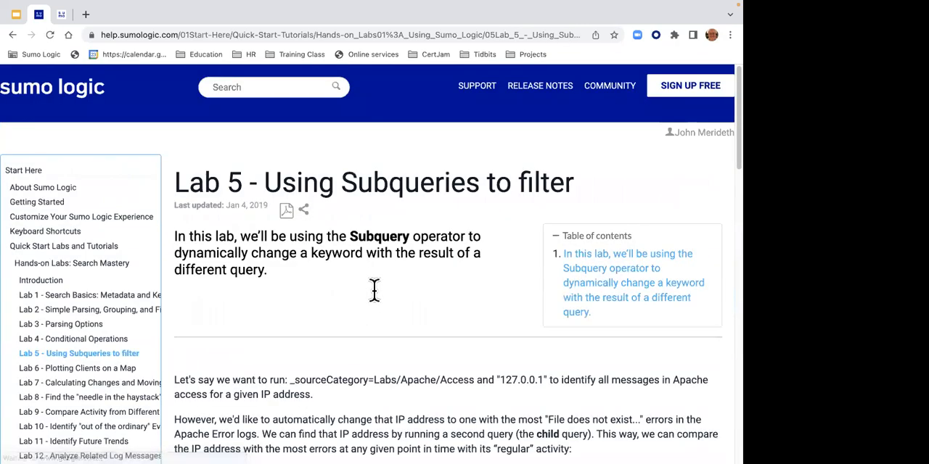
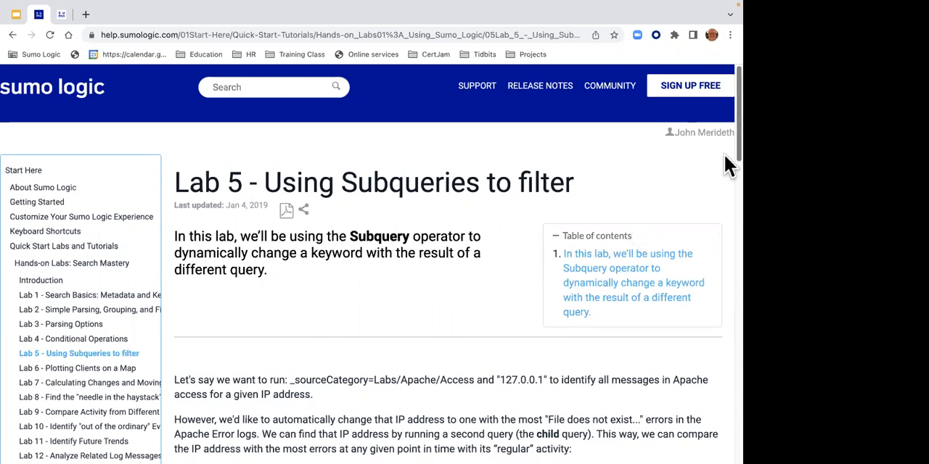
- Return to the Sumo Logic search page and close all open search tabs
scroll(728, 163, "down", 1)
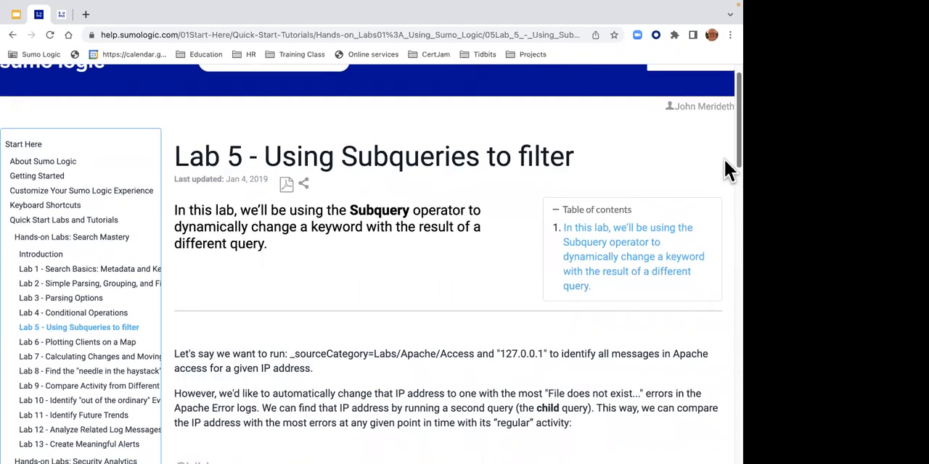
left_click(61, 14)
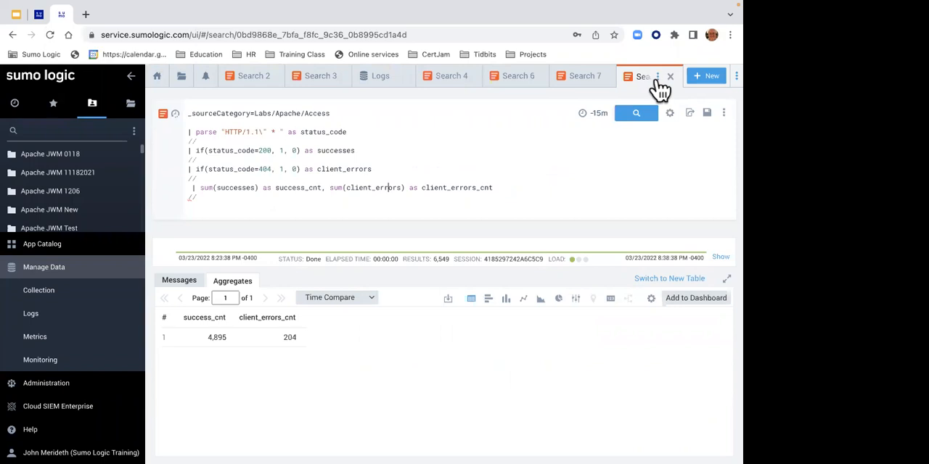
mouse_move(657, 89)
left_mouse_down()
mouse_move(543, 93)
mouse_move(649, 94)
left_mouse_up()
left_click(673, 77)
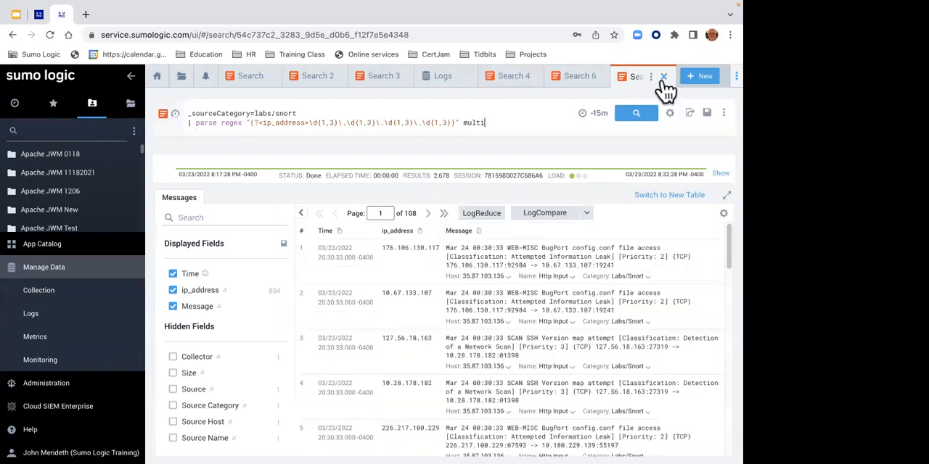
left_click(586, 76)
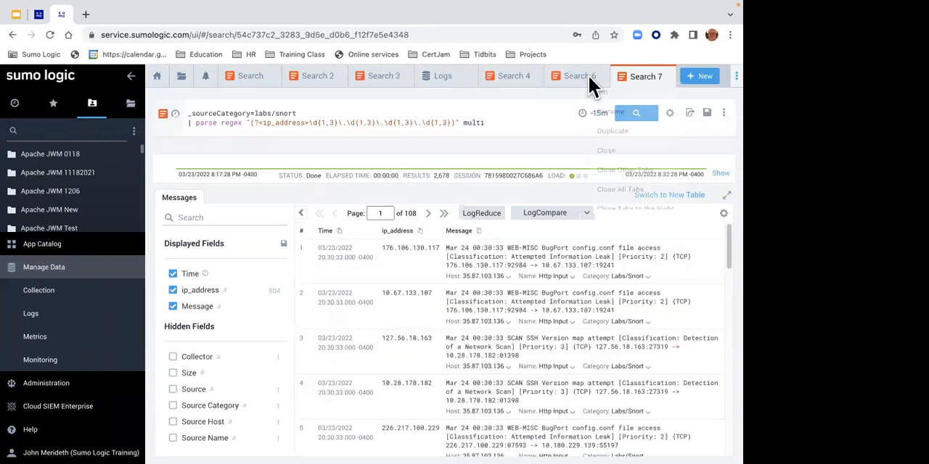
left_click(611, 210)
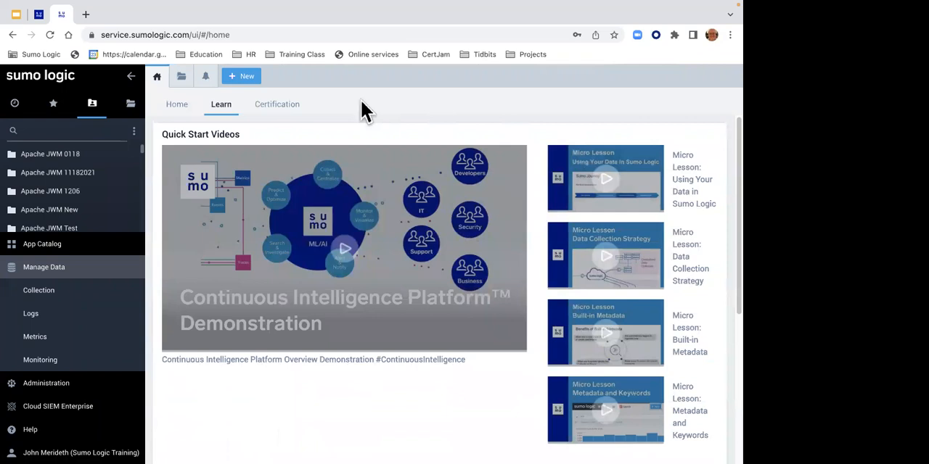
- Start a new log search and load the _sourceCategory=Labs/Apache/Error query from the recent searches
left_click(248, 75)
left_click(261, 101)
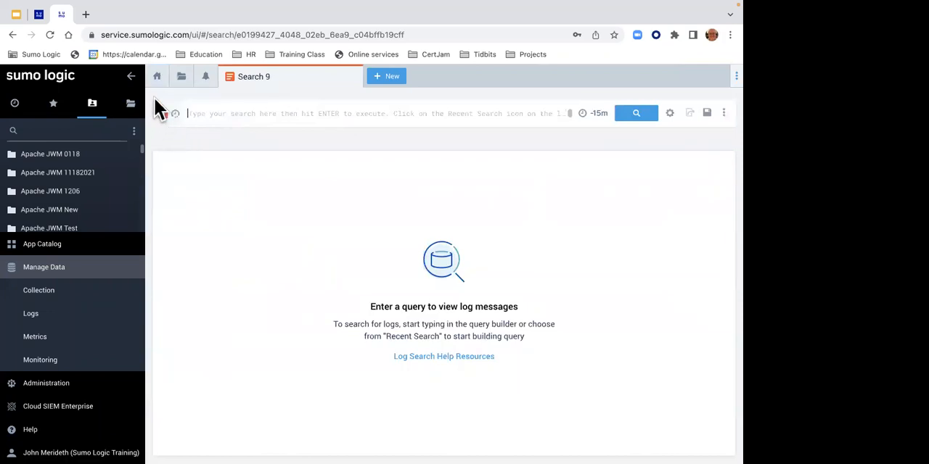
left_click(166, 113)
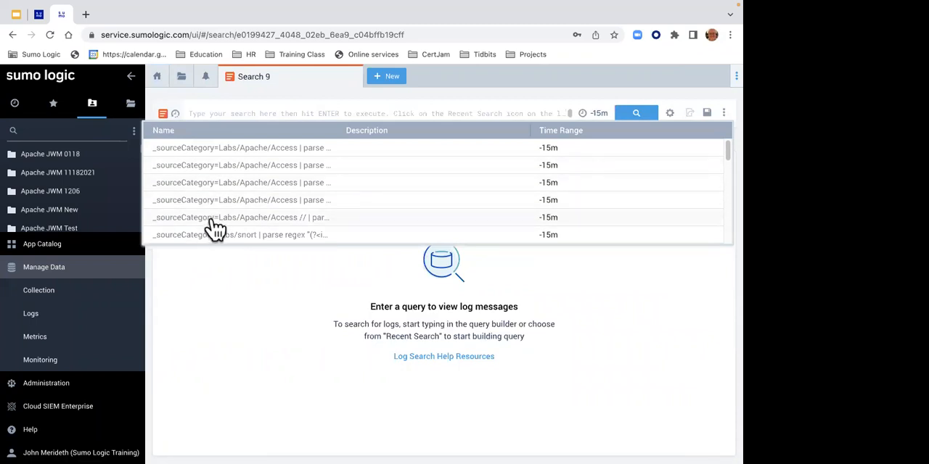
left_click_drag(724, 155, 718, 243)
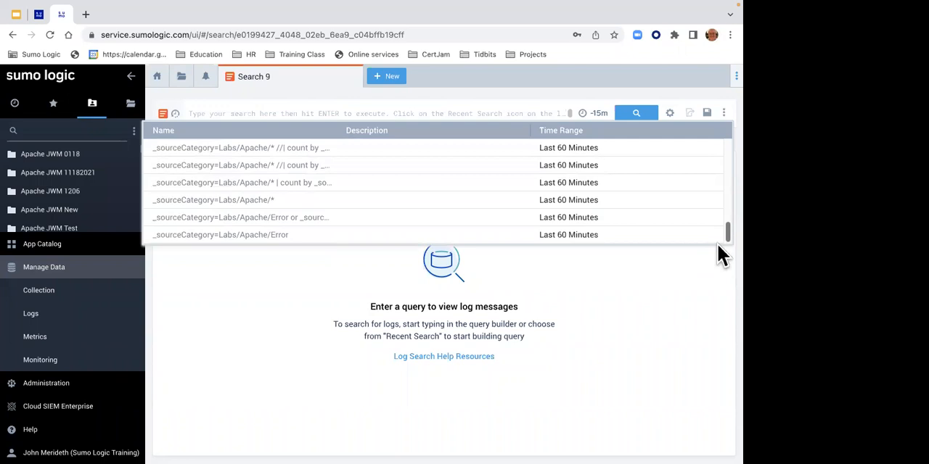
left_click_drag(717, 242, 701, 207)
left_click(593, 188)
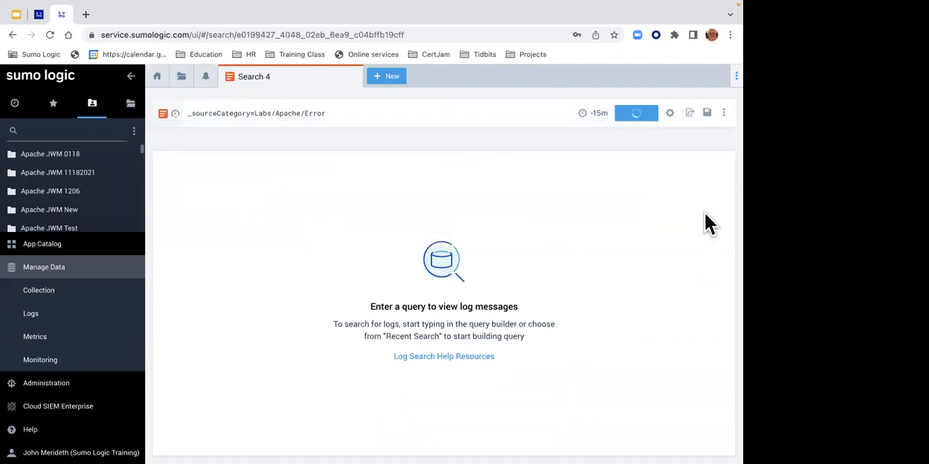
- Load the latest Labs/Apache/Access status_code query from the recent searches and close its search tab
left_click(169, 116)
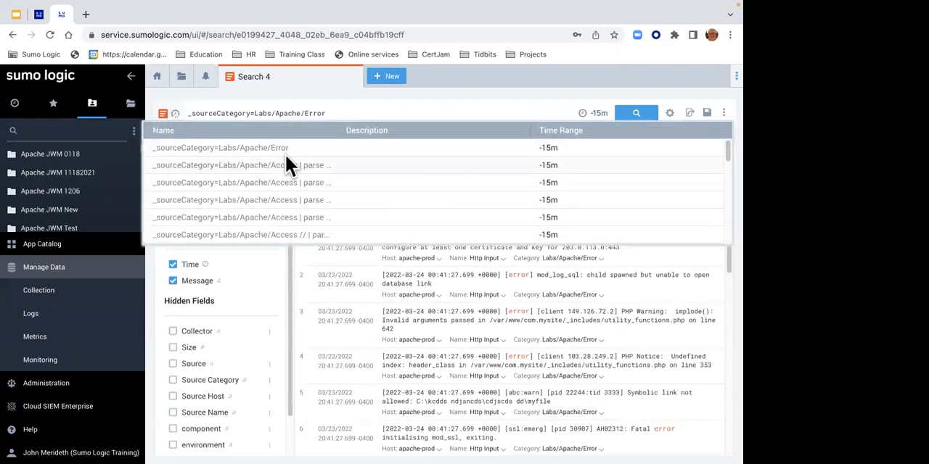
left_click(250, 168)
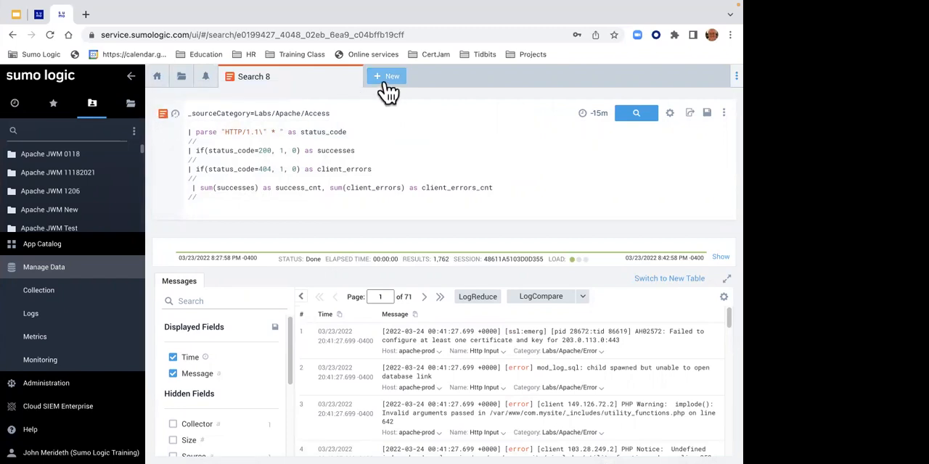
left_click(350, 76)
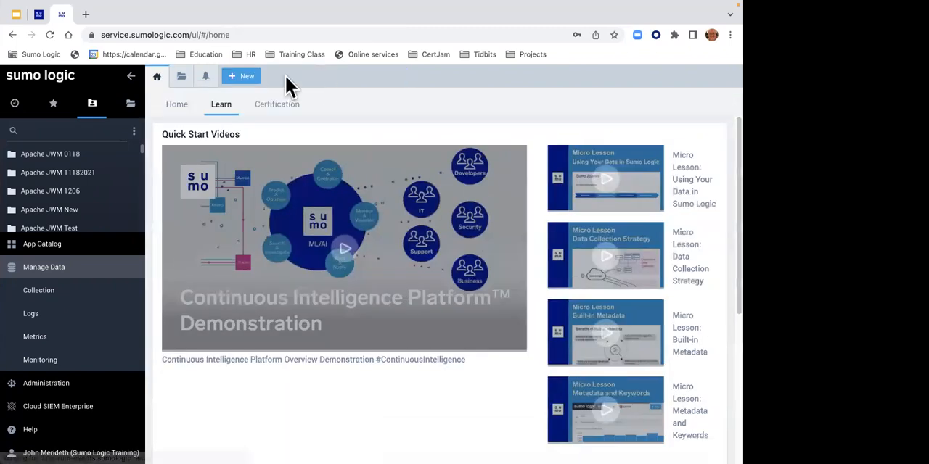
- Run Lab 5's parent query _sourceCategory=Labs/Apache/Access in a new log search and check the client IP addresses in the messages
left_click(247, 77)
left_click(258, 99)
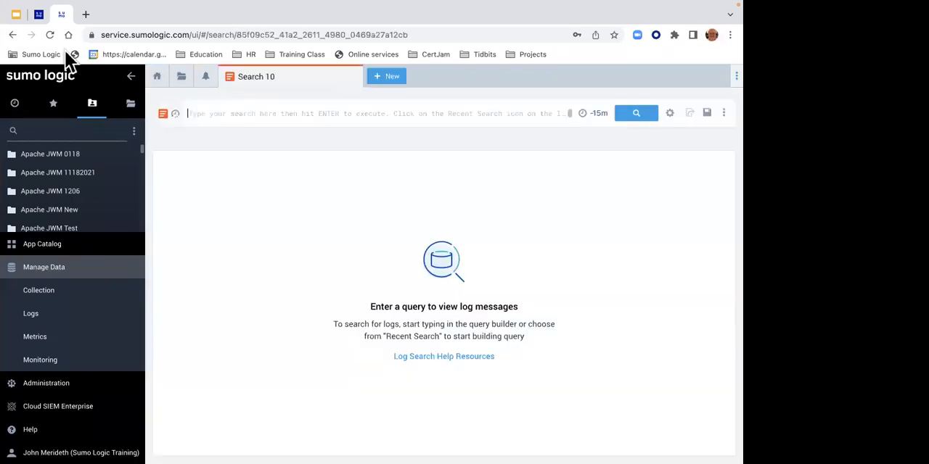
left_click(38, 14)
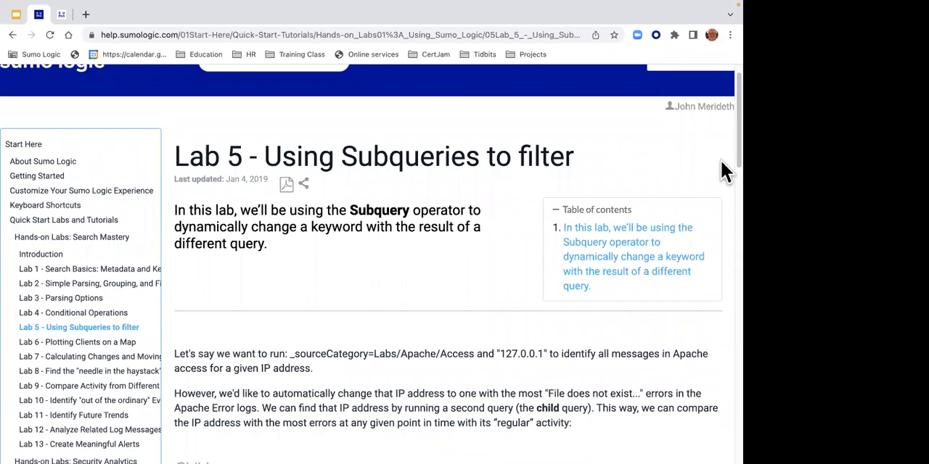
left_click_drag(725, 161, 727, 294)
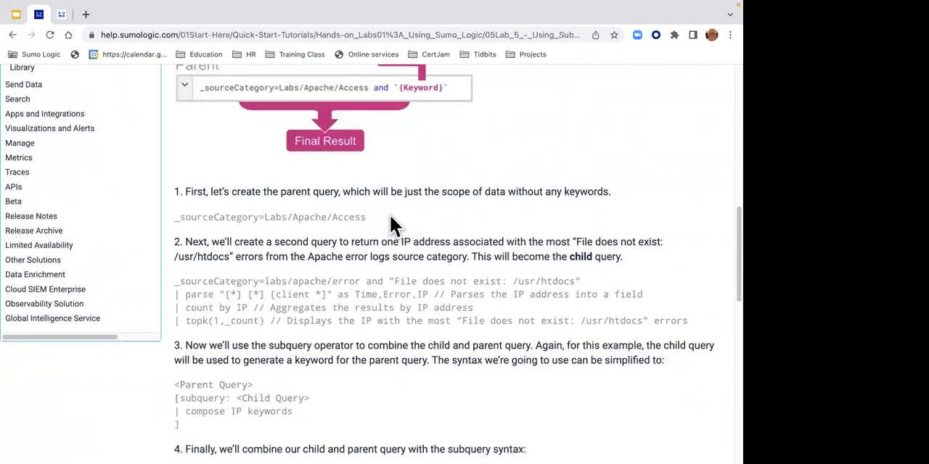
left_click_drag(368, 217, 176, 218)
key("ctrl+c")
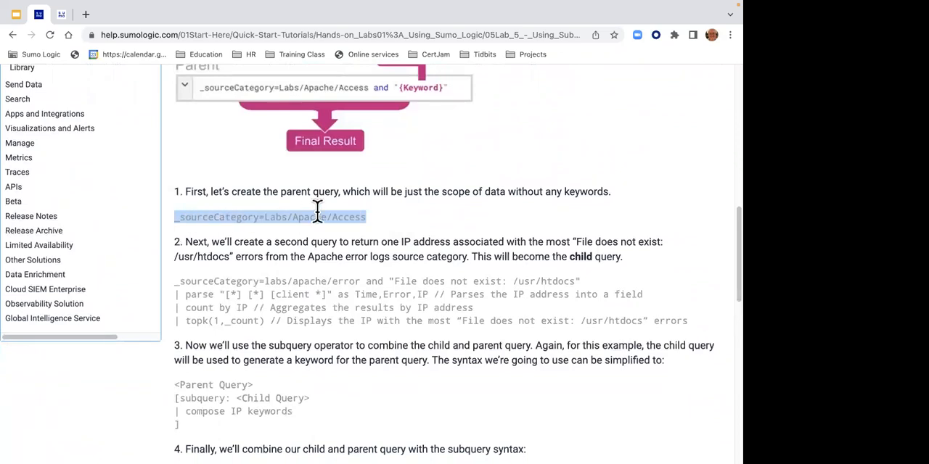
left_click(61, 16)
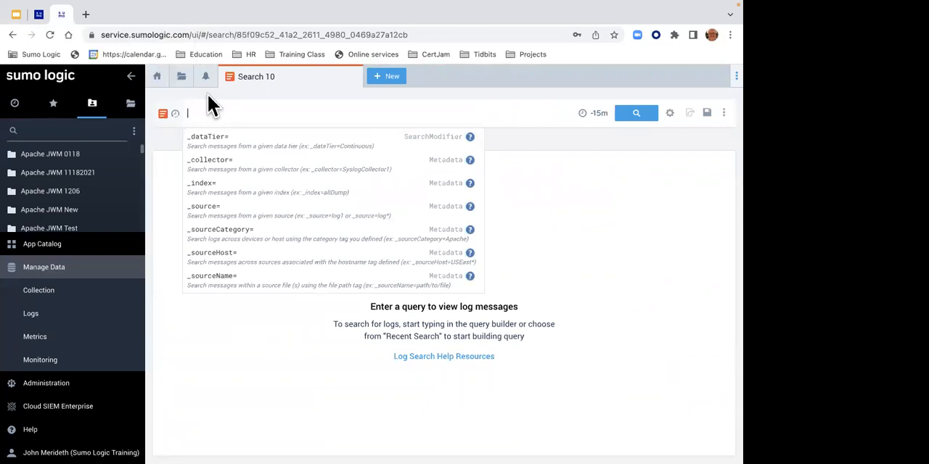
key("ctrl+v")
left_click(651, 115)
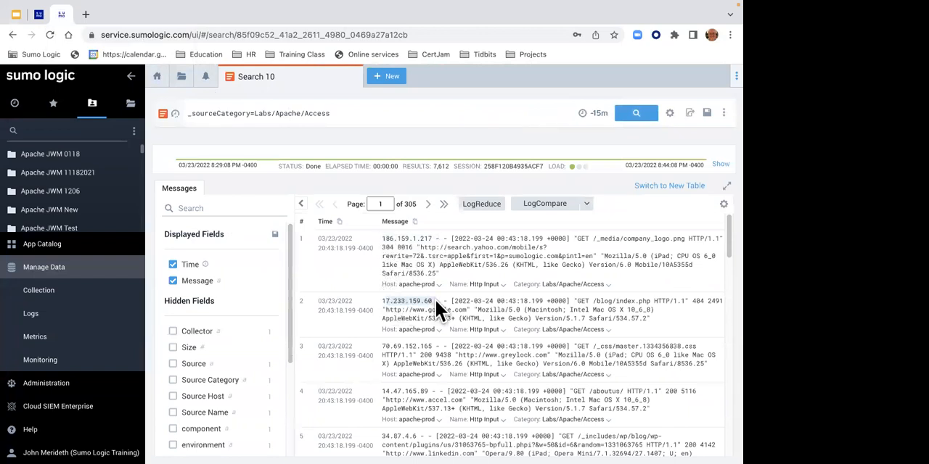
left_click_drag(383, 352, 448, 357)
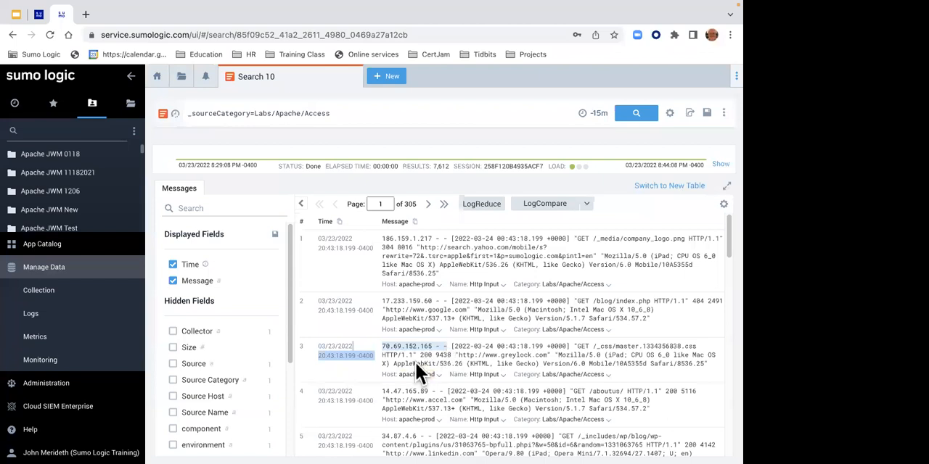
left_click(399, 389)
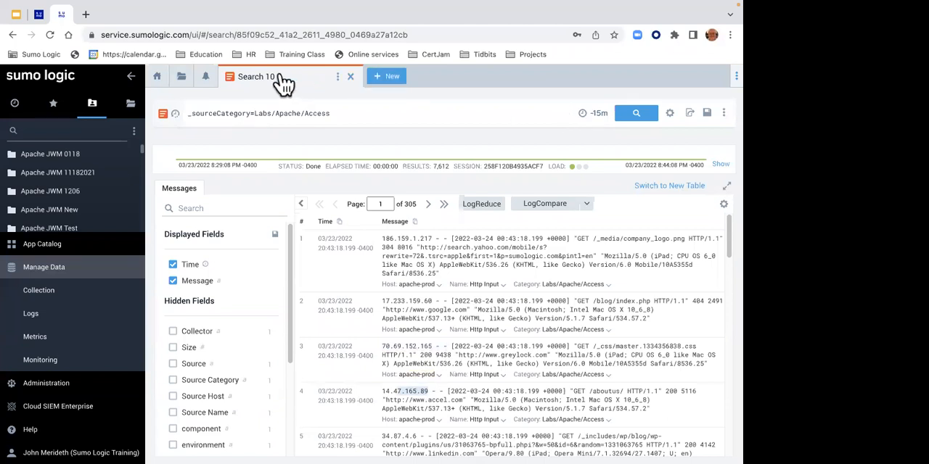
- Copy Lab 5's four-line child query on "File does not exist: /usr/htdocs" errors from the help page into another new log search
left_click(38, 16)
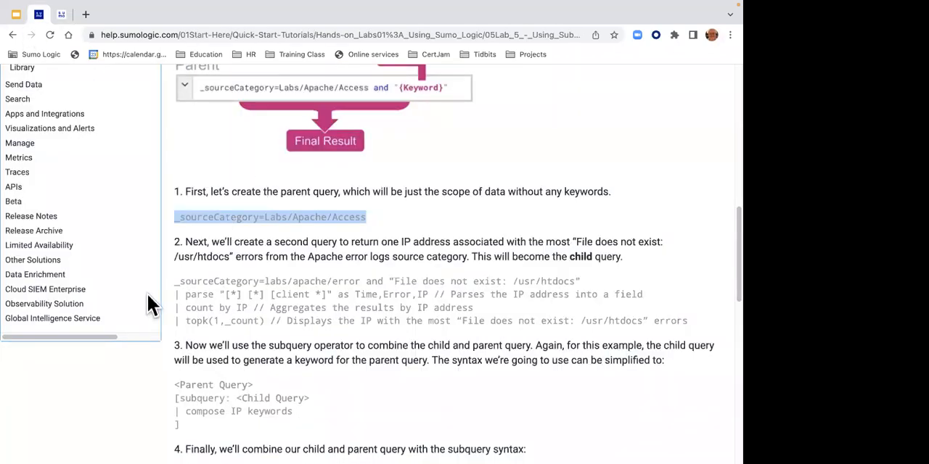
left_click(175, 276)
left_click_drag(174, 275, 681, 332)
right_click(425, 295)
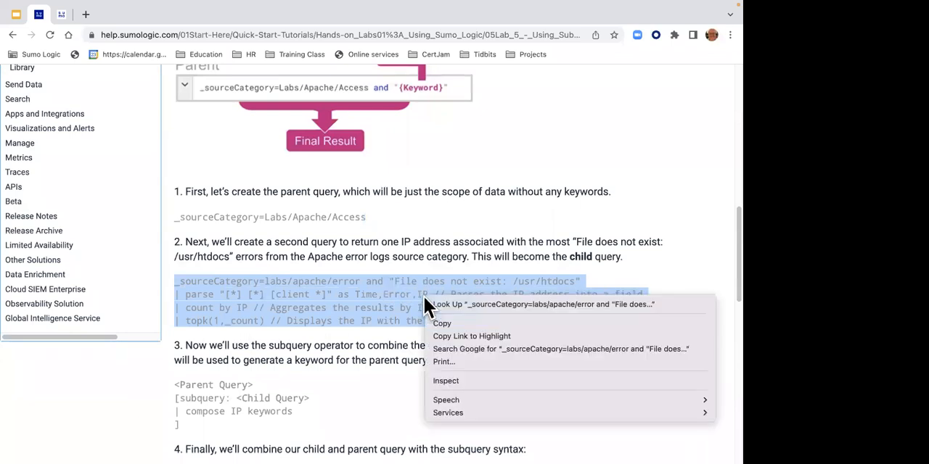
left_click(437, 321)
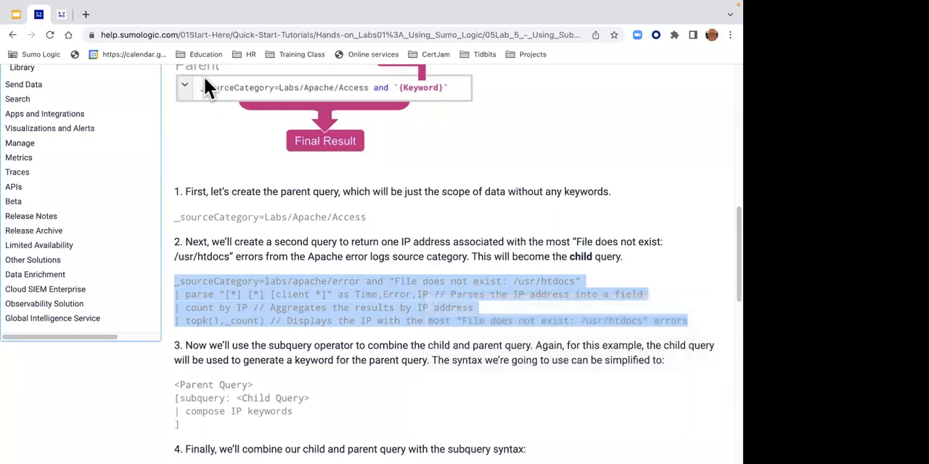
left_click(64, 13)
left_click(389, 76)
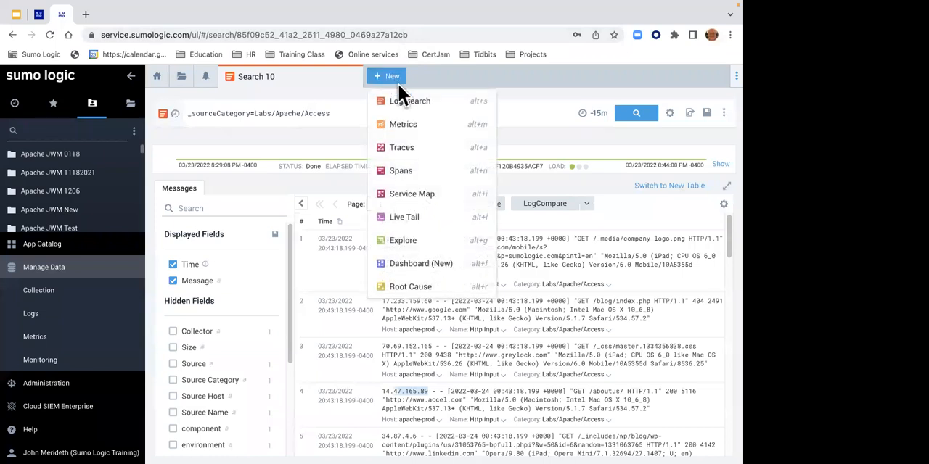
left_click(395, 97)
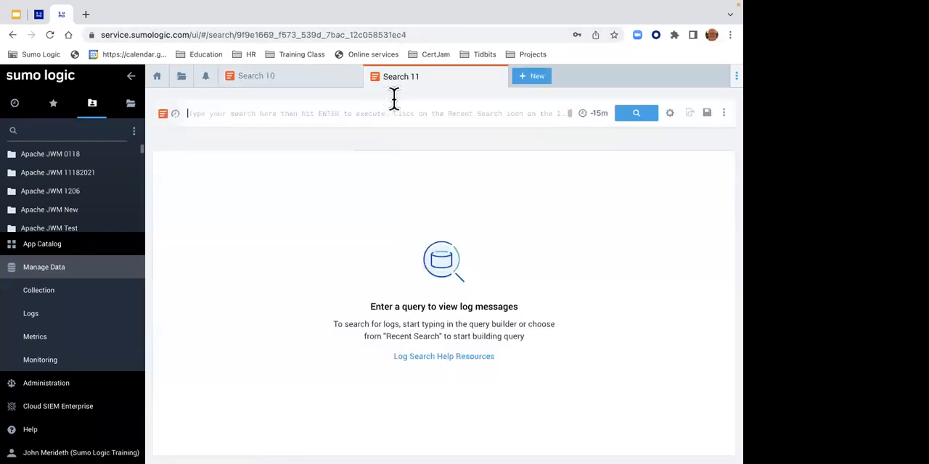
key("ctrl+v")
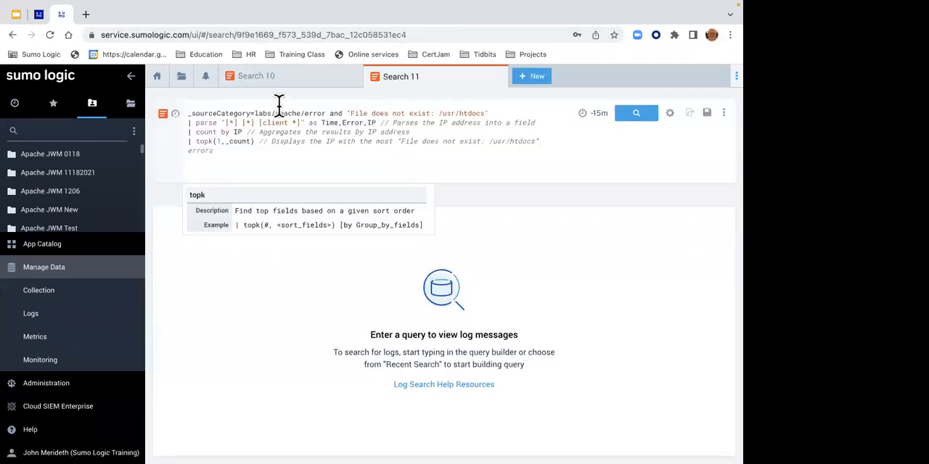
- Review the child query's scope and parse lines, comment out the count by IP and topk(1,_count) lines, and run the search
left_click_drag(213, 109, 491, 114)
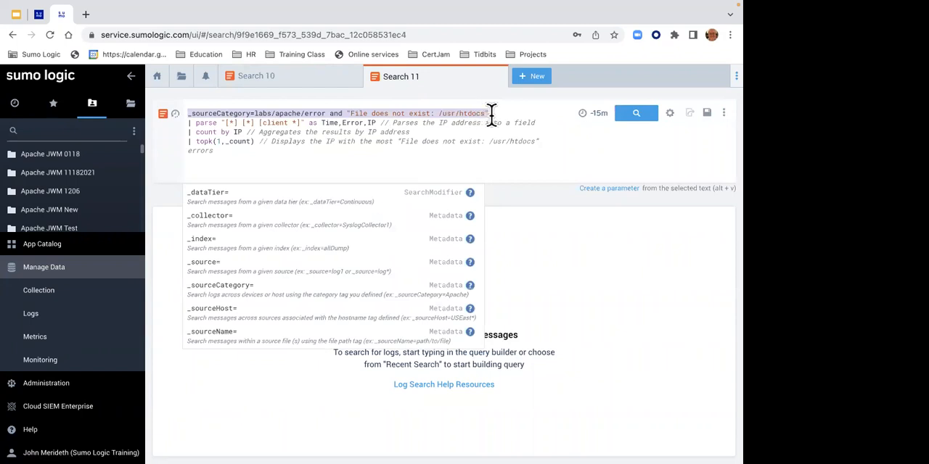
left_click_drag(194, 122, 382, 120)
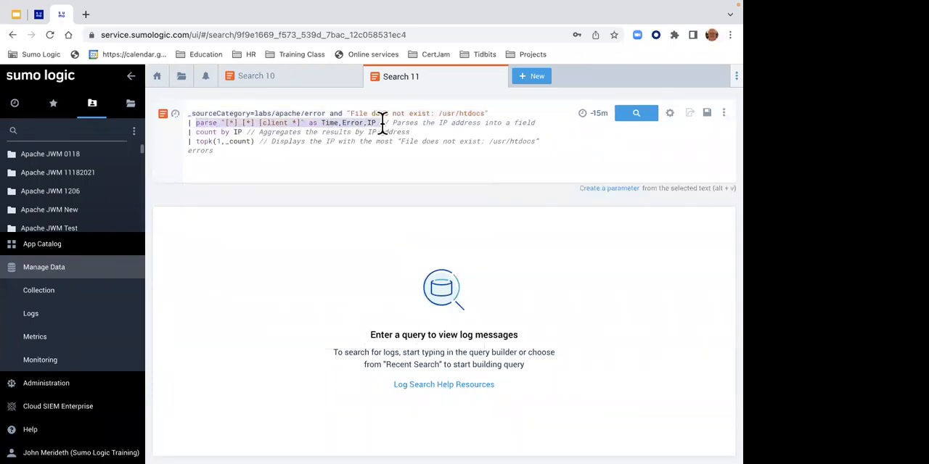
left_click(186, 136)
type("//")
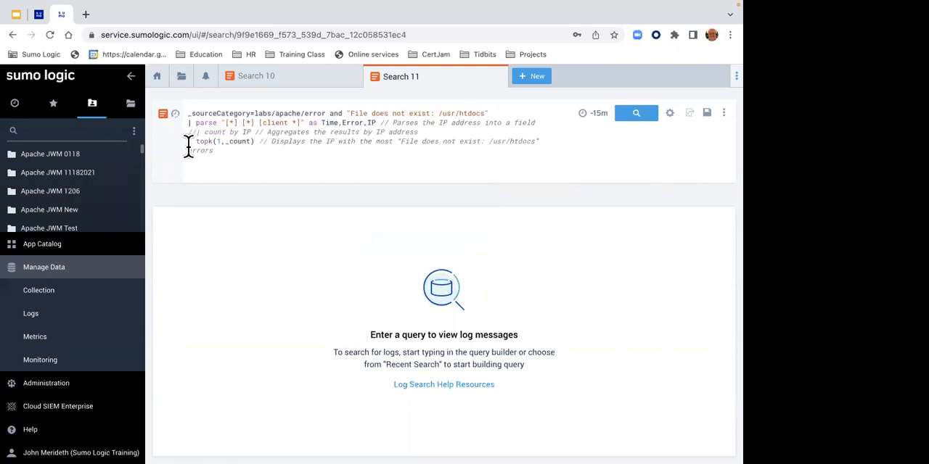
left_click(188, 142)
type("//")
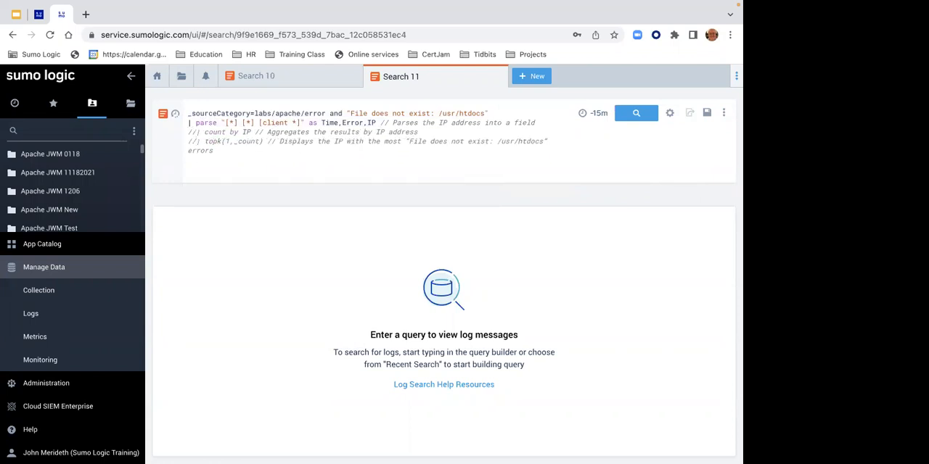
key("Return")
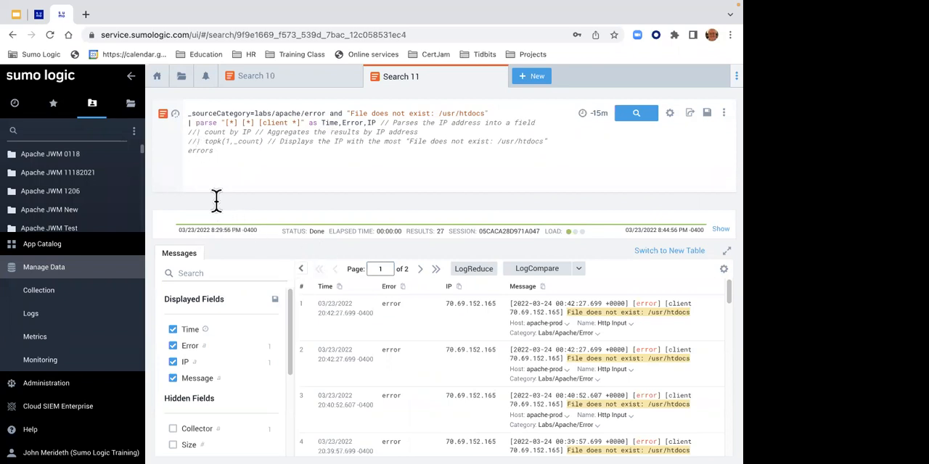
- Uncomment the count by IP line and rerun the child query
left_click(194, 140)
key("Up")
key("Up")
left_click(191, 141)
key("Right")
key("BackSpace")
key("BackSpace")
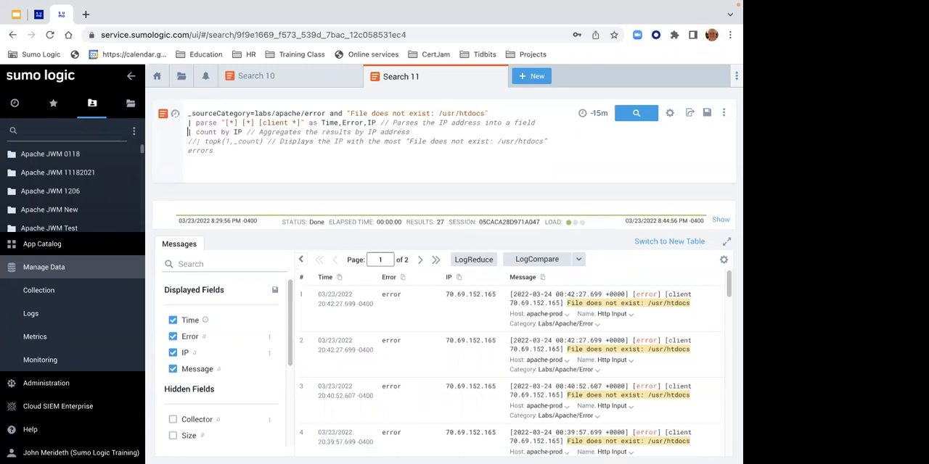
key("Return")
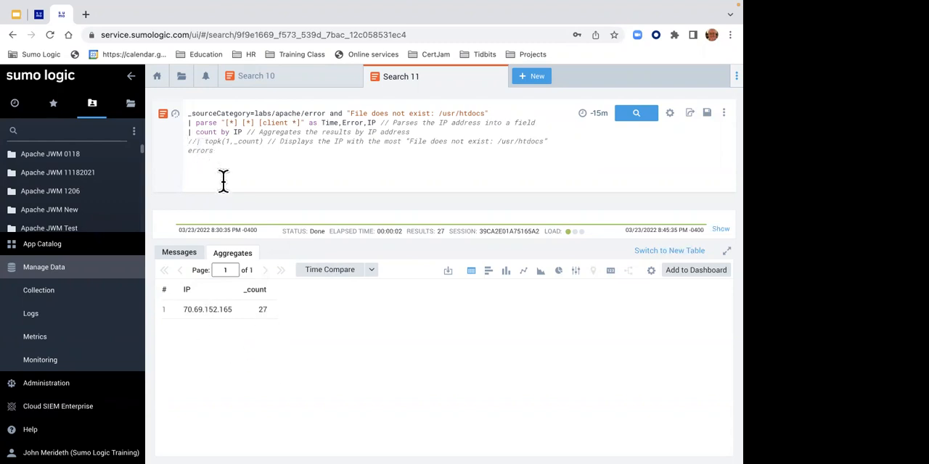
key("Right")
key("Up")
key("BackSpace")
key("BackSpace")
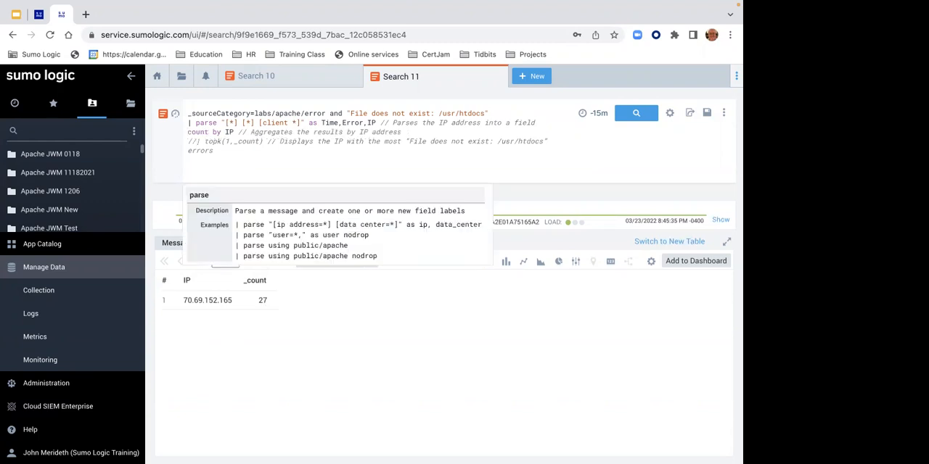
type("|")
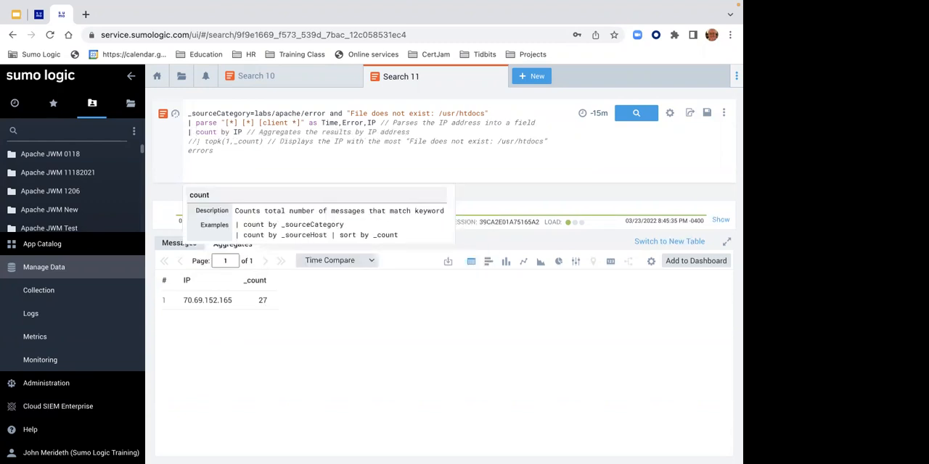
- Uncomment the topk(1,_count) line, rerun the child query, and keep 1 as the topk value
key("Down")
key("BackSpace")
key("BackSpace")
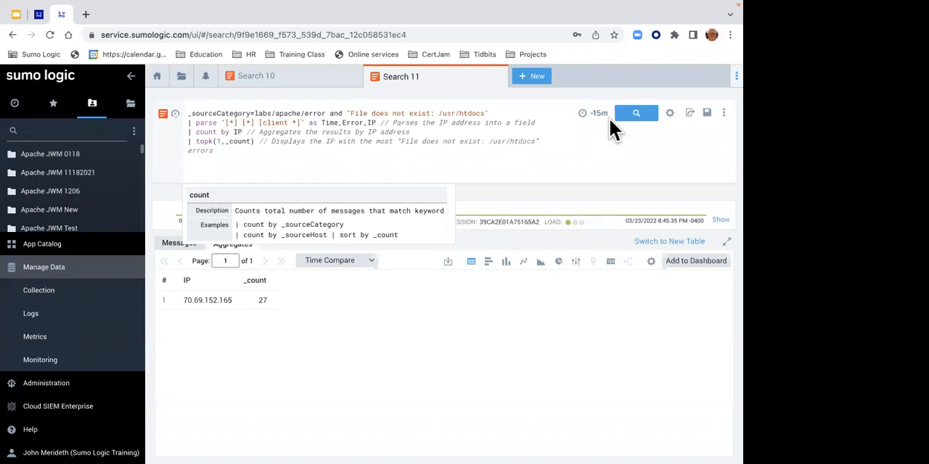
left_click(631, 125)
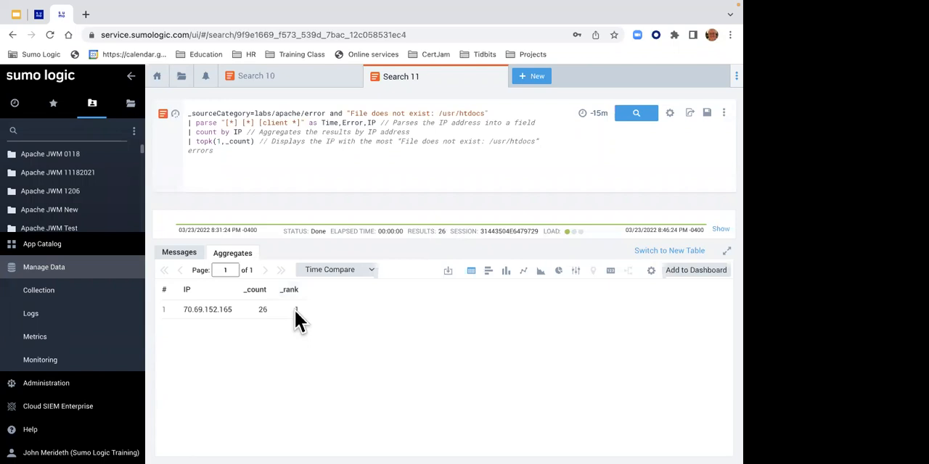
left_click(215, 140)
left_click_drag(222, 136, 214, 140)
left_click(219, 141)
type("1")
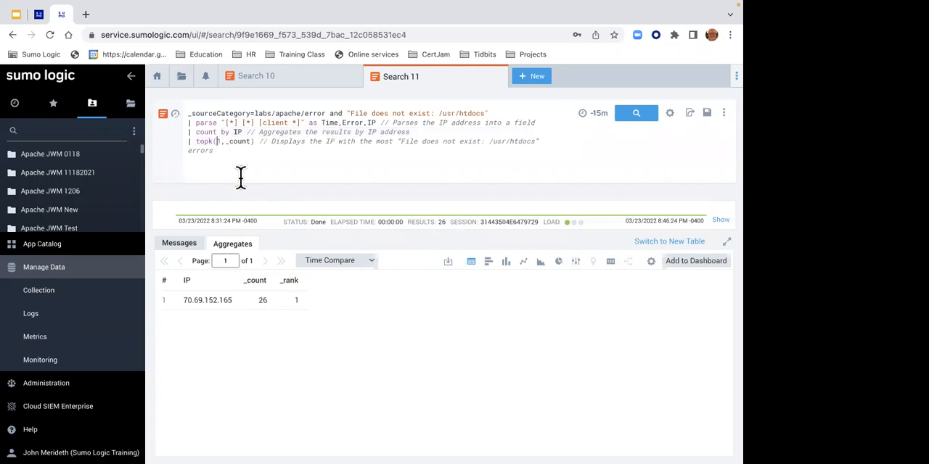
- Add the line | compose IP keywords to the end of the child query and run it
left_click(228, 156)
type("| compose")
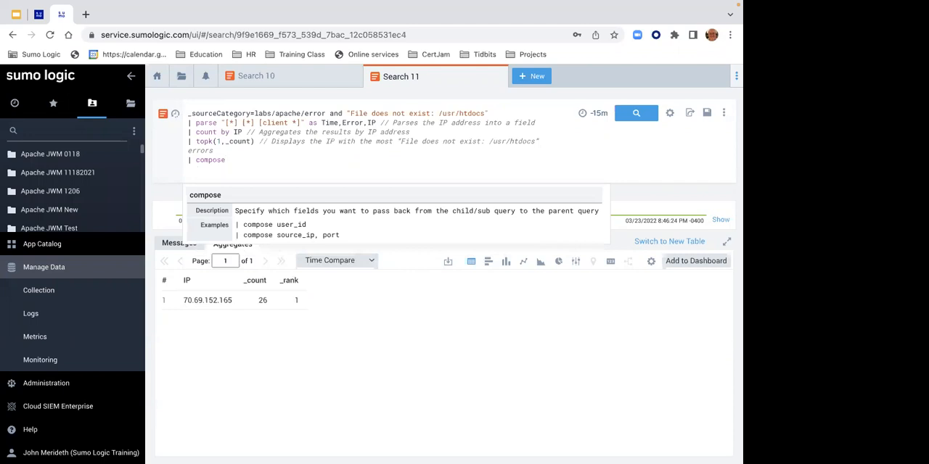
type(" IP")
type("leywords")
key("BackSpace")
key("BackSpace")
key("BackSpace")
key("BackSpace")
key("BackSpace")
key("BackSpace")
key("BackSpace")
key("BackSpace")
type("keywords")
key("Return")
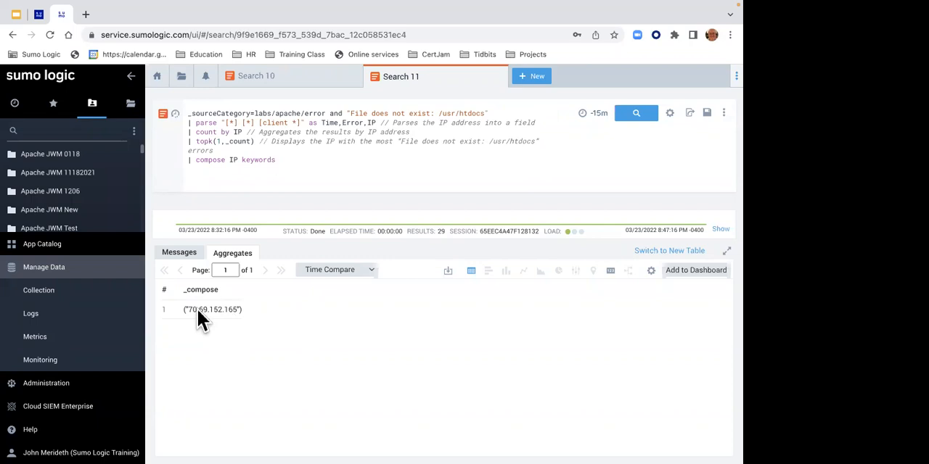
- Switch to the Search Mastery deck in Google Slides and review metadata and keywords on the Query Syntax slide
left_click(15, 16)
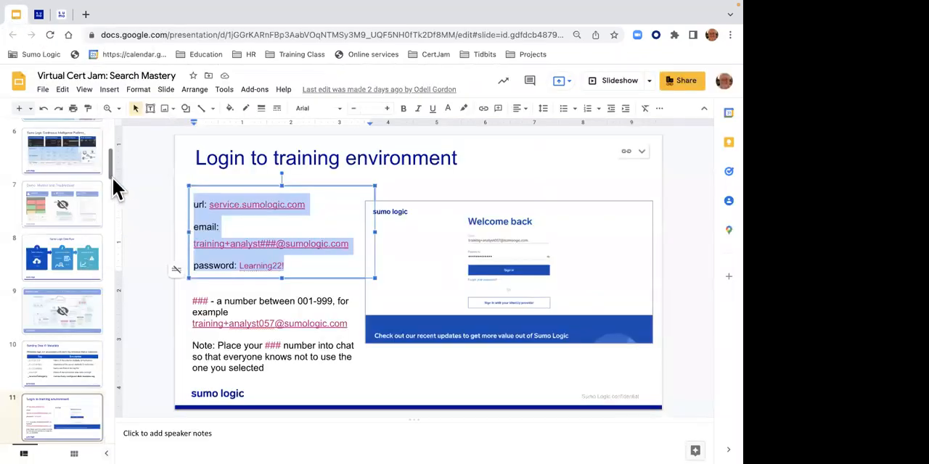
left_click_drag(111, 174, 109, 240)
left_click(83, 195)
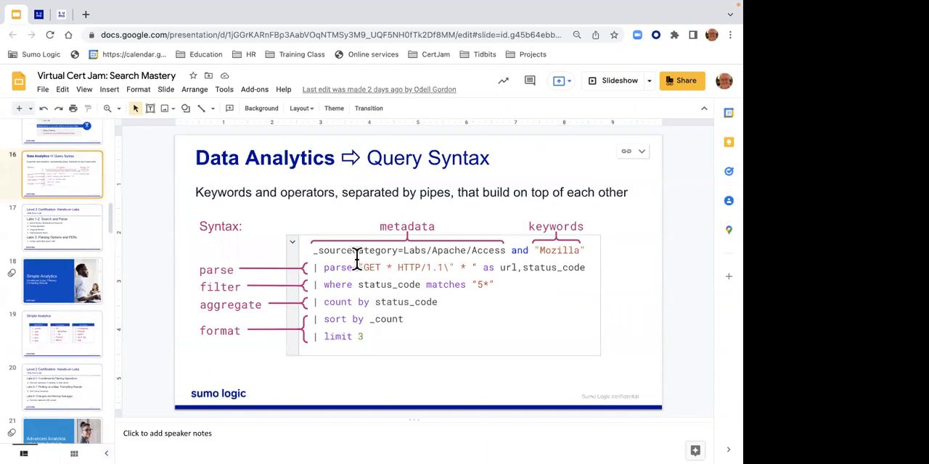
left_click_drag(317, 250, 580, 254)
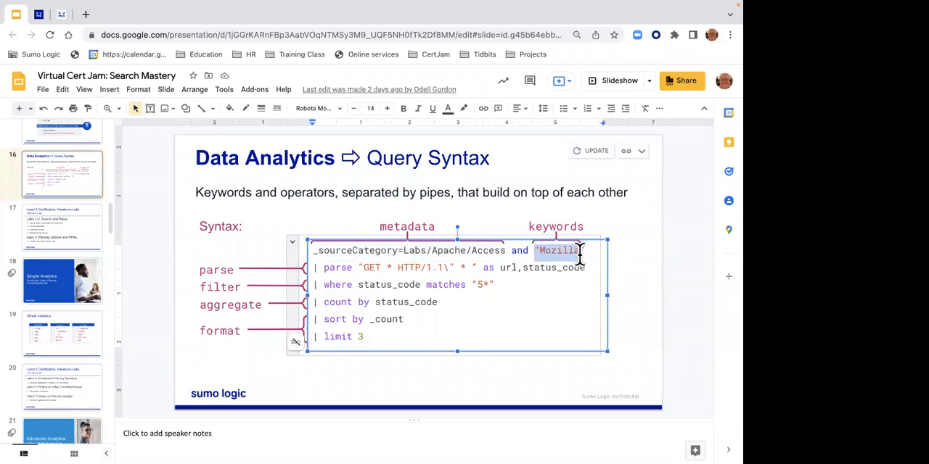
- Return to Sumo Logic, copy the whole child query from Search 11, and paste it below the parent query in Search 10
left_click(63, 17)
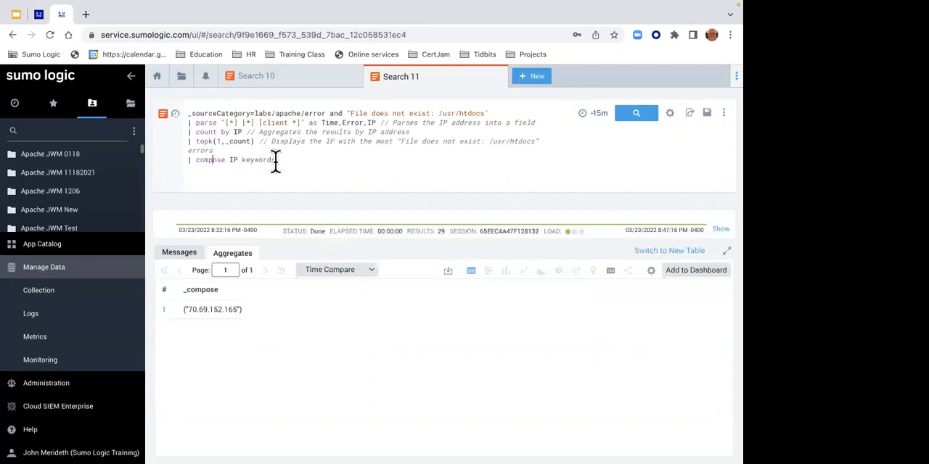
left_click_drag(214, 150, 180, 119)
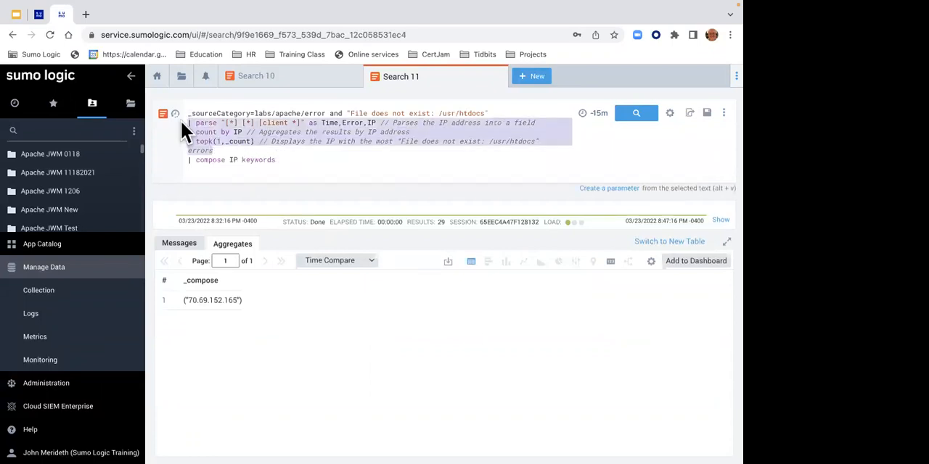
left_click_drag(276, 158, 162, 121)
key("super+c")
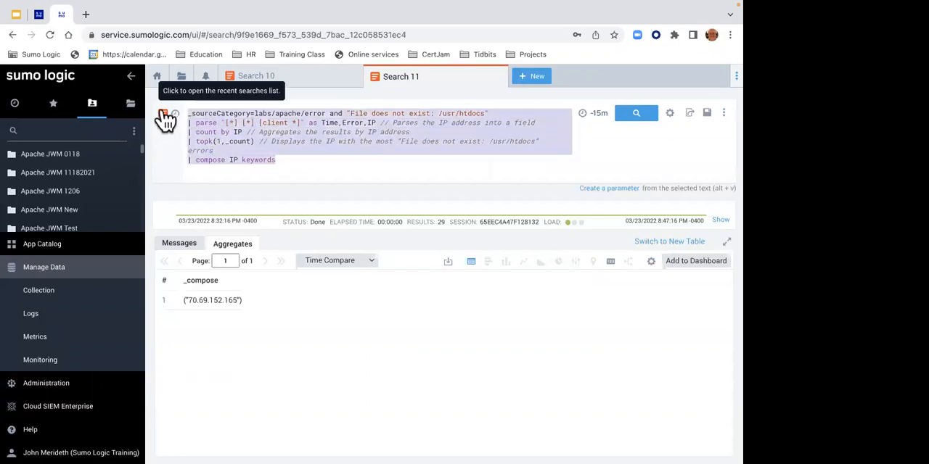
left_click(239, 78)
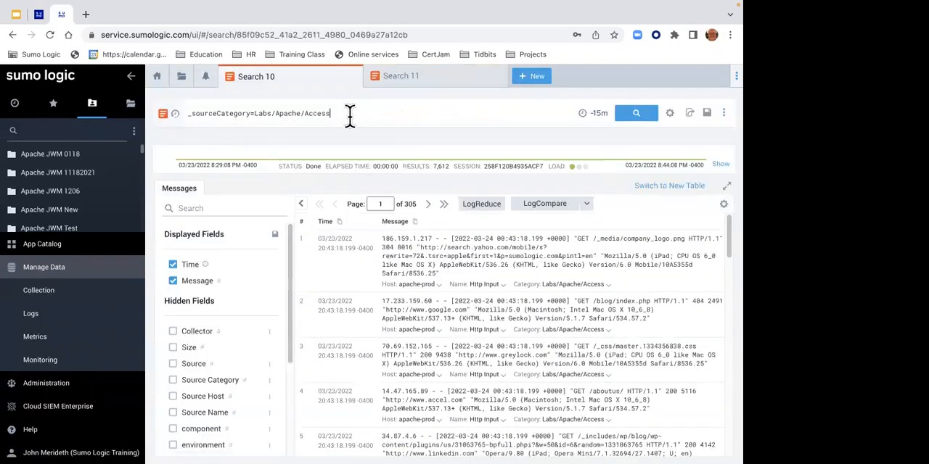
left_click(349, 116)
key("shift+Return")
key("shift+Return")
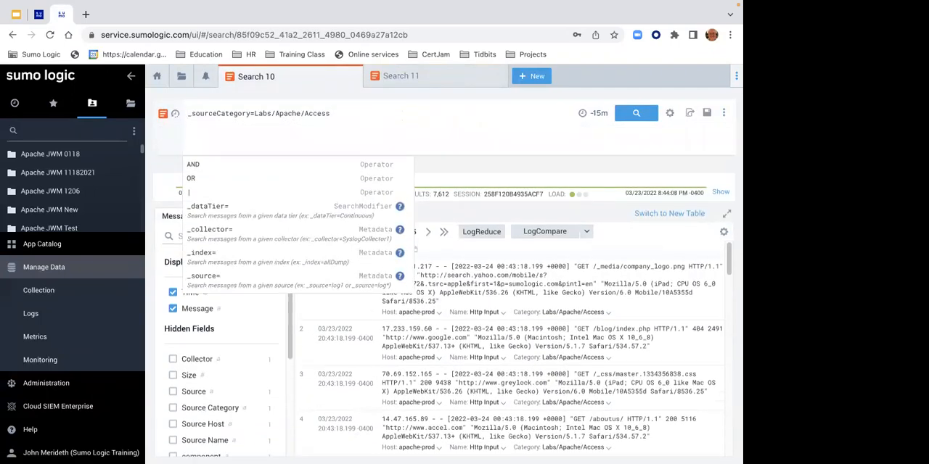
key("super+v")
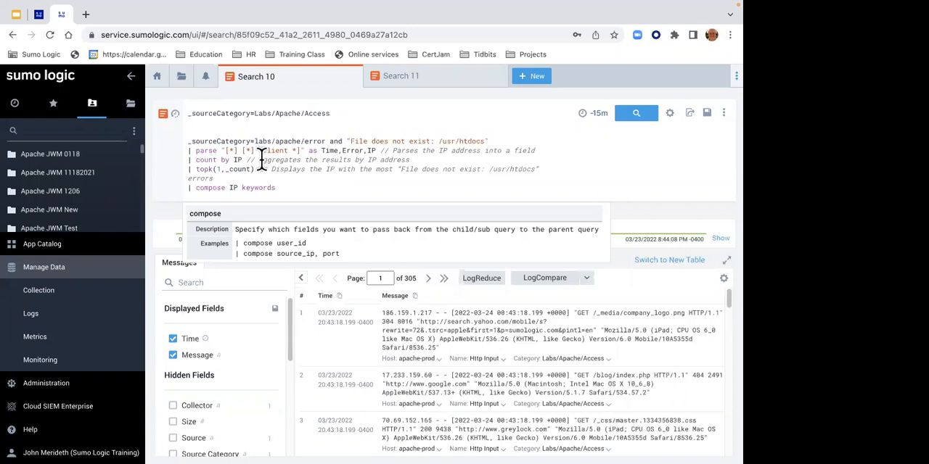
- Enclose the pasted child query in square brackets and prefix it with subquery: after the opening bracket
left_click(186, 141)
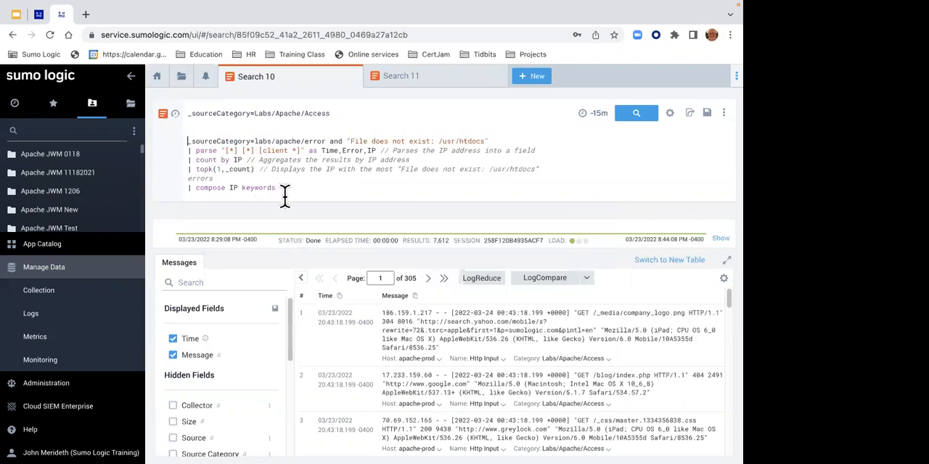
type("[")
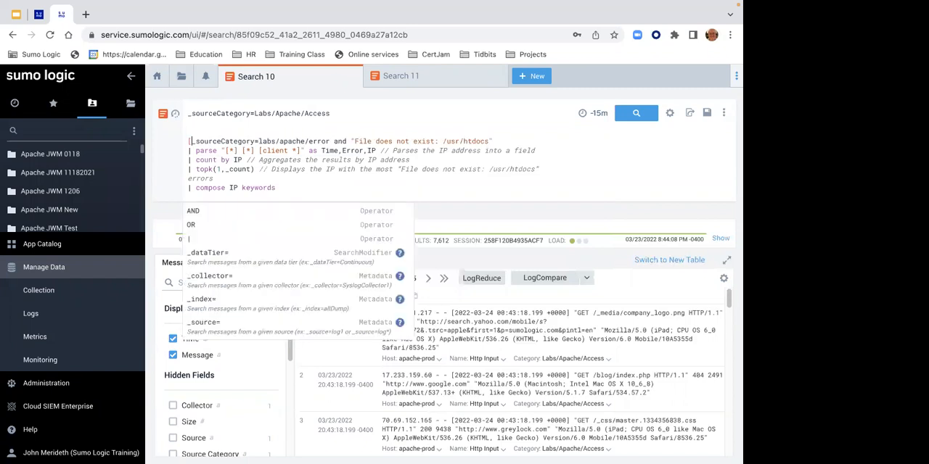
key("Down")
key("Down")
key("Down")
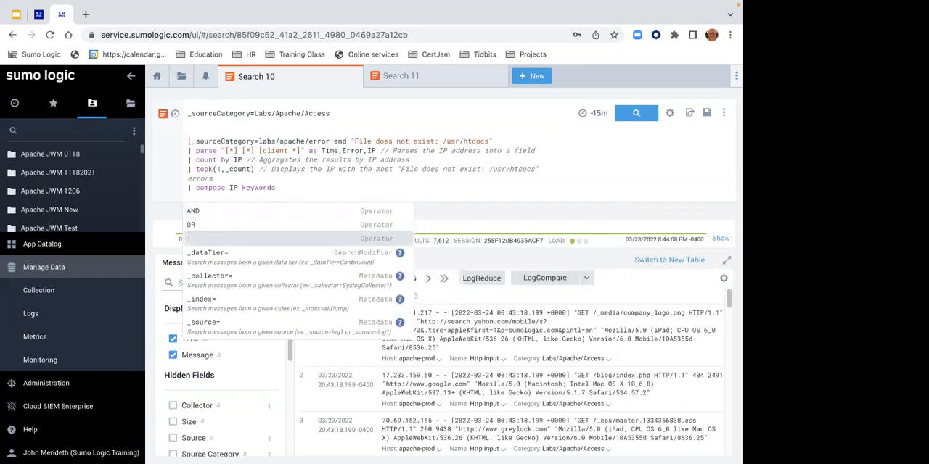
left_click(276, 188)
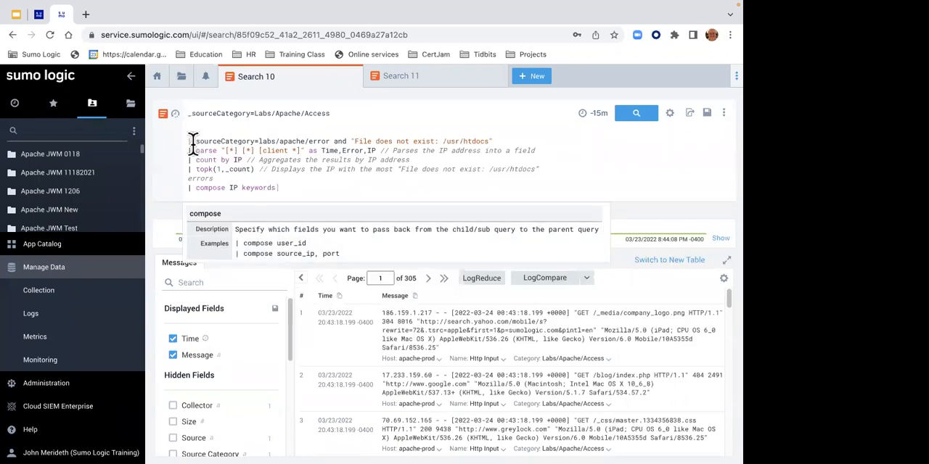
left_click(284, 189)
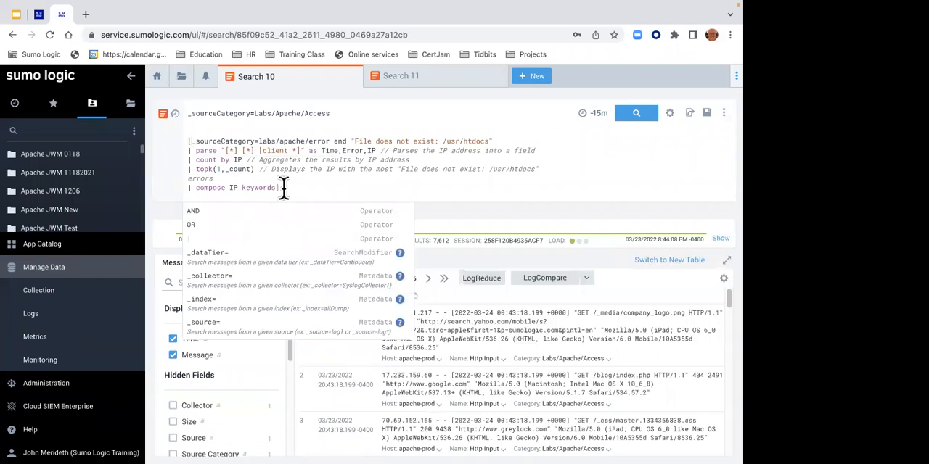
left_click(193, 142)
type("subq")
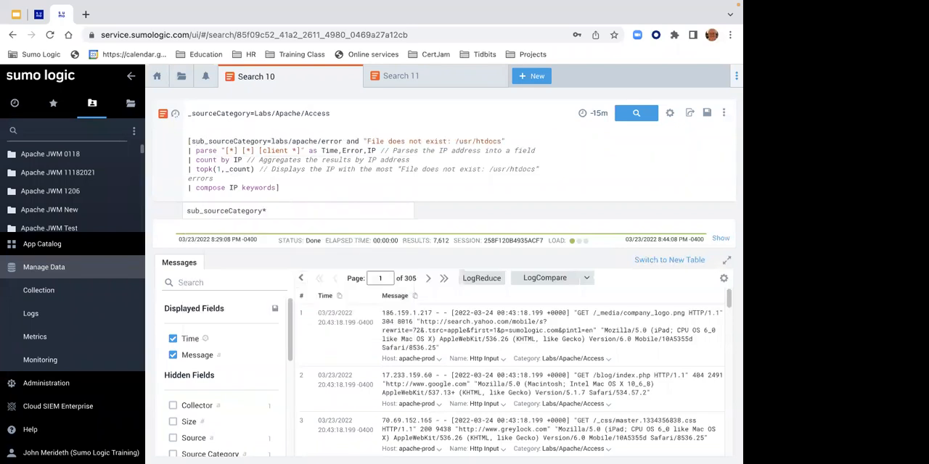
type("uery")
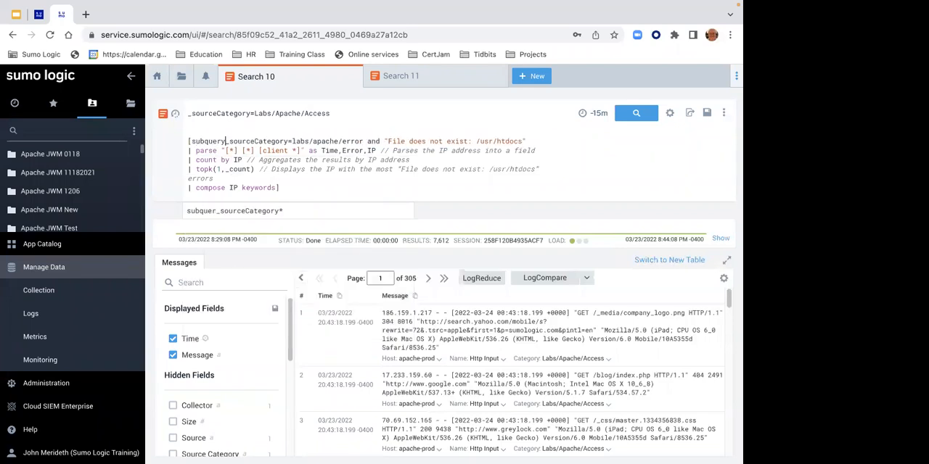
type(":")
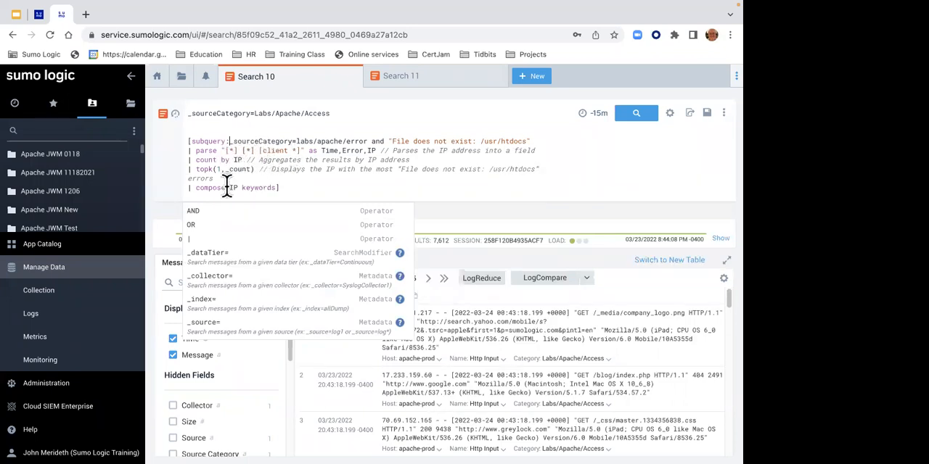
- Run the combined parent and subquery search and check the client IP addresses in the returned messages
left_click_drag(240, 187, 270, 186)
left_click(345, 110)
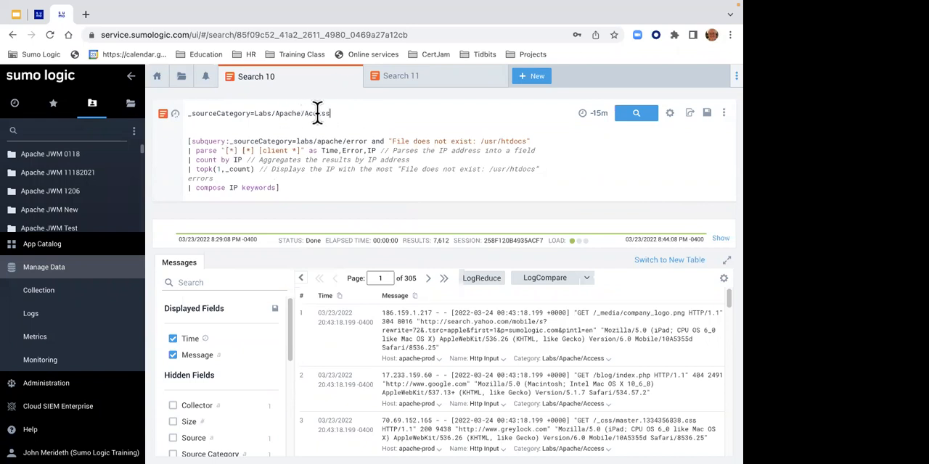
left_click(628, 120)
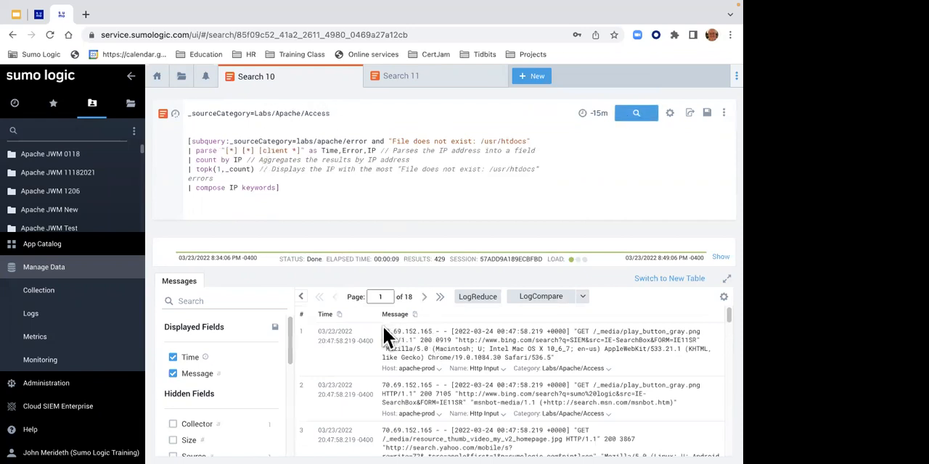
left_click_drag(383, 386, 427, 385)
left_click_drag(390, 433, 450, 432)
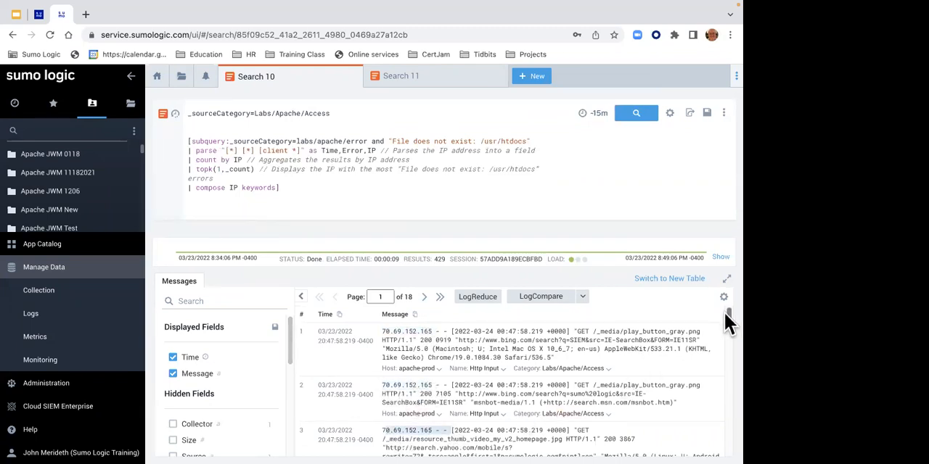
left_click_drag(723, 311, 726, 332)
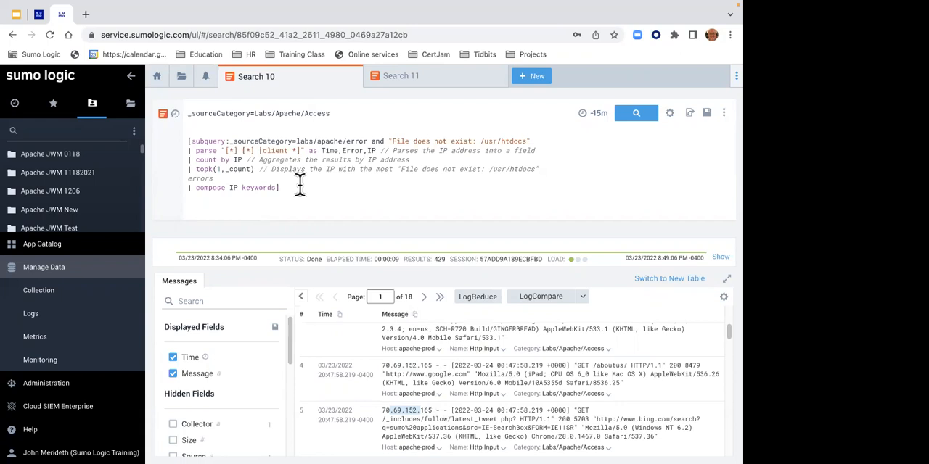
- Review the combined query on the Lab 5 help page and open its linked Subqueries documentation in a new browser tab
left_click(38, 15)
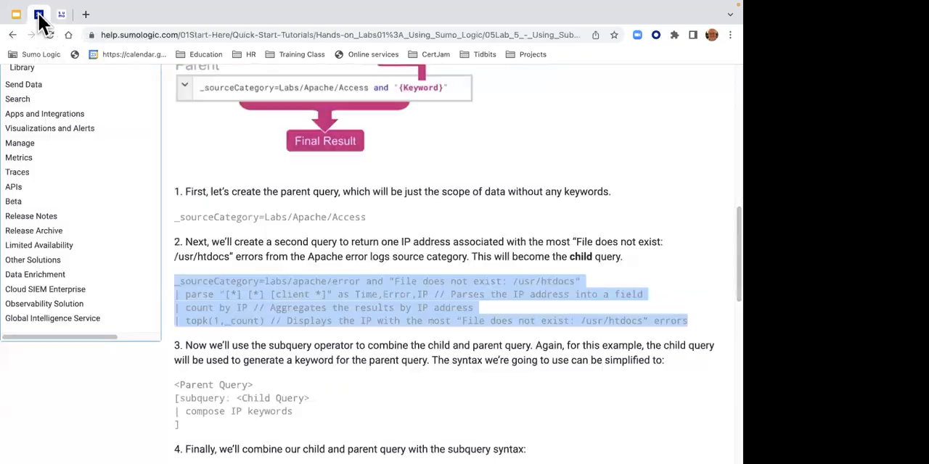
left_click_drag(729, 272, 728, 353)
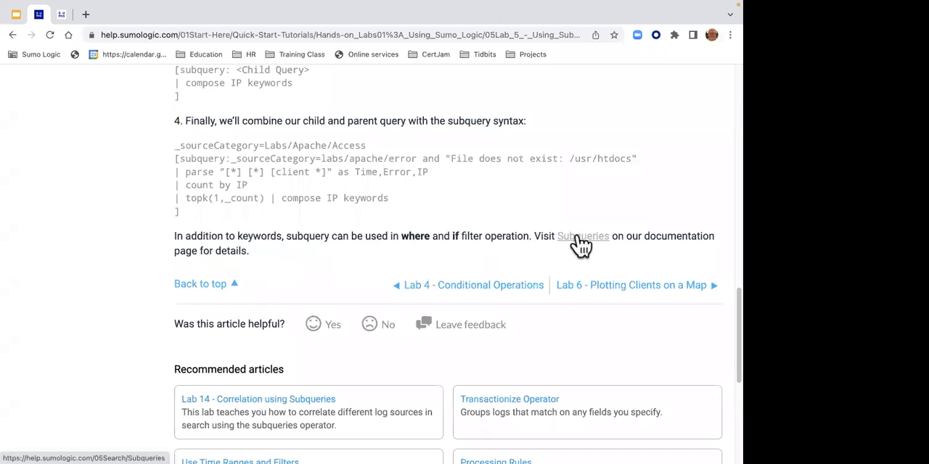
right_click(577, 237)
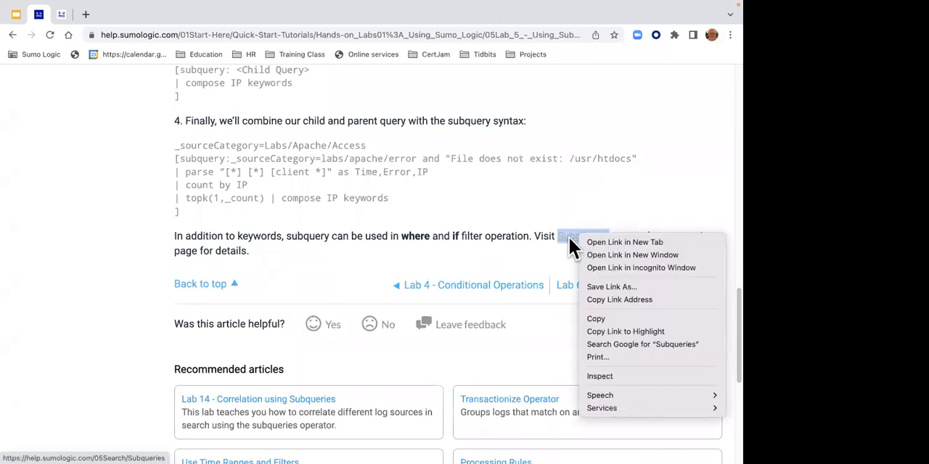
left_click(589, 243)
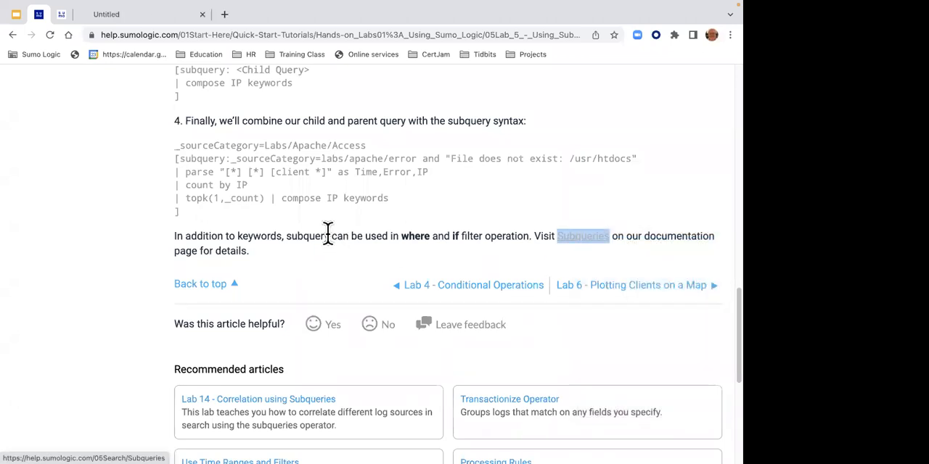
left_click(128, 16)
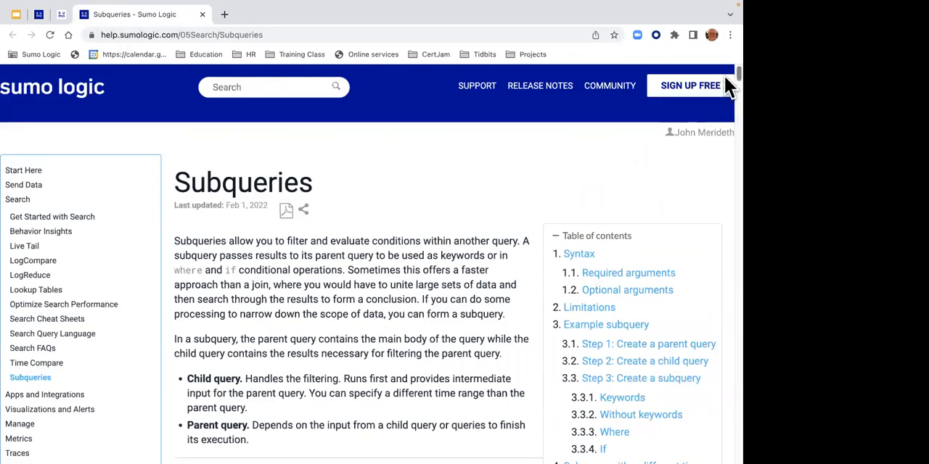
- Skim the Subqueries documentation through the required and optional arguments, the example subquery, and the alerting examples
scroll(724, 87, "down", 15)
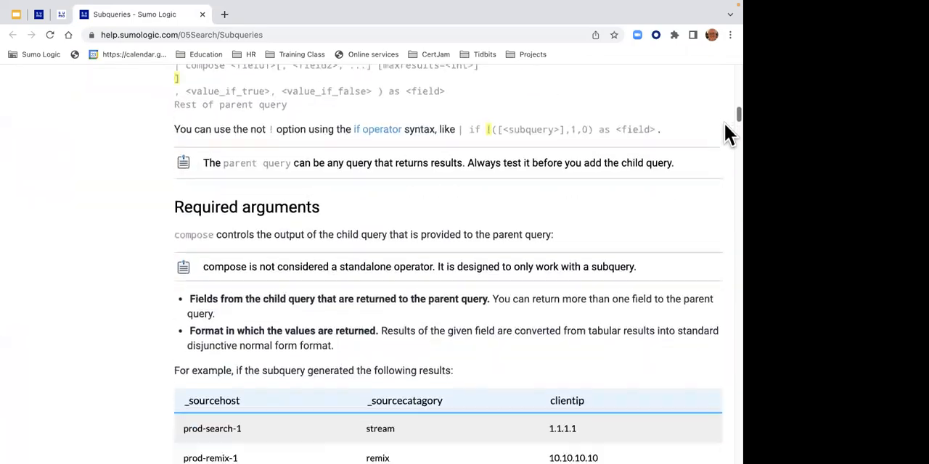
scroll(727, 135, "down", 5)
scroll(728, 138, "down", 15)
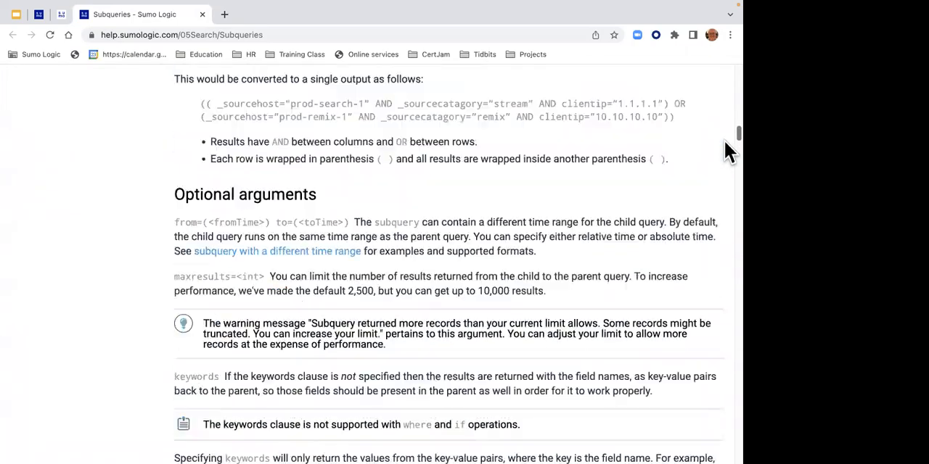
scroll(728, 197, "down", 20)
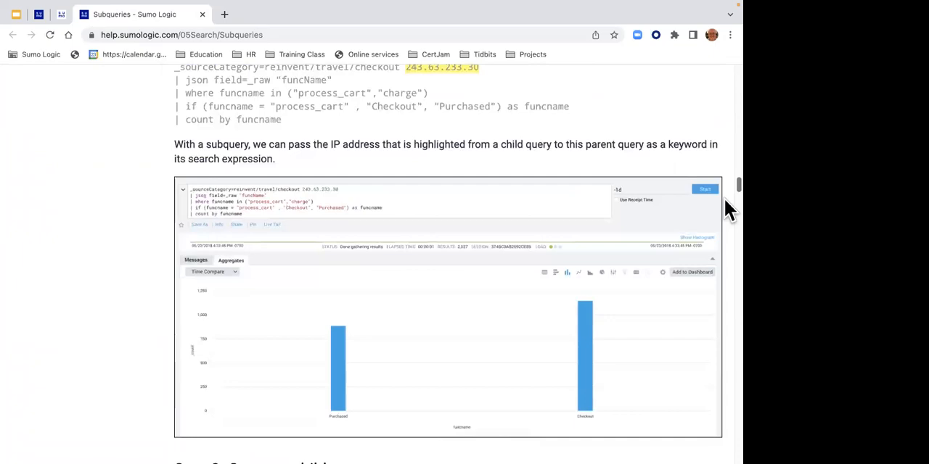
scroll(729, 330, "down", 20)
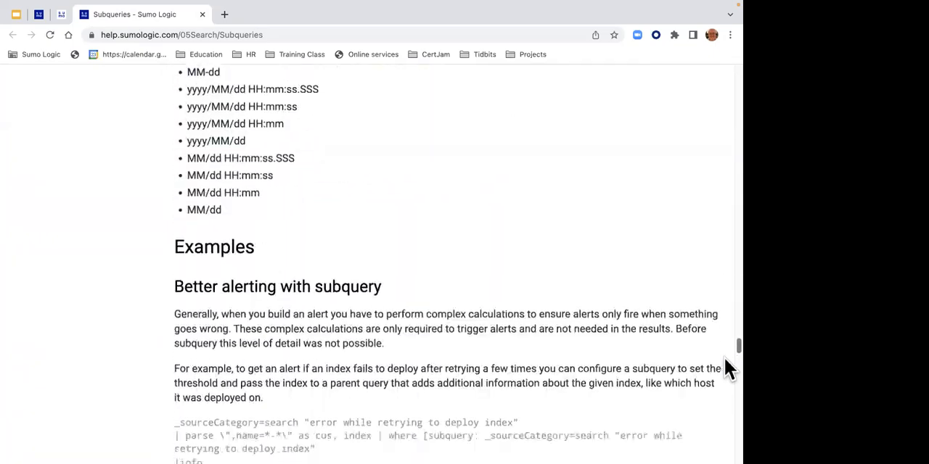
- Close the Subqueries documentation and open the Lab 6 - Plotting Clients on a Map page from Lab 5
scroll(729, 294, "up", 20)
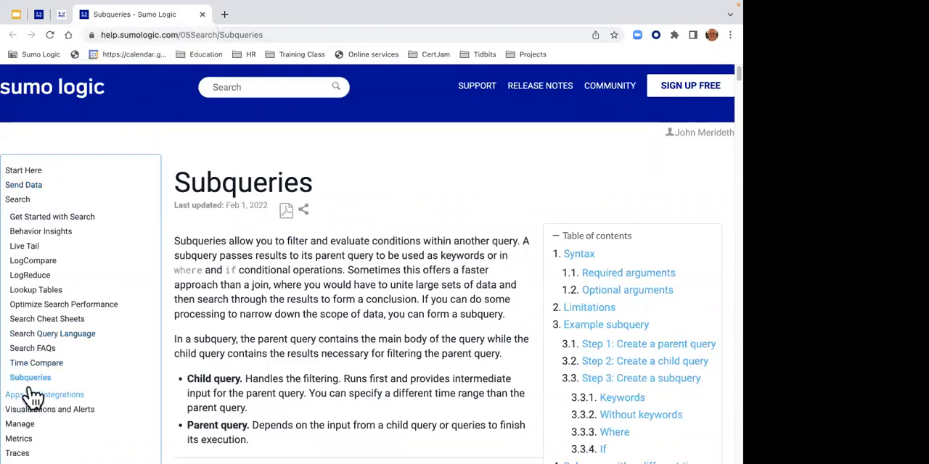
left_click(202, 15)
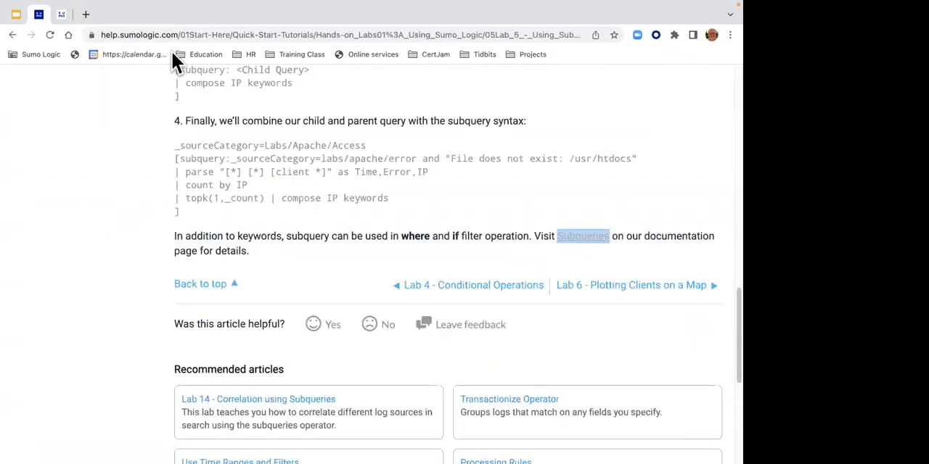
left_click(607, 289)
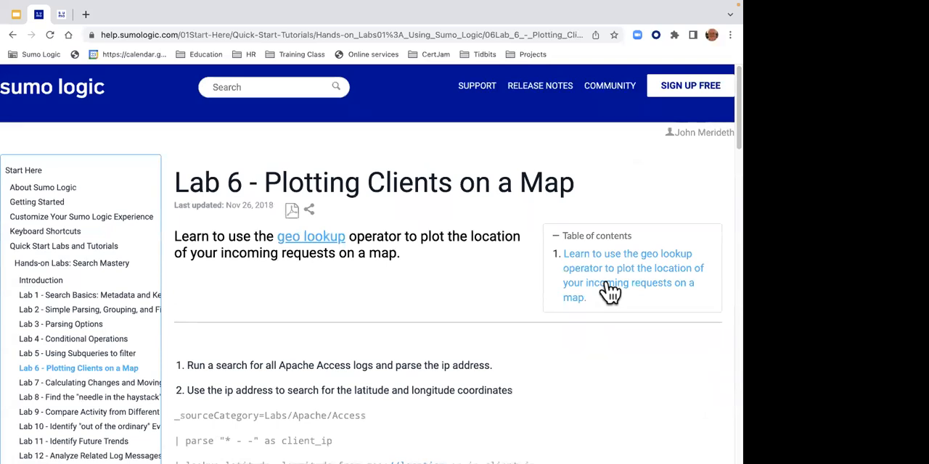
- Open the linked geo lookup operator documentation in a new browser tab and switch to it
right_click(311, 240)
left_click(357, 242)
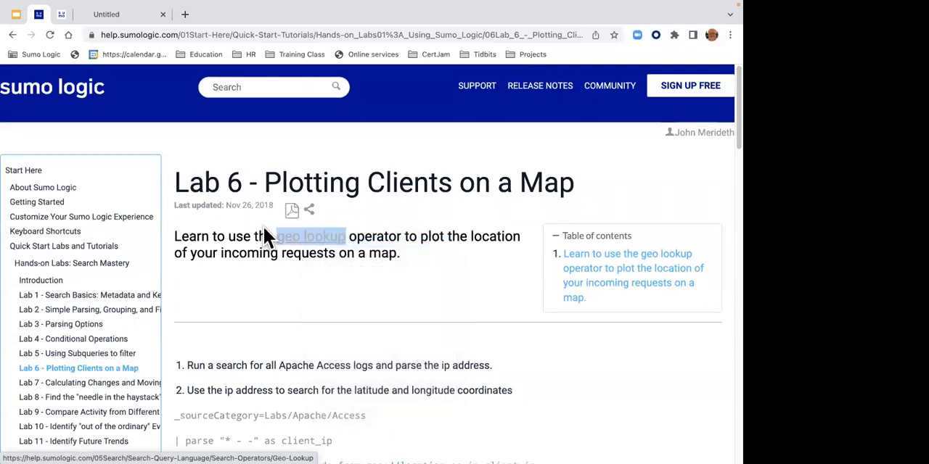
left_click(127, 15)
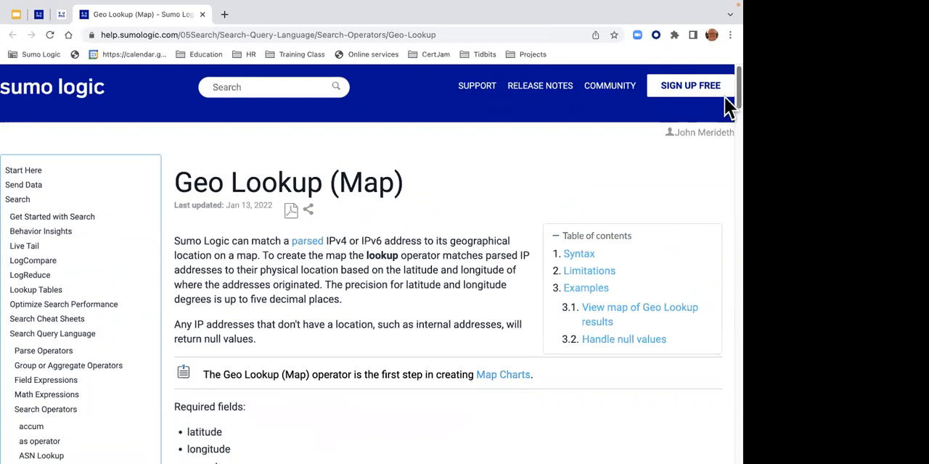
- Read the Geo Lookup (Map) page down to the geo://location path in the Syntax section and check the linked Neustar documentation
scroll(727, 116, "down", 5)
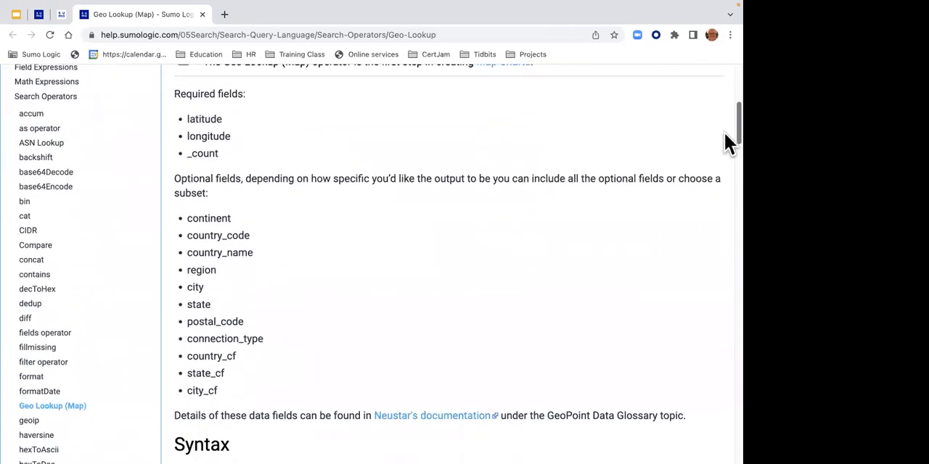
scroll(728, 142, "down", 1)
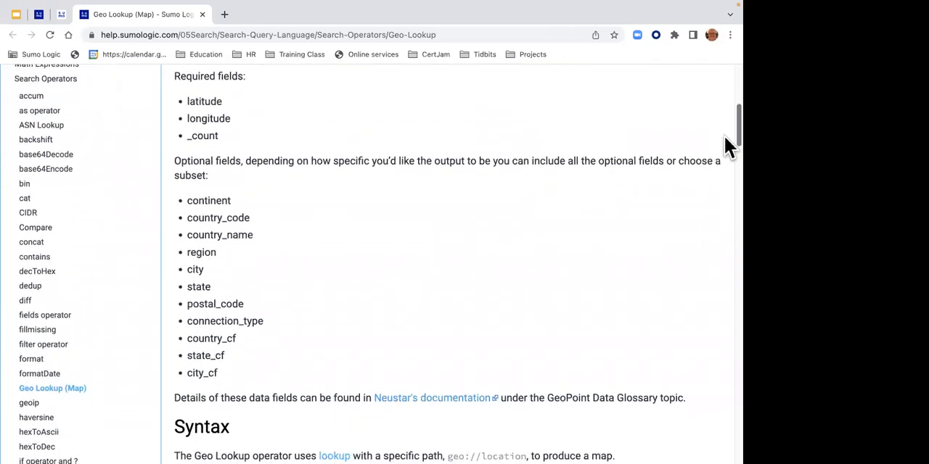
scroll(724, 138, "down", 3)
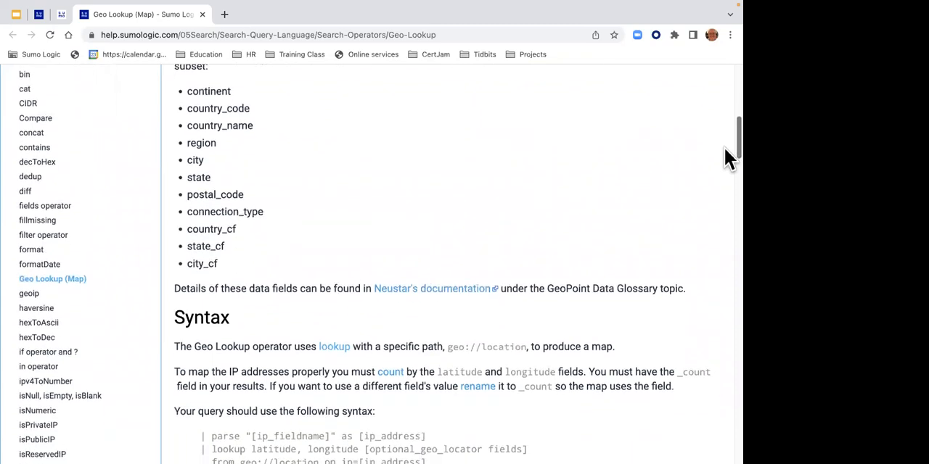
left_click_drag(445, 347, 530, 349)
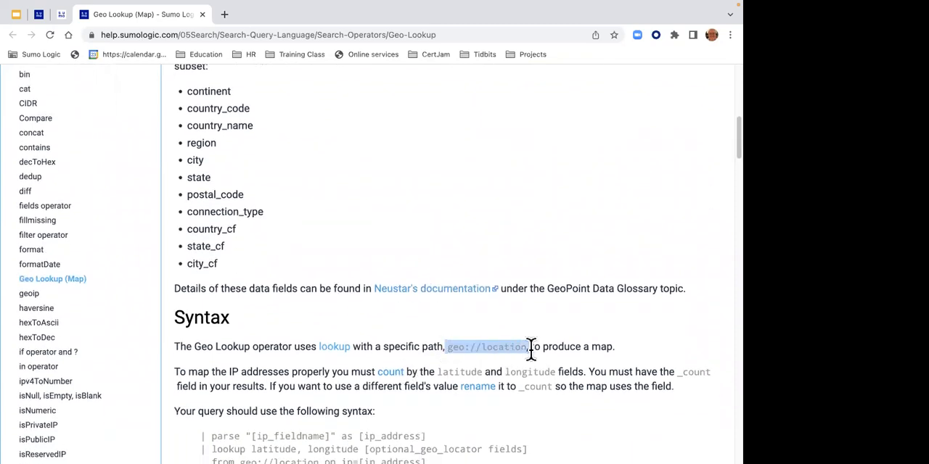
left_click(440, 289)
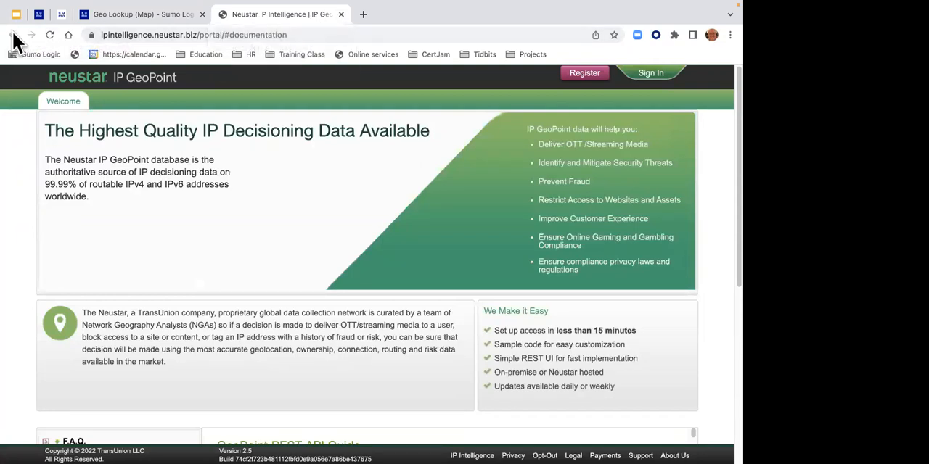
left_click(341, 15)
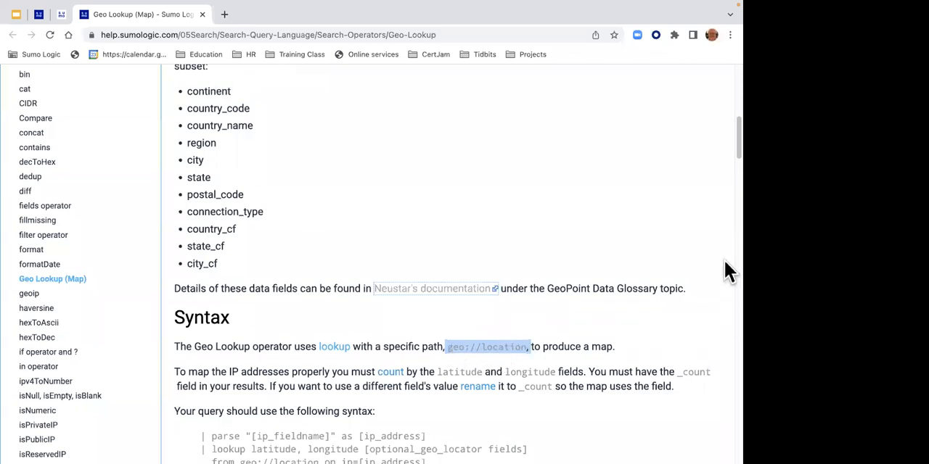
- Examine the Geo Lookup query syntax and the lists of required and optional fields
scroll(724, 172, "down", 4)
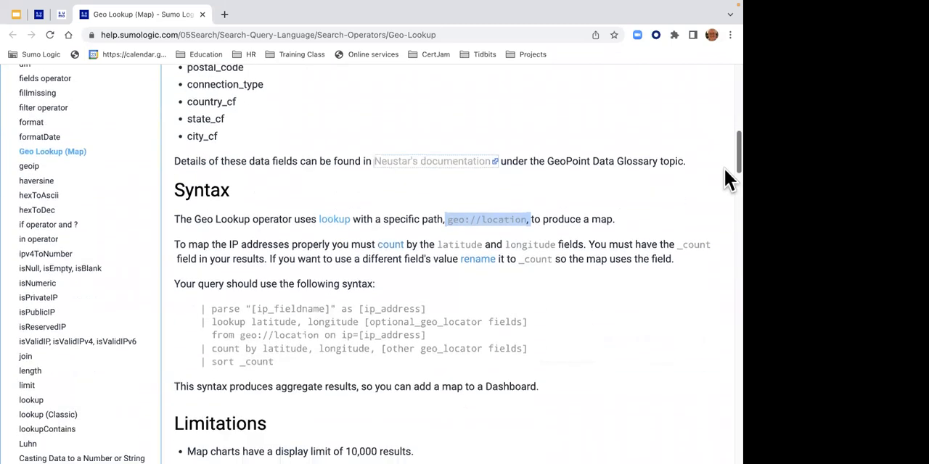
scroll(724, 172, "up", 10)
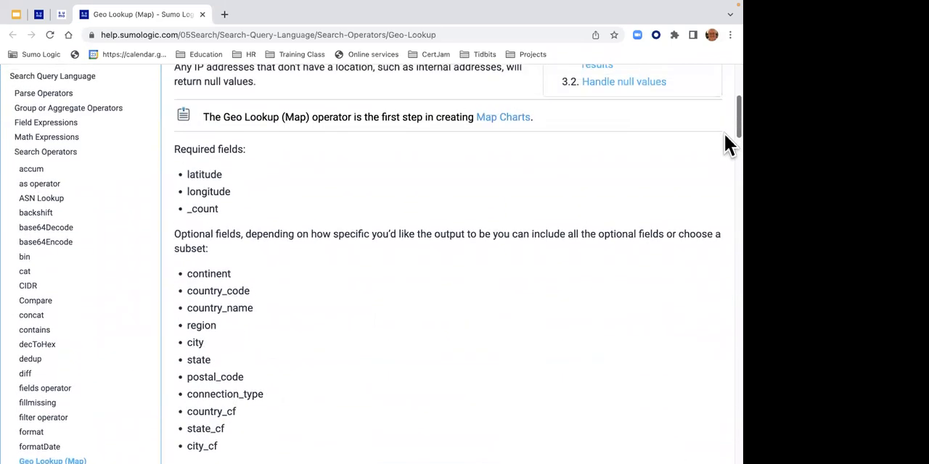
double_click(194, 177)
left_click_drag(205, 192, 231, 192)
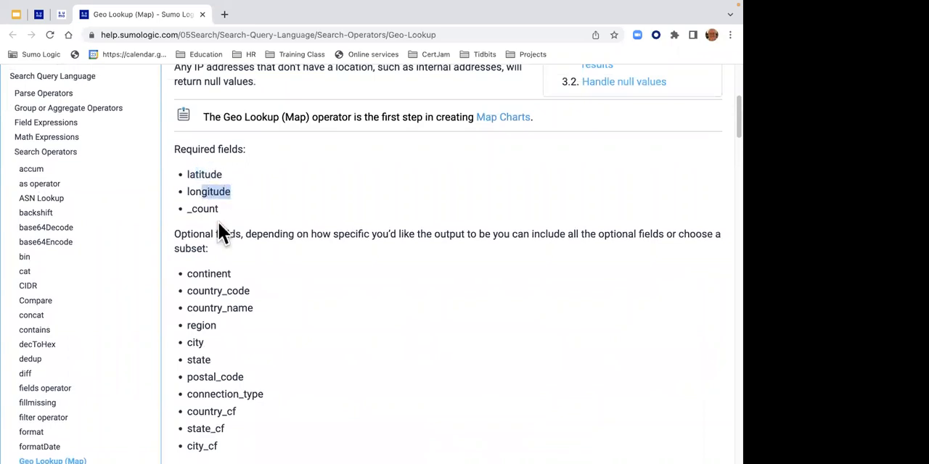
left_click_drag(188, 274, 247, 293)
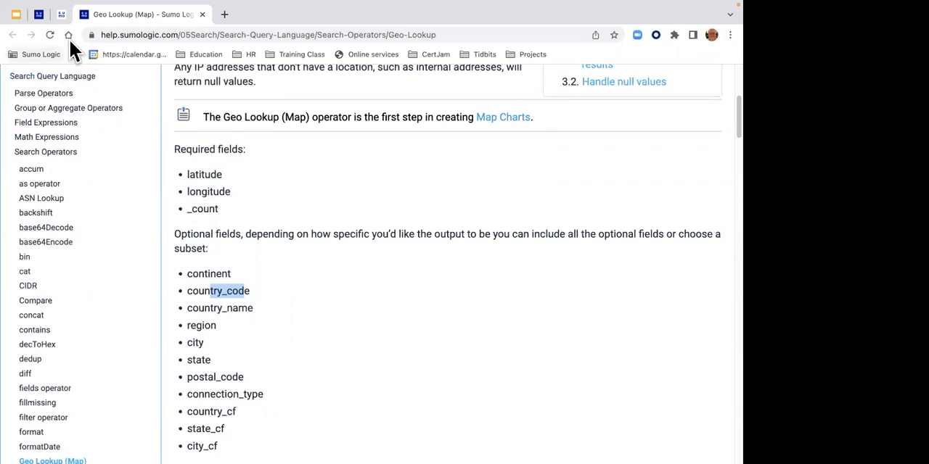
- Copy the complete geo lookup query from the Lab 6 page and paste it into a new log search
left_click(39, 15)
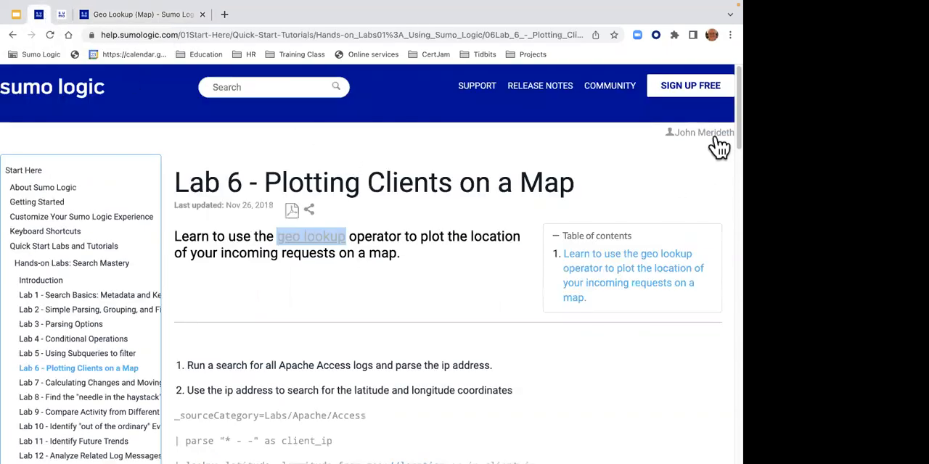
scroll(728, 162, "down", 5)
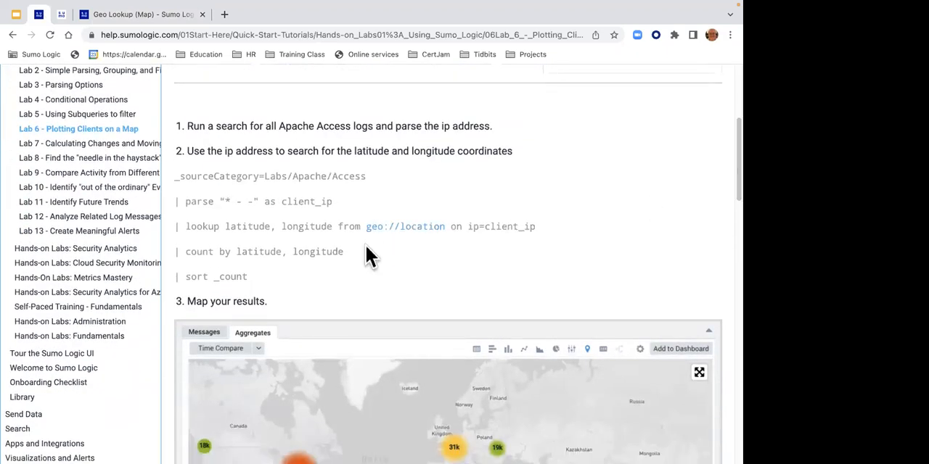
left_click_drag(252, 276, 171, 174)
key("ctrl+c")
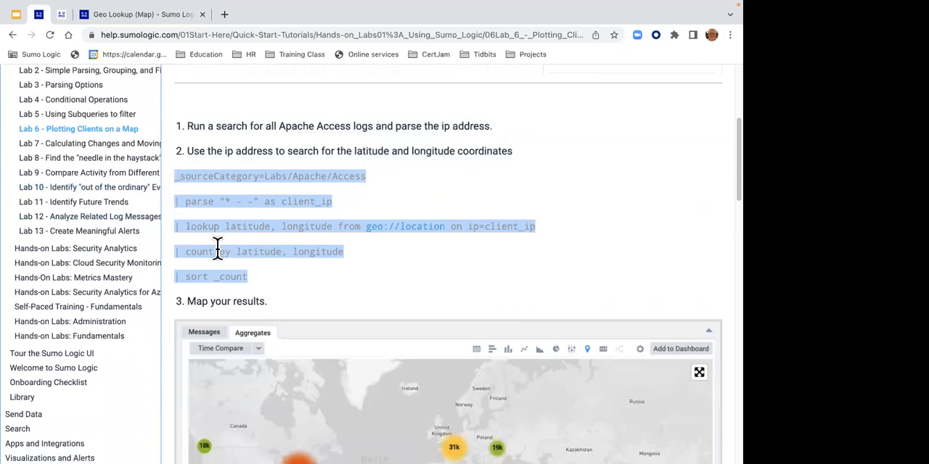
left_click(61, 15)
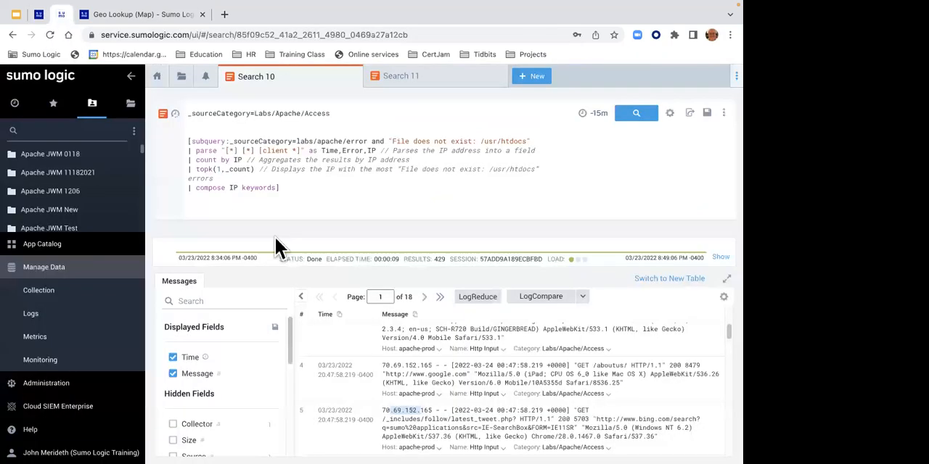
left_click(540, 75)
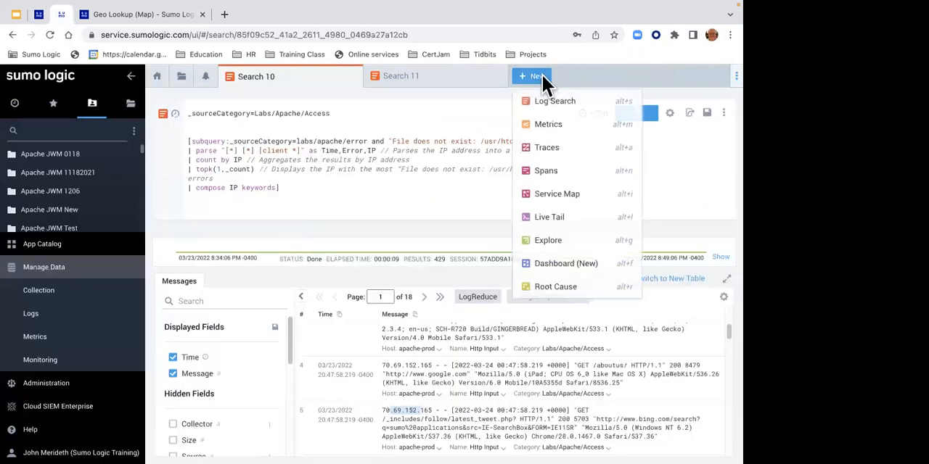
left_click(549, 101)
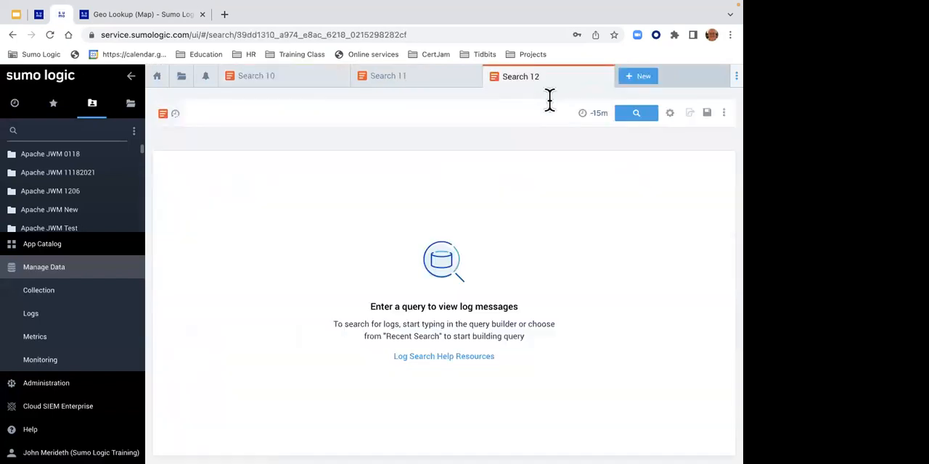
key("ctrl+v")
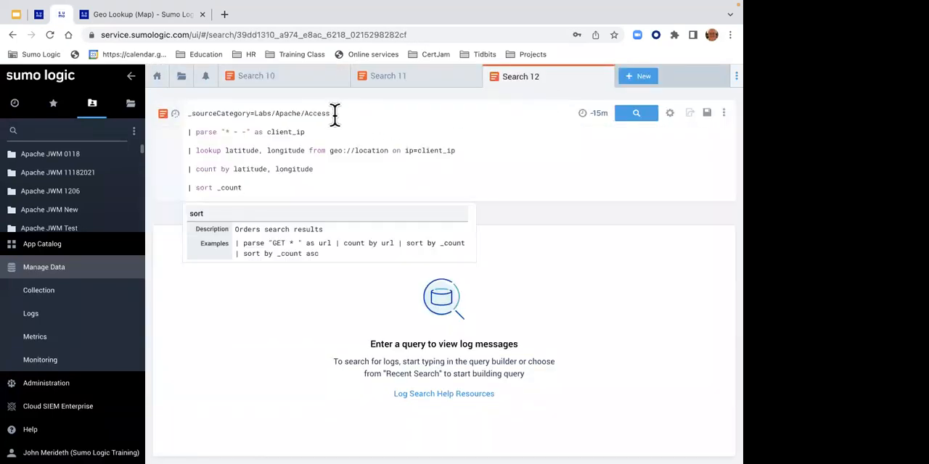
- Review the pasted query's source category, client_ip parse expression, and geo://location lookup on ip=client_ip
left_click_drag(333, 113, 226, 109)
left_click_drag(317, 132, 237, 128)
left_click(236, 132)
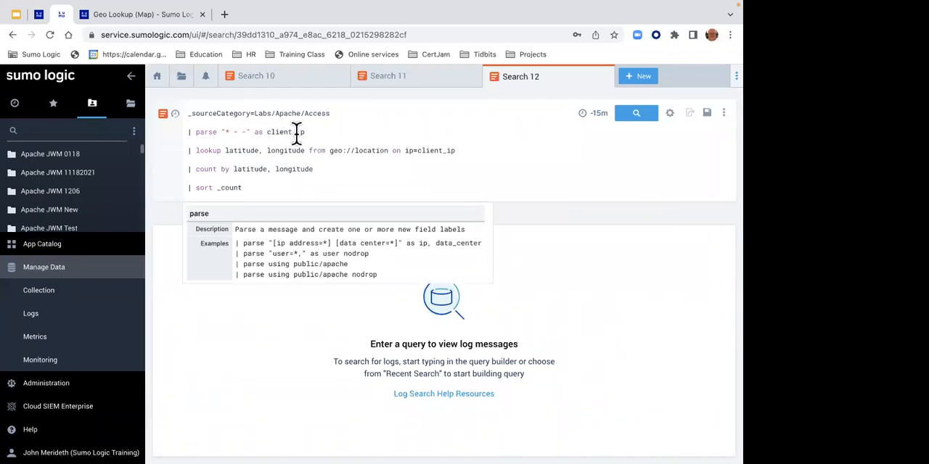
left_click_drag(420, 150, 459, 149)
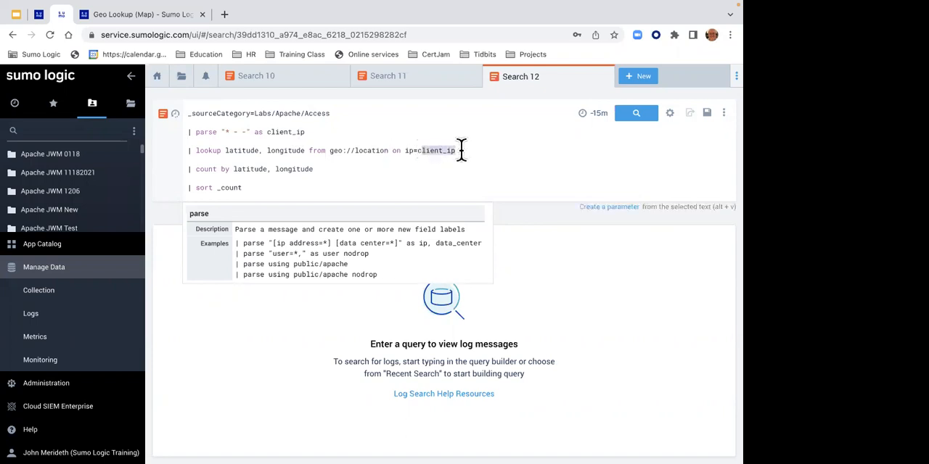
left_click(404, 151)
left_click_drag(389, 150, 330, 150)
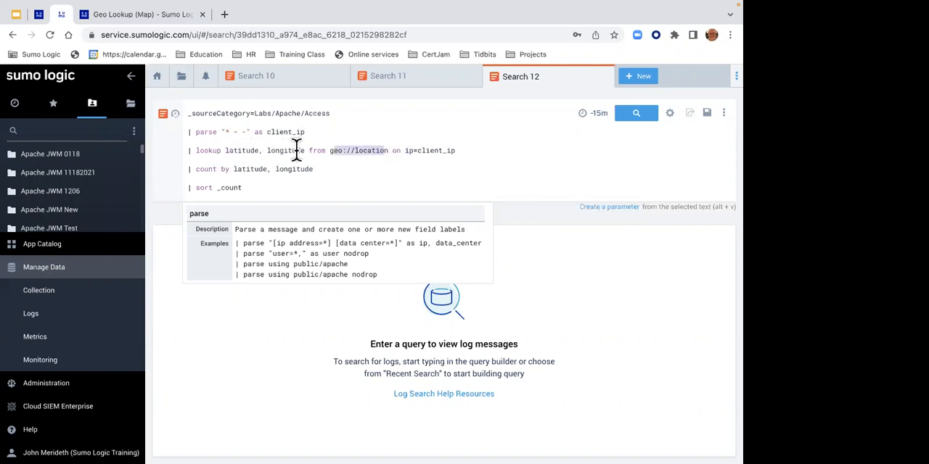
- Comment out the count by latitude, longitude and sort _count lines with // and run the search
left_click(188, 169)
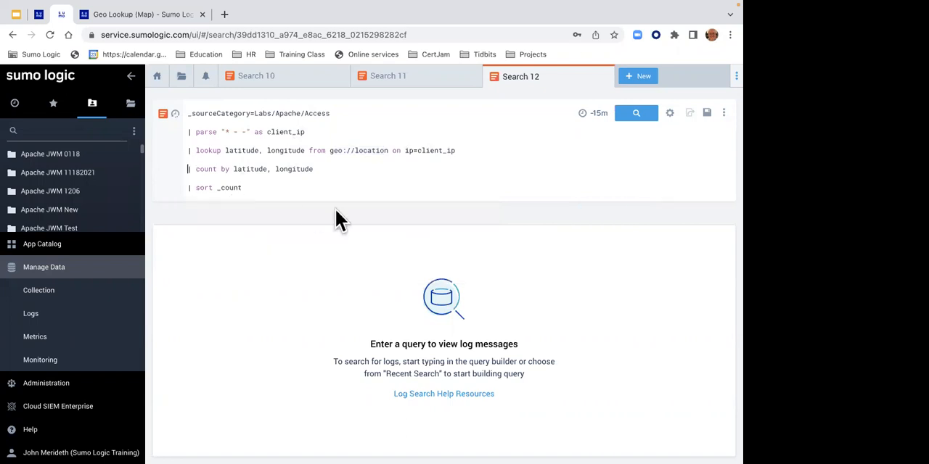
type("//")
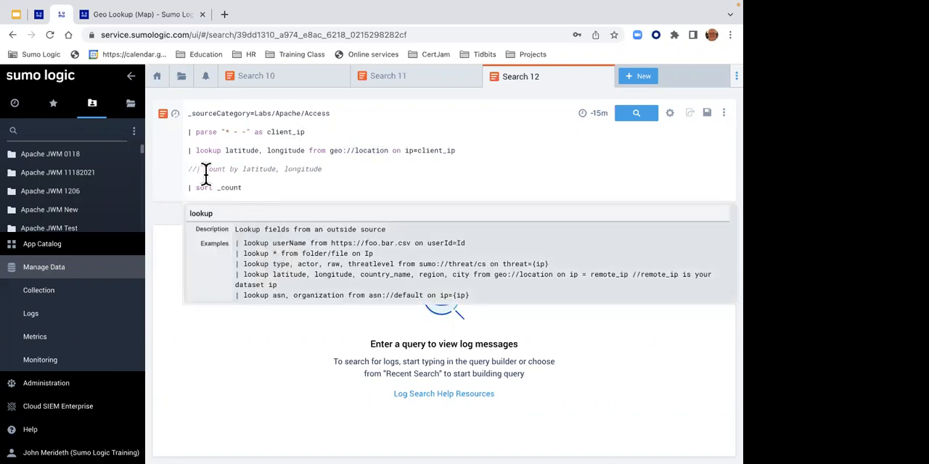
left_click(188, 188)
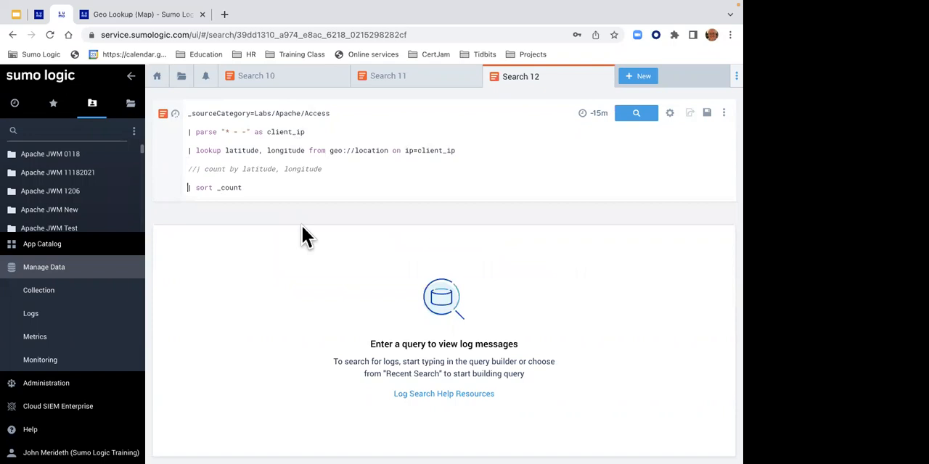
type("//")
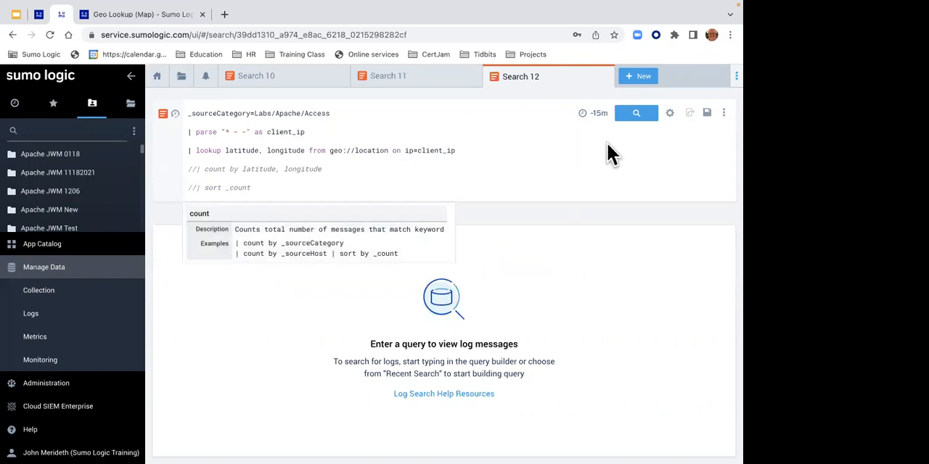
left_click(634, 114)
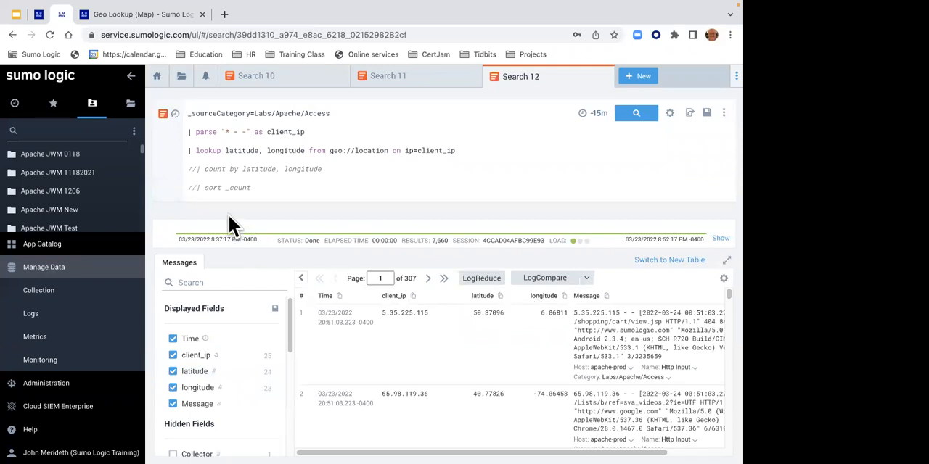
- Uncomment the count by latitude, longitude line, rerun the search, and display the aggregate results as a map
left_click(196, 170)
key("BackSpace")
key("BackSpace")
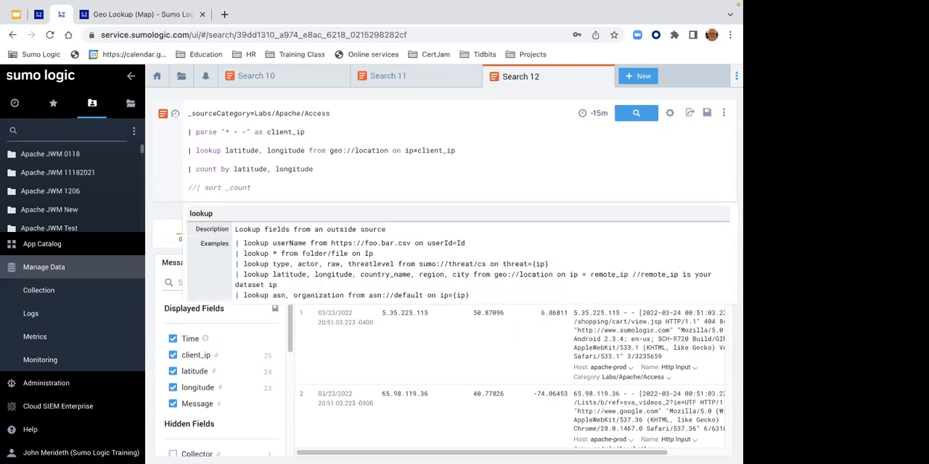
key("Return")
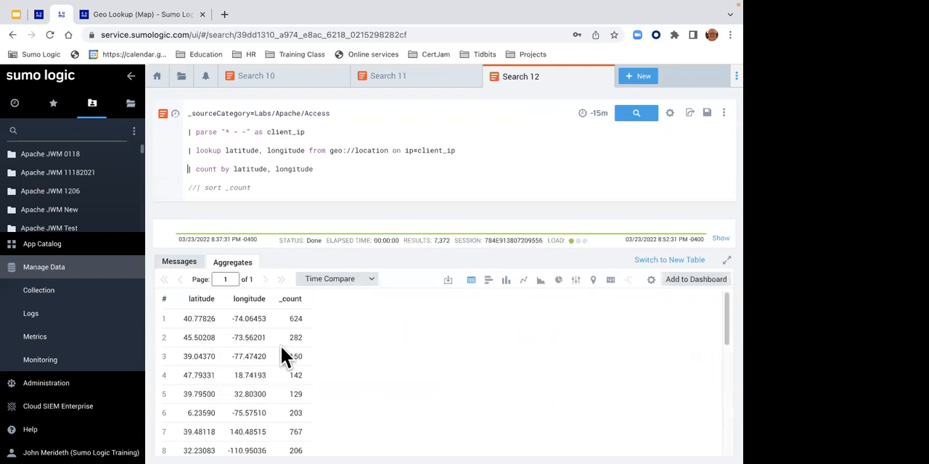
left_click(593, 281)
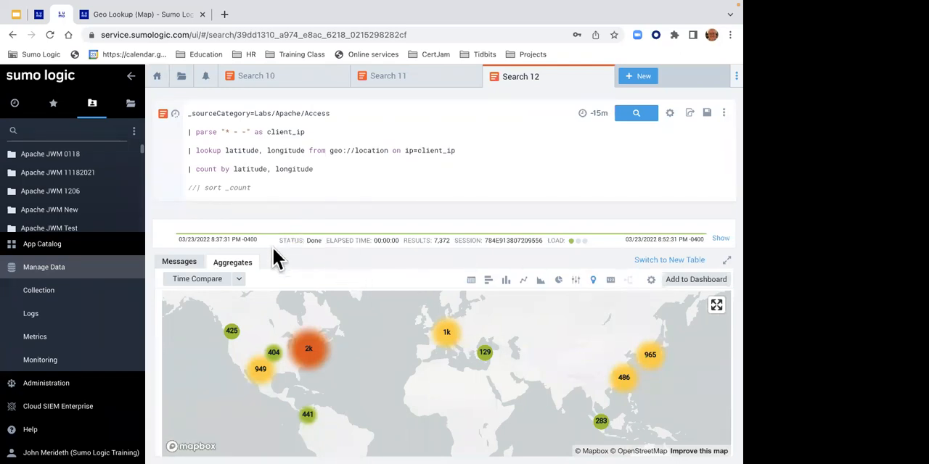
- Uncomment the sort _count line and run the complete geo lookup query again
left_click(198, 190)
key("BackSpace")
key("BackSpace")
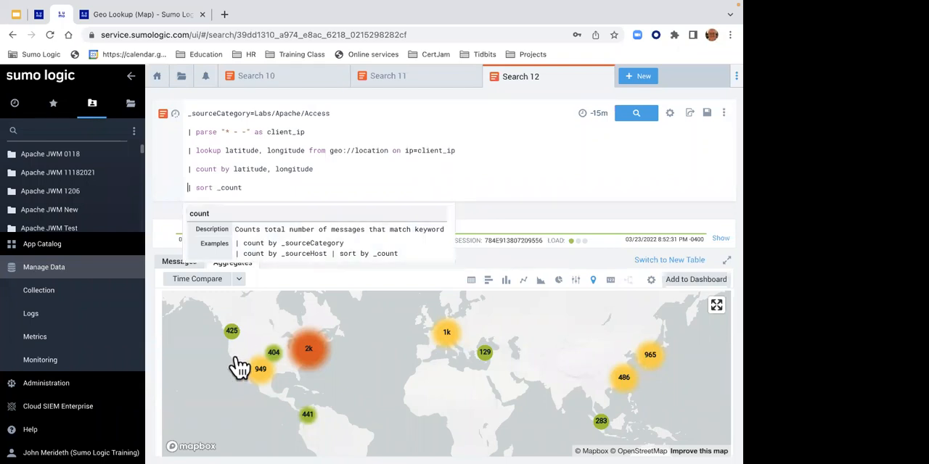
left_click(636, 116)
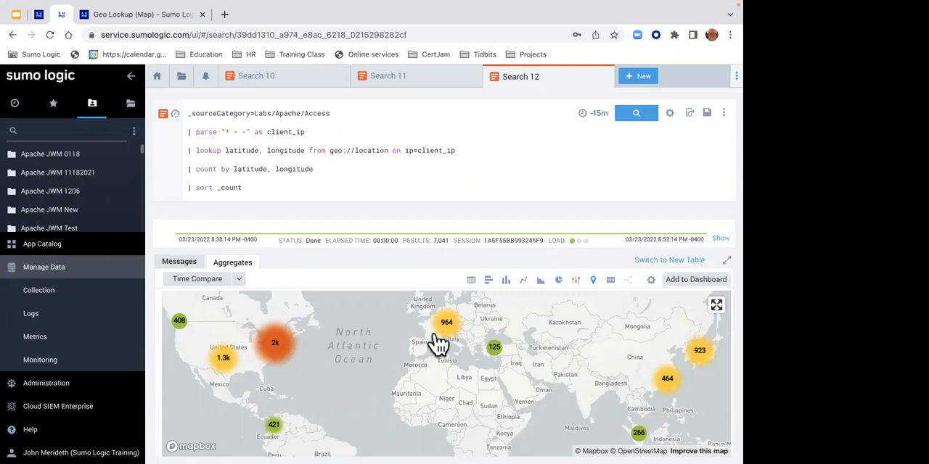
- Explore the European client clusters and the whole world map, and display the aggregate results as a table
left_click(448, 329)
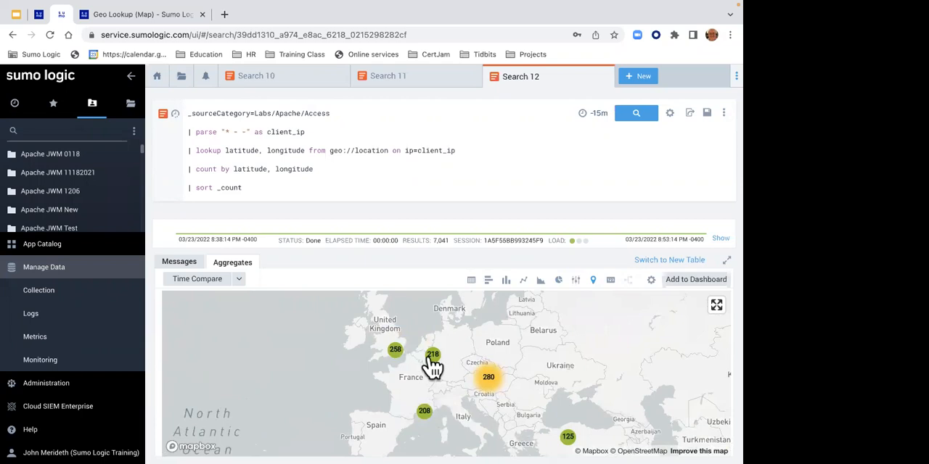
left_click(487, 383)
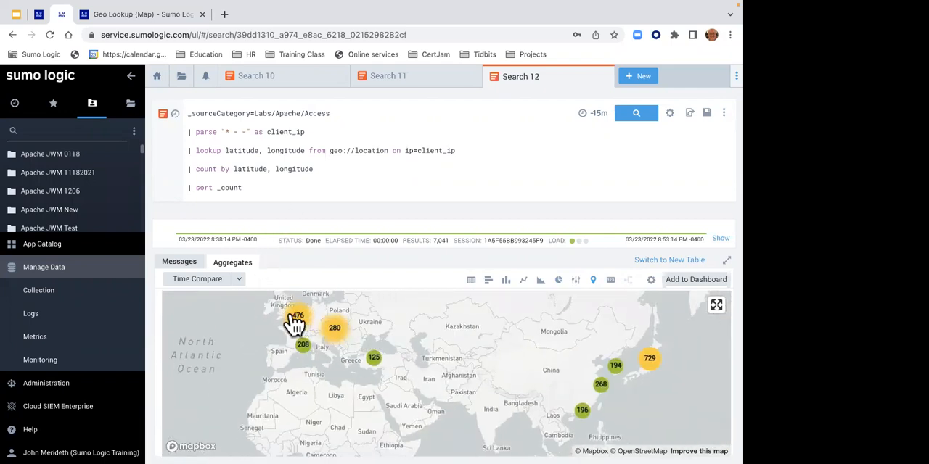
scroll(291, 319, "down", 5)
scroll(283, 310, "down", 3)
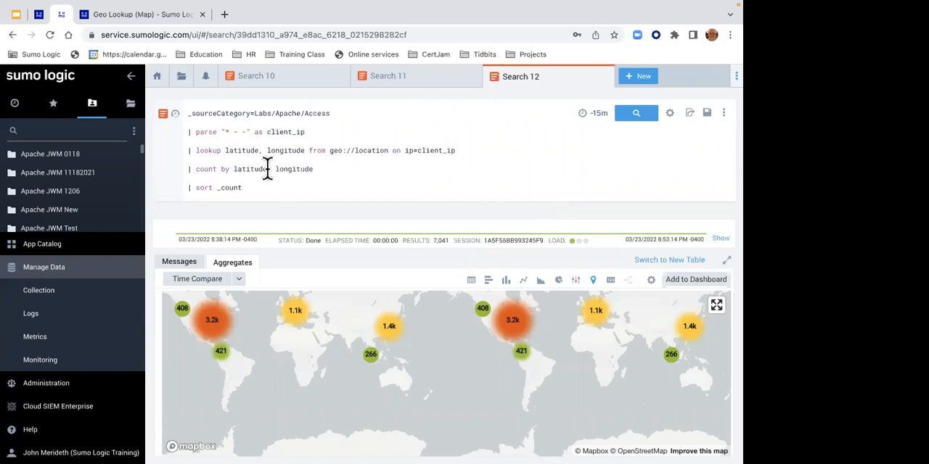
left_click(471, 280)
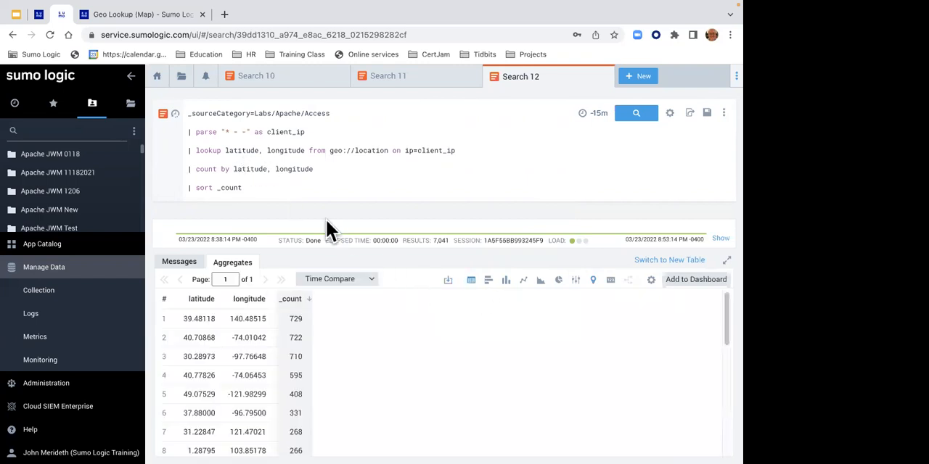
- Comment out longitude in the count by line with // and run the search grouped by latitude only
left_click(265, 169)
type("//")
key("Left")
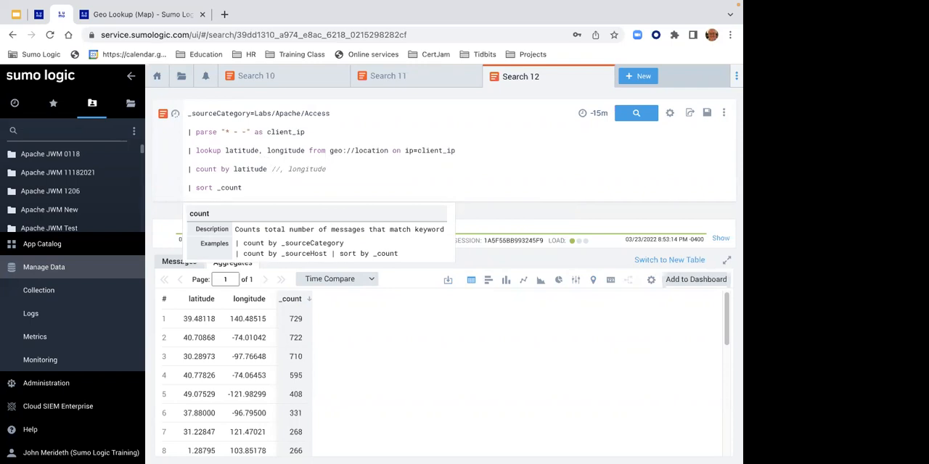
key("Return")
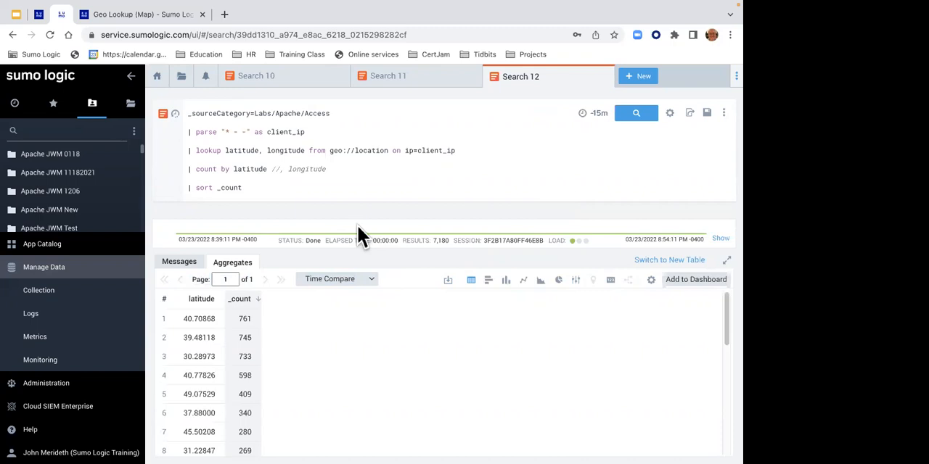
- Remove the // before longitude in the count by line and rerun the search
left_click(280, 169)
key("BackSpace")
key("BackSpace")
key("BackSpace")
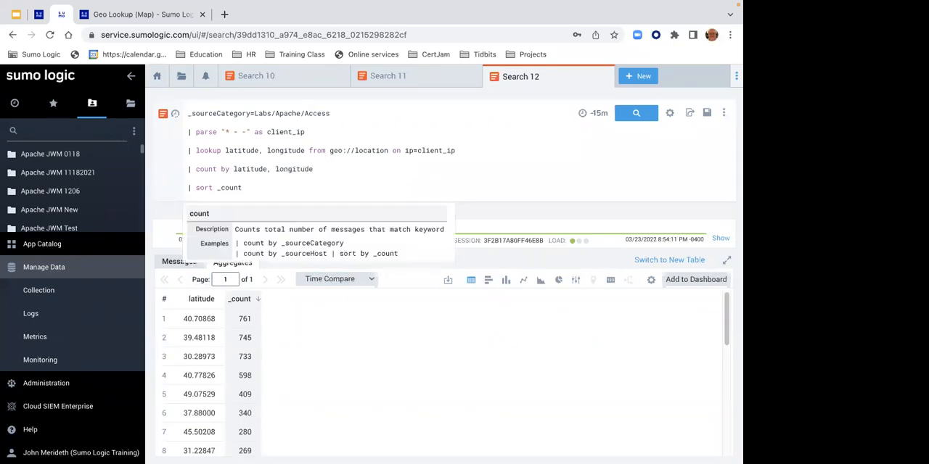
key("Return")
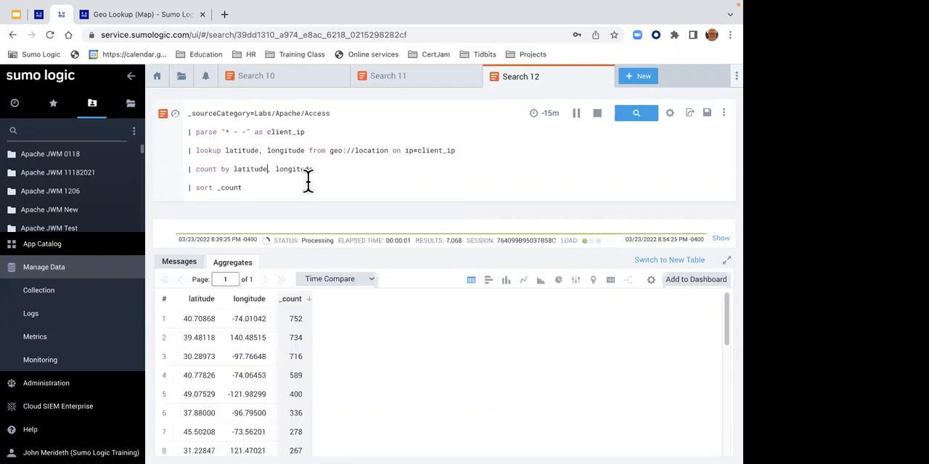
- Add country_name and region to the fields the lookup line retrieves from geo://location
left_click(307, 150)
type(", county")
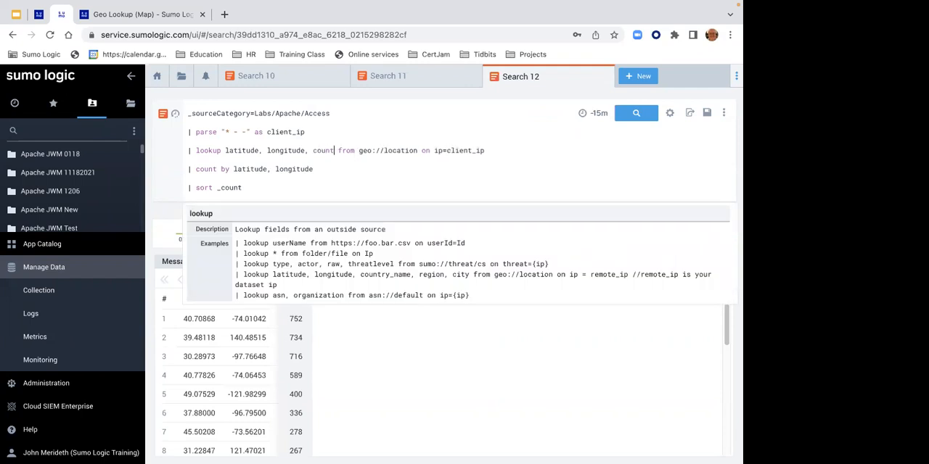
type("y_")
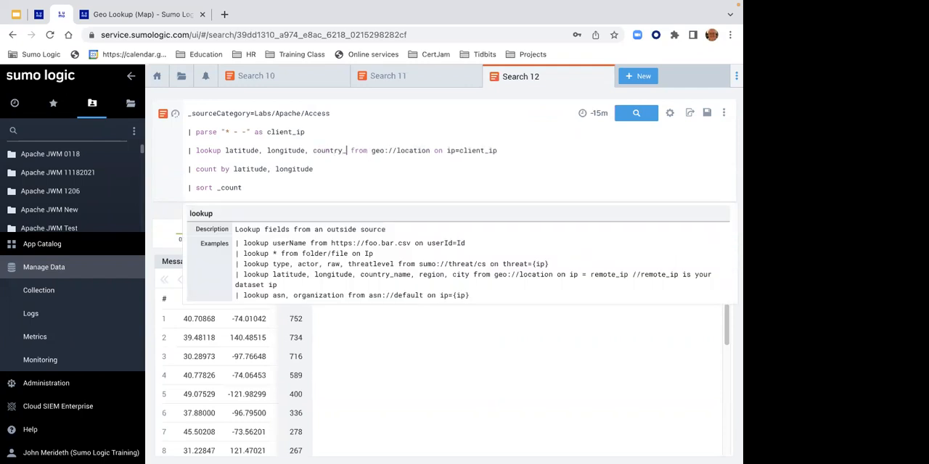
type("name, region")
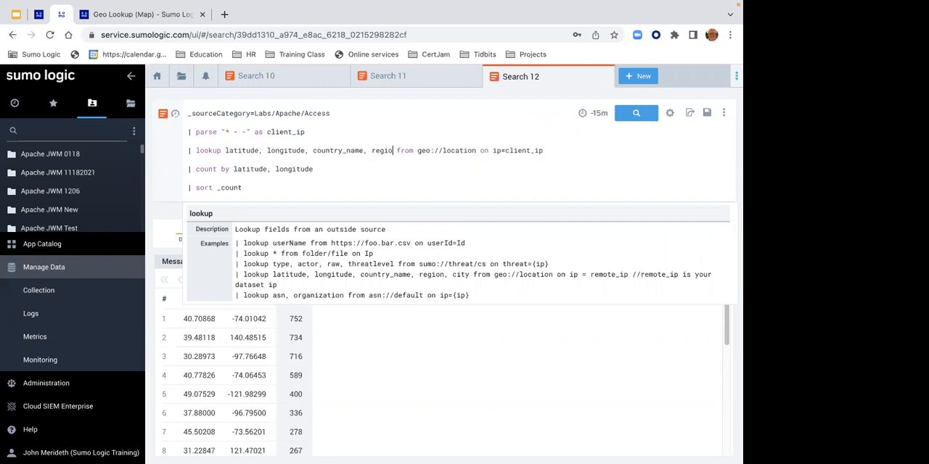
- Add country_name and region to the count by latitude, longitude line
left_click(313, 169)
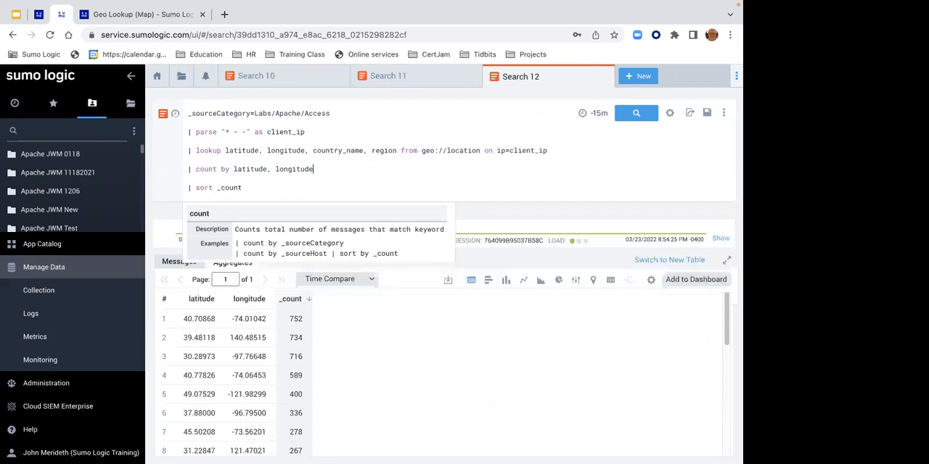
type(", country_name, region")
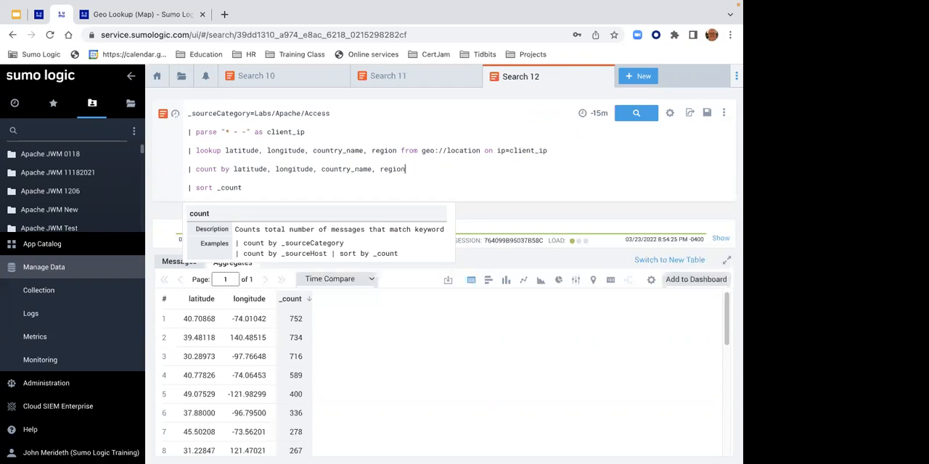
- Run the extended geo lookup query and view its aggregates on the map and back in the table
key("Return")
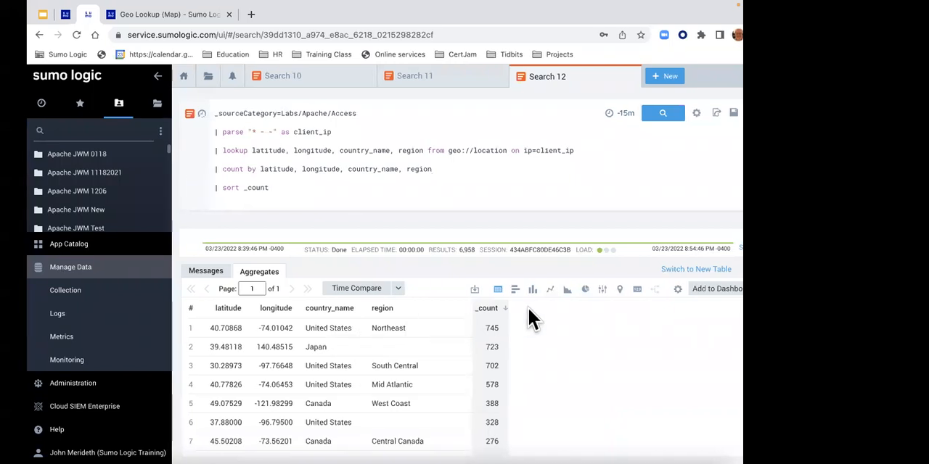
left_click(593, 290)
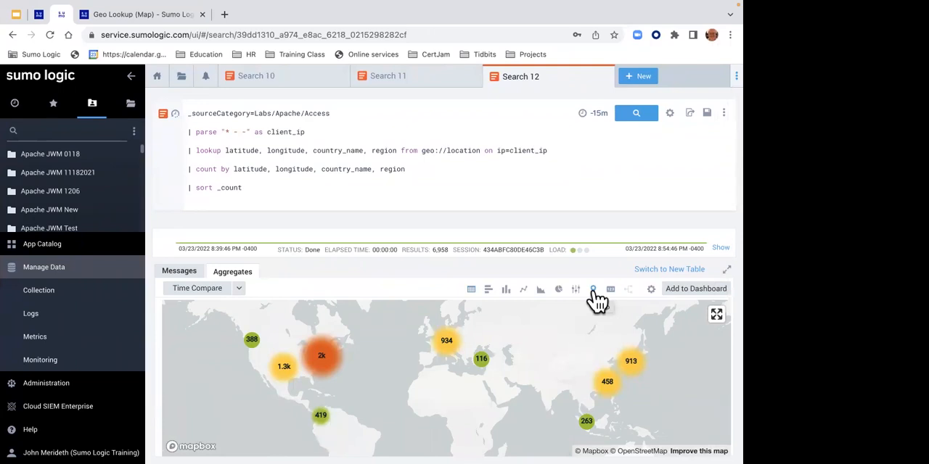
left_click(471, 291)
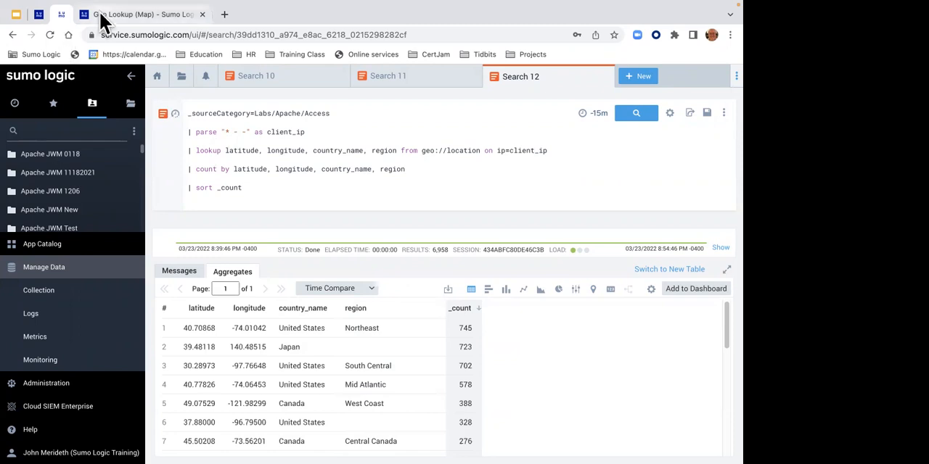
- Switch to the lab guide and open Lab 7 - Calculating Changes and Moving Averages
left_click(41, 11)
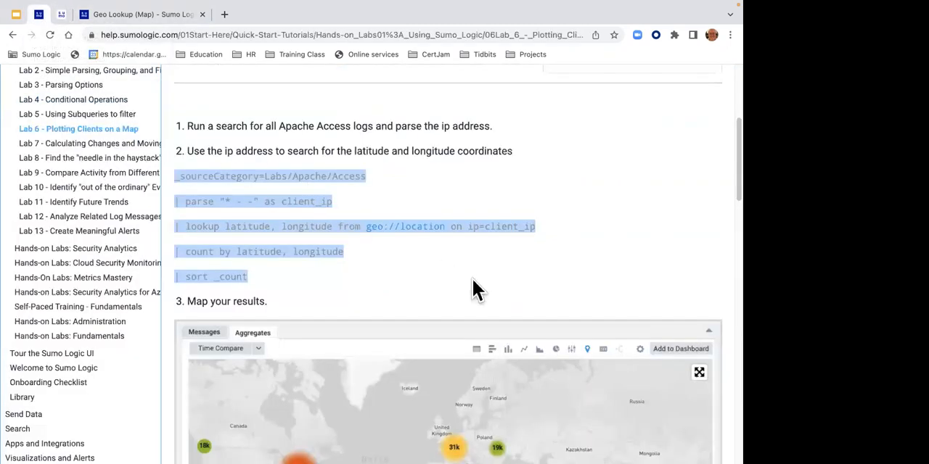
left_click_drag(724, 183, 702, 366)
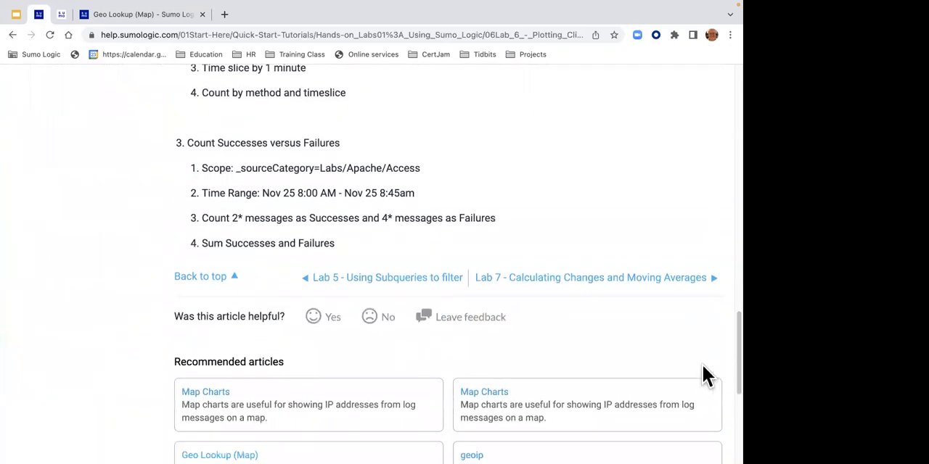
left_click(571, 280)
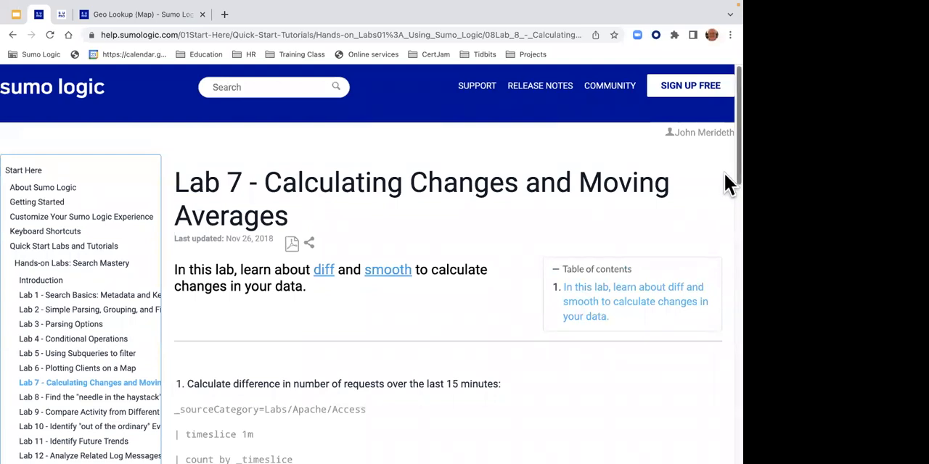
- Copy Lab 7's first query, which calculates the difference in number of requests over the last 15 minutes
left_click_drag(724, 175, 724, 220)
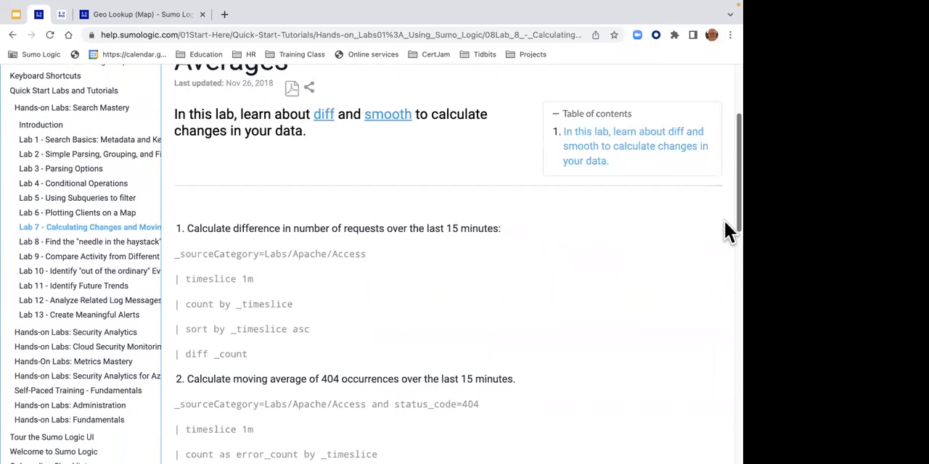
left_click_drag(725, 222, 723, 238)
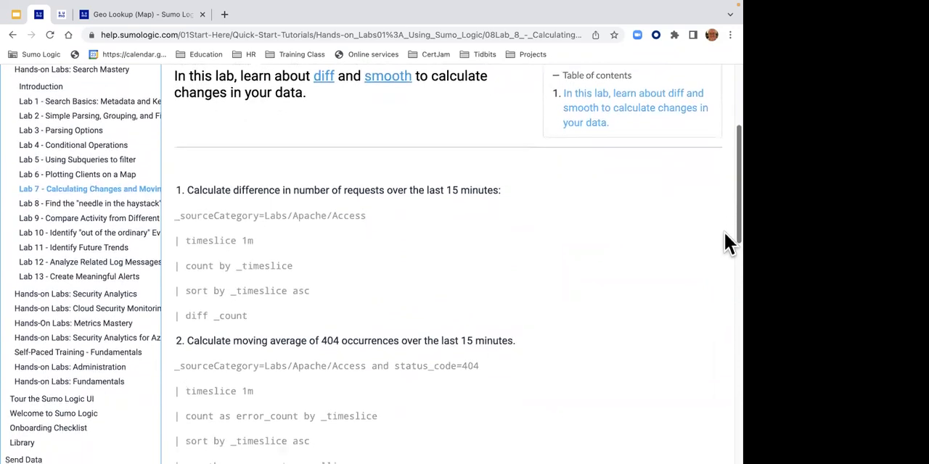
left_click_drag(262, 314, 165, 214)
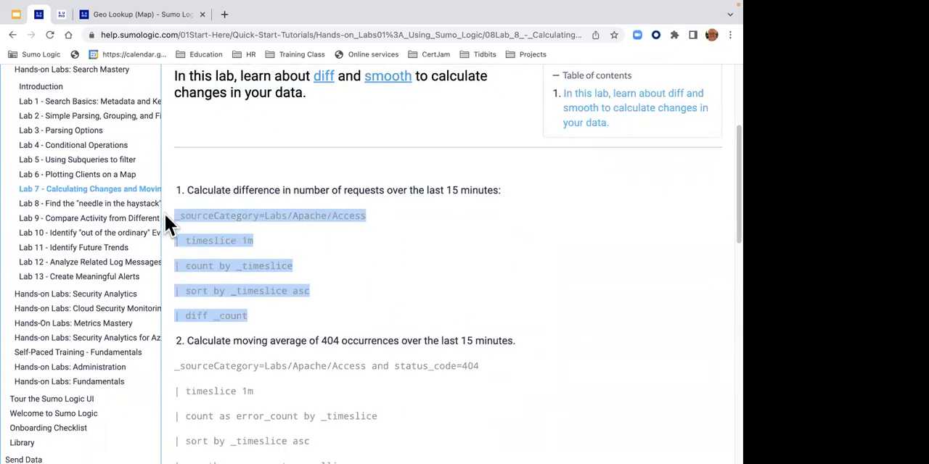
right_click(208, 215)
left_click(298, 241)
- Return to the Sumo Logic search page and paste the copied query into a new log search
left_click(62, 16)
left_click(630, 78)
left_click(622, 99)
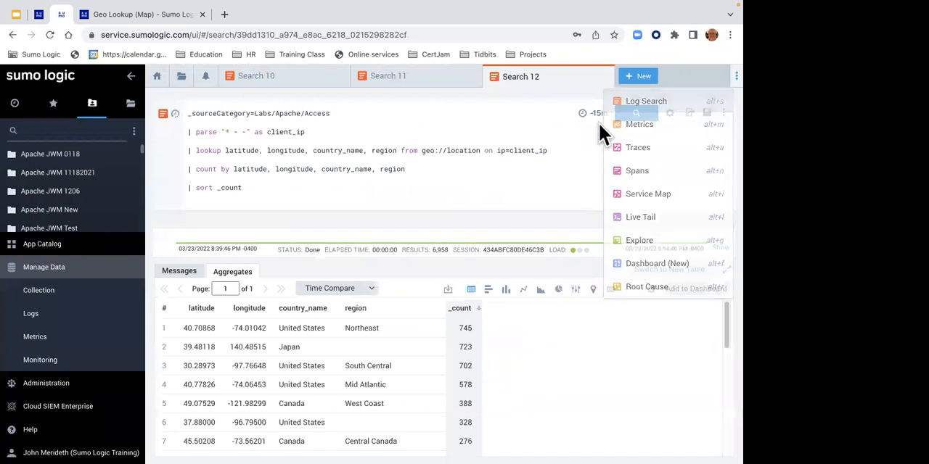
key("ctrl+v")
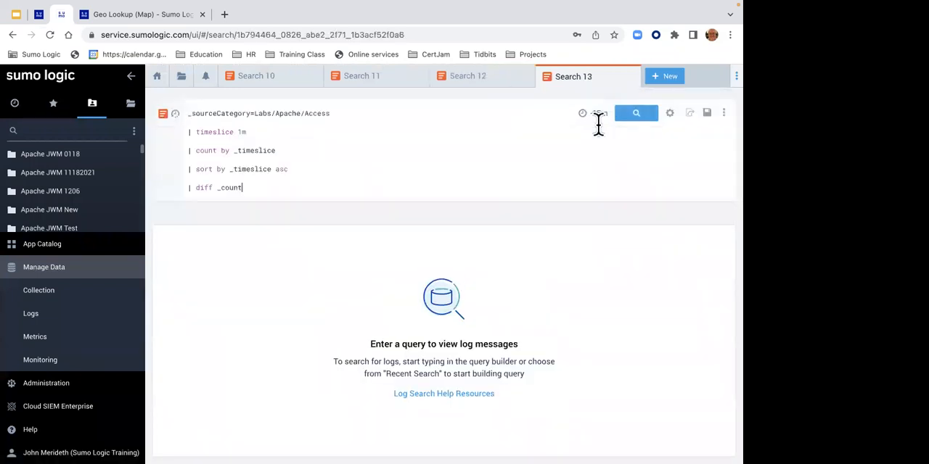
- Try 2m and 3h as the timeslice interval in the pasted query, and restore it to 1m
left_click_drag(190, 113, 327, 113)
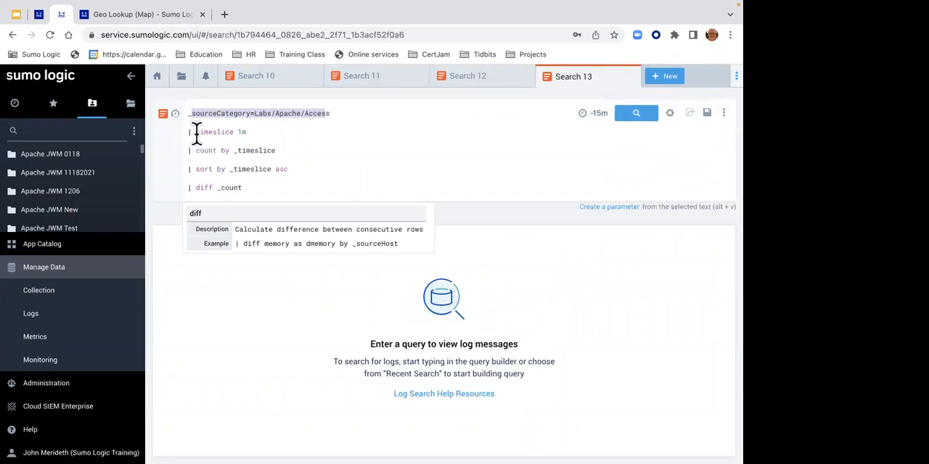
left_click(253, 133)
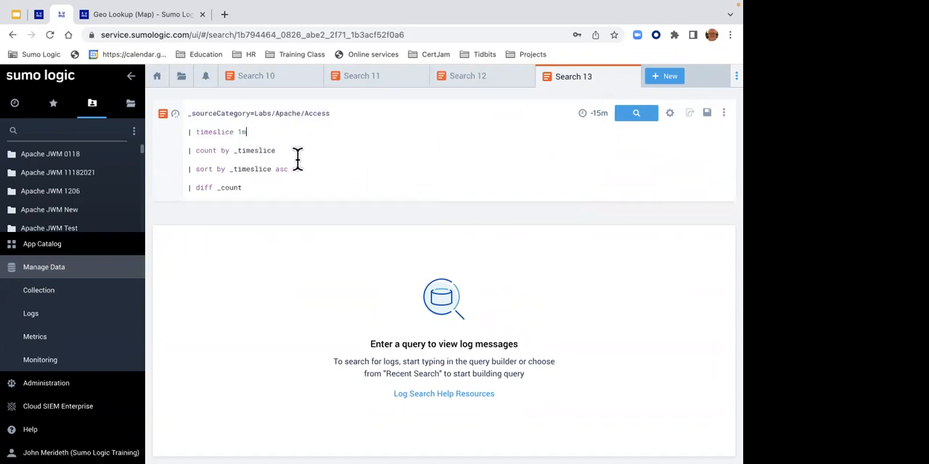
key("BackSpace")
key("BackSpace")
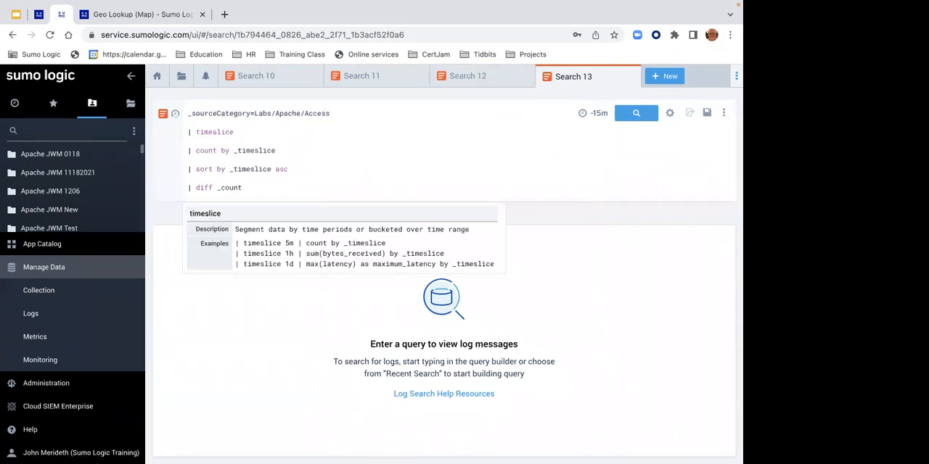
type("2m")
key("BackSpace")
key("BackSpace")
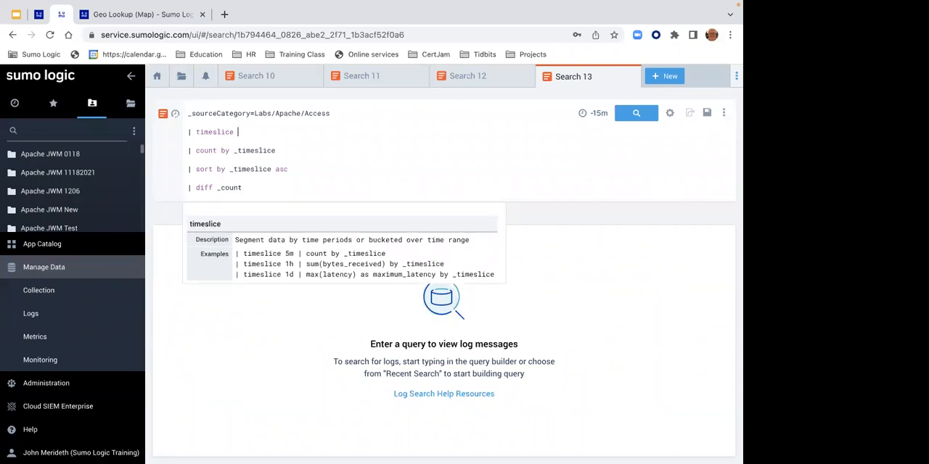
type("3")
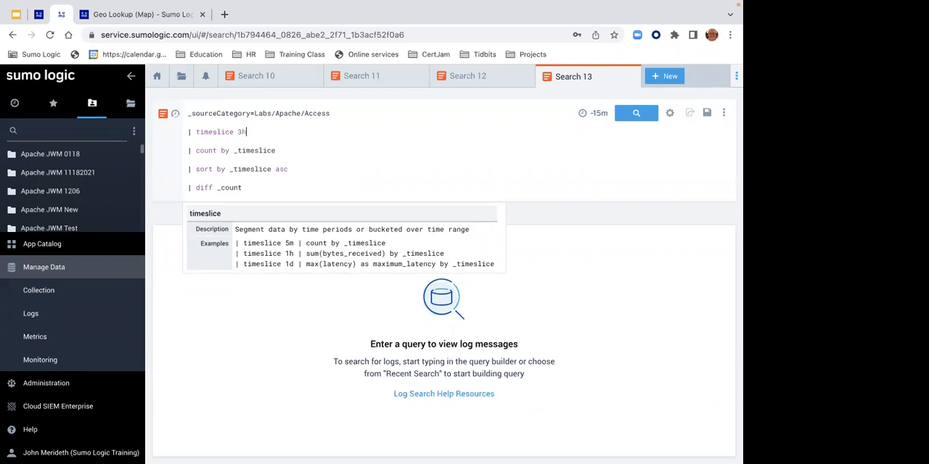
key("BackSpace")
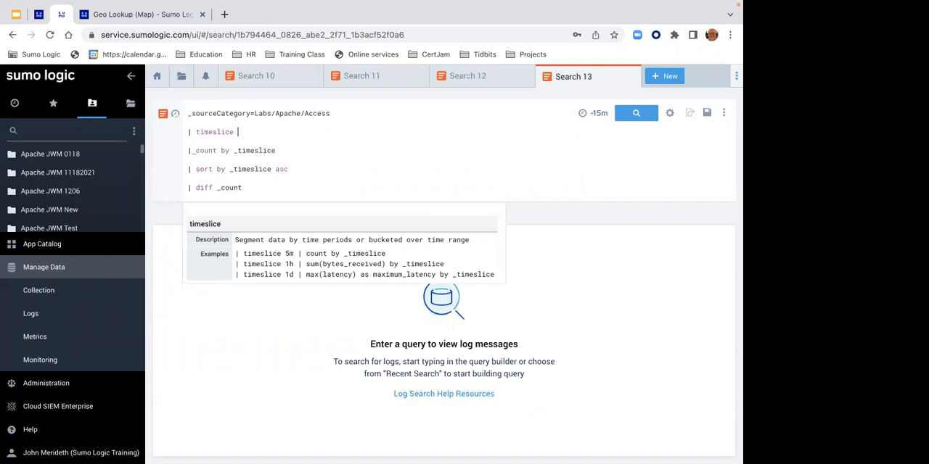
type("1m")
- Comment out the diff _count line with // and run the search
mouse_move(598, 116)
left_click(187, 187)
type("//")
key("Return")
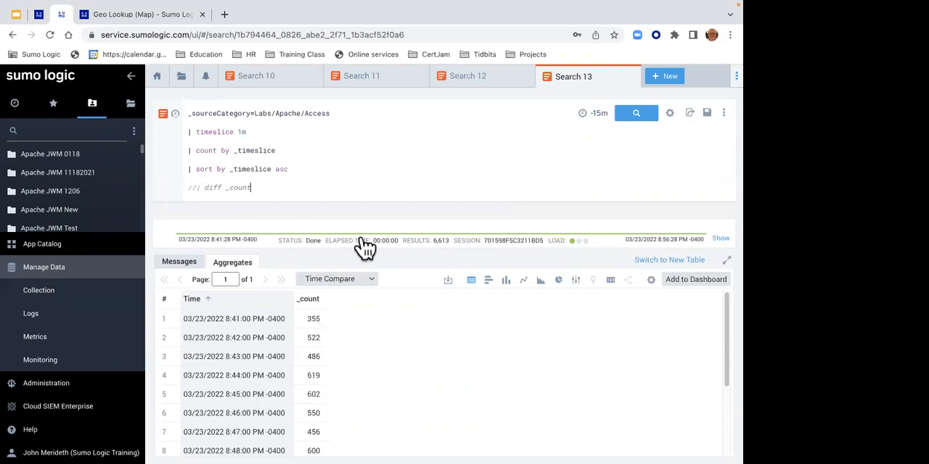
- Uncomment the diff _count line and run the complete query
left_click(195, 187)
key("BackSpace")
key("Delete")
type("|")
key("Return")
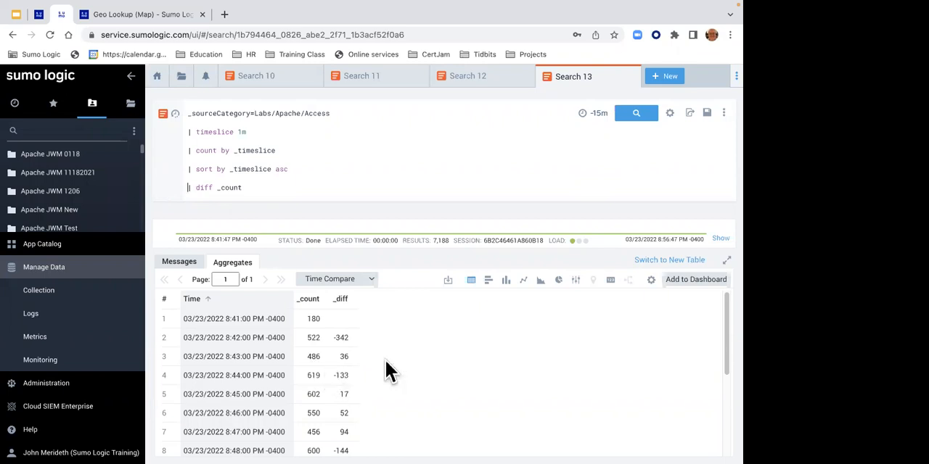
- Display the _count and _diff aggregate results as a line chart
left_click(522, 281)
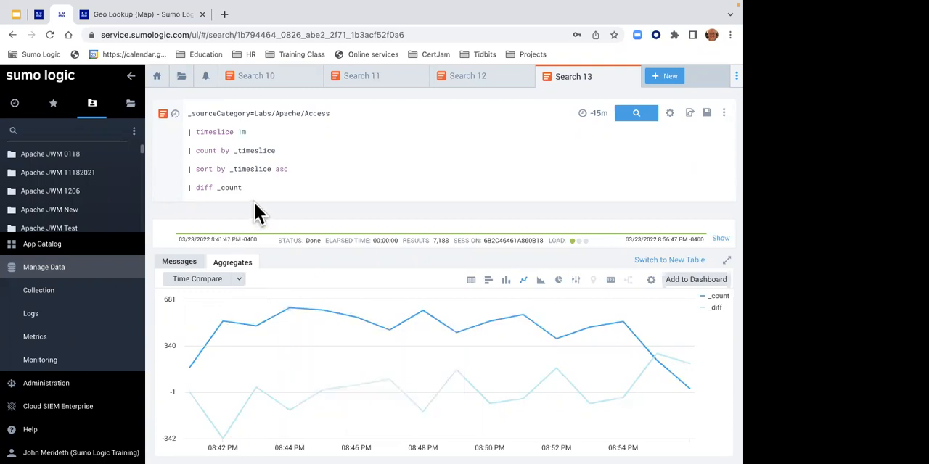
left_click(664, 78)
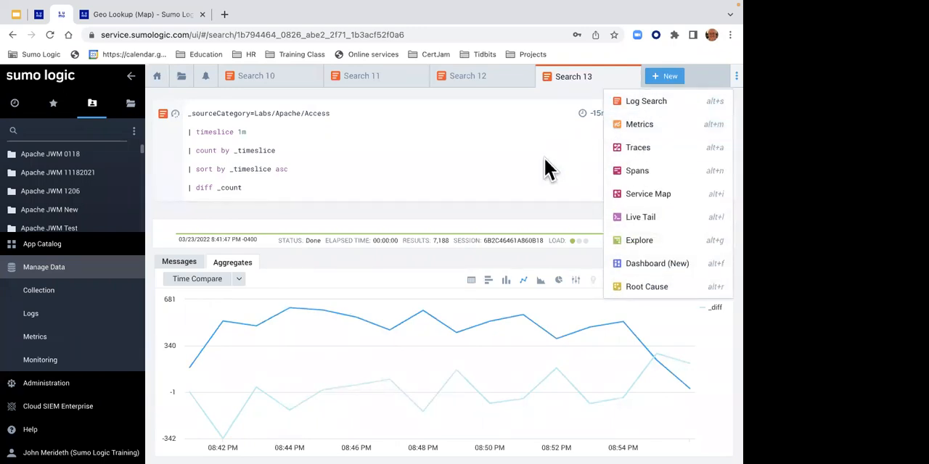
left_click(425, 183)
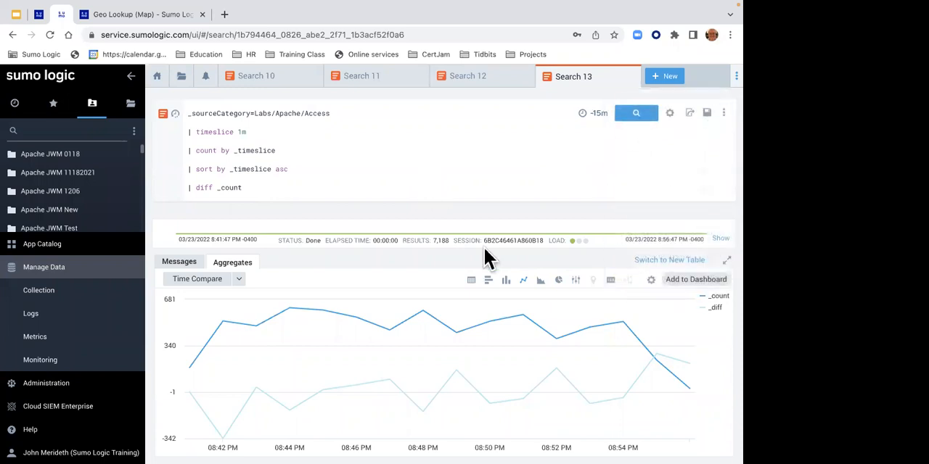
- Set the line chart's color to the orange-red swatch in the chart properties and save
left_click(652, 281)
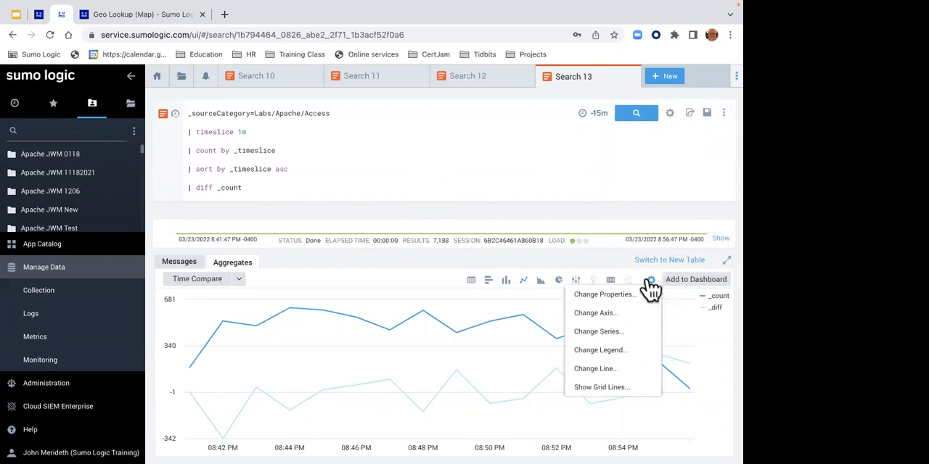
left_click(625, 295)
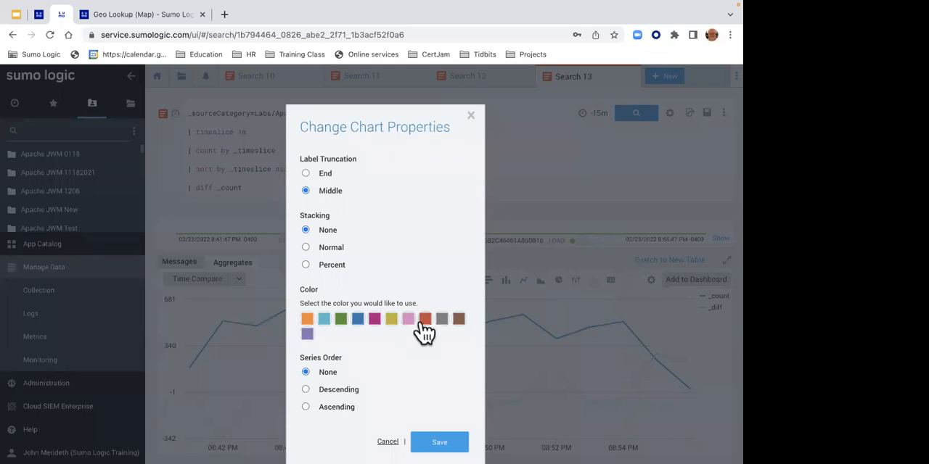
left_click(441, 440)
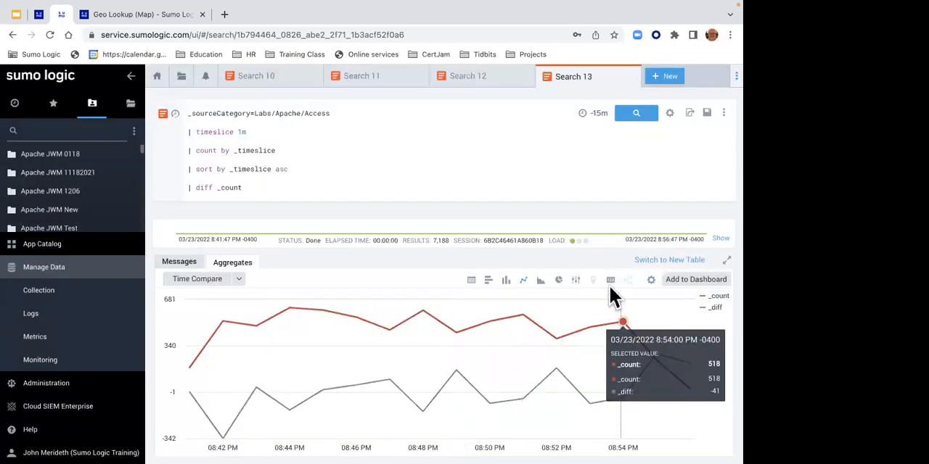
- Change the _diff series to a column chart on the secondary vertical axis, keeping _count as a line
left_click(653, 280)
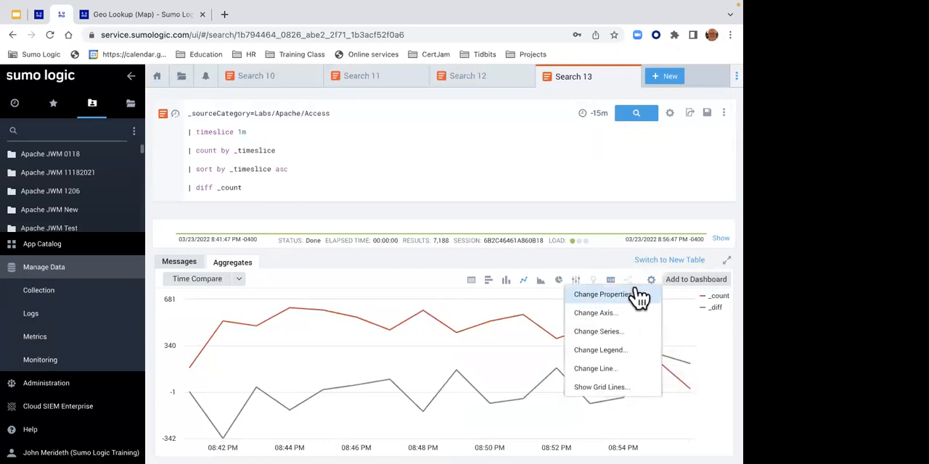
left_click(612, 334)
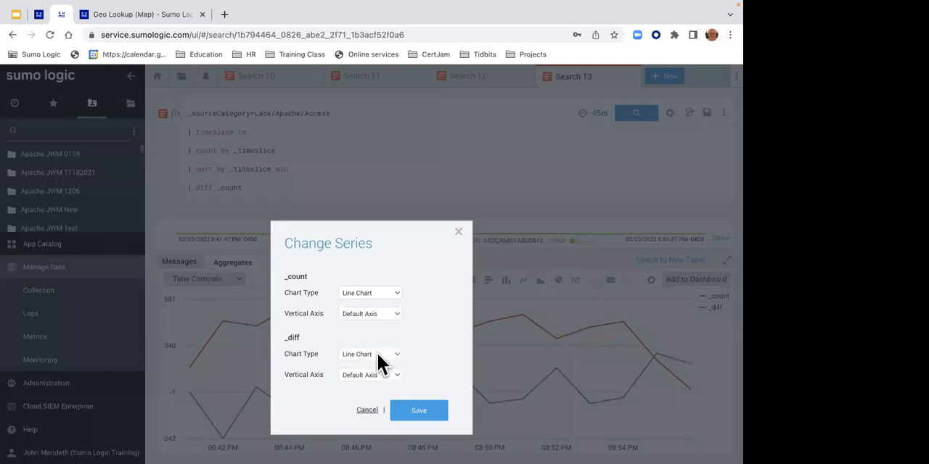
left_click(396, 356)
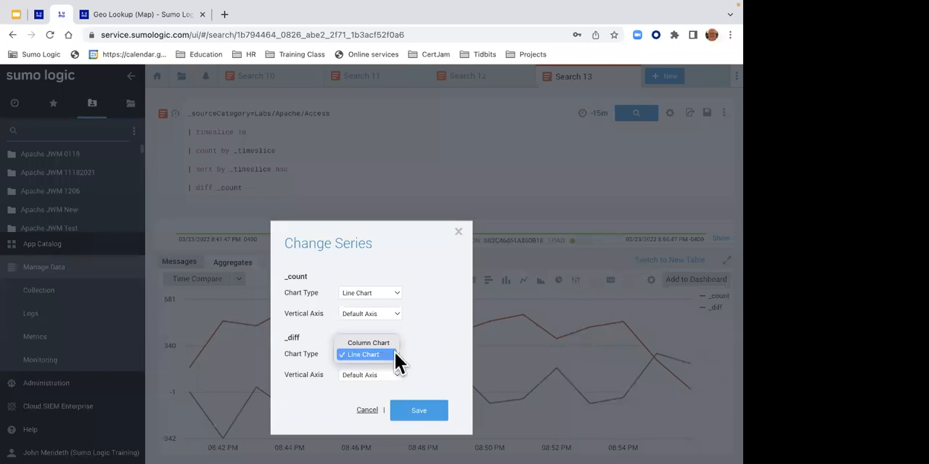
left_click(384, 343)
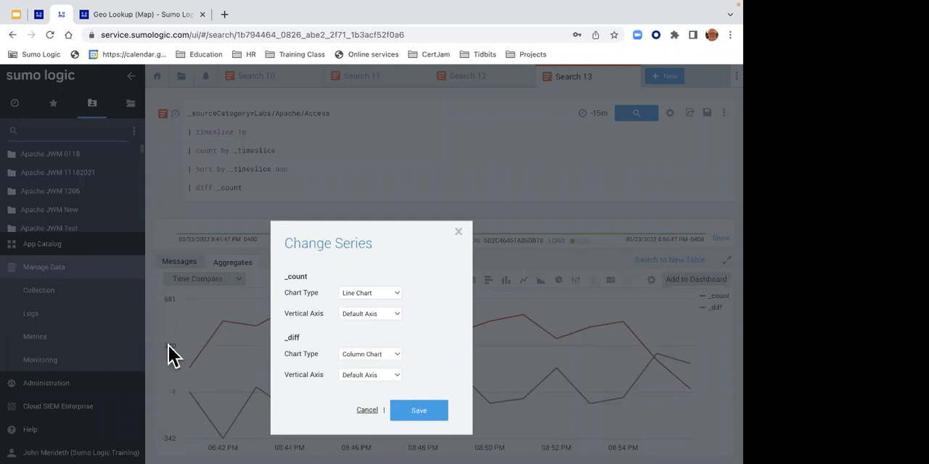
left_click(377, 375)
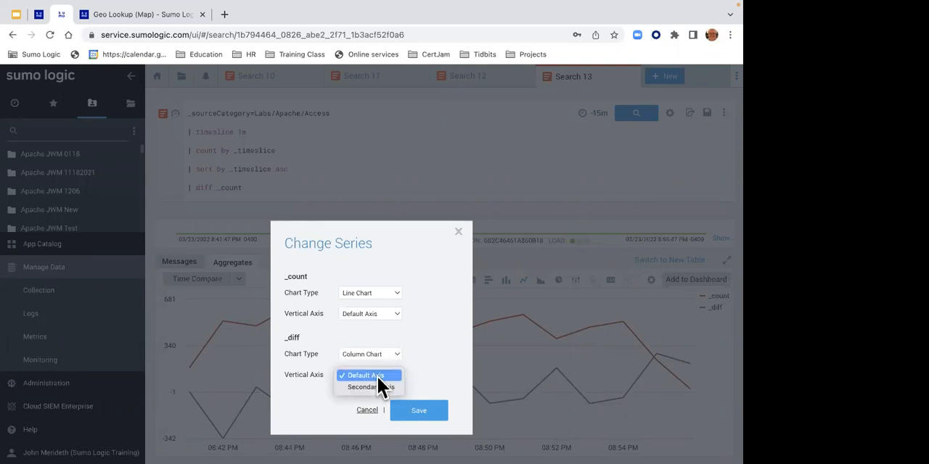
left_click(372, 386)
left_click(419, 412)
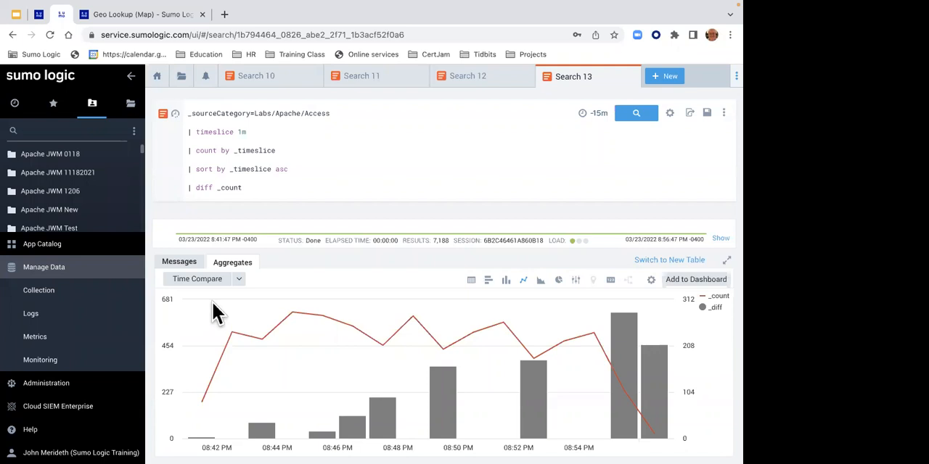
left_click(652, 280)
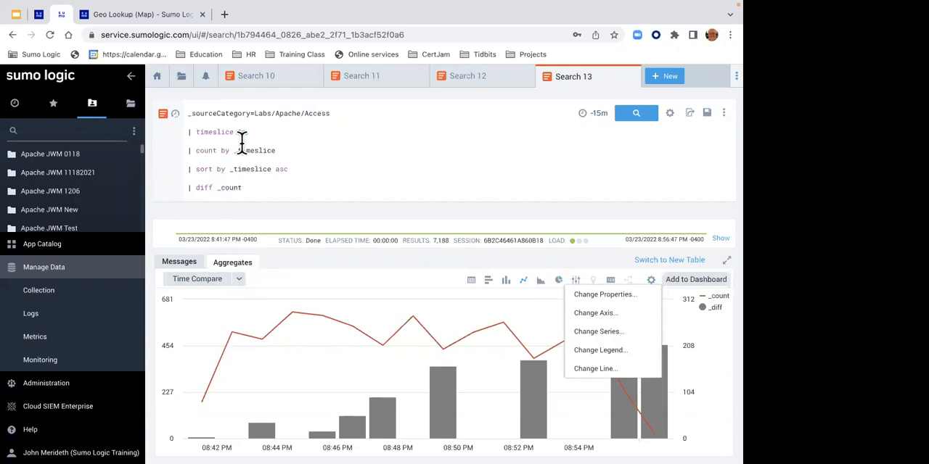
- Copy Lab 7's moving average query for 404 occurrences from the lab instructions into a new log search
left_click(38, 16)
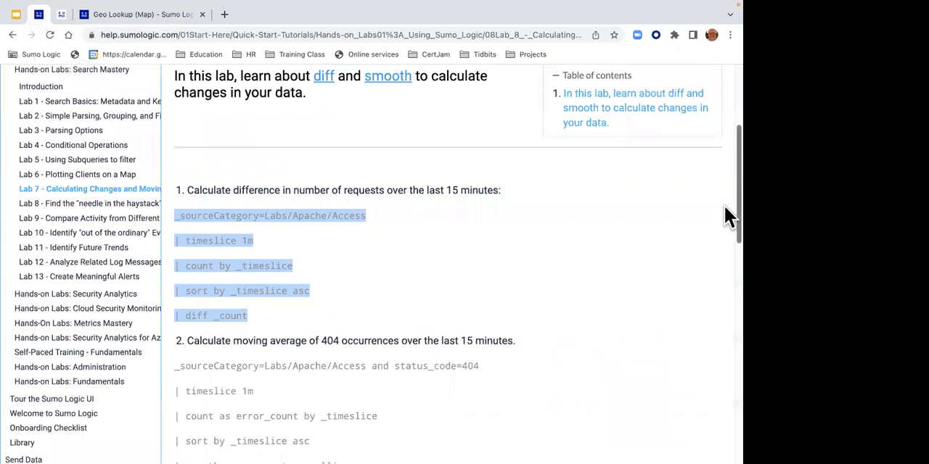
left_click_drag(737, 206, 737, 236)
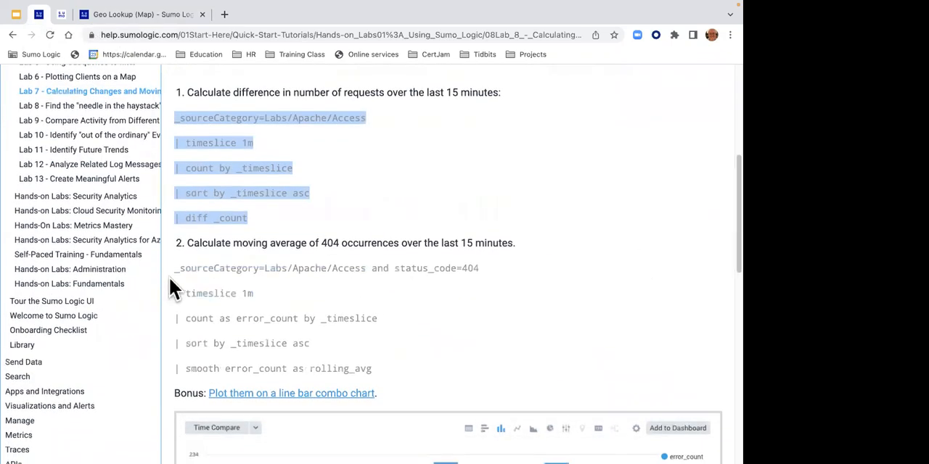
left_click_drag(172, 267, 374, 369)
key("super+c")
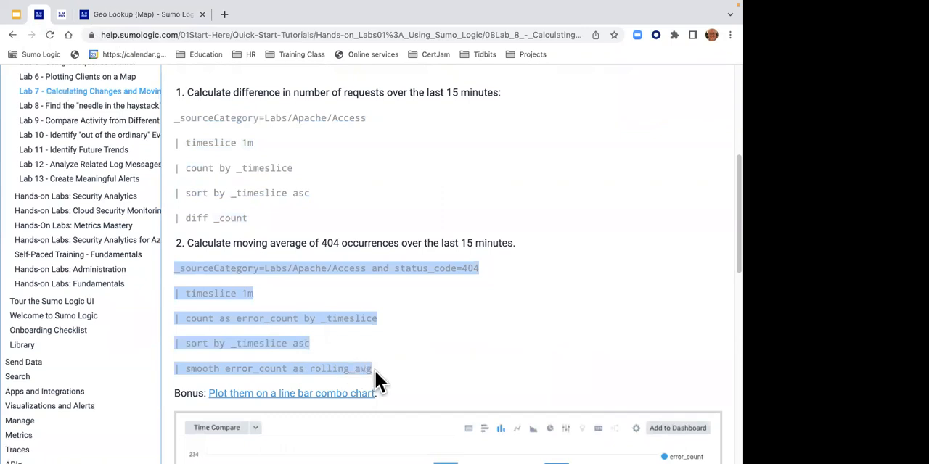
left_click(62, 15)
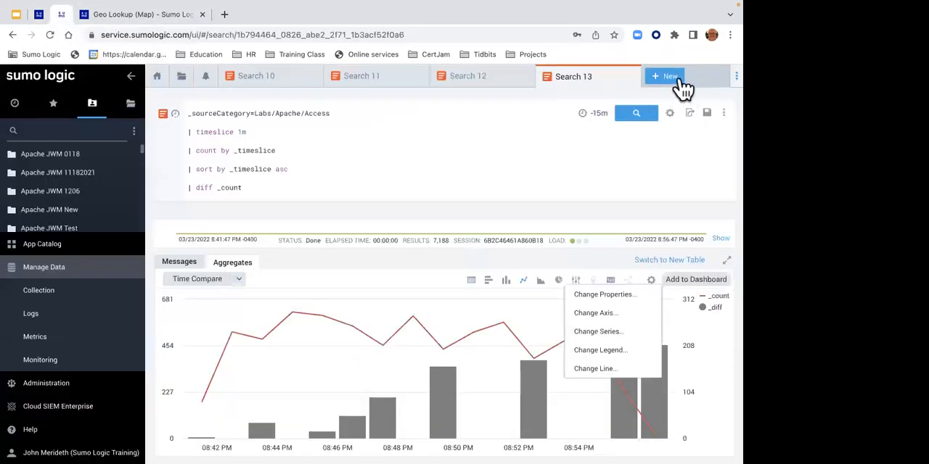
left_click(679, 81)
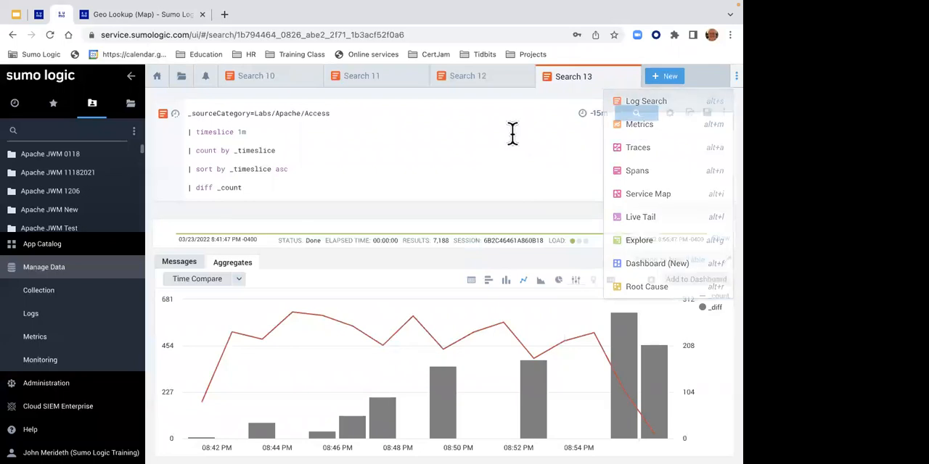
key("super+v")
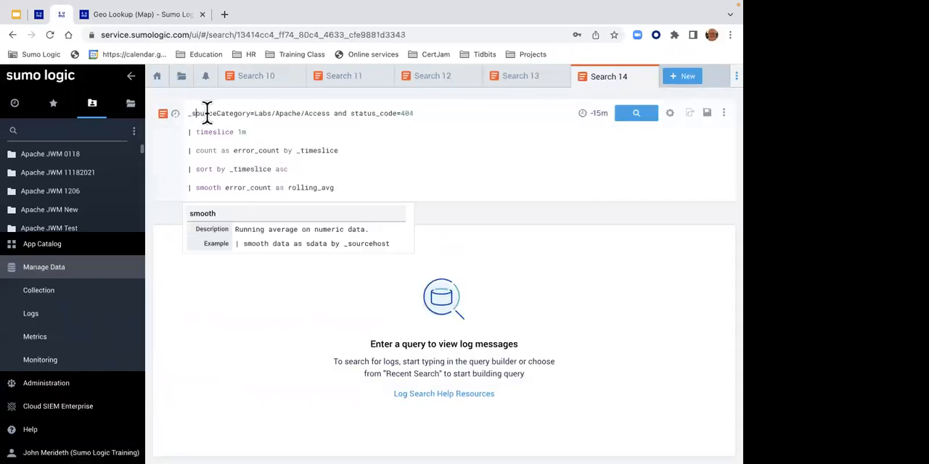
- Comment out the smooth error_count line with // and run the 404 query
left_click_drag(194, 114, 424, 116)
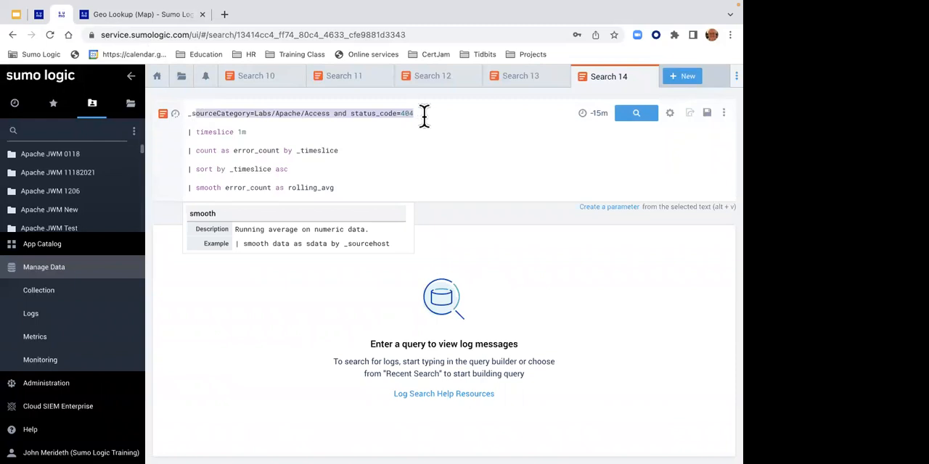
left_click_drag(224, 132, 272, 133)
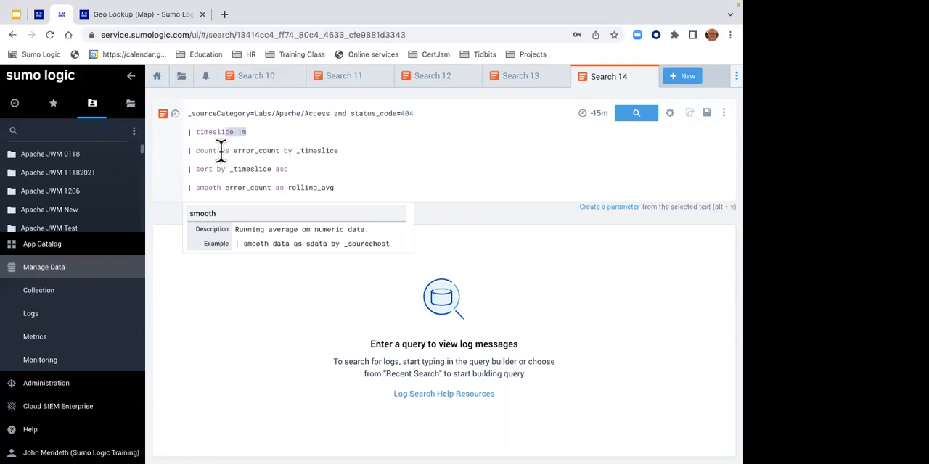
left_click_drag(232, 150, 280, 151)
left_click_drag(217, 150, 280, 151)
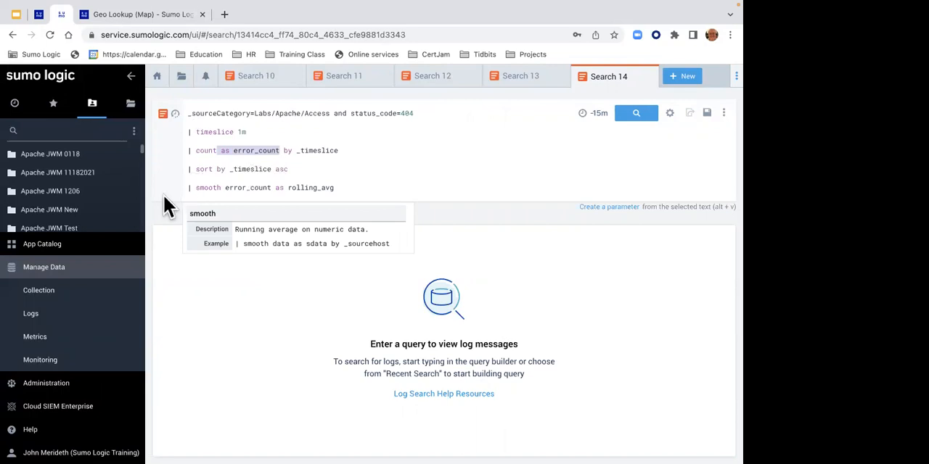
left_click(187, 188)
key("super+slash")
key("Return")
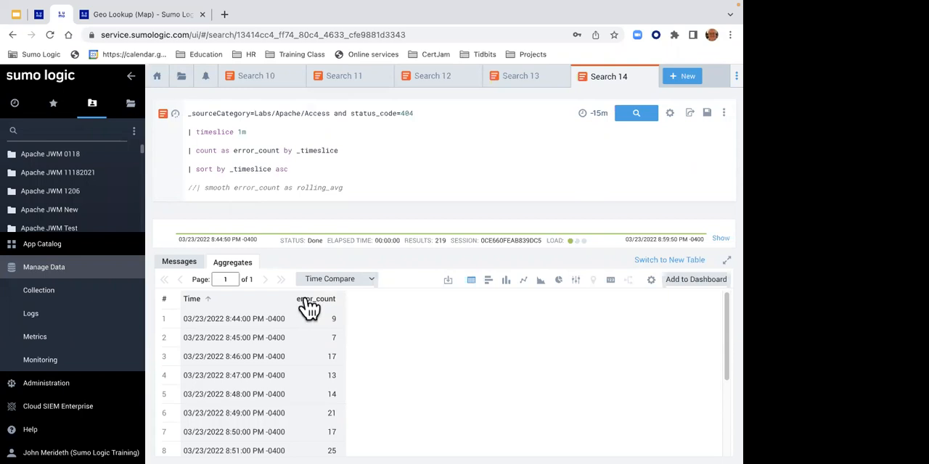
- Run the query with the smooth line uncommented, and display error_count and rolling_avg as a line chart
left_click(196, 189)
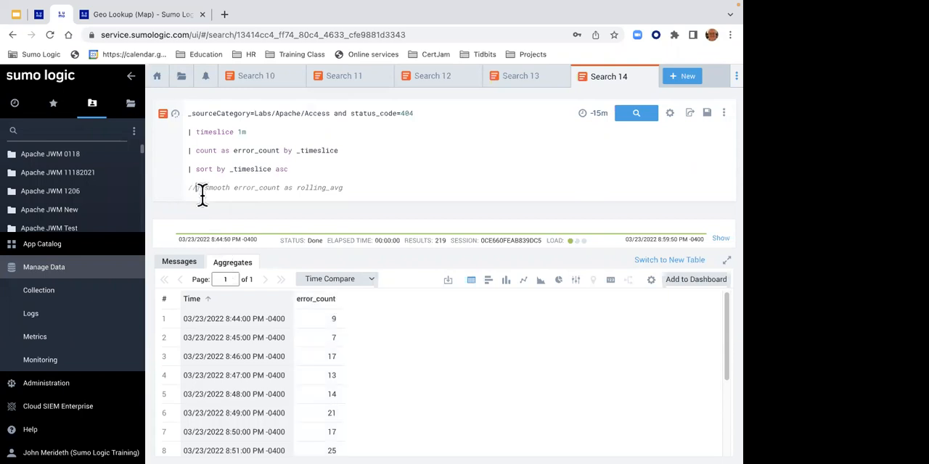
key("BackSpace")
key("BackSpace")
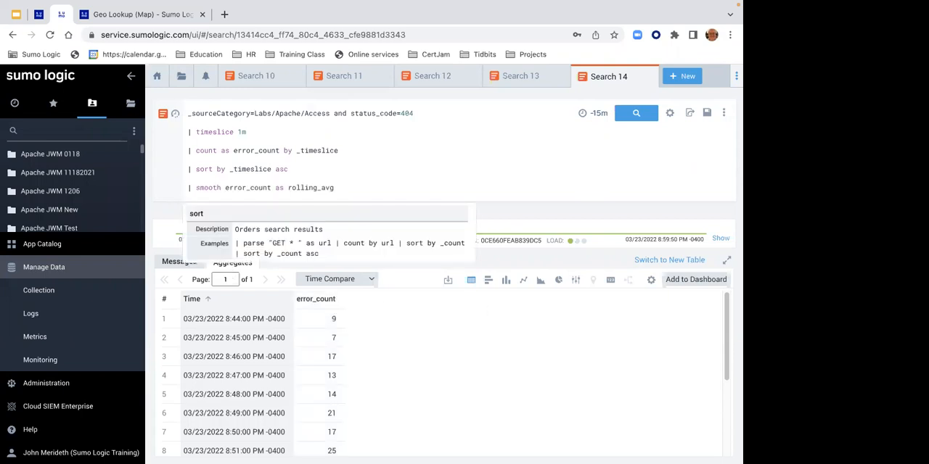
key("Return")
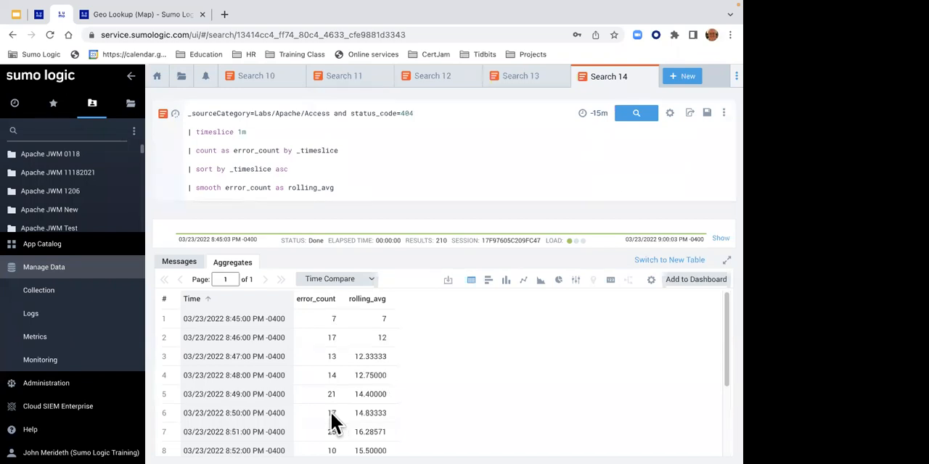
left_click(522, 281)
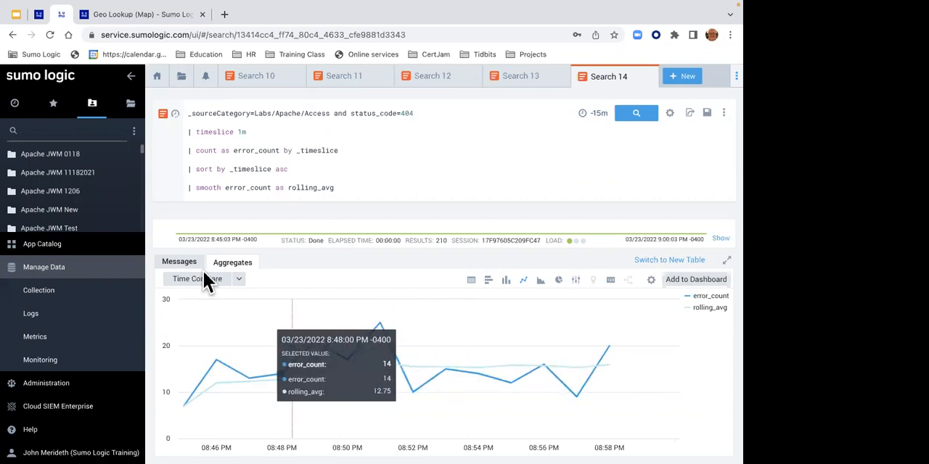
- Go back to the lab instructions and open Lab 8 - Find the "needle in the haystack"
left_click(39, 16)
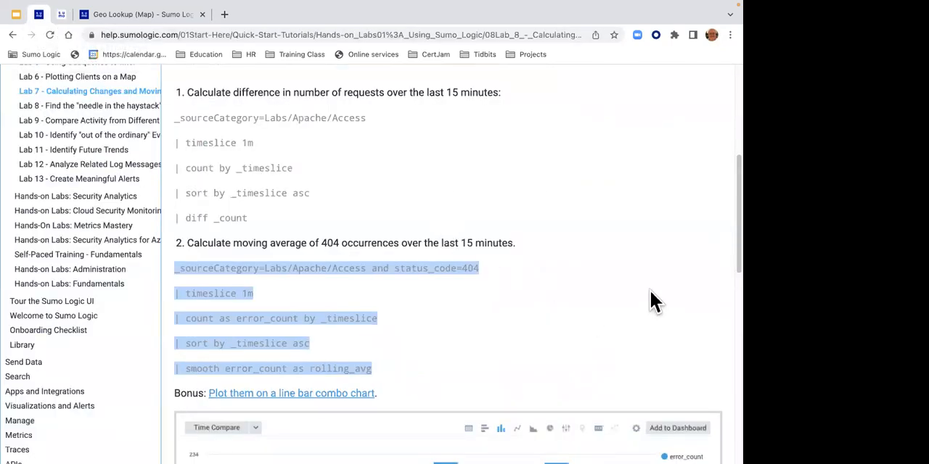
left_click_drag(724, 241, 724, 388)
left_click(617, 109)
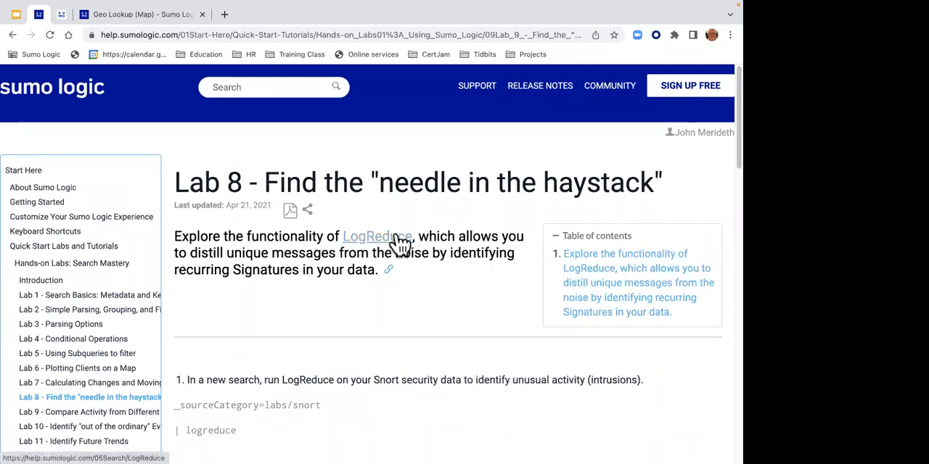
- Run a new log search in Sumo Logic for _sourceCategory=labs/snort
left_click(60, 14)
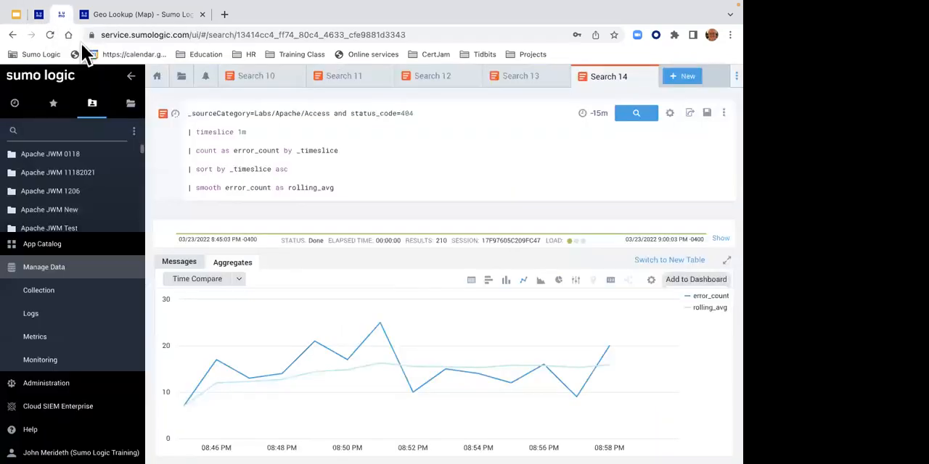
left_click(668, 80)
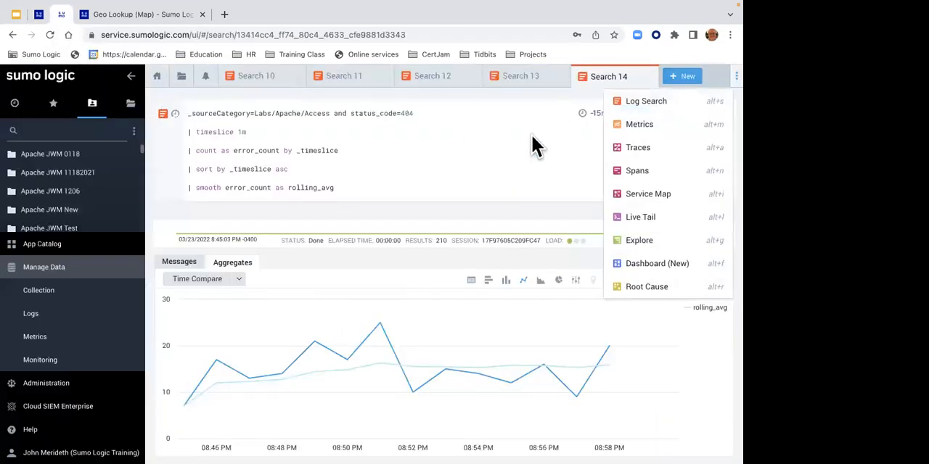
left_click(640, 104)
left_click(280, 119)
type("_sourc")
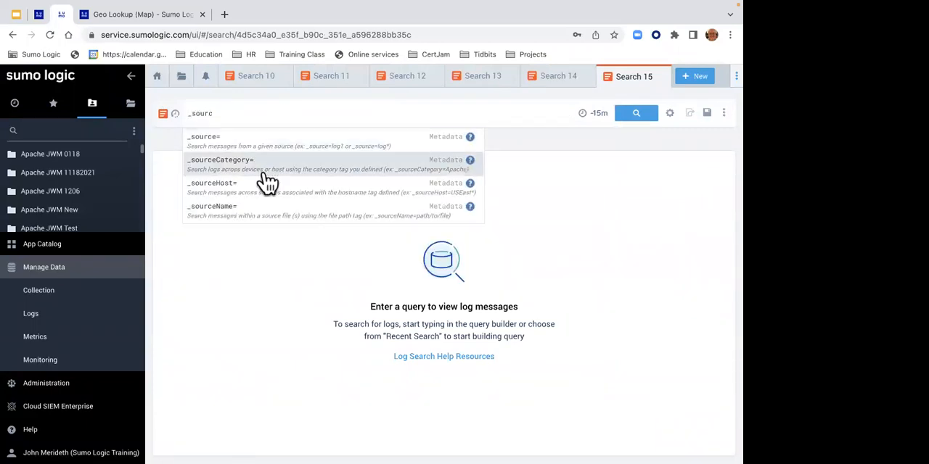
left_click(266, 172)
type("l")
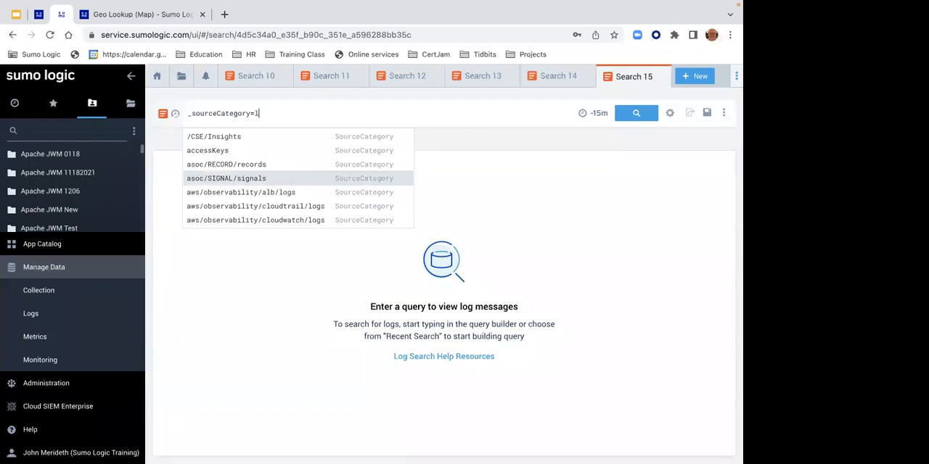
type("abs/snort")
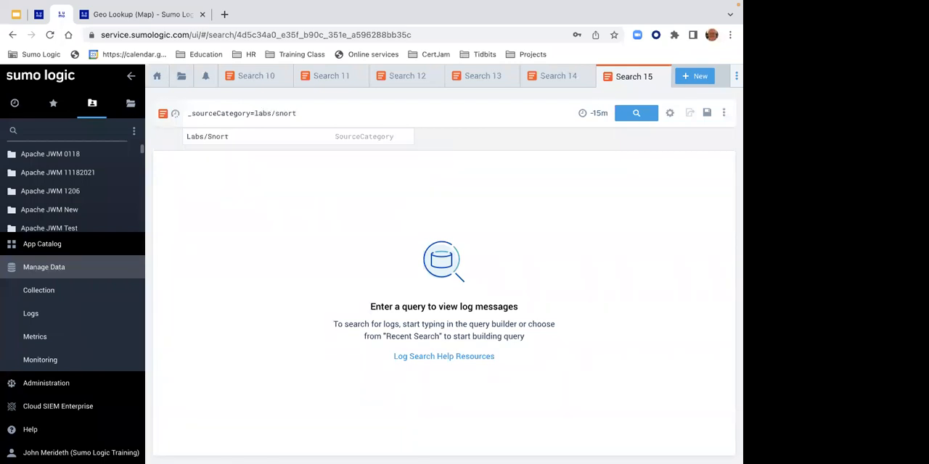
key("Return")
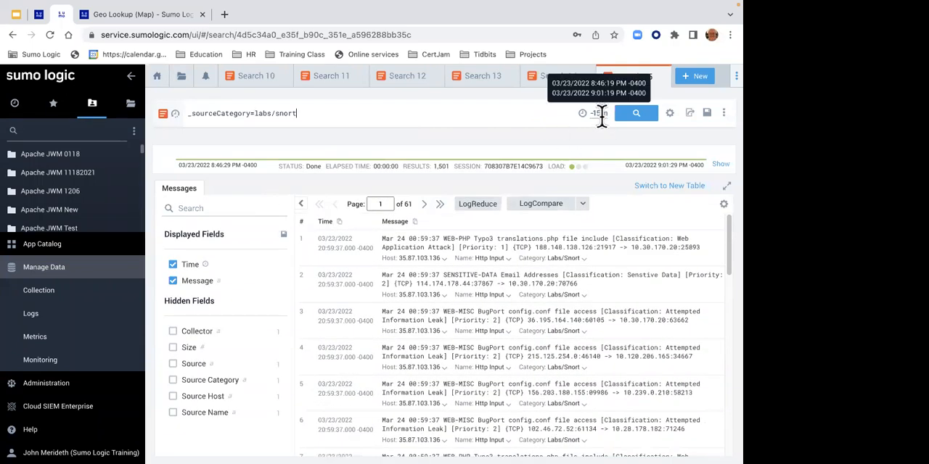
- Rerun the Snort search over Last 60 Minutes and apply LogReduce to the returned messages
left_click(599, 114)
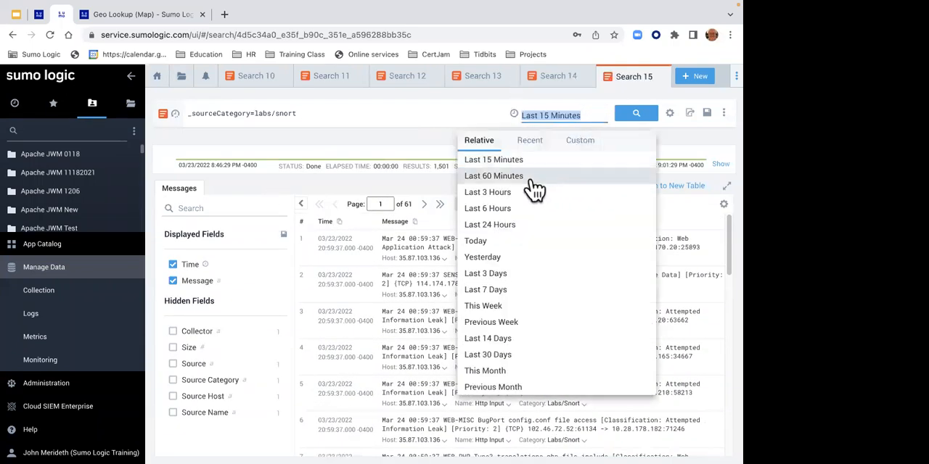
left_click(530, 181)
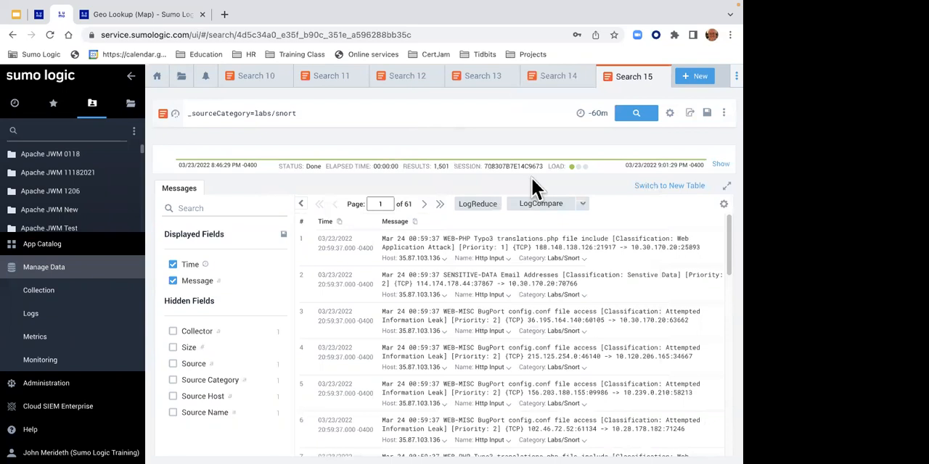
left_click(620, 119)
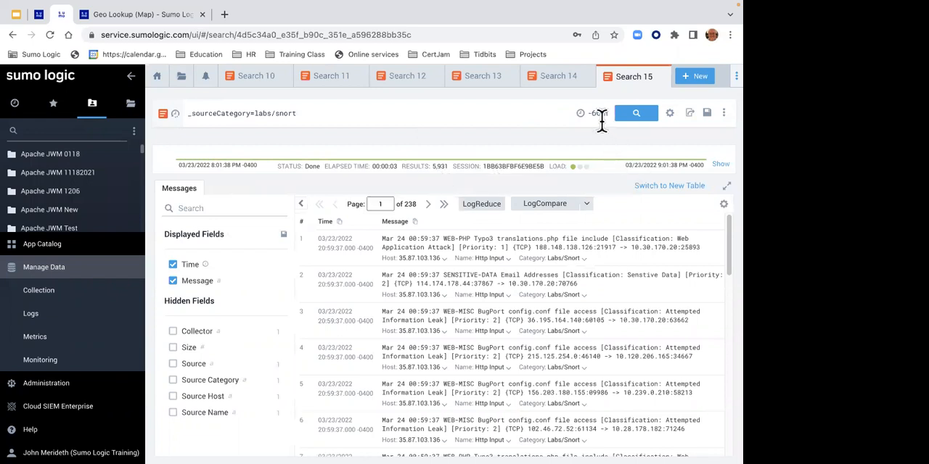
left_click(479, 205)
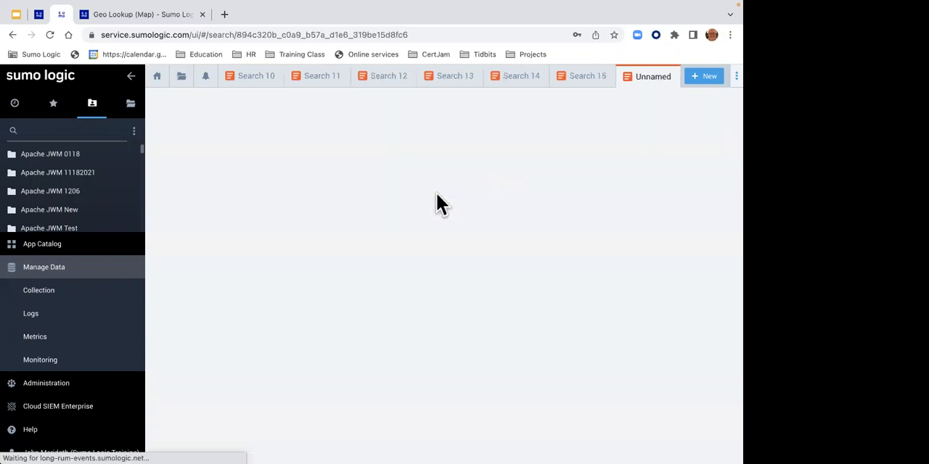
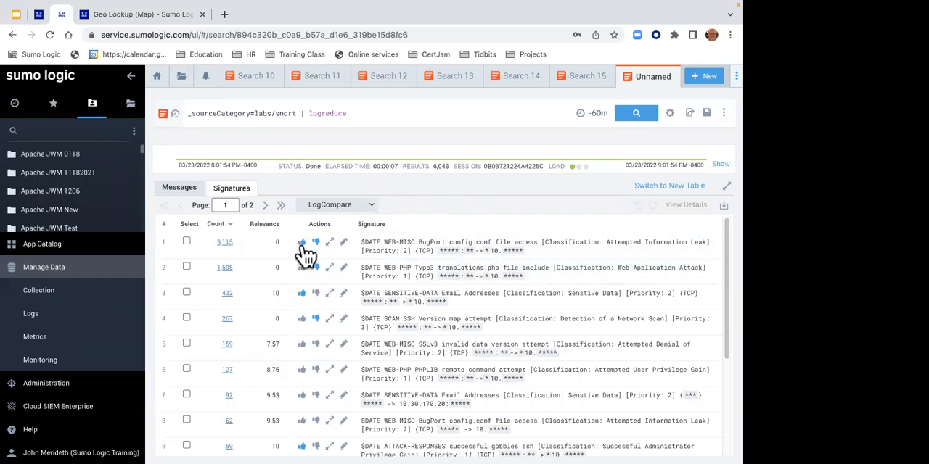
- Toggle the downvote on the top BugPort config.conf signature and the upvote on the 432-count SENSITIVE-DATA Email Addresses signature
left_click(312, 241)
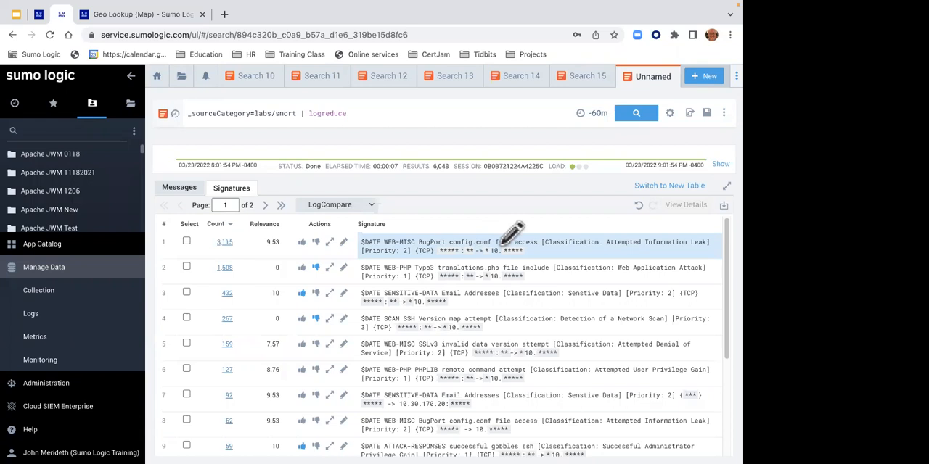
left_click(316, 242)
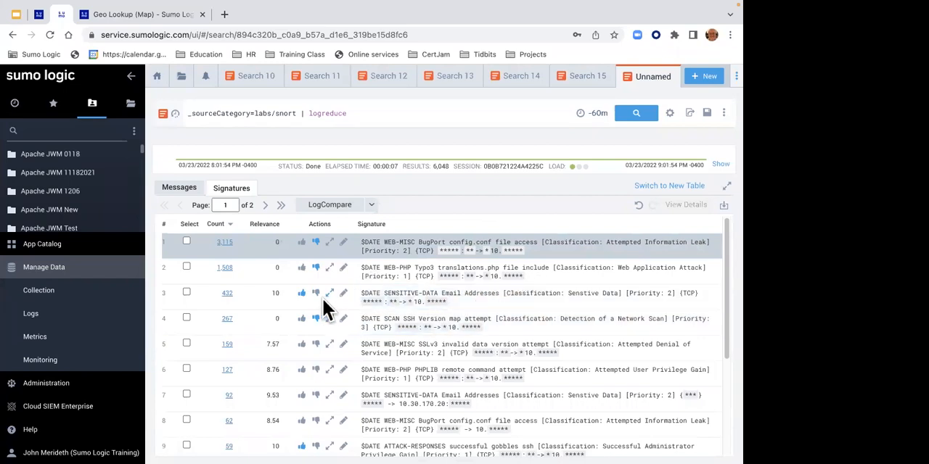
left_click(302, 295)
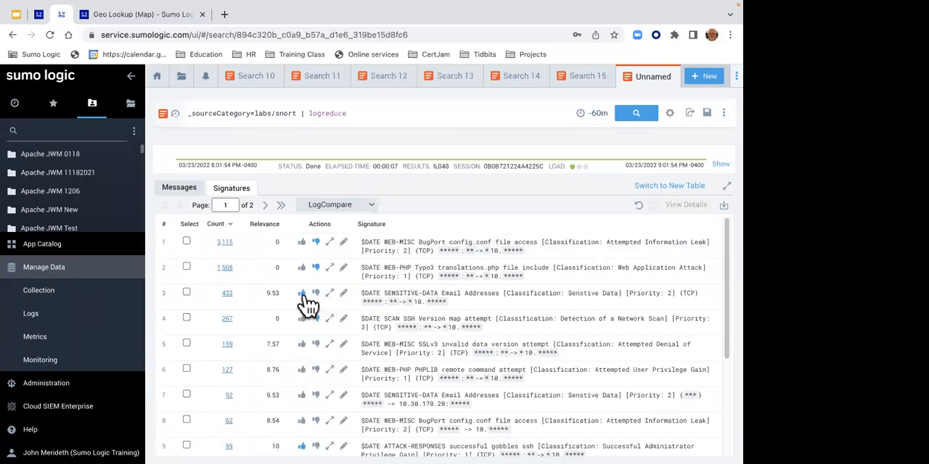
left_click(302, 295)
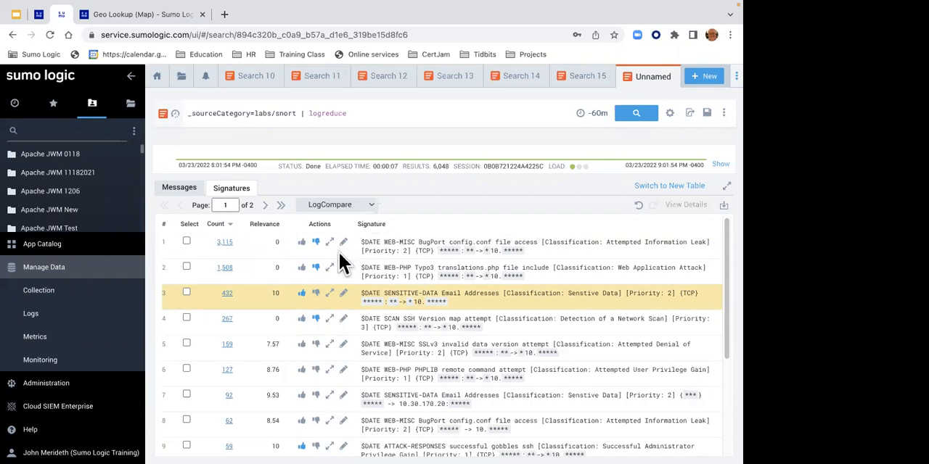
- Select the first three LogReduce signatures and view the individual messages behind the results
left_click(186, 242)
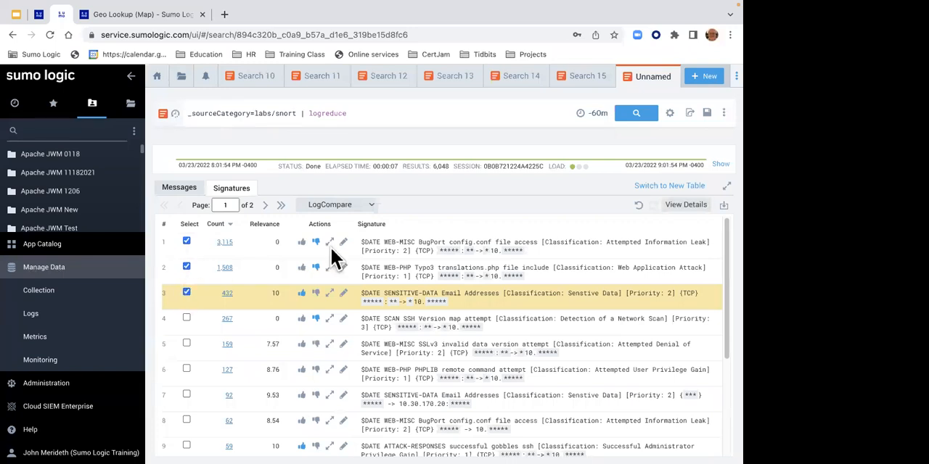
left_click(185, 292)
left_click(181, 190)
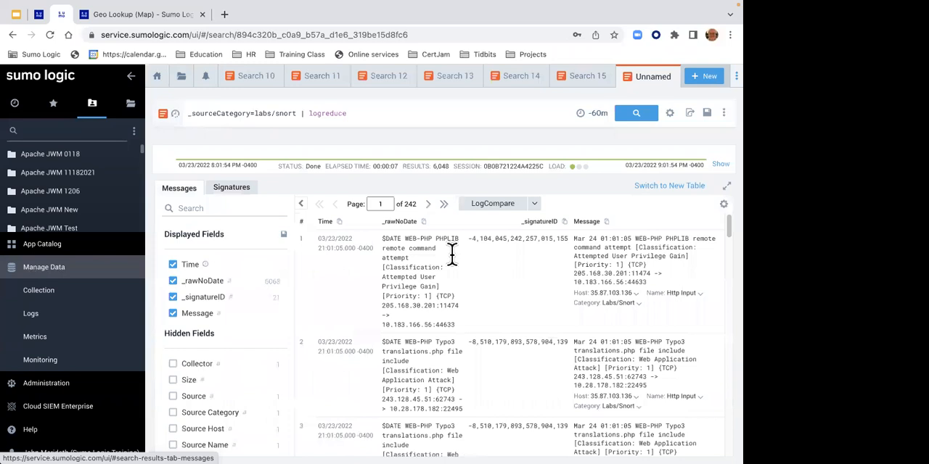
left_click(240, 189)
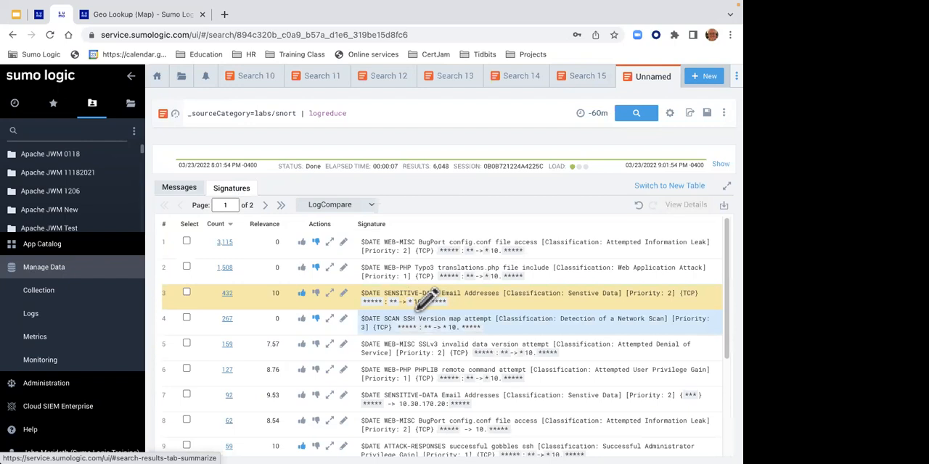
left_click(182, 190)
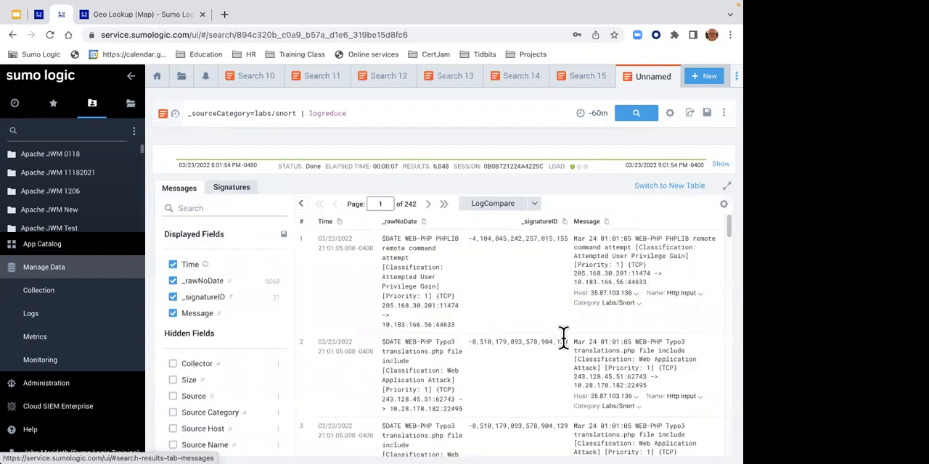
- Add the first message's Labs/Snort category as a query filter, and check the messages surrounding the second message's host within +/- 1 minute
left_click(623, 301)
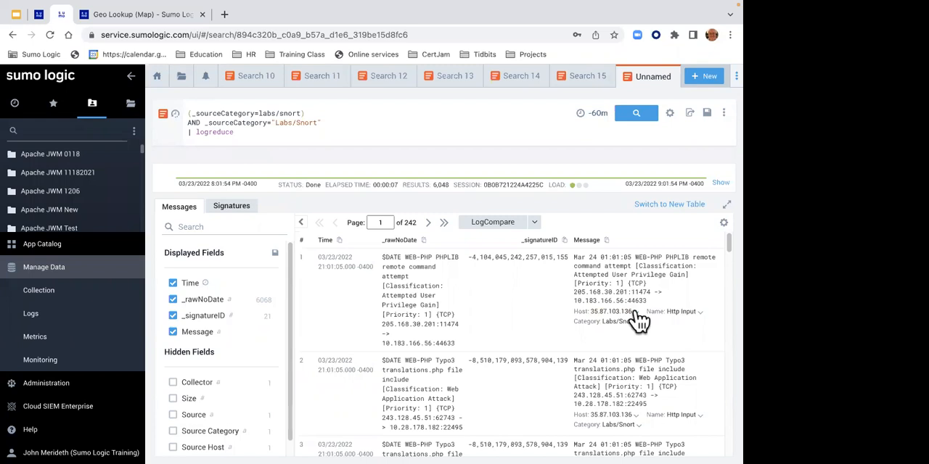
right_click(639, 319)
mouse_move(615, 328)
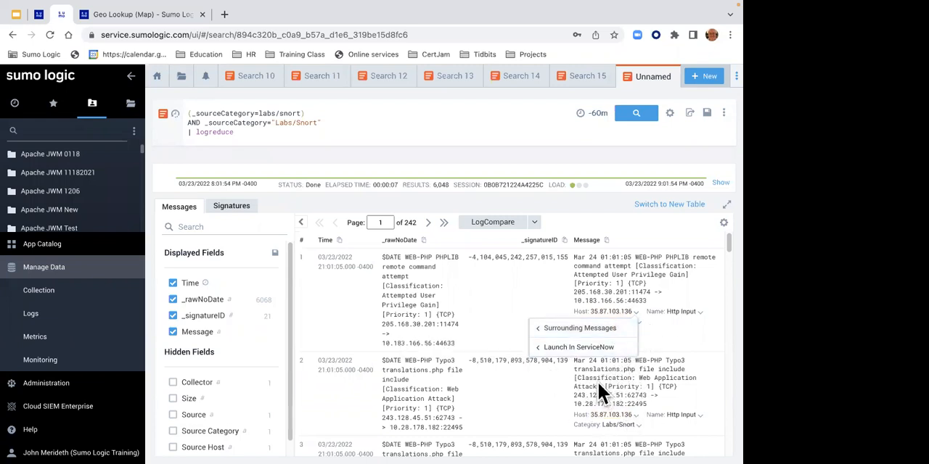
left_click(635, 421)
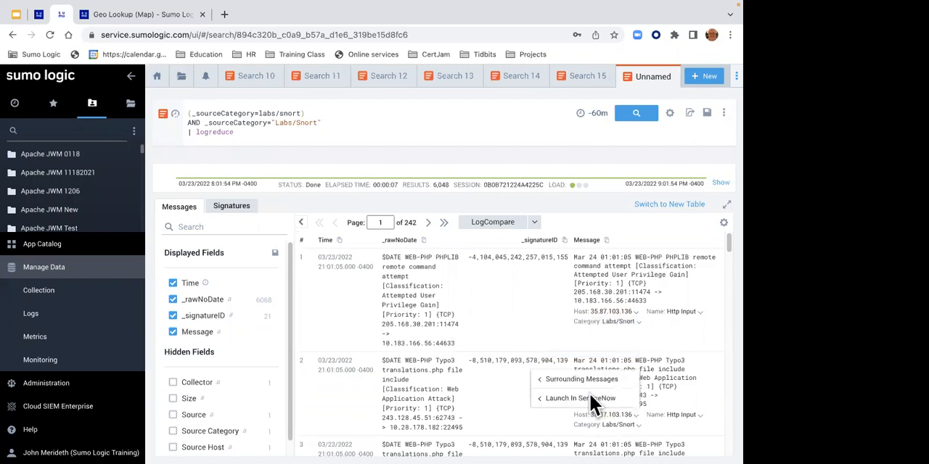
mouse_move(586, 377)
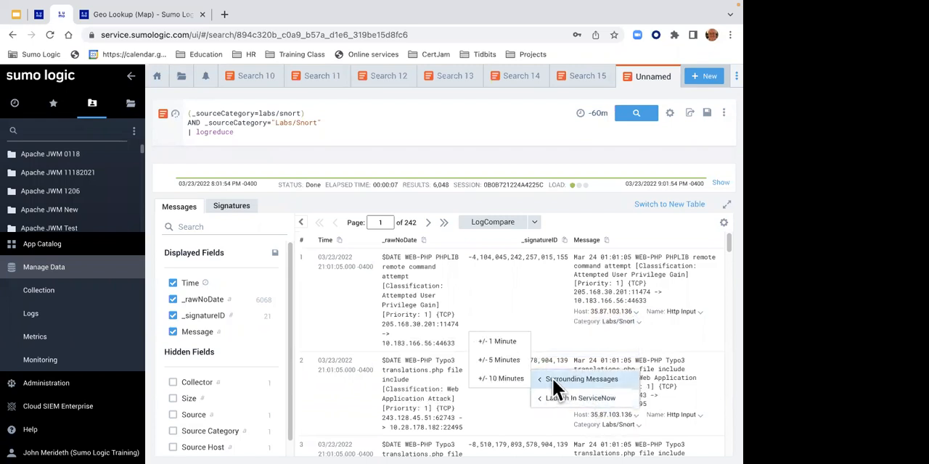
left_click(512, 347)
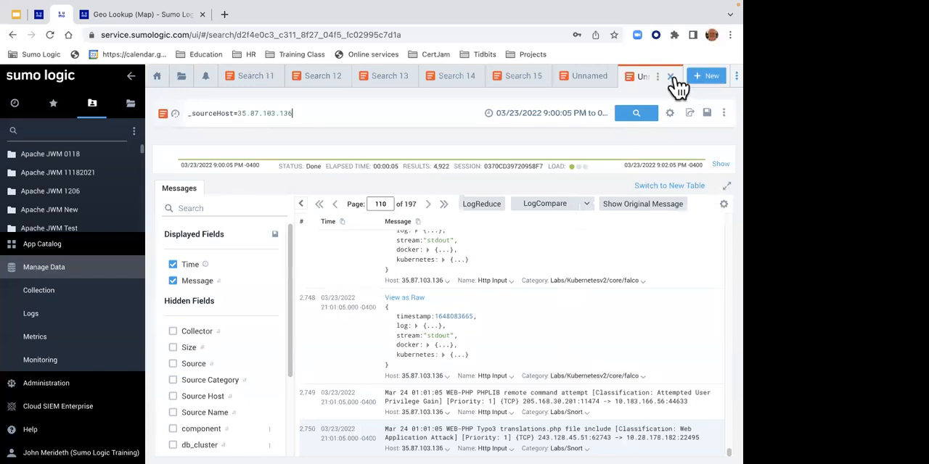
left_click(671, 77)
left_click(398, 132)
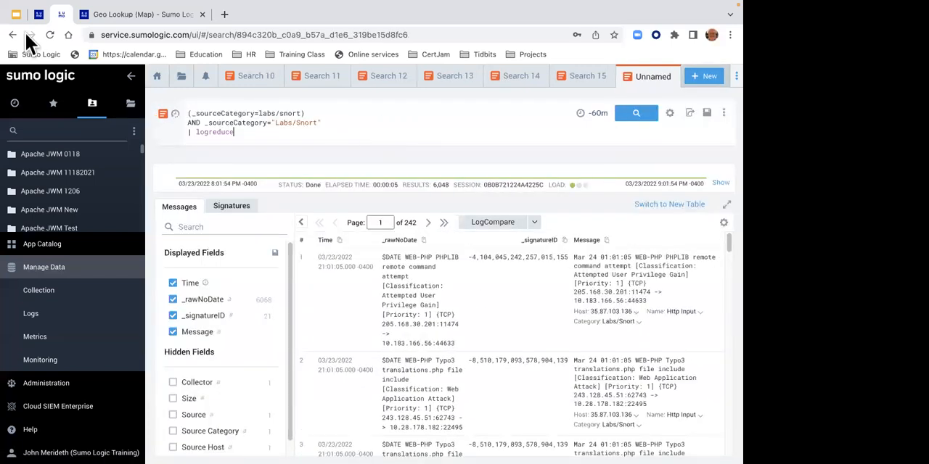
- Glance at the Lab 8 instructions, and run LogCompare on the Snort search with a -24h timeshift
left_click(39, 16)
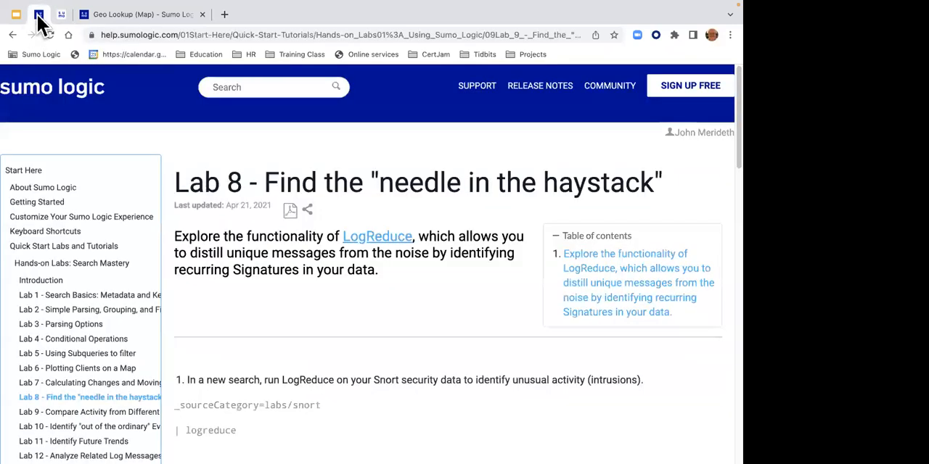
left_click(61, 16)
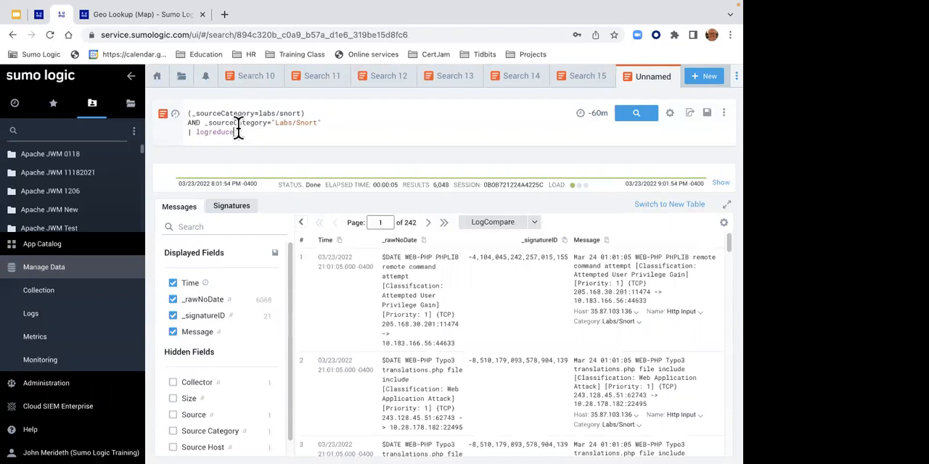
left_click(480, 223)
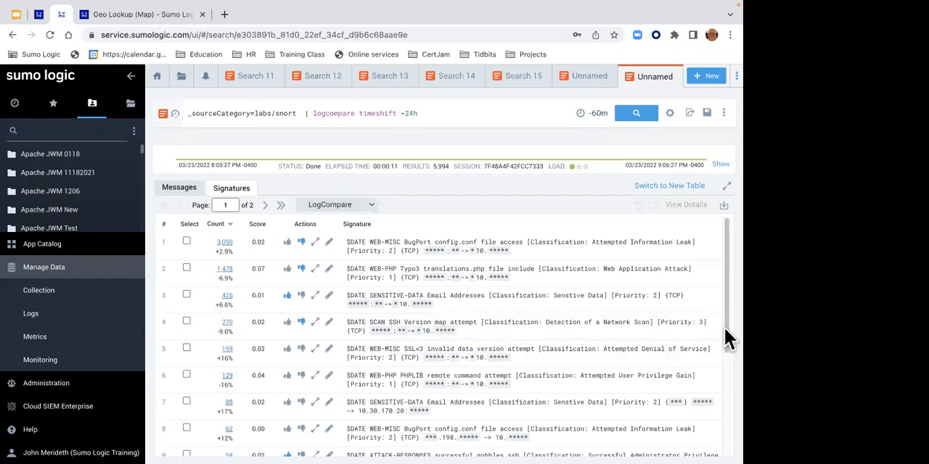
left_click_drag(724, 328, 725, 408)
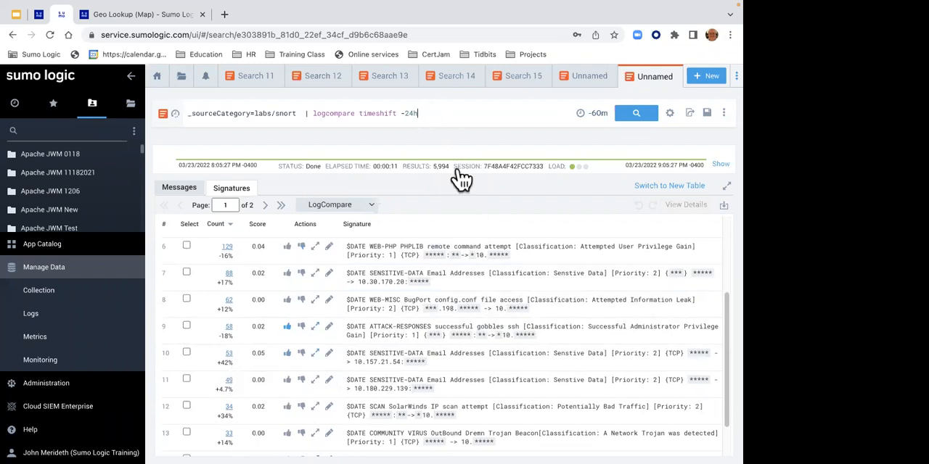
- Rerun the LogCompare query with the timeshift set to -7d and open page 2 of its signatures
key("BackSpace")
key("BackSpace")
key("BackSpace")
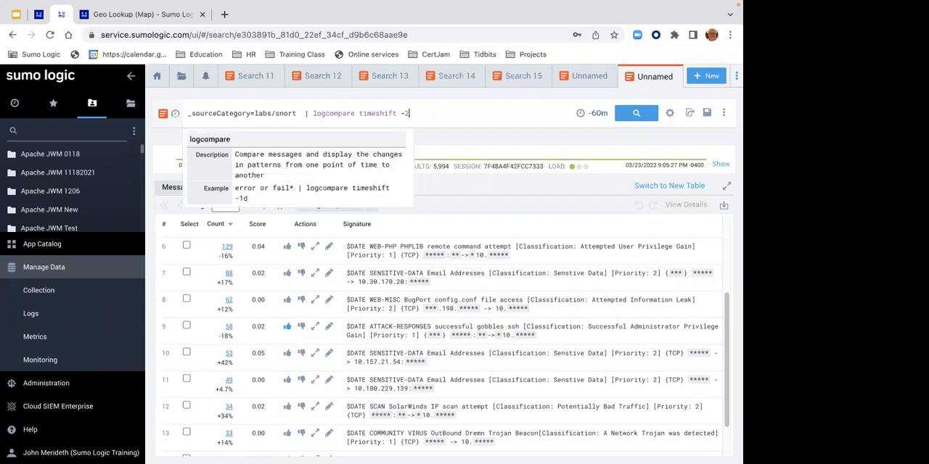
type("7d")
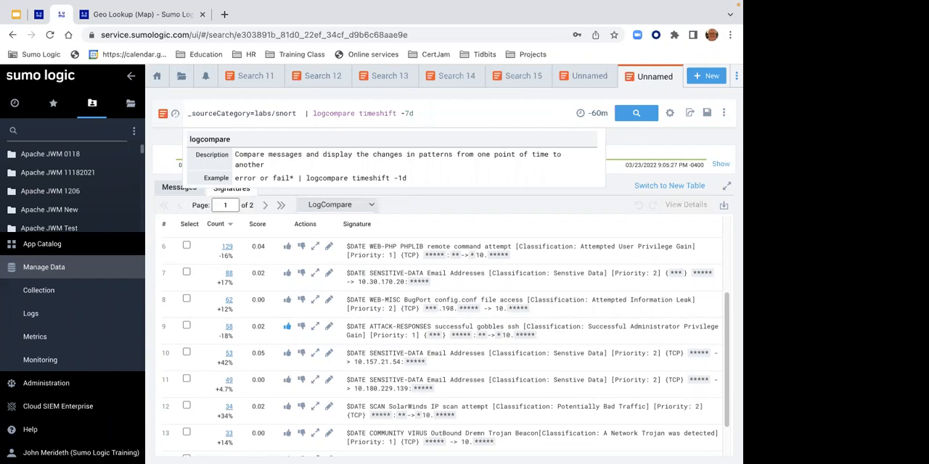
key("Return")
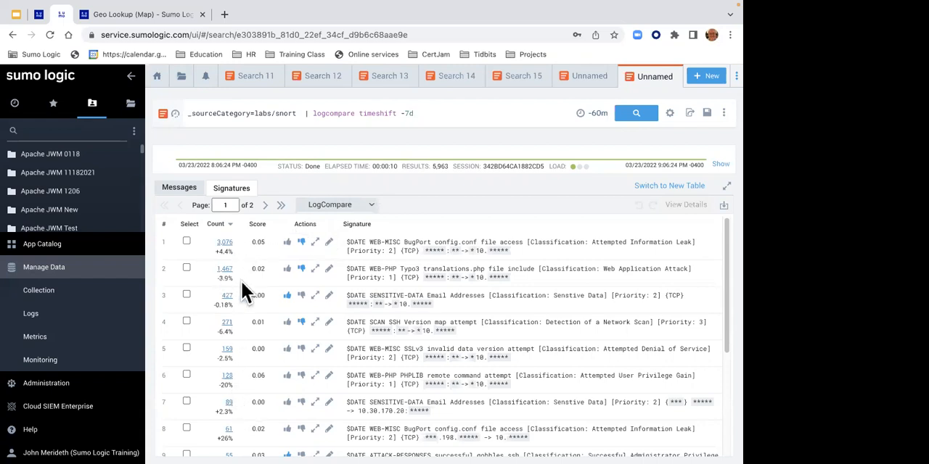
left_click(265, 207)
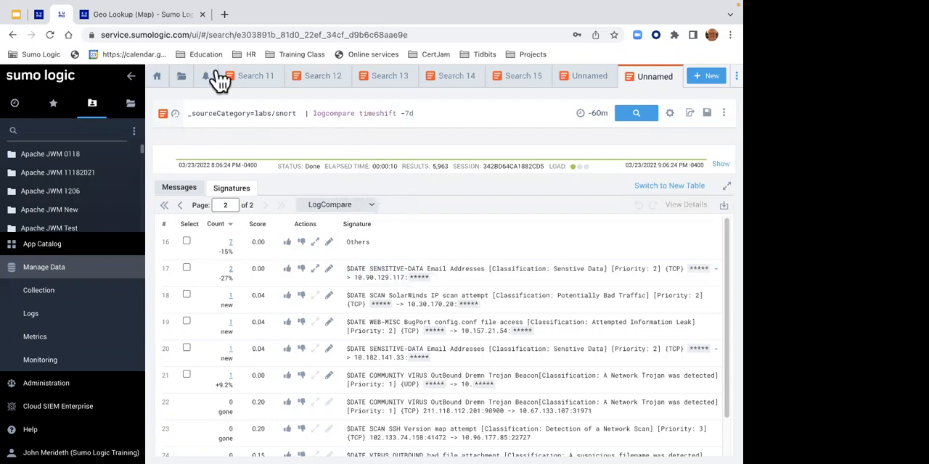
- Return to the lab instructions and advance past Lab 9 to Lab 10 - Identify "out of the ordinary" Events
left_click(40, 14)
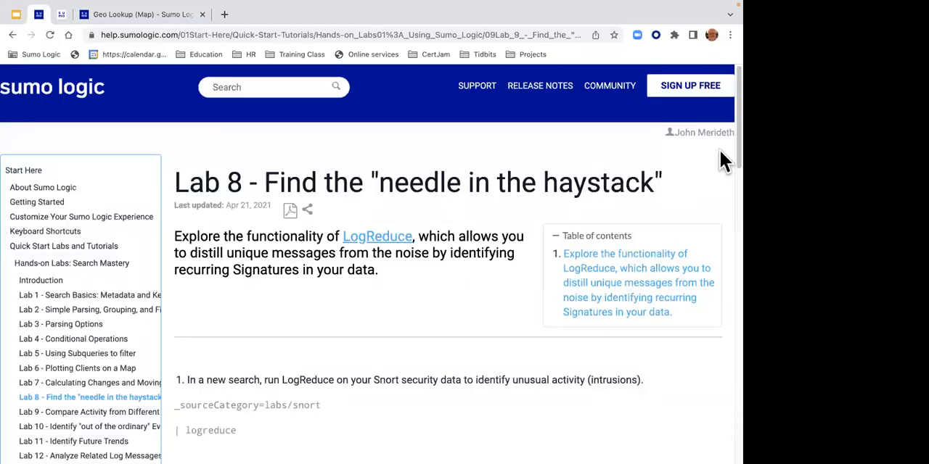
left_click_drag(724, 145, 723, 399)
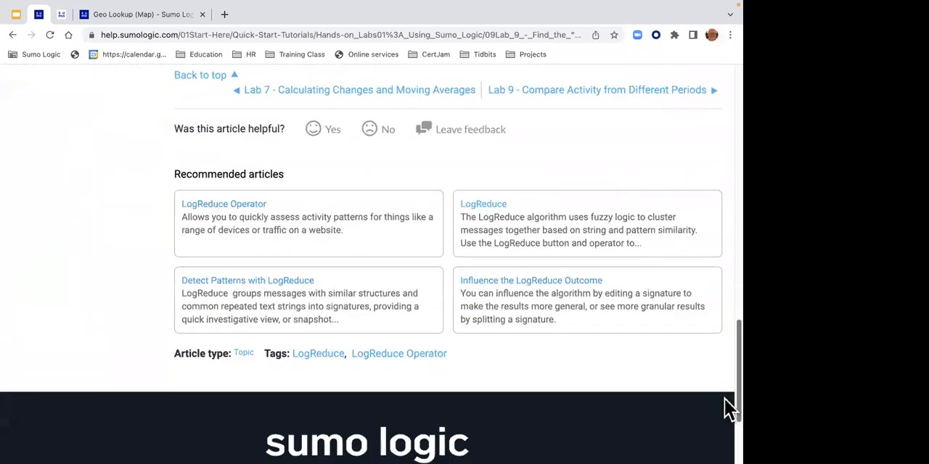
left_click(630, 98)
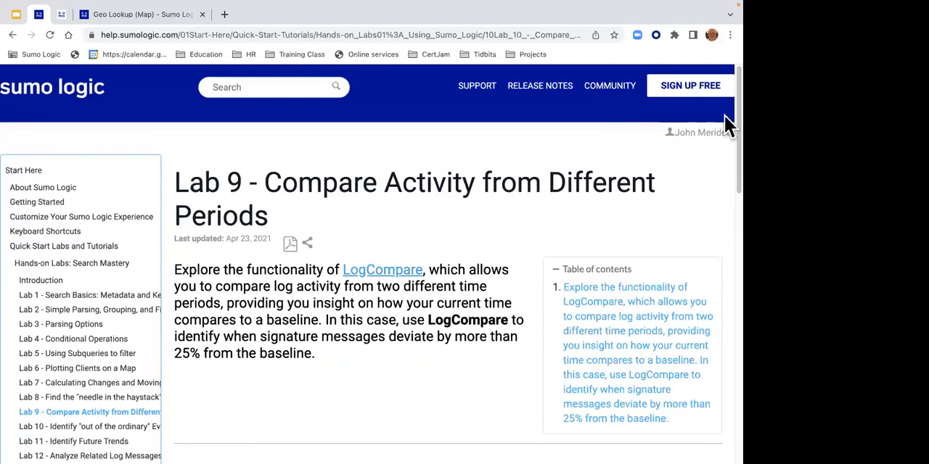
left_click_drag(724, 129, 728, 335)
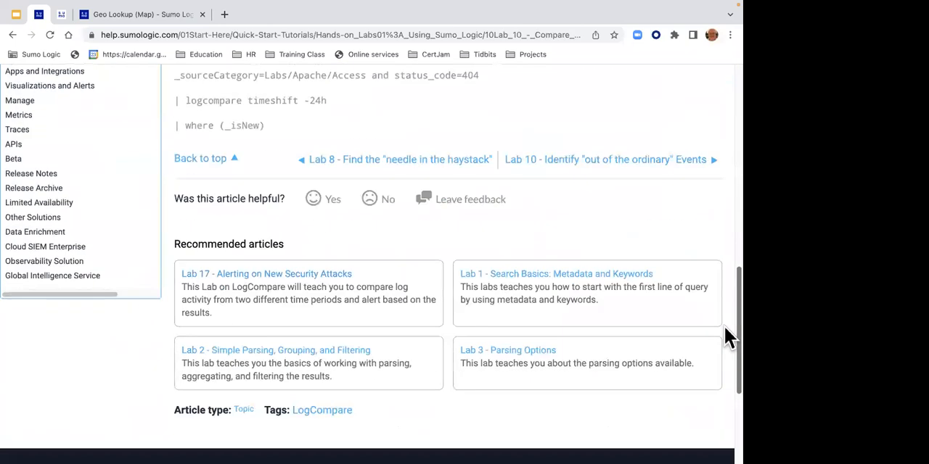
left_click(588, 173)
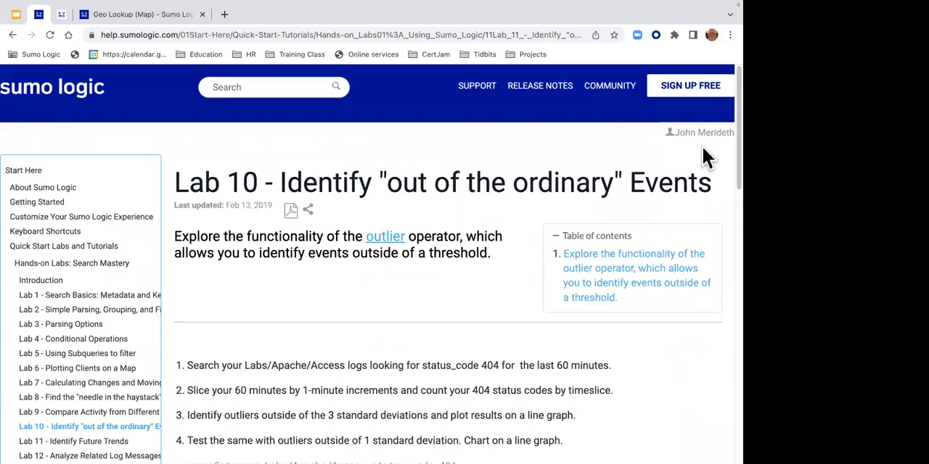
- Select the full Lab 10 outlier query, from the _sourceCategory line through the outlier line
left_click_drag(723, 148, 724, 239)
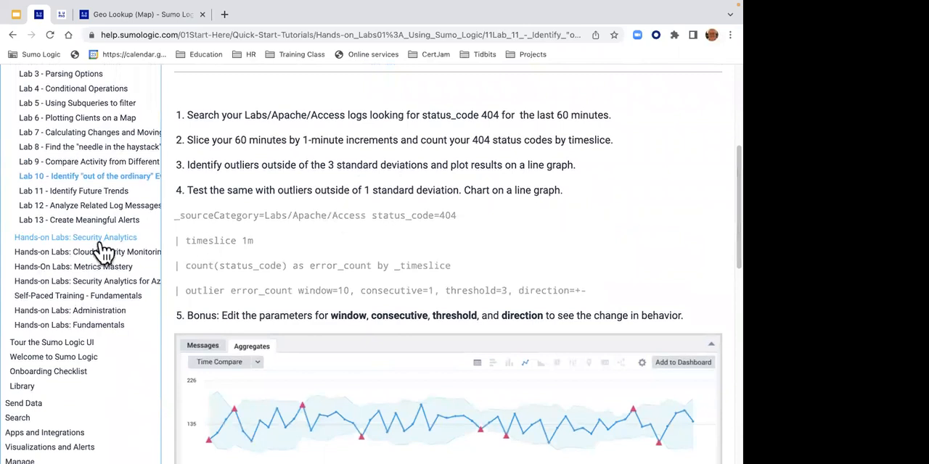
left_click_drag(169, 216, 591, 295)
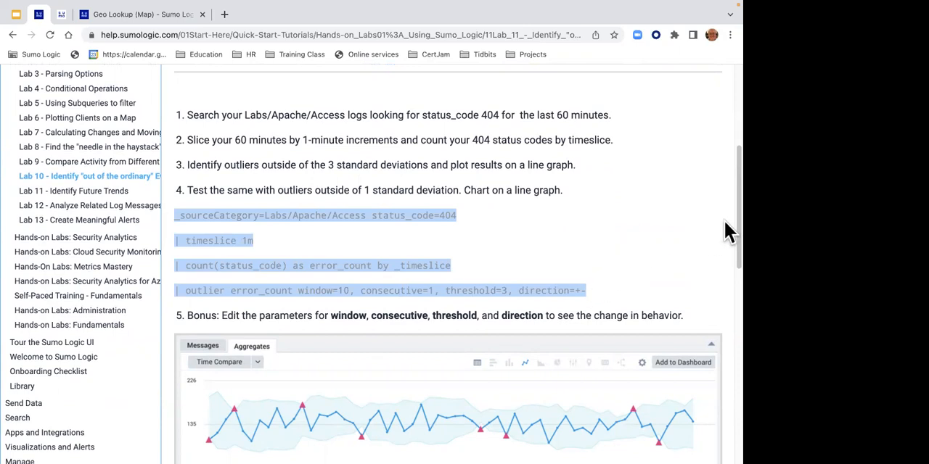
left_click_drag(724, 220, 725, 181)
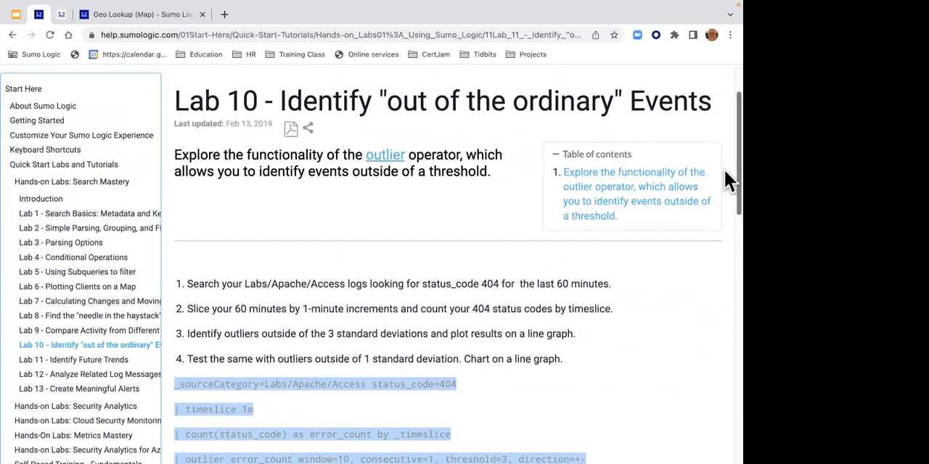
- Read the outlier operator's linked reference page in a new tab, and switch back to the log search
right_click(379, 154)
left_click(388, 159)
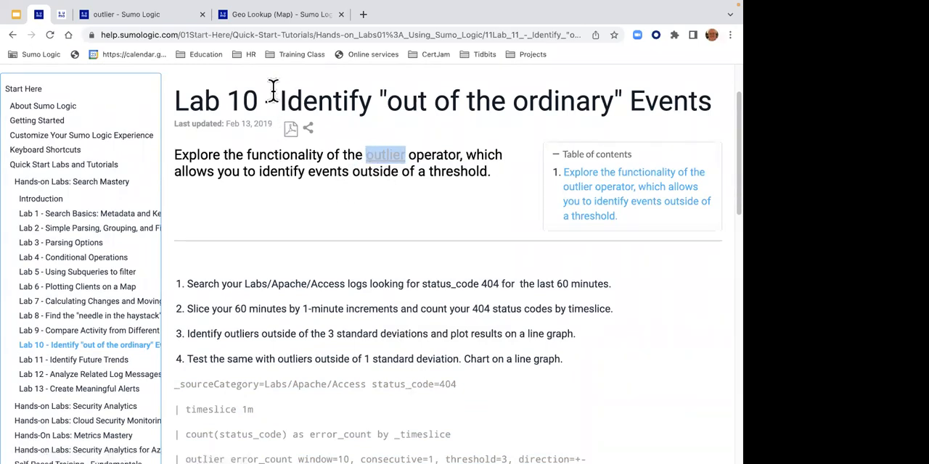
left_click(155, 16)
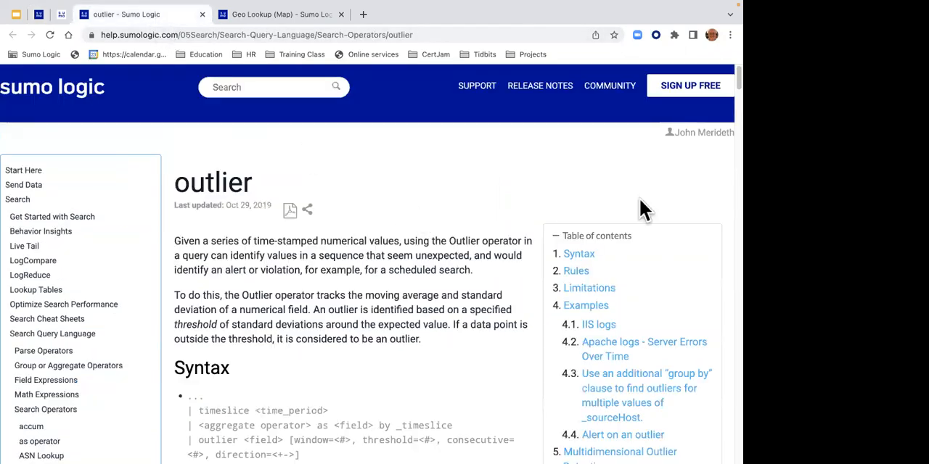
scroll(725, 111, "down", 2)
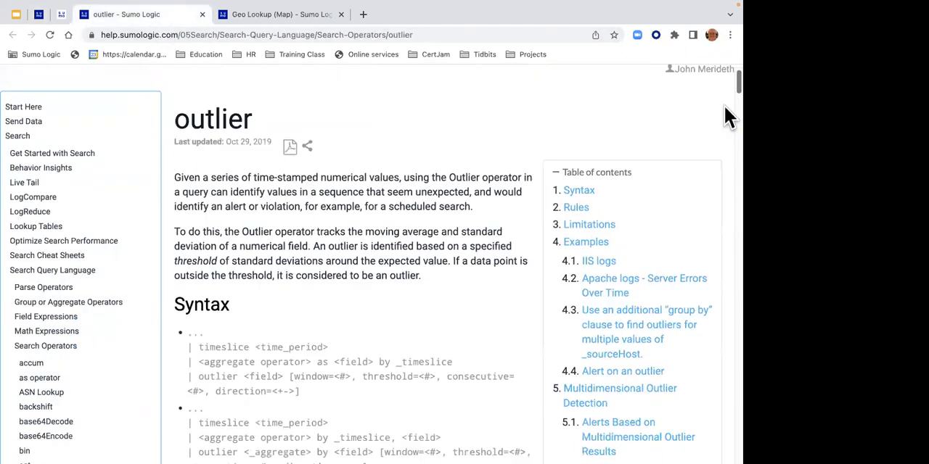
scroll(725, 116, "down", 20)
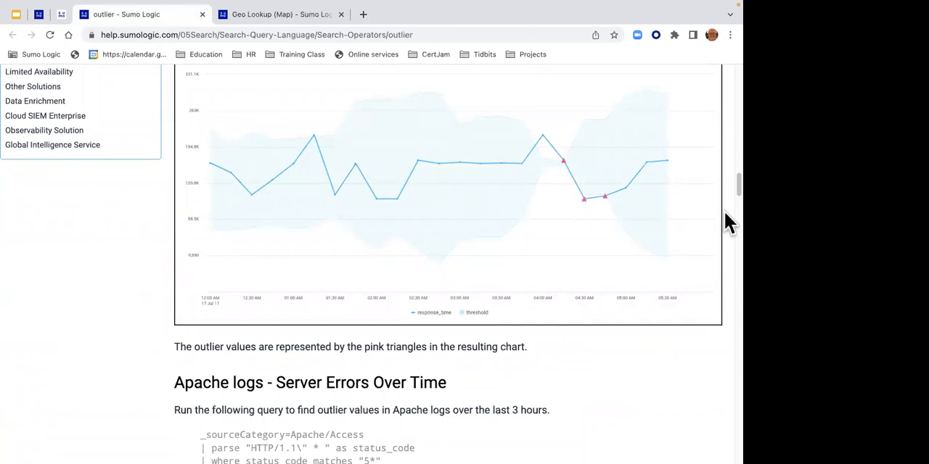
scroll(724, 196, "up", 15)
scroll(724, 112, "up", 10)
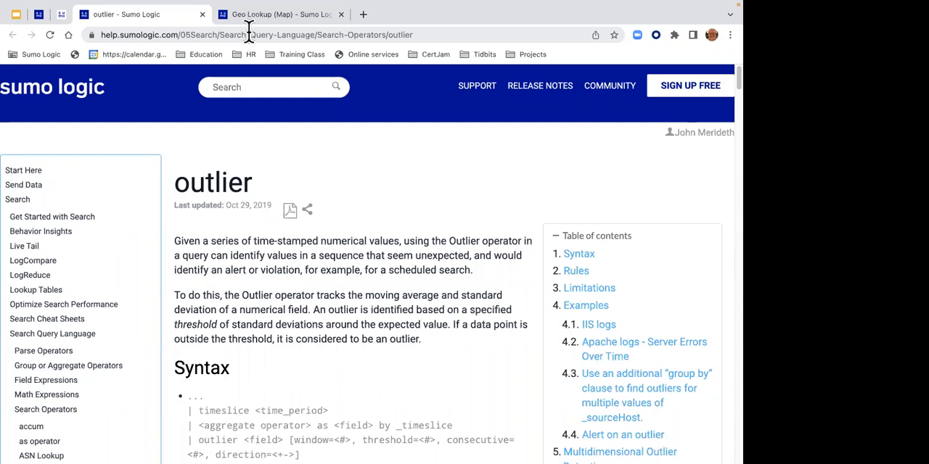
left_click(62, 15)
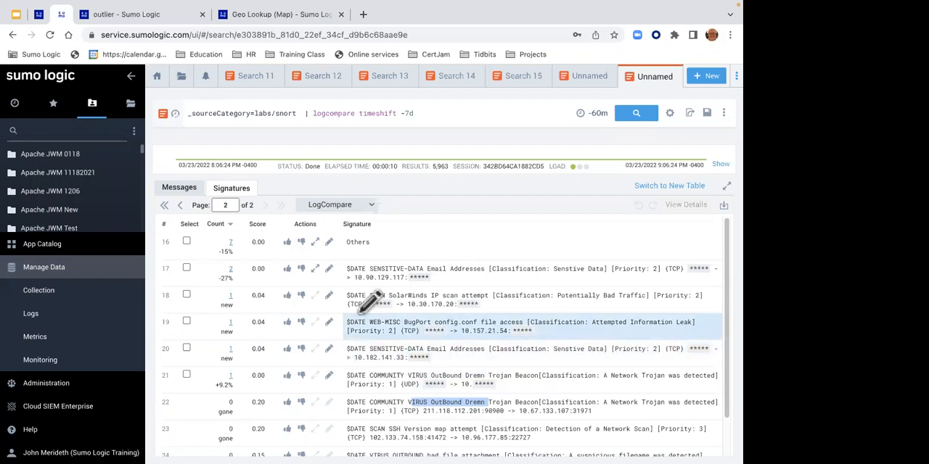
- Return to the Lab 10 instructions and copy the full outlier query, from the _sourceCategory line through the outlier line
left_click(149, 15)
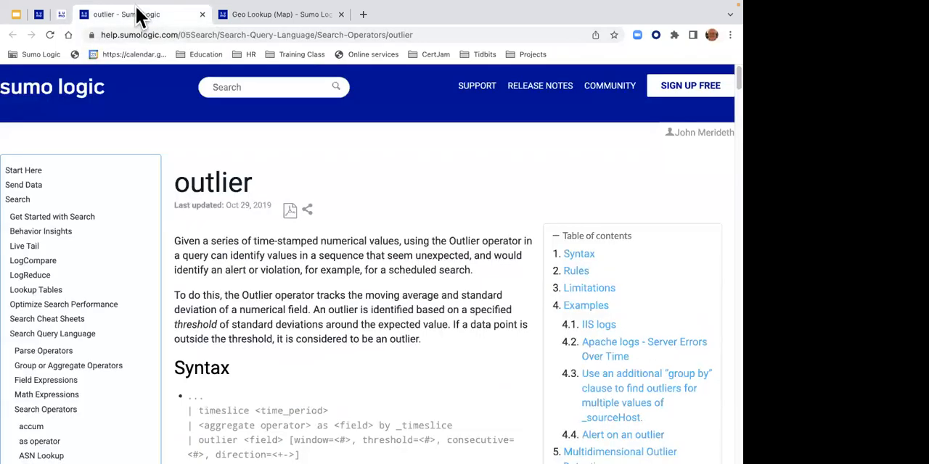
left_click(39, 14)
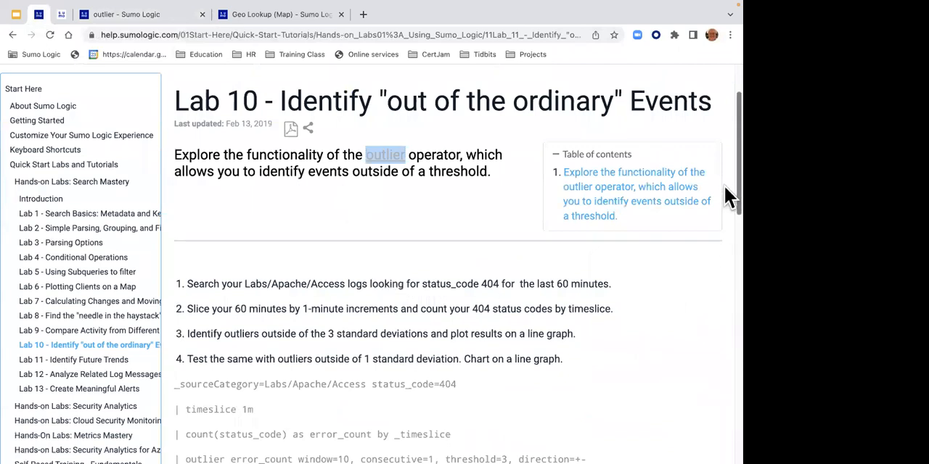
scroll(724, 192, "down", 5)
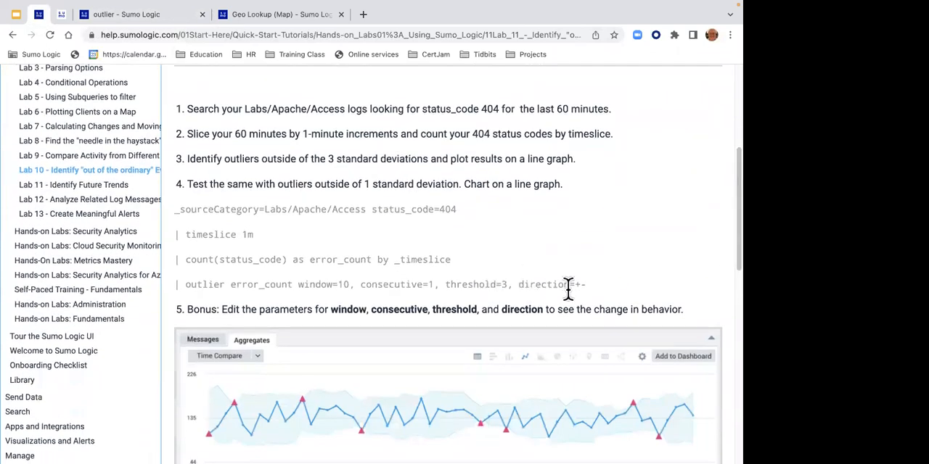
left_click_drag(589, 285, 168, 214)
key("ctrl+c")
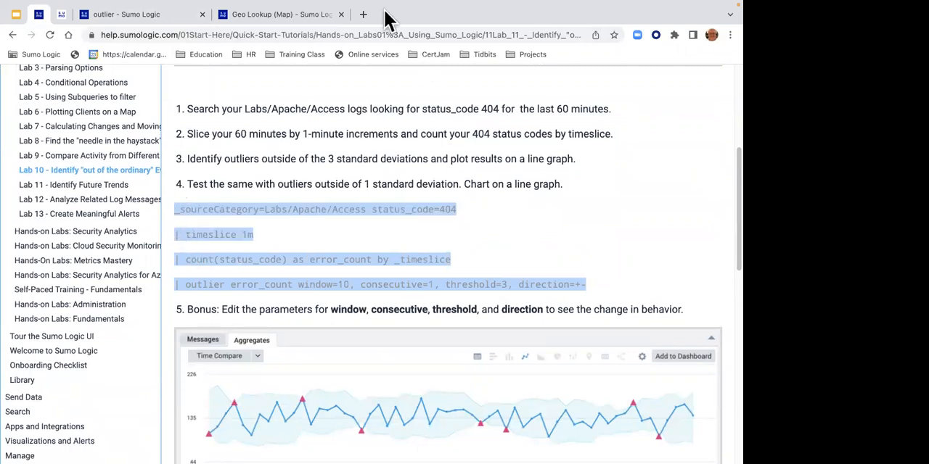
- Switch back to the log search and close all open search tabs
left_click(62, 13)
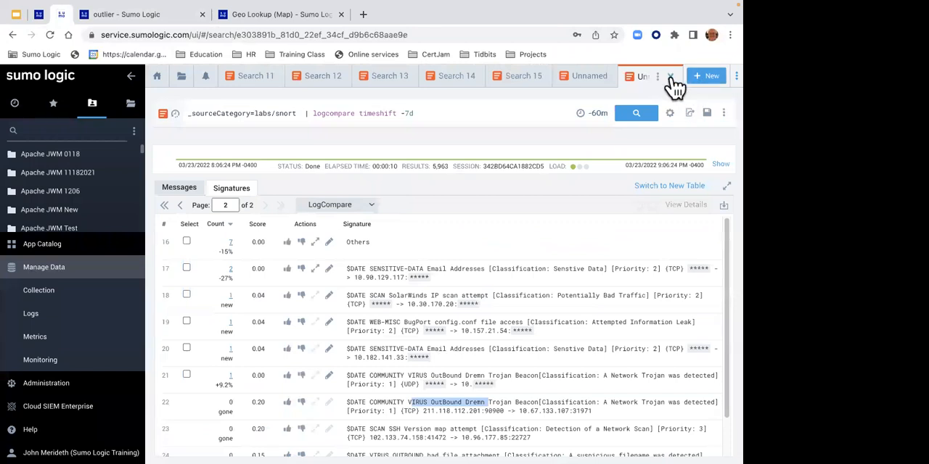
left_click(658, 77)
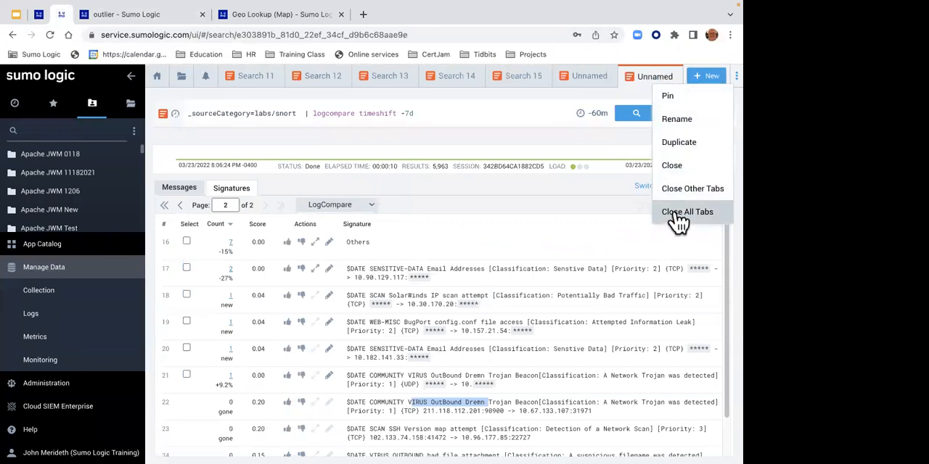
left_click(679, 212)
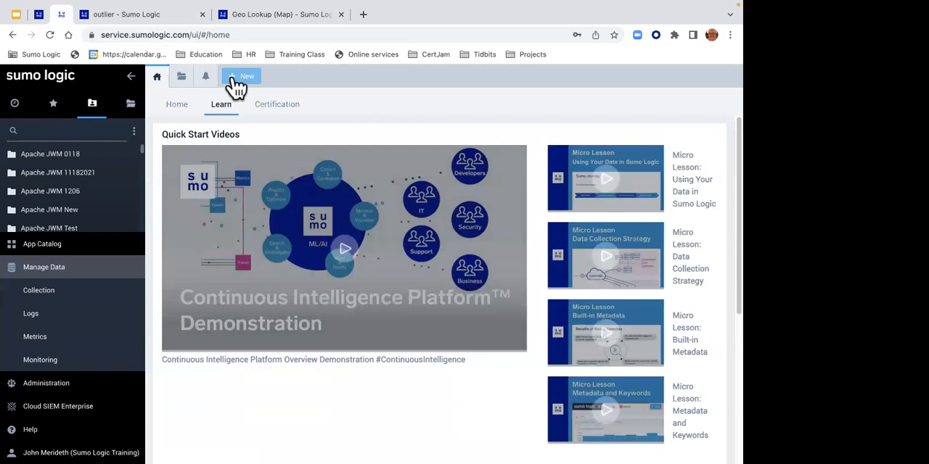
left_click(233, 79)
left_click(242, 98)
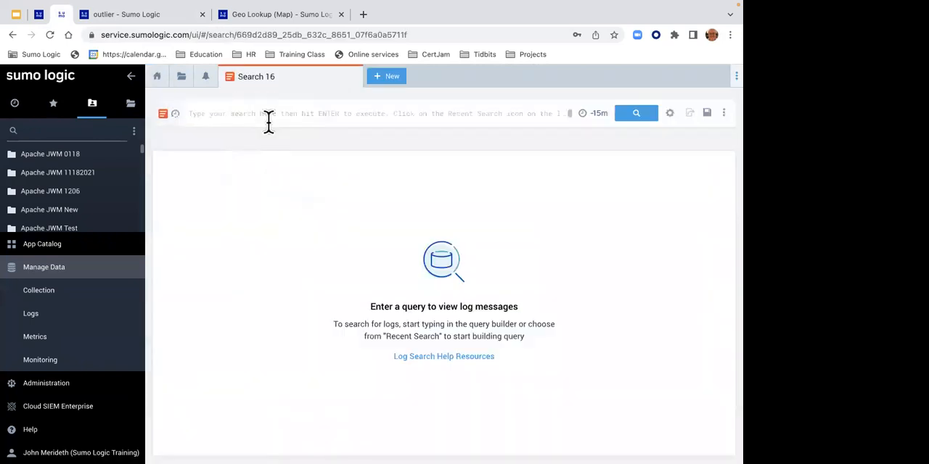
key("ctrl+v")
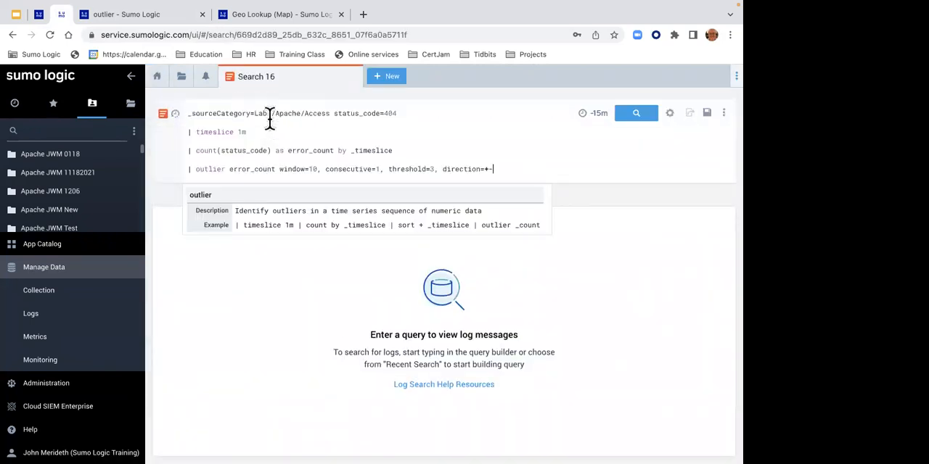
mouse_move(306, 10)
left_click_drag(295, 111, 394, 116)
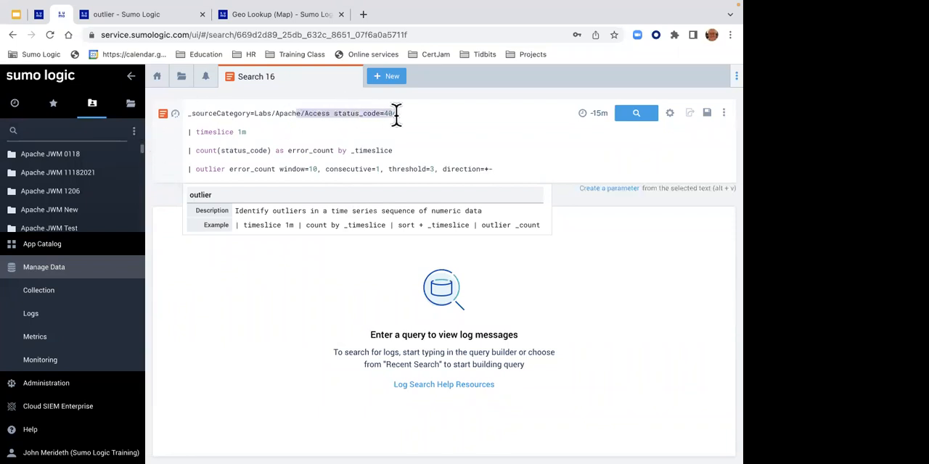
type("d")
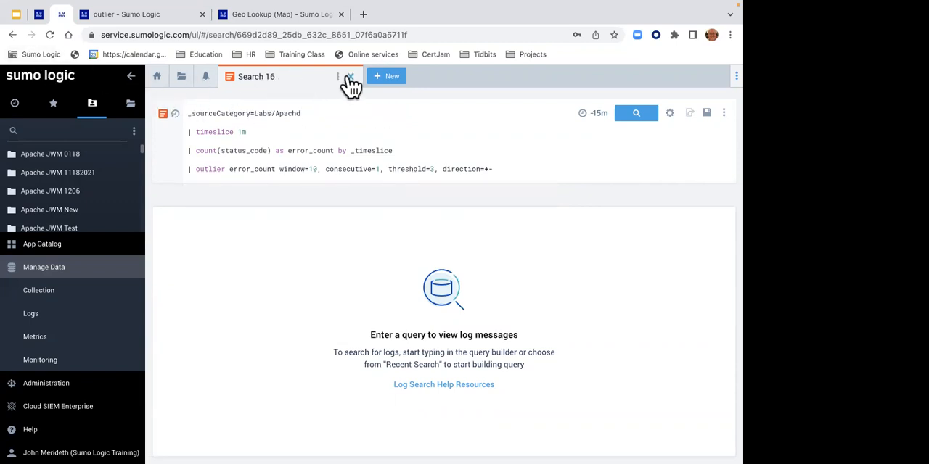
left_click(350, 76)
- Paste the copied Lab 10 outlier query into a new log search and set the time range to Last 60 Minutes
left_click(251, 76)
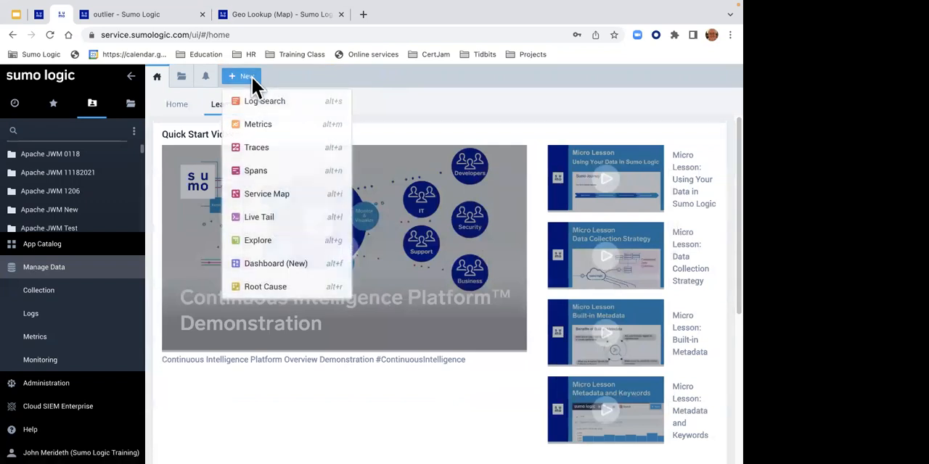
left_click(254, 100)
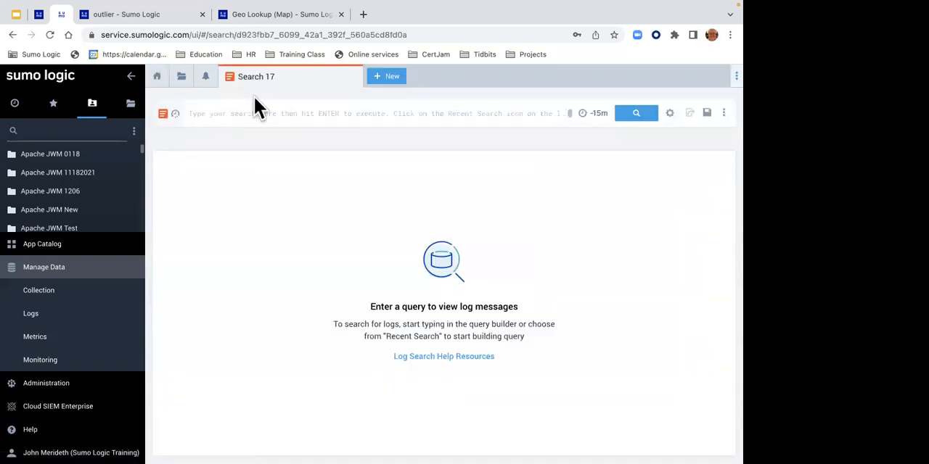
key("ctrl+v")
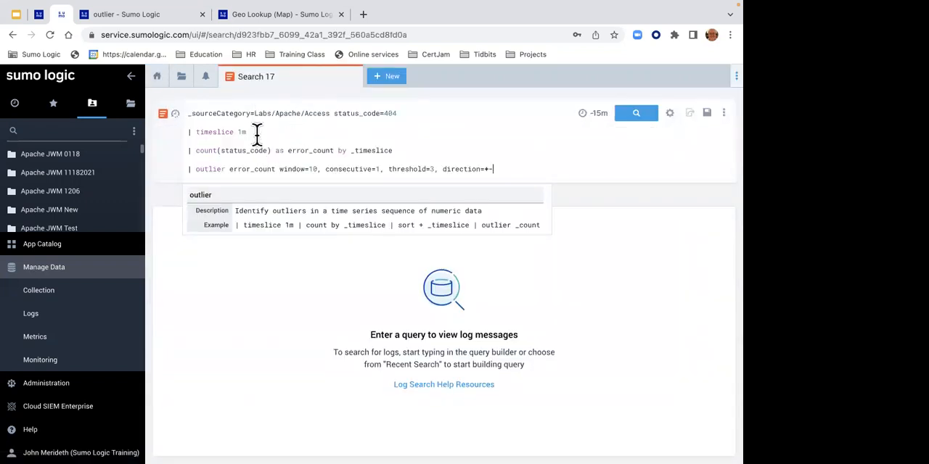
left_click_drag(257, 131, 195, 134)
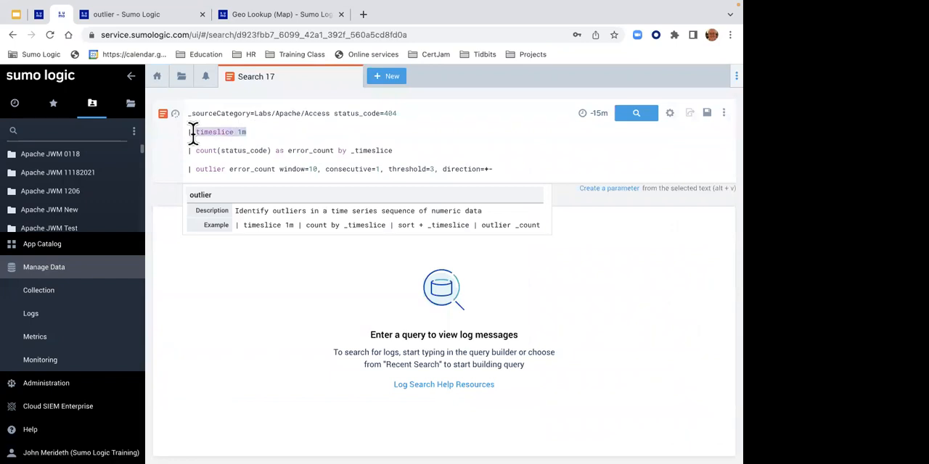
left_click(597, 113)
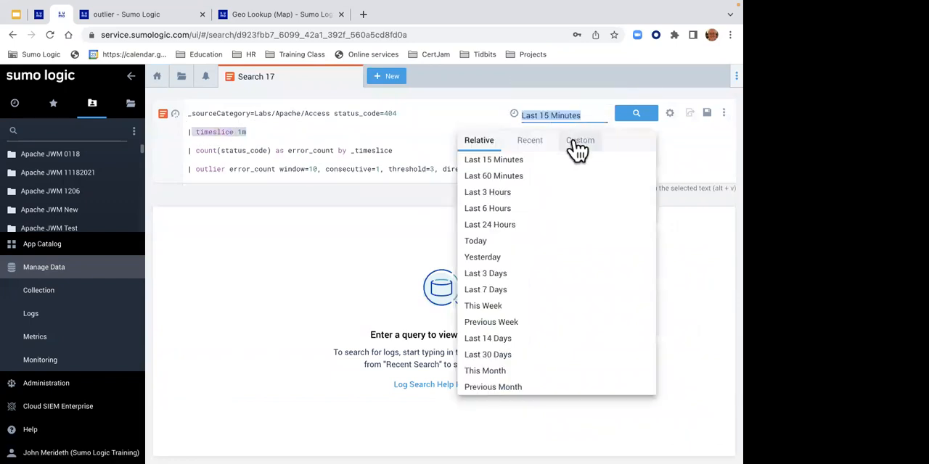
left_click(529, 177)
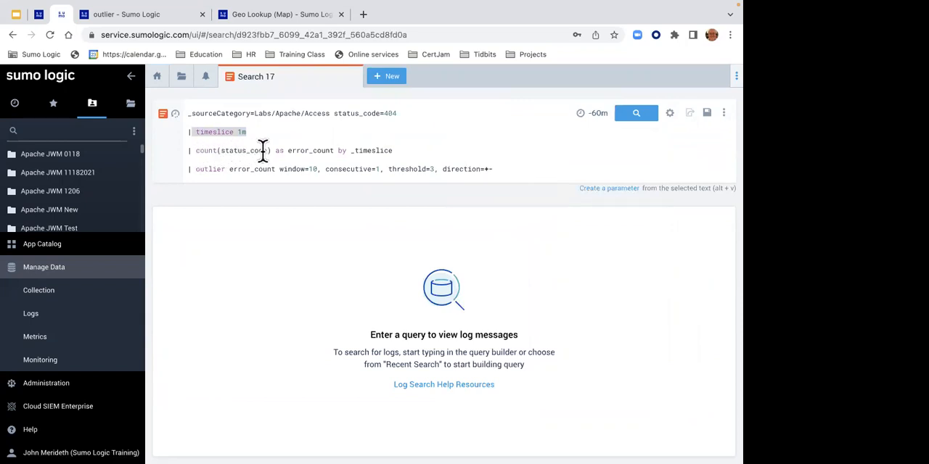
- Comment out the outlier line with // and run the query to count 404 errors per one-minute timeslice
left_click_drag(288, 150, 389, 151)
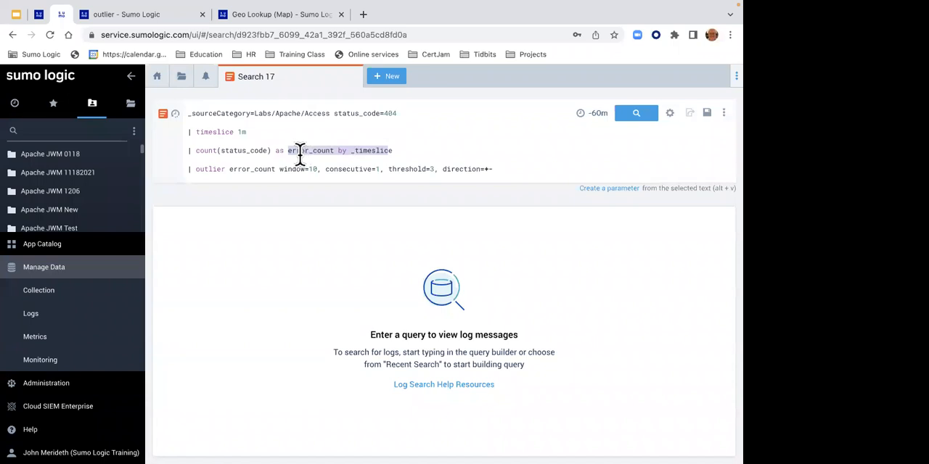
left_click(184, 169)
type("//")
key("Return")
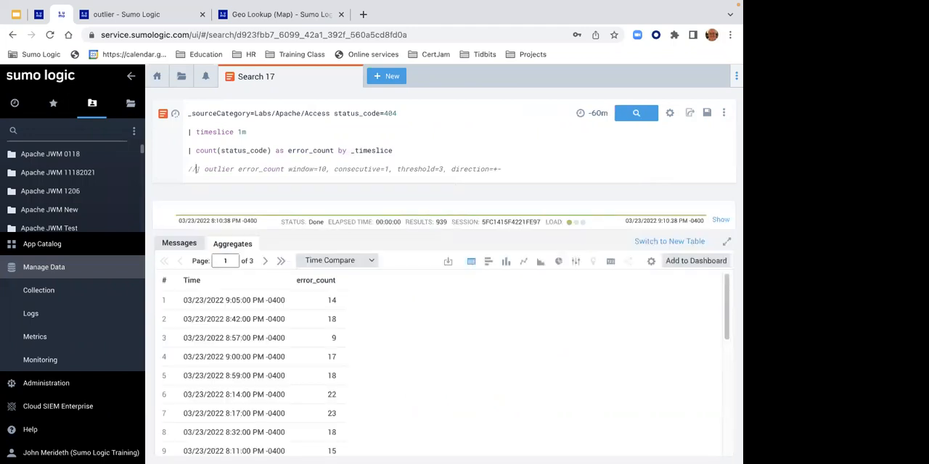
- Restore the outlier line, rerun the query and examine the error_count columns that the operator adds
key("BackSpace")
key("BackSpace")
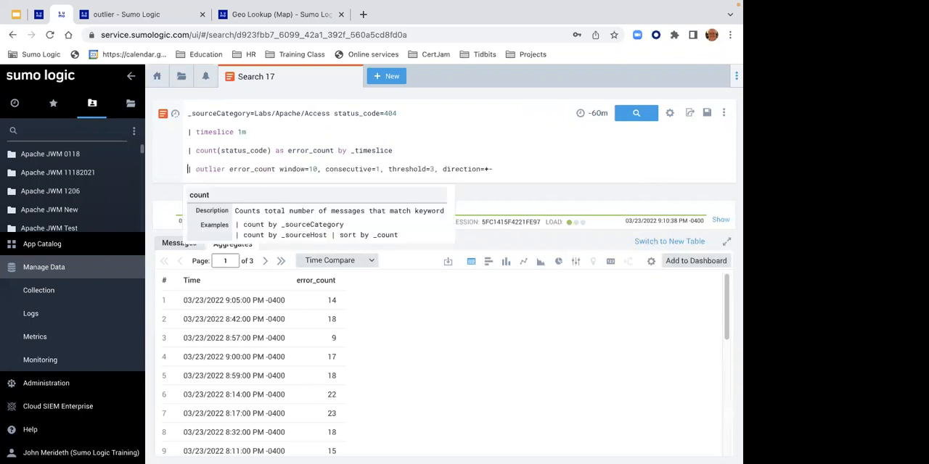
key("Return")
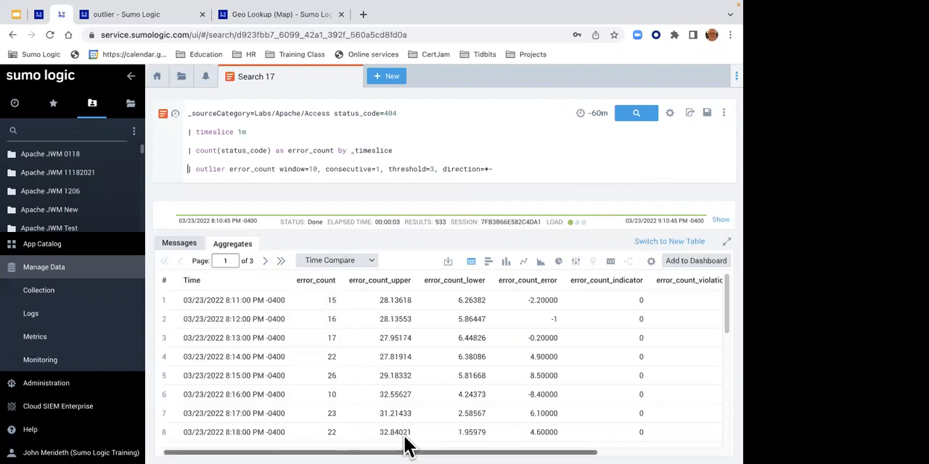
left_click_drag(406, 446, 562, 445)
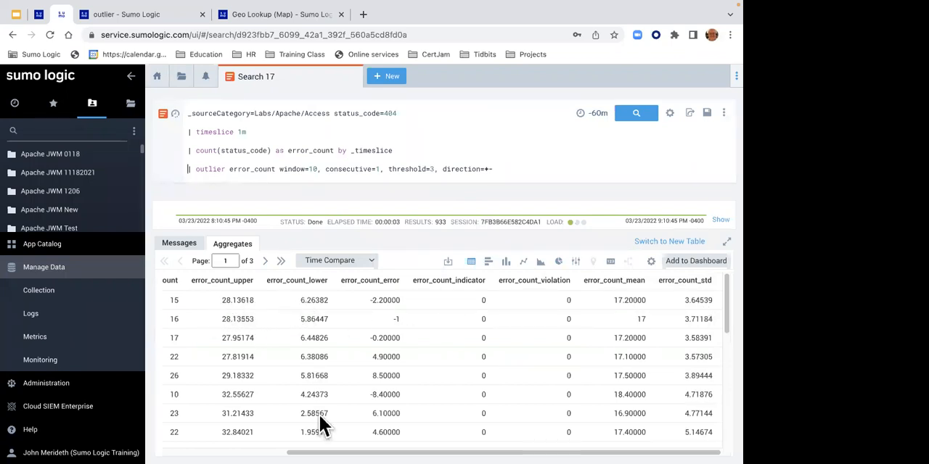
left_click_drag(312, 451, 223, 434)
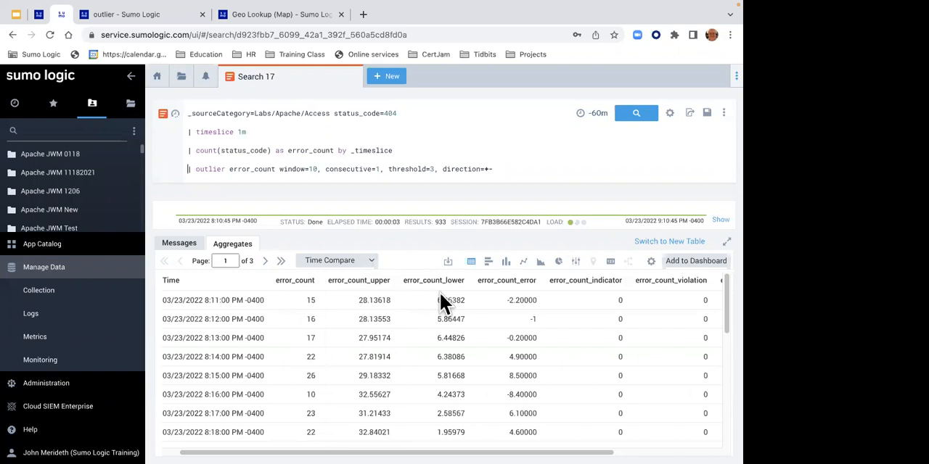
- Plot the outlier results as a line chart and inspect the marked points against the threshold band
left_click(434, 172, "shift")
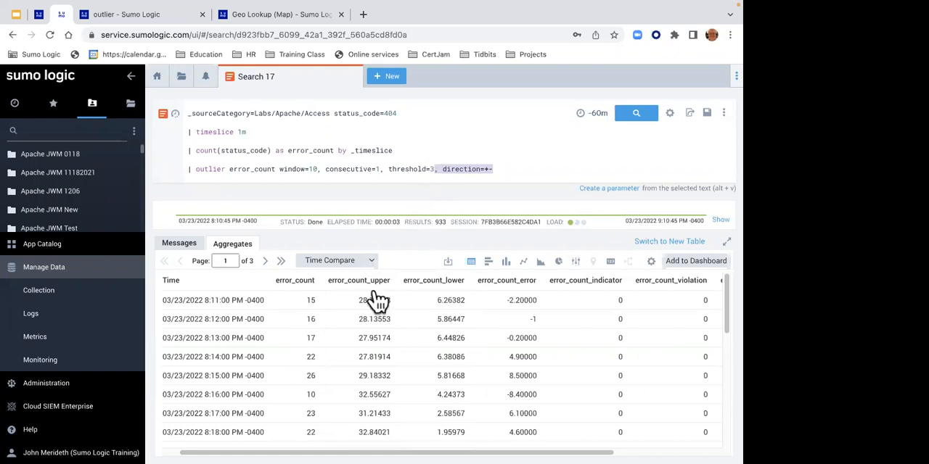
left_click(523, 263)
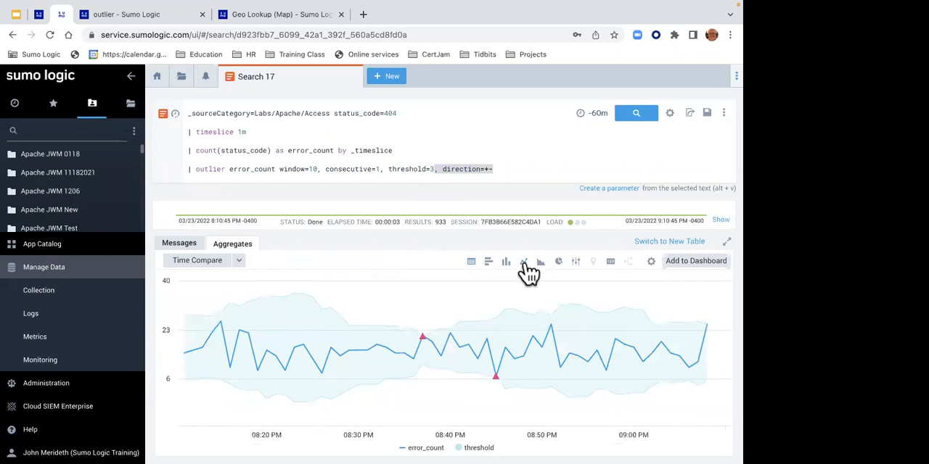
mouse_move(322, 360)
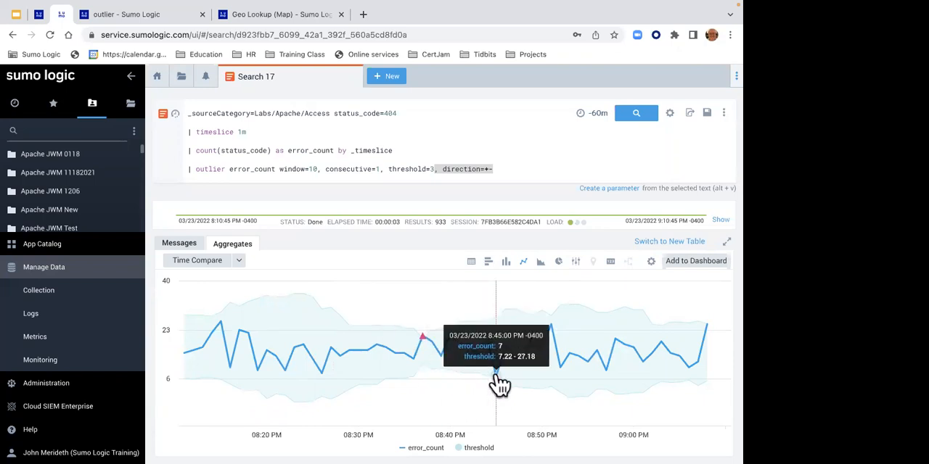
- Examine the indicator and violation columns in the results table through page 2, and switch back to the line chart
left_click(471, 262)
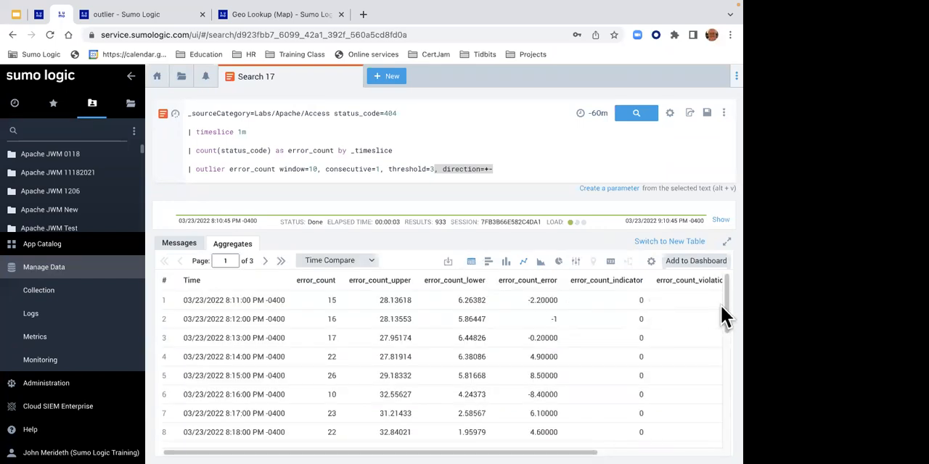
left_click_drag(723, 307, 724, 336)
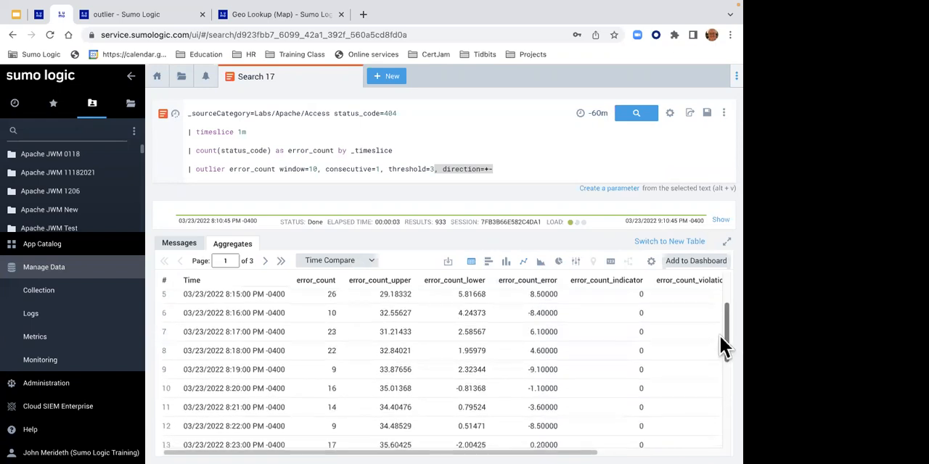
left_click_drag(543, 451, 617, 451)
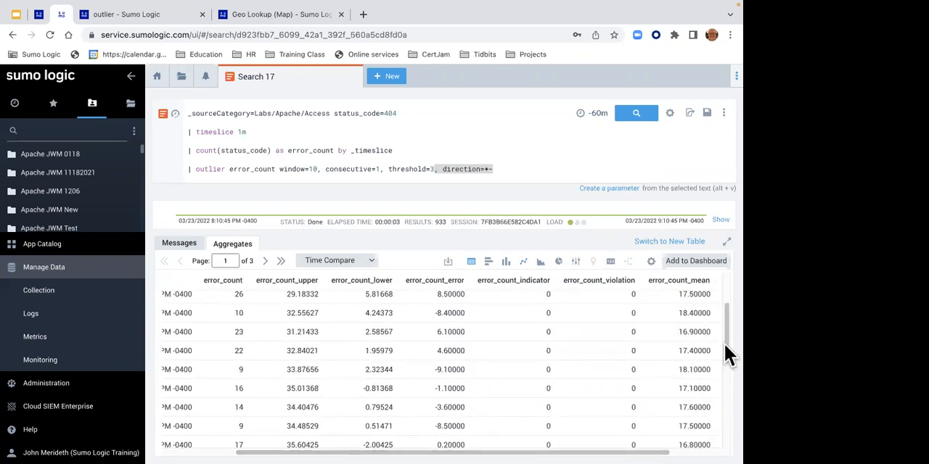
left_click_drag(724, 340, 723, 435)
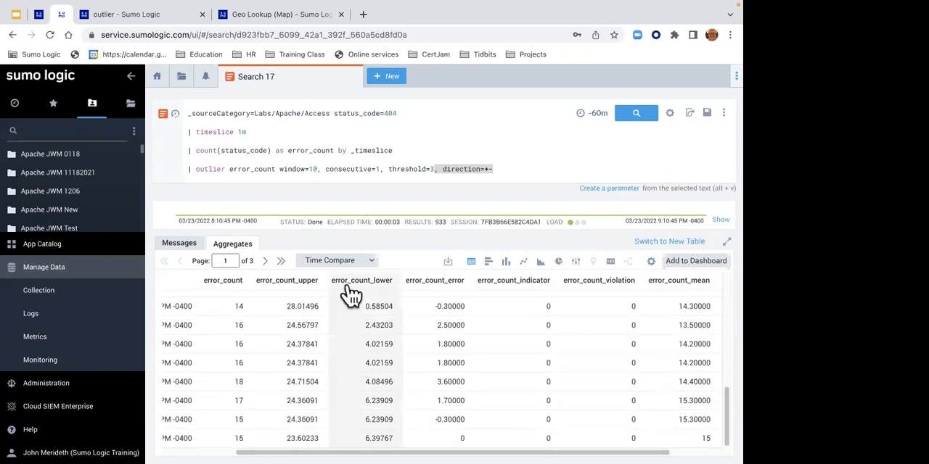
left_click(264, 262)
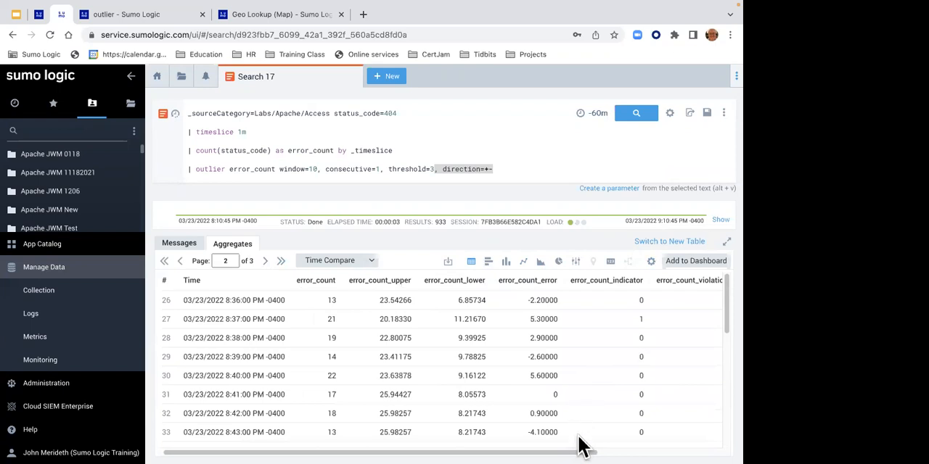
left_click_drag(580, 444, 587, 445)
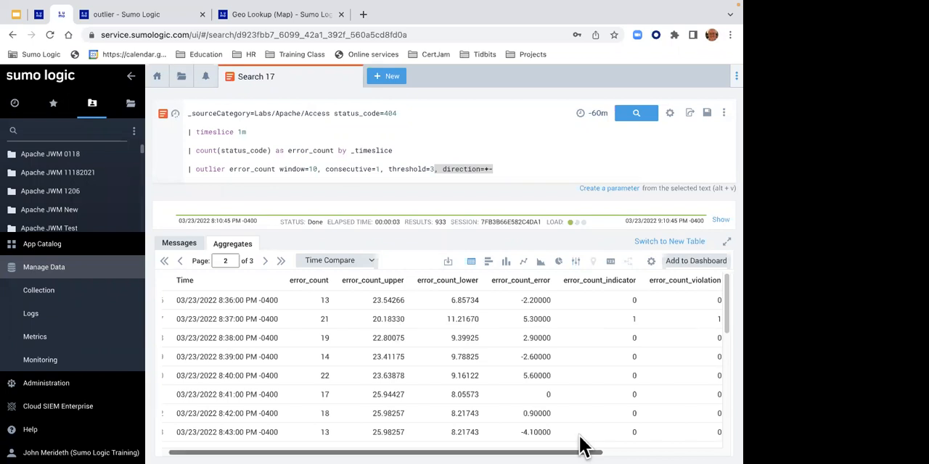
left_click_drag(581, 444, 629, 445)
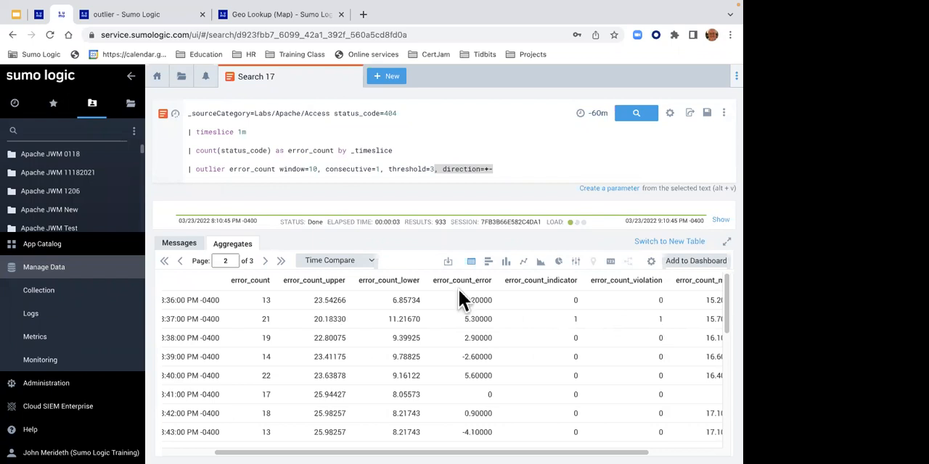
left_click(376, 169)
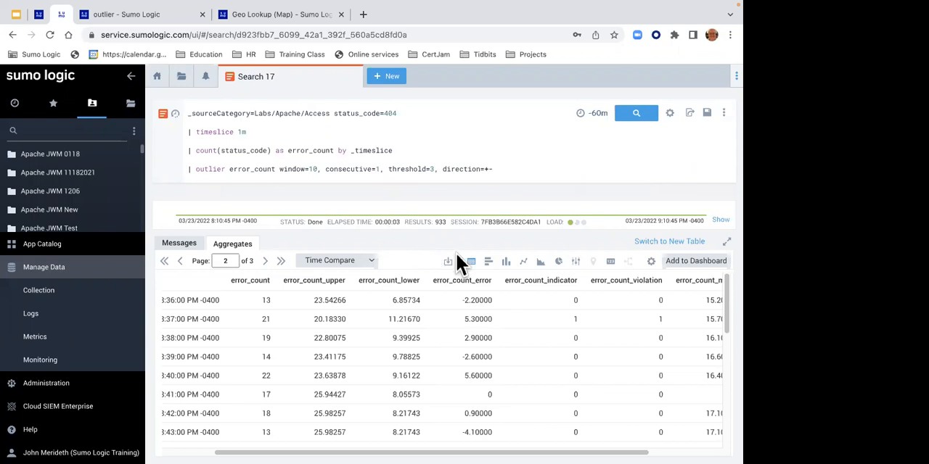
left_click(518, 263)
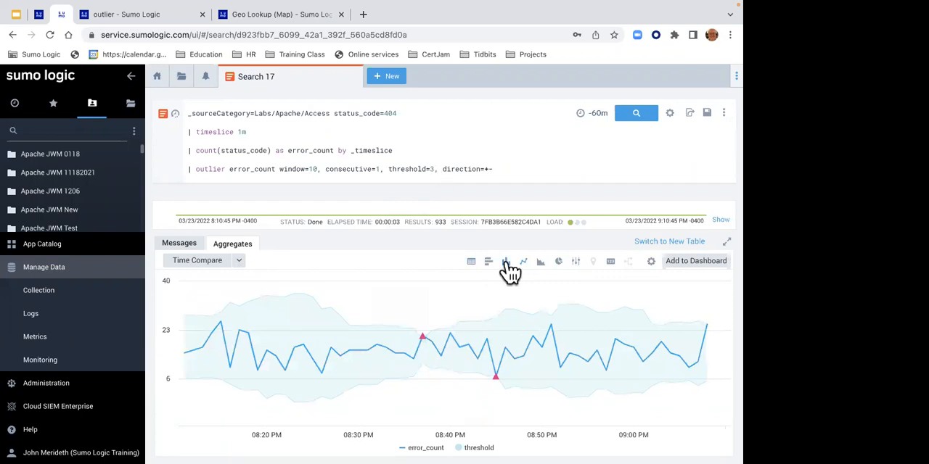
- Set the outlier threshold to 2 and rerun the query on the 404 error counts
key("BackSpace")
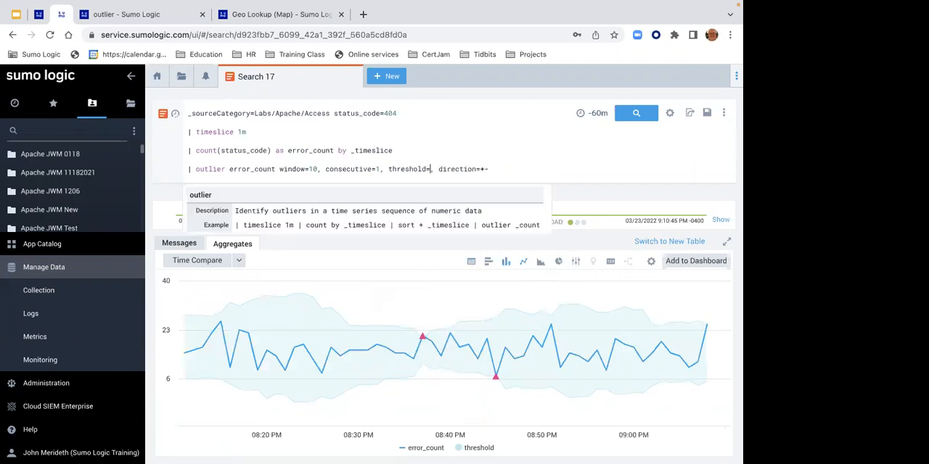
type("2")
key("Return")
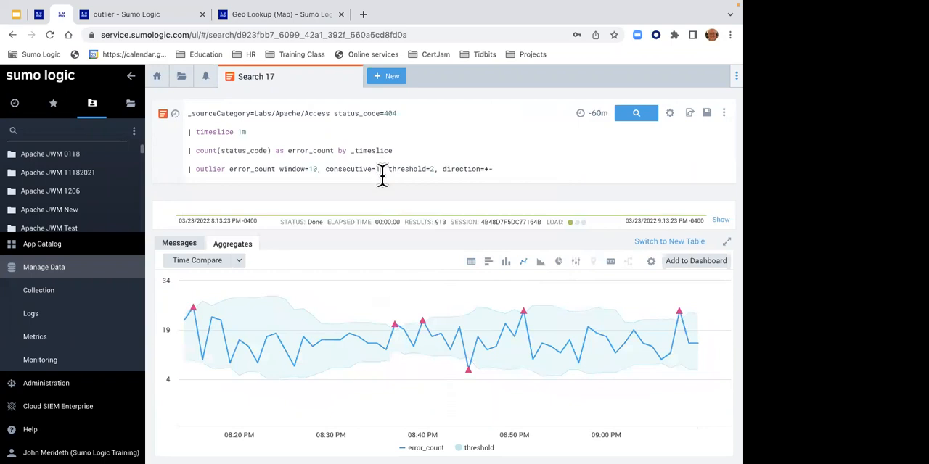
- Set the outlier operator's consecutive parameter to 2, rerun the query and inspect the marked points on the line chart
key("BackSpace")
type("2")
key("Return")
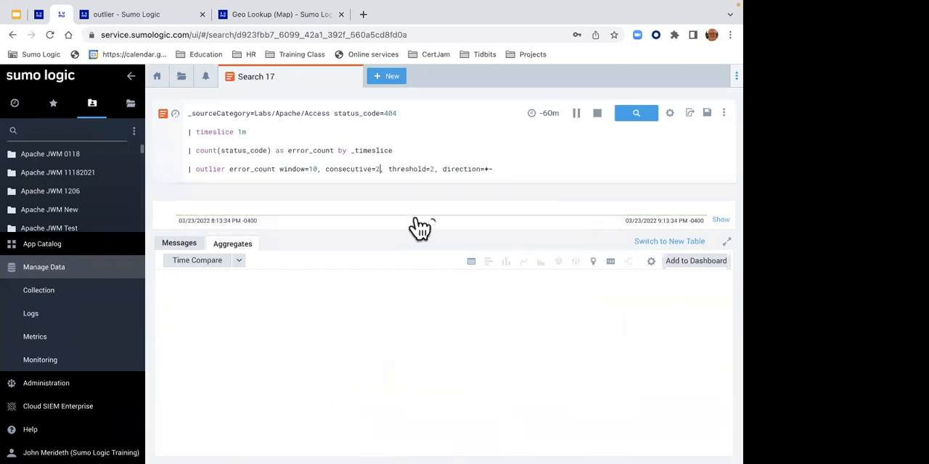
mouse_move(408, 339)
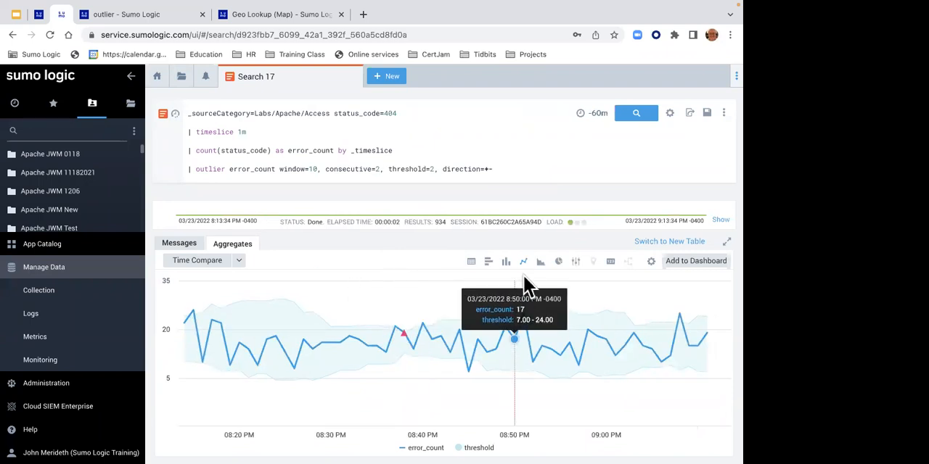
- Examine the error_count_indicator and error_count_violation columns in the results table, and return to the line chart to compare the marked point
left_click(471, 262)
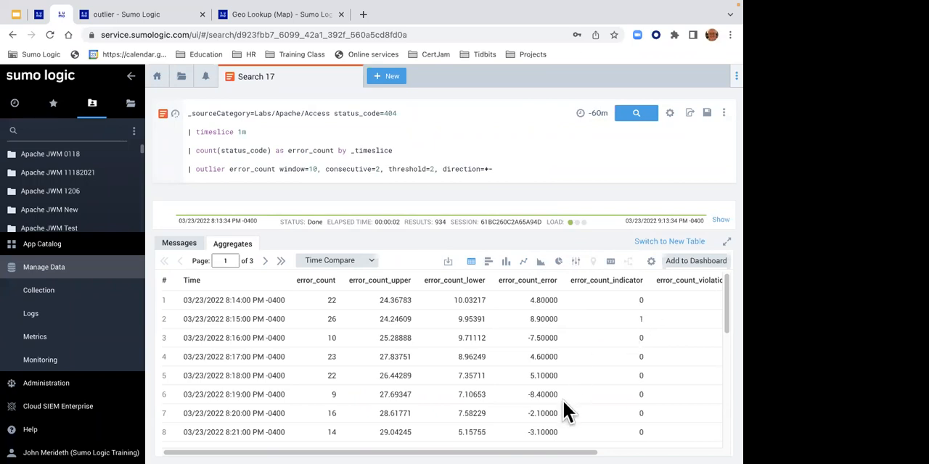
left_click_drag(568, 444, 620, 441)
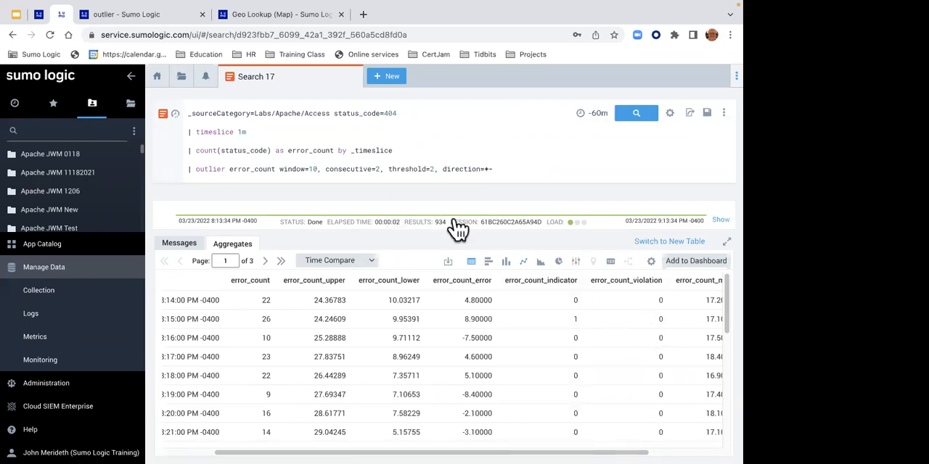
left_click_drag(724, 304, 726, 435)
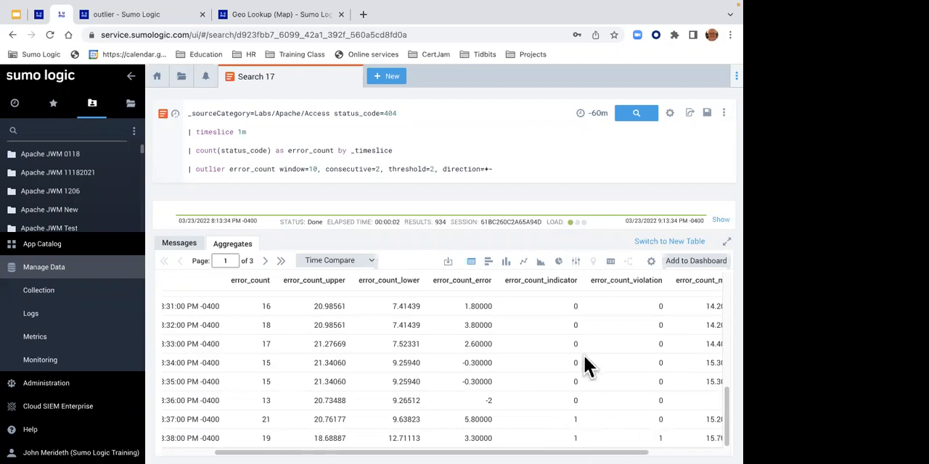
left_click(518, 264)
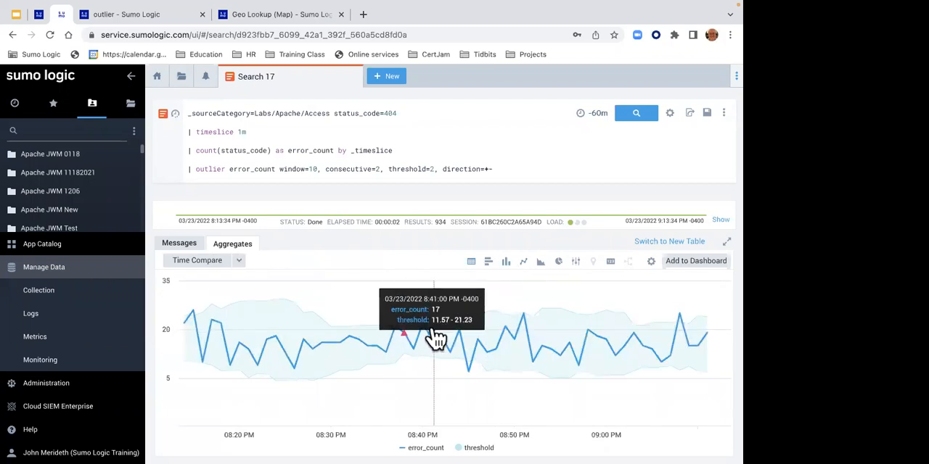
mouse_move(395, 337)
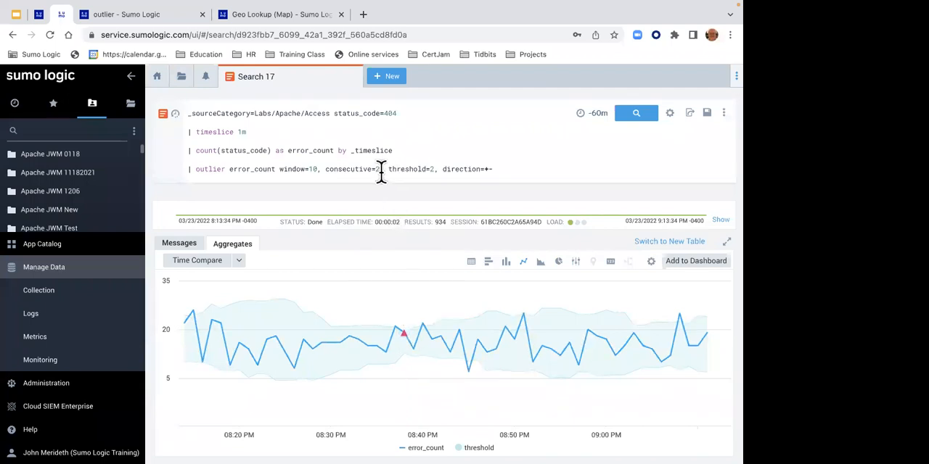
- Set the outlier operator's consecutive parameter back to 1 and rerun the query
key("BackSpace")
type("1")
key("Return")
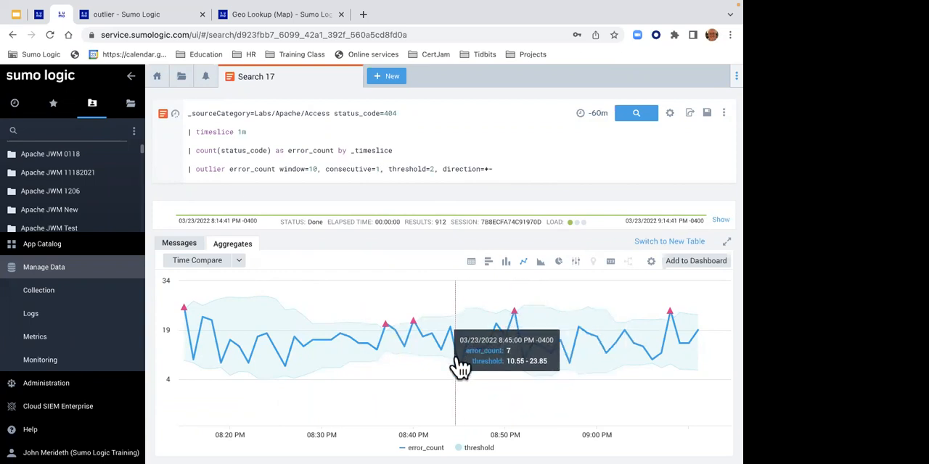
- Run the outlier query with direction=+ and again with direction=- to compare which points get marked
left_click(494, 171)
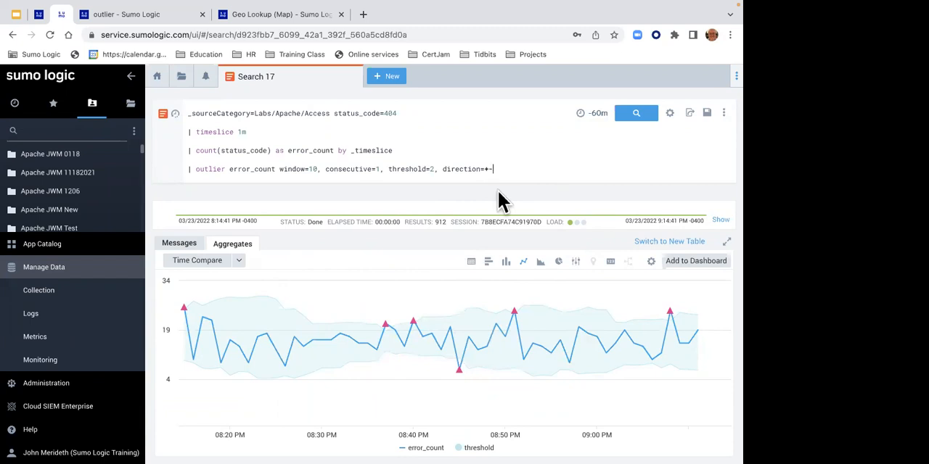
key("BackSpace")
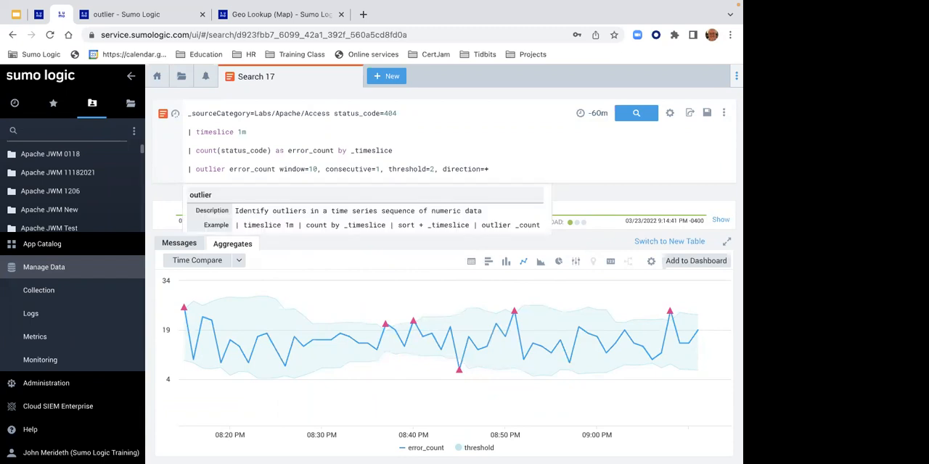
key("Return")
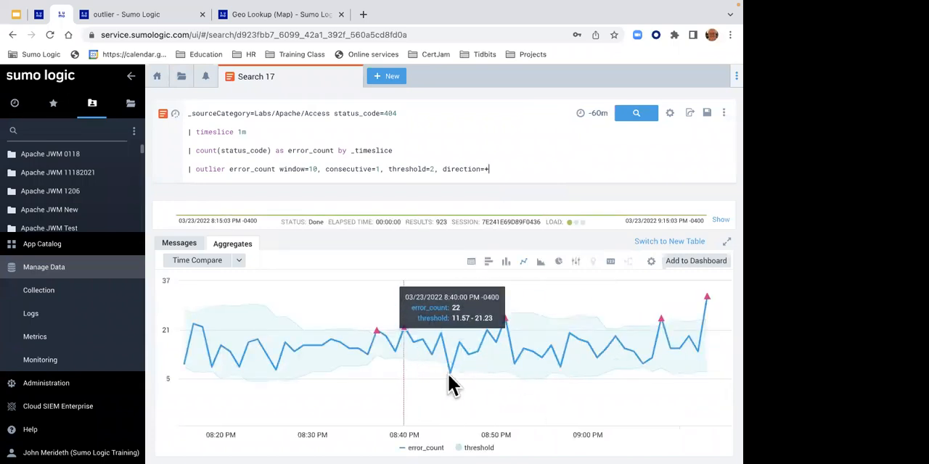
key("BackSpace")
type("-")
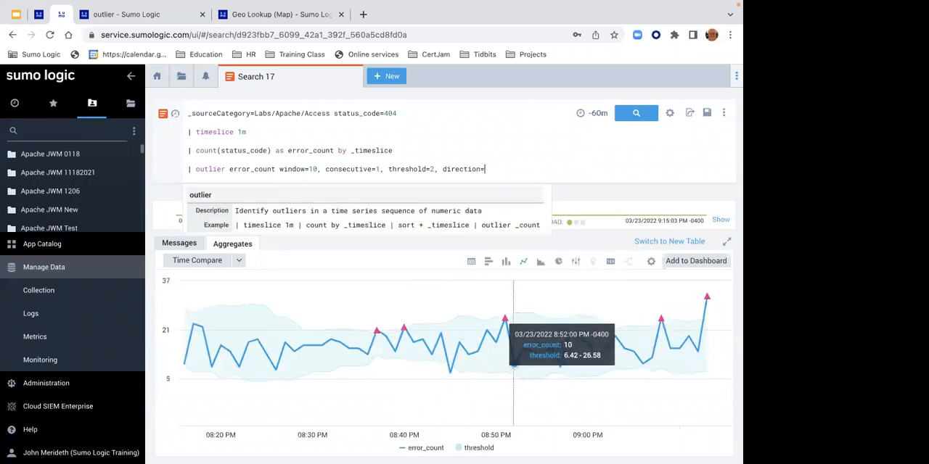
key("Return")
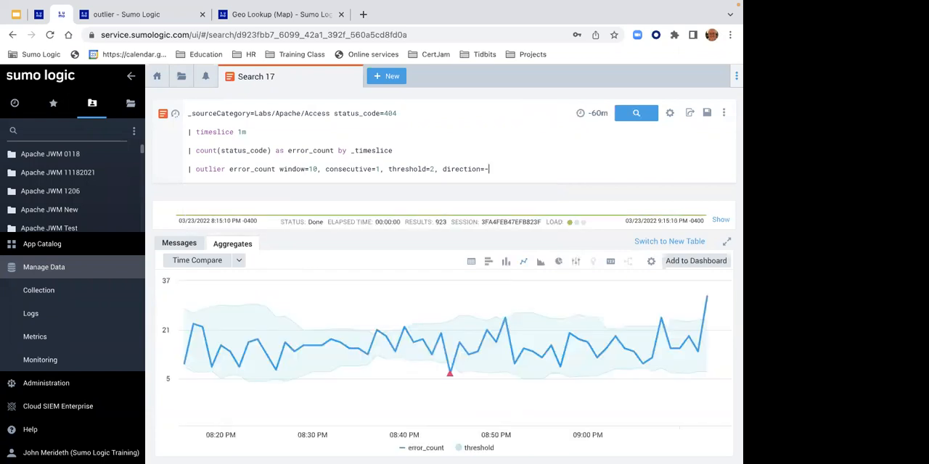
- Restore the outlier direction to +- and rerun the query
key("BackSpace")
type("+-")
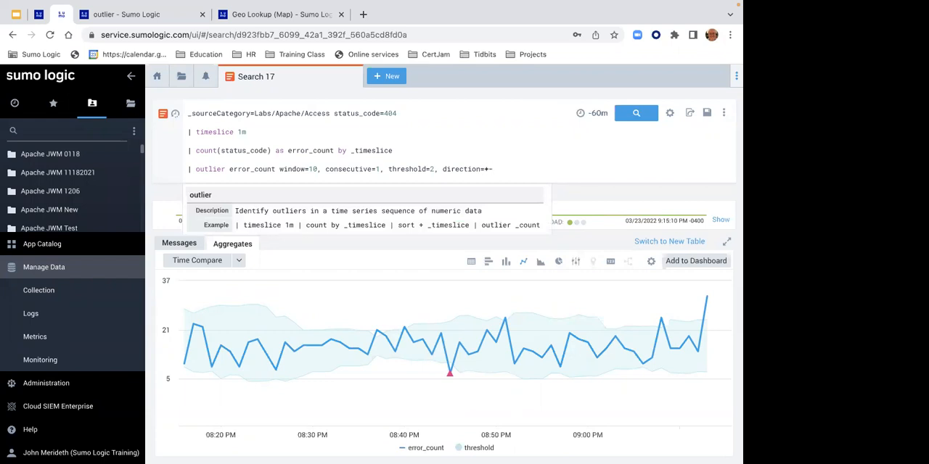
key("Return")
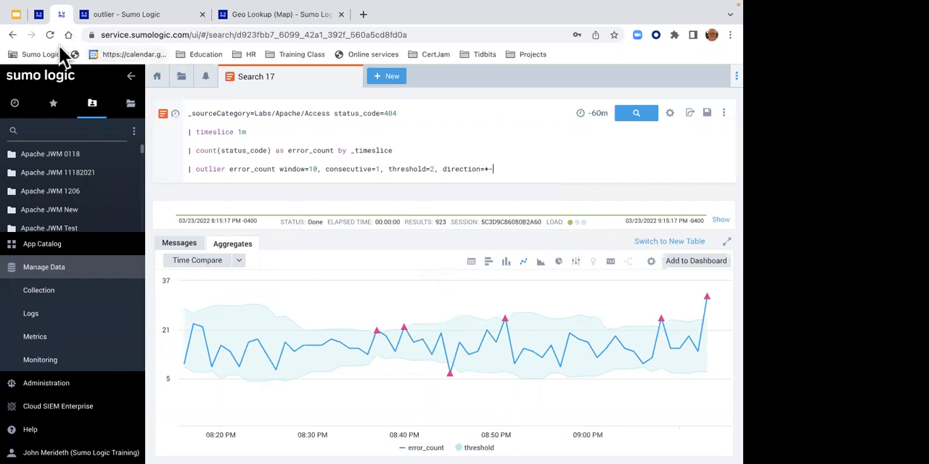
- Return to the lab guide and open Lab 11 - Identify Future Trends
left_click(38, 15)
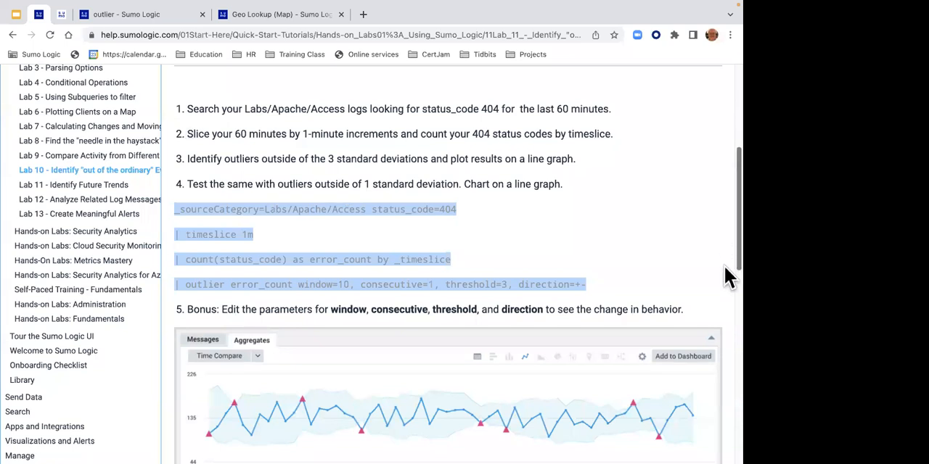
scroll(724, 250, "down", 5)
left_click(637, 261)
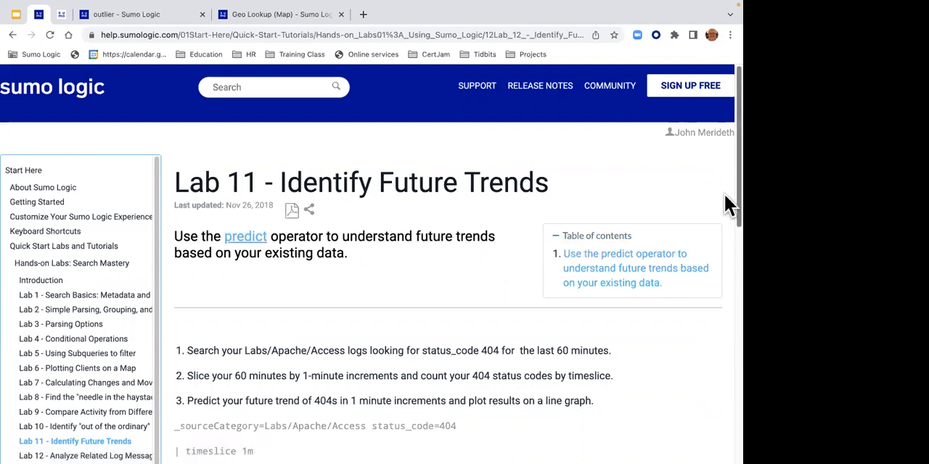
- Copy Lab 11's complete four-line predict query, from _sourceCategory=Labs/Apache/Access through predict error_count by 1m
left_click_drag(723, 193, 724, 264)
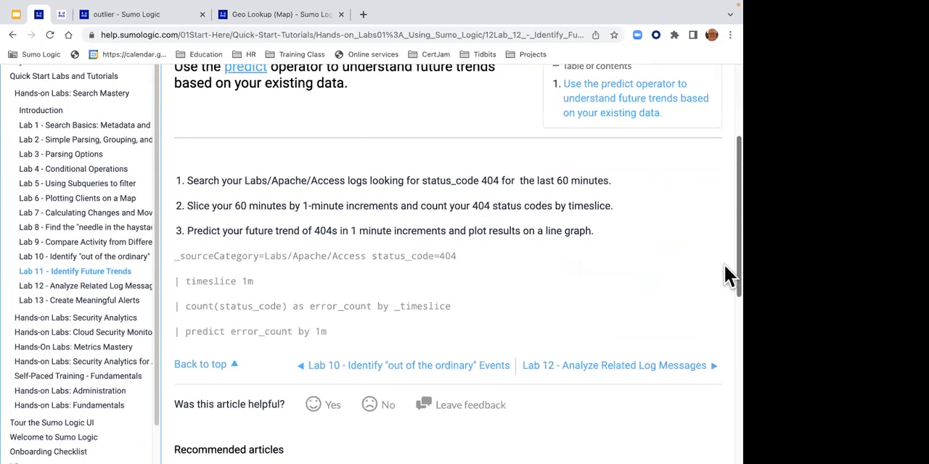
left_click_drag(330, 332, 175, 254)
triple_click(326, 330)
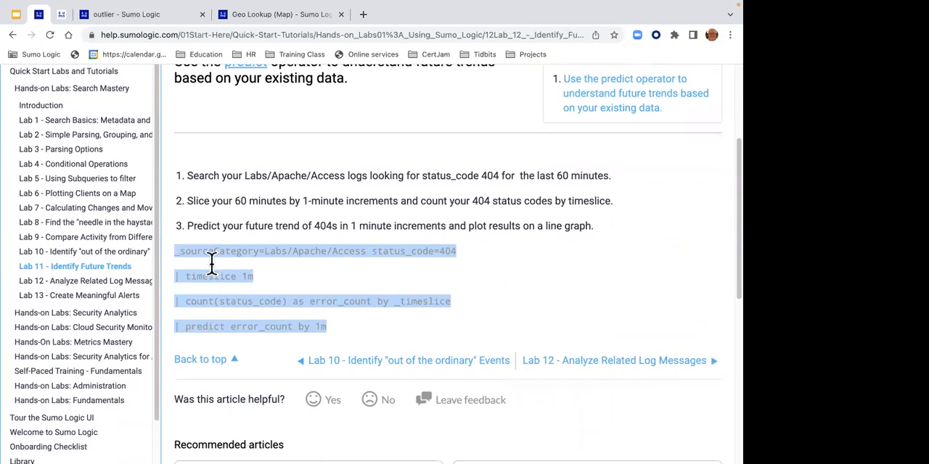
right_click(222, 251)
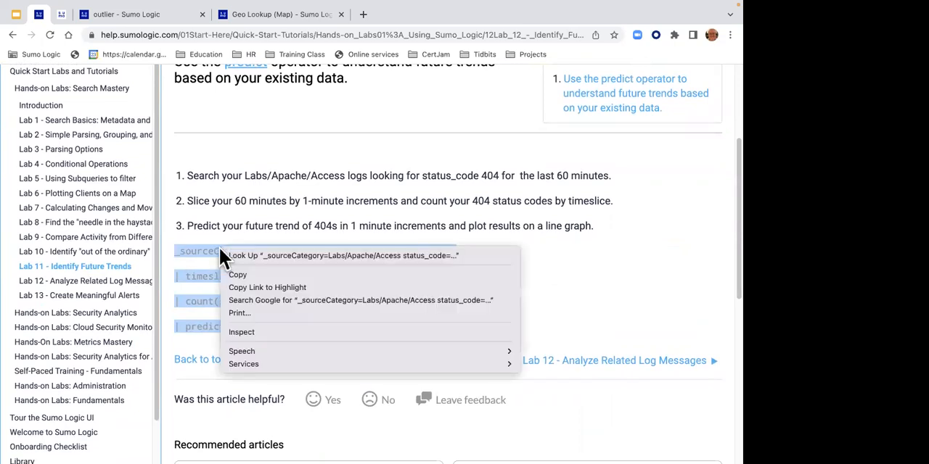
left_click(237, 275)
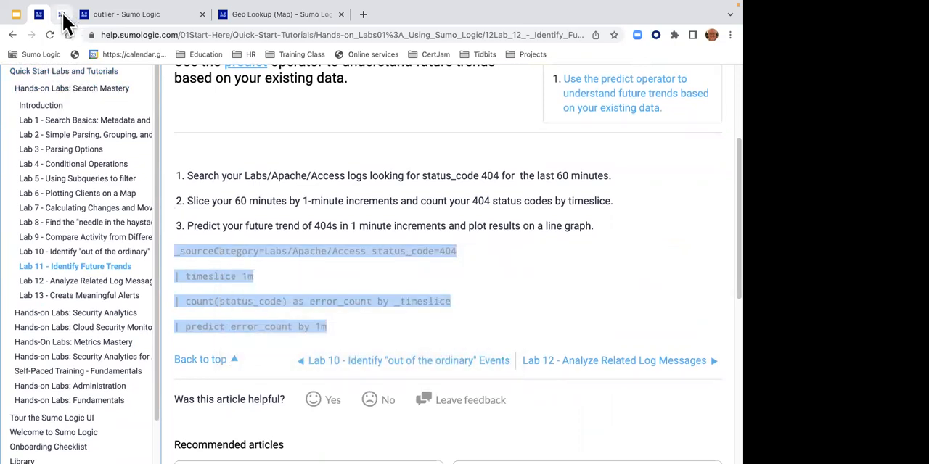
- Switch back to Sumo Logic and paste the copied predict query into a new log search
left_click(62, 15)
left_click(393, 76)
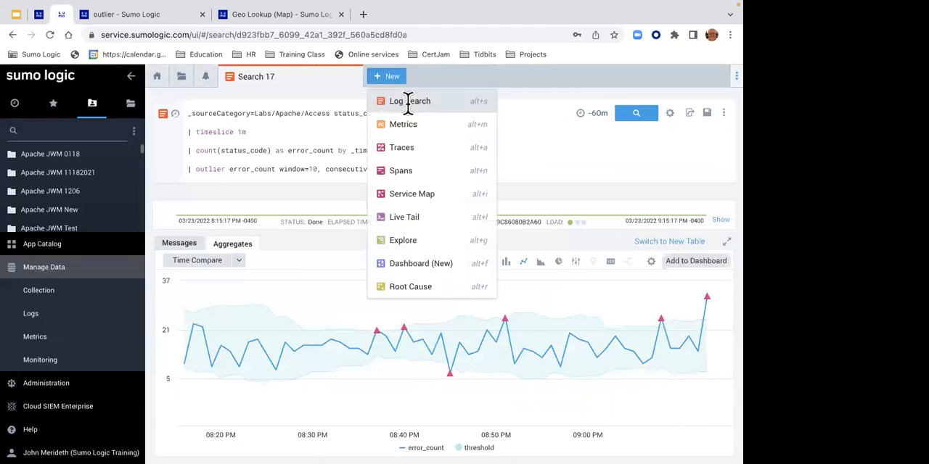
left_click(409, 102)
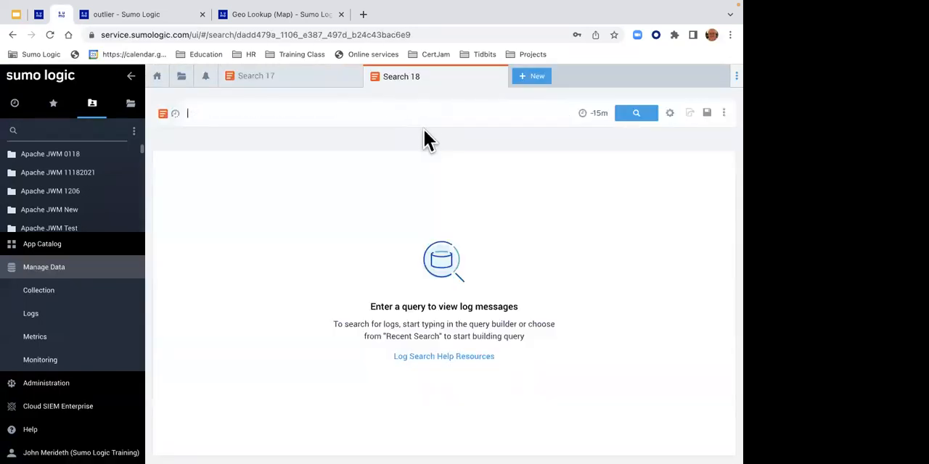
key("super+v")
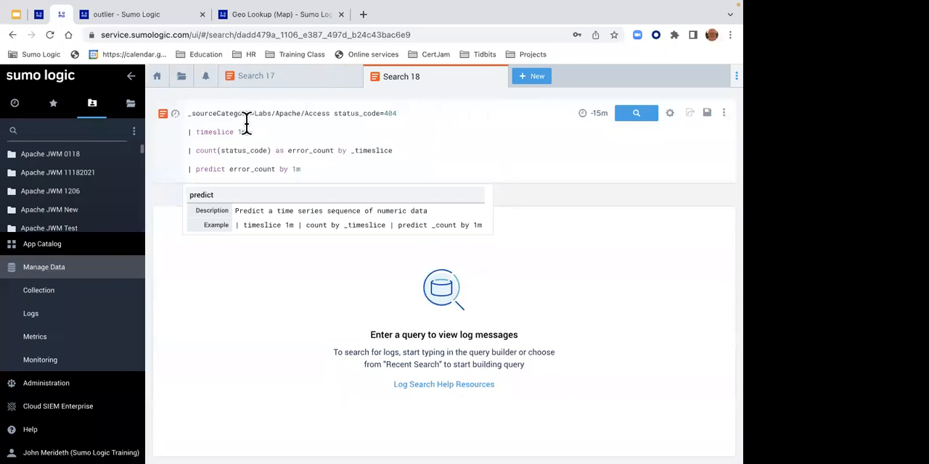
- Set the search's time range to Last 60 Minutes and run the predict query
left_click_drag(258, 114, 393, 118)
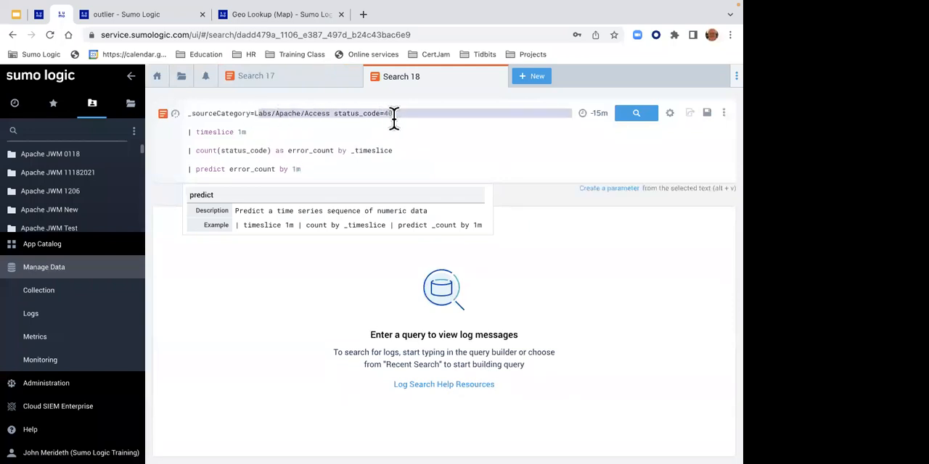
left_click(601, 114)
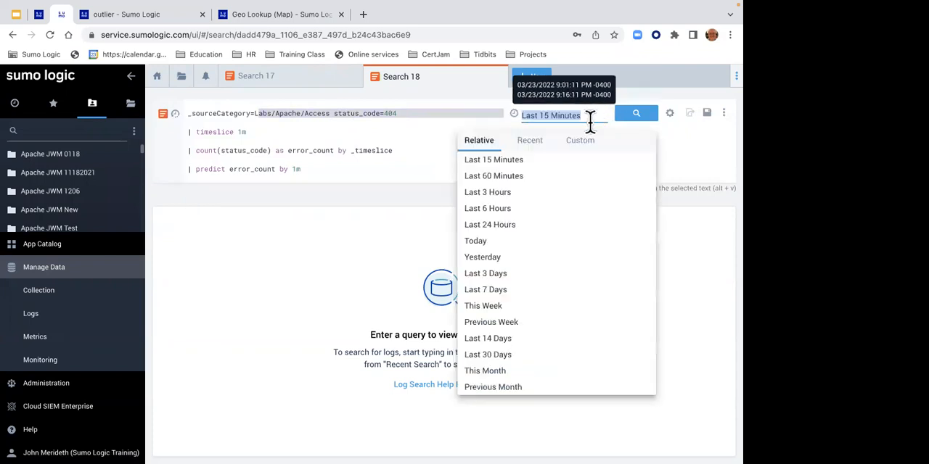
left_click(543, 177)
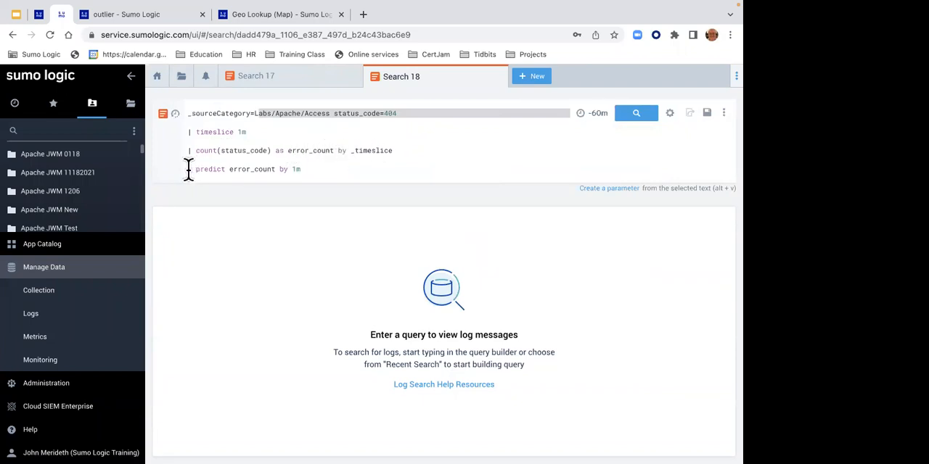
left_click(622, 116)
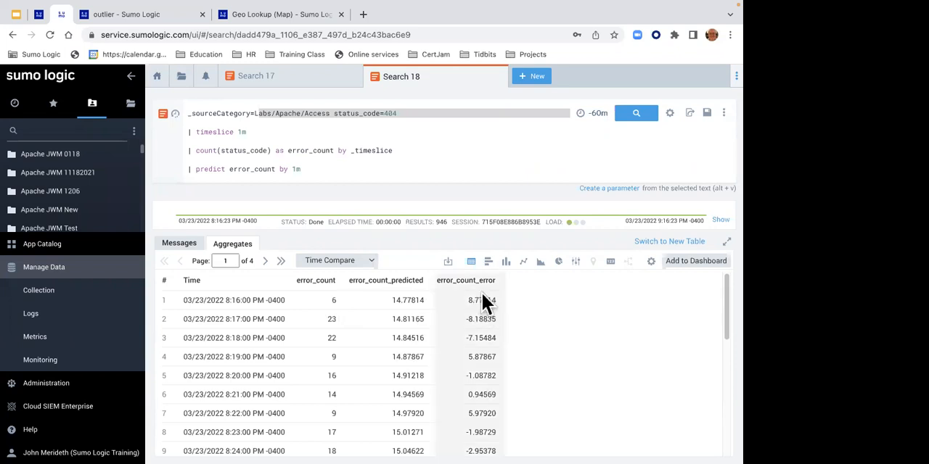
- Plot the predict results as a line chart and inspect the error_count and error_count_predicted lines against the query
left_click(523, 261)
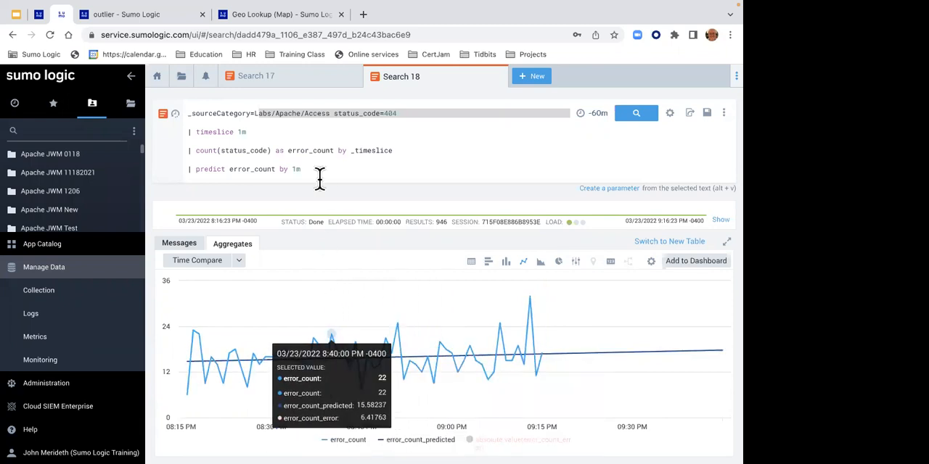
left_click_drag(261, 117, 412, 122)
left_click_drag(287, 118, 455, 120)
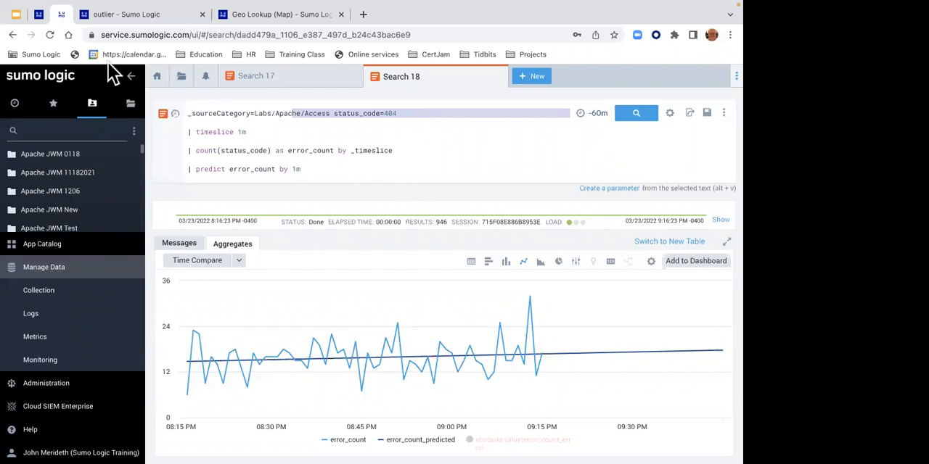
- Open Lab 12 - Analyze Related Log Messages in the lab guide and read through to its example transaction query
left_click(38, 13)
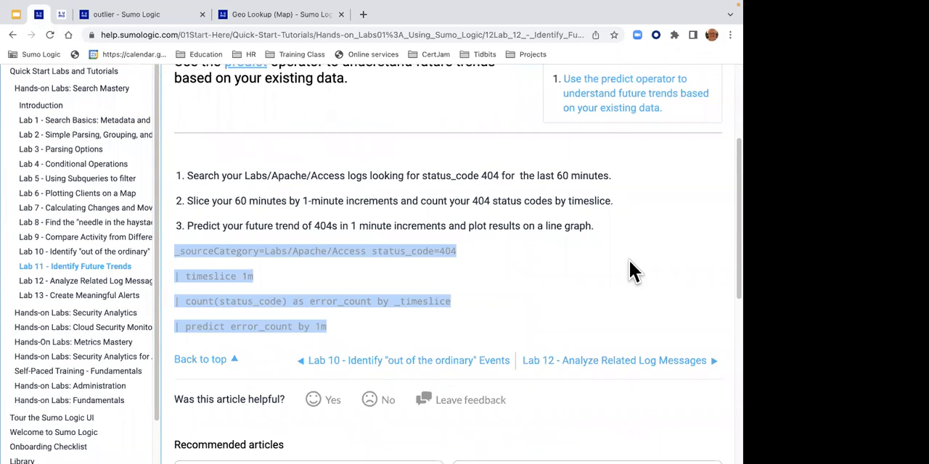
left_click(608, 362)
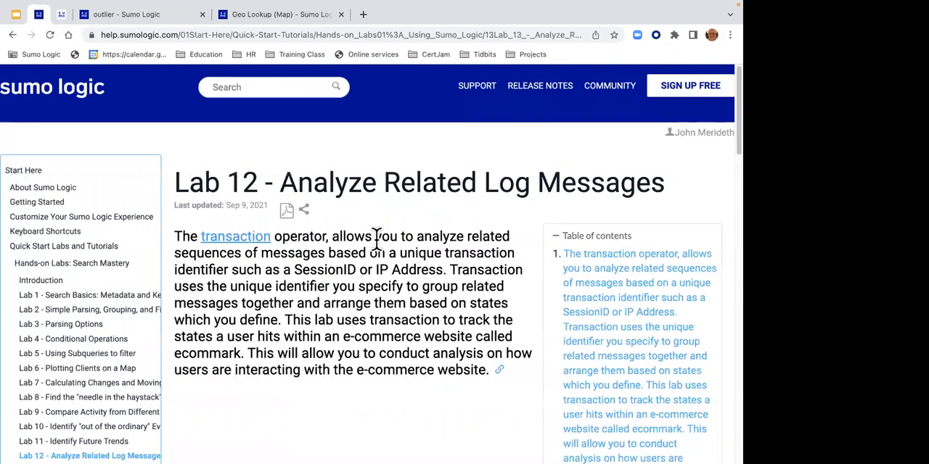
left_click_drag(724, 130, 724, 251)
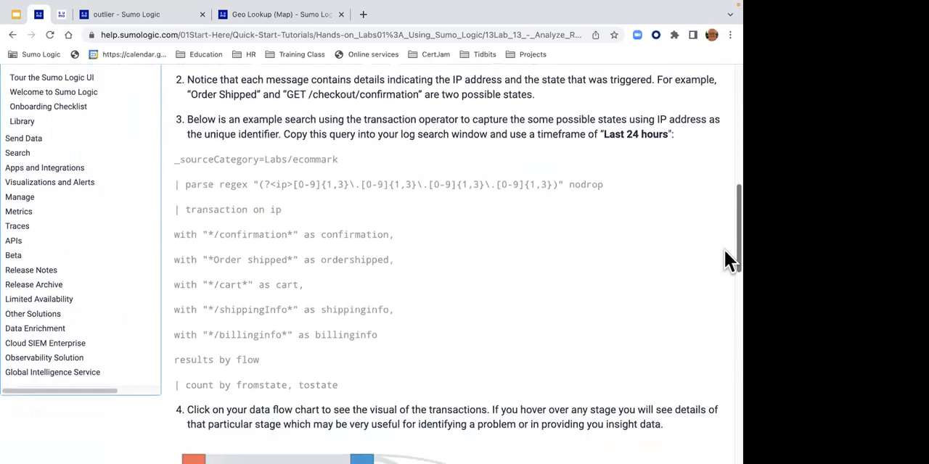
- Copy the full example transaction query, from _sourceCategory=Labs/ecommark through count by fromstate, tostate, from the lab guide
left_click_drag(172, 155, 340, 392)
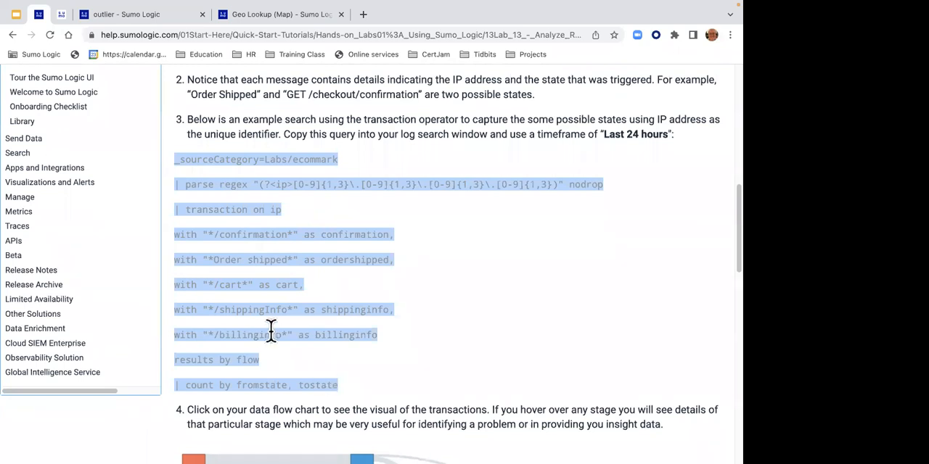
left_click(270, 235)
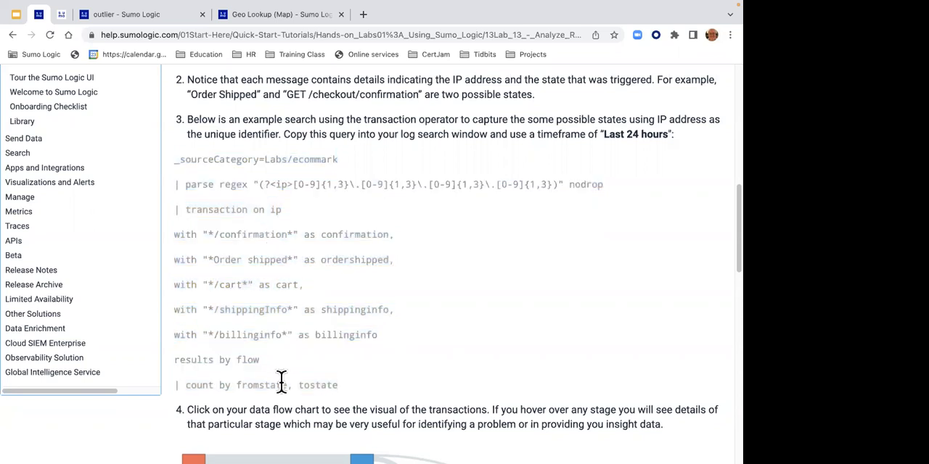
left_click_drag(341, 387, 176, 159)
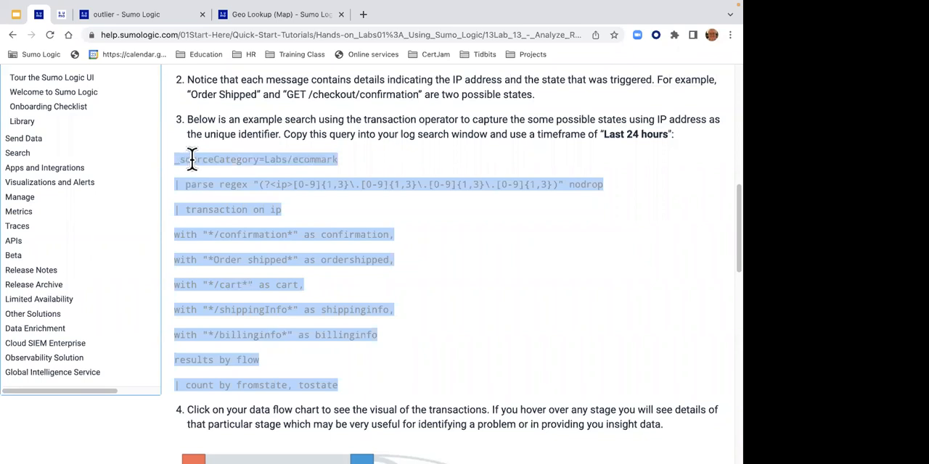
right_click(190, 160)
left_click(196, 181)
- Switch back to Sumo Logic and paste the copied transaction query into a new log search
left_click(61, 15)
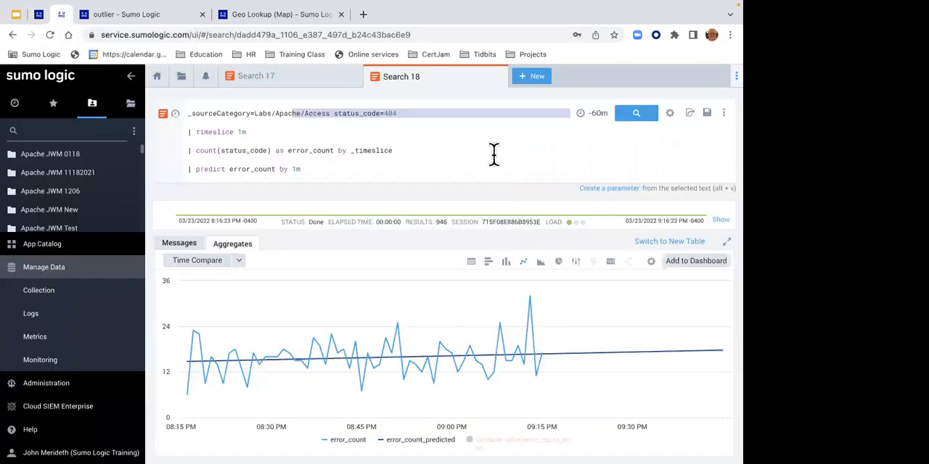
left_click(544, 81)
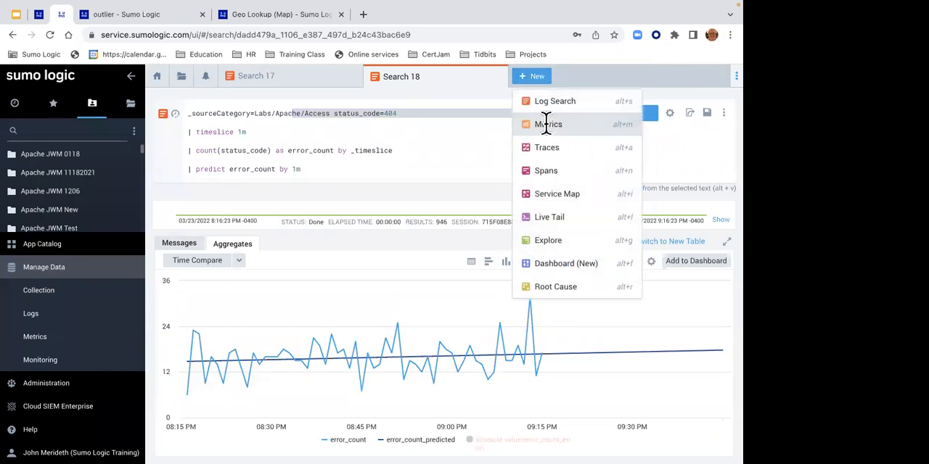
left_click(548, 109)
left_click(548, 109)
key("ctrl+v")
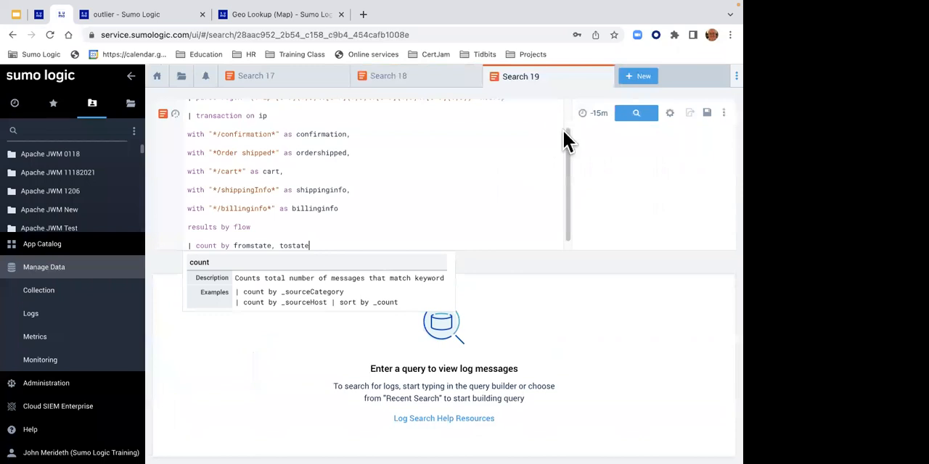
- Set the search's time range to Last 24 Hours and run the transaction query
left_click(599, 110)
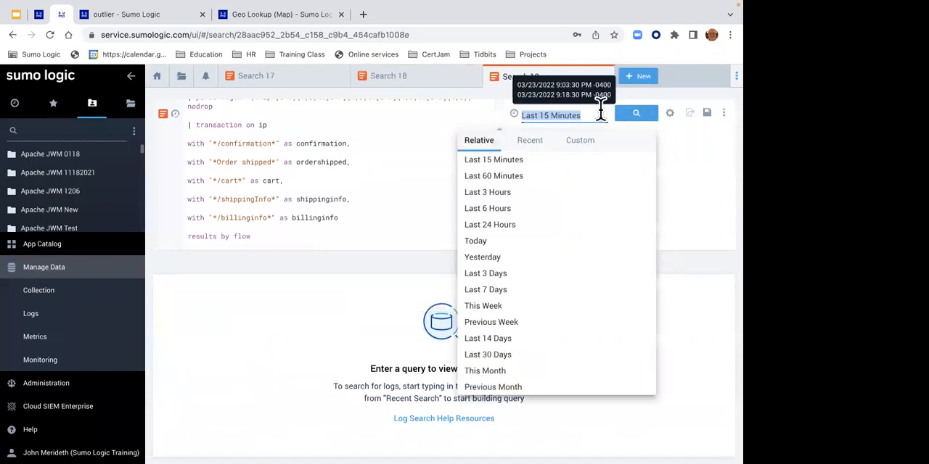
left_click(546, 193)
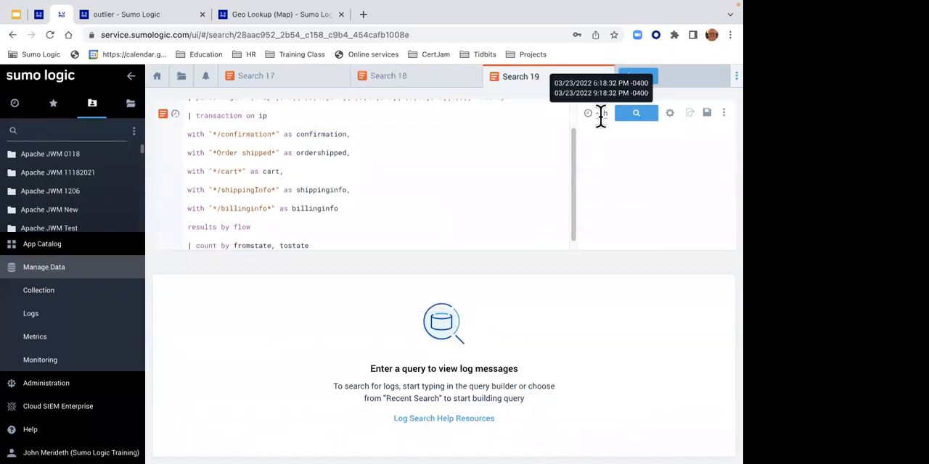
left_click(600, 114)
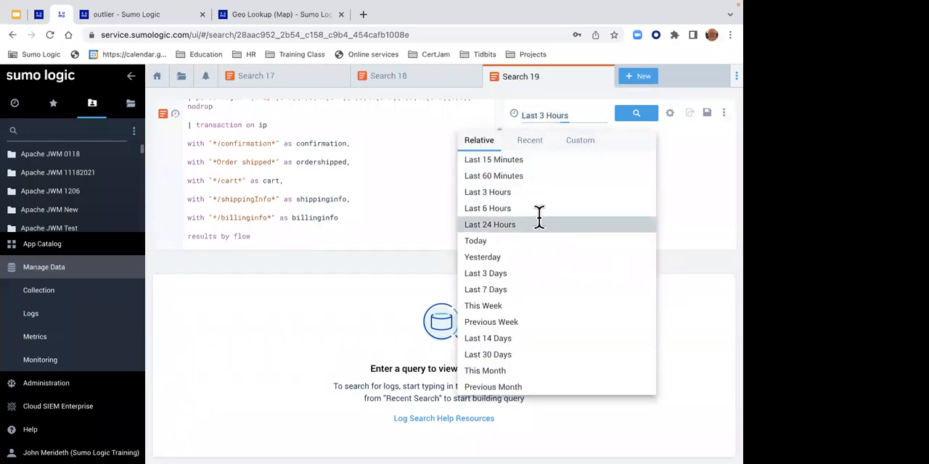
left_click(542, 226)
left_click(623, 116)
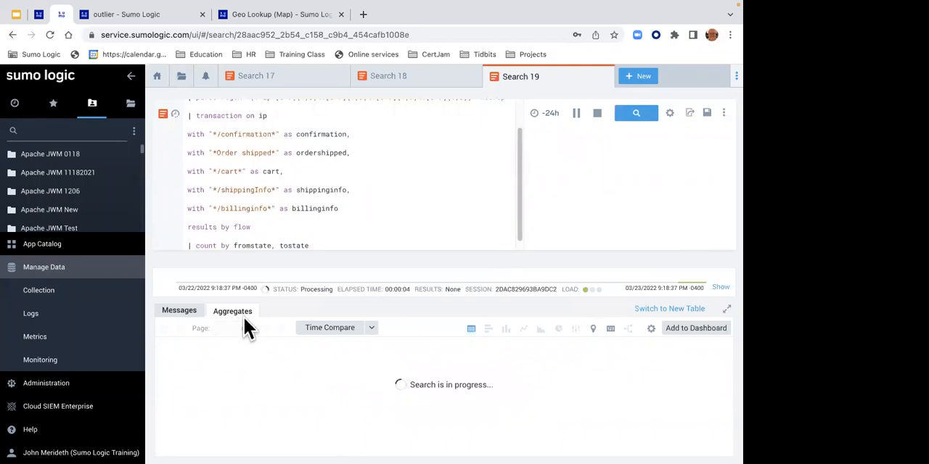
- Review the matching messages and display the aggregate results as a transaction flow chart, inspecting the cart stage's details
left_click(188, 313)
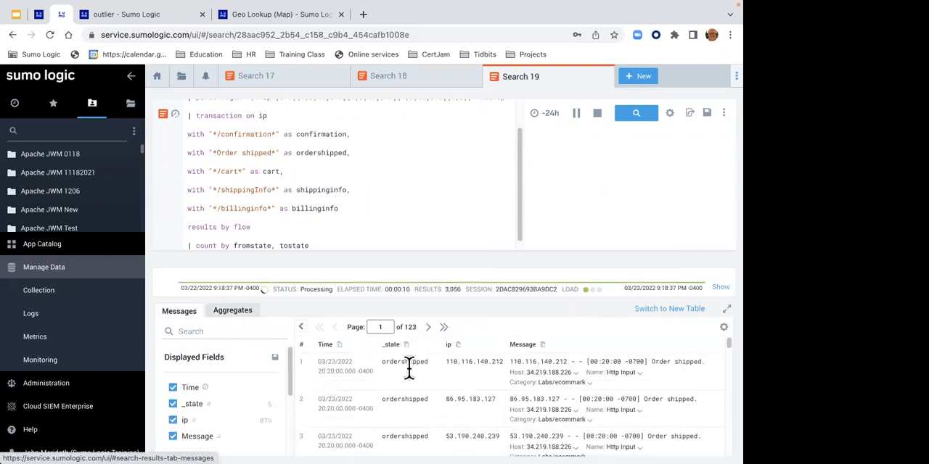
left_click(234, 312)
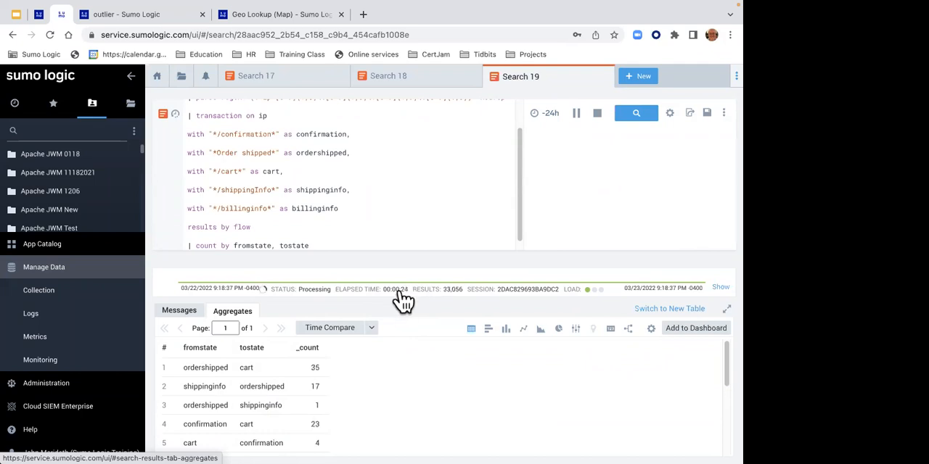
left_click(631, 330)
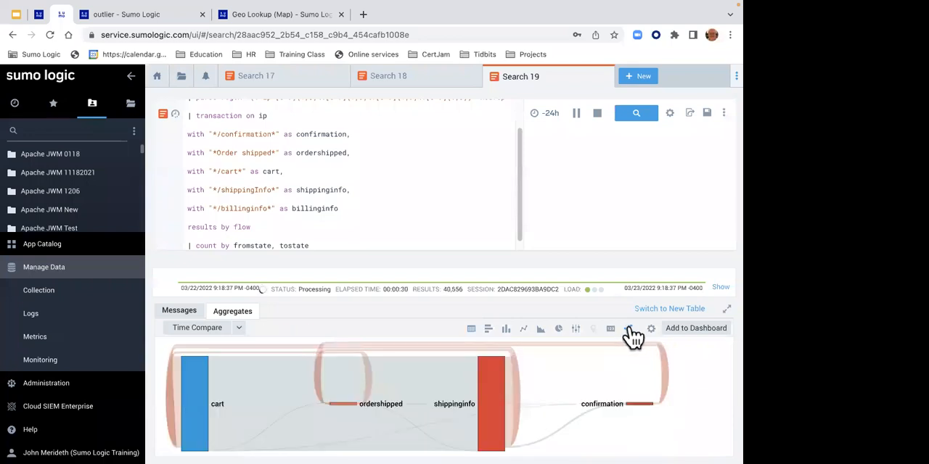
mouse_move(187, 394)
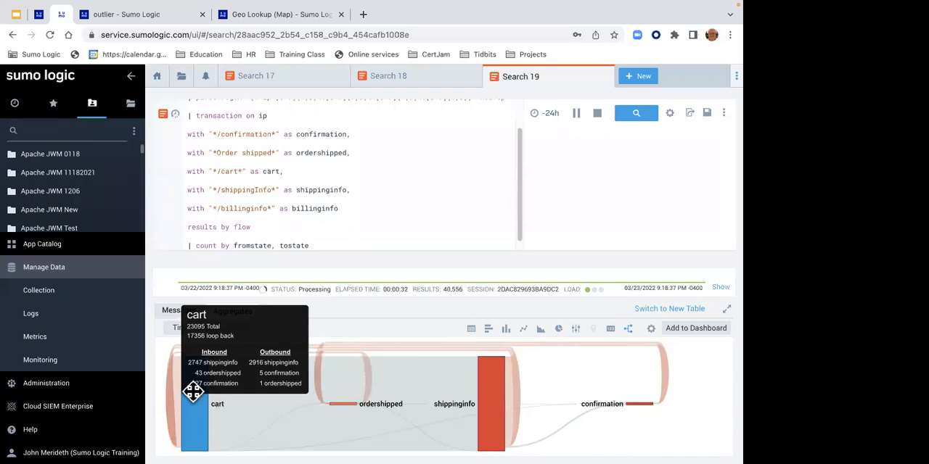
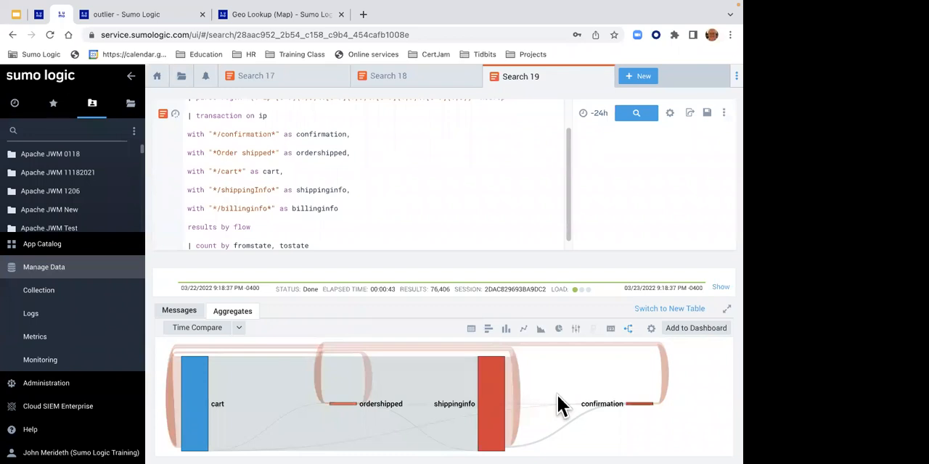
- Open a new Service Map and show the details of the-coffee-bar service
mouse_move(439, 400)
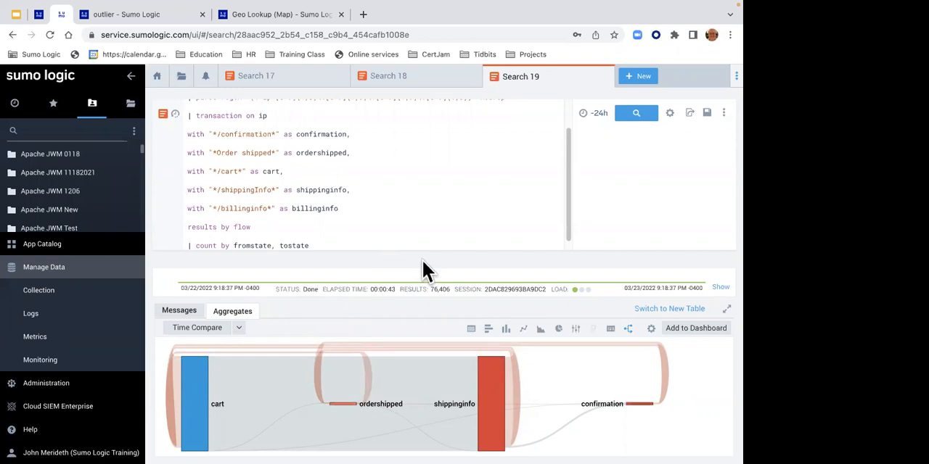
left_click(641, 77)
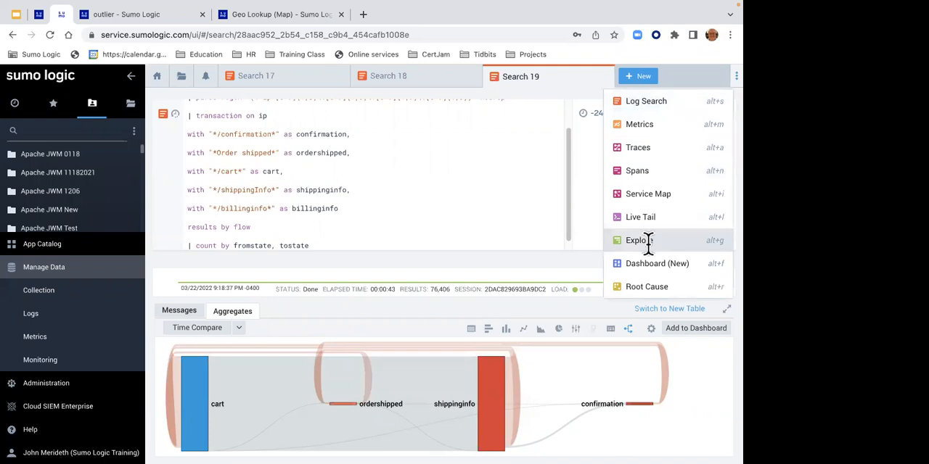
left_click(625, 198)
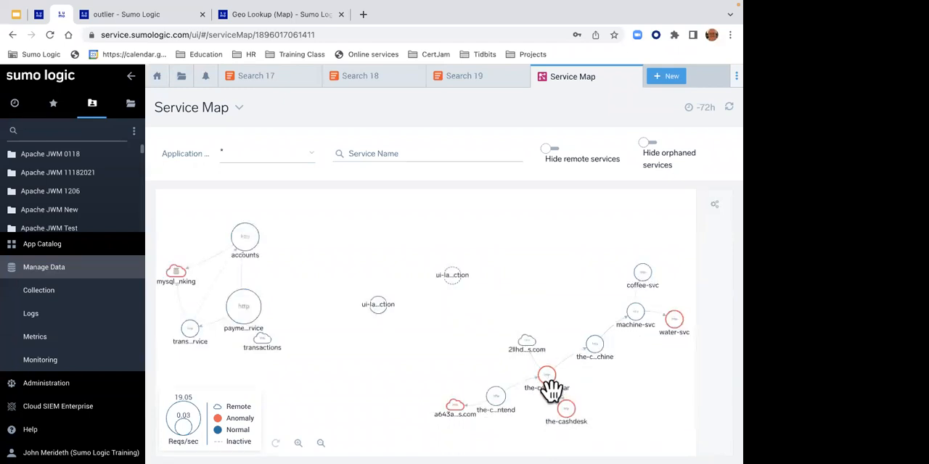
mouse_move(551, 388)
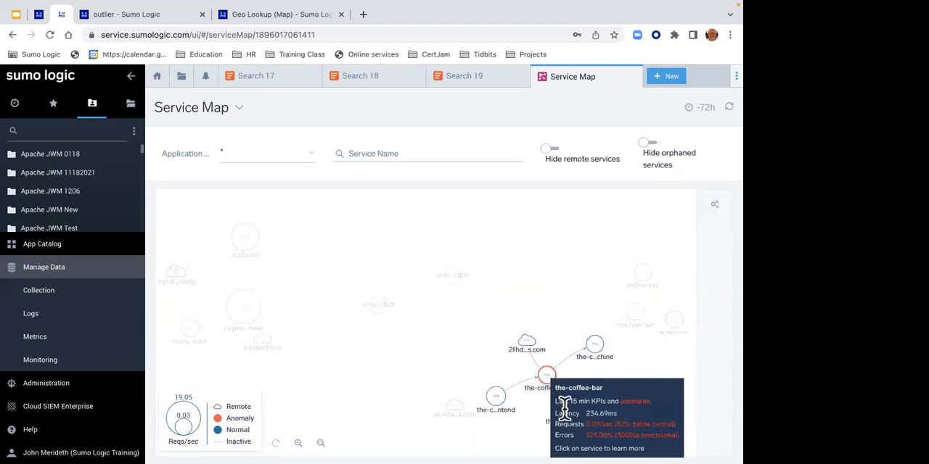
left_click(545, 378)
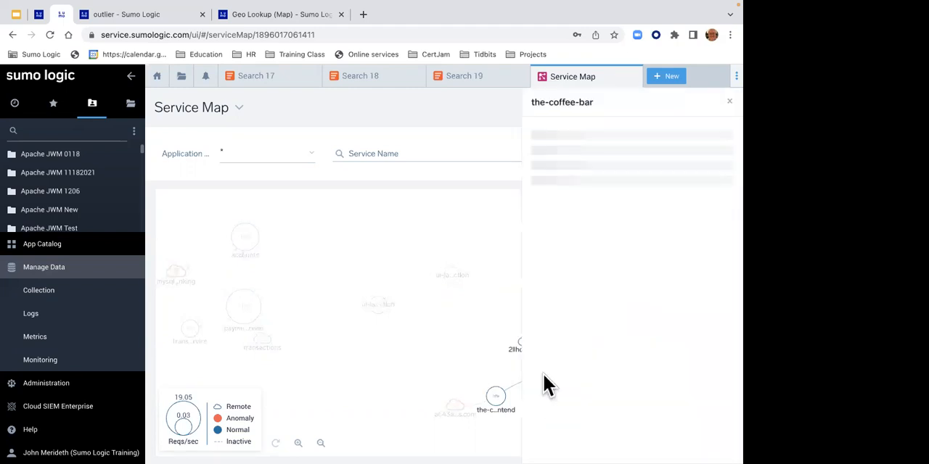
- Open the traces for the-coffee-bar and view the 486 ms trace in detail
left_click(565, 287)
left_click(576, 355)
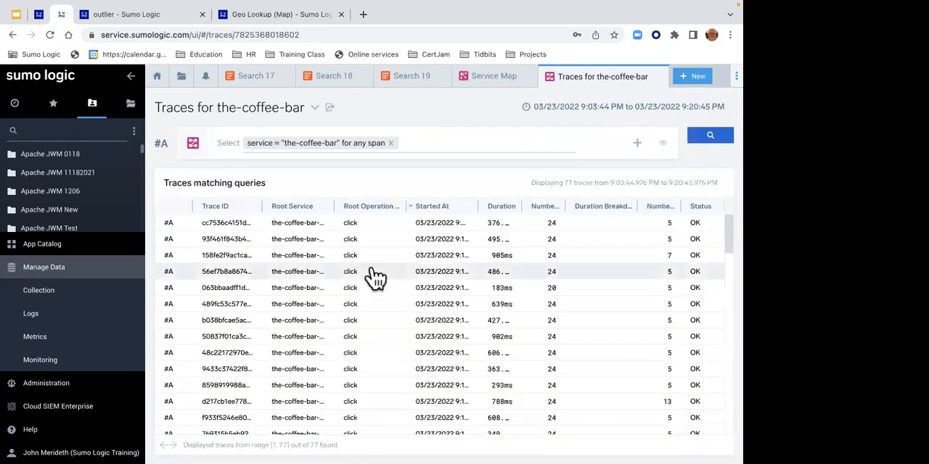
left_click(421, 275)
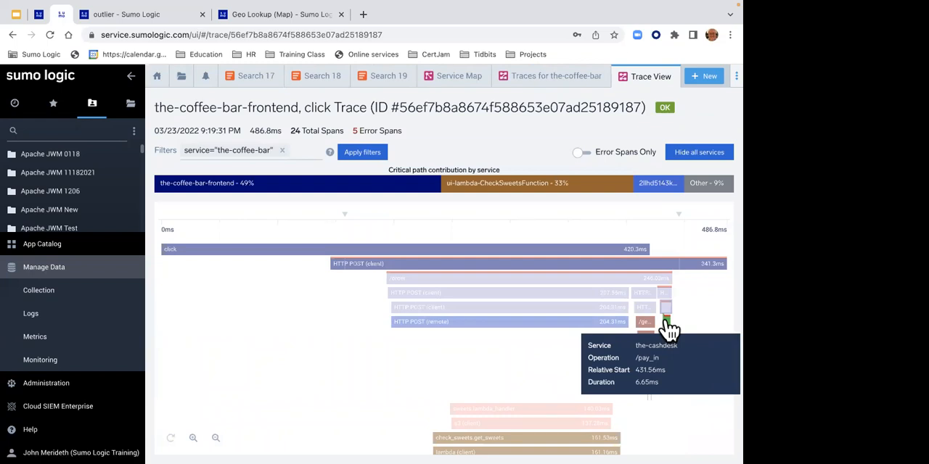
- Close the trace view, the traces list for the-coffee-bar and the Service Map
left_click(671, 76)
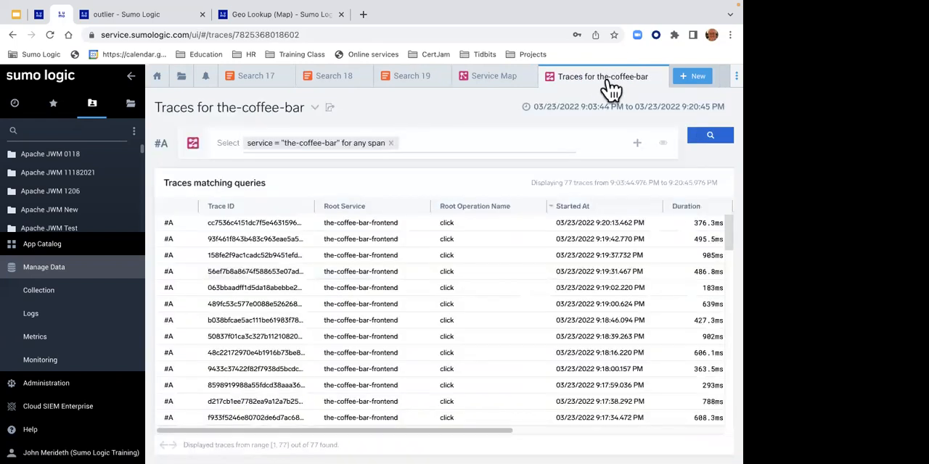
left_click(656, 77)
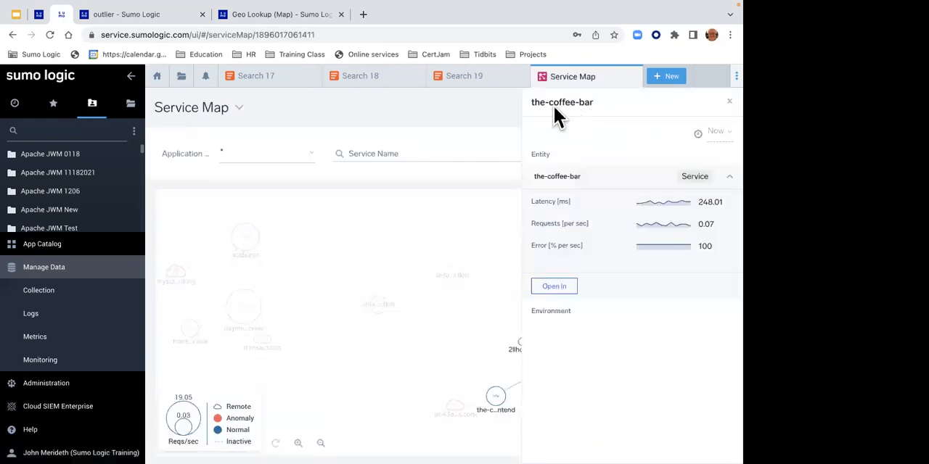
left_click(617, 77)
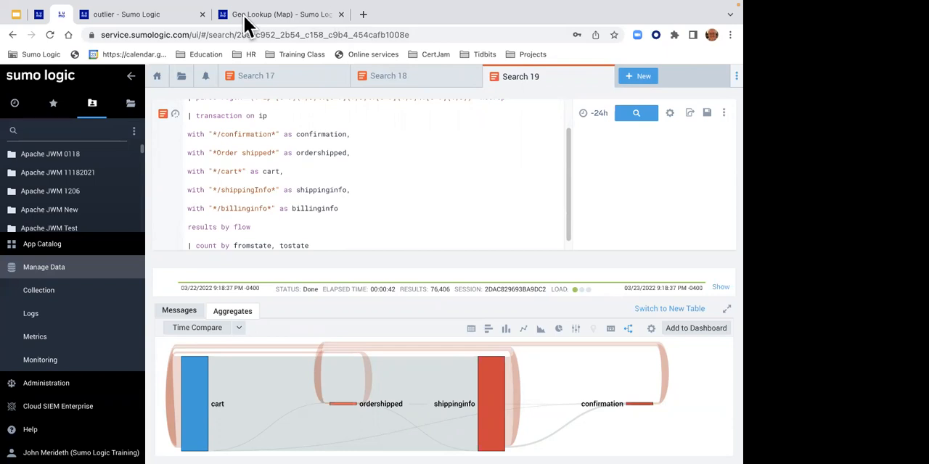
- Open a fresh Service Map to view how the services connect, and close it again
left_click(645, 77)
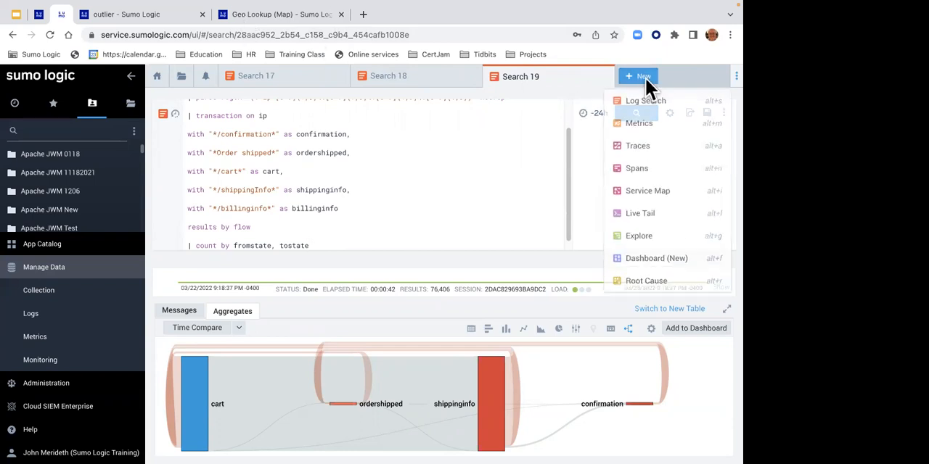
left_click(648, 194)
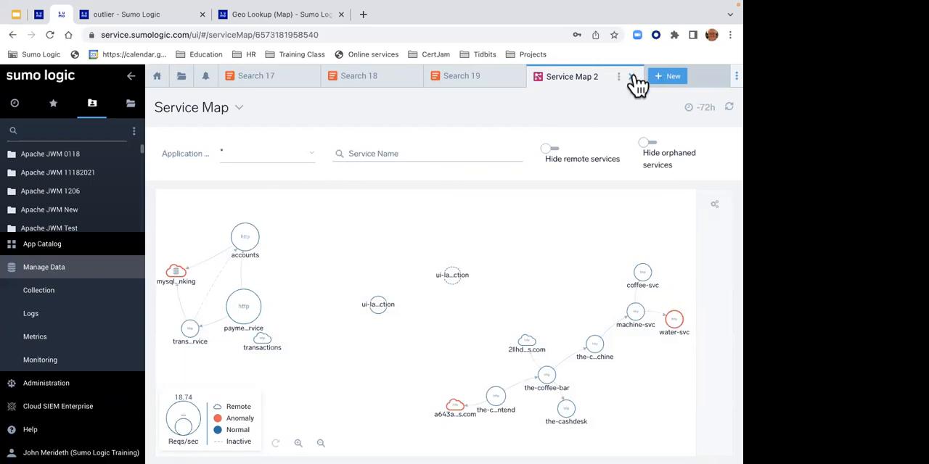
left_click(631, 77)
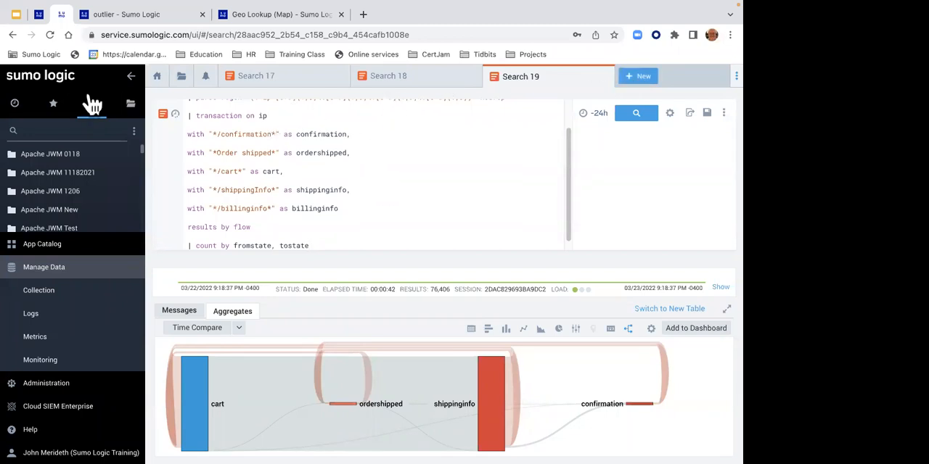
- Switch to the lab instructions and go on to Lab 13 - Create Meaningful Alerts
left_click(40, 16)
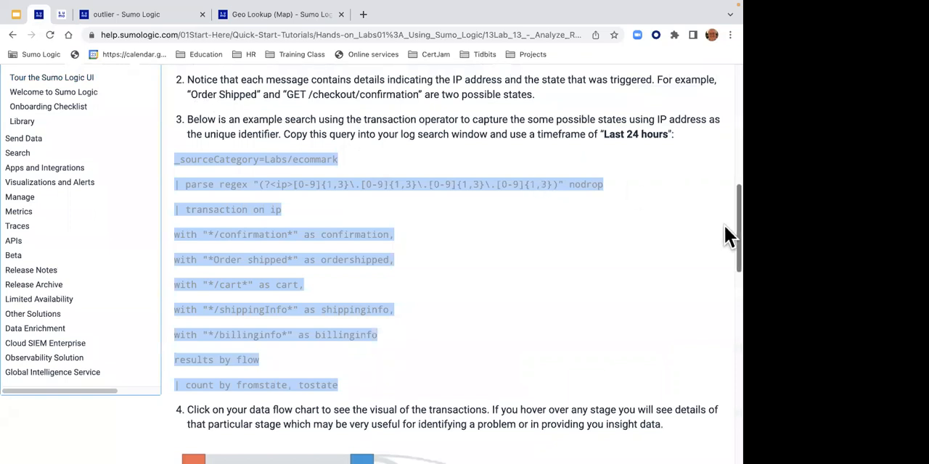
scroll(724, 227, "down", 6)
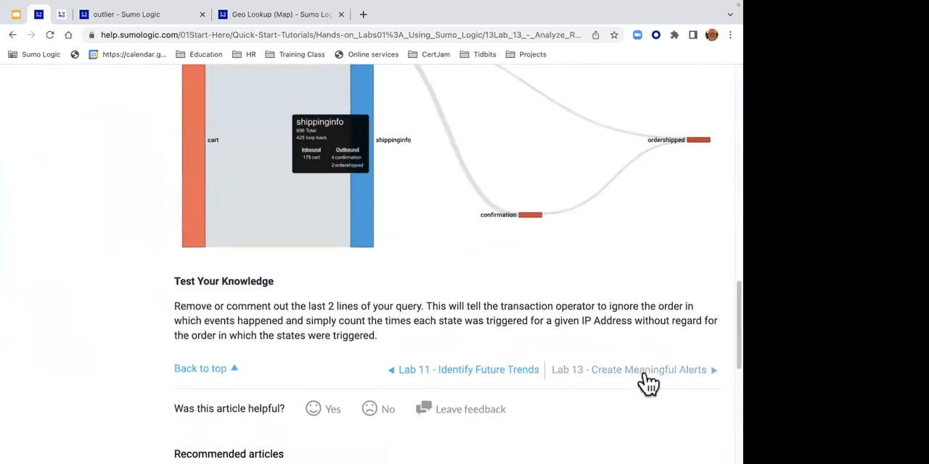
left_click(643, 377)
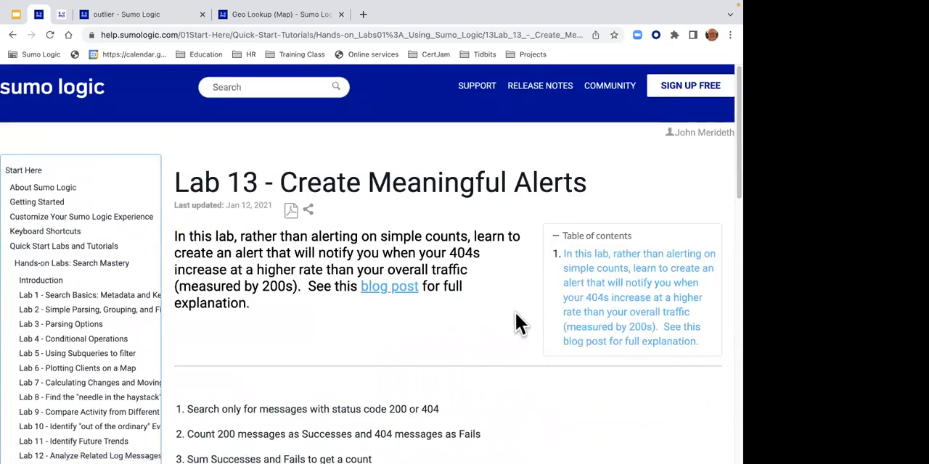
- Open the blog post linked in the Lab 13 introduction in a separate browser tab and switch to it
right_click(397, 285)
left_click(408, 288)
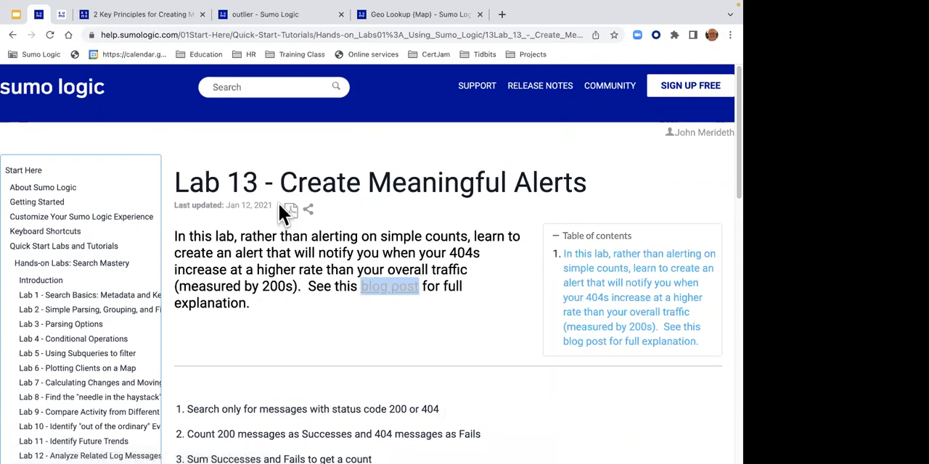
left_click(167, 20)
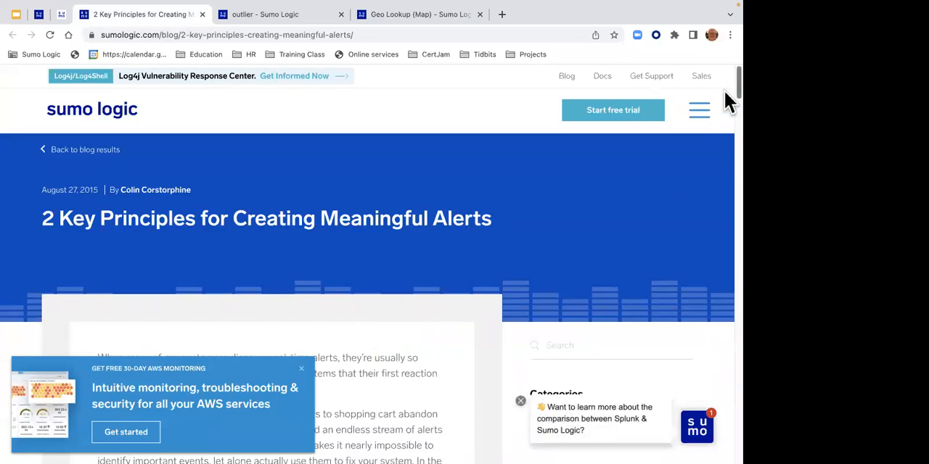
- Dismiss the AWS monitoring offer and read the blog post's sections on actionable and directed alerts
scroll(727, 102, "down", 3)
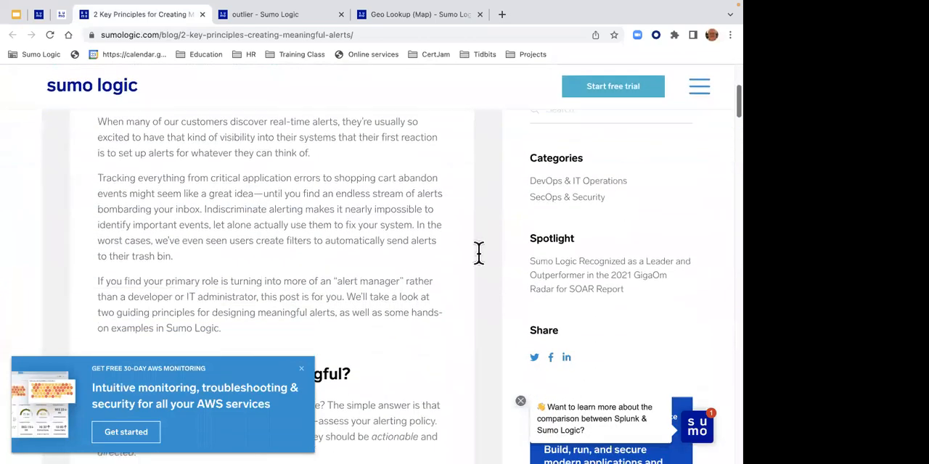
left_click(302, 366)
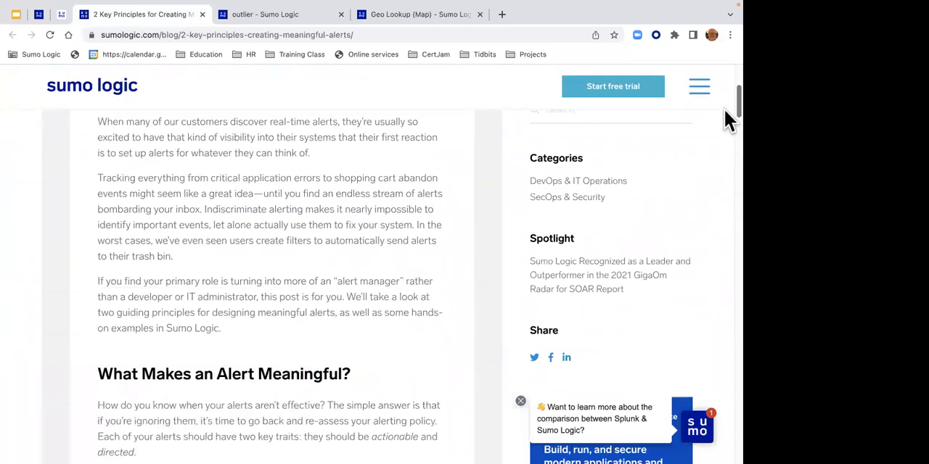
scroll(725, 117, "down", 5)
scroll(729, 138, "down", 1)
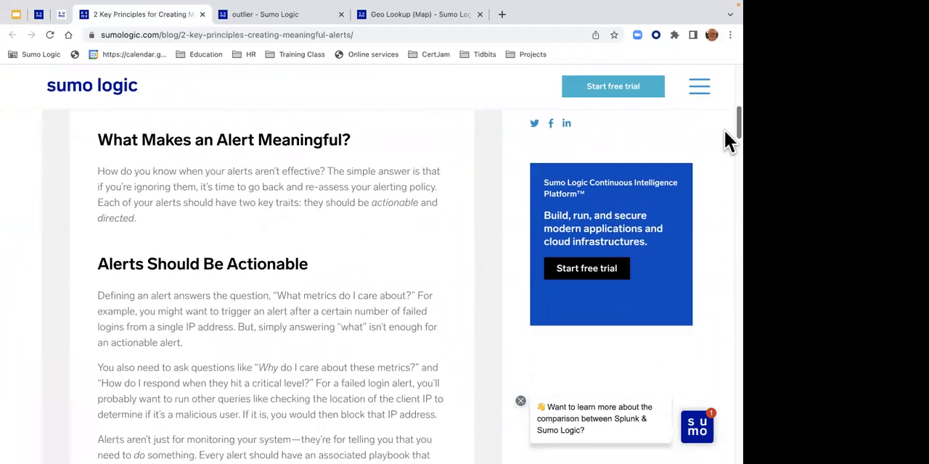
scroll(729, 141, "down", 1)
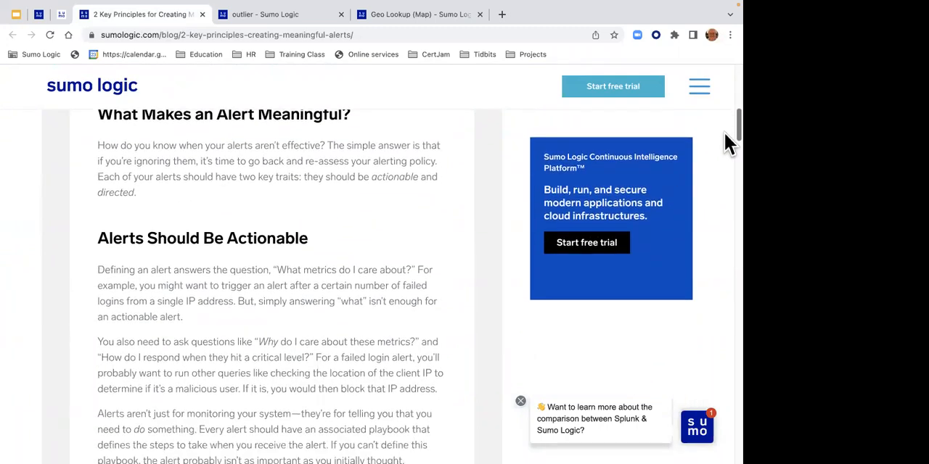
scroll(723, 148, "down", 7)
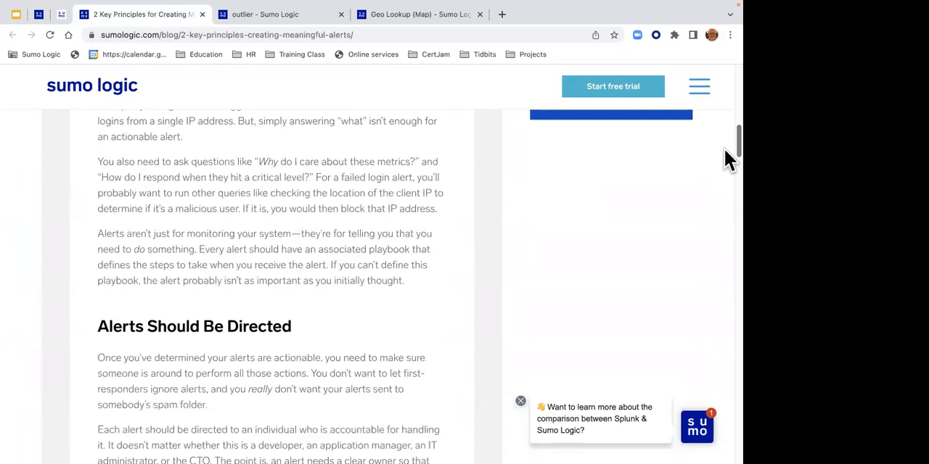
scroll(723, 148, "down", 9)
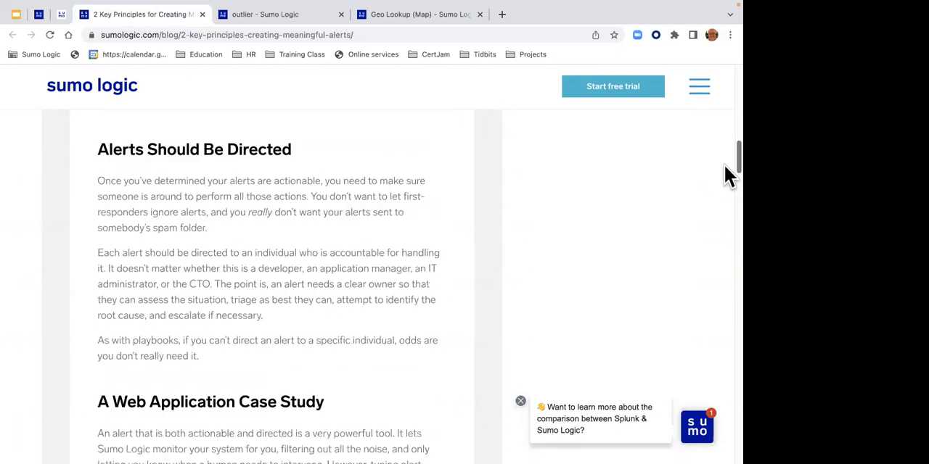
left_click_drag(726, 173, 723, 91)
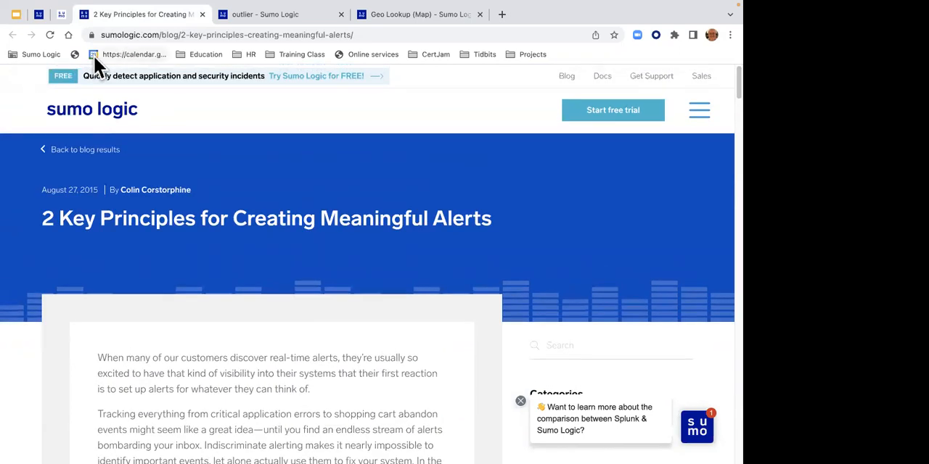
- Return to the Lab 13 instructions and review the introduction and the listed query steps
left_click(36, 17)
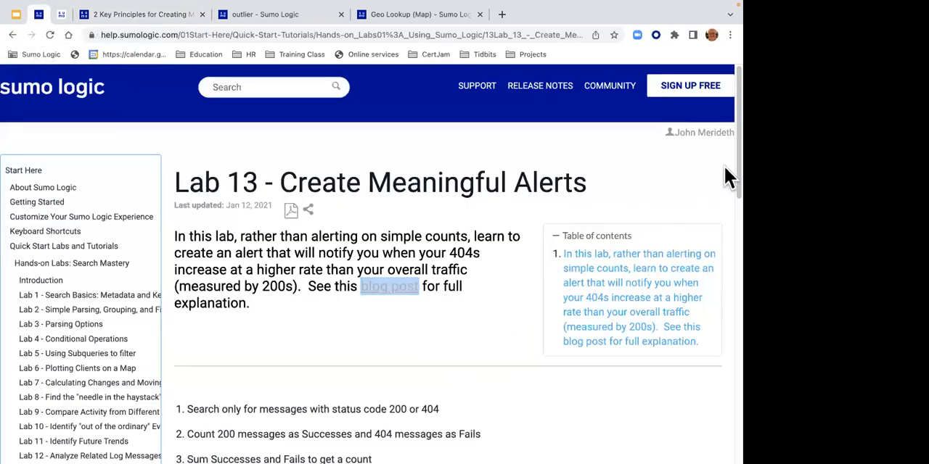
scroll(727, 178, "down", 3)
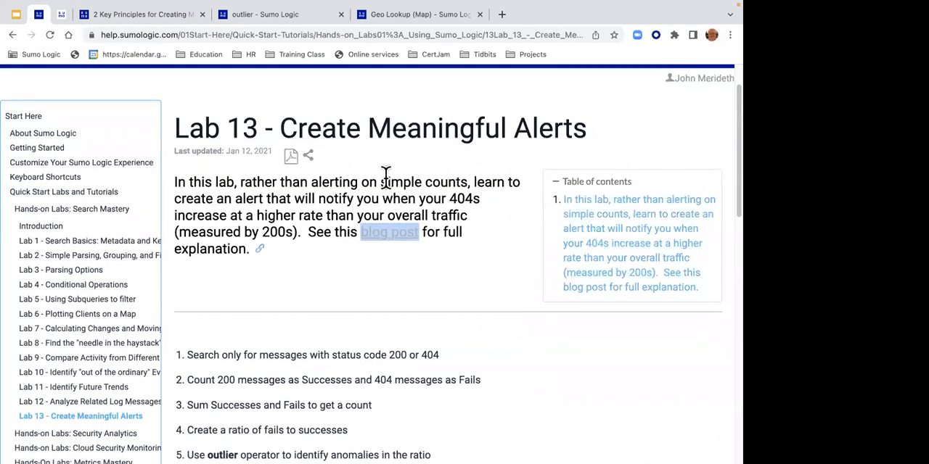
left_click(108, 97)
- Switch back to the log searches and show the Search 17 outlier results as a table
left_click(62, 15)
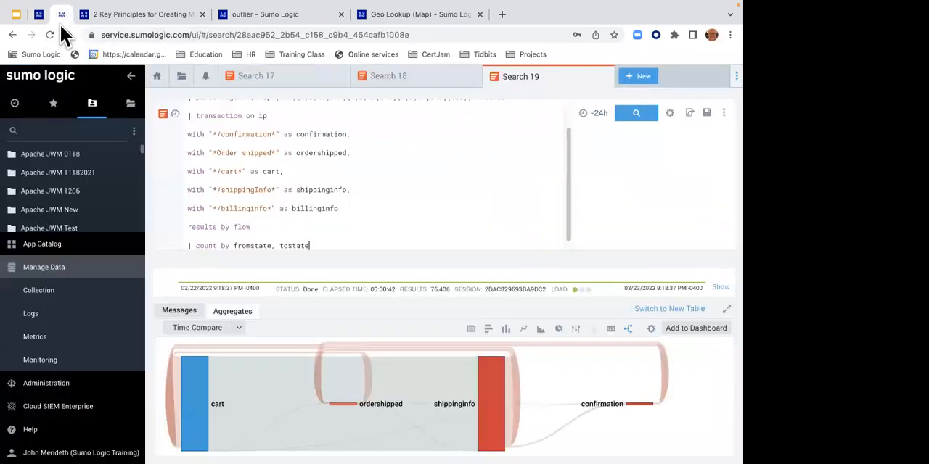
left_click(245, 77)
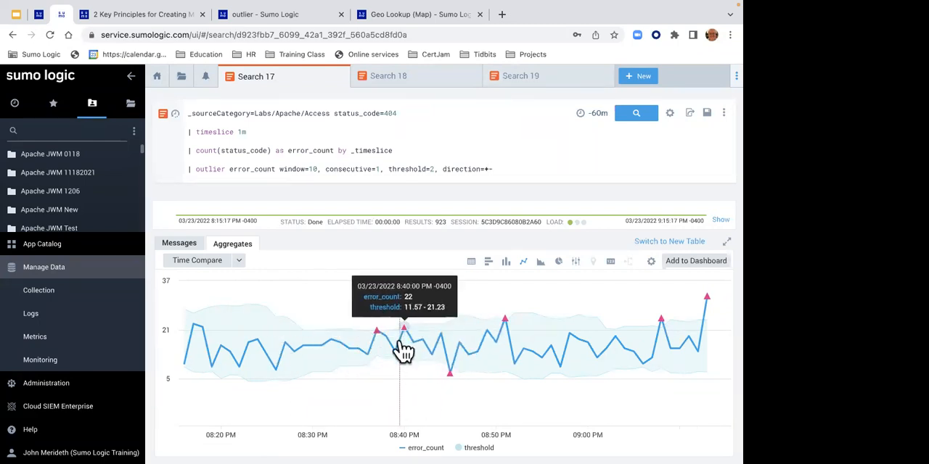
left_click(471, 263)
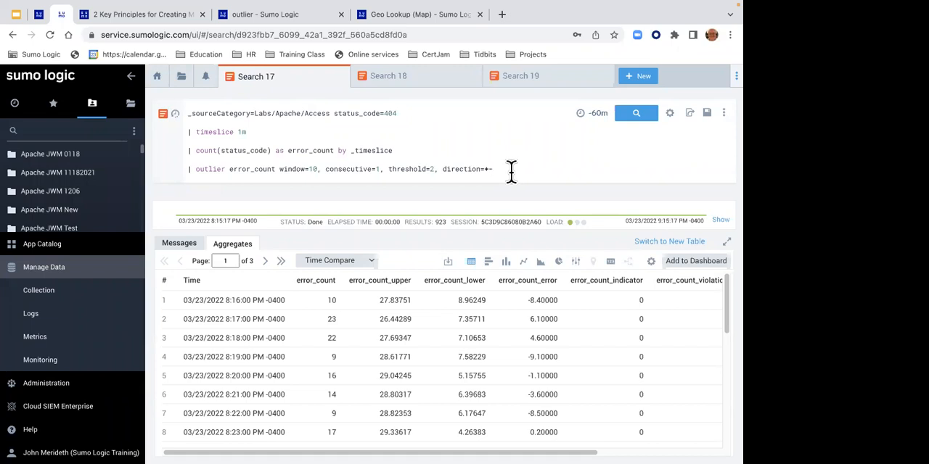
- Append the clause "| where error_count_violation > 0" to the Search 17 outlier query and run it
left_click(511, 171)
key("Return")
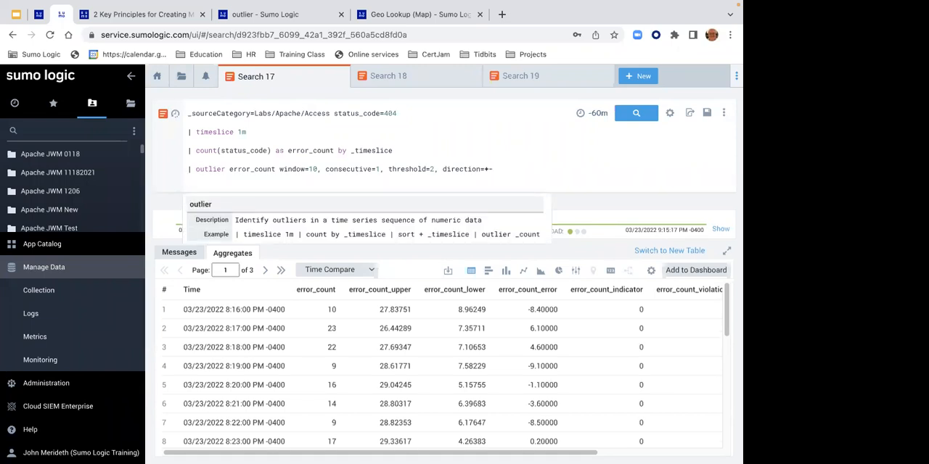
type("| where")
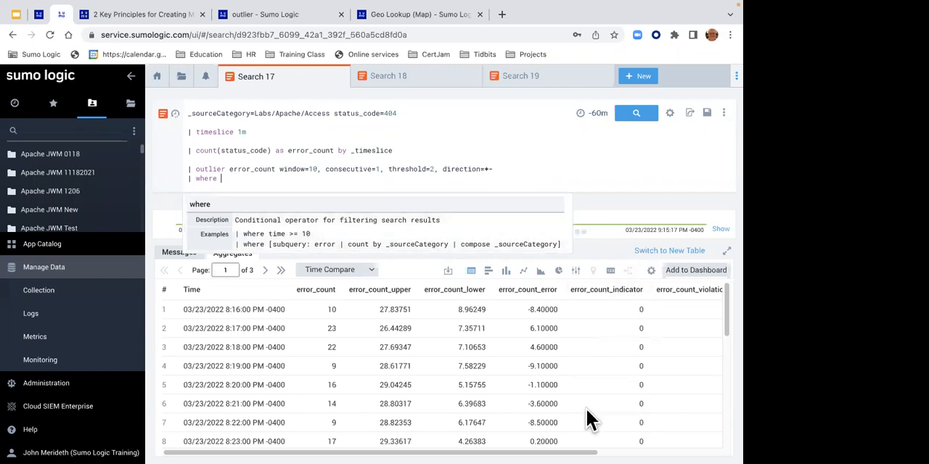
scroll(584, 446, "right", 3)
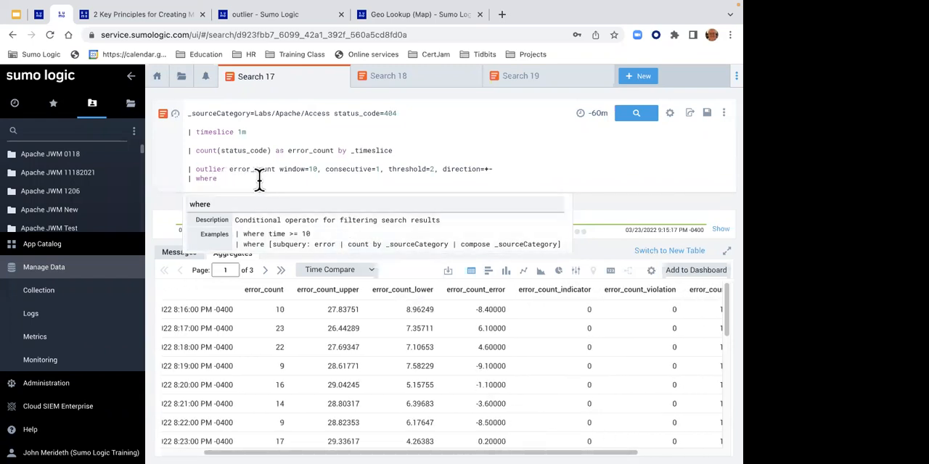
type("err")
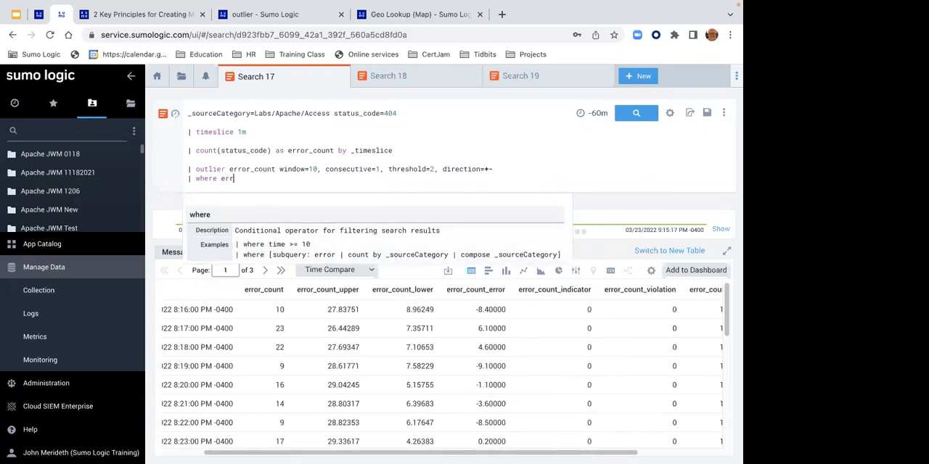
type("or_count_")
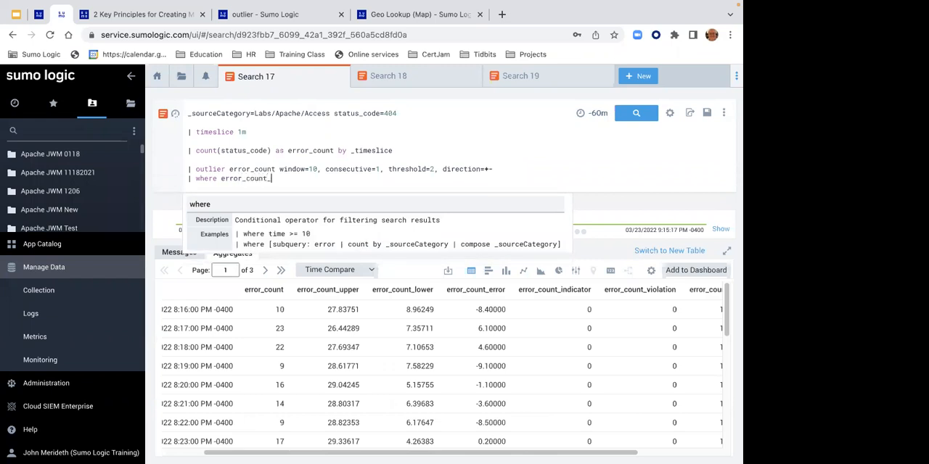
type("olation > 0")
key("Return")
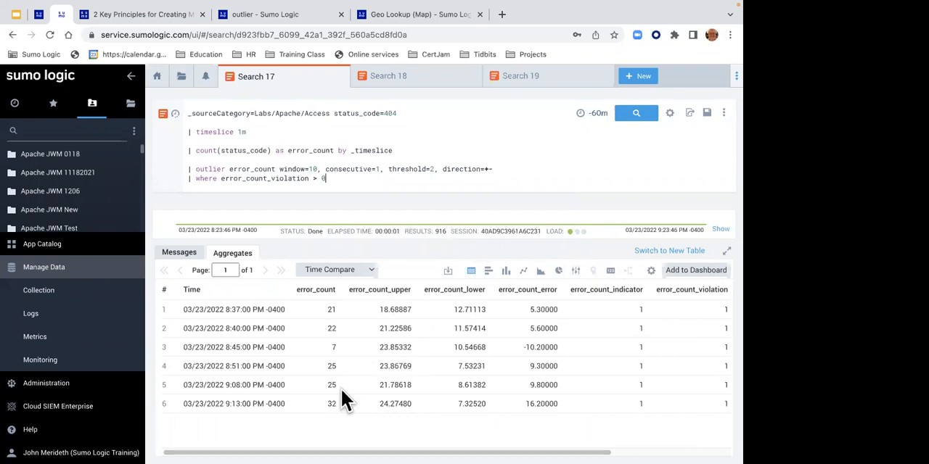
left_click_drag(221, 182, 327, 182)
left_click(328, 186)
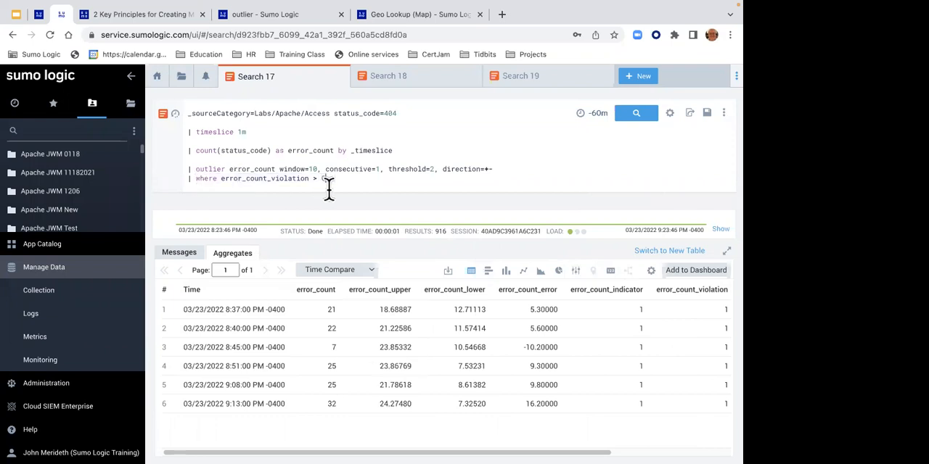
left_click(183, 182, "shift")
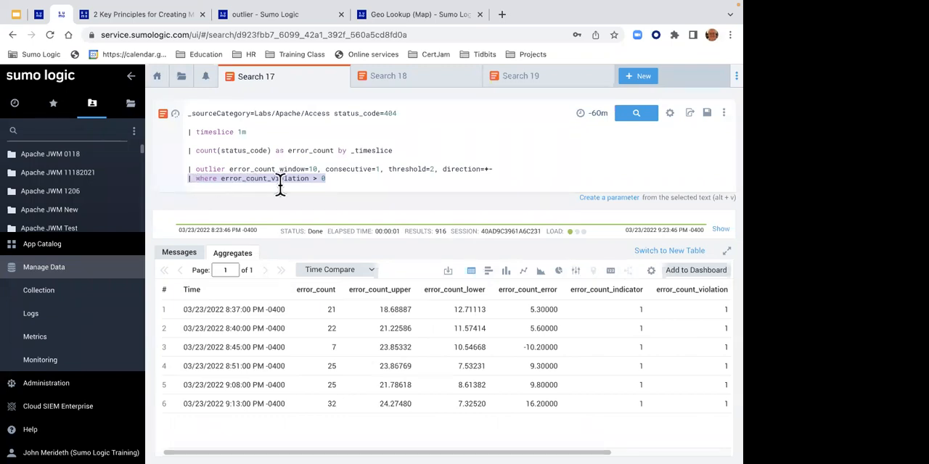
left_click(51, 363)
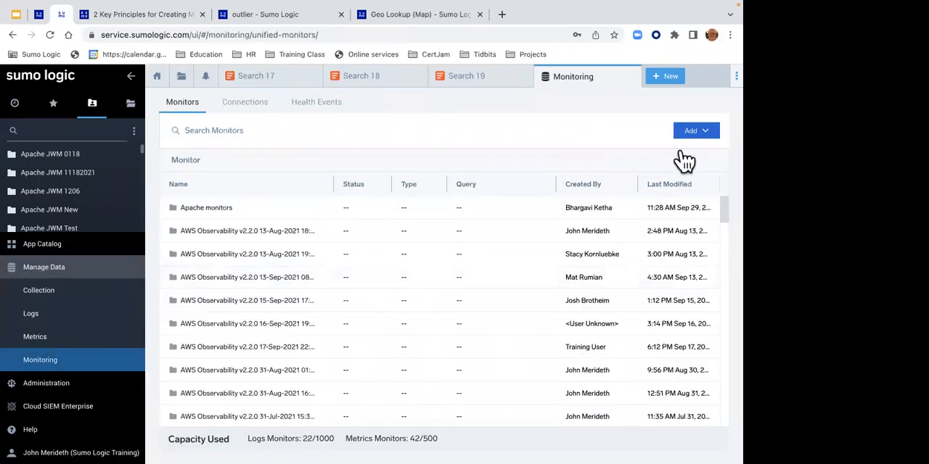
left_click(696, 132)
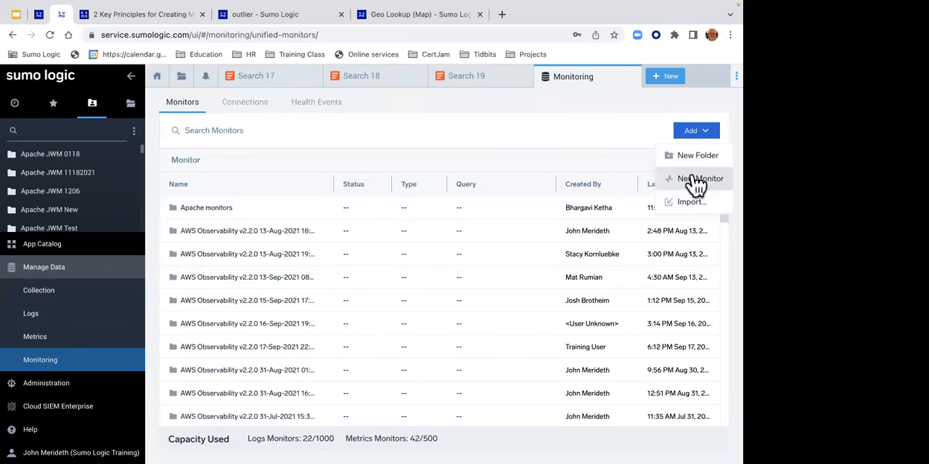
left_click(694, 180)
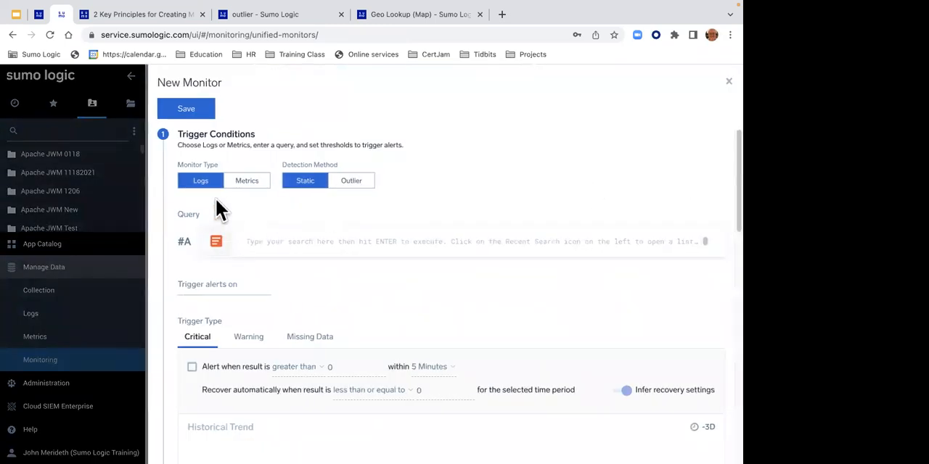
left_click(247, 241)
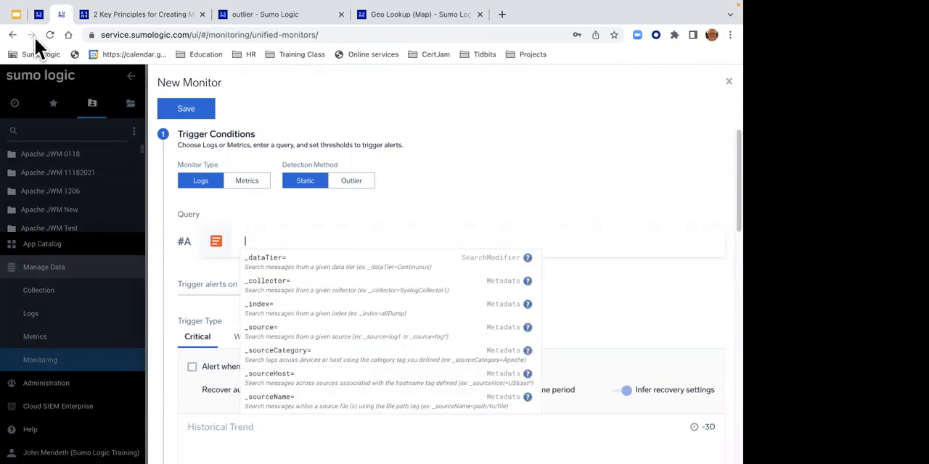
left_click(39, 15)
left_click(61, 14)
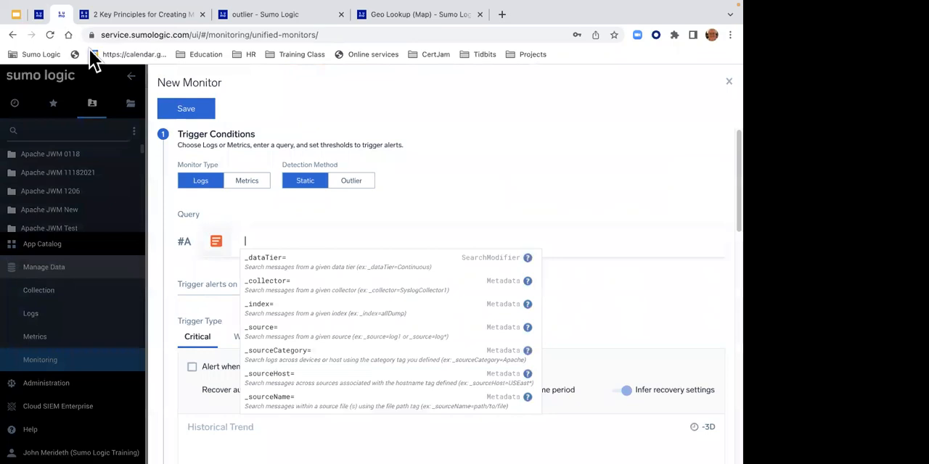
left_click(728, 81)
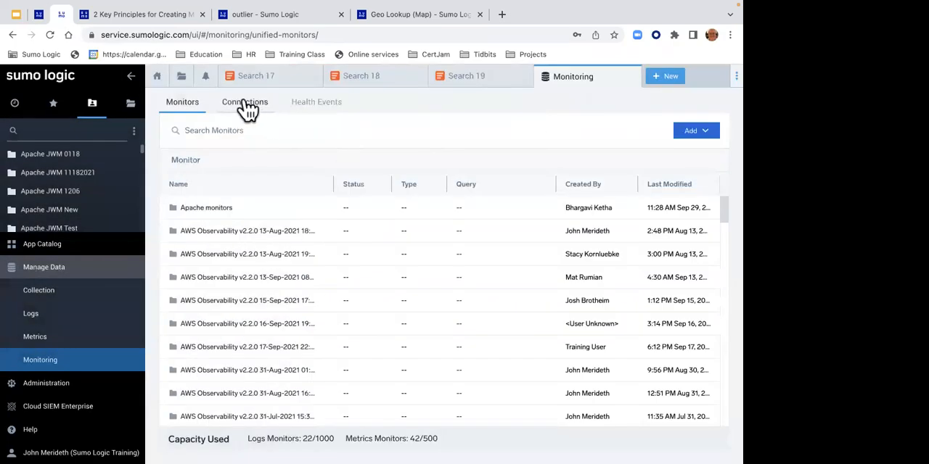
- Copy the complete Search 17 query and paste it as the query of a new logs monitor with static detection
left_click(245, 80)
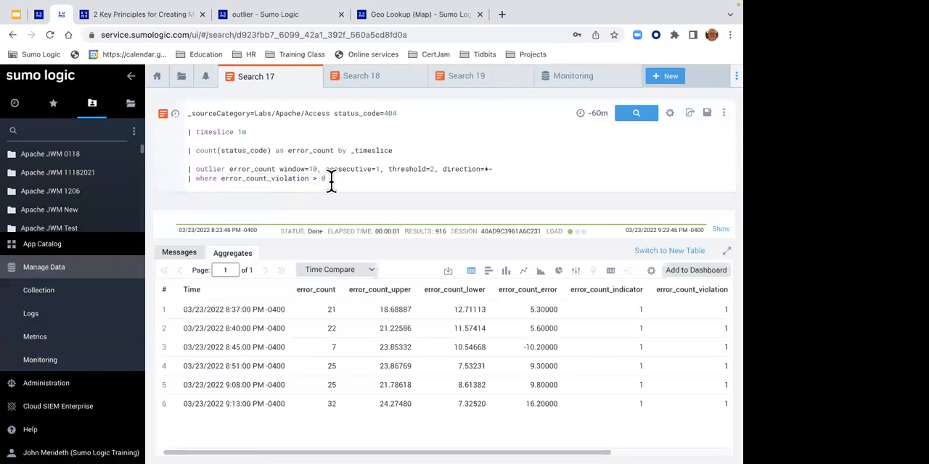
left_click_drag(331, 180, 131, 109)
key("ctrl+c")
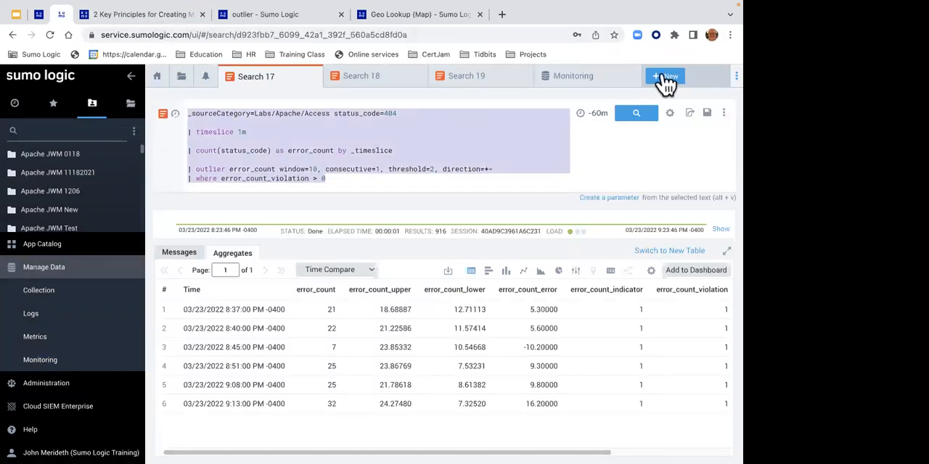
left_click(40, 361)
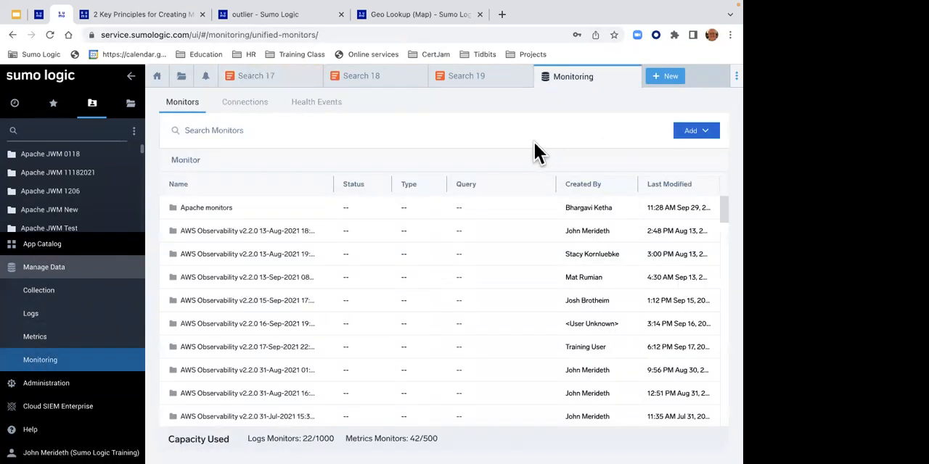
left_click(685, 135)
left_click(674, 179)
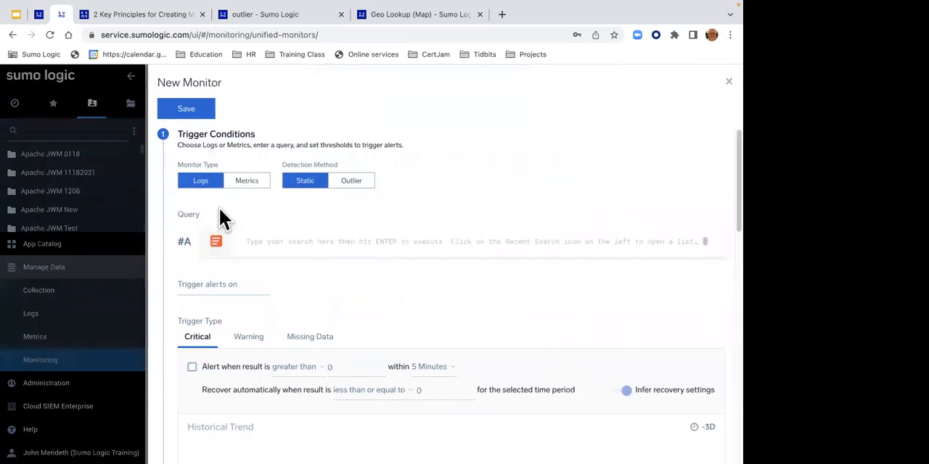
left_click(252, 241)
key("ctrl+v")
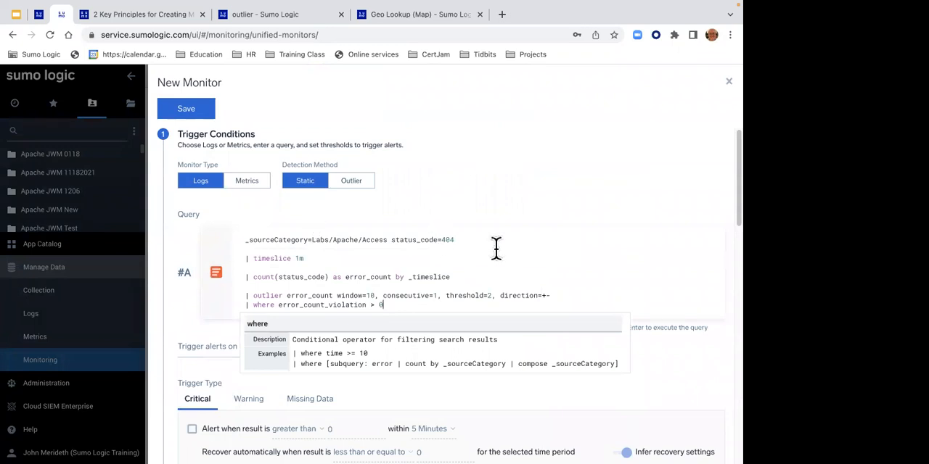
- Enable the monitor's alert for missing data within 5 minutes and review the Warning and Critical trigger conditions
left_click_drag(726, 182, 727, 272)
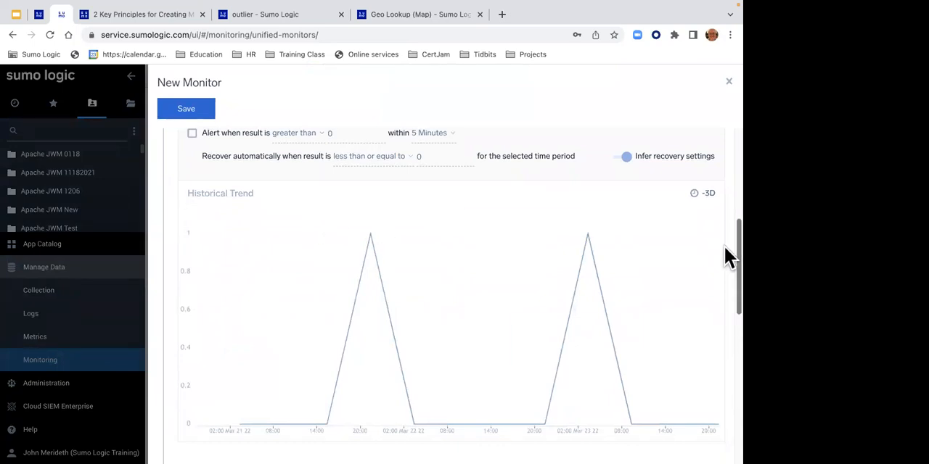
left_click_drag(726, 246, 722, 225)
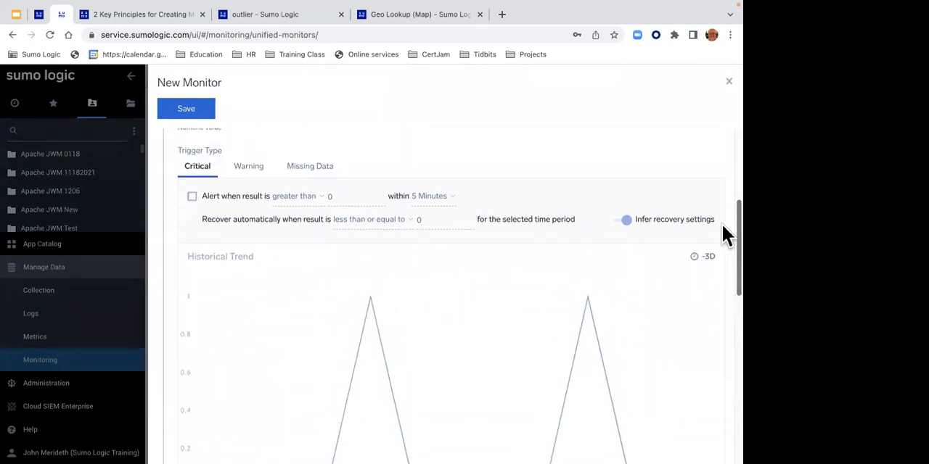
left_click(315, 172)
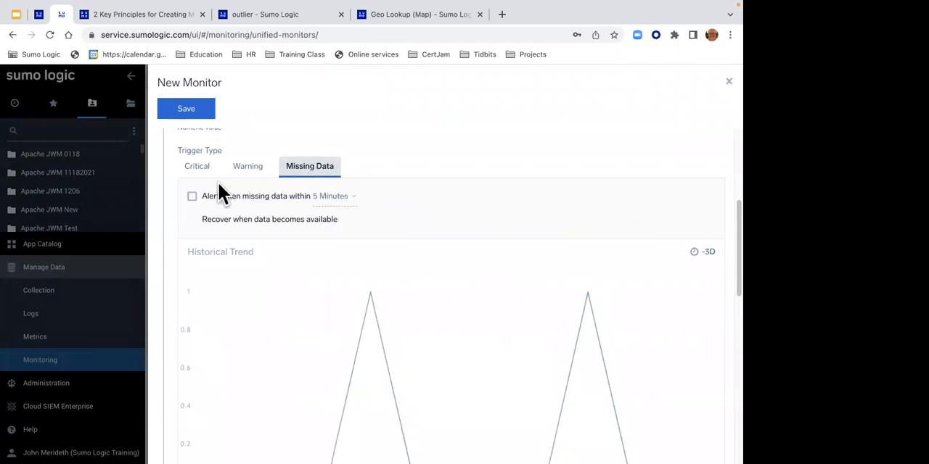
left_click(192, 197)
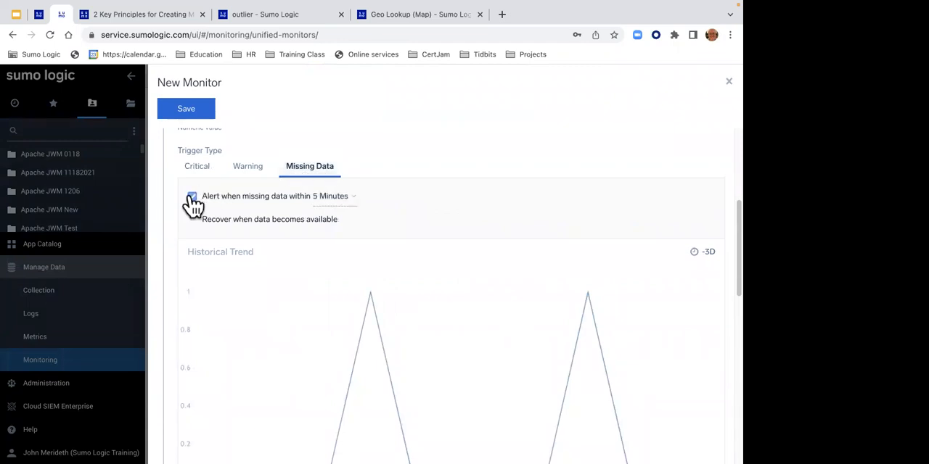
left_click(245, 173)
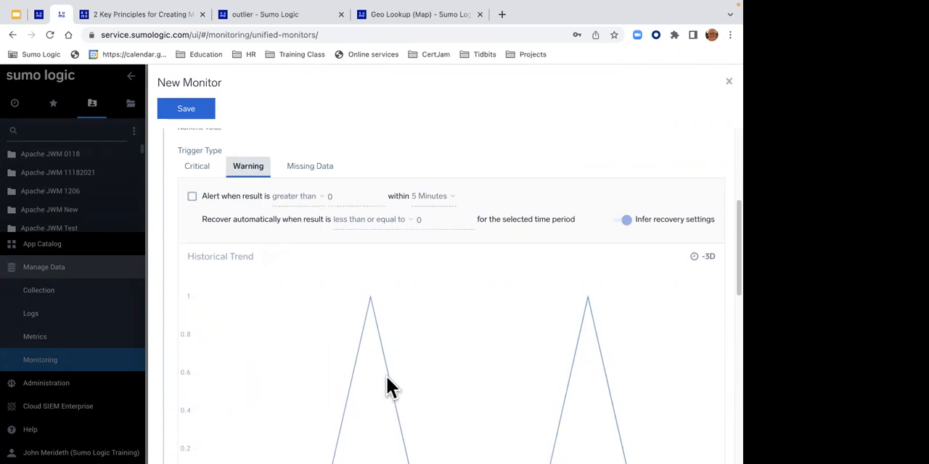
left_click(197, 164)
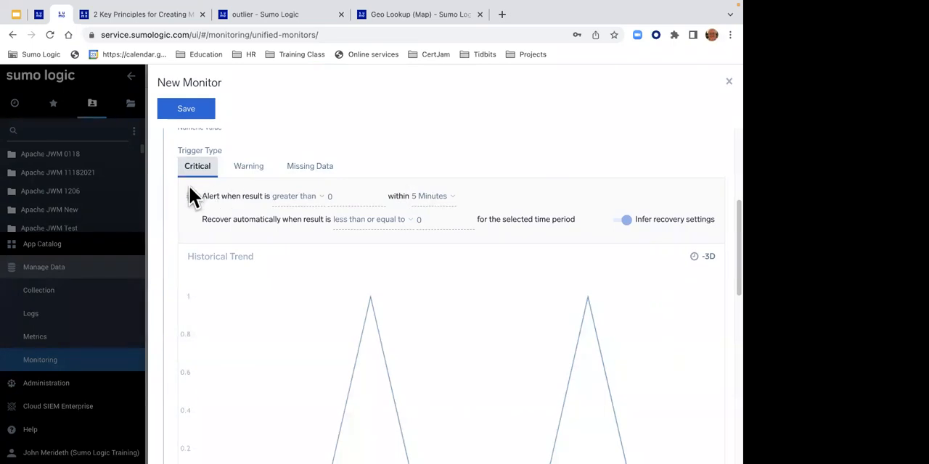
left_click_drag(200, 194, 263, 219)
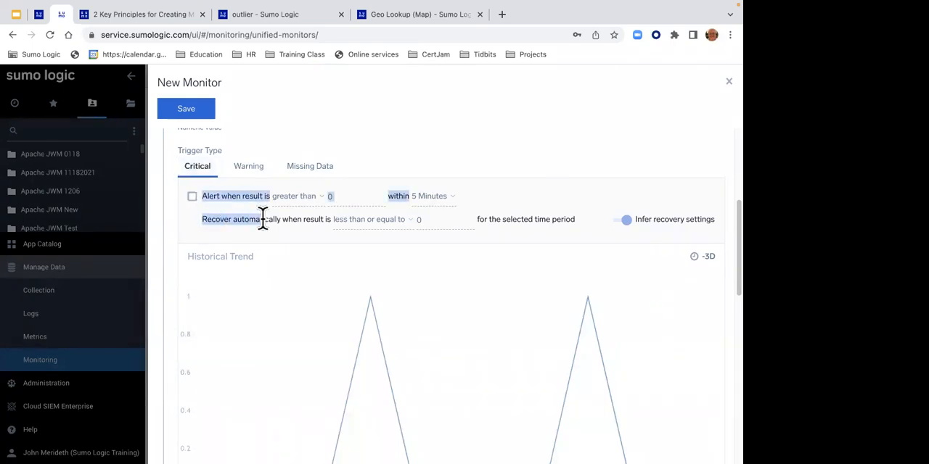
- Examine the connection types offered for the monitor's notifications and check back with the Lab 13 instructions
left_click(723, 239)
scroll(723, 239, "down", 10)
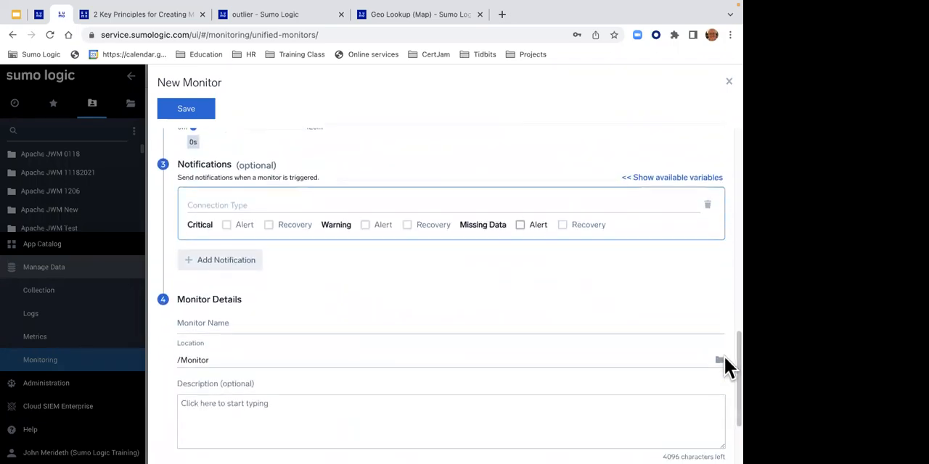
left_click(329, 205)
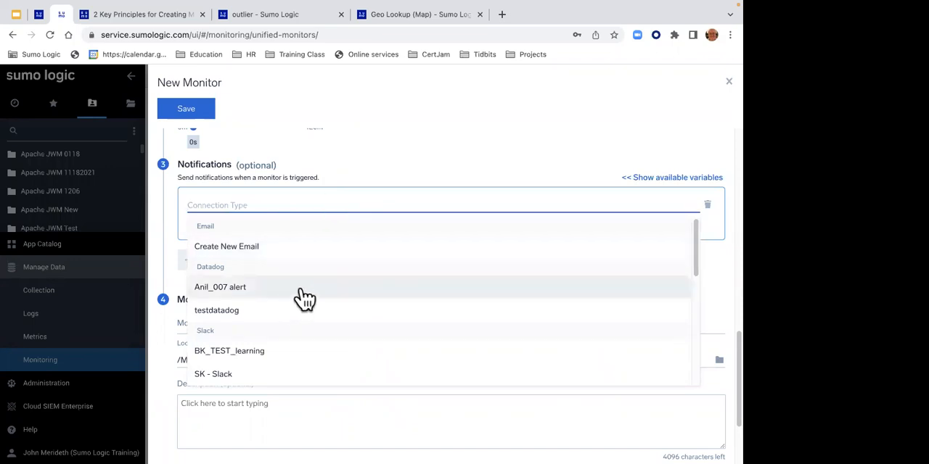
left_click_drag(694, 272, 686, 299)
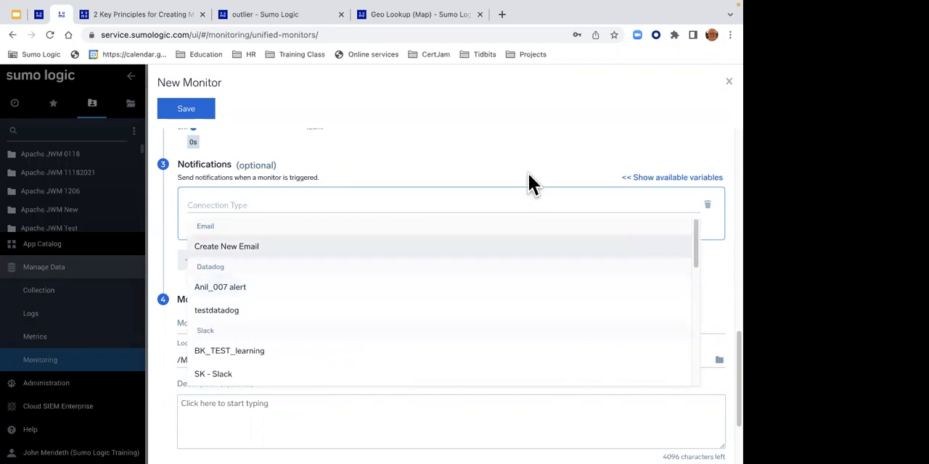
left_click(518, 202)
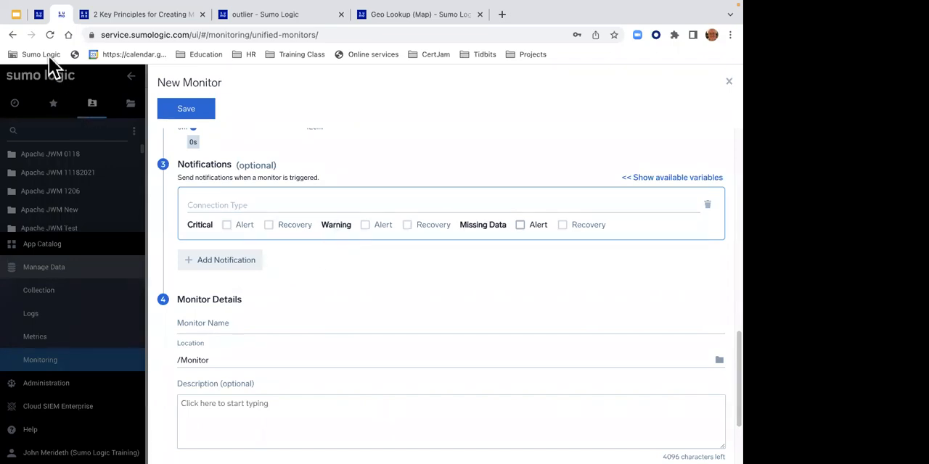
left_click(39, 17)
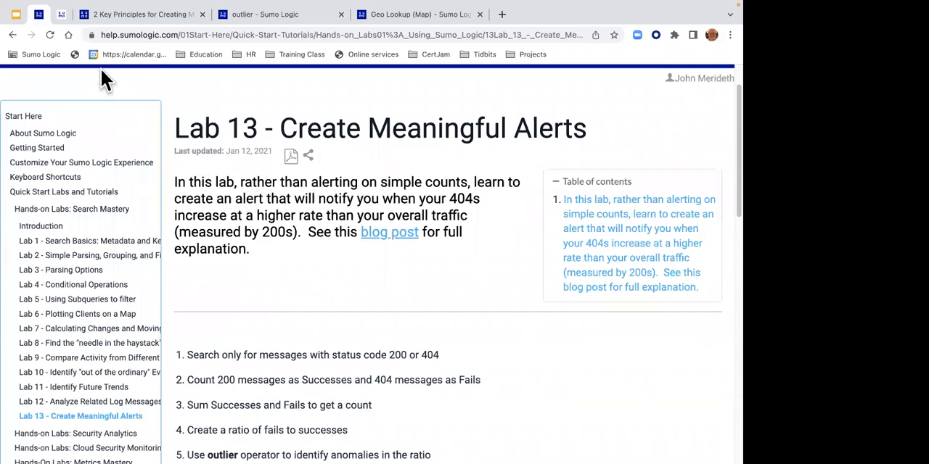
left_click(64, 15)
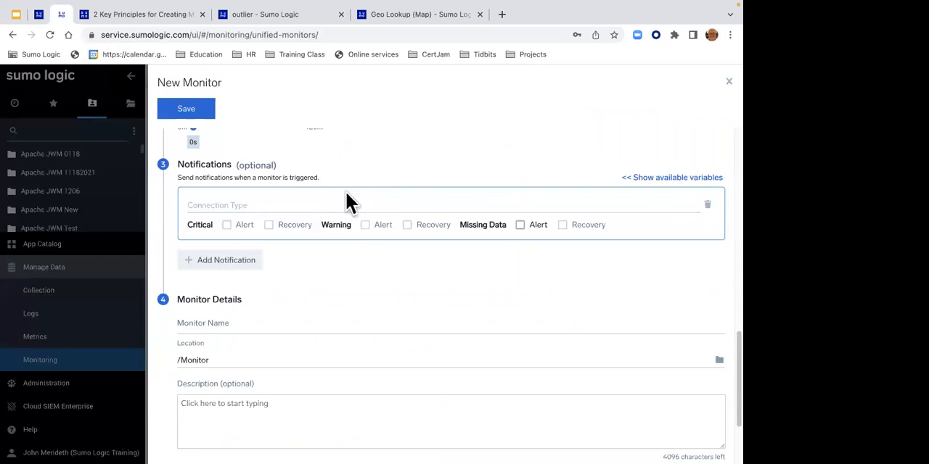
- Review the monitor's trigger conditions once more and close the new monitor, discarding its changes
left_click_drag(739, 362, 738, 100)
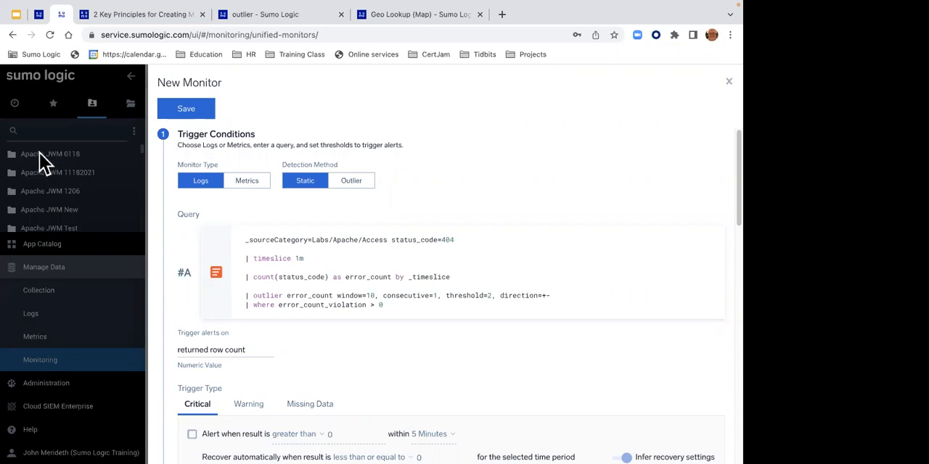
left_click(728, 82)
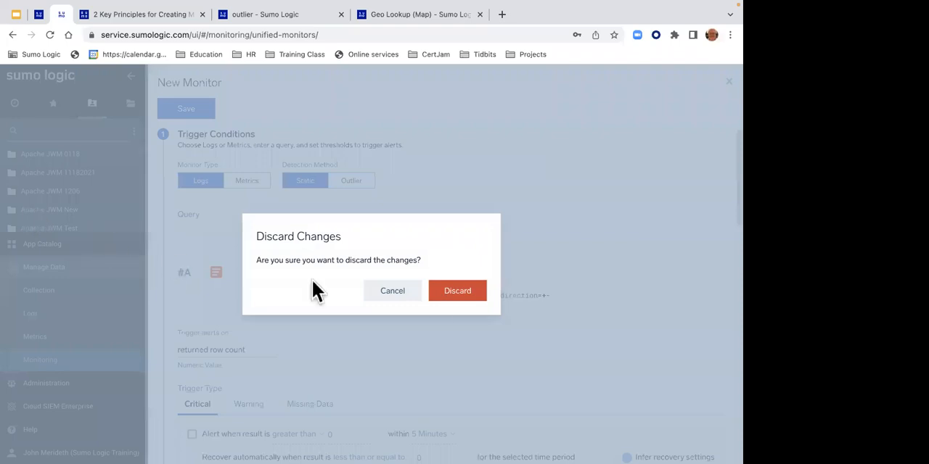
left_click(459, 293)
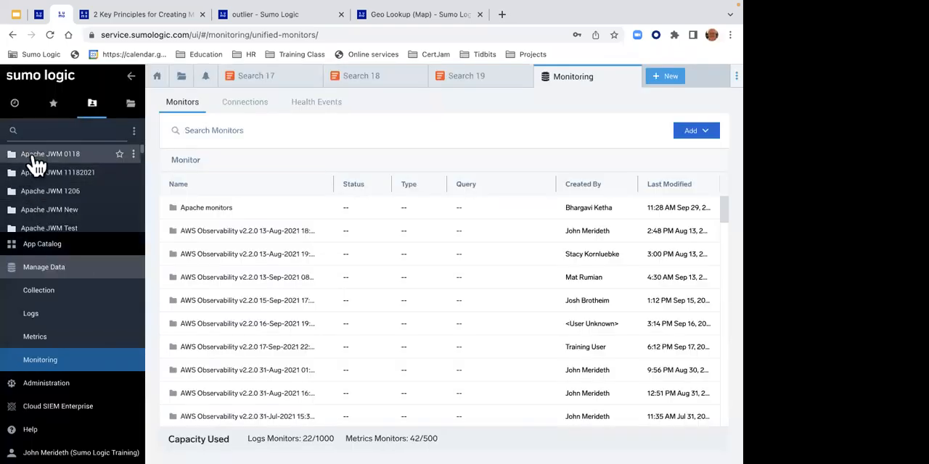
- Open the Apache - Error Log Analysis dashboard from the Logs folder of Apache JWM 0118 and look over its panels
left_click(33, 160)
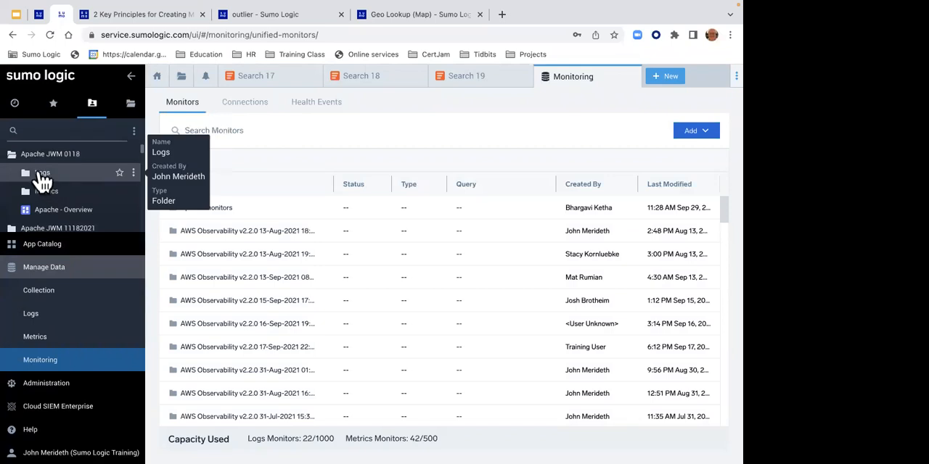
left_click(41, 176)
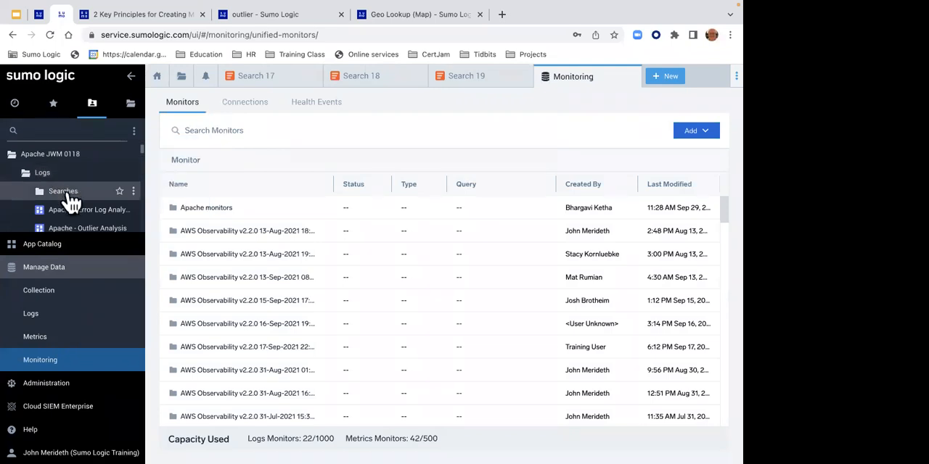
left_click(70, 218)
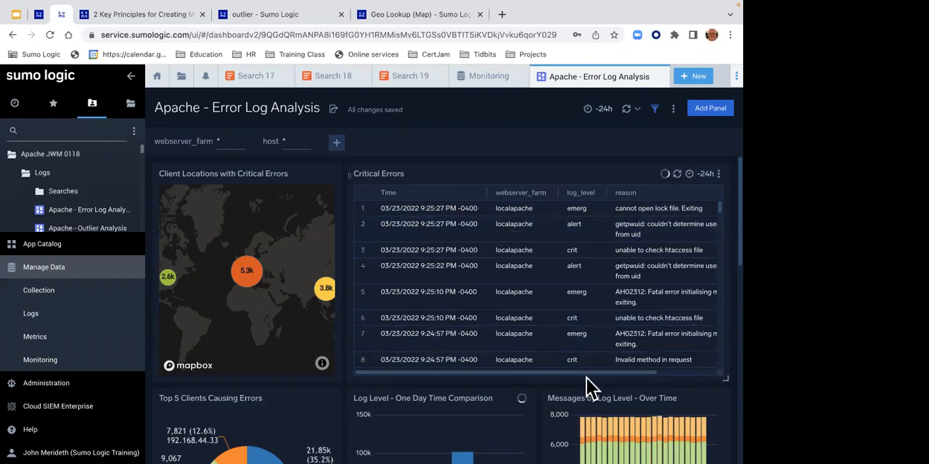
left_click_drag(585, 374, 539, 374)
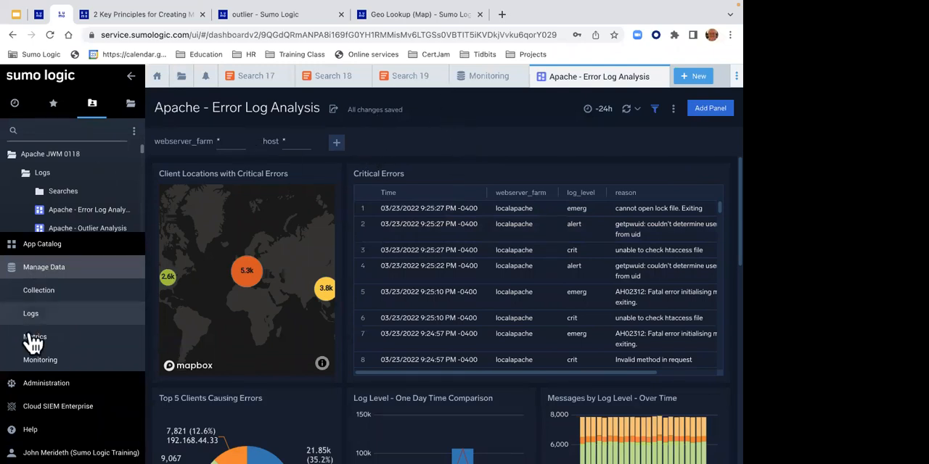
mouse_move(62, 441)
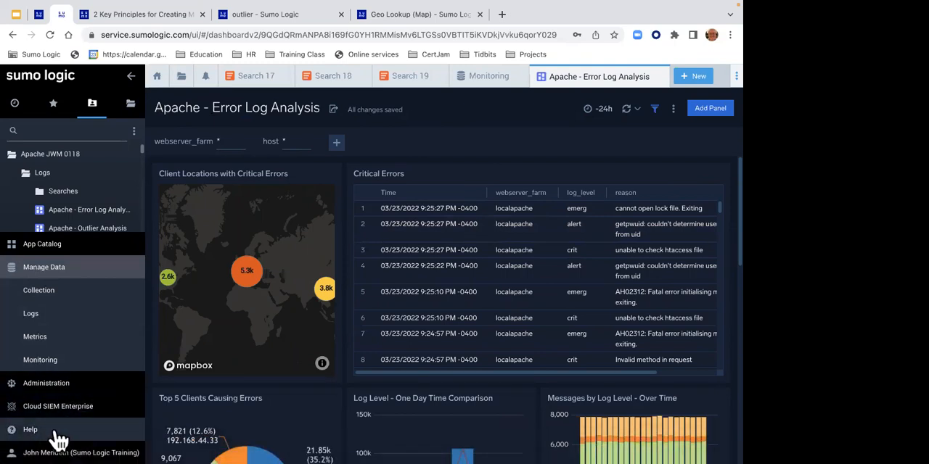
left_click(130, 77)
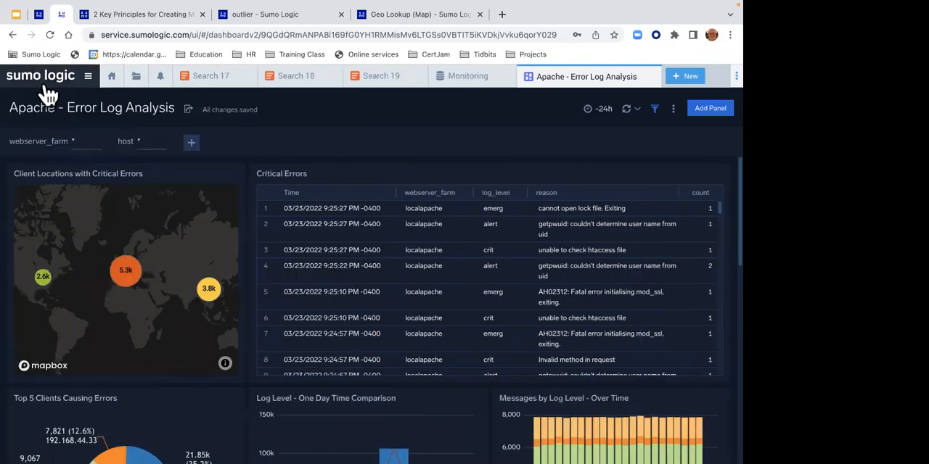
left_click(89, 77)
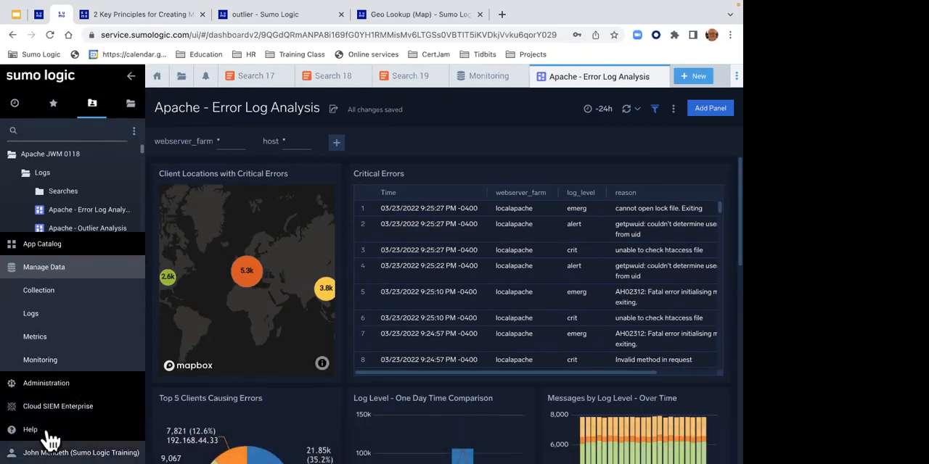
- Log out of the current account and sign back in with the saved training account's email and password
left_click(52, 449)
left_click(45, 440)
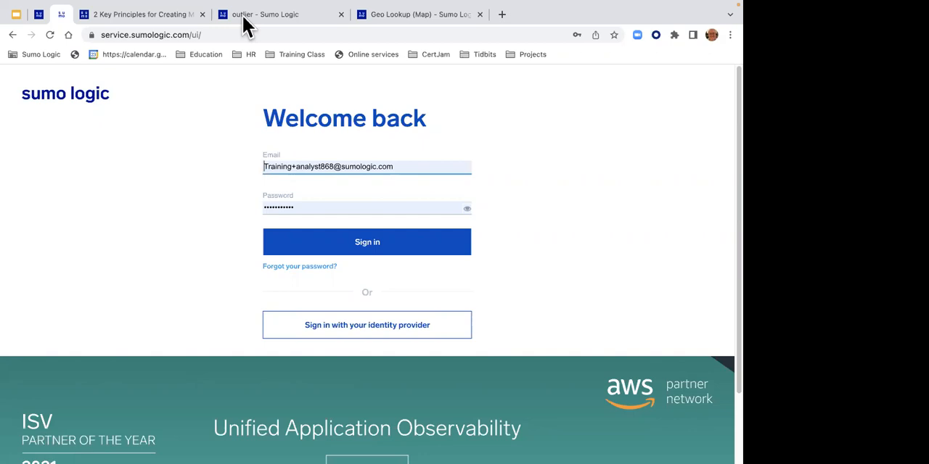
left_click(422, 167)
left_click(366, 226)
left_click(362, 243)
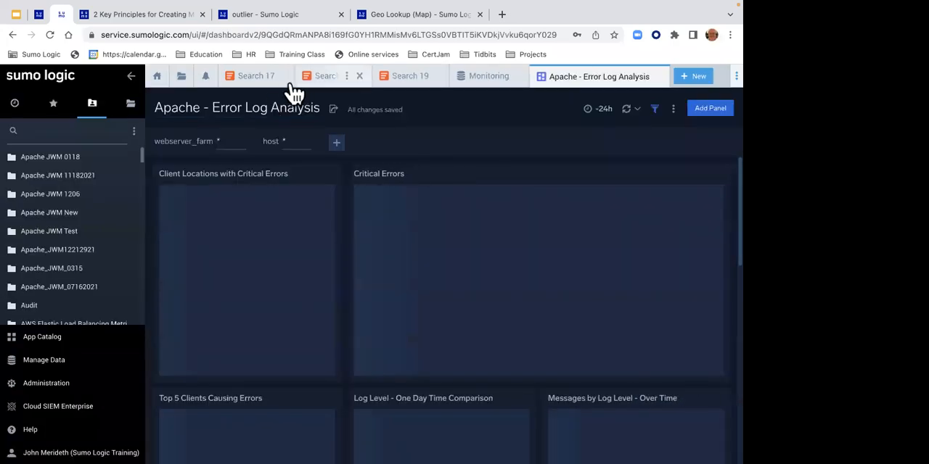
- Close every tab after Search 17, rerun its 404 outlier violation query and collapse the navigation sidebar
right_click(272, 81)
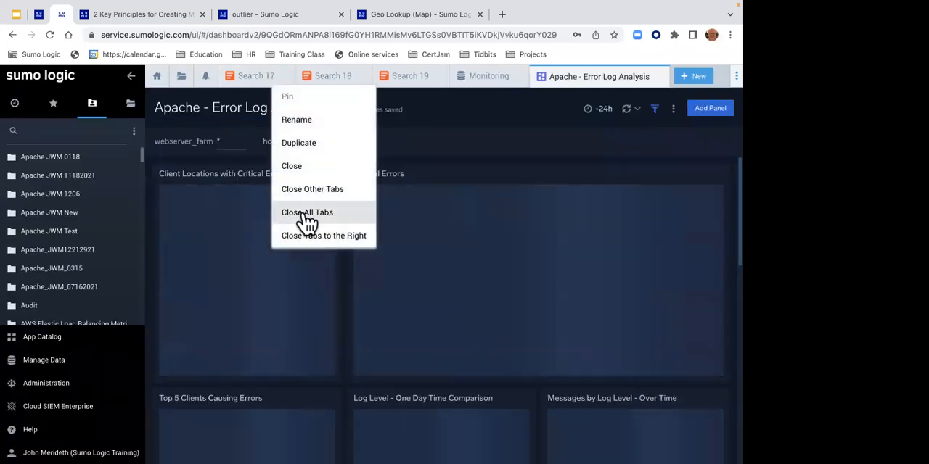
left_click(310, 235)
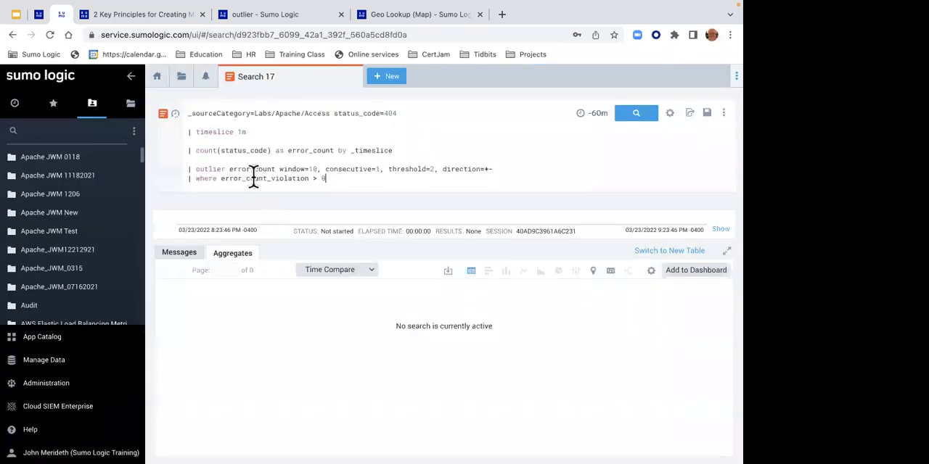
key("Return")
left_click(130, 76)
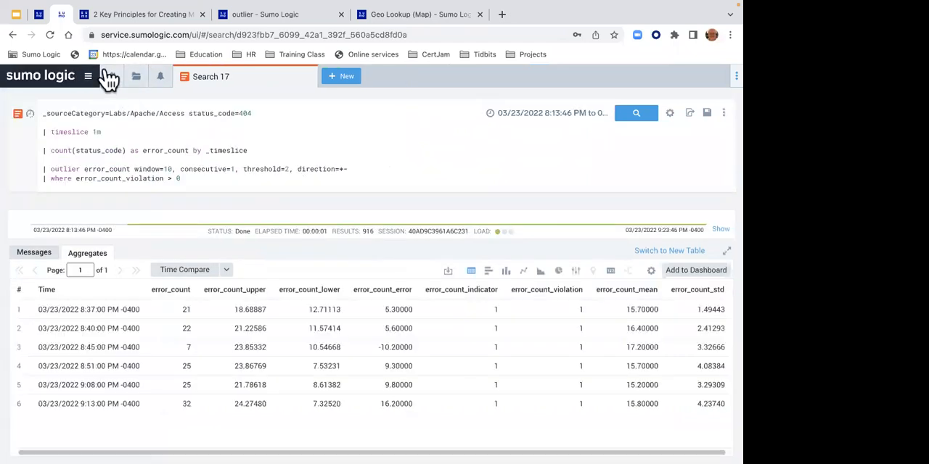
- Close Search 17 and, through the home page's Certification section, open the Search Mastery Exam's "Before you start" lesson
left_click(304, 77)
left_click(122, 109)
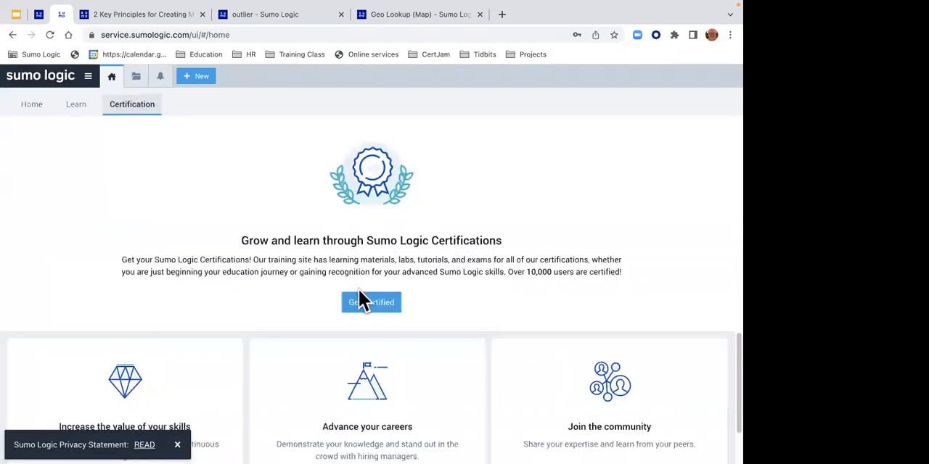
left_click(359, 298)
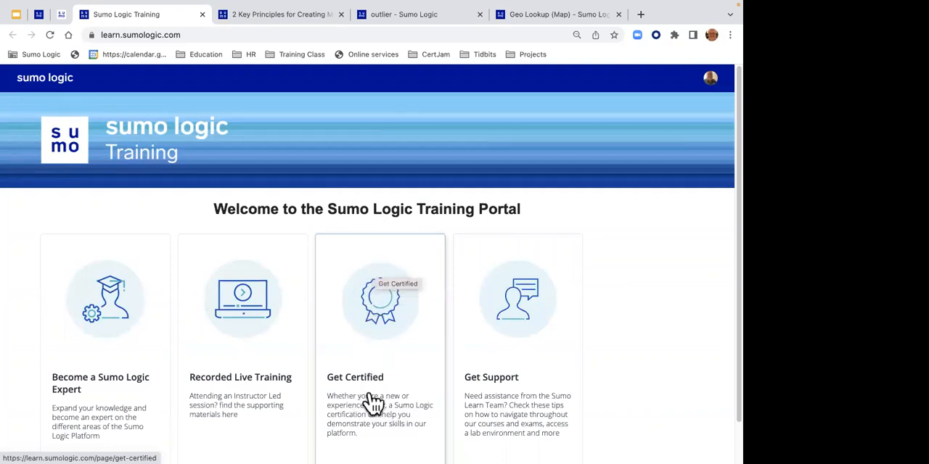
left_click(371, 356)
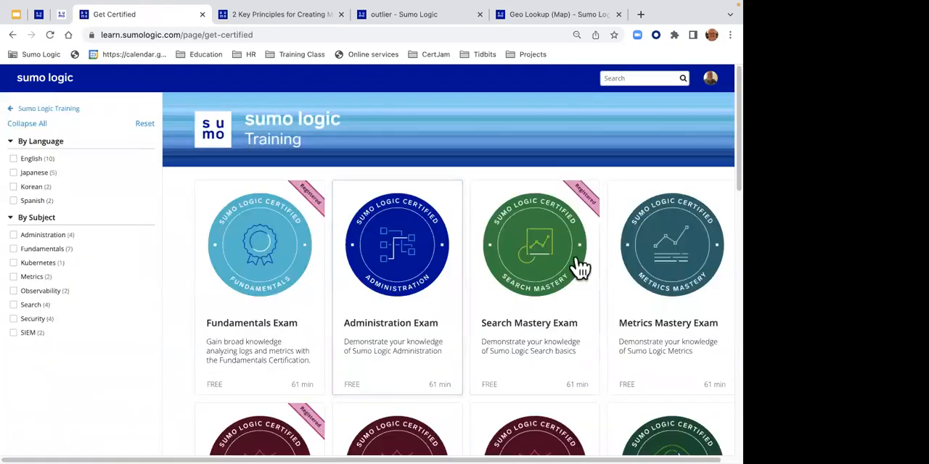
left_click(532, 288)
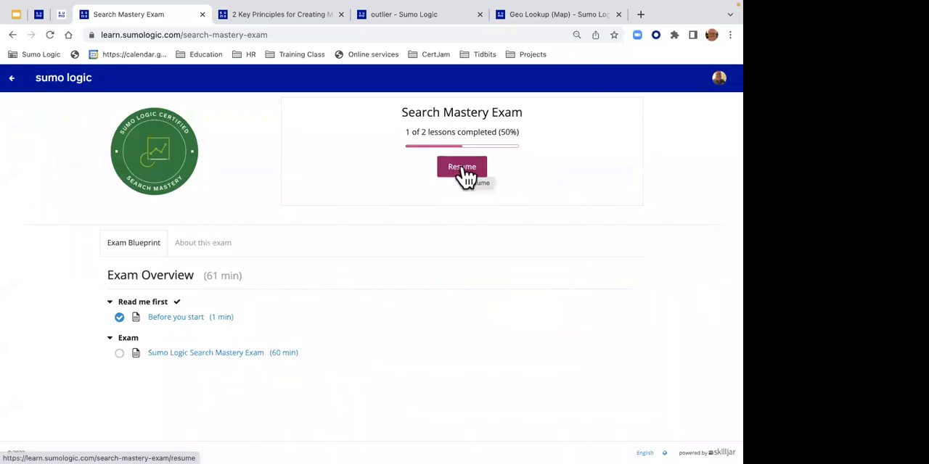
left_click(191, 331)
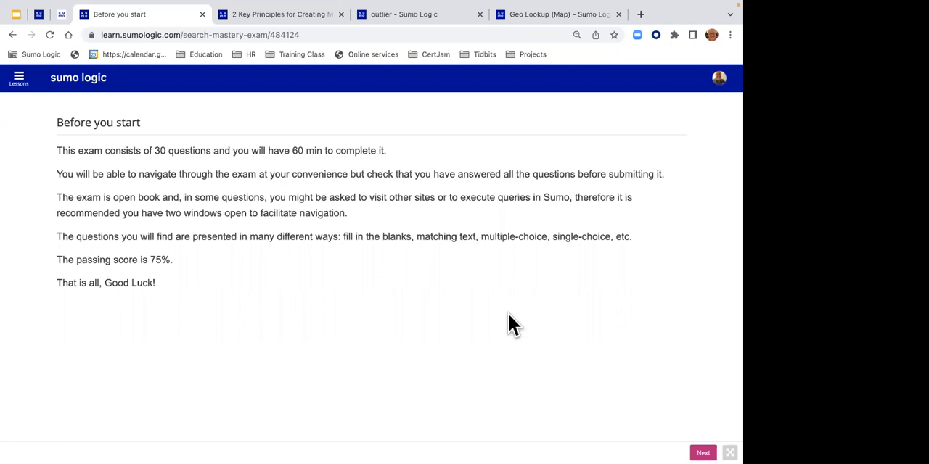
- Return to the training portal's start page and open the Learning Site Navigation Tips lesson within Get Support
left_click(12, 35)
left_click(12, 35)
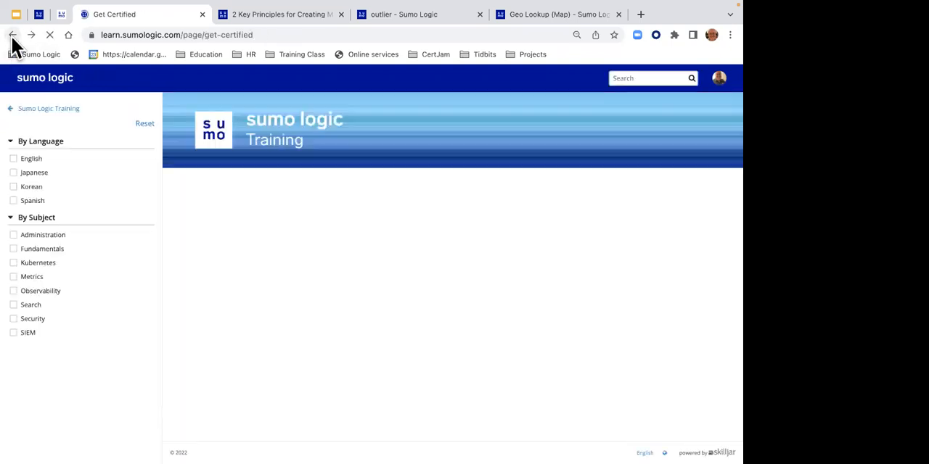
left_click(12, 37)
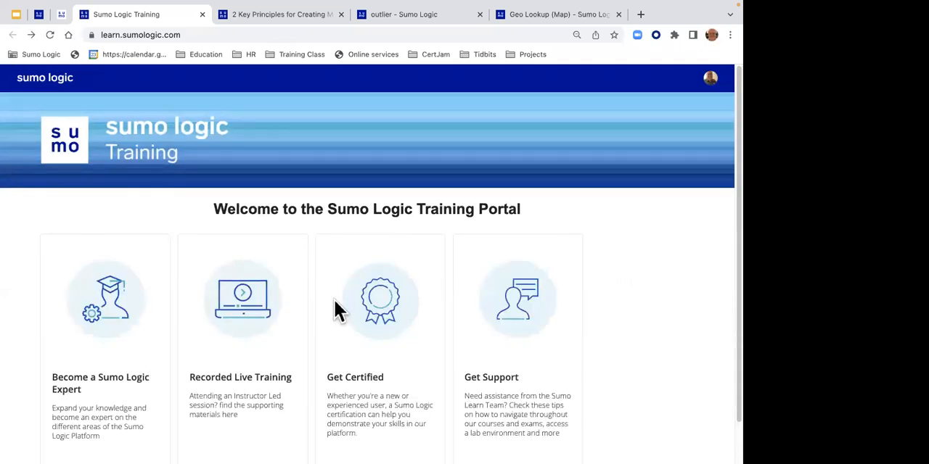
left_click(514, 360)
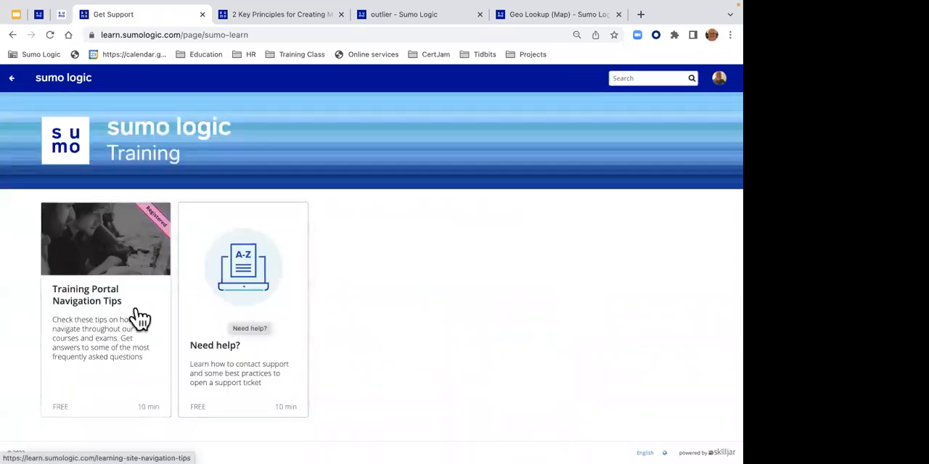
left_click(99, 314)
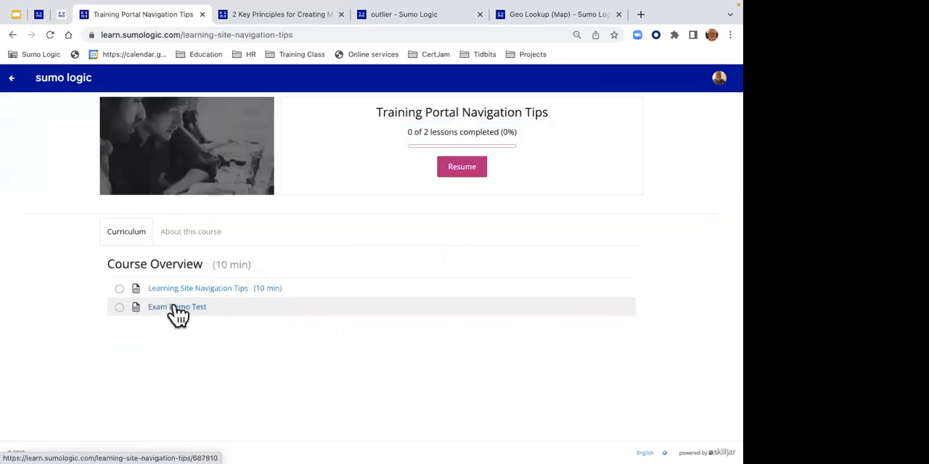
left_click(187, 290)
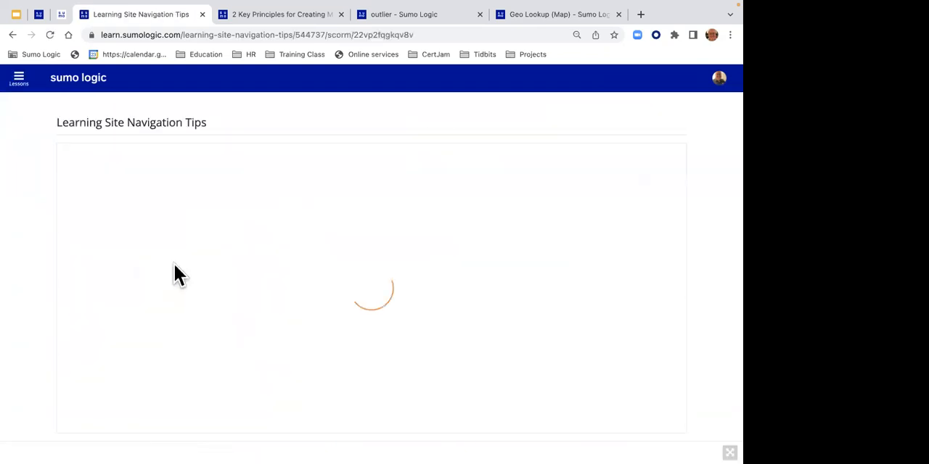
- Go back to Get Support, try to register for the "Need help?" course and dismiss the notice
left_click(11, 34)
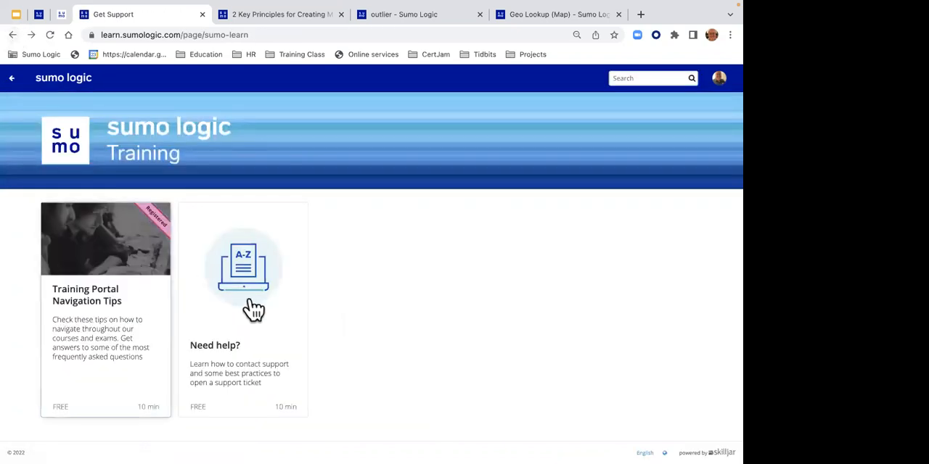
left_click(248, 305)
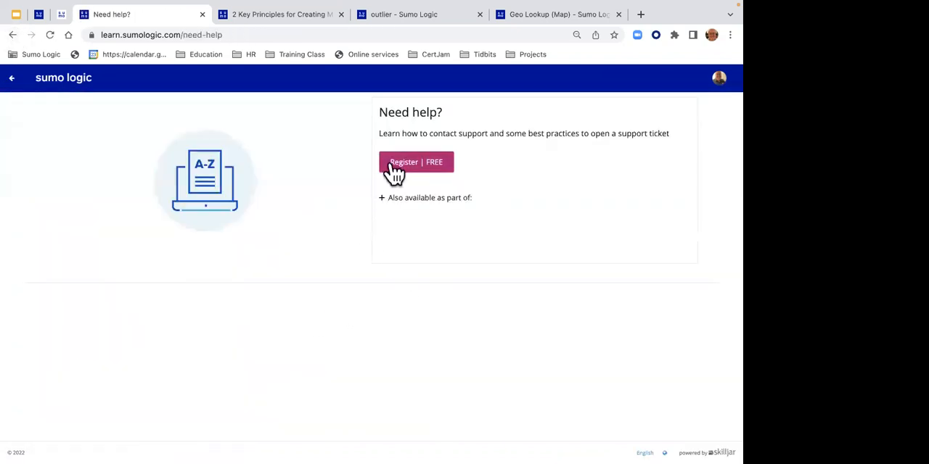
left_click(427, 174)
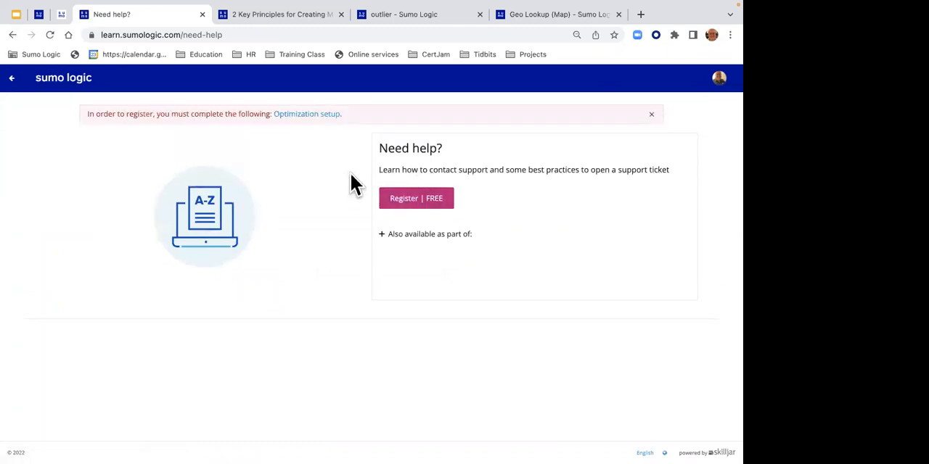
left_click(651, 113)
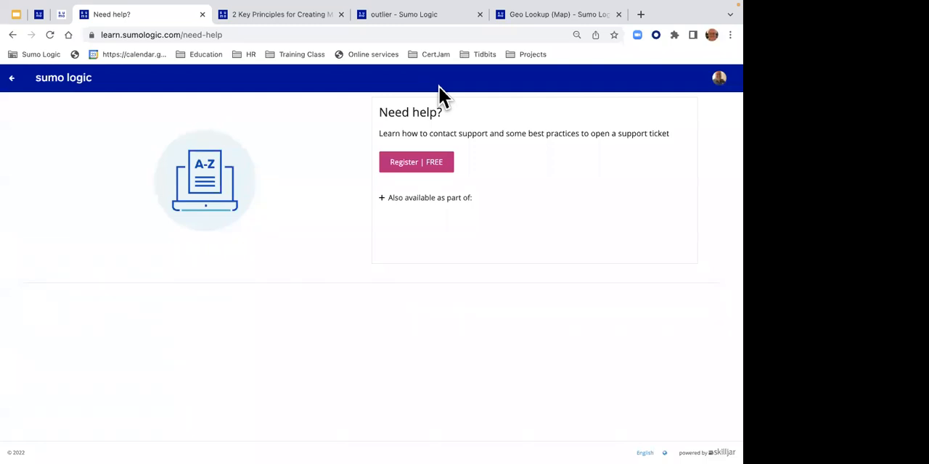
- Relaunch the training portal from the Certification page and open the Sumo Logic Search Mastery Exam lesson
left_click(62, 15)
left_click(399, 305)
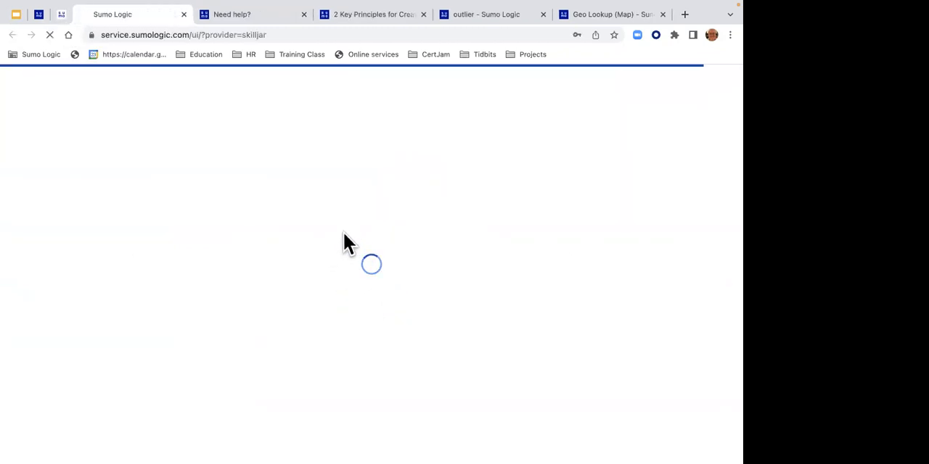
left_click(369, 363)
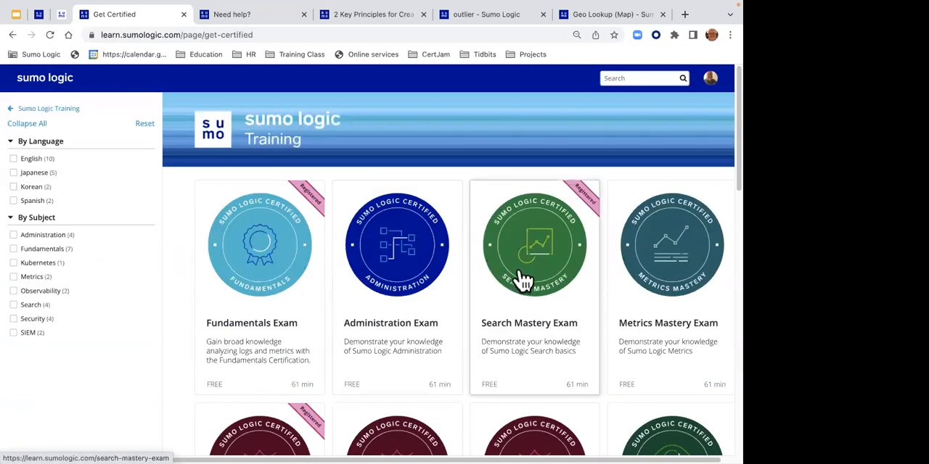
left_click(529, 245)
left_click(286, 353)
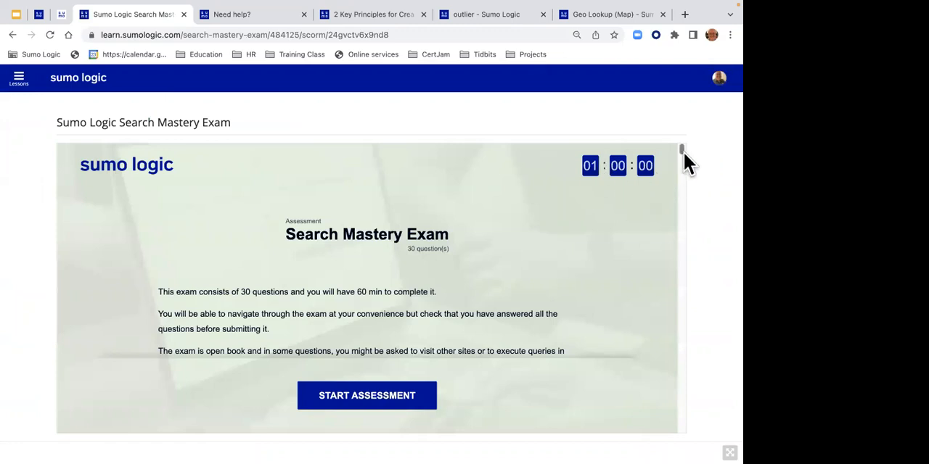
- Start the assessment, read question 1 and answer question 2 with "Delete a signature from the logs to reduce noise."
left_click_drag(680, 150, 681, 177)
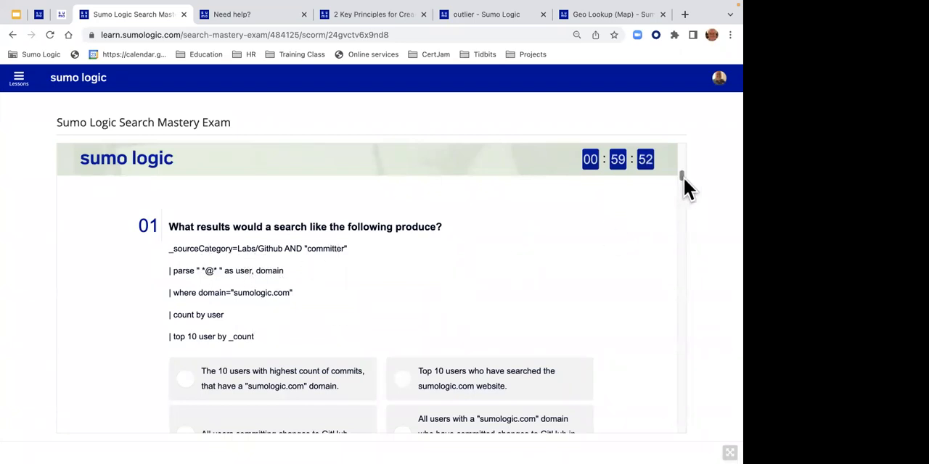
left_click_drag(682, 178, 681, 192)
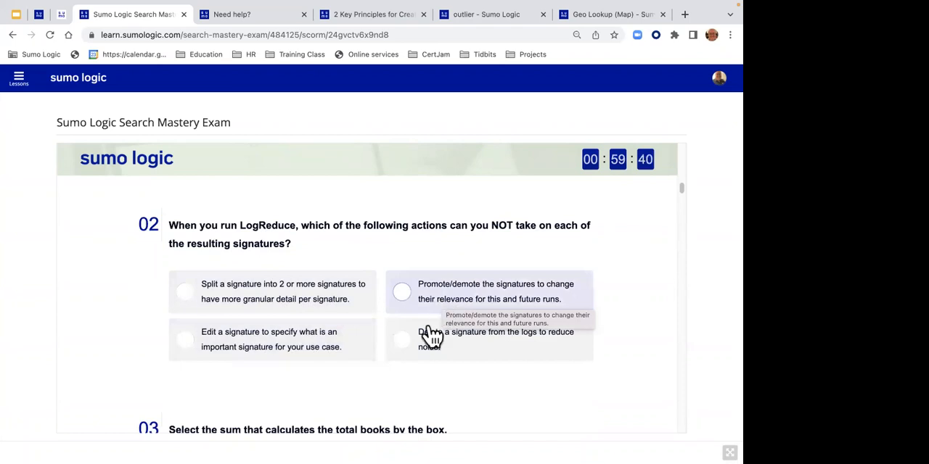
left_click(420, 356)
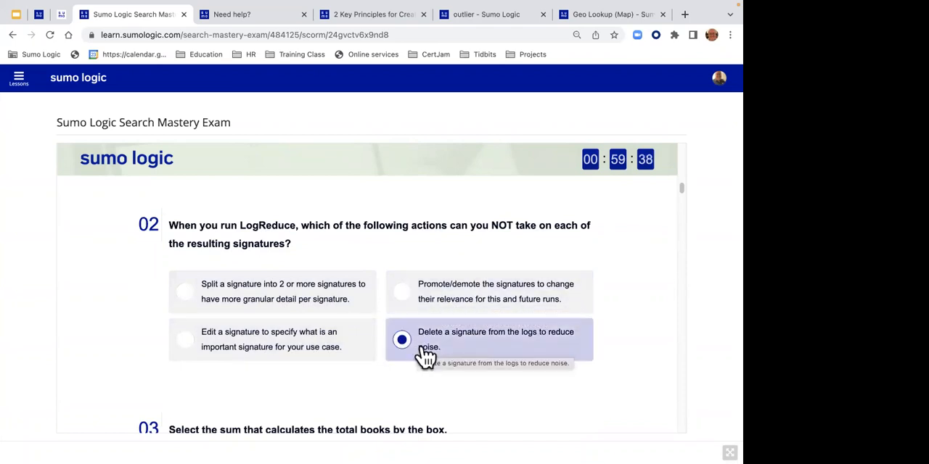
- Answer question 3 by selecting both "sum(size) as total_books by box" and "sum(size) as box by total_books"
left_click_drag(679, 192, 680, 200)
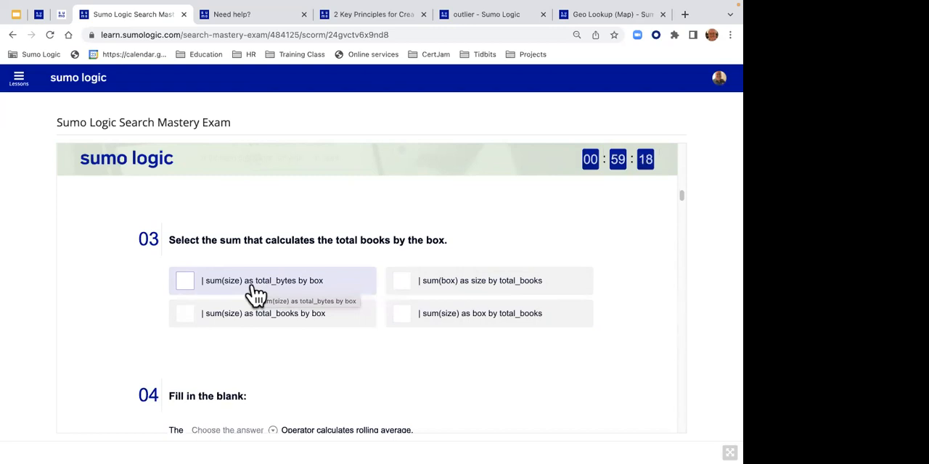
left_click(283, 327)
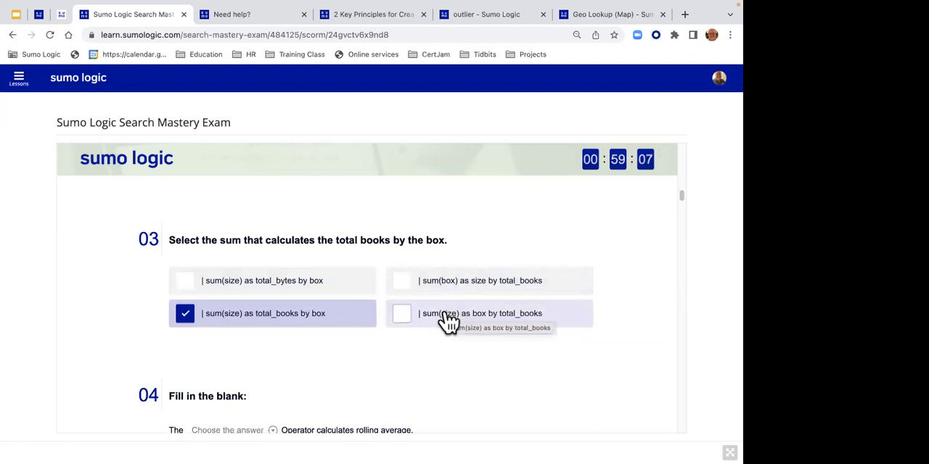
left_click(447, 321)
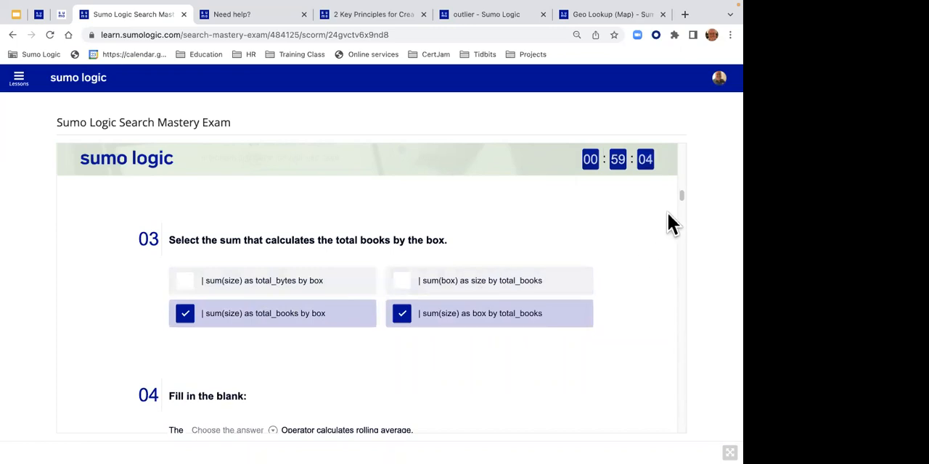
- Answer question 4, the fill-in-the-blank on the operator that calculates rolling average, with "Smooth"
left_click_drag(680, 199, 678, 205)
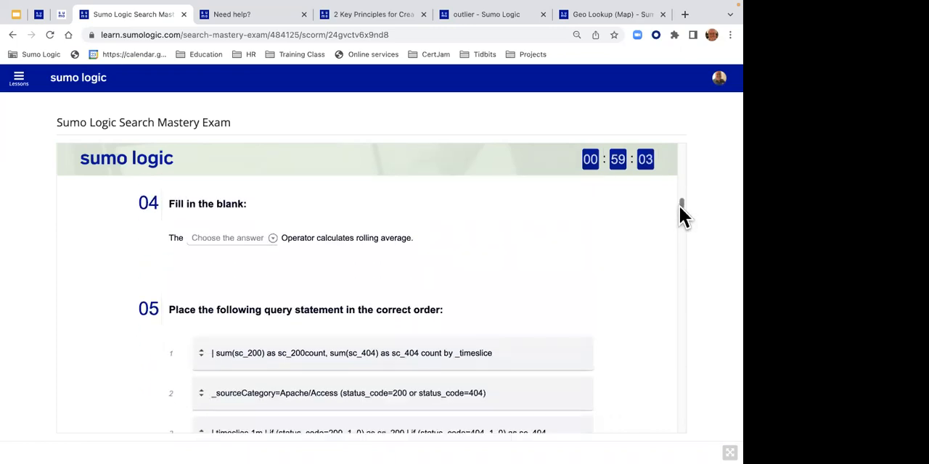
left_click(256, 242)
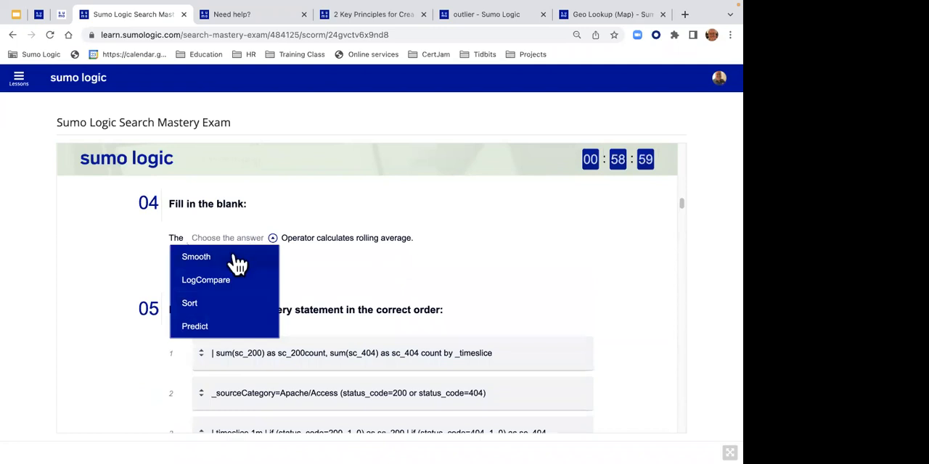
left_click(237, 258)
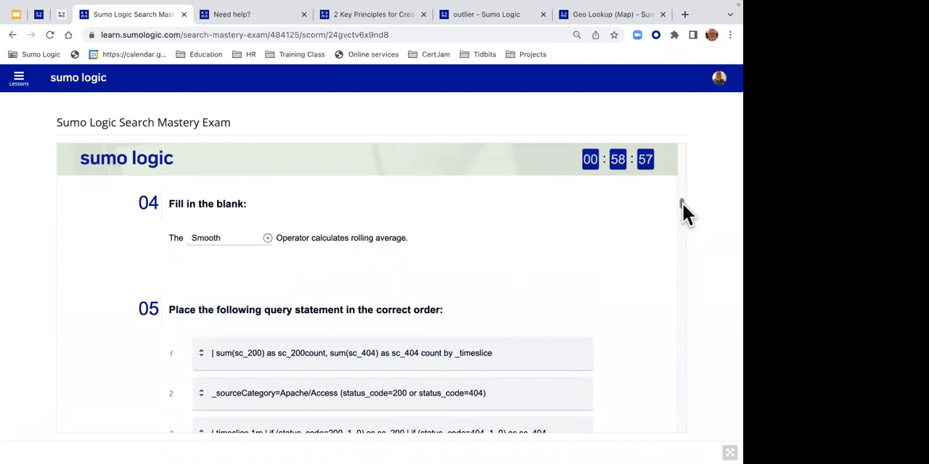
- Skip the remaining questions, finish the exam after question 30 and review the detailed results per question
left_click_drag(682, 202, 674, 446)
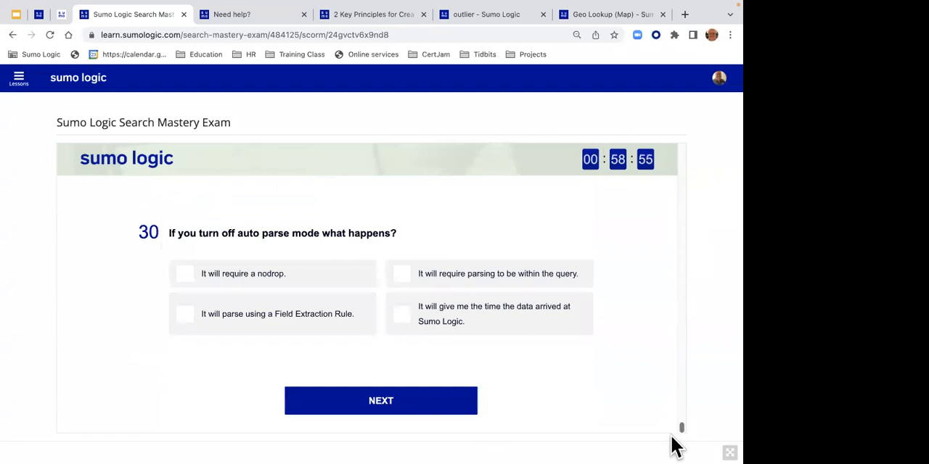
left_click(400, 413)
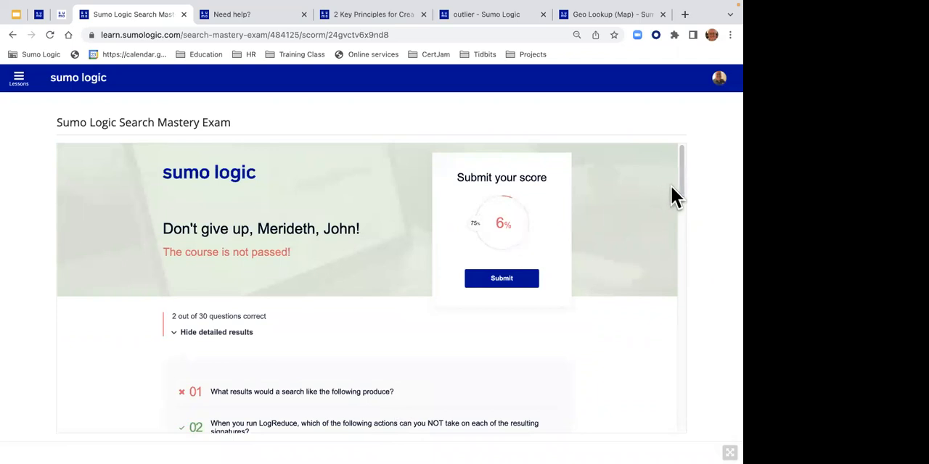
left_click_drag(679, 188, 677, 226)
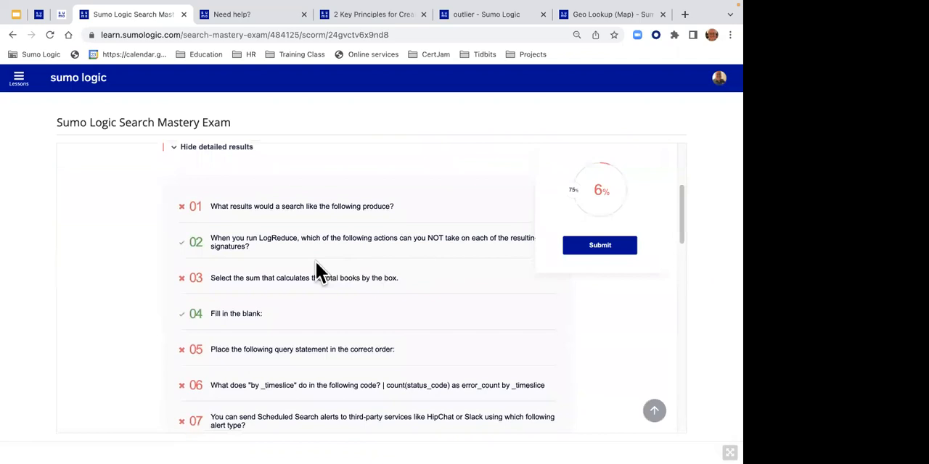
left_click_drag(323, 278, 392, 279)
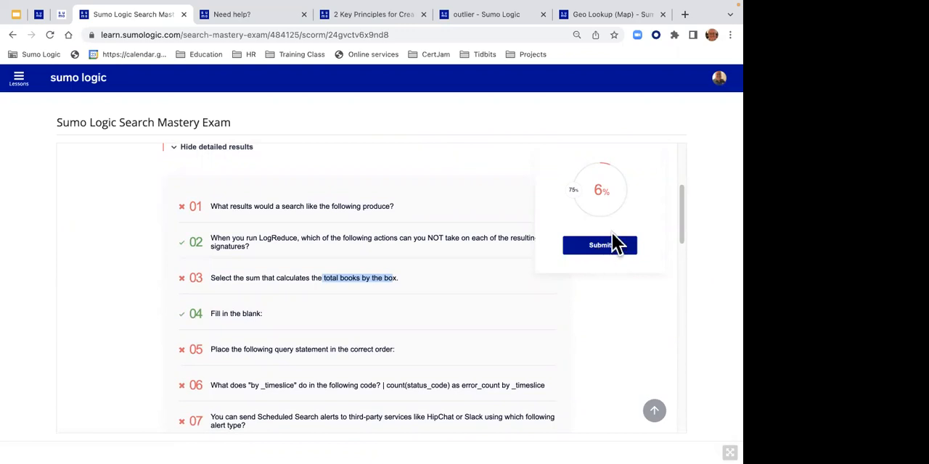
- Leave the exam without submitting the score, open My Profile and examine the status, certificates and scores in the Registrations table
left_click(718, 86)
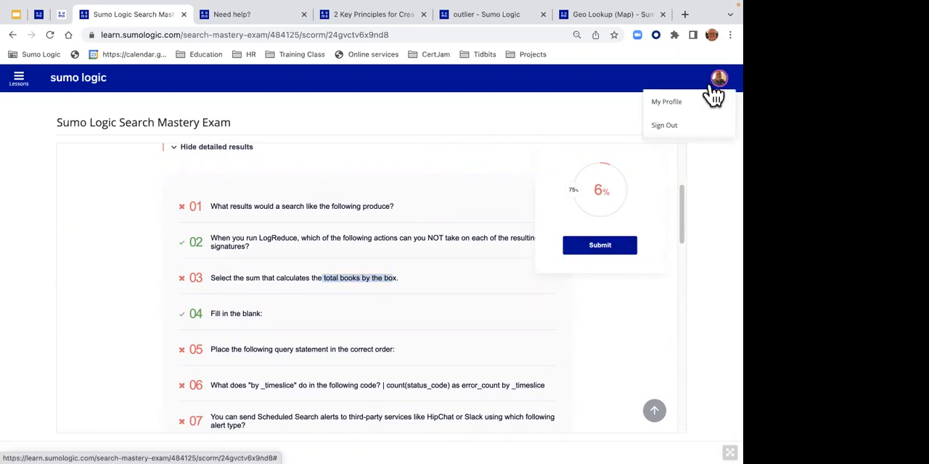
left_click(667, 101)
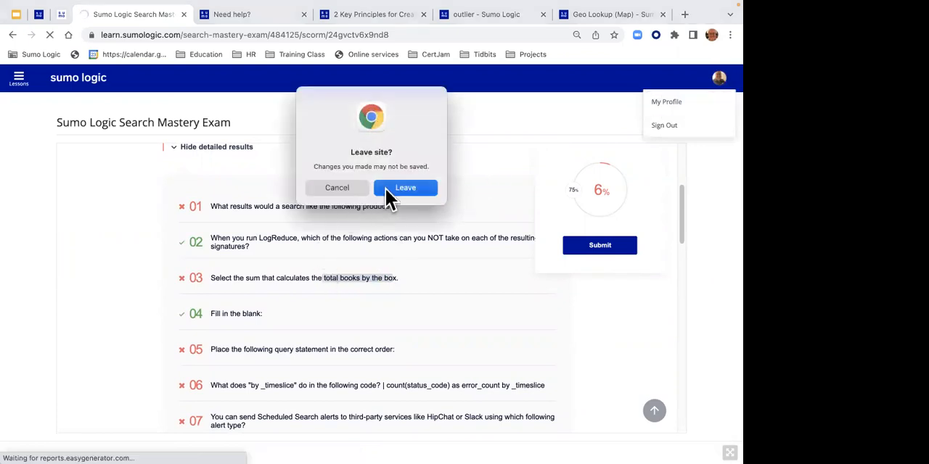
left_click(389, 195)
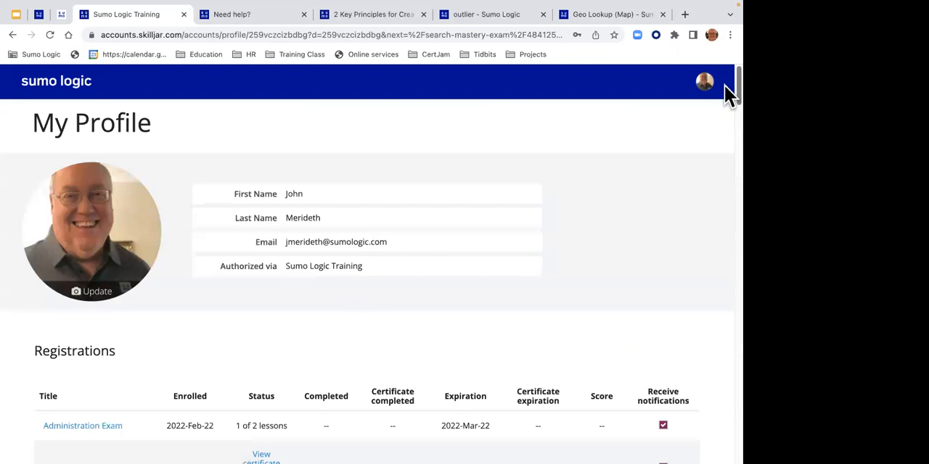
scroll(725, 101, "down", 4)
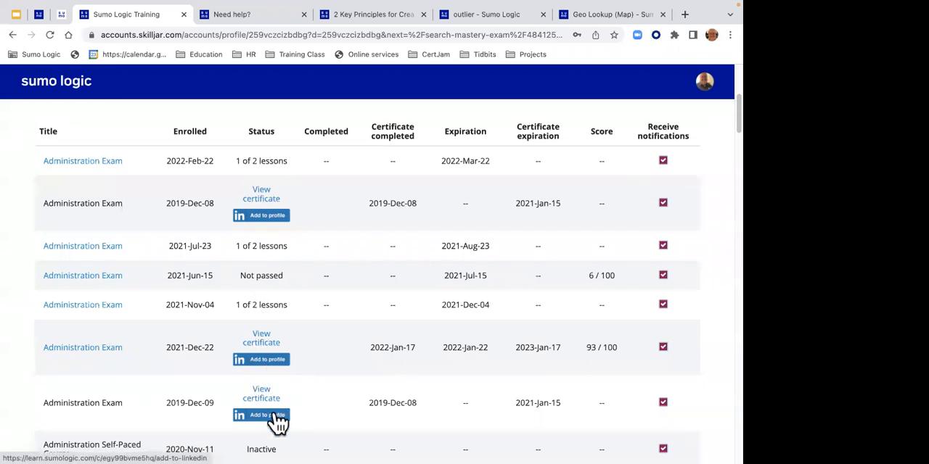
scroll(726, 178, "down", 5)
left_click_drag(724, 172, 724, 36)
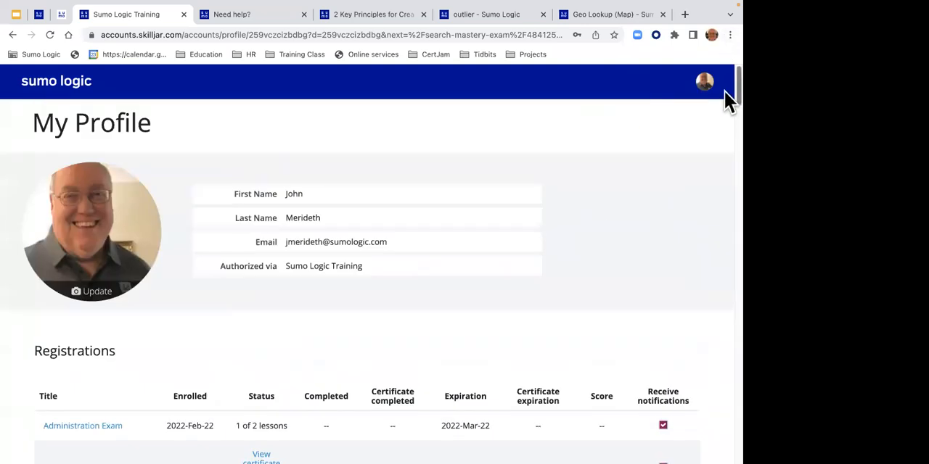
scroll(724, 101, "down", 5)
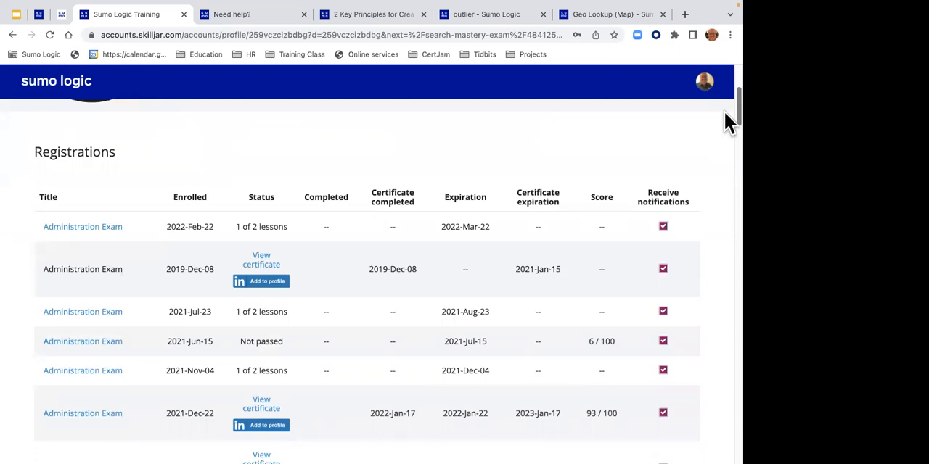
scroll(724, 117, "down", 10)
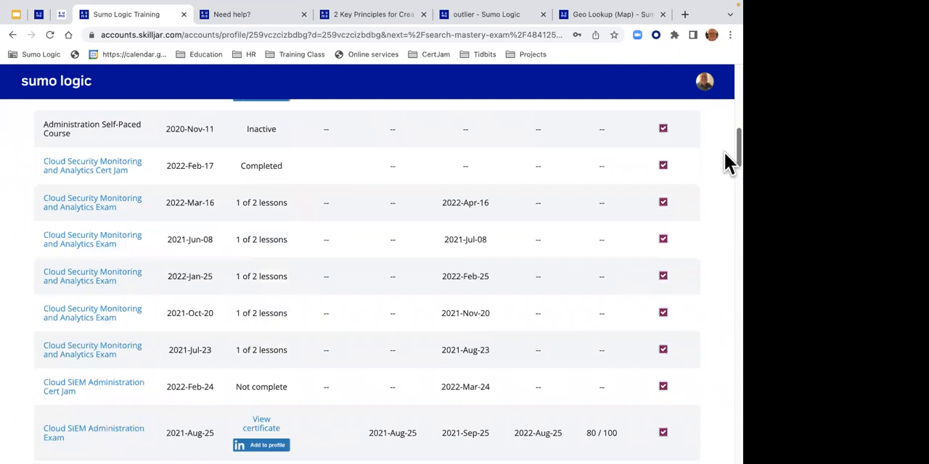
left_click_drag(729, 163, 726, 91)
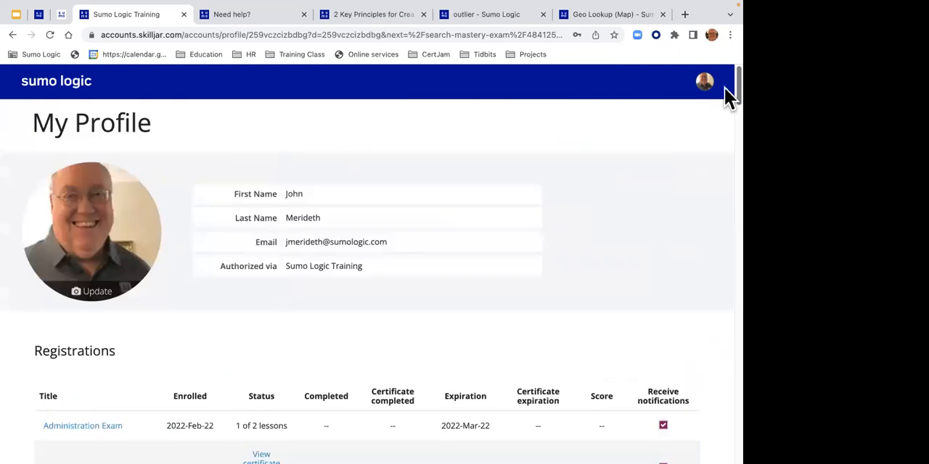
- Close the Geo Lookup (Map) page and load sumologic.com in a new browser tab
left_click(662, 14)
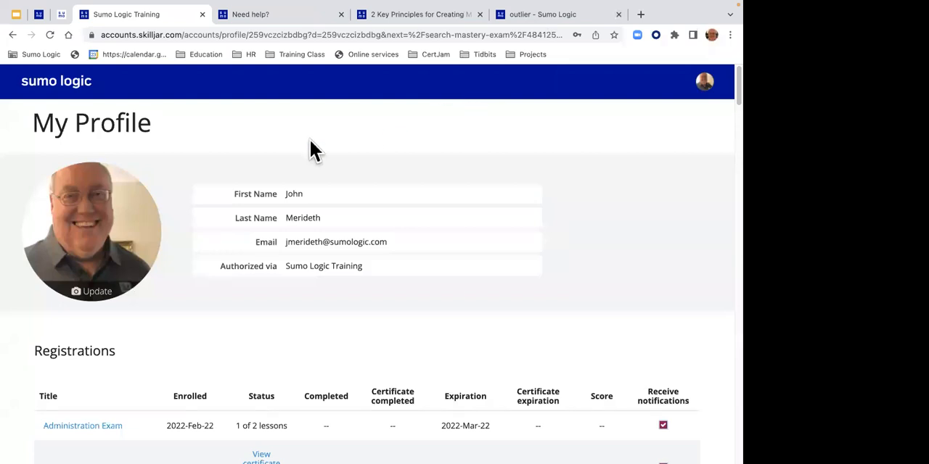
mouse_move(290, 10)
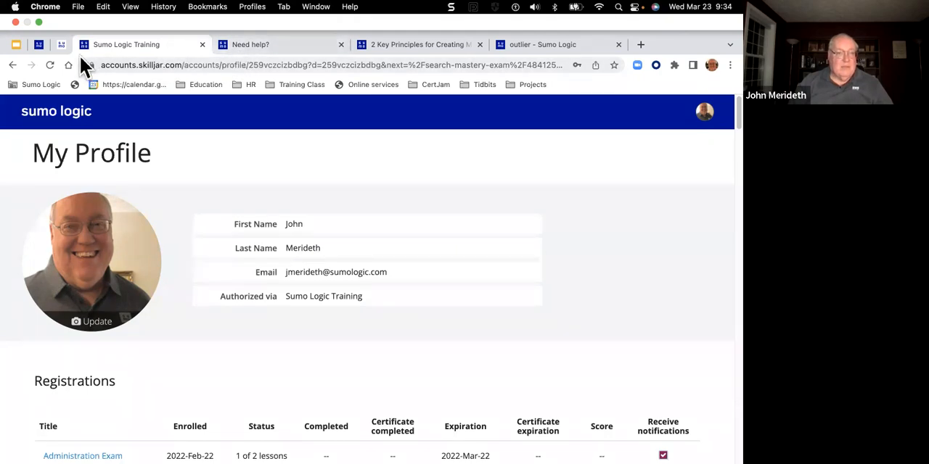
left_click(642, 48)
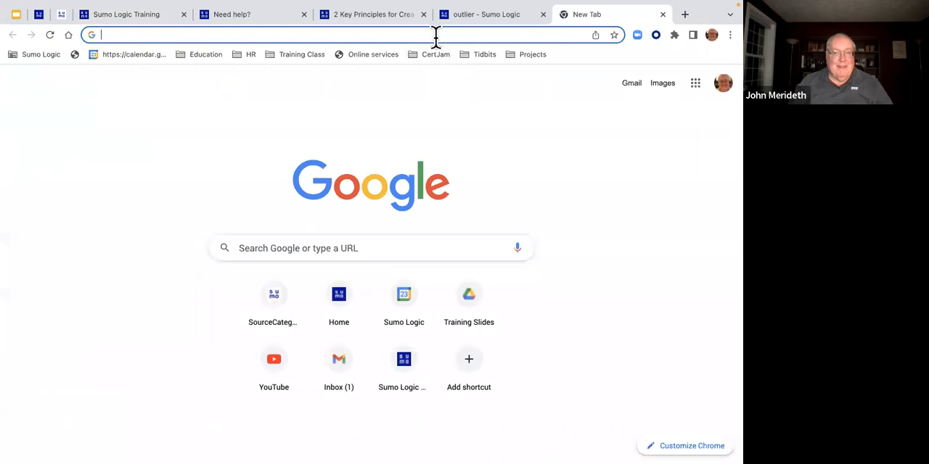
left_click(435, 35)
type("sumo")
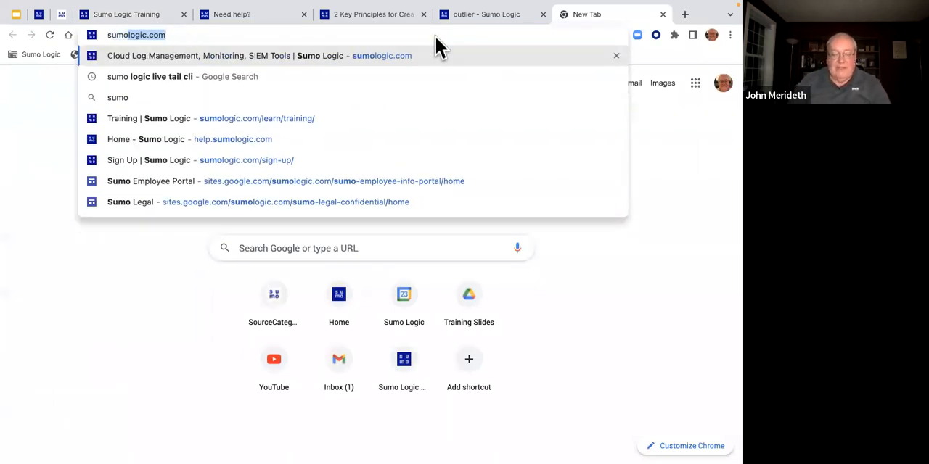
key("Return")
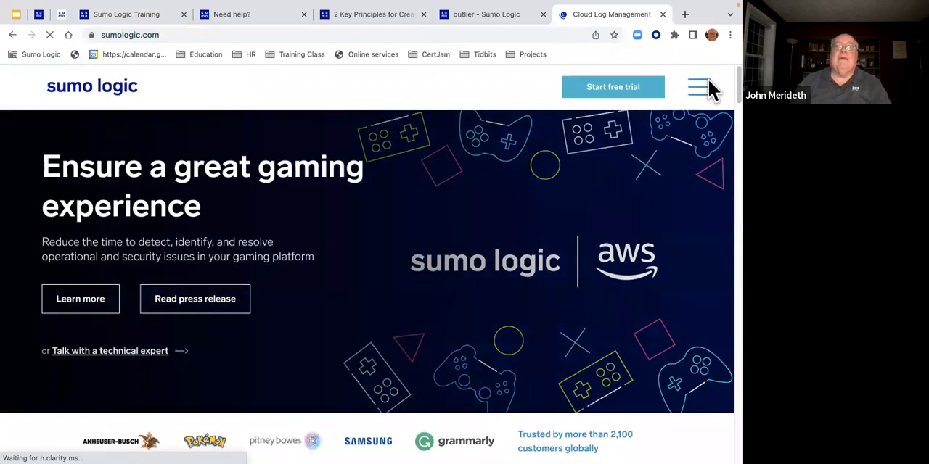
- Open the Learn page from the site's Resources section, under "We're here to support you"
left_click(702, 110)
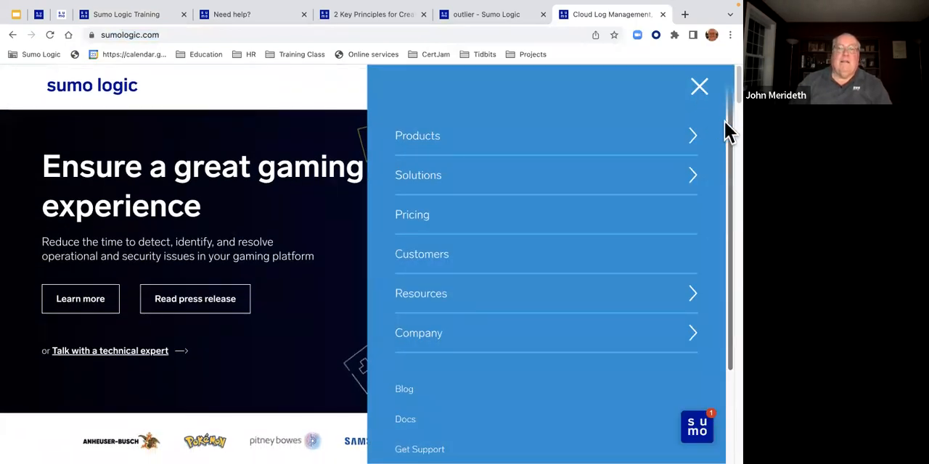
scroll(726, 125, "down", 3)
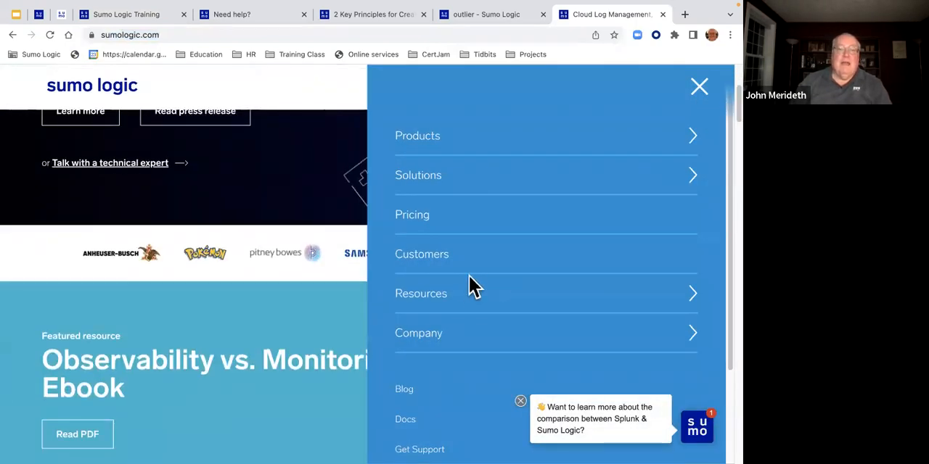
left_click(430, 297)
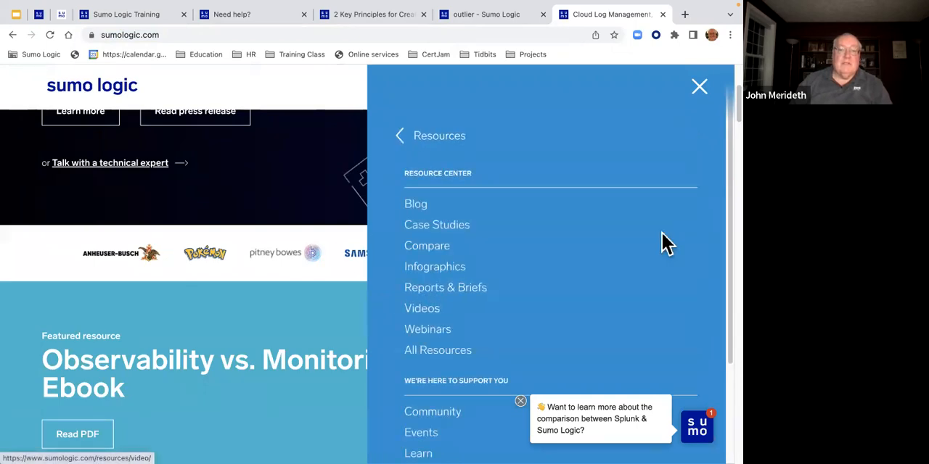
scroll(725, 146, "down", 3)
scroll(726, 154, "down", 1)
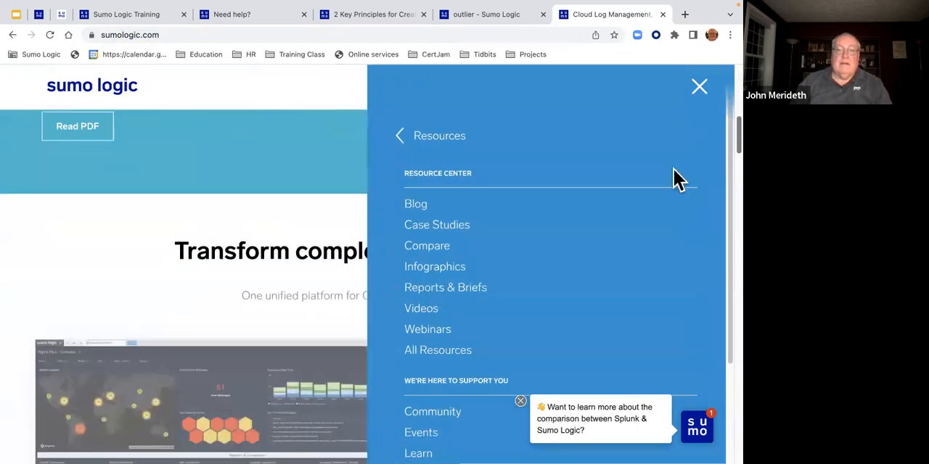
scroll(724, 182, "down", 4)
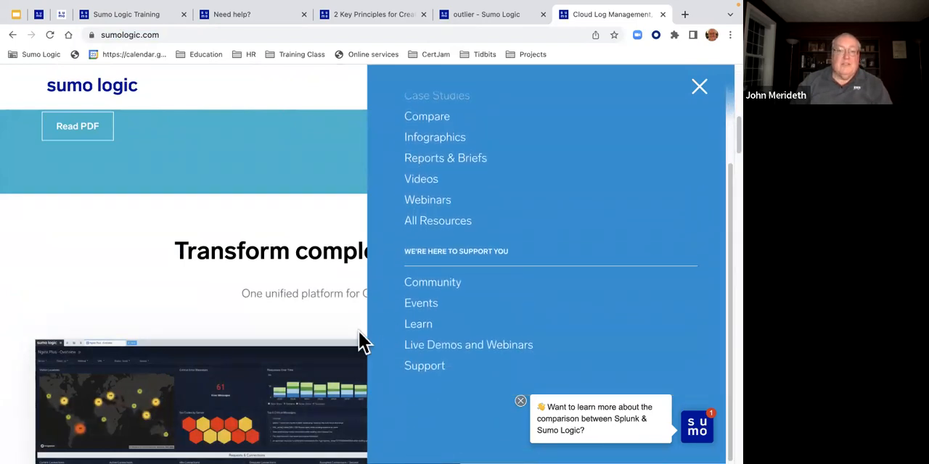
left_click(416, 327)
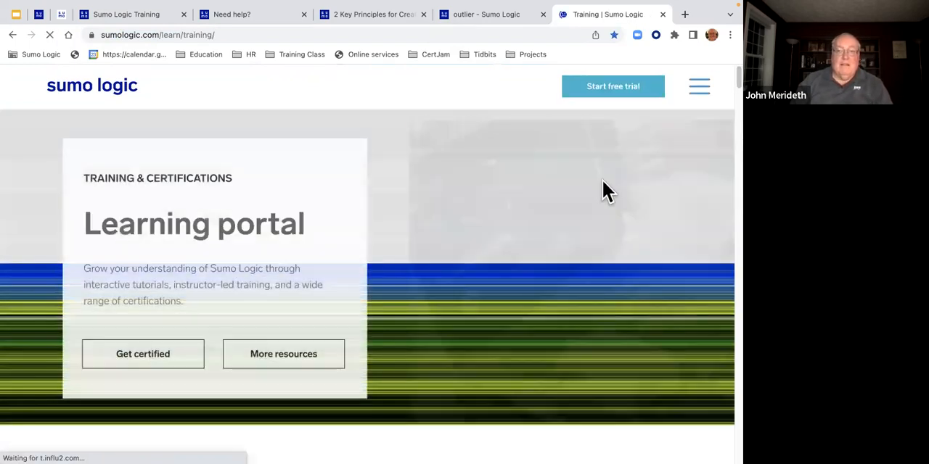
- Browse the Virtual Cert Jams & Workshops Days schedule on the training page for upcoming sessions
scroll(724, 84, "down", 15)
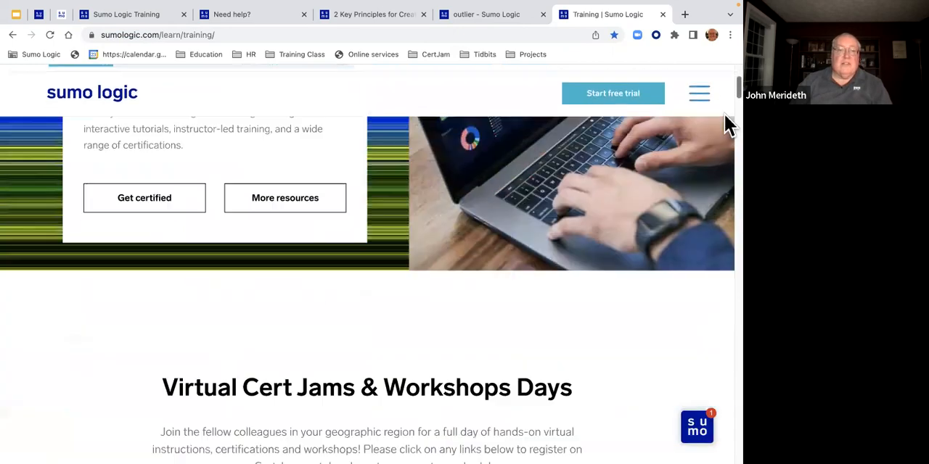
scroll(728, 184, "down", 15)
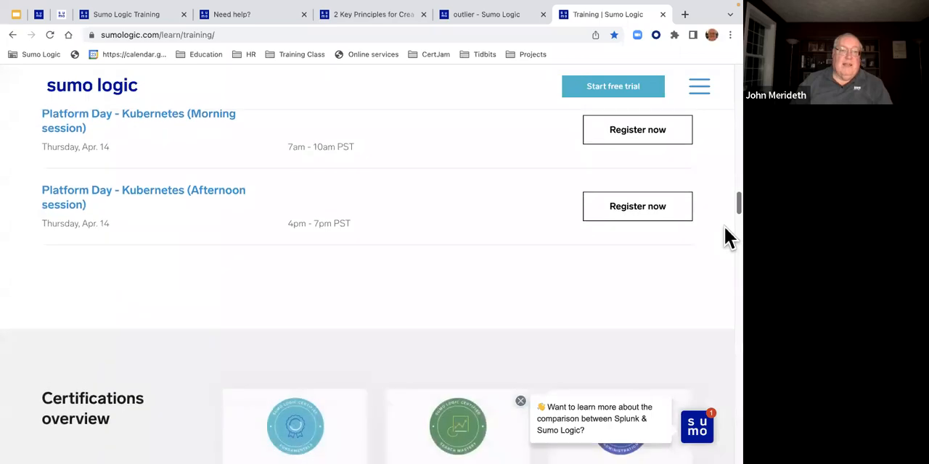
scroll(724, 214, "up", 10)
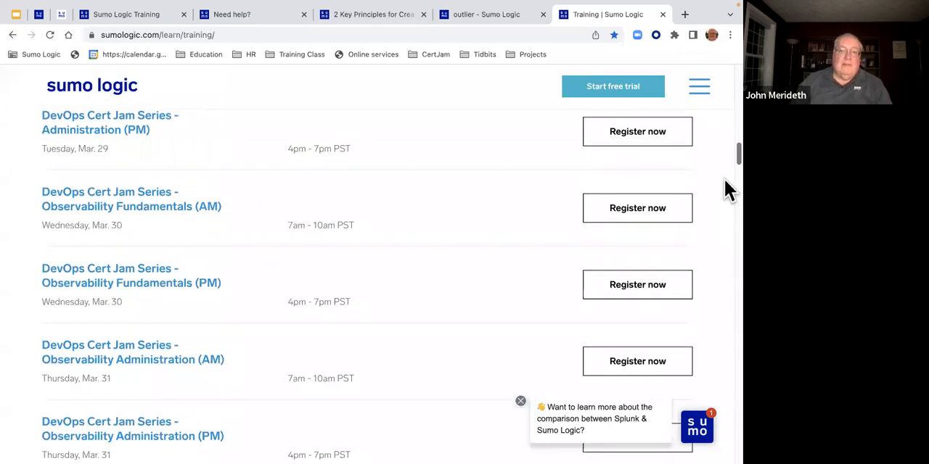